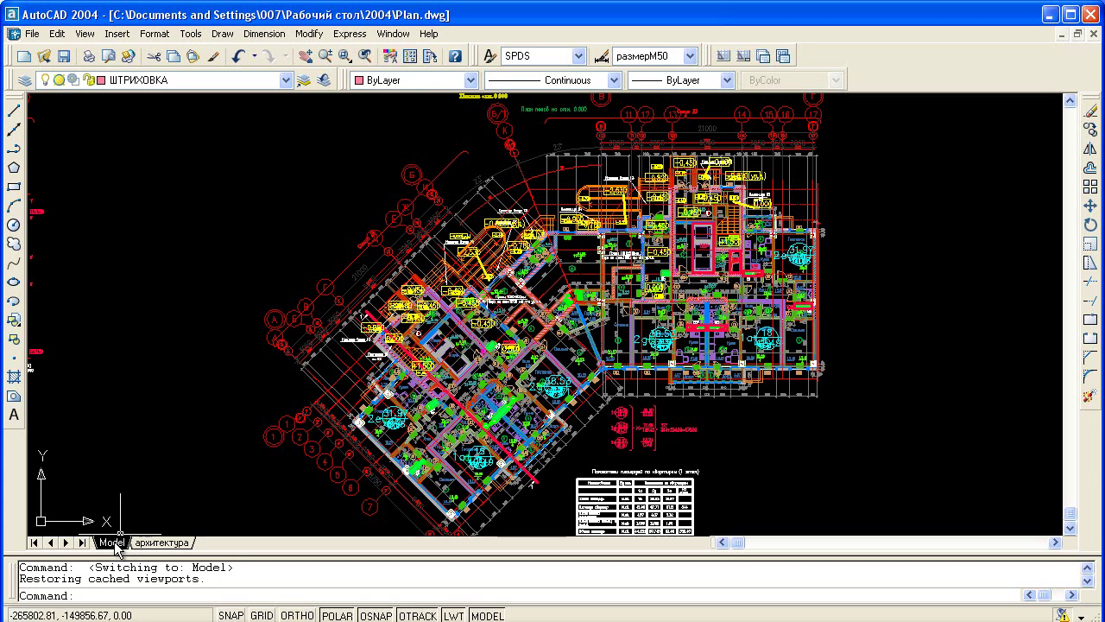
# Step: Change the архитектура layout's page setup to ISO A1 (841.00 x 594.00 MM) paper
pyautogui.click(160, 543)
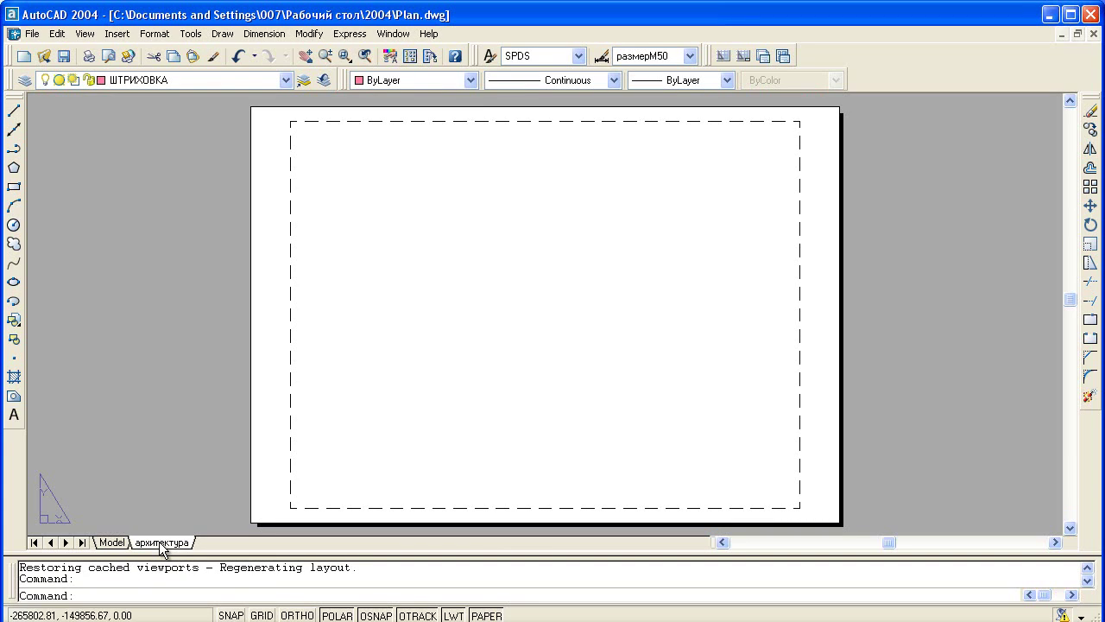
pyautogui.rightClick(161, 544)
pyautogui.click(207, 618)
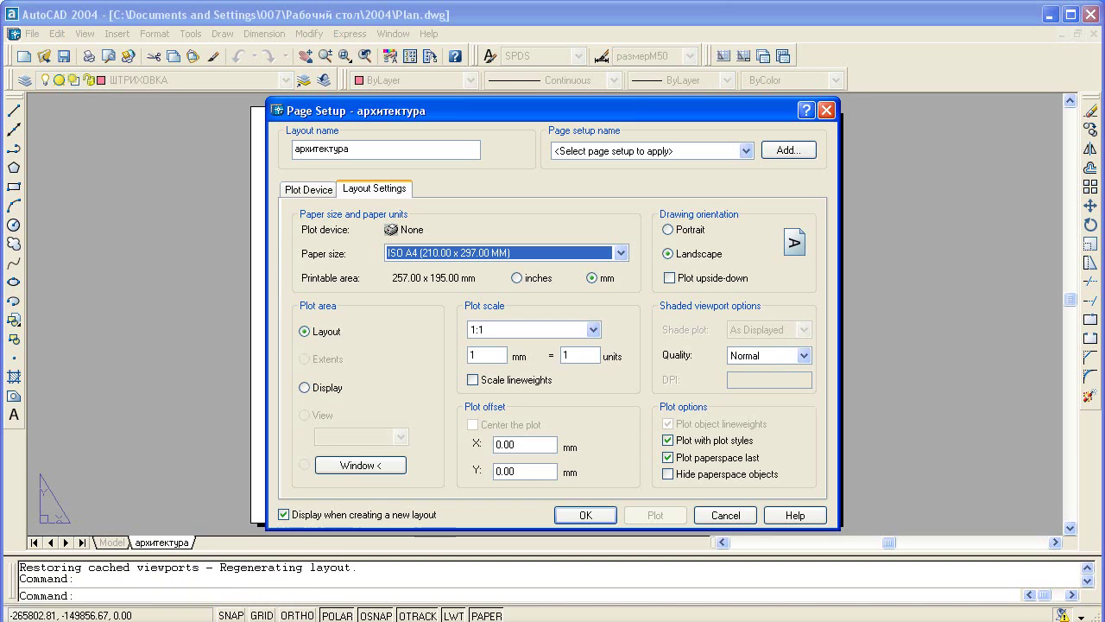
pyautogui.click(484, 254)
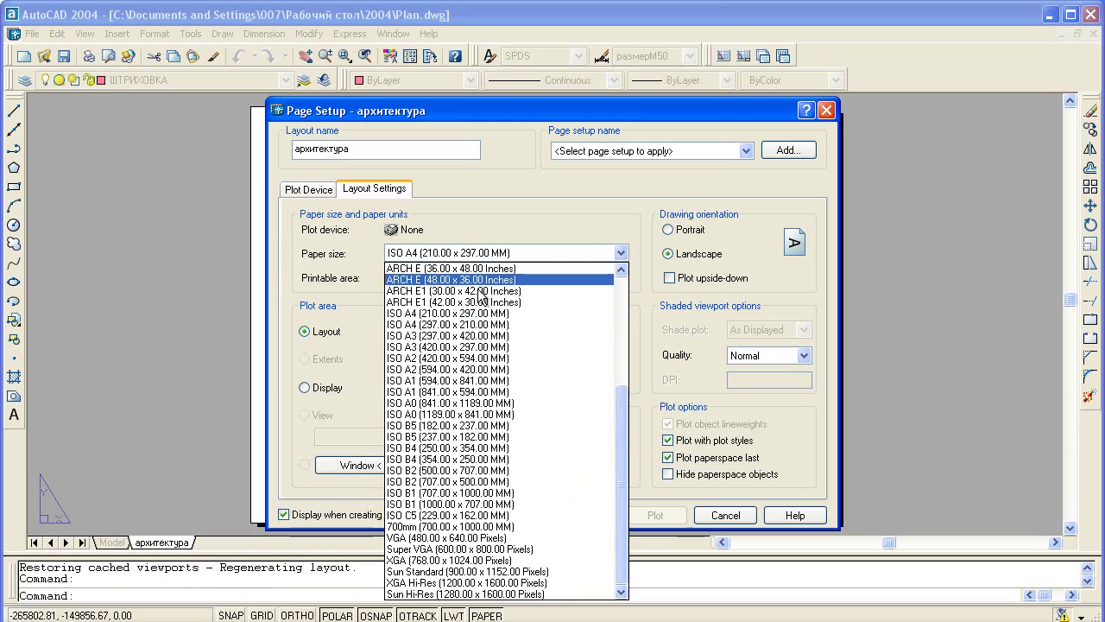
pyautogui.click(469, 393)
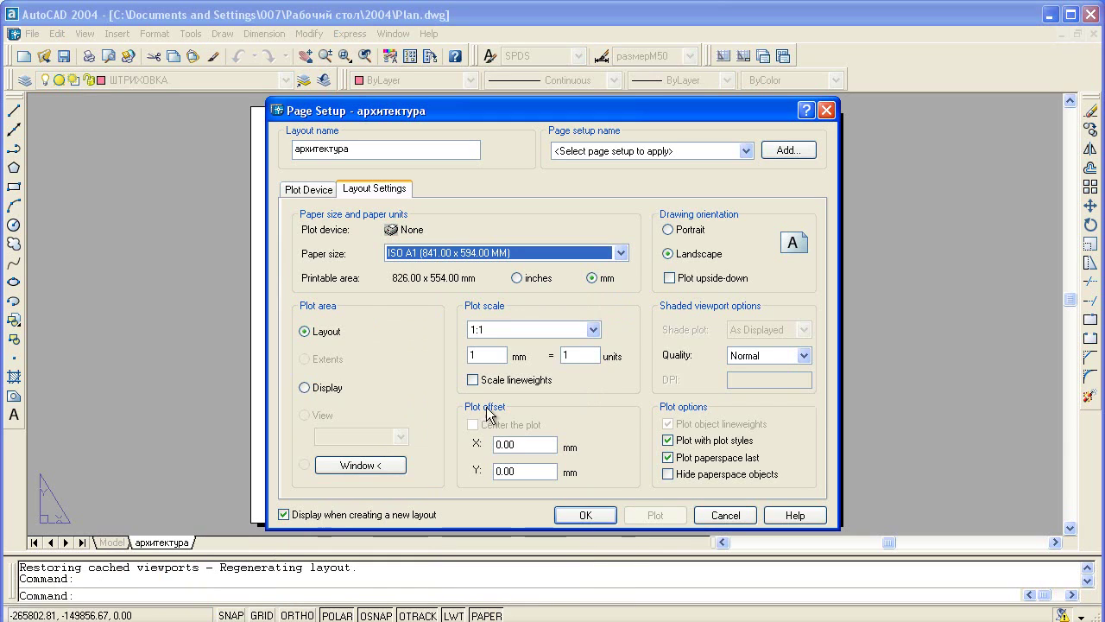
pyautogui.click(574, 515)
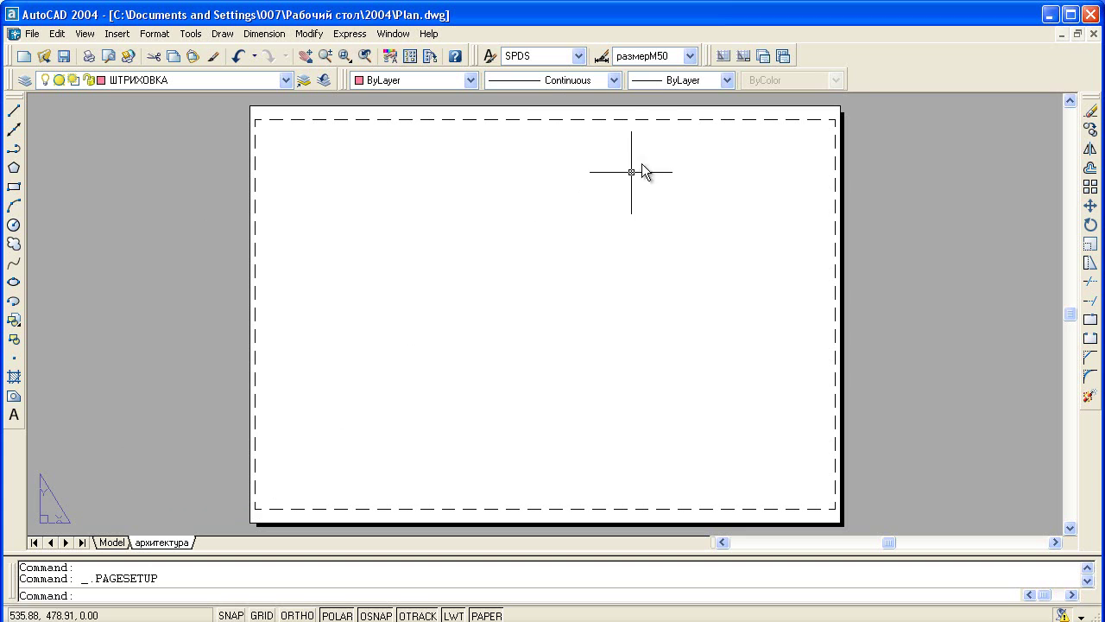
# Step: Add a Single viewport on the sheet, from near the top-left corner to the lower right
pyautogui.click(782, 56)
pyautogui.click(389, 249)
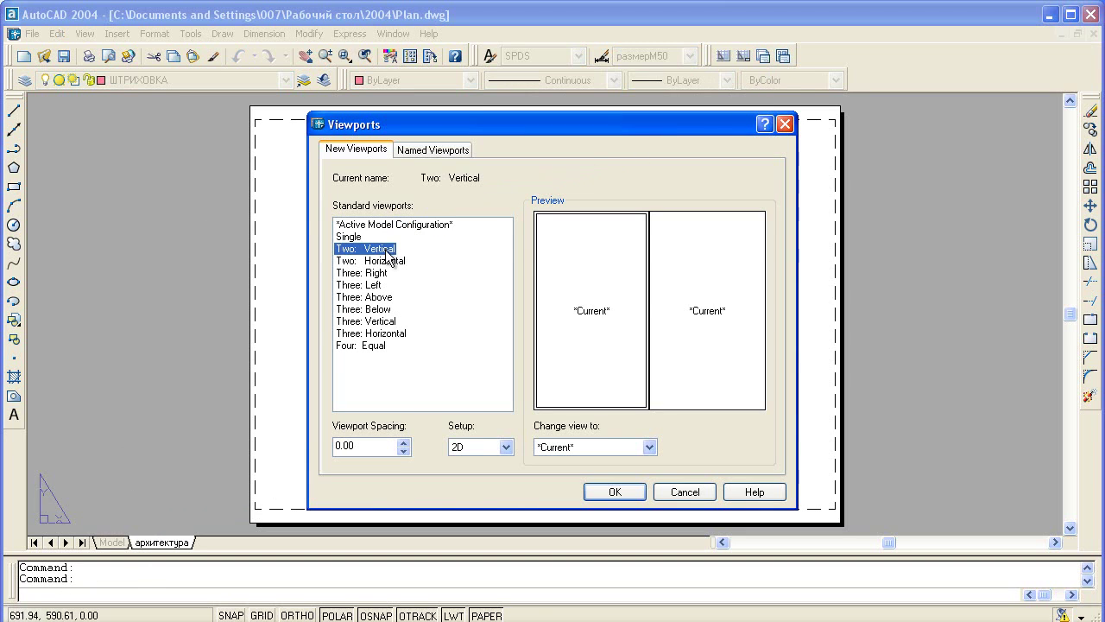
pyautogui.click(387, 260)
pyautogui.click(382, 272)
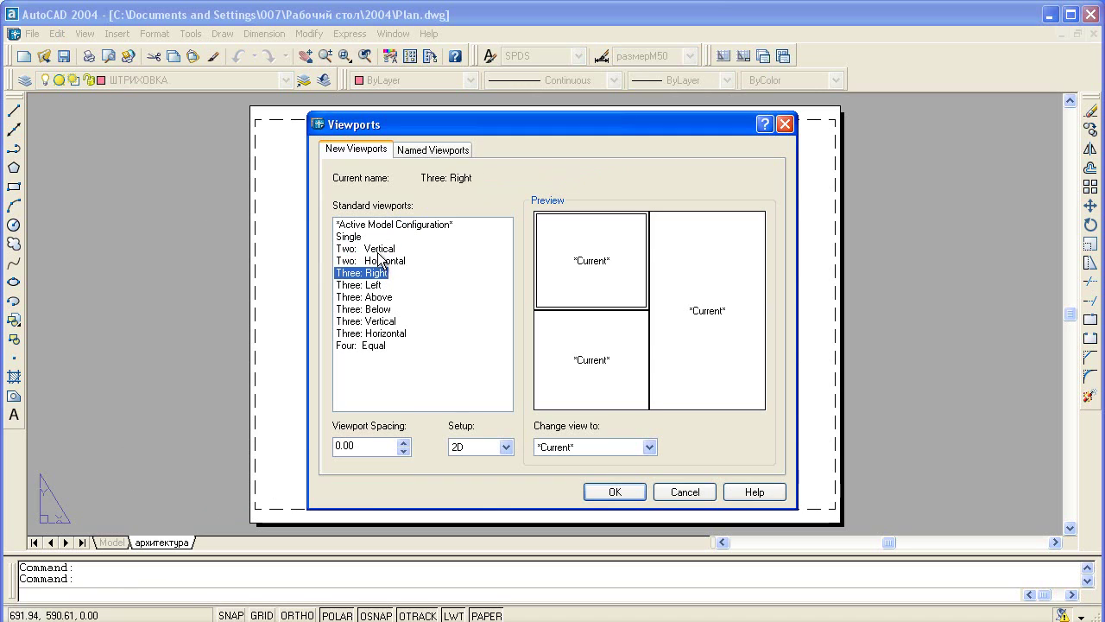
pyautogui.click(375, 249)
pyautogui.click(350, 238)
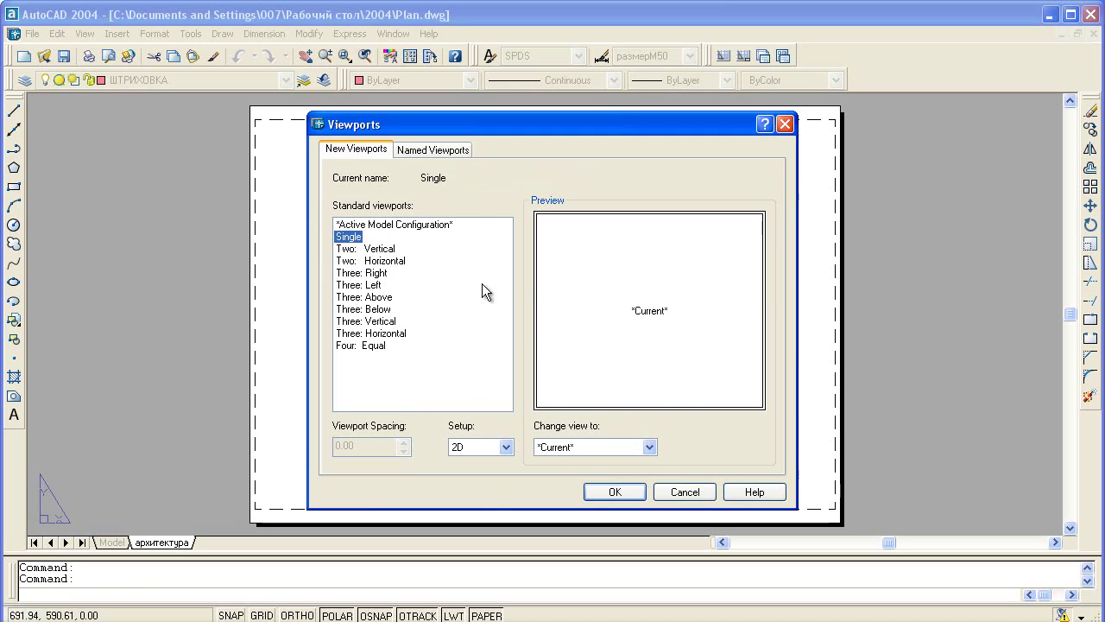
pyautogui.click(615, 492)
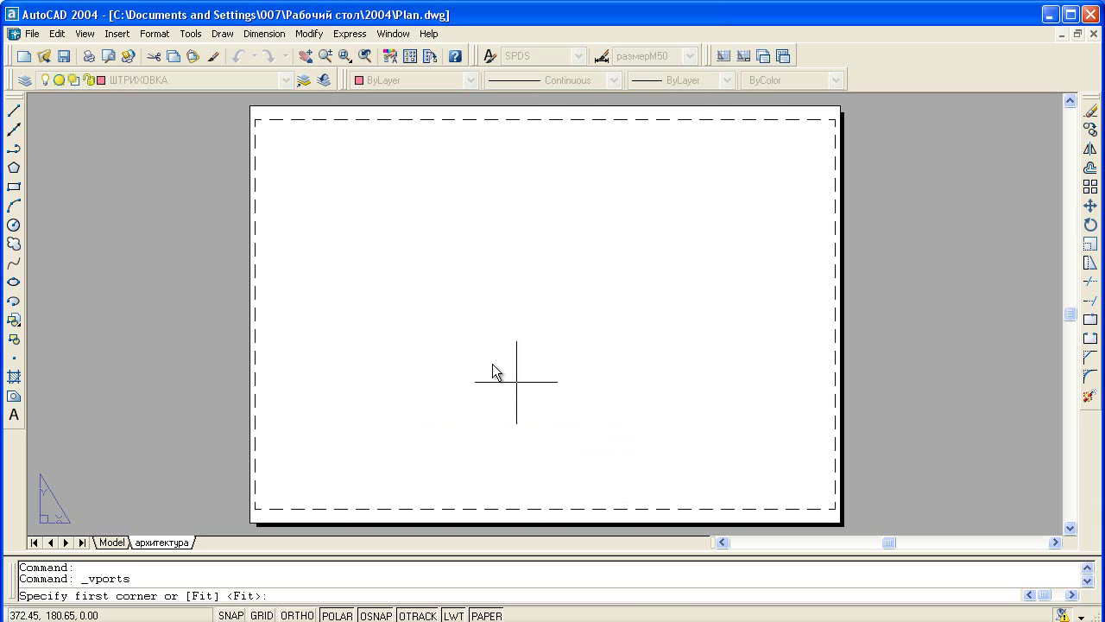
pyautogui.click(303, 140)
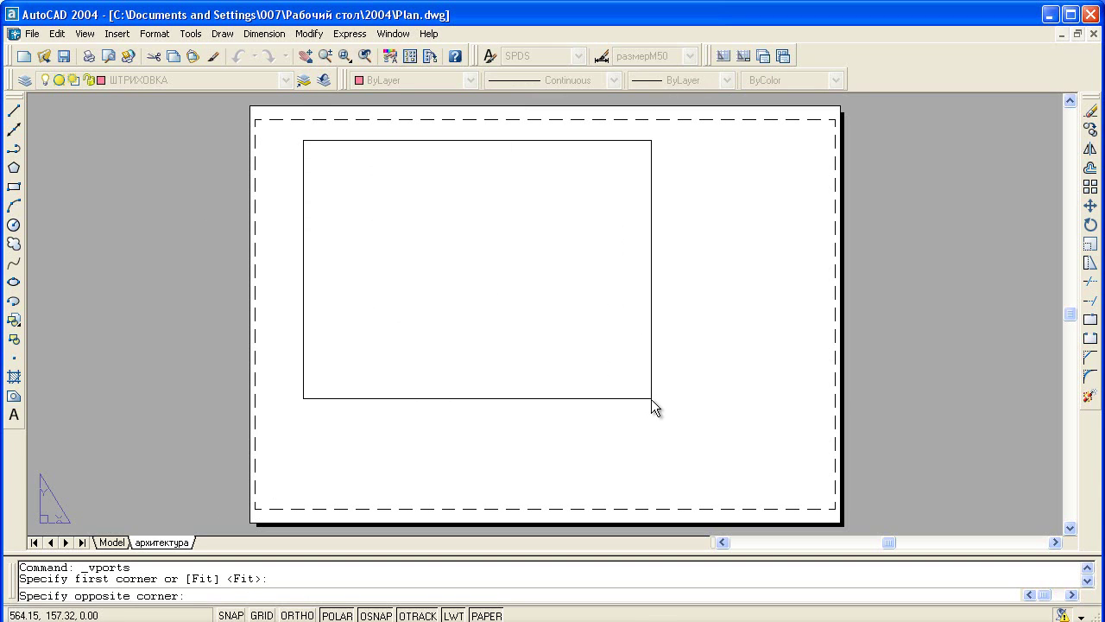
pyautogui.click(656, 407)
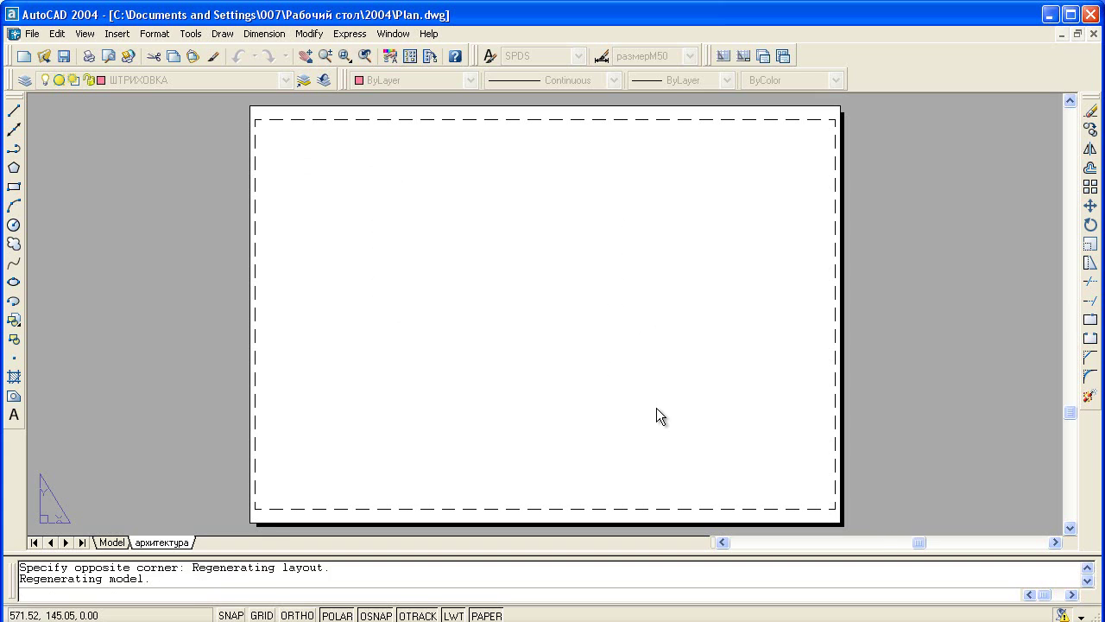
# Step: Zoom the viewport onto the floor plan and its tables, then return to paper space and select the viewport
pyautogui.doubleClick(469, 350)
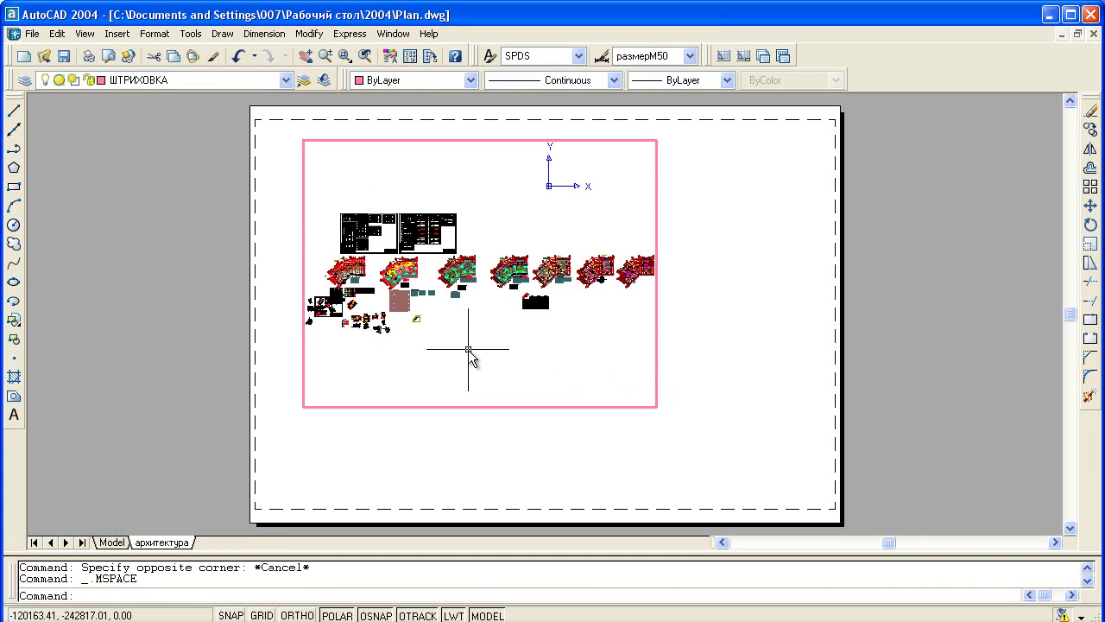
pyautogui.scroll(2, 469, 321)
pyautogui.scroll(2, 466, 321)
pyautogui.scroll(2, 462, 321)
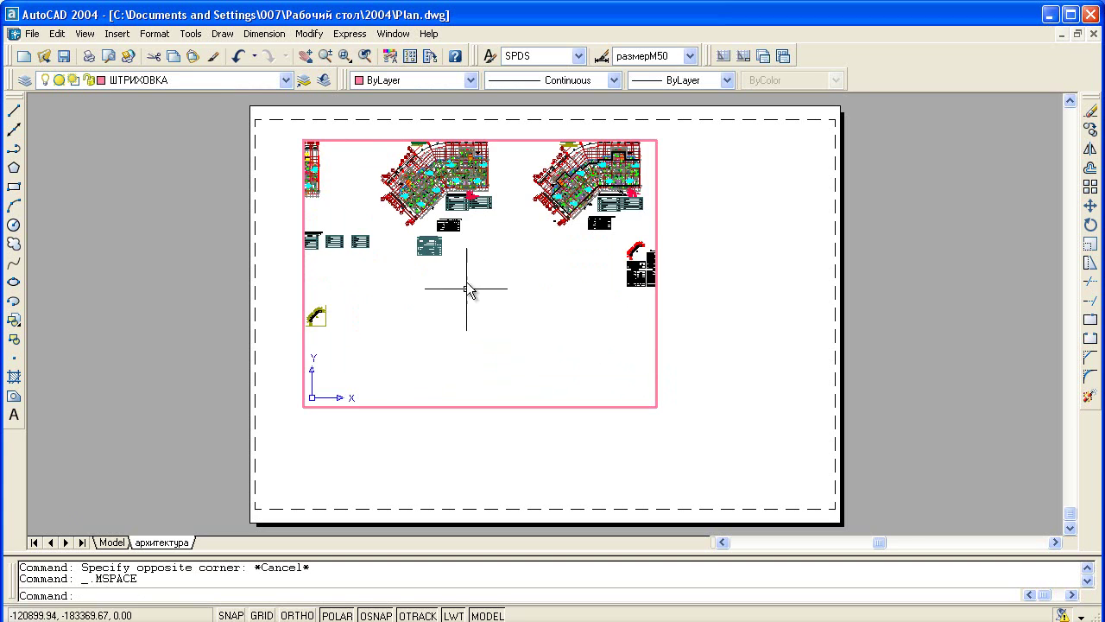
pyautogui.scroll(2, 484, 328)
pyautogui.scroll(2, 510, 384)
pyautogui.scroll(2, 505, 376)
pyautogui.scroll(1, 514, 350)
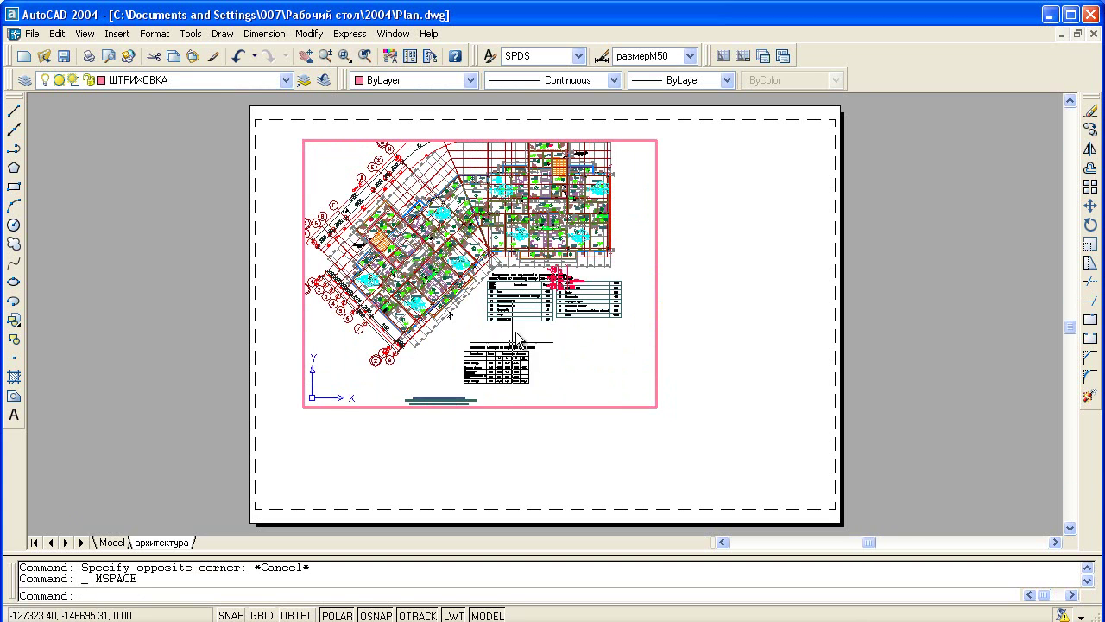
pyautogui.moveTo(516, 338); pyautogui.dragTo(520, 377, button='middle')
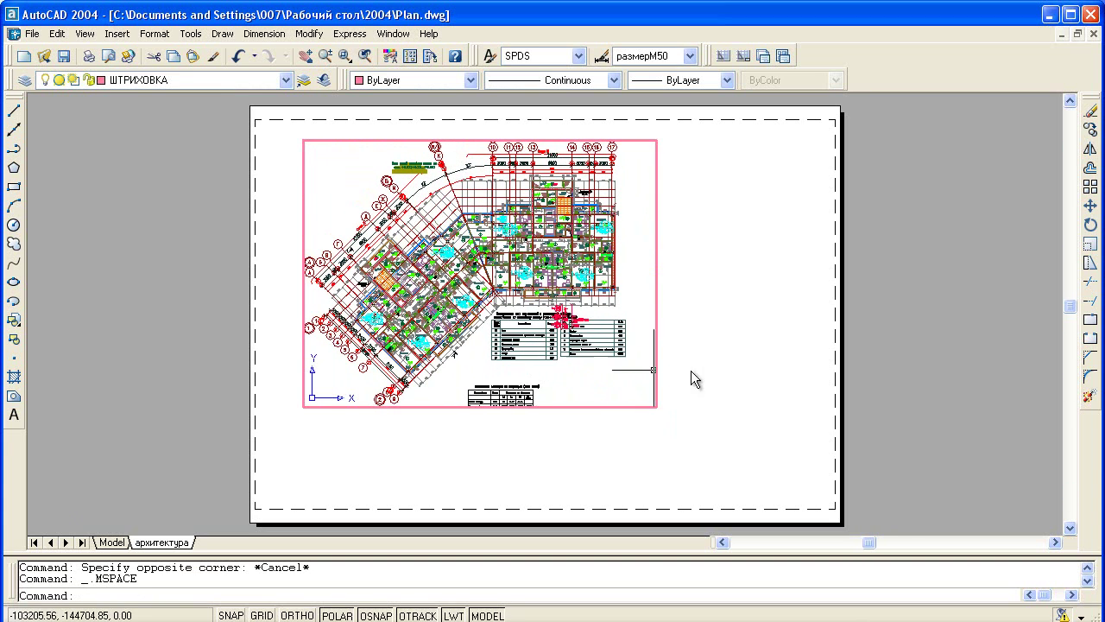
pyautogui.doubleClick(749, 364)
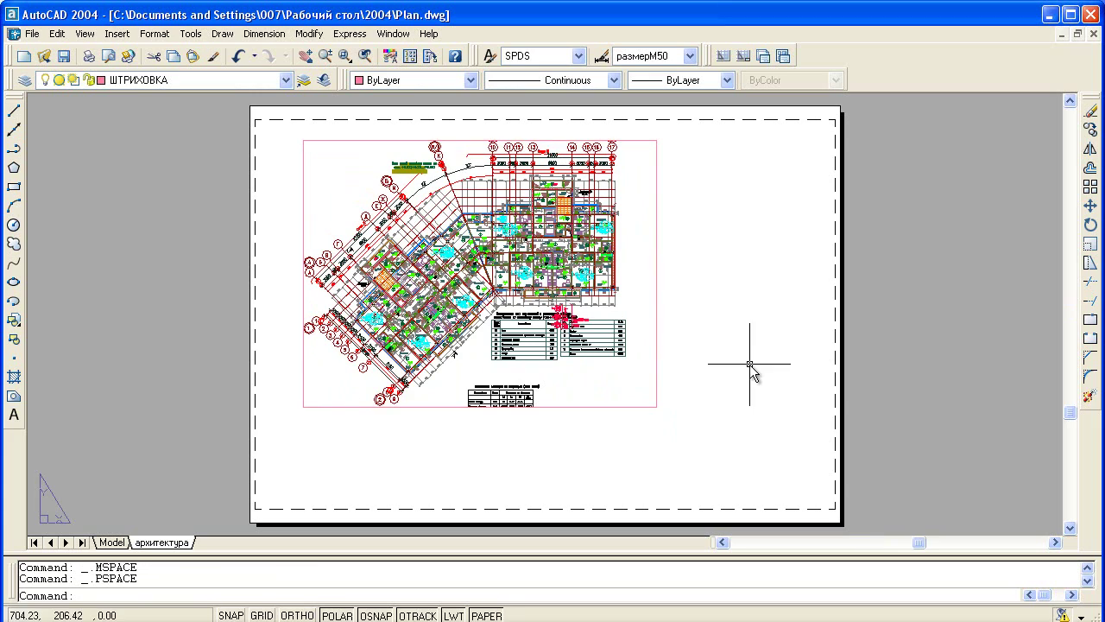
pyautogui.click(656, 350)
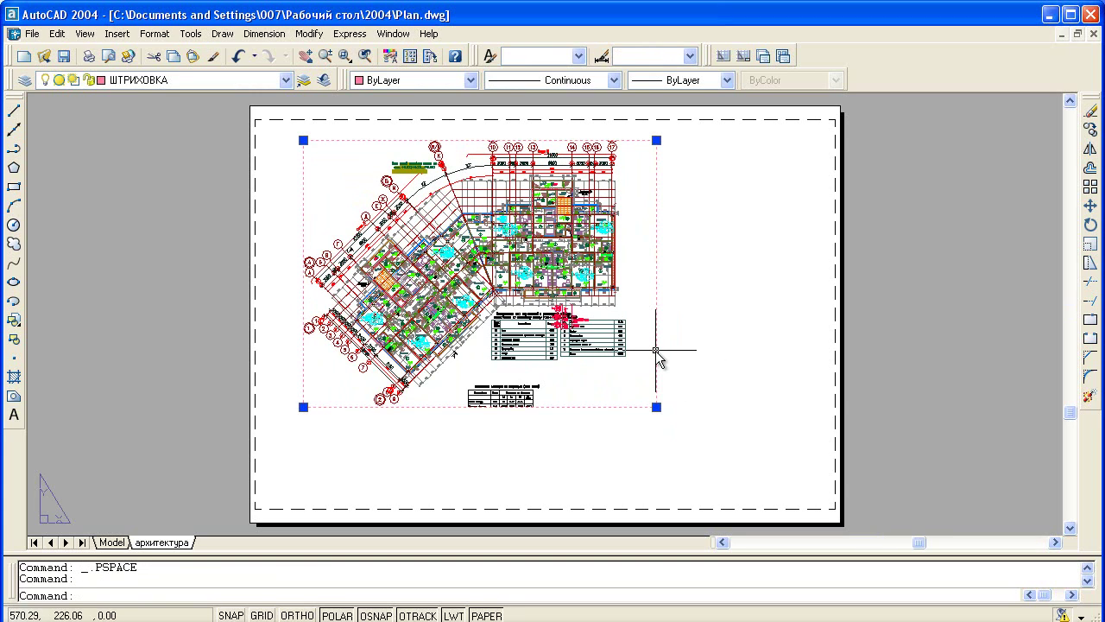
# Step: Set the viewport's standard scale to 1:100 and lock its display
pyautogui.hotkey('ctrl', '1')
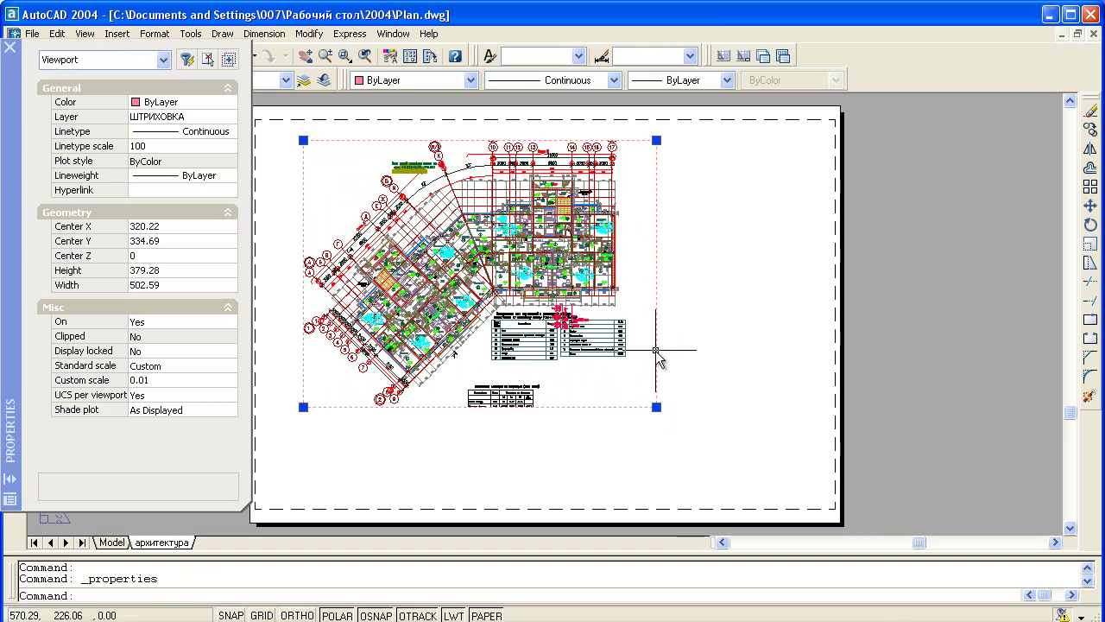
pyautogui.click(171, 365)
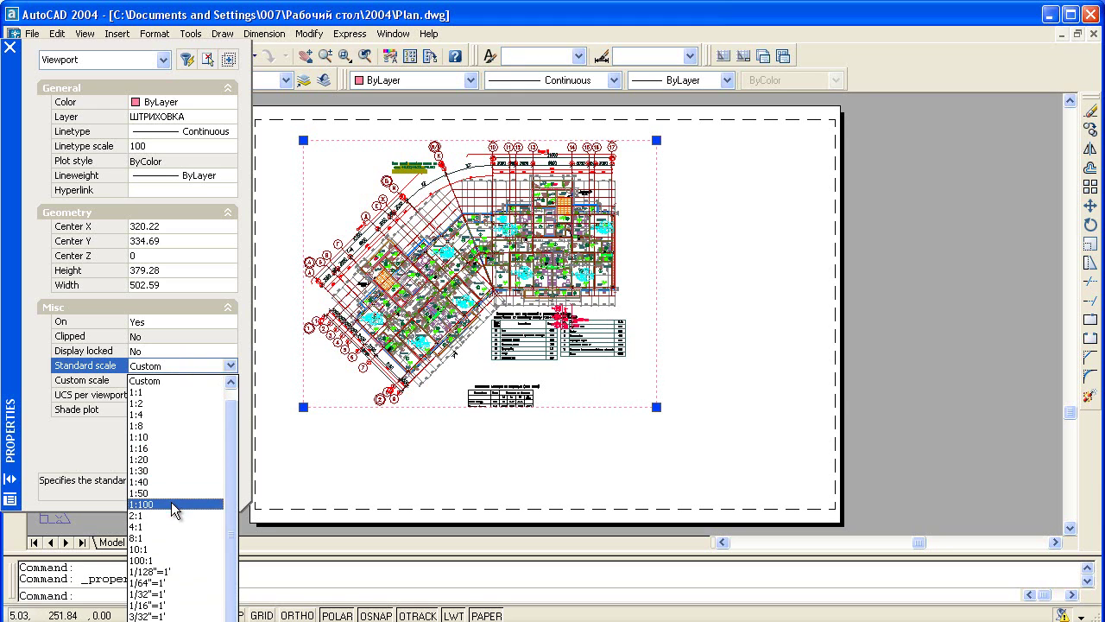
pyautogui.click(171, 503)
pyautogui.click(172, 350)
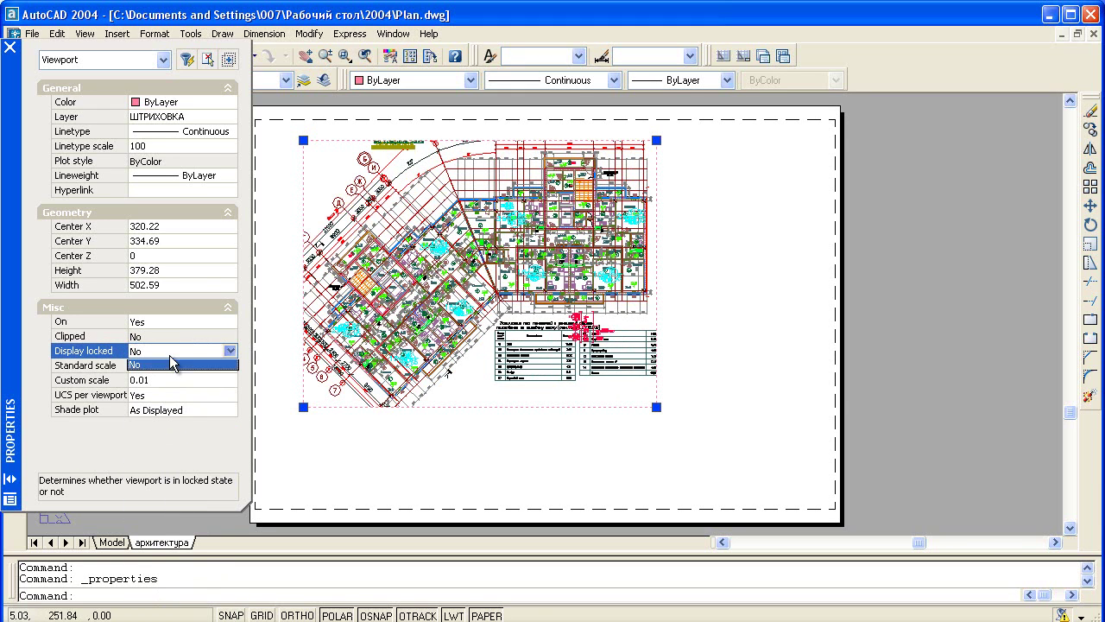
pyautogui.click(231, 351)
pyautogui.click(164, 364)
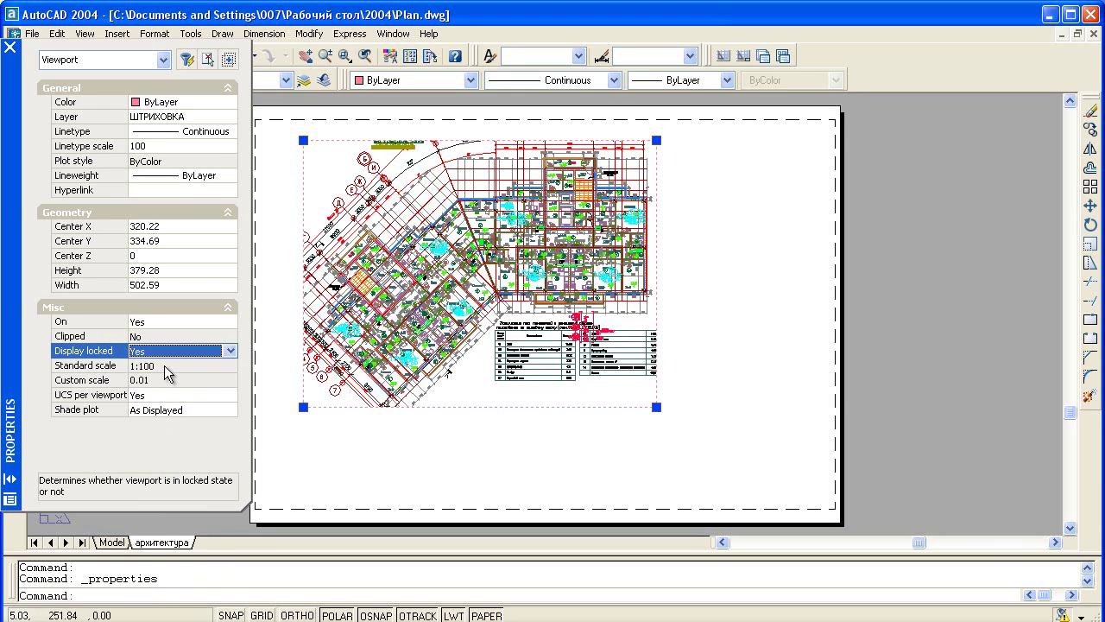
# Step: Stretch the viewport's corners outward until every grid bubble and table shows, then close Properties
pyautogui.click(656, 407)
pyautogui.click(664, 435)
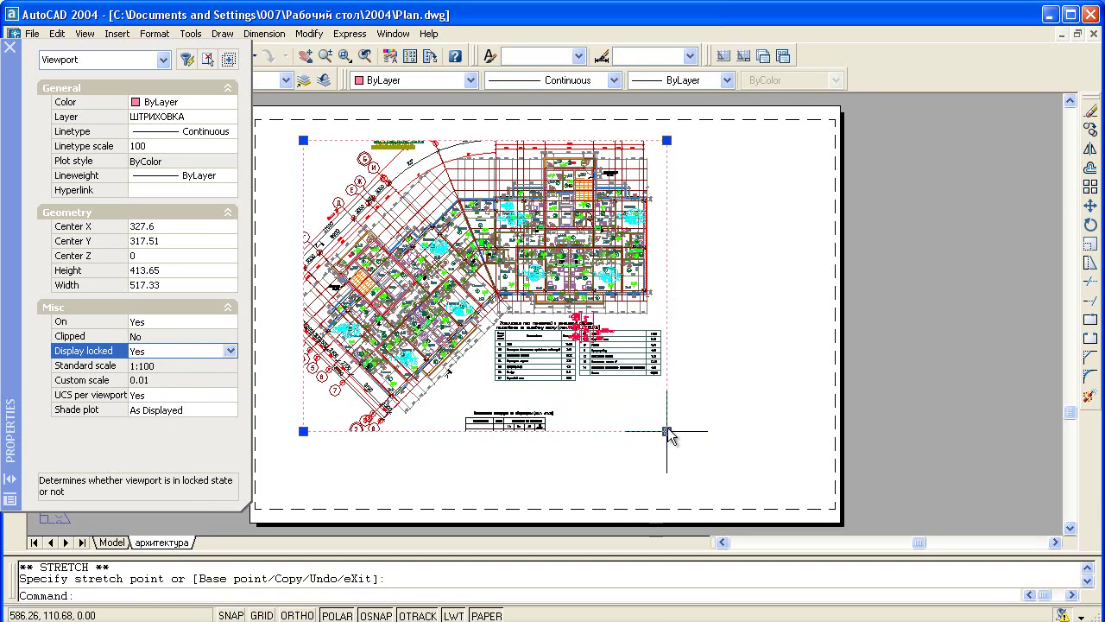
pyautogui.moveTo(301, 136); pyautogui.dragTo(394, 250, button='middle')
pyautogui.click(394, 250)
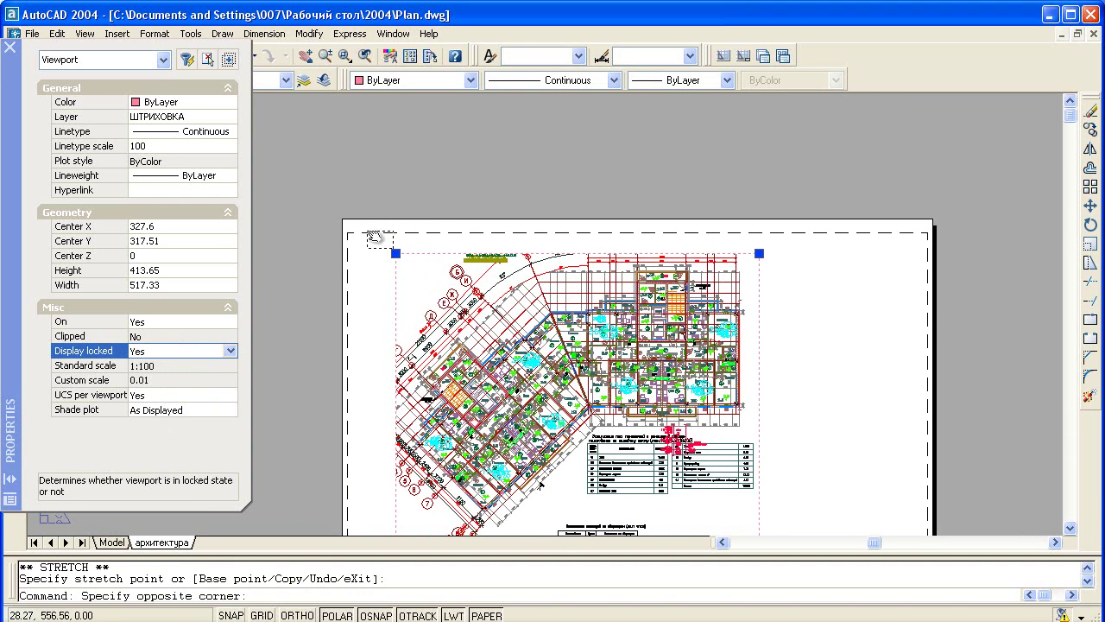
pyautogui.click(394, 250)
pyautogui.click(395, 252)
pyautogui.click(396, 253)
pyautogui.click(397, 253)
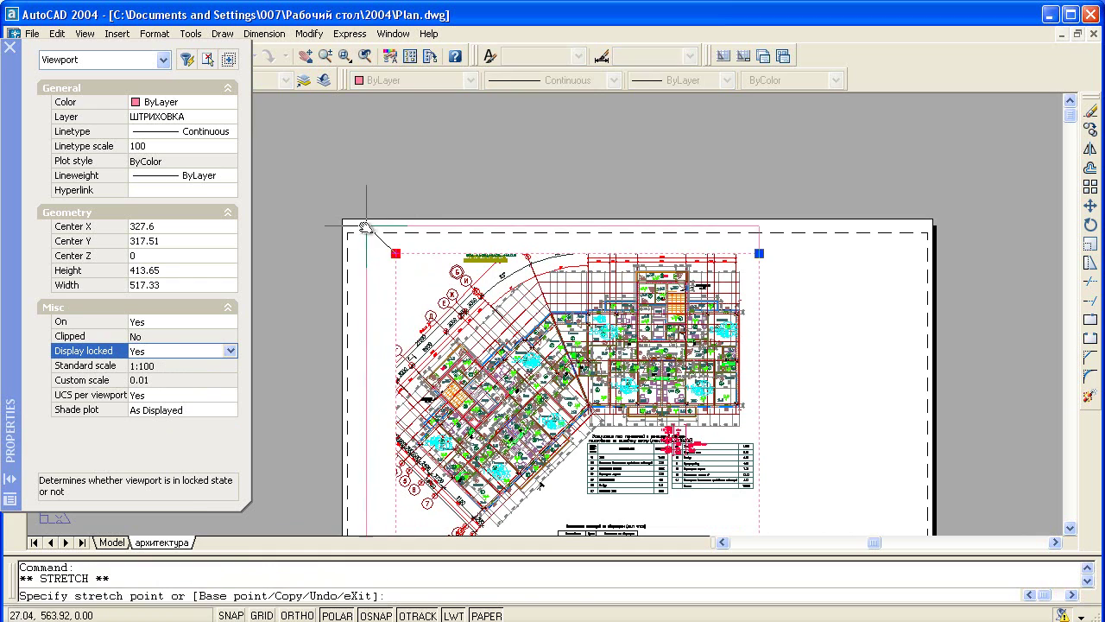
pyautogui.click(363, 224)
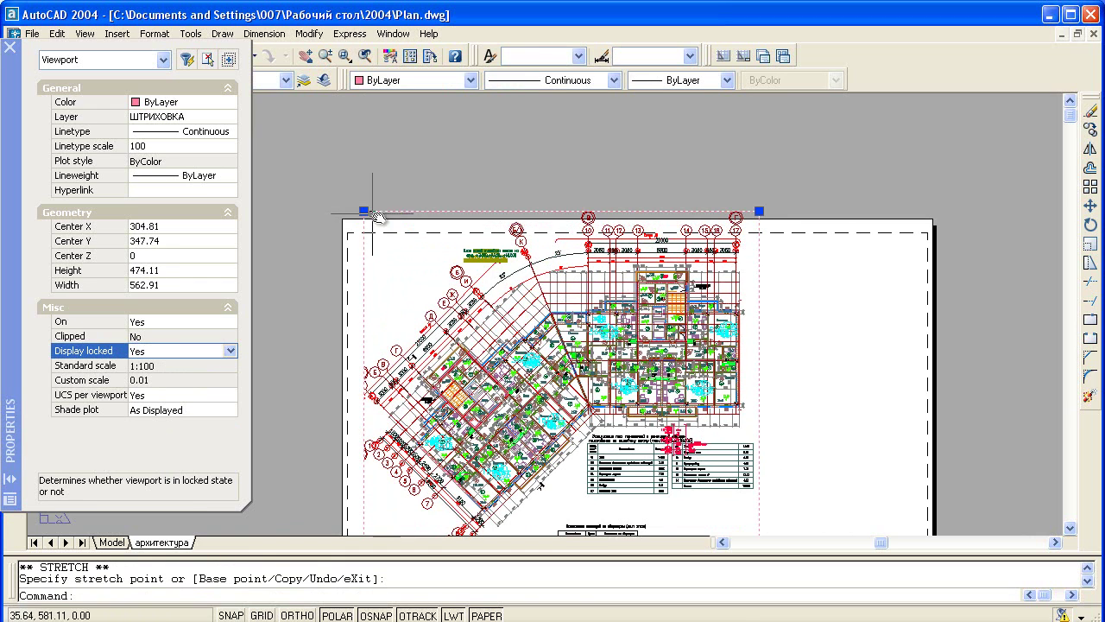
pyautogui.moveTo(775, 392); pyautogui.dragTo(717, 276, button='middle')
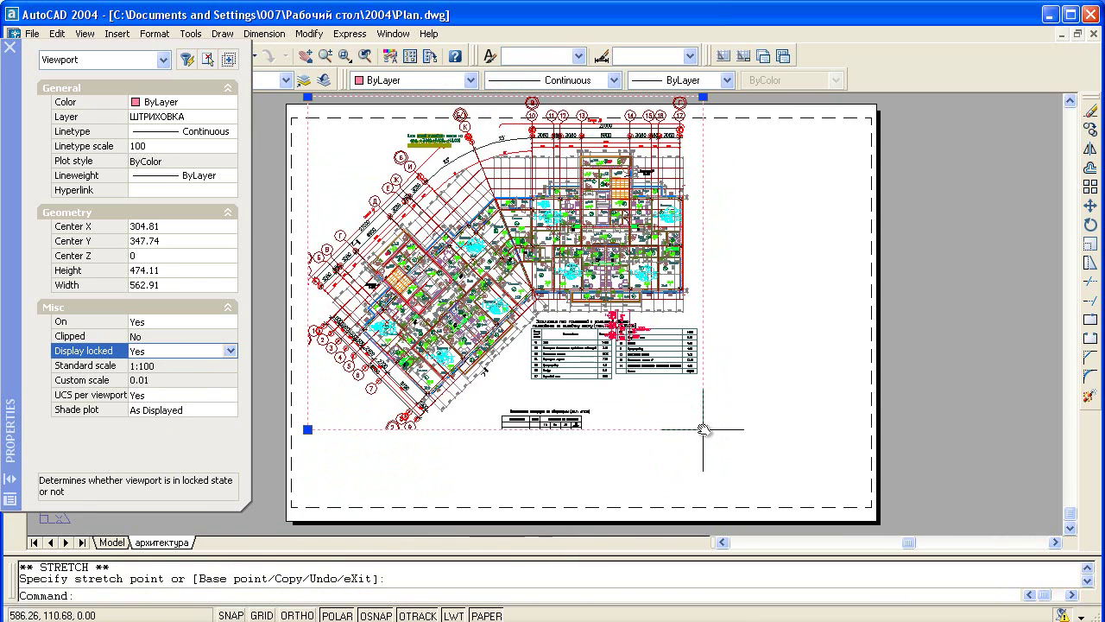
pyautogui.click(703, 429)
pyautogui.click(703, 442)
pyautogui.moveTo(716, 373); pyautogui.dragTo(686, 411, button='middle')
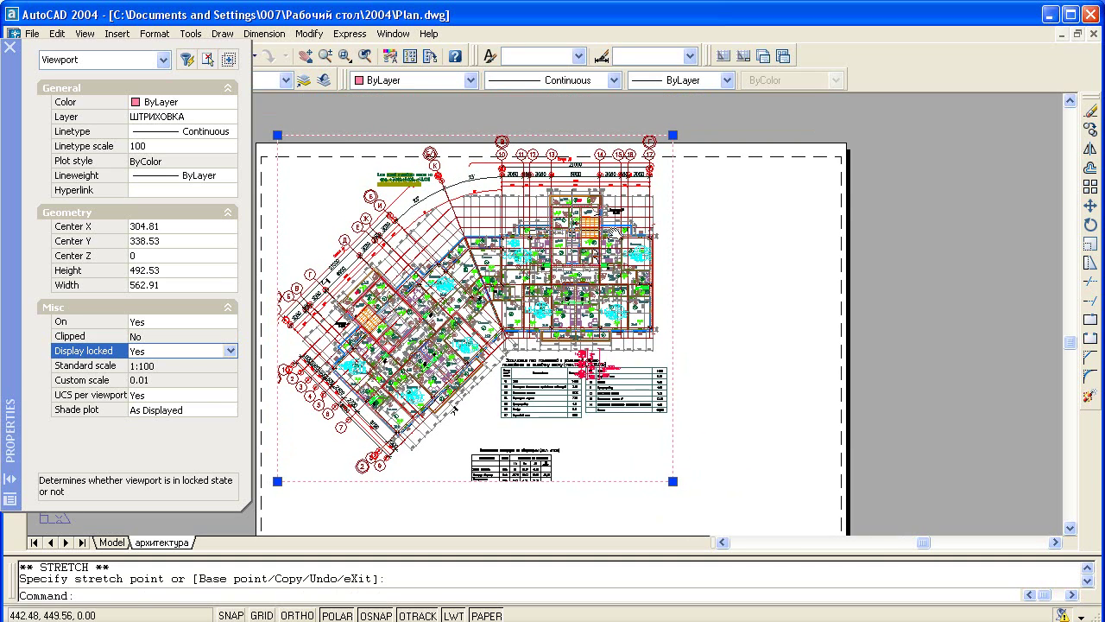
pyautogui.click(11, 46)
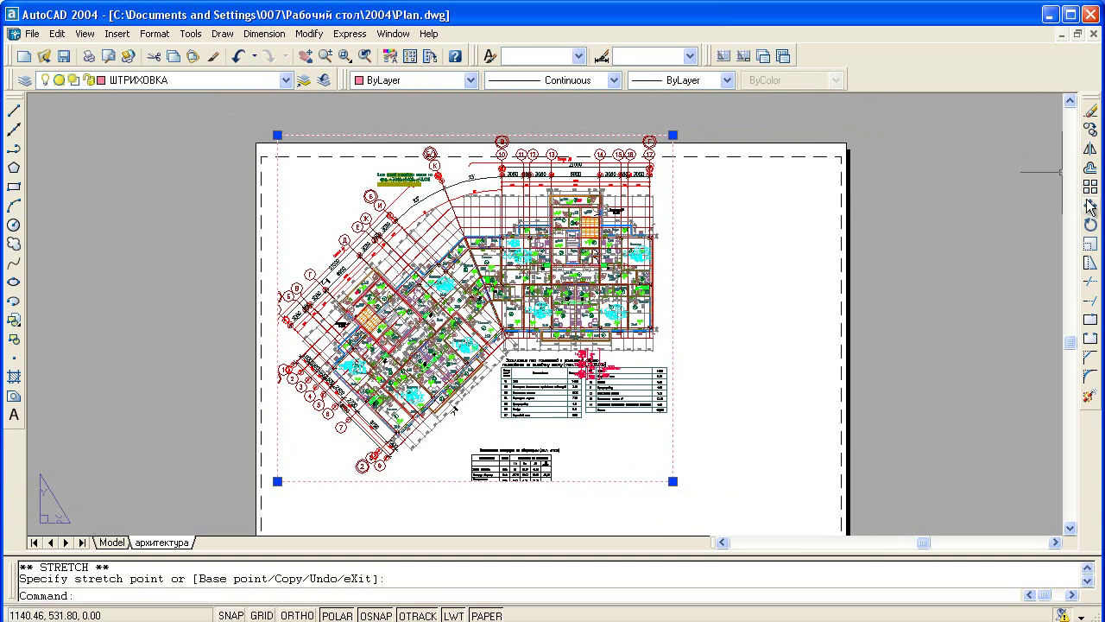
# Step: Copy the plan viewport to the right and activate the new copy, opening the layer list
pyautogui.click(1089, 129)
pyautogui.click(524, 164)
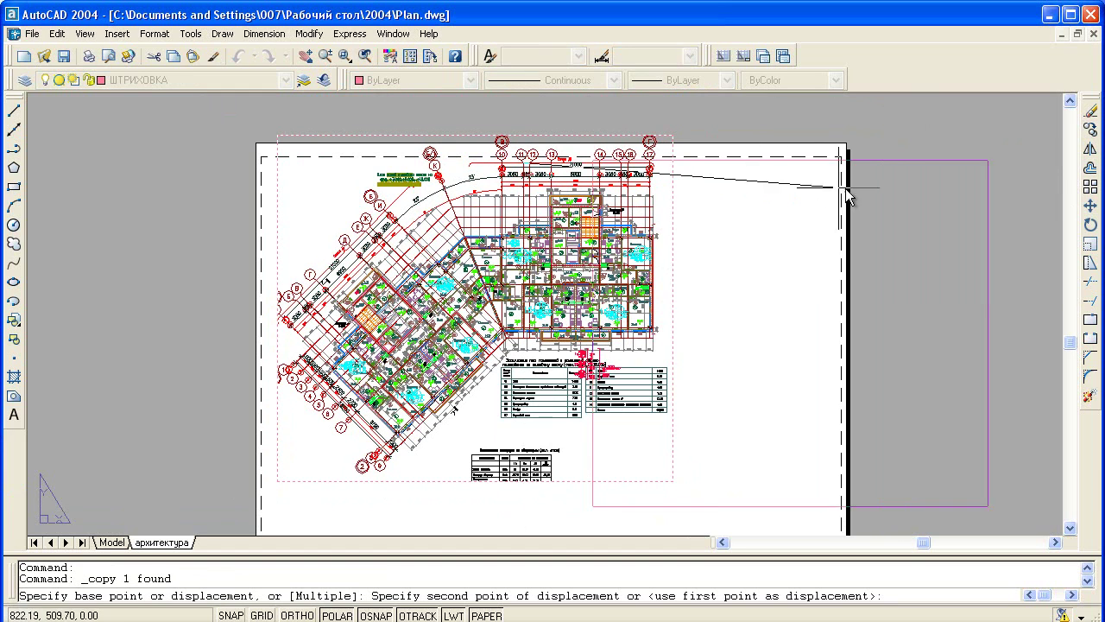
pyautogui.click(939, 165)
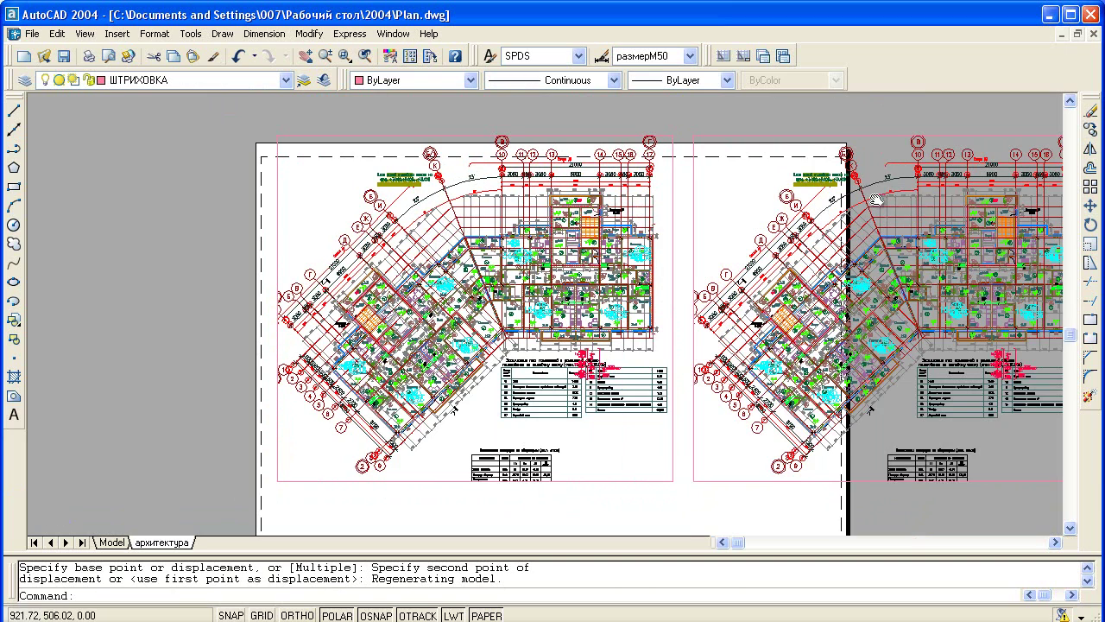
pyautogui.moveTo(909, 185); pyautogui.dragTo(697, 175, button='middle')
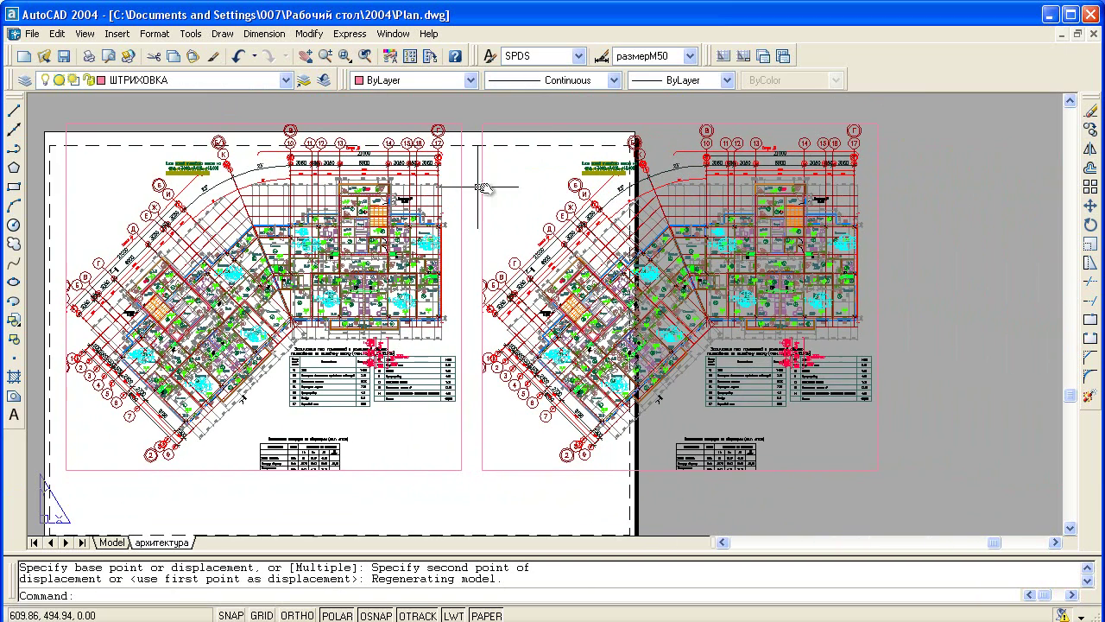
pyautogui.doubleClick(506, 185)
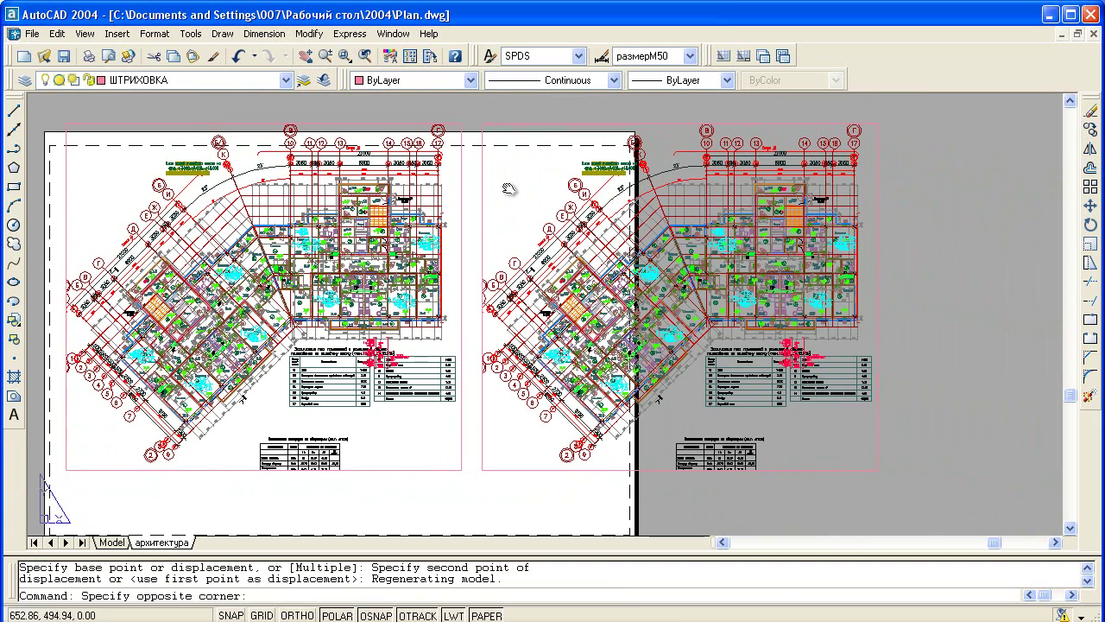
pyautogui.click(256, 80)
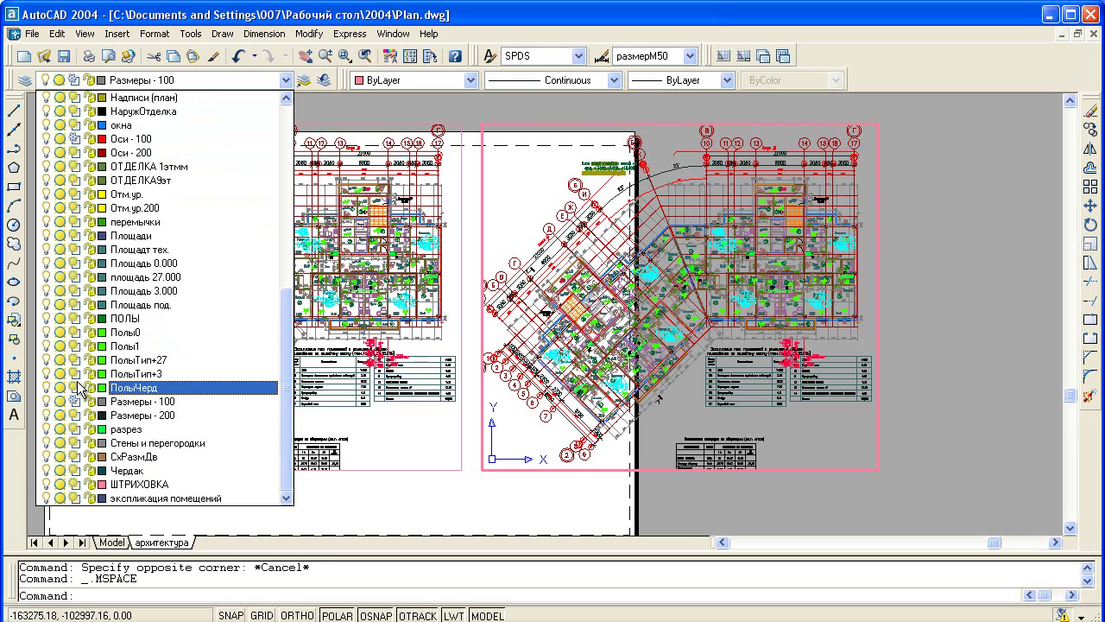
# Step: Freeze Размеры - 200 in the left viewport only, then return to paper space with the right viewport selected
pyautogui.click(479, 506)
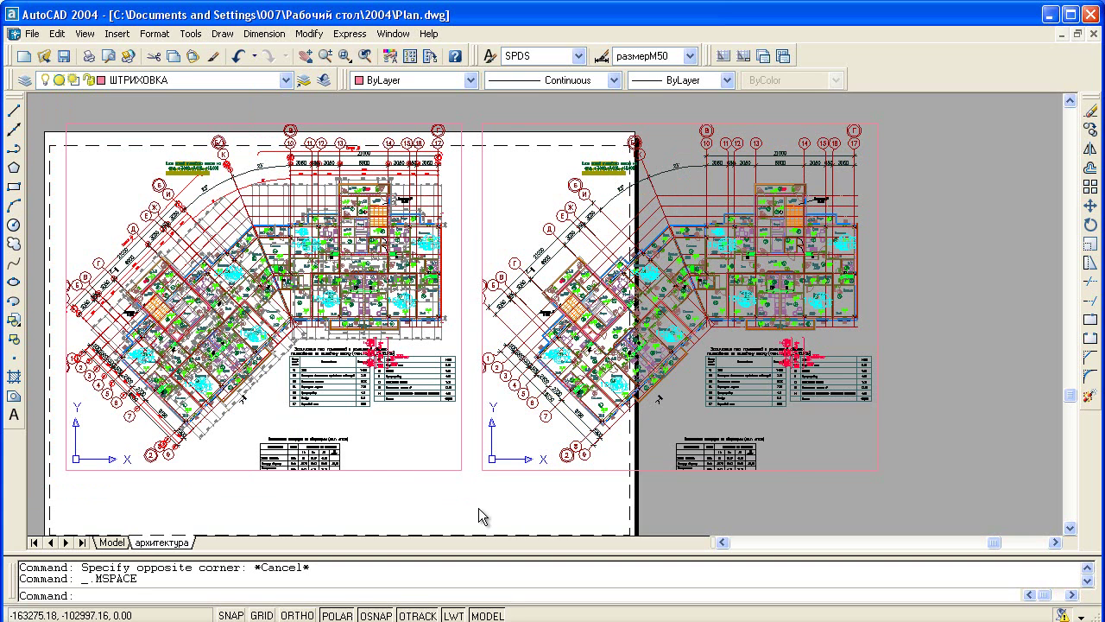
pyautogui.click(304, 370)
pyautogui.click(197, 80)
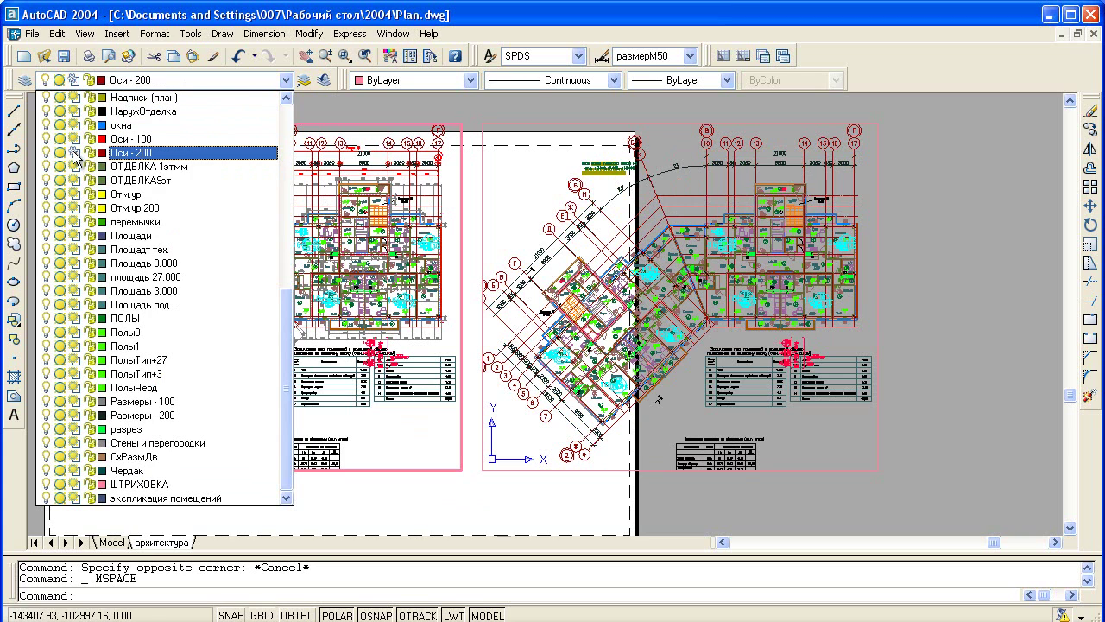
pyautogui.click(76, 416)
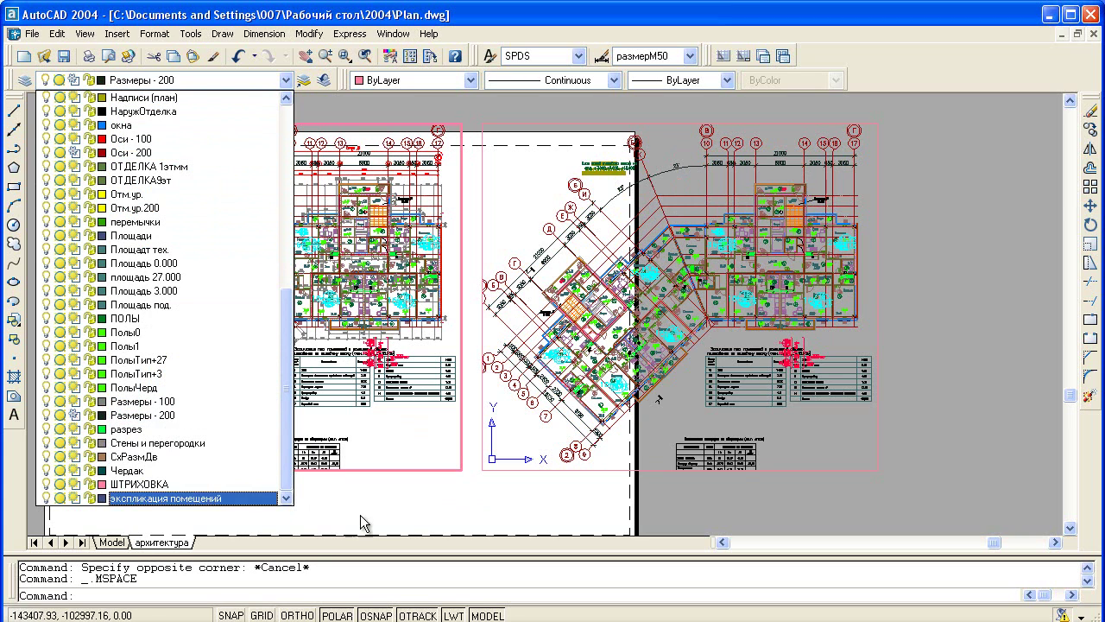
pyautogui.click(400, 517)
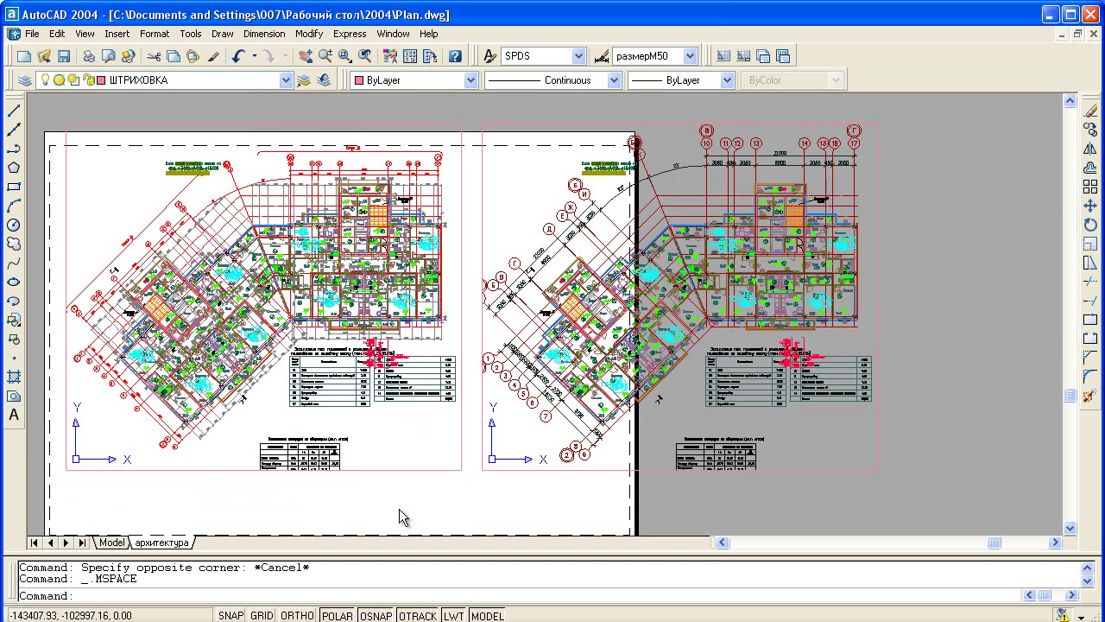
pyautogui.click(530, 466)
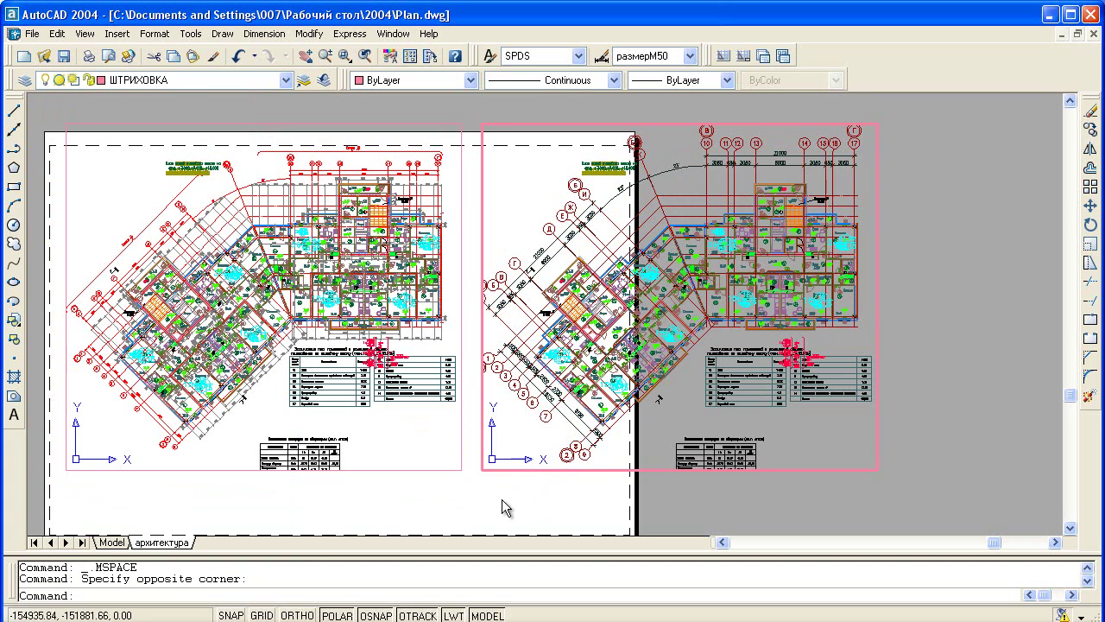
pyautogui.doubleClick(523, 494)
pyautogui.click(525, 471)
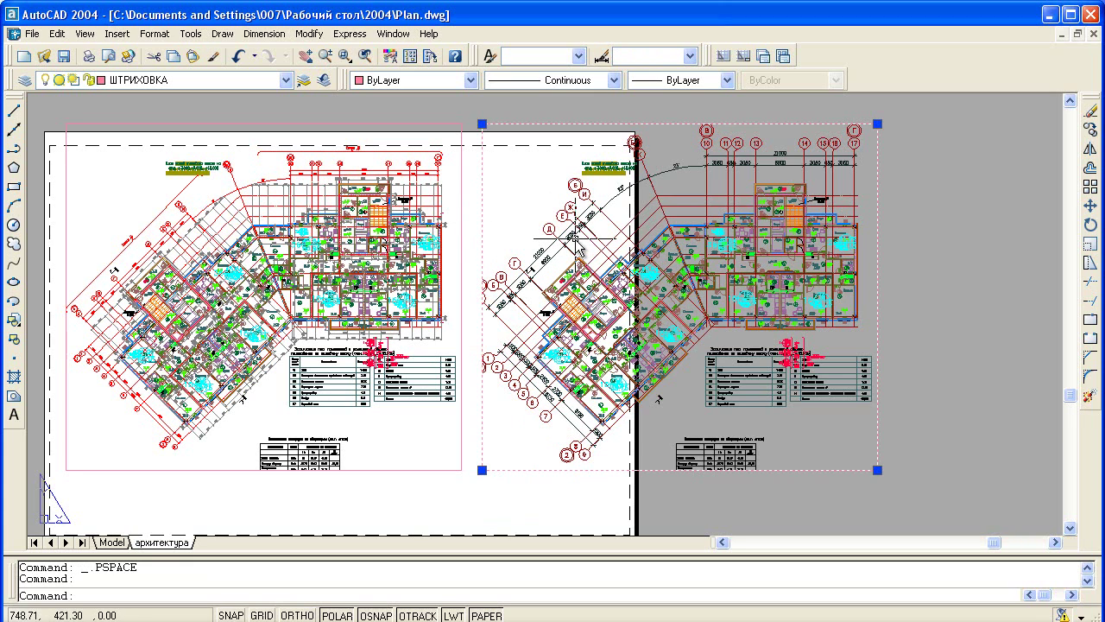
# Step: Unlock the right viewport, set its custom scale to 0.01, and lock the display again
pyautogui.hotkey('ctrl', '1')
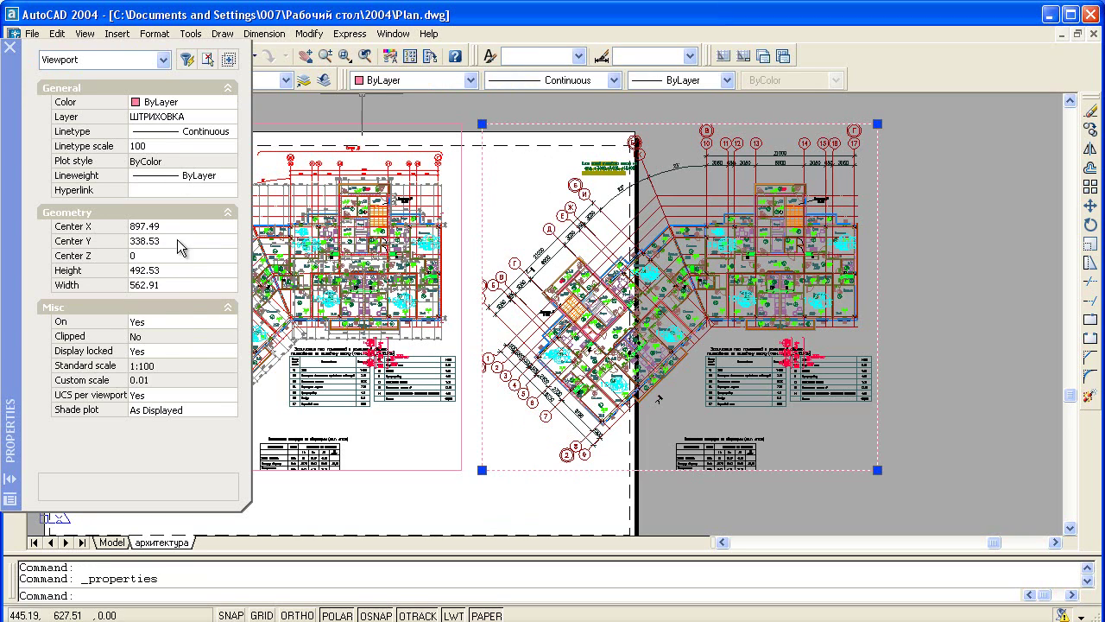
pyautogui.click(187, 349)
pyautogui.click(187, 349)
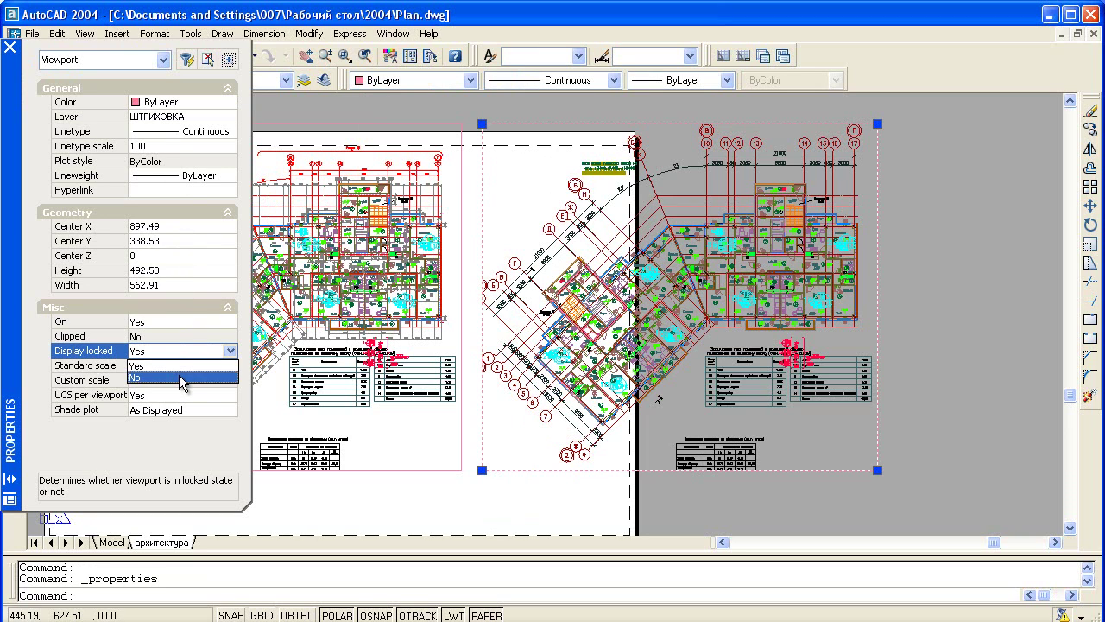
pyautogui.click(179, 375)
pyautogui.click(174, 375)
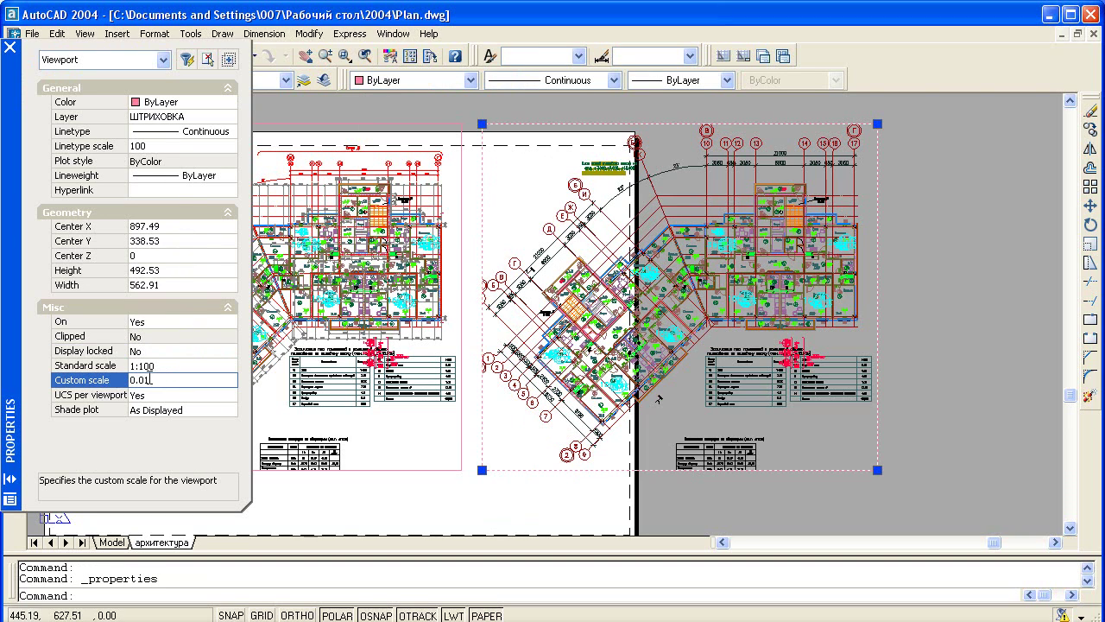
pyautogui.press('Return')
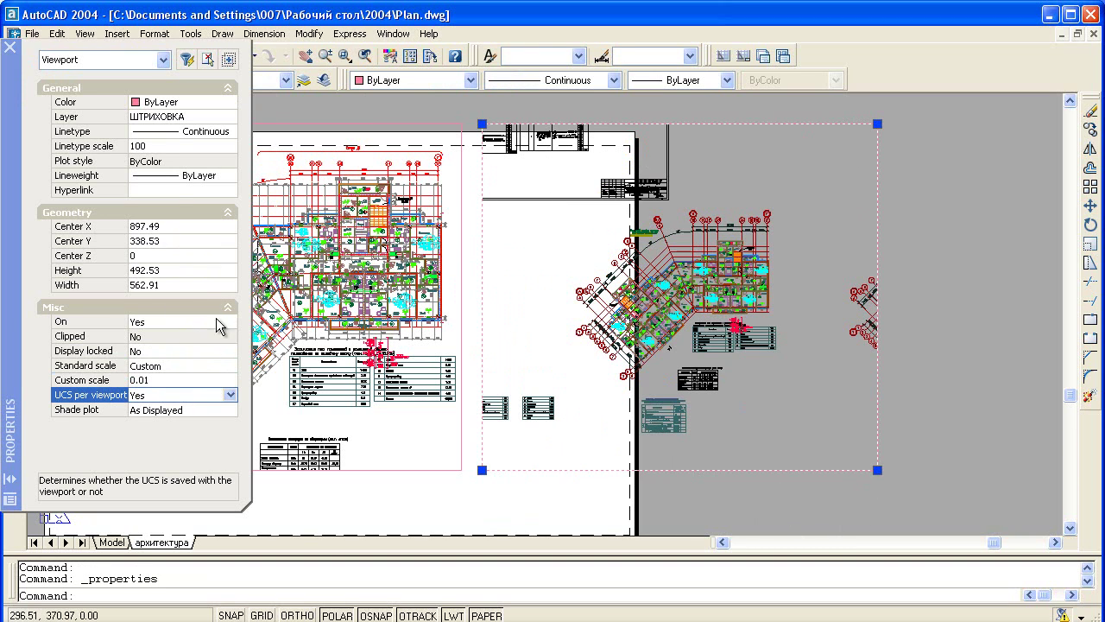
pyautogui.click(173, 351)
pyautogui.click(231, 351)
pyautogui.click(172, 365)
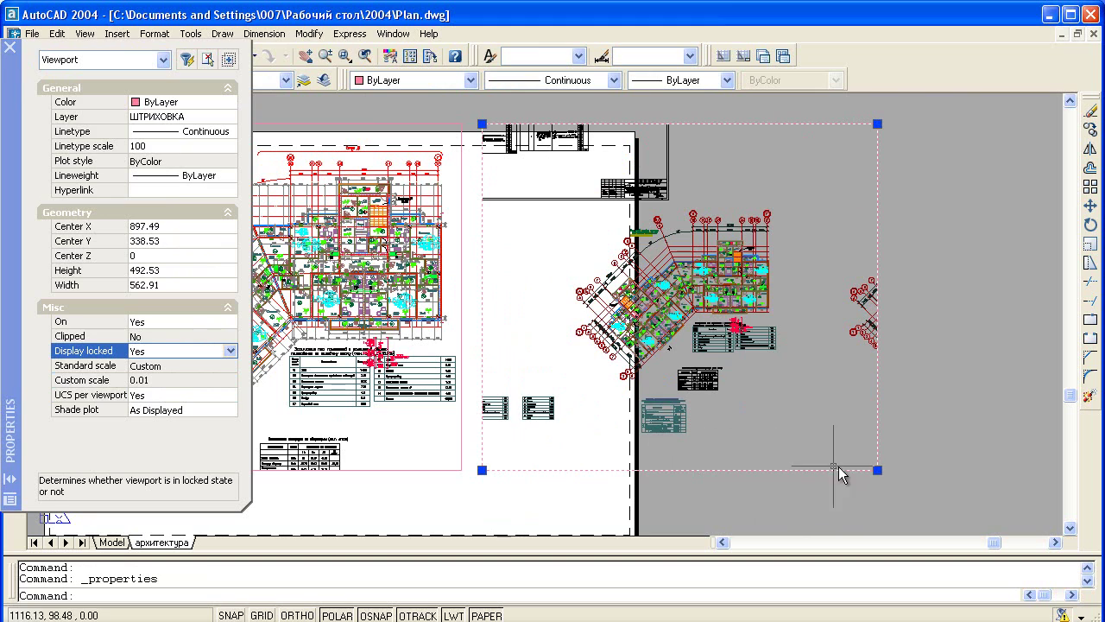
# Step: Pull the viewport's corners inward to about 352.67 × 270.04 around the plan, then close Properties
pyautogui.click(877, 470)
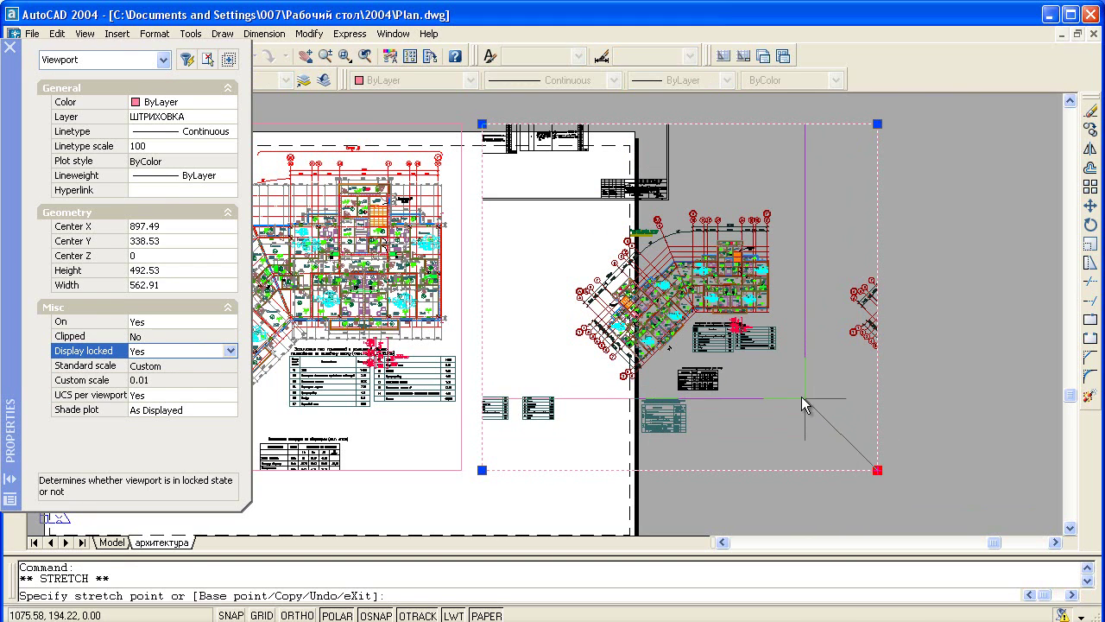
pyautogui.click(801, 395)
pyautogui.click(481, 123)
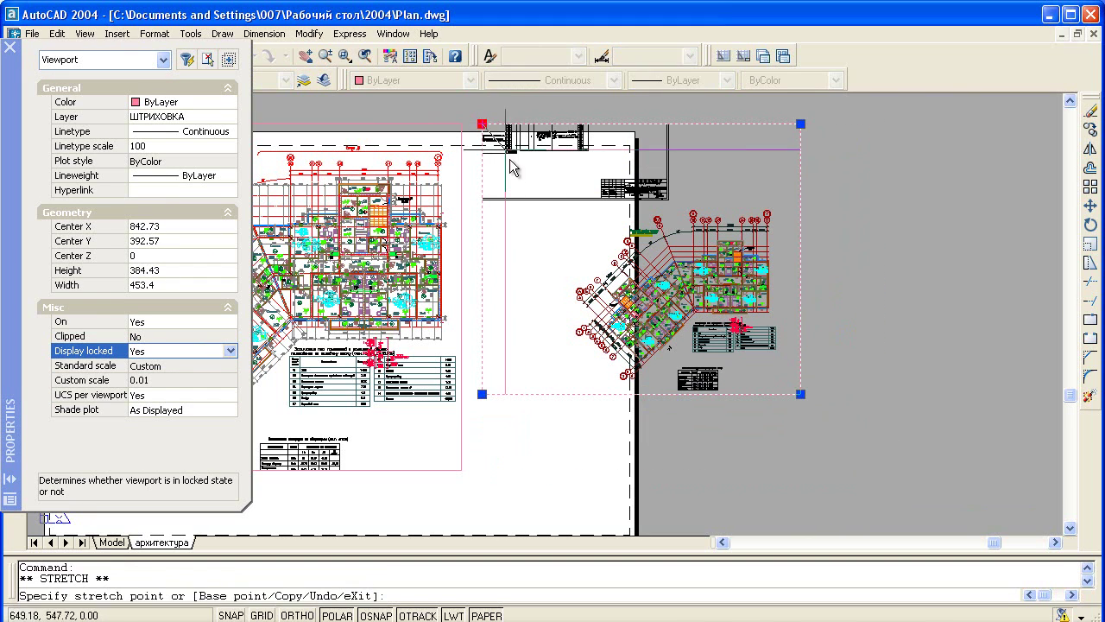
pyautogui.click(552, 204)
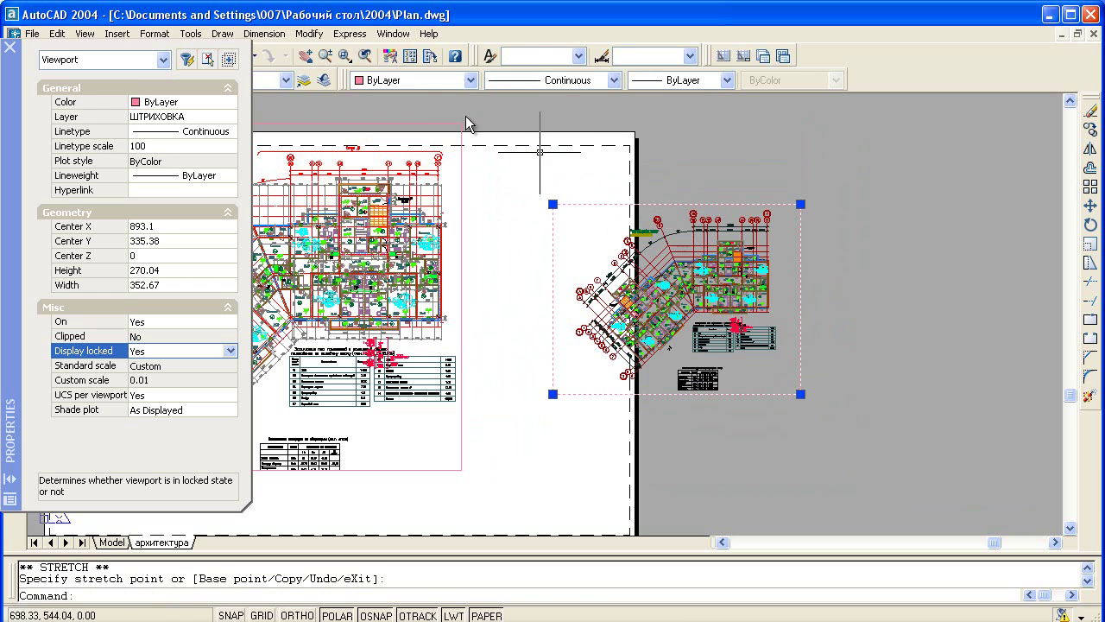
pyautogui.scroll(2, 567, 239)
pyautogui.moveTo(567, 240); pyautogui.dragTo(768, 265, button='middle')
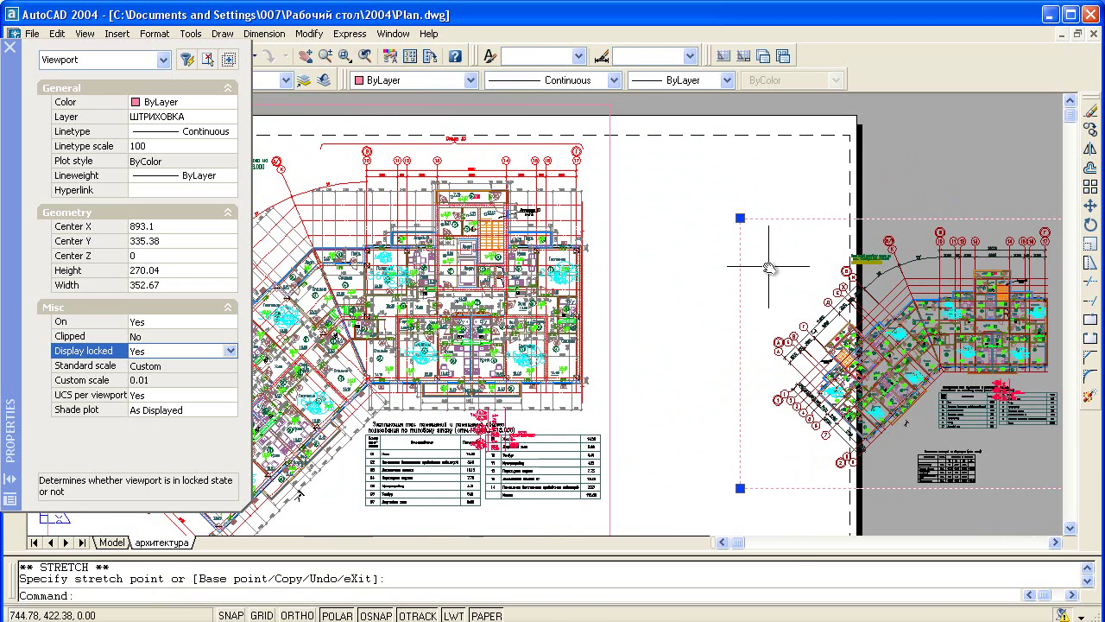
pyautogui.press('Escape')
pyautogui.press('Escape')
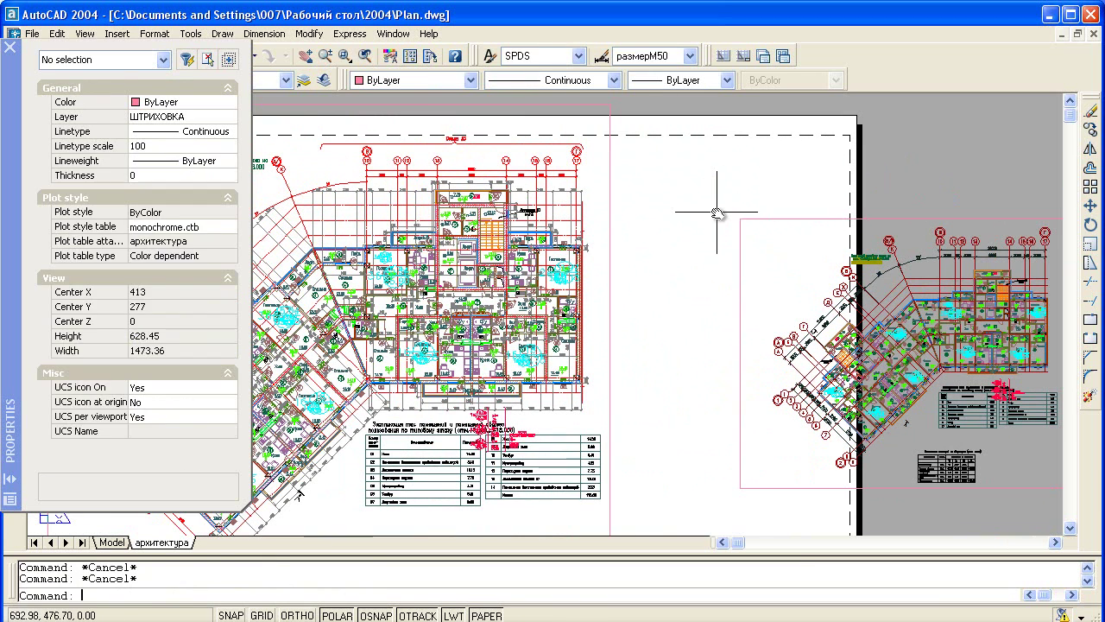
pyautogui.moveTo(618, 222); pyautogui.dragTo(612, 196, button='middle')
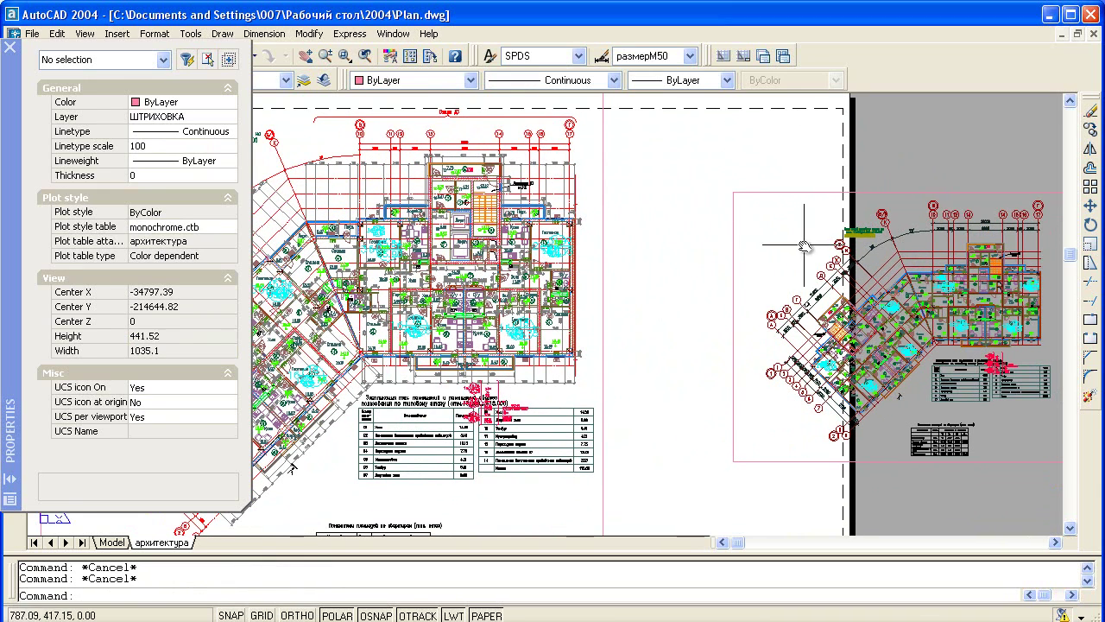
pyautogui.click(735, 247)
pyautogui.moveTo(850, 258); pyautogui.dragTo(646, 205, button='middle')
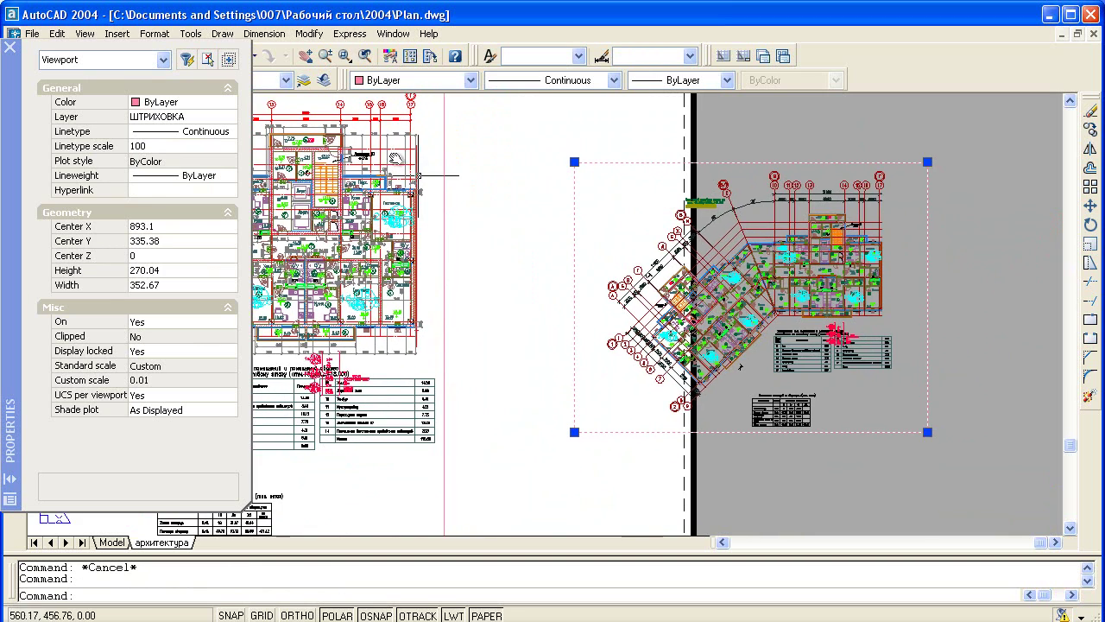
pyautogui.click(11, 47)
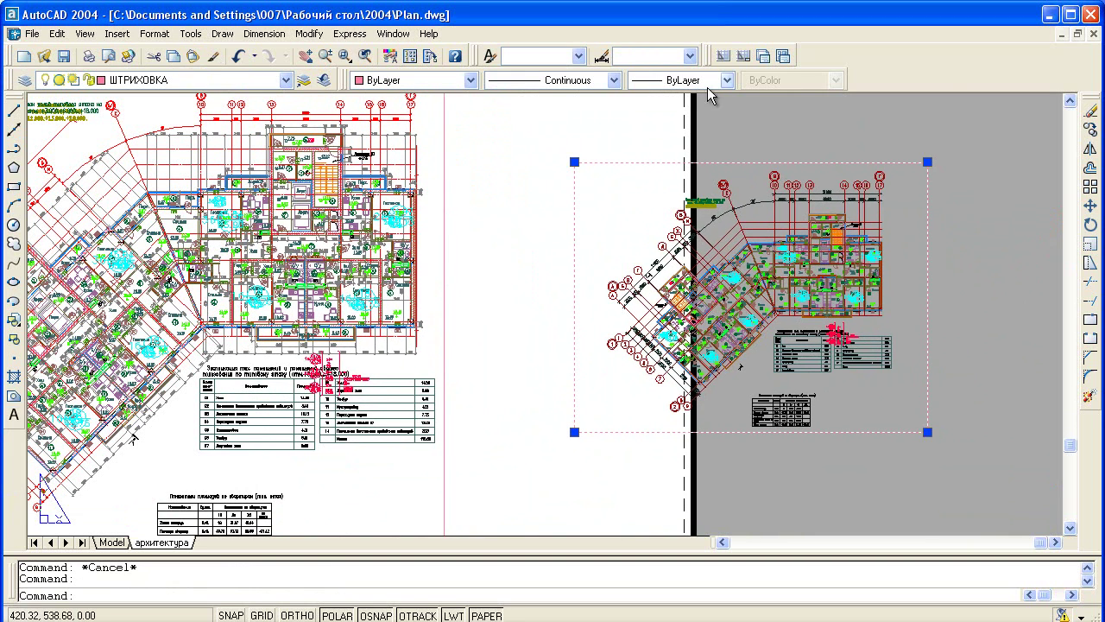
# Step: Copy the resized viewport to a spot below the original
pyautogui.click(1091, 129)
pyautogui.moveTo(859, 492)
pyautogui.mouseDown(button='middle')
pyautogui.moveTo(790, 388)
pyautogui.moveTo(767, 380)
pyautogui.mouseUp(button='middle')
pyautogui.click(789, 388)
pyautogui.moveTo(768, 479); pyautogui.dragTo(745, 382, button='middle')
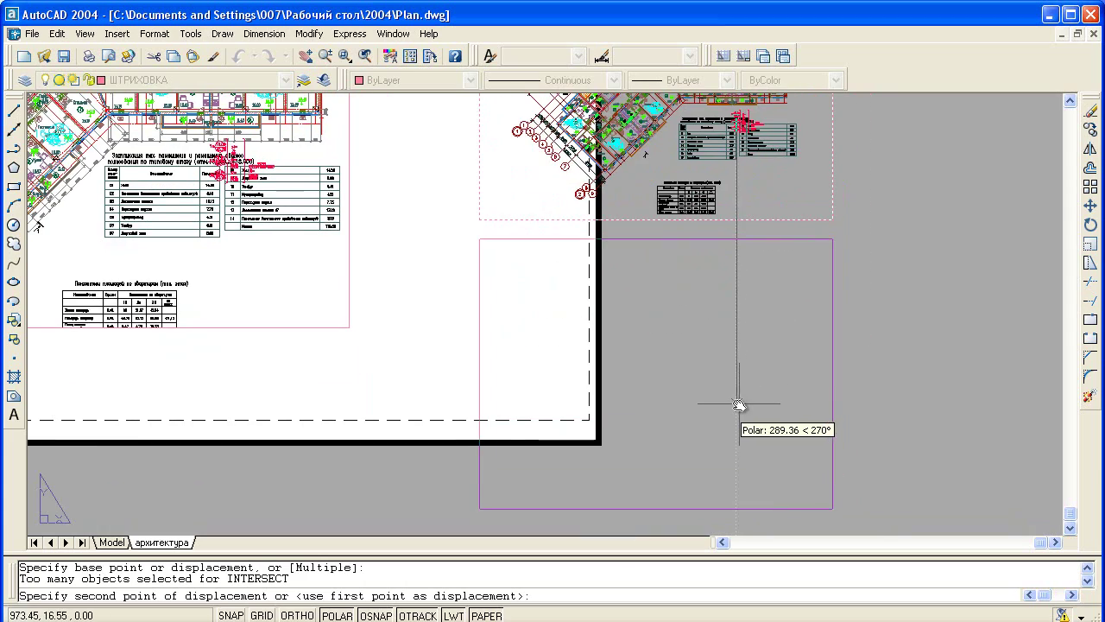
pyautogui.click(738, 404)
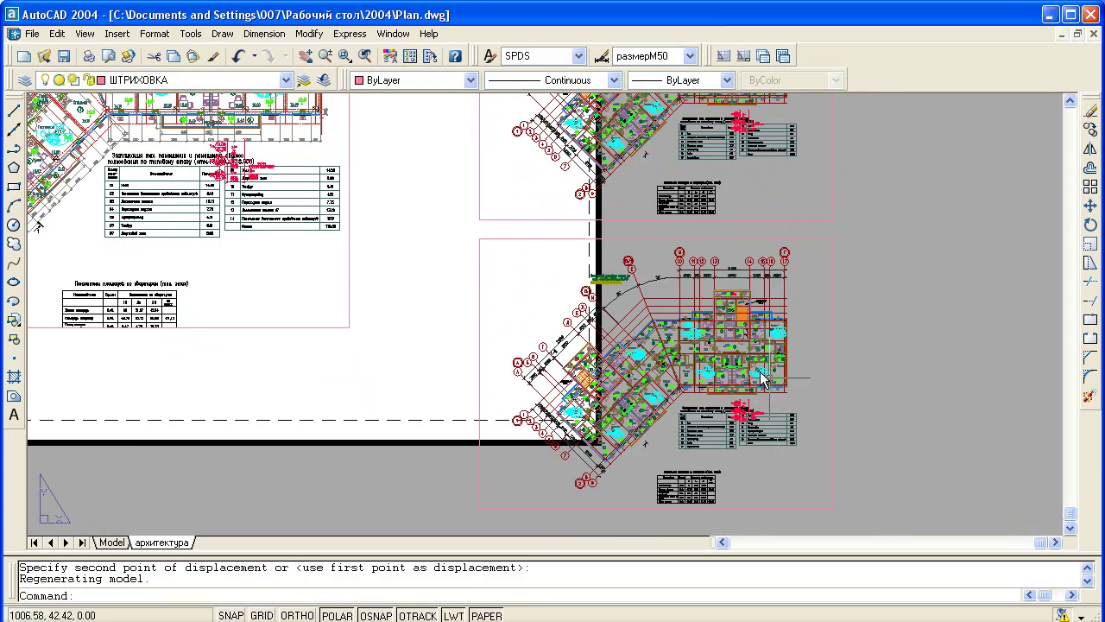
pyautogui.scroll(2, 690, 385)
pyautogui.scroll(2, 681, 391)
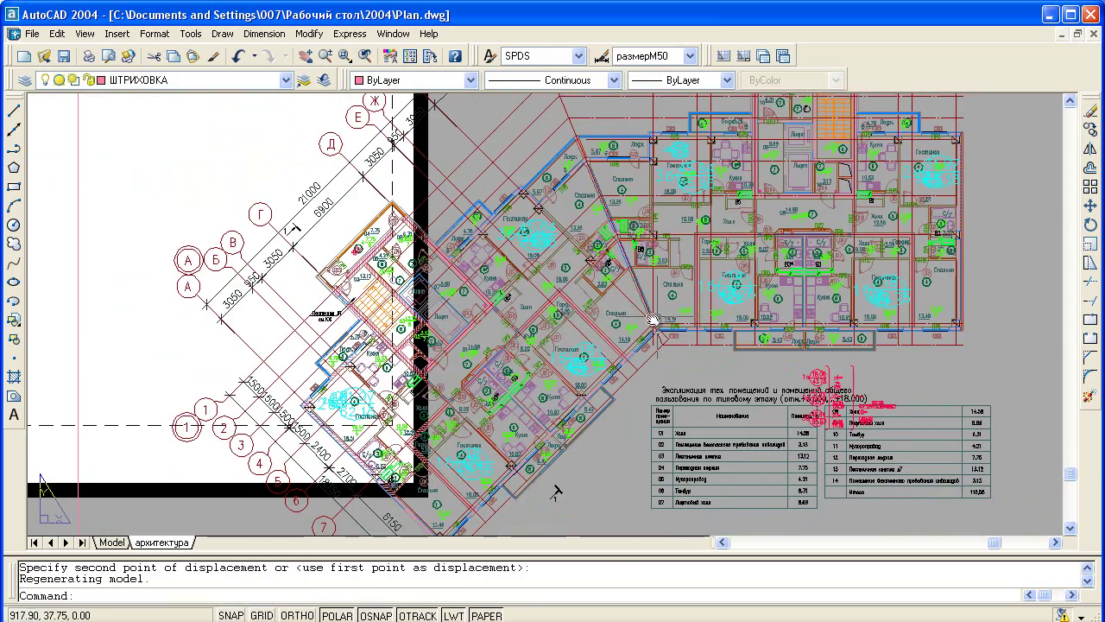
# Step: Freeze the Площадь, Площадт тех., перемычки, Отм.ур., Отм.ур.200 and ОТДЕЛКА 1этмм layers in the current viewport
pyautogui.click(136, 80)
pyautogui.scroll(1, 136, 86)
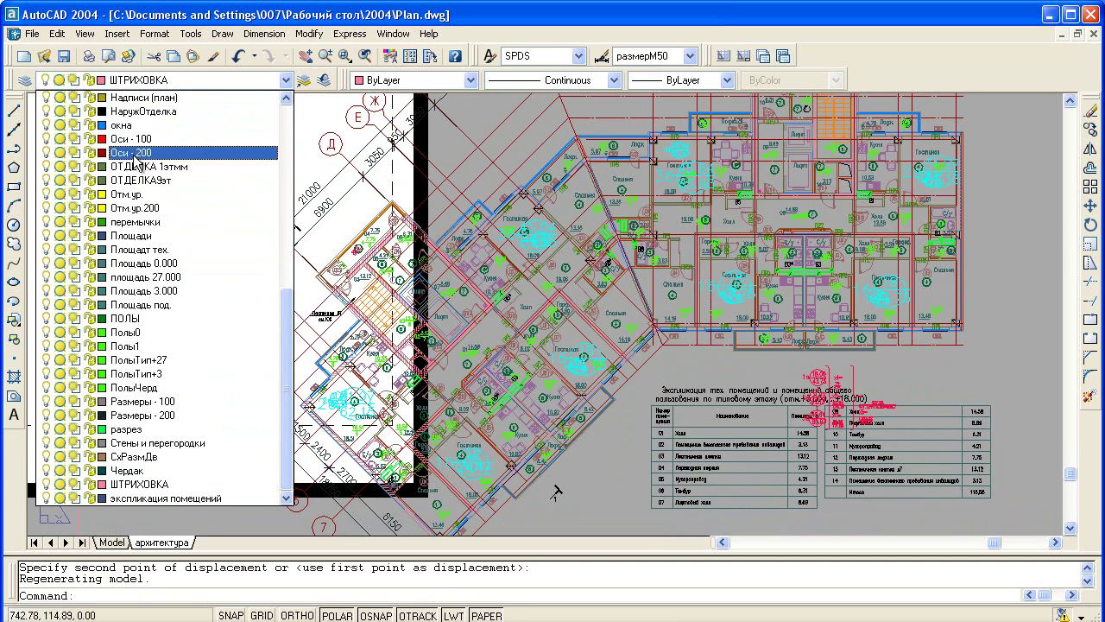
pyautogui.scroll(1, 136, 197)
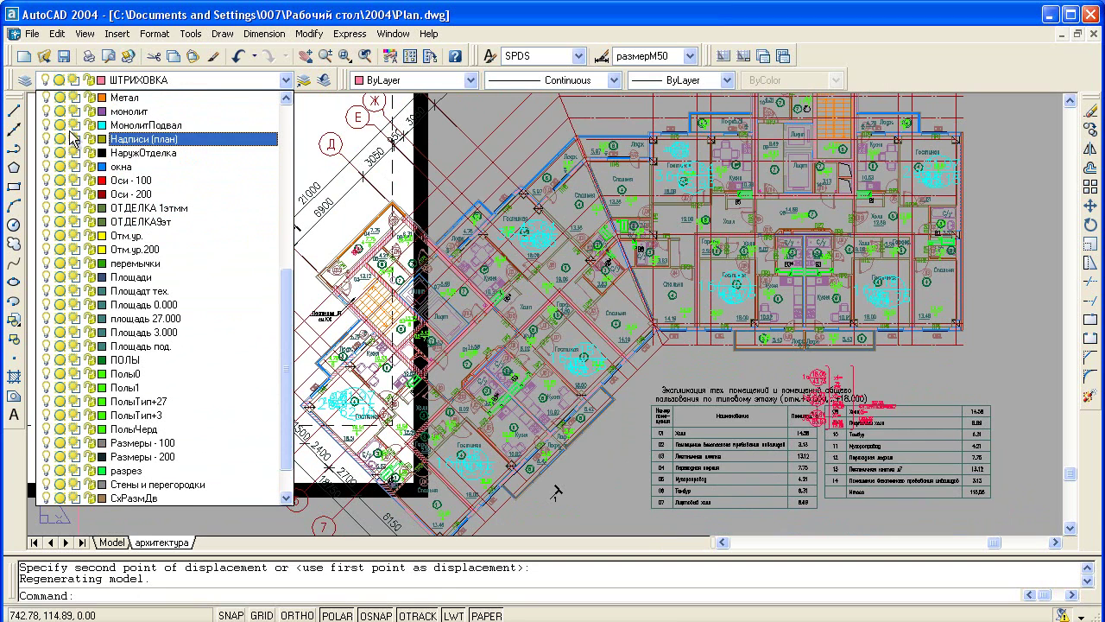
pyautogui.scroll(1, 73, 131)
pyautogui.scroll(2, 70, 127)
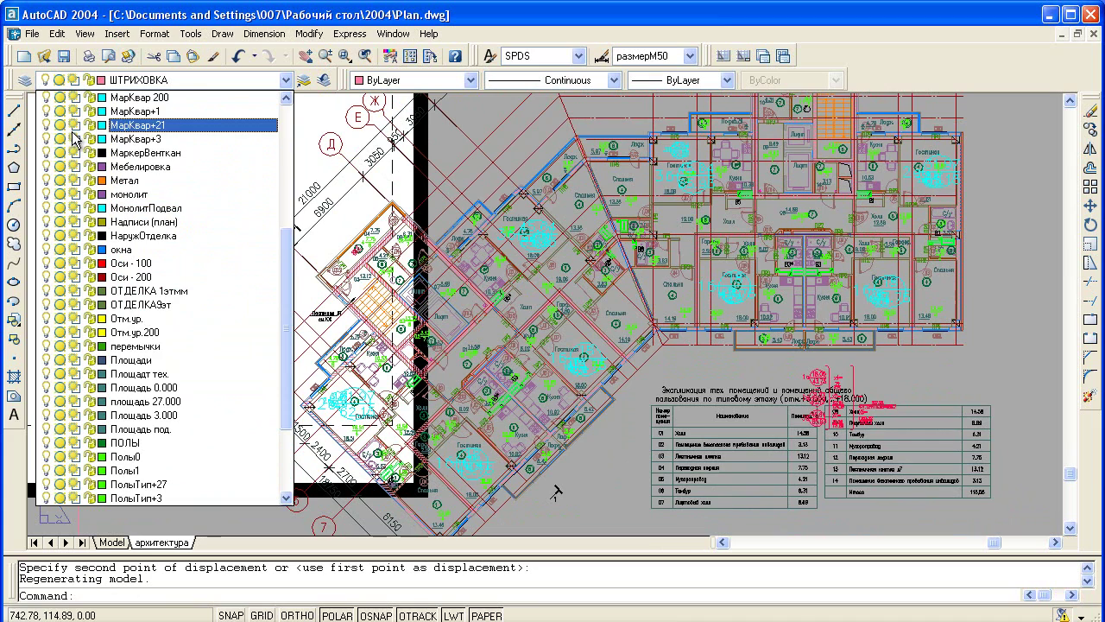
pyautogui.scroll(1, 72, 103)
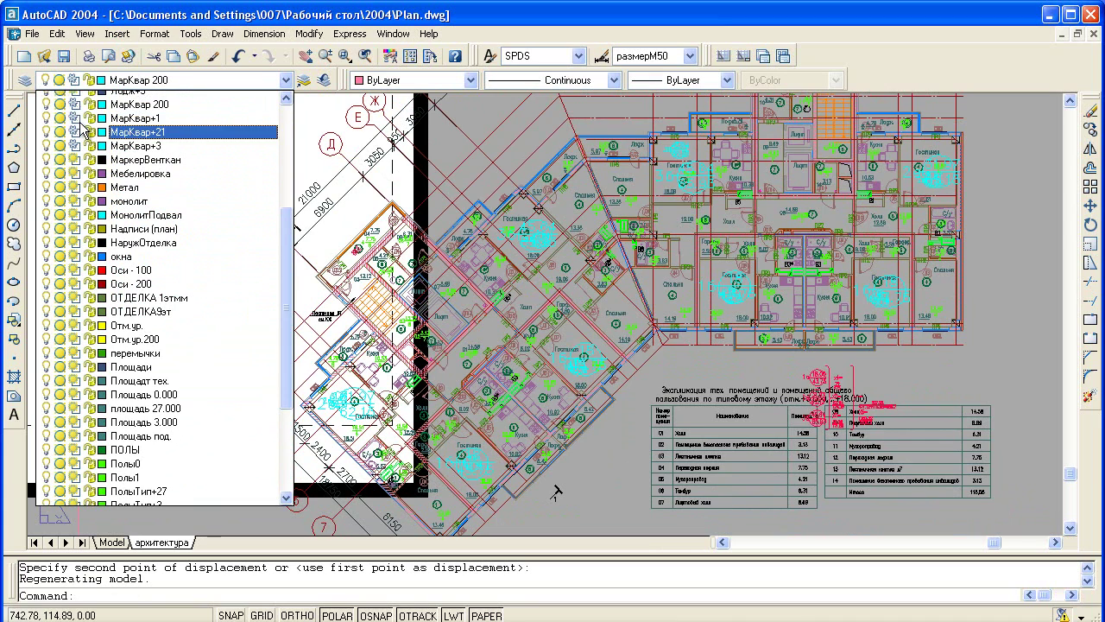
pyautogui.scroll(1, 76, 117)
pyautogui.scroll(2, 82, 134)
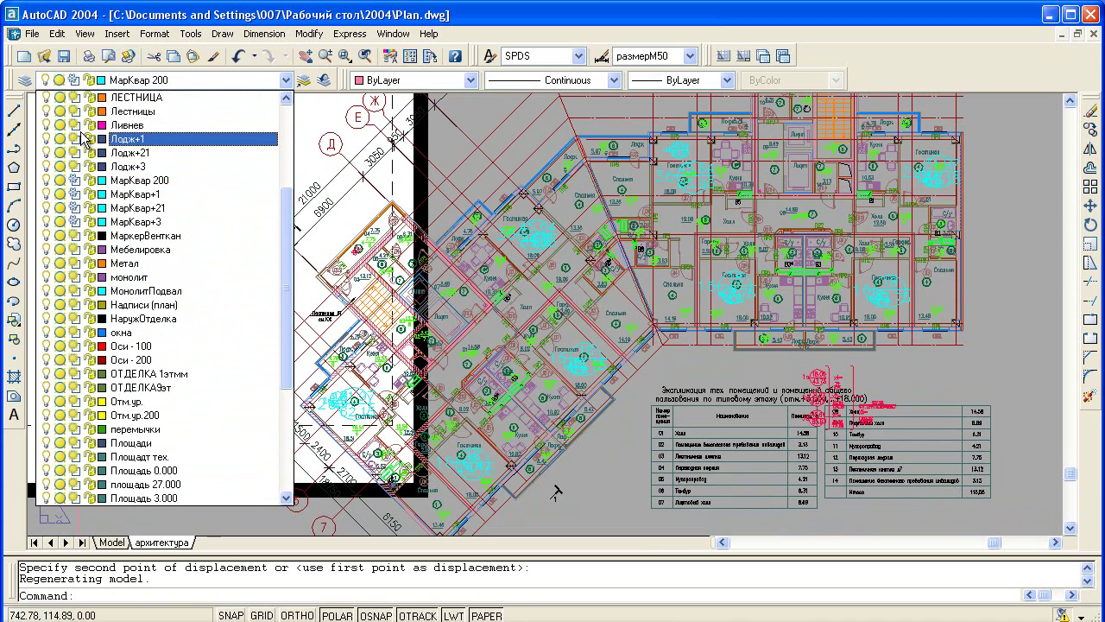
pyautogui.scroll(-1, 86, 147)
pyautogui.scroll(-2, 92, 349)
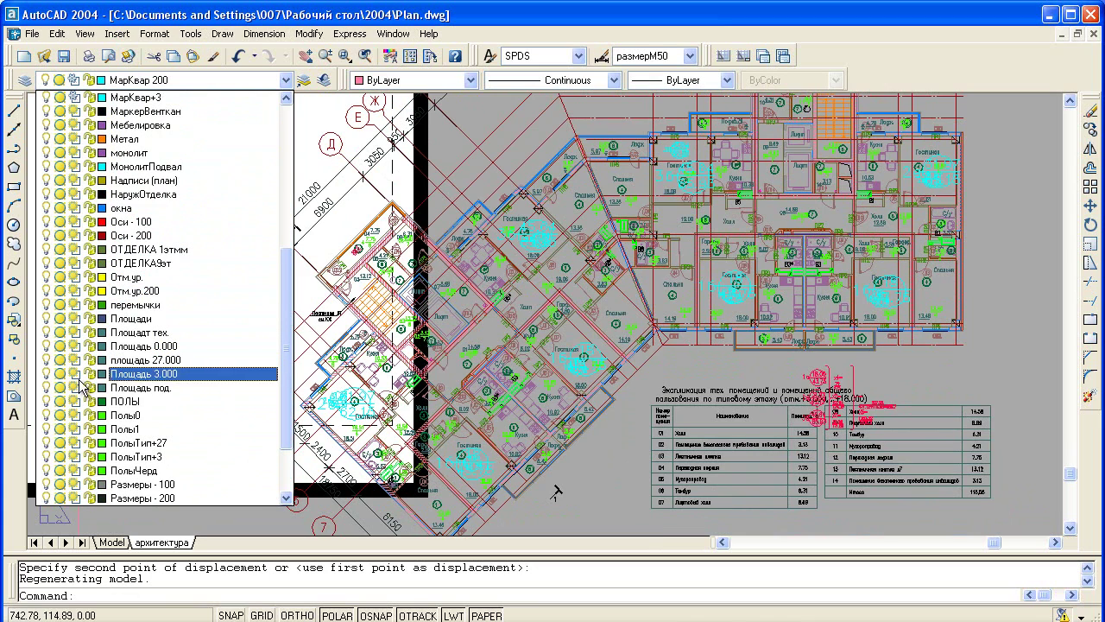
pyautogui.click(72, 373)
pyautogui.click(73, 359)
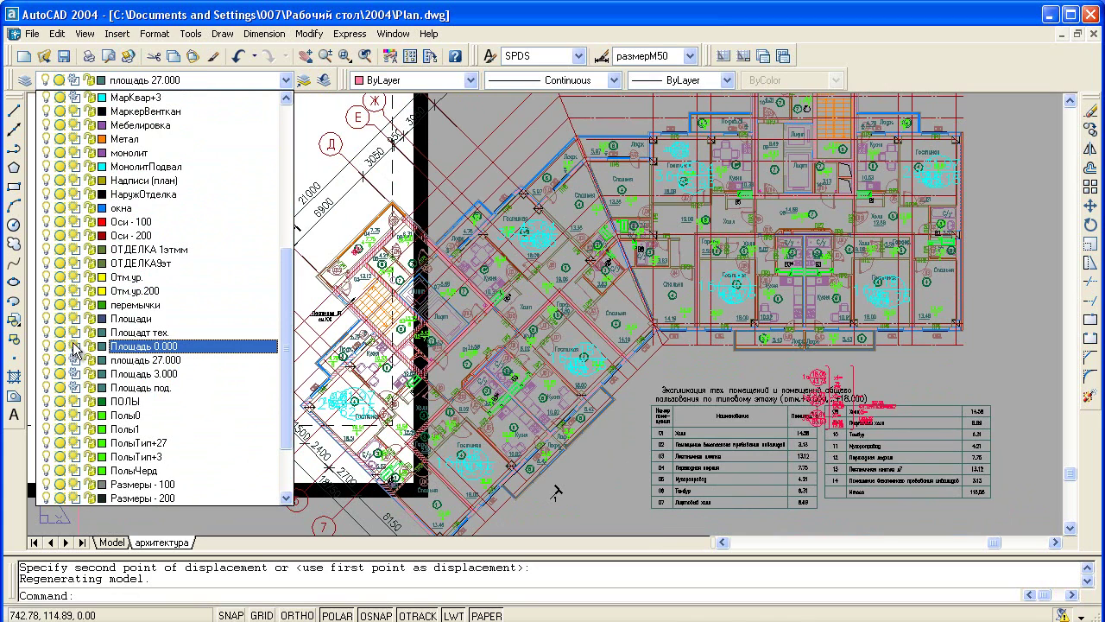
pyautogui.click(74, 345)
pyautogui.click(74, 333)
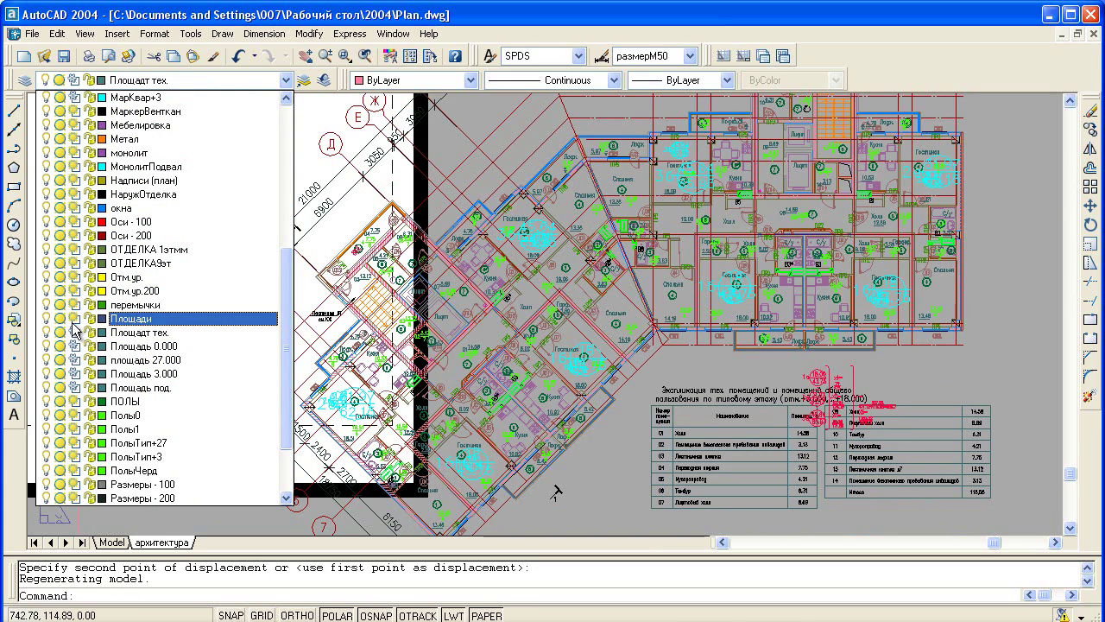
pyautogui.click(73, 305)
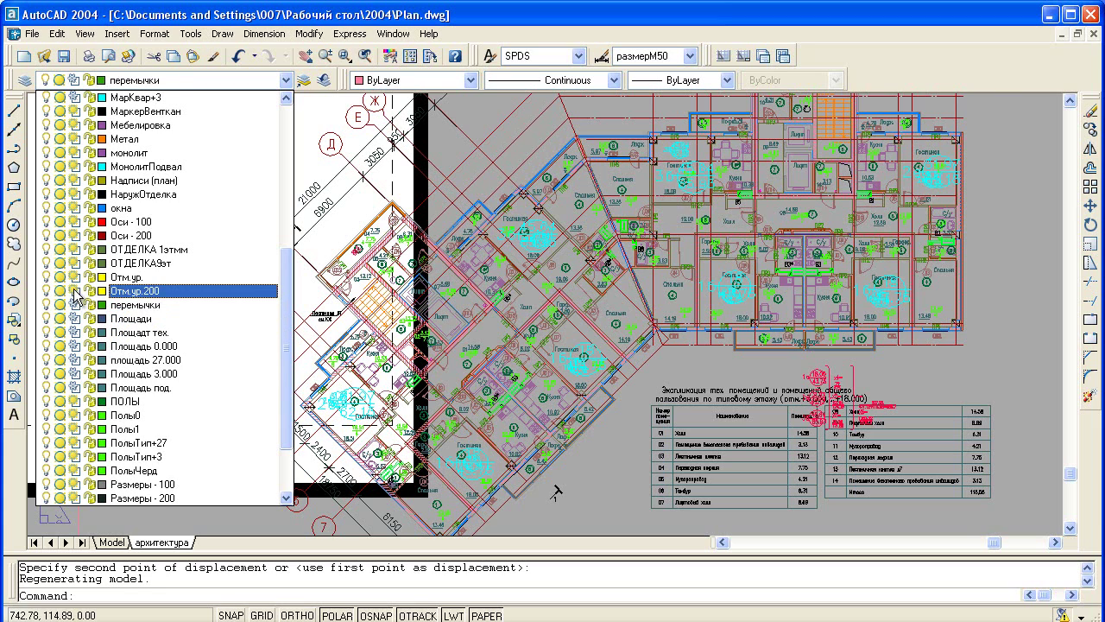
pyautogui.click(74, 291)
pyautogui.click(74, 277)
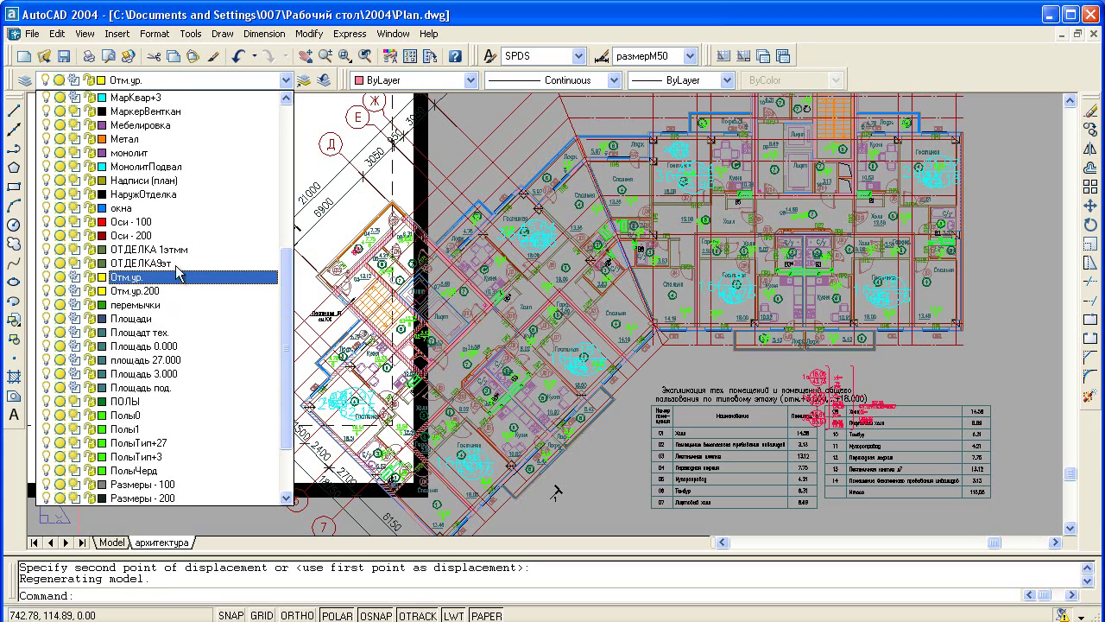
pyautogui.click(74, 250)
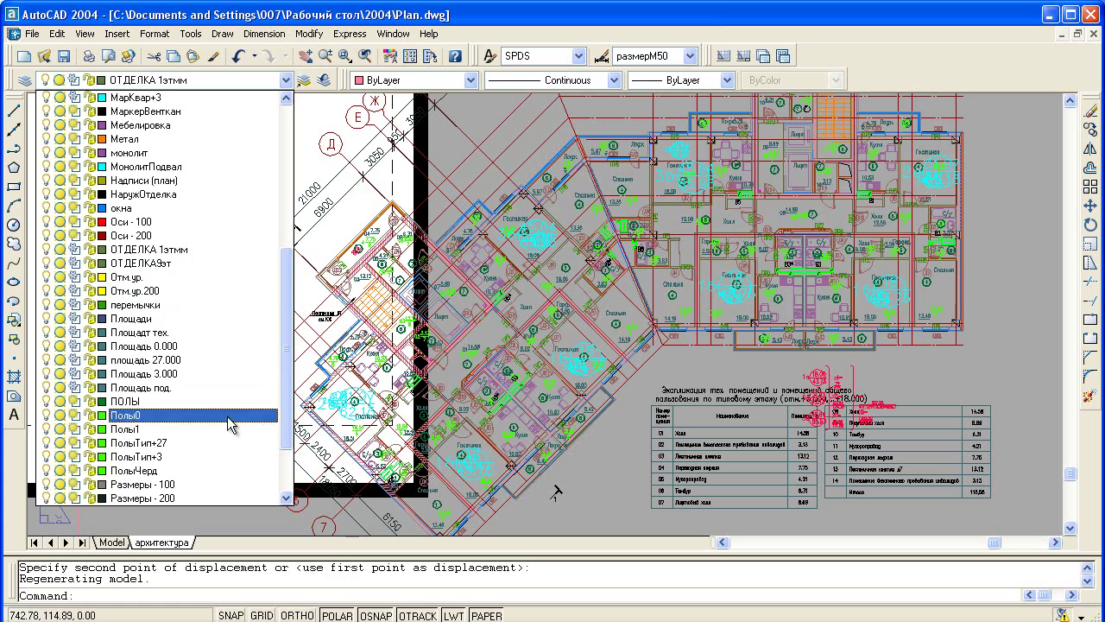
pyautogui.click(613, 499)
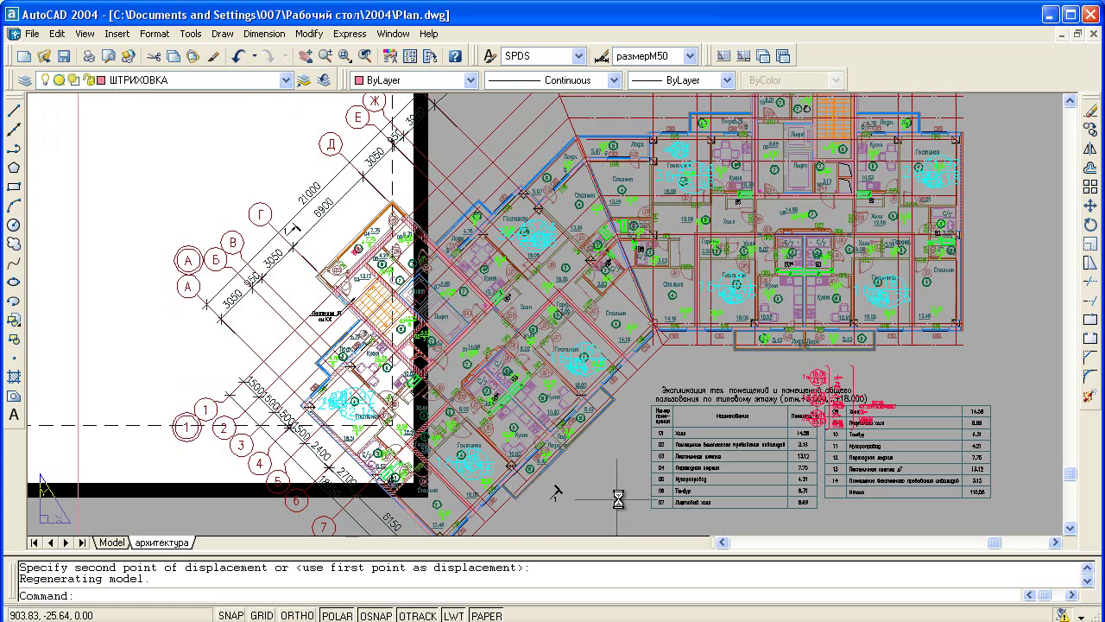
pyautogui.scroll(-1, 518, 405)
pyautogui.scroll(-2, 515, 395)
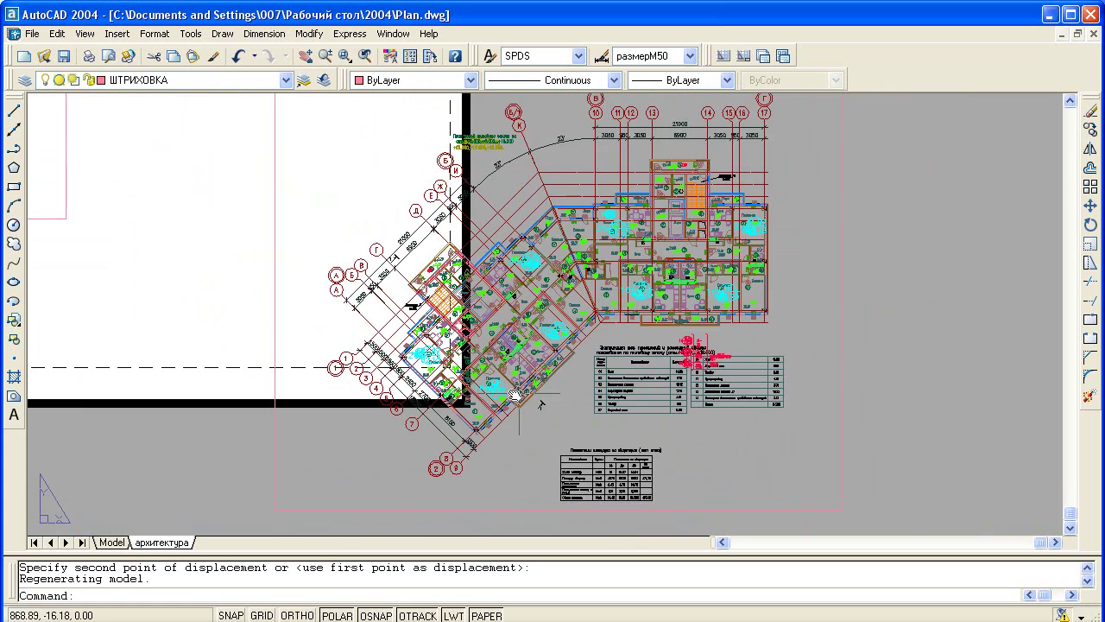
# Step: Inside the lower viewport, freeze further layers to hide its room schedule and area labels
pyautogui.doubleClick(325, 367)
pyautogui.click(160, 80)
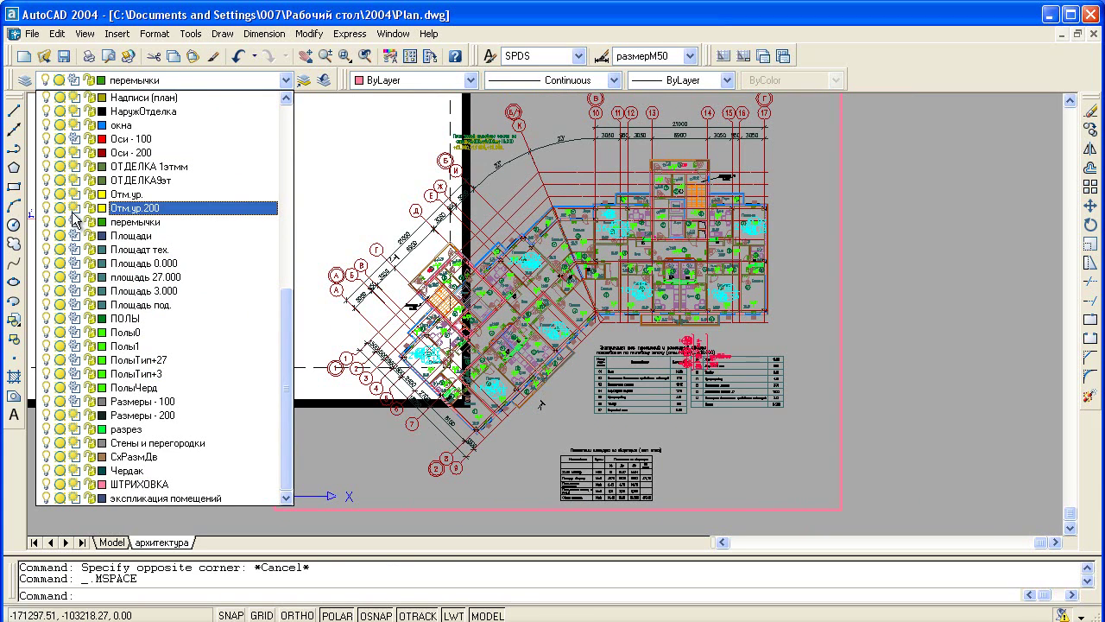
pyautogui.click(312, 521)
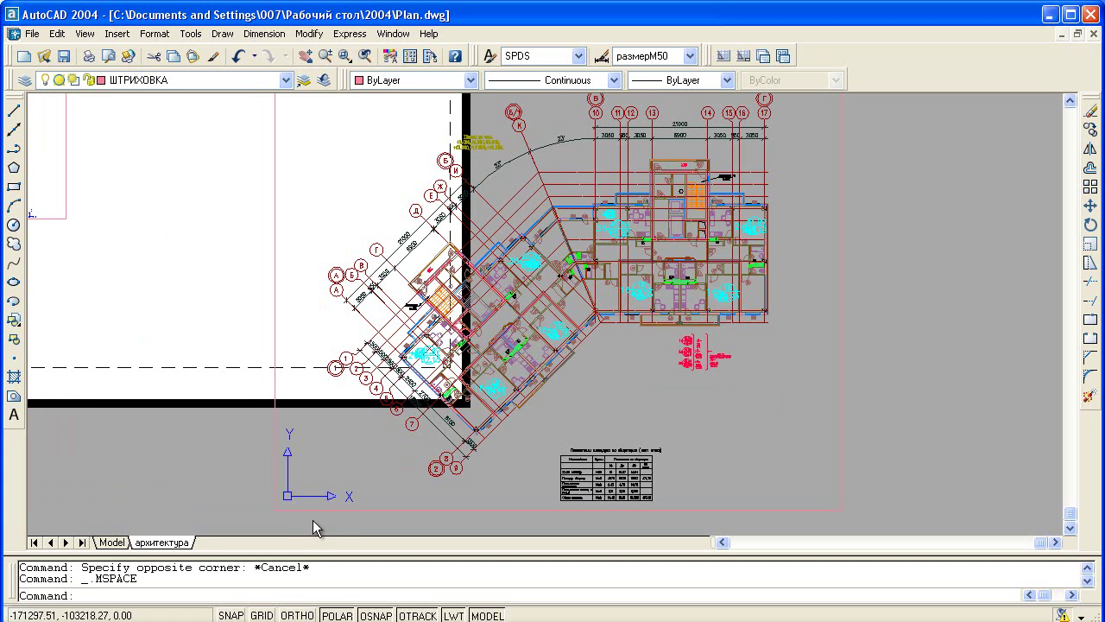
# Step: Return to paper space and pan to show all three viewports on the sheet
pyautogui.scroll(-5, 494, 294)
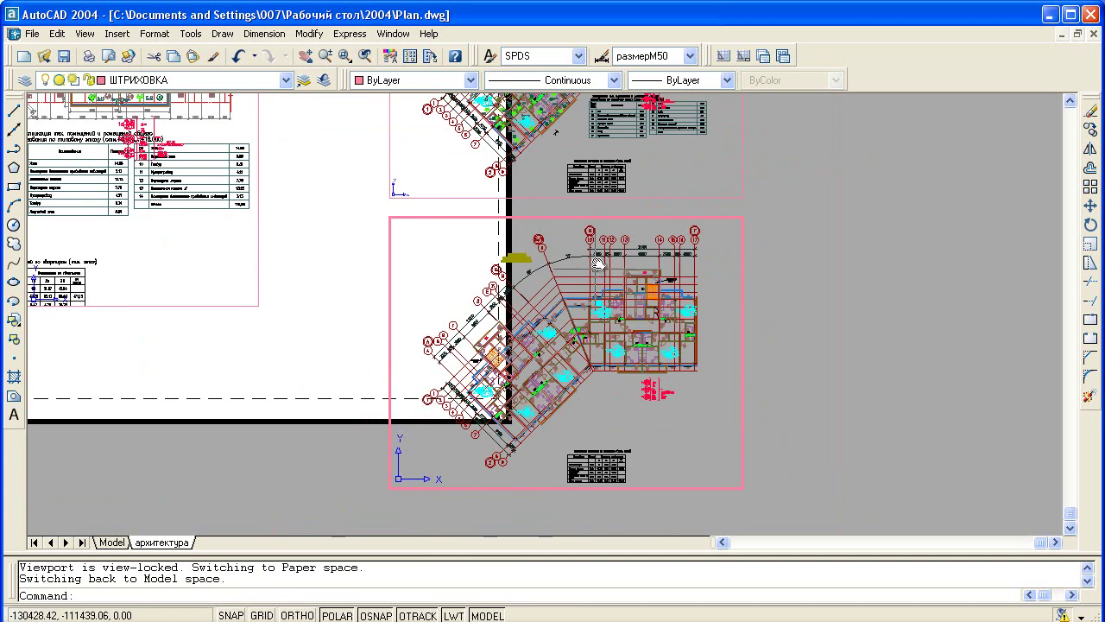
pyautogui.moveTo(609, 263); pyautogui.dragTo(597, 305, button='middle')
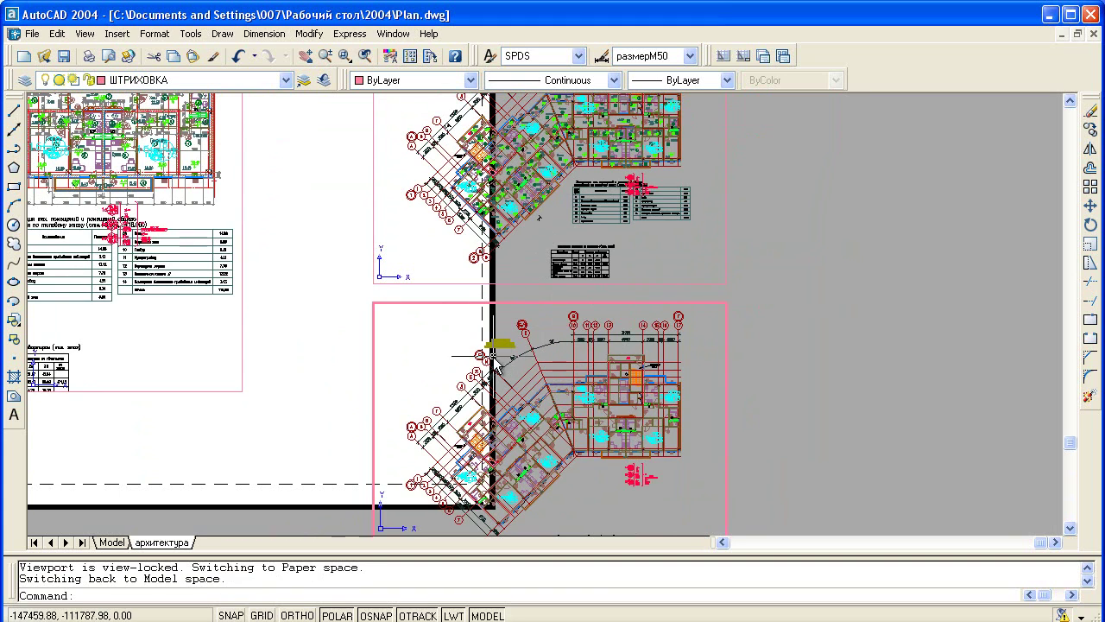
pyautogui.doubleClick(297, 336)
pyautogui.scroll(-2, 427, 316)
pyautogui.moveTo(427, 316); pyautogui.dragTo(551, 350, button='middle')
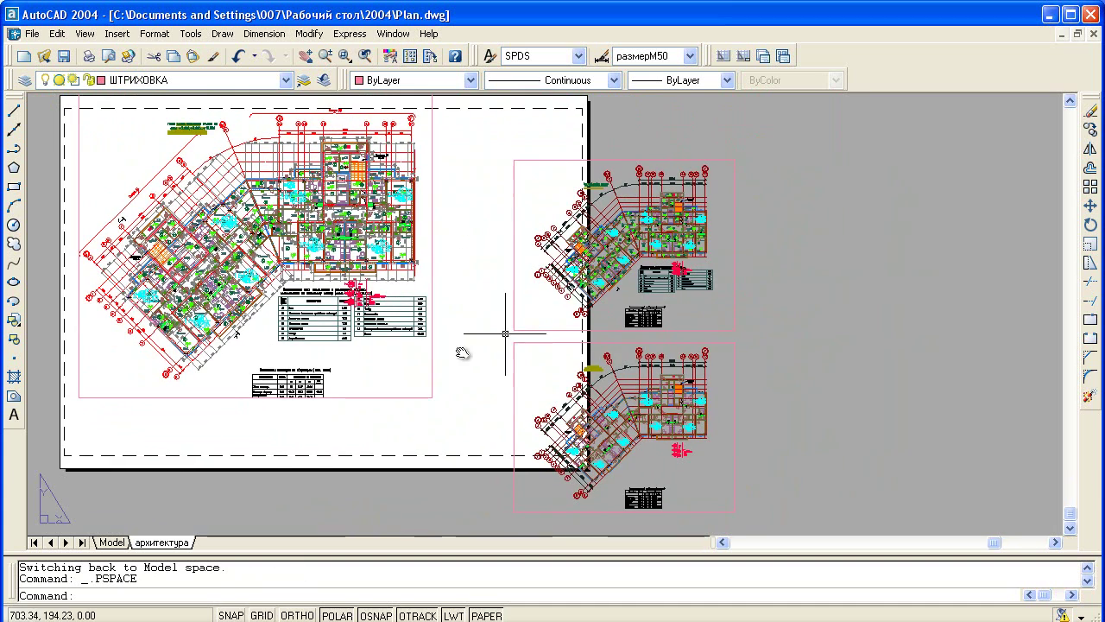
# Step: Copy the архитектура layout as архитектура (2), open it, and select its large full-plan viewport
pyautogui.rightClick(170, 546)
pyautogui.click(234, 603)
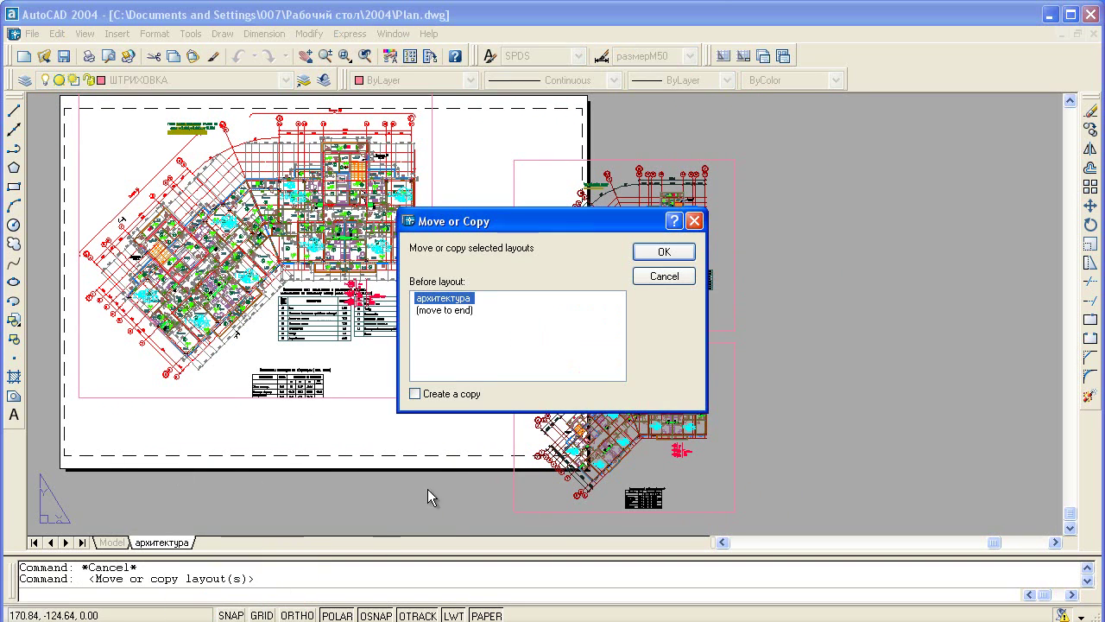
pyautogui.click(416, 395)
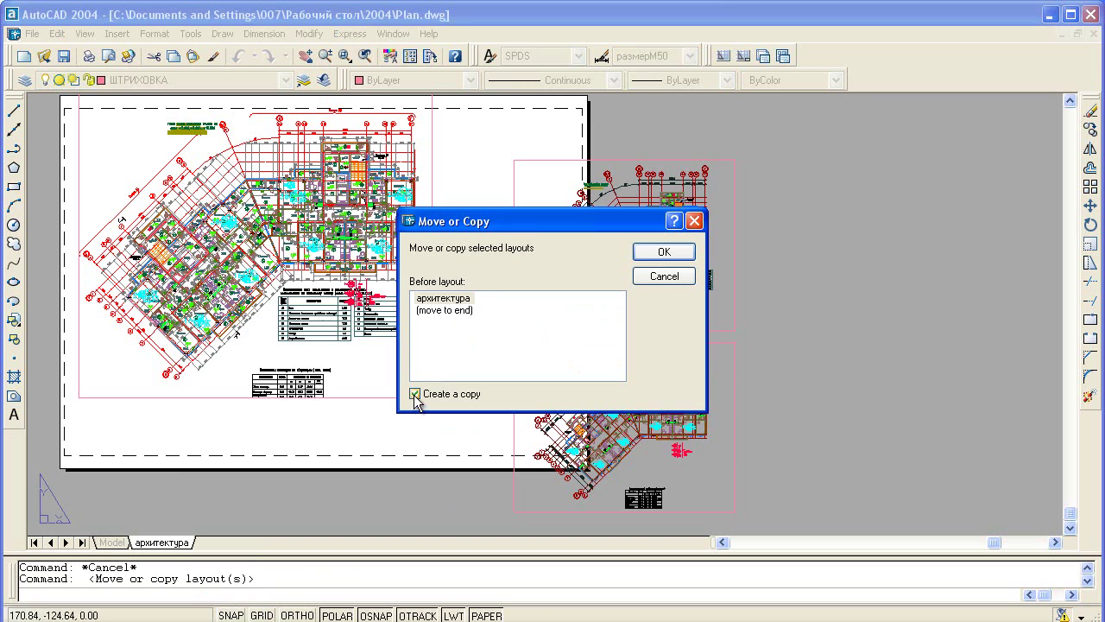
pyautogui.click(680, 254)
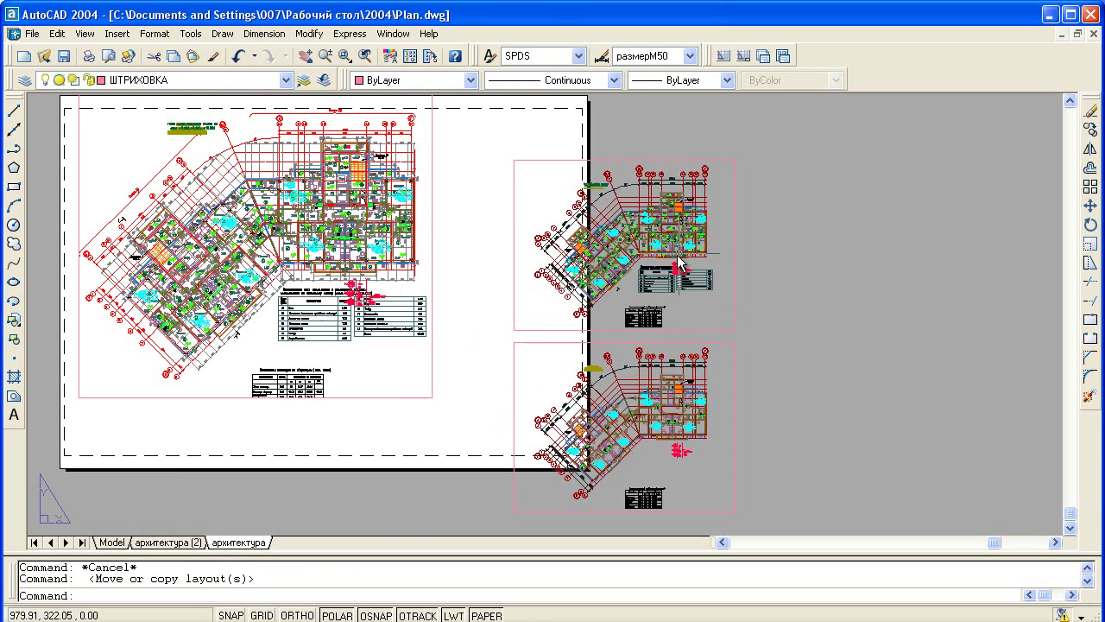
pyautogui.click(177, 541)
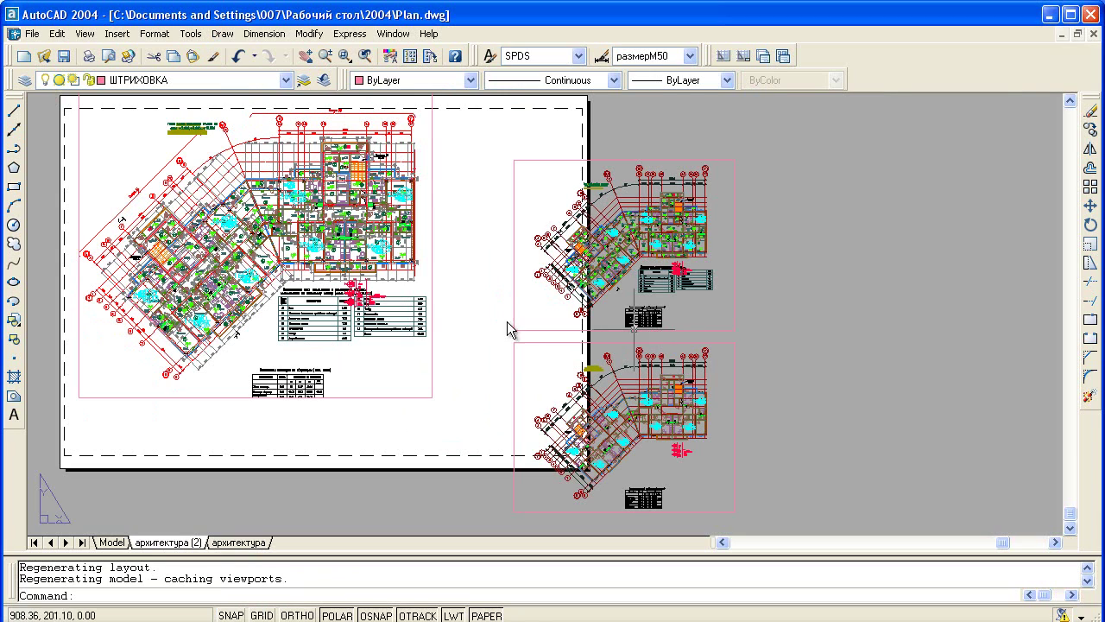
pyautogui.click(449, 313)
# Step: Delete the selected viewport and move both small plan viewports onto the AutoCAD 2004 sheet
pyautogui.press('Delete')
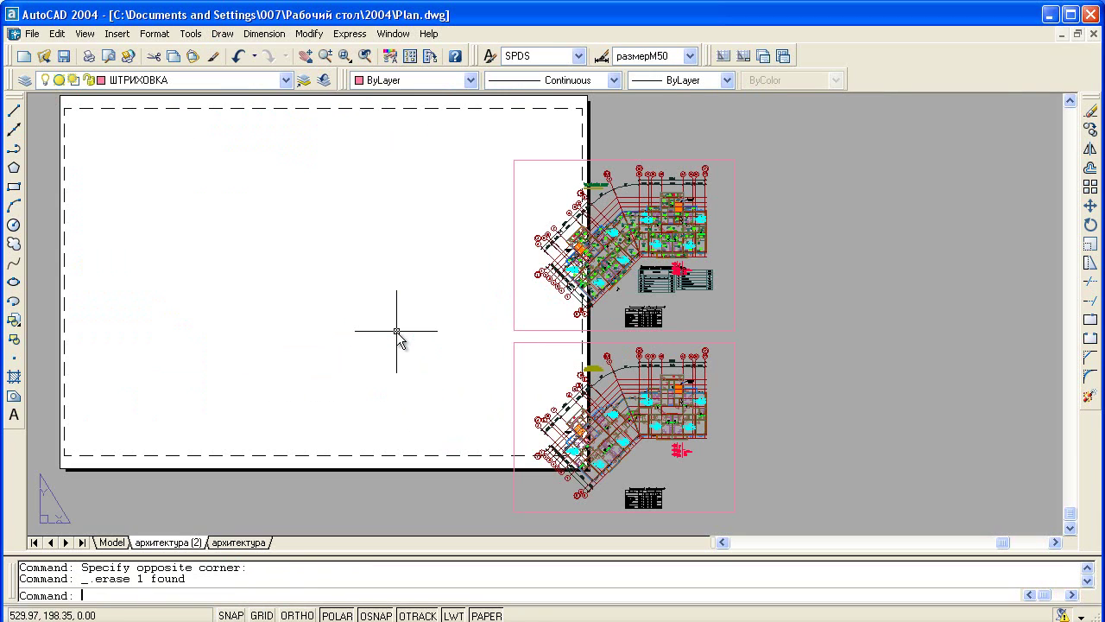
pyautogui.click(729, 356)
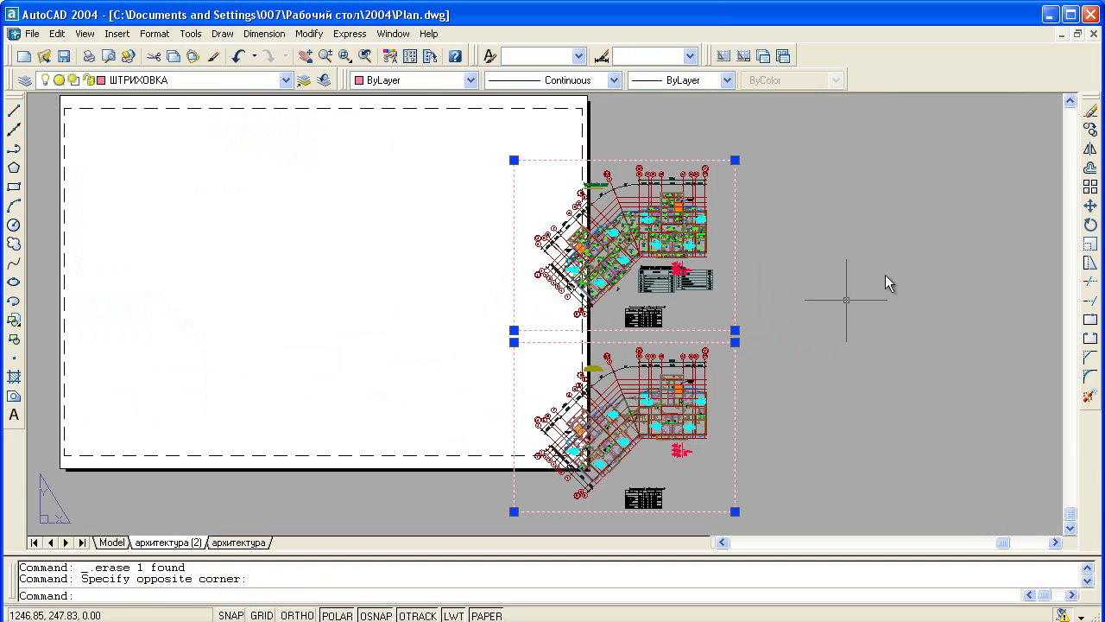
pyautogui.click(1090, 205)
pyautogui.click(735, 330)
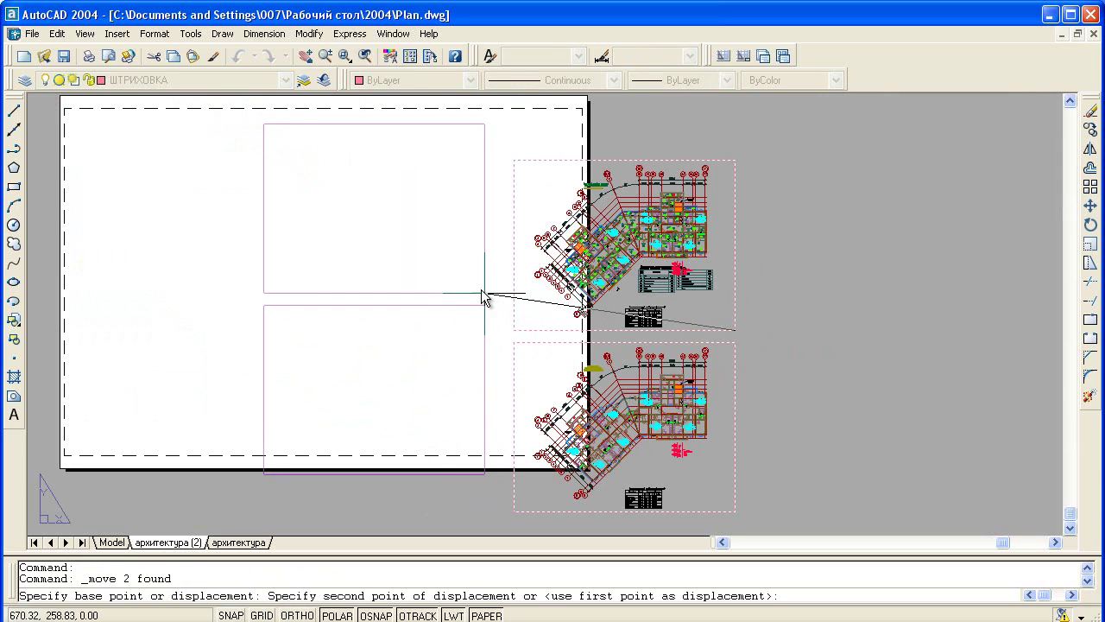
pyautogui.click(453, 276)
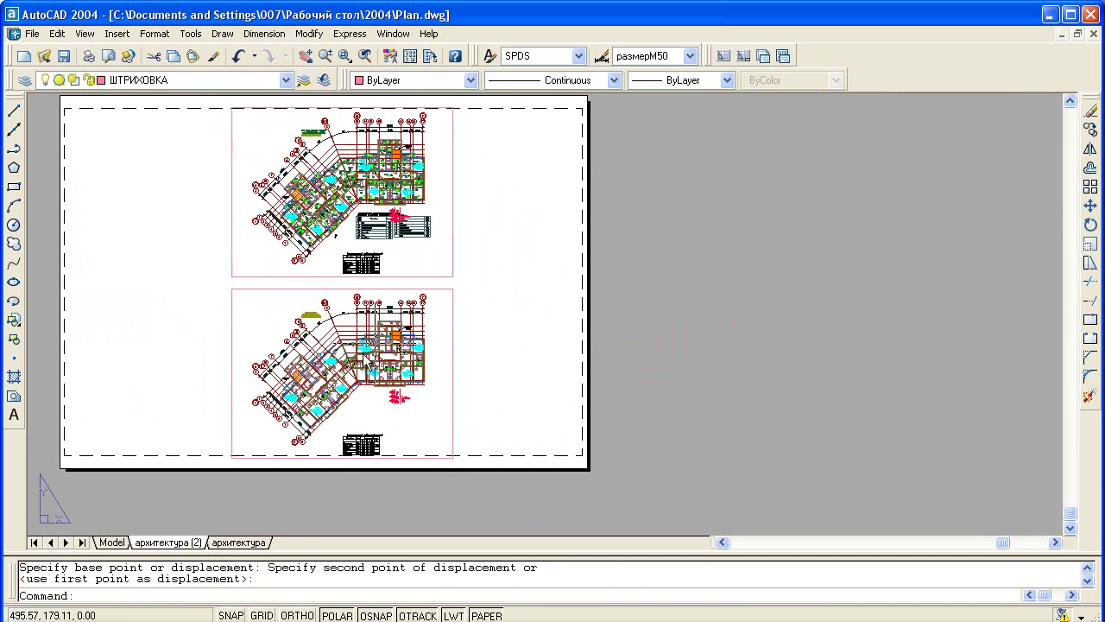
# Step: Delete the two side viewports from the архитектура layout, then return to архитектура (2)
pyautogui.click(235, 543)
pyautogui.click(558, 359)
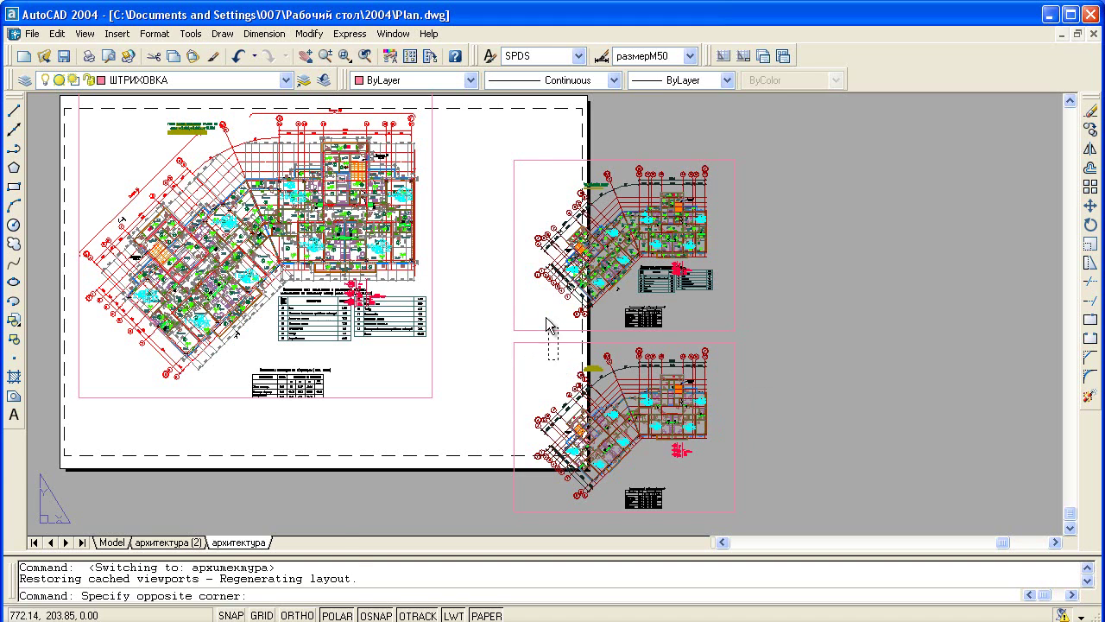
pyautogui.click(547, 324)
pyautogui.press('Delete')
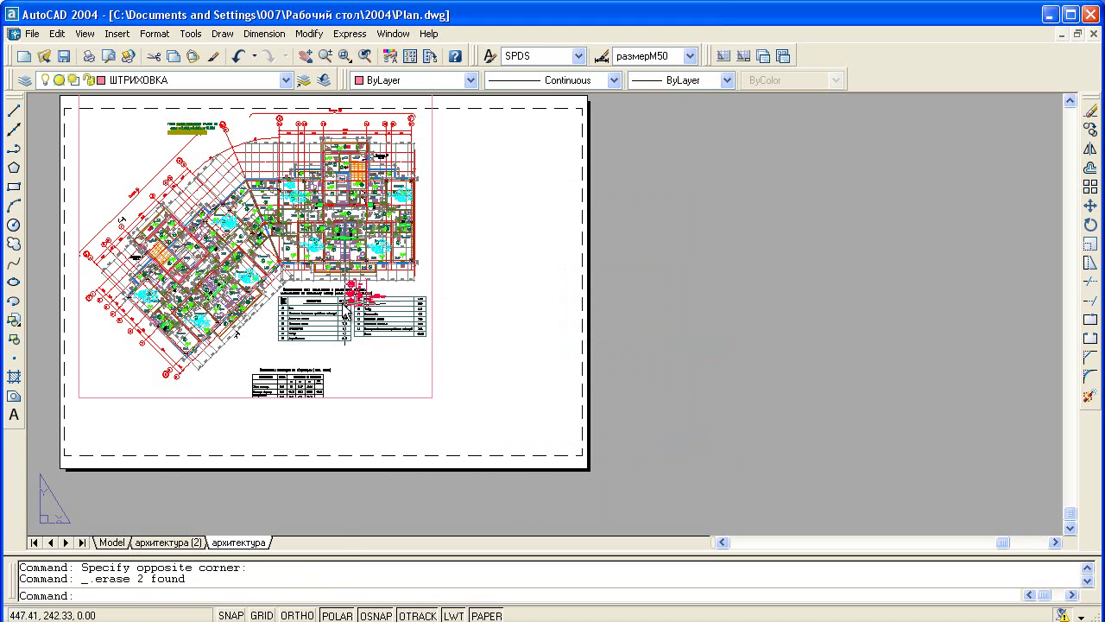
pyautogui.scroll(-1, 344, 306)
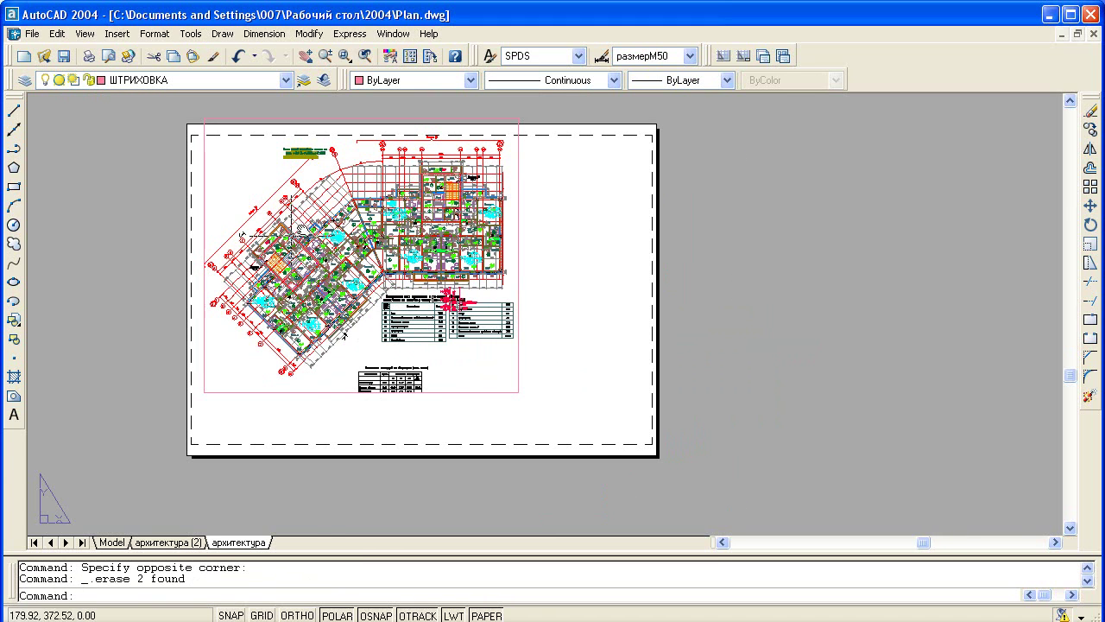
pyautogui.click(168, 542)
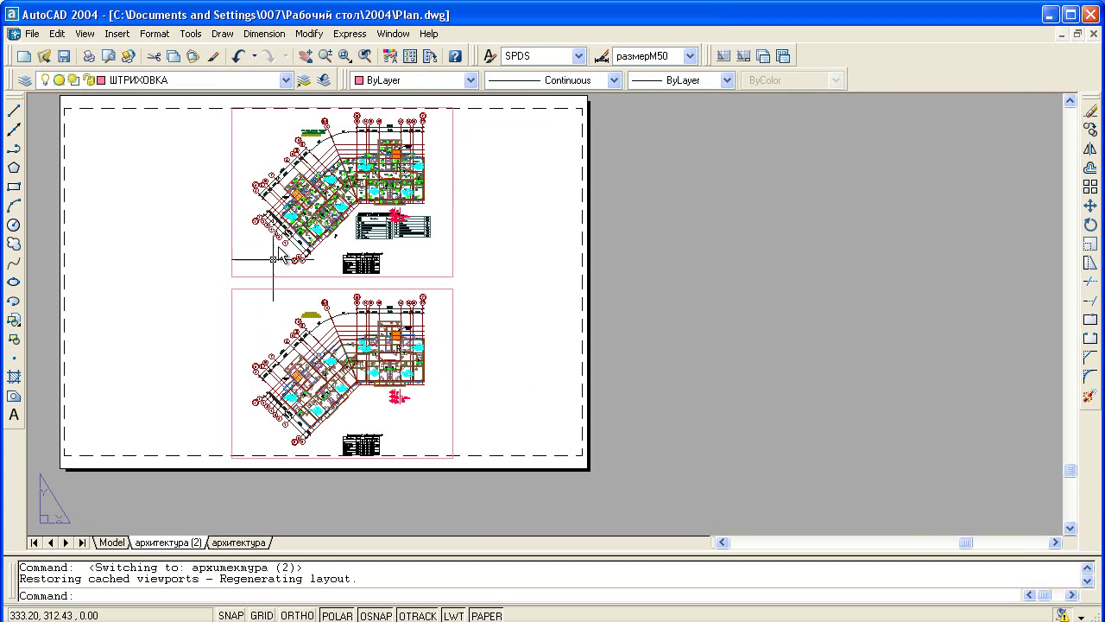
pyautogui.click(239, 543)
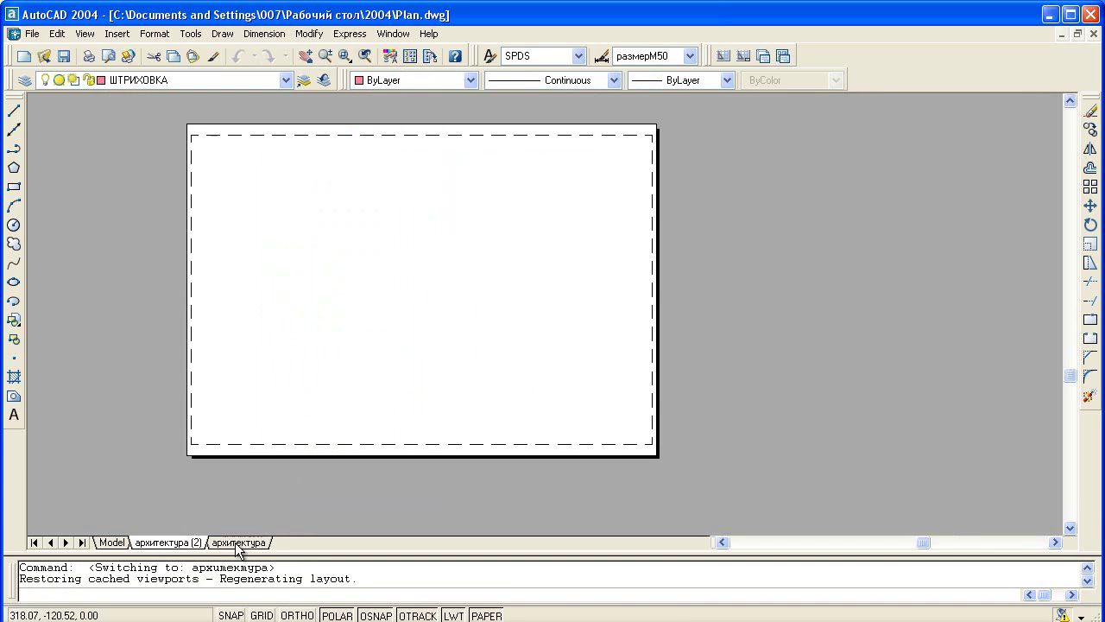
pyautogui.click(169, 542)
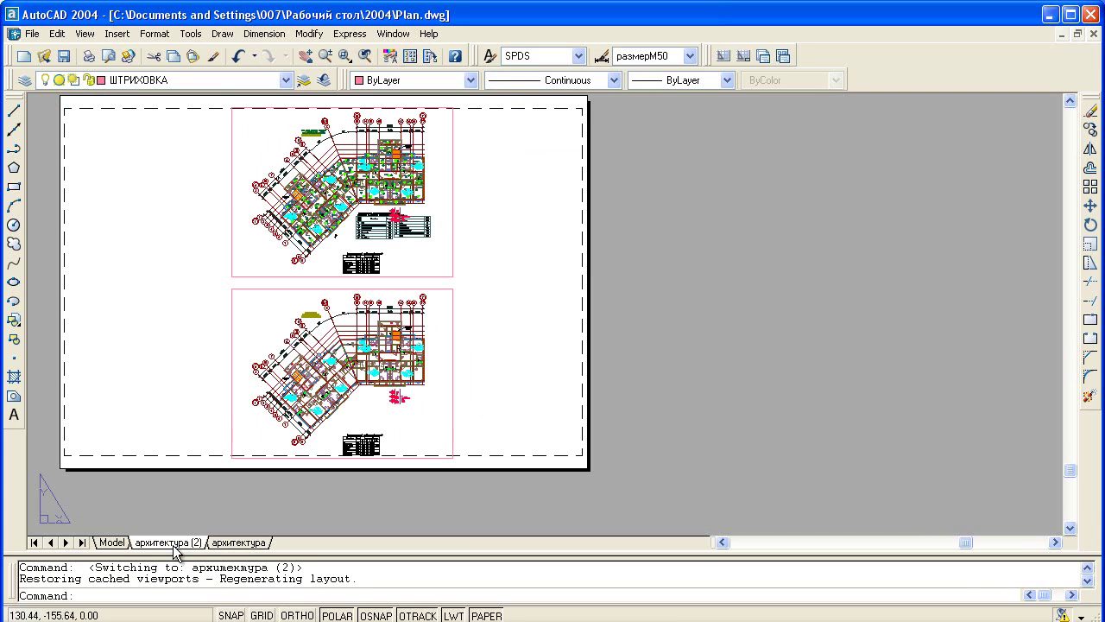
pyautogui.click(238, 542)
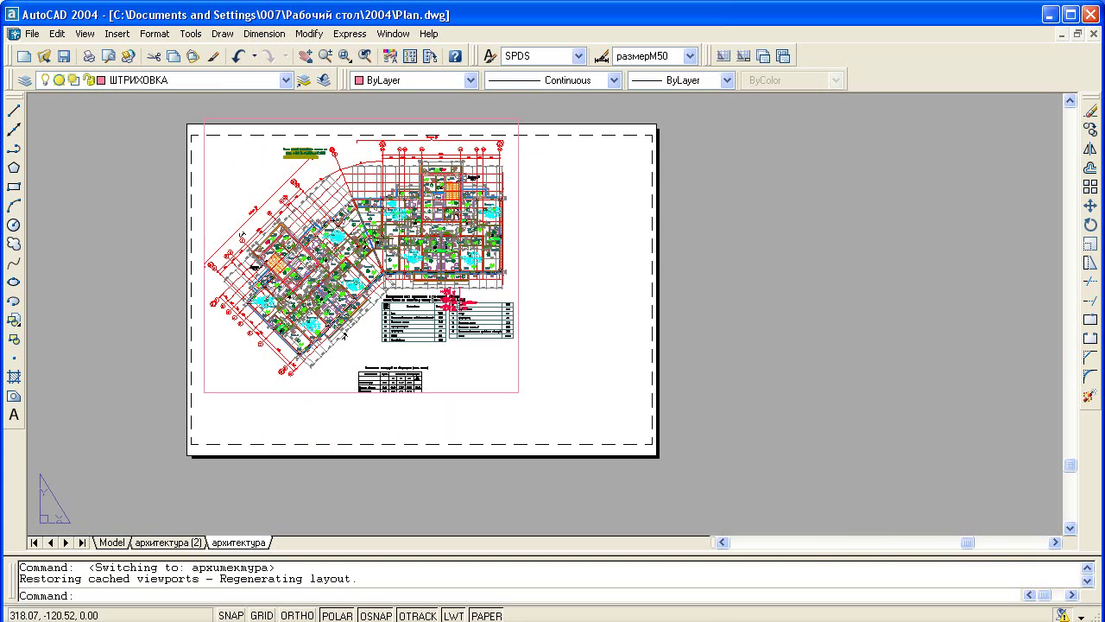
pyautogui.moveTo(433, 385); pyautogui.dragTo(557, 408, button='middle')
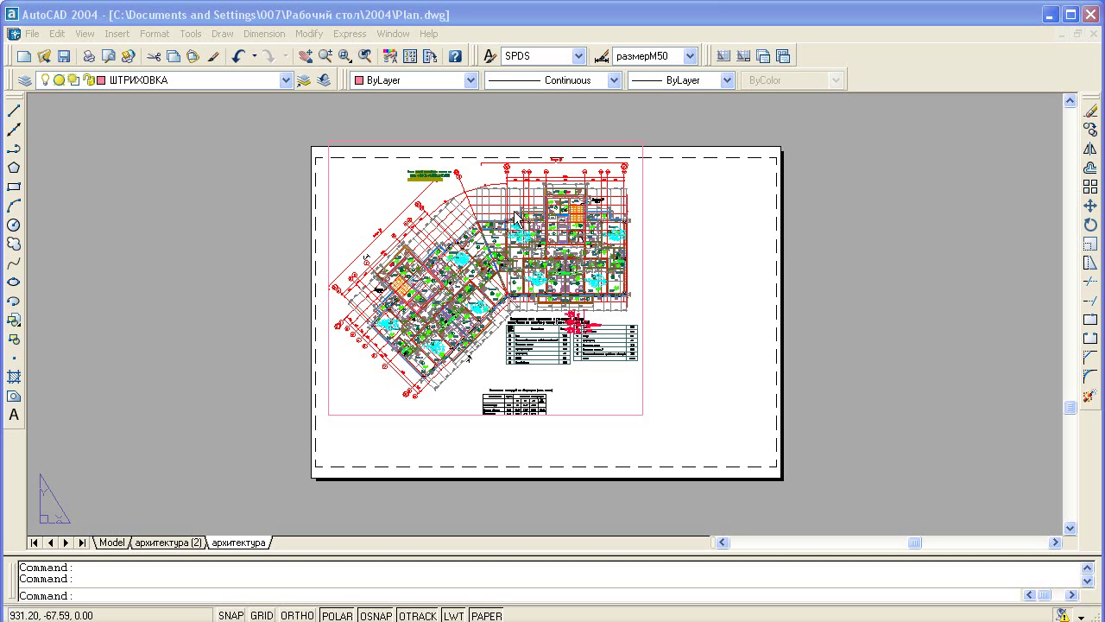
# Step: Switch to the Plan_D1-2.dwg drawing and zoom into its floor plan
pyautogui.click(393, 34)
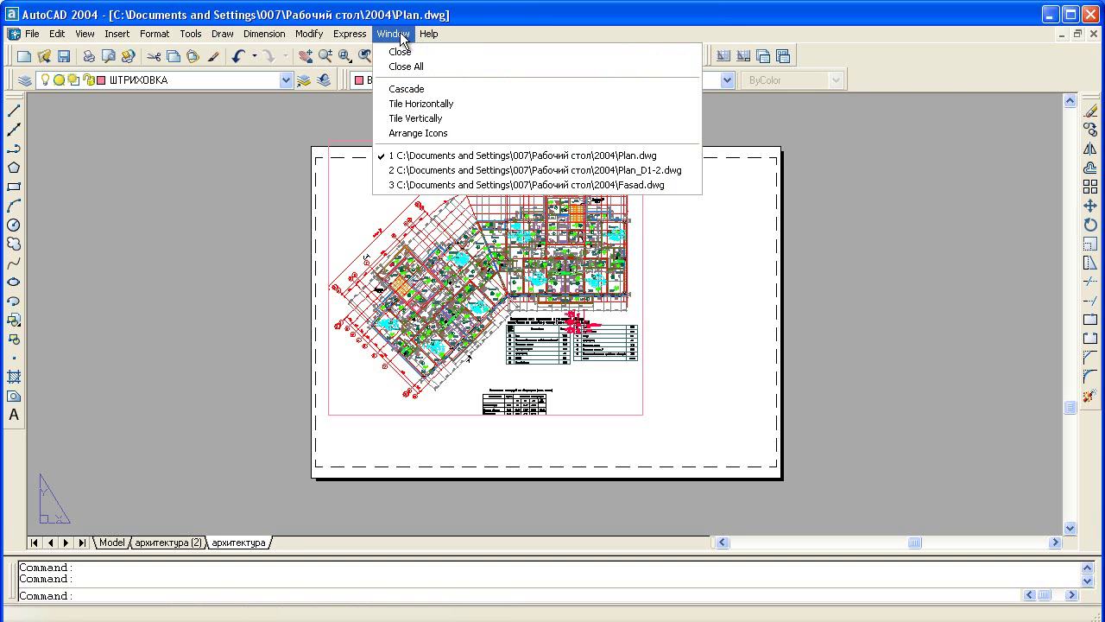
pyautogui.click(434, 170)
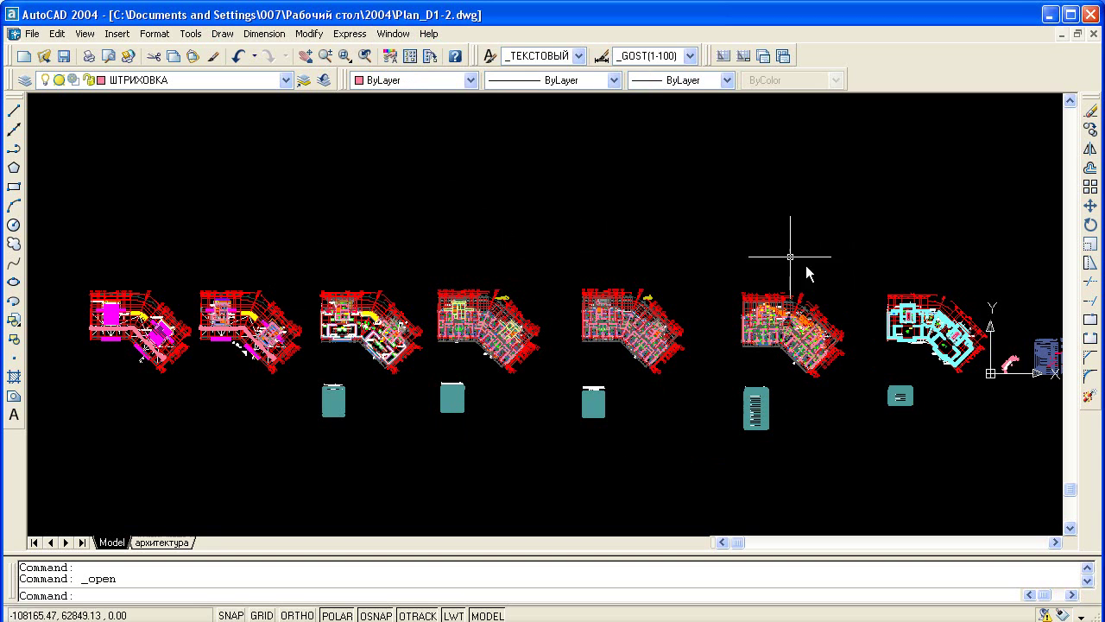
pyautogui.scroll(1, 798, 365)
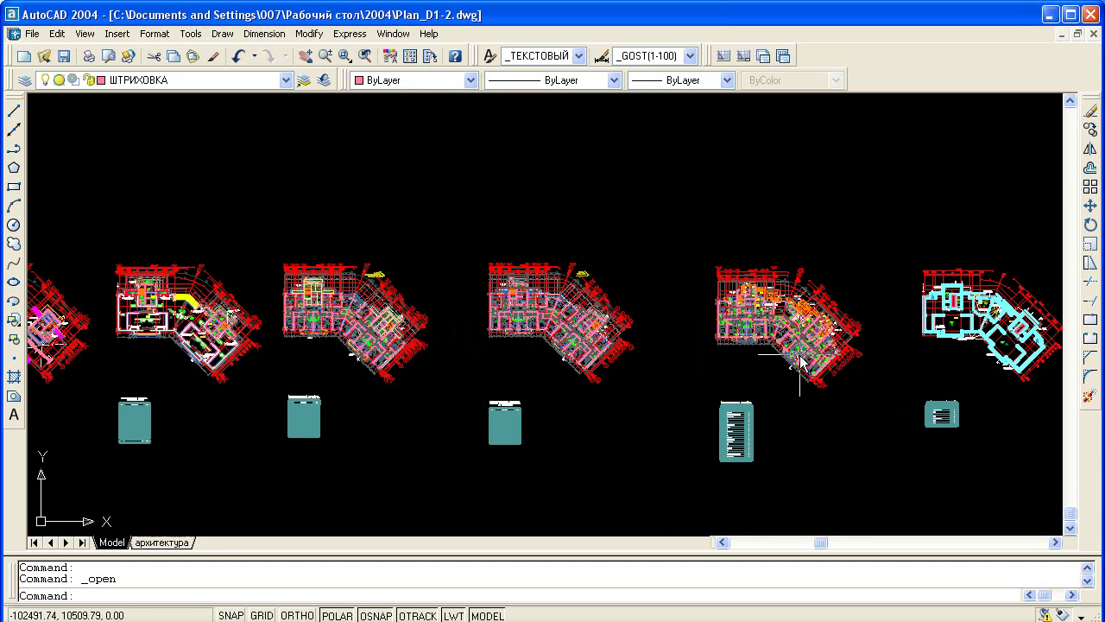
pyautogui.scroll(3, 786, 373)
pyautogui.scroll(4, 784, 384)
pyautogui.scroll(2, 784, 386)
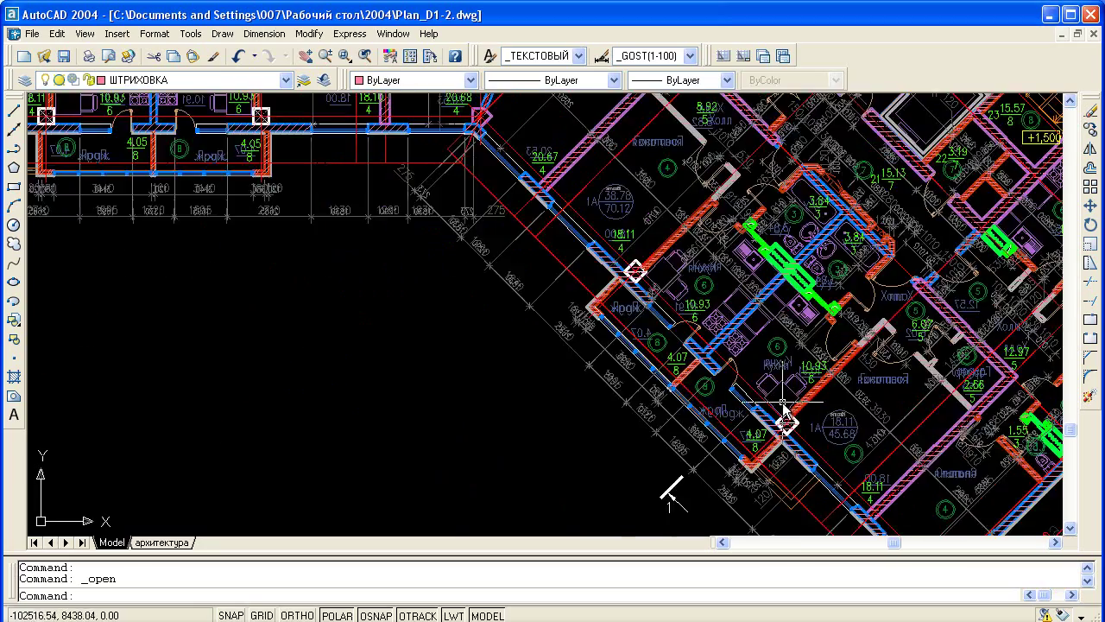
pyautogui.scroll(2, 784, 386)
pyautogui.scroll(1, 784, 386)
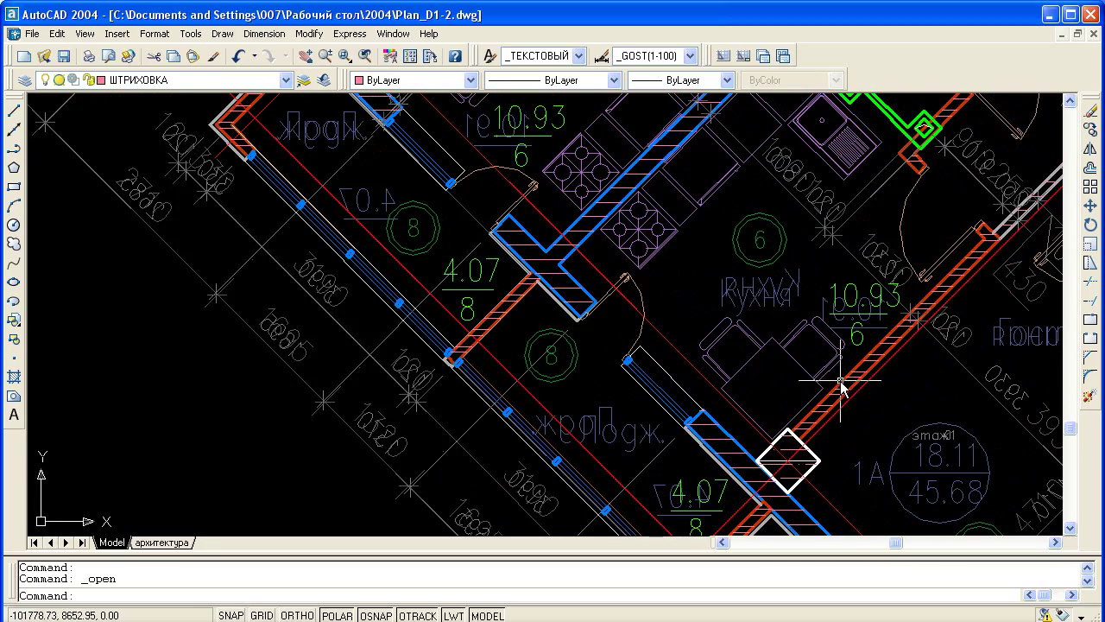
# Step: Select everything and browse the xref layers in the Layer list, leaving layer 0 current
pyautogui.hotkey('ctrl', 'a')
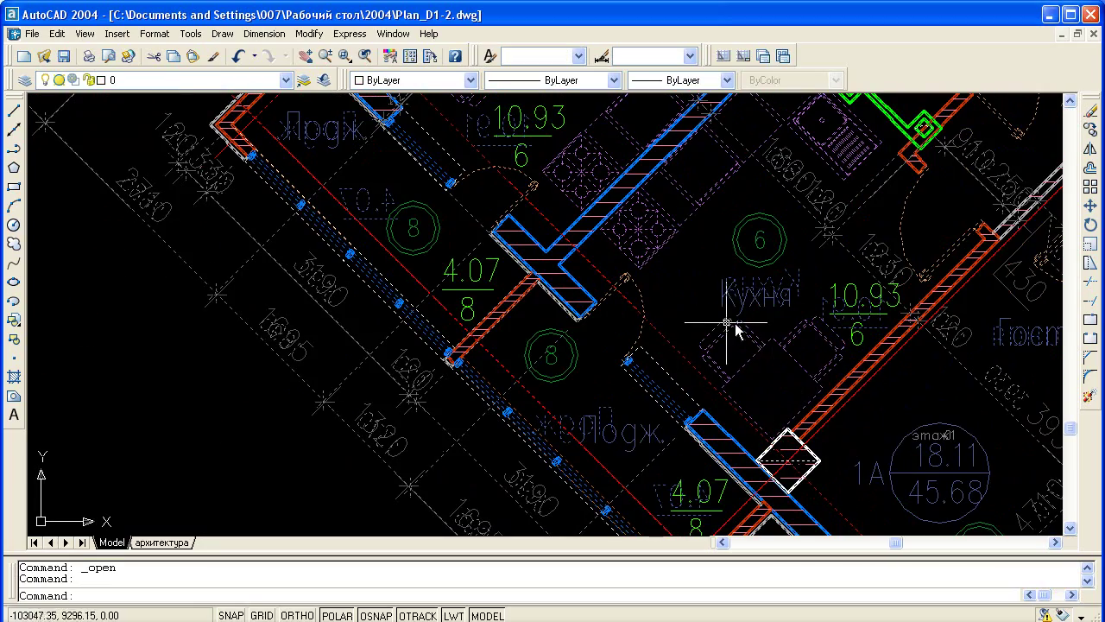
pyautogui.click(285, 79)
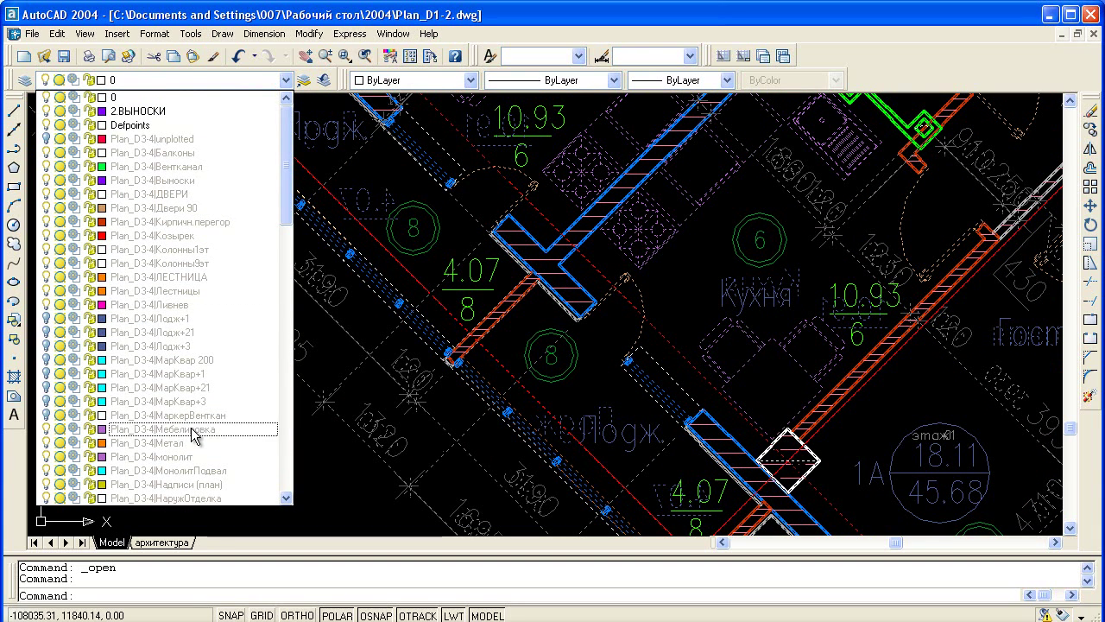
pyautogui.scroll(-7, 208, 405)
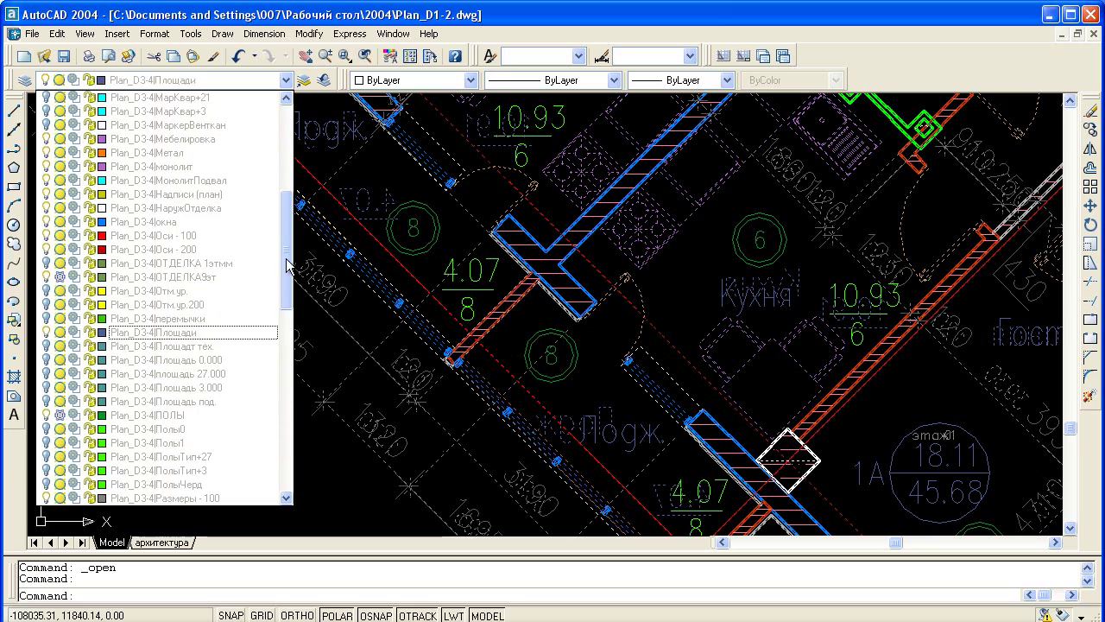
pyautogui.moveTo(289, 259)
pyautogui.mouseDown()
pyautogui.moveTo(298, 206)
pyautogui.moveTo(605, 251)
pyautogui.mouseUp()
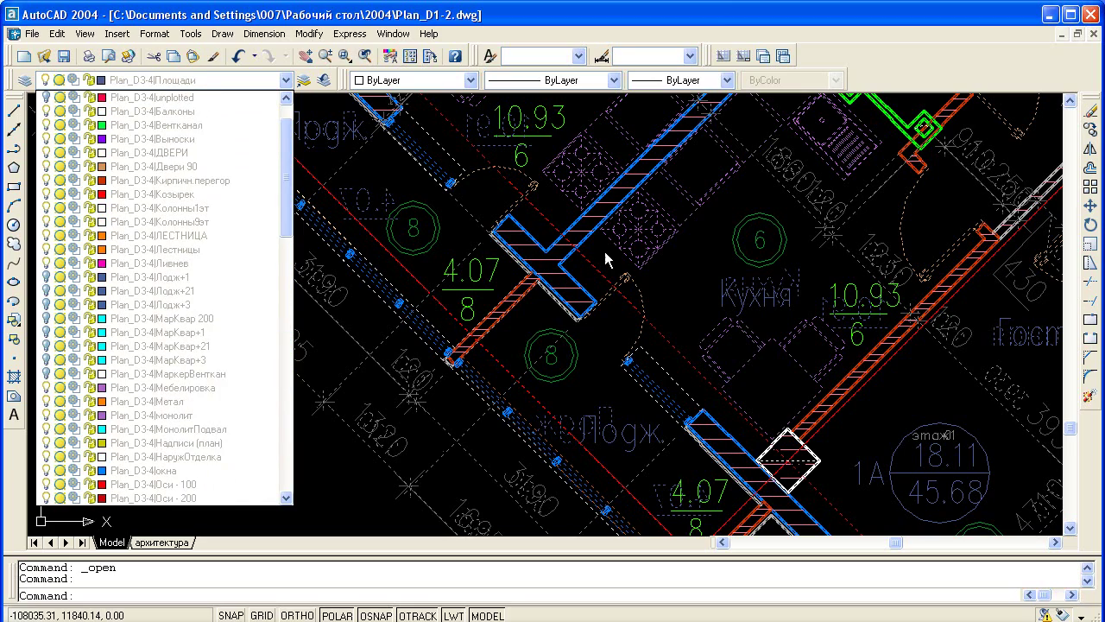
pyautogui.click(395, 173)
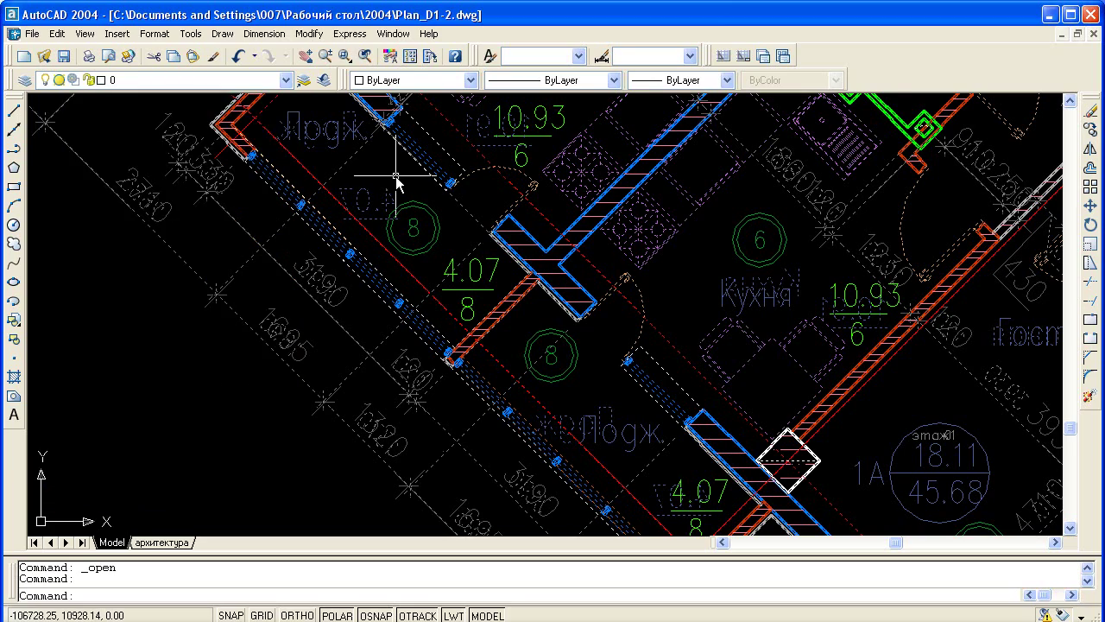
pyautogui.scroll(-4, 388, 185)
pyautogui.scroll(-2, 268, 191)
pyautogui.scroll(-2, 261, 191)
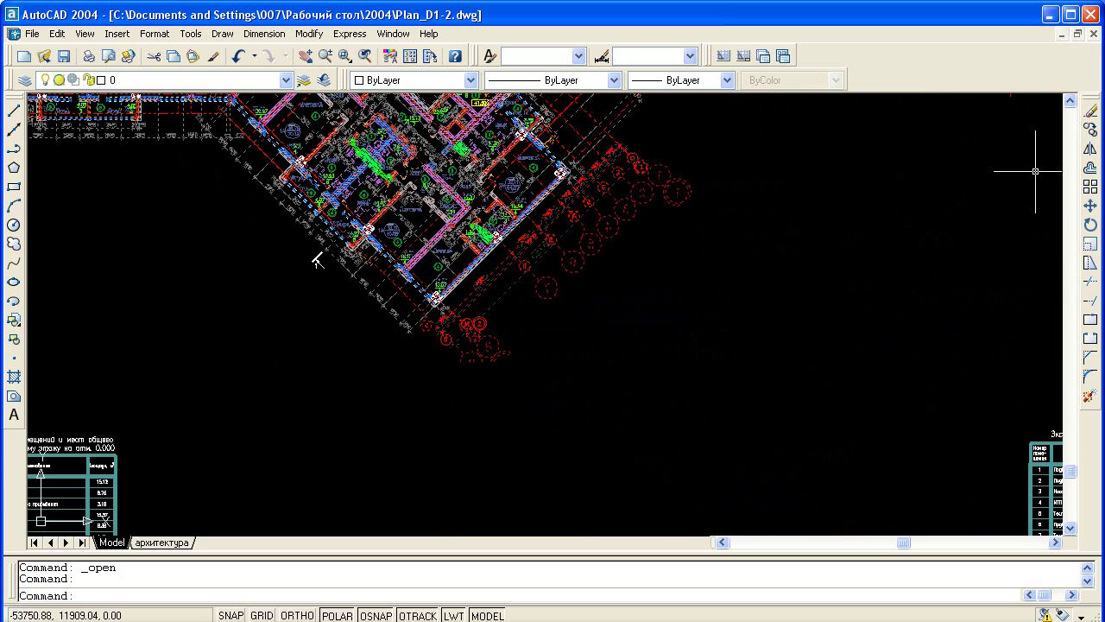
# Step: Move the attached floor plan from a base point, dismissing the proxy information message
pyautogui.click(1090, 207)
pyautogui.click(509, 217)
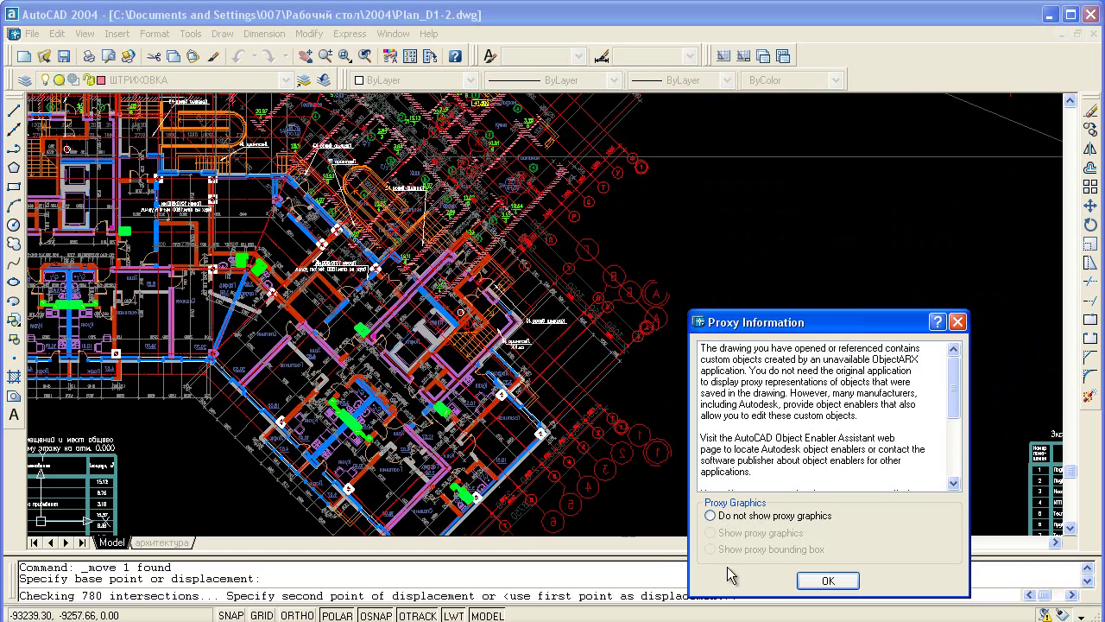
pyautogui.click(826, 582)
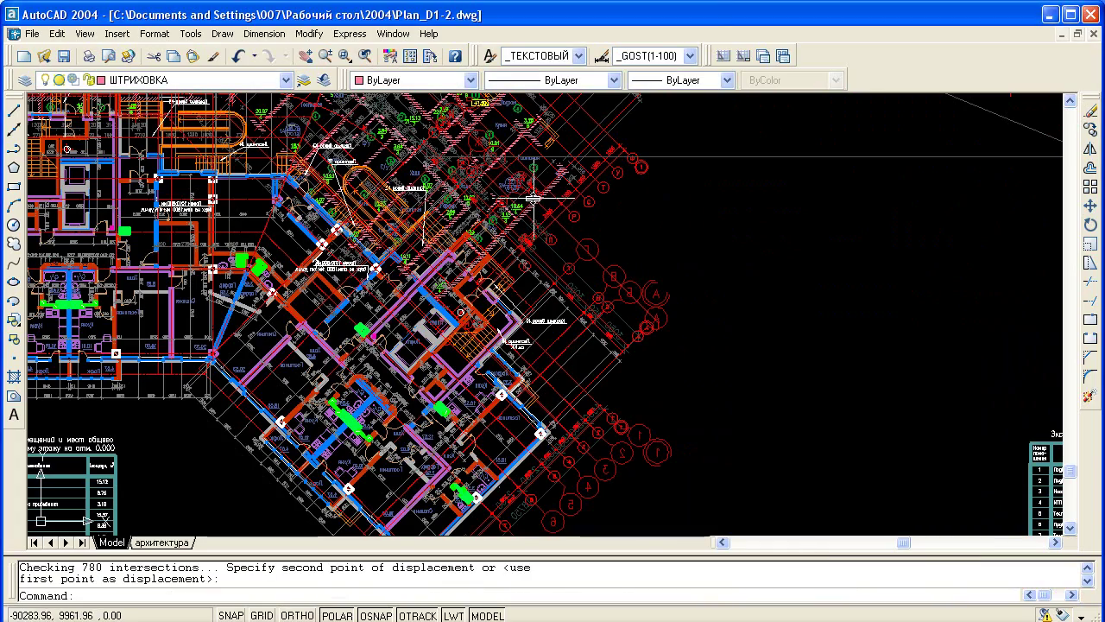
pyautogui.scroll(1, 529, 200)
pyautogui.scroll(2, 529, 200)
pyautogui.moveTo(529, 200)
pyautogui.mouseDown(button='middle')
pyautogui.moveTo(590, 55)
pyautogui.moveTo(593, 17)
pyautogui.mouseUp(button='middle')
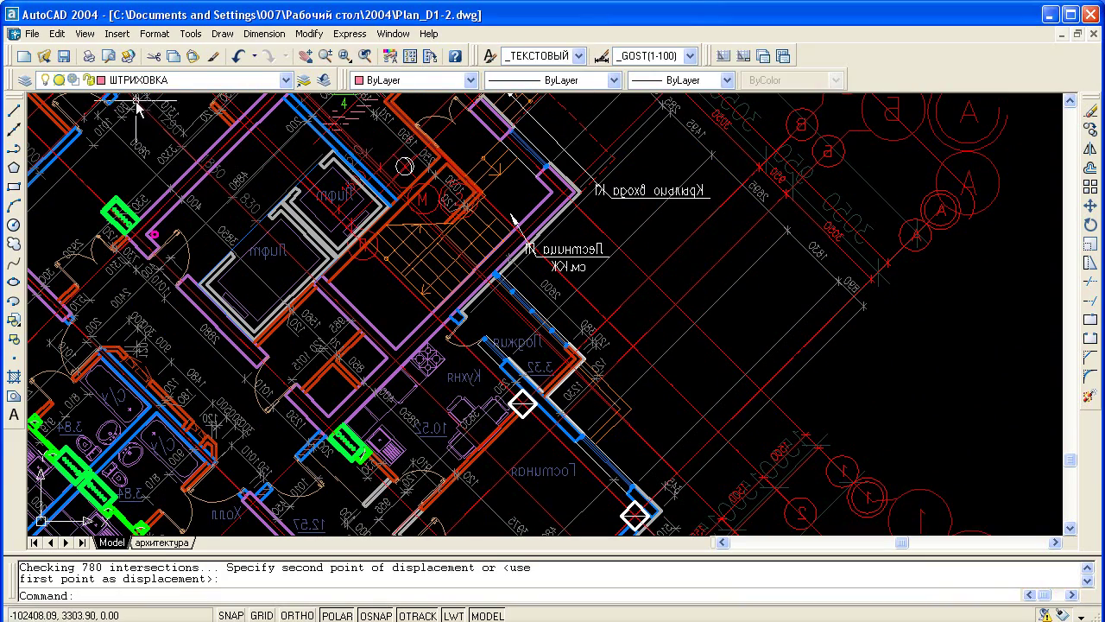
# Step: Undo the move so the floor plan returns to its original position
pyautogui.click(240, 57)
pyautogui.click(240, 57)
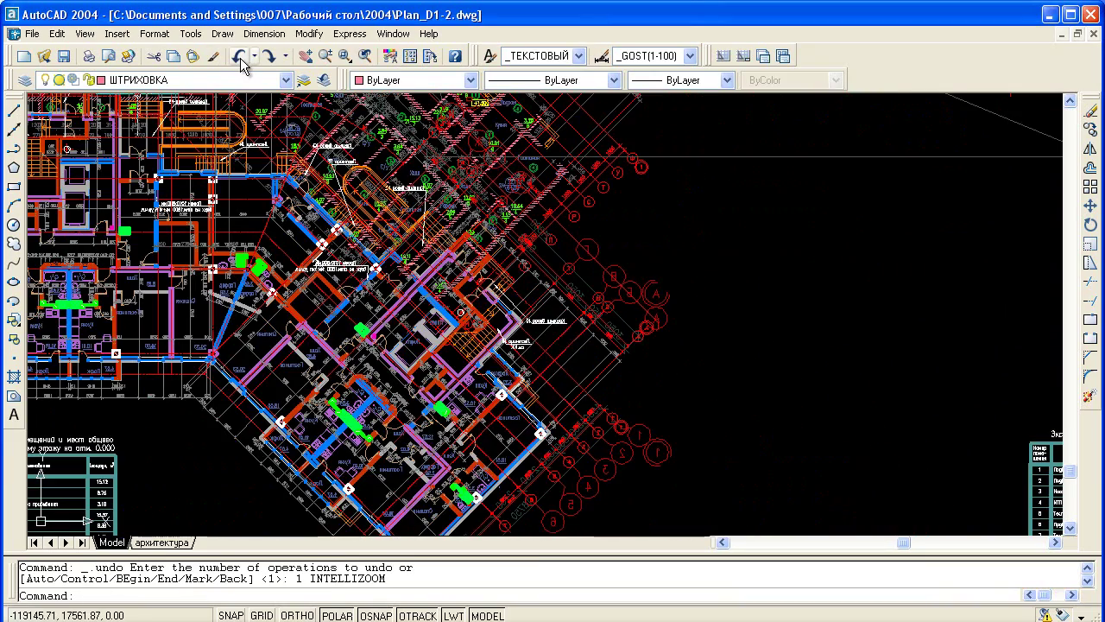
pyautogui.press('Escape')
pyautogui.press('Escape')
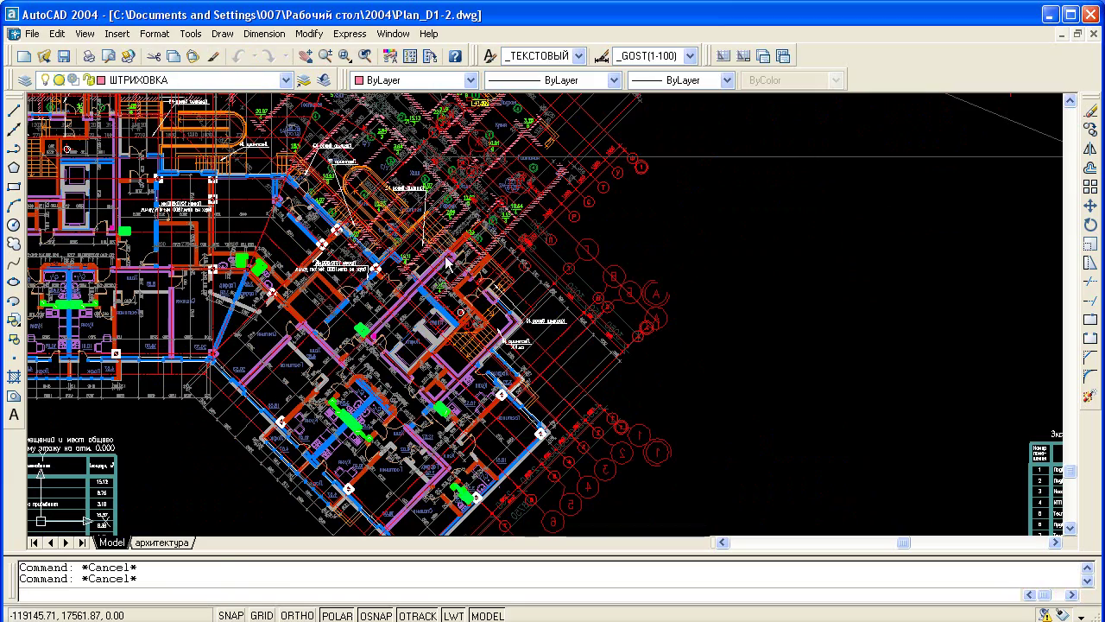
pyautogui.hotkey('ctrl', 'z')
pyautogui.moveTo(497, 259); pyautogui.dragTo(633, 285, button='middle')
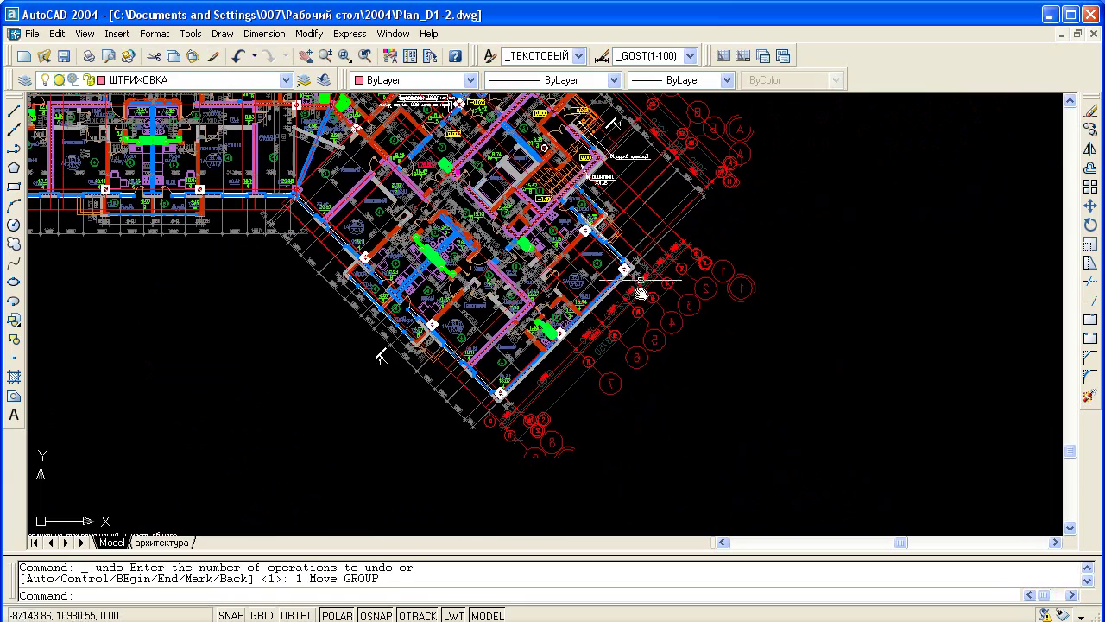
pyautogui.scroll(4, 523, 367)
pyautogui.scroll(2, 510, 341)
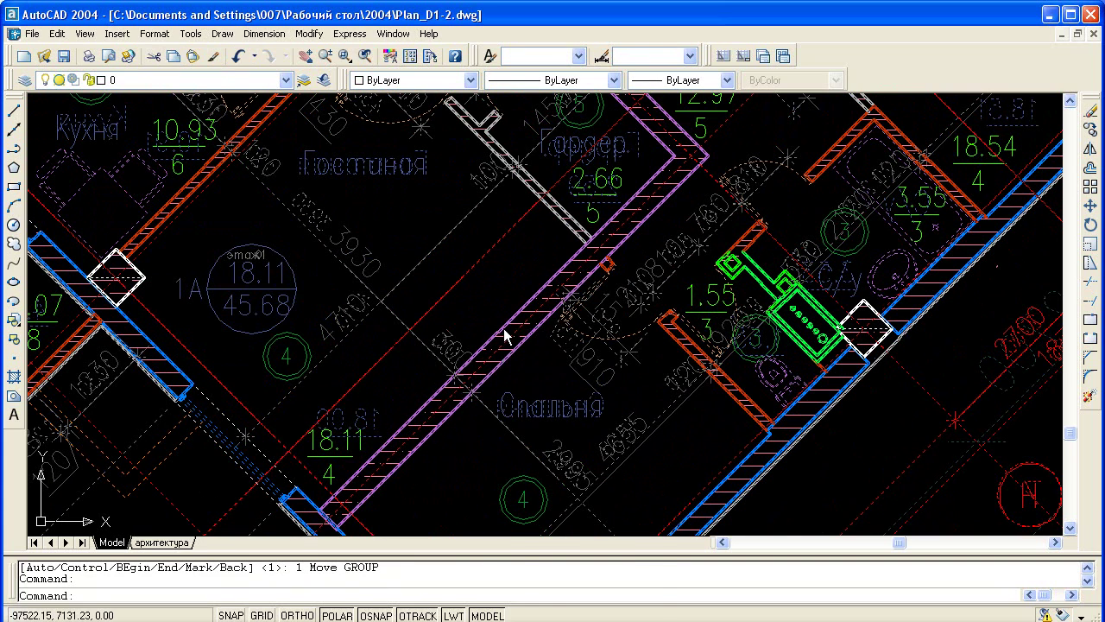
pyautogui.rightClick(505, 337)
# Step: Open the referenced Plan.dwg, then switch to the Fasad.dwg drawing
pyautogui.click(536, 374)
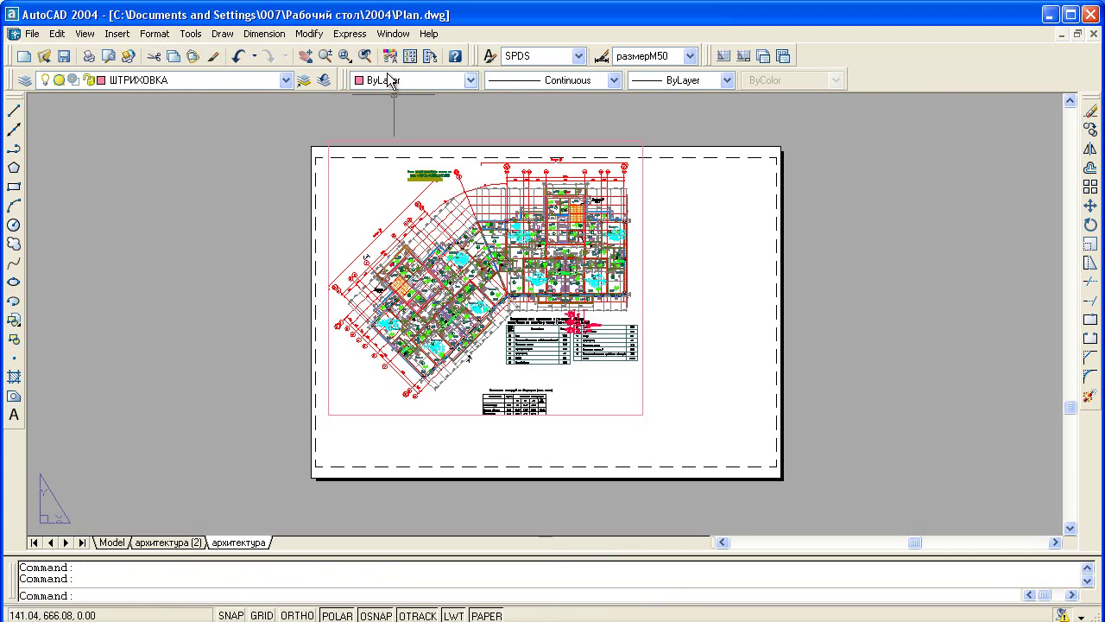
pyautogui.click(355, 35)
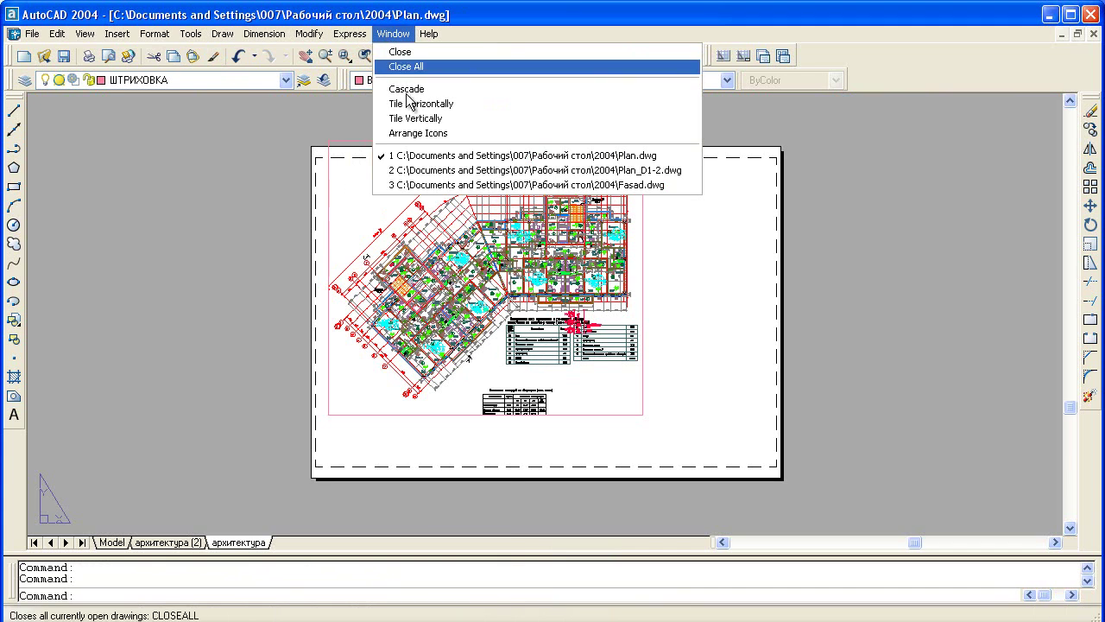
pyautogui.click(421, 181)
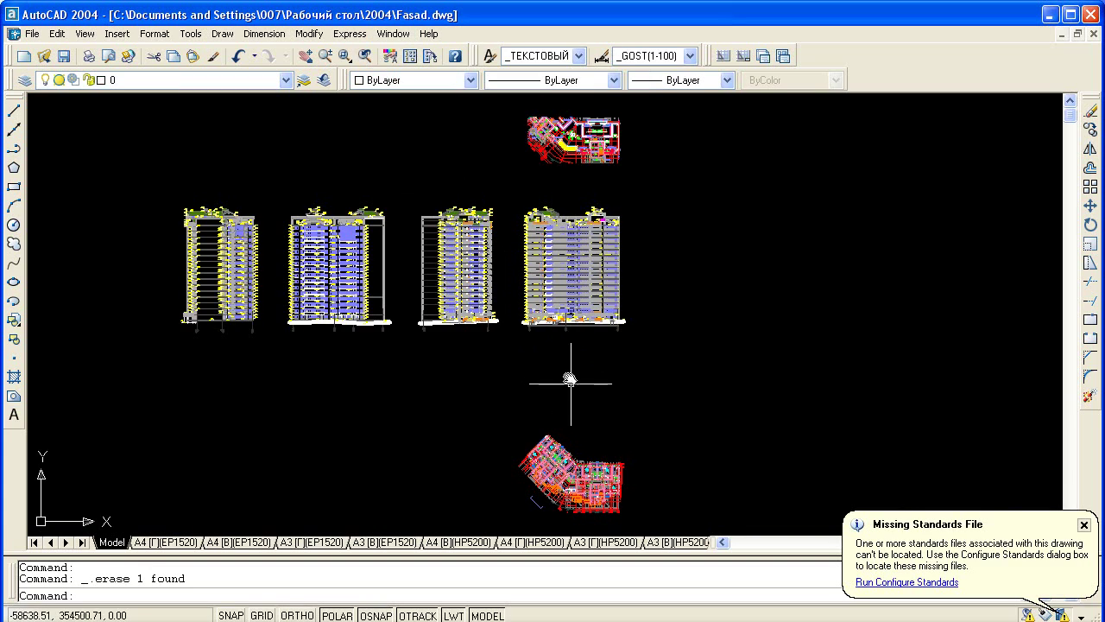
# Step: Pan and zoom around Fasad.dwg to inspect the floor plan and building facades
pyautogui.moveTo(570, 377); pyautogui.dragTo(552, 291, button='middle')
pyautogui.scroll(2, 556, 430)
pyautogui.scroll(4, 555, 429)
pyautogui.scroll(1, 555, 429)
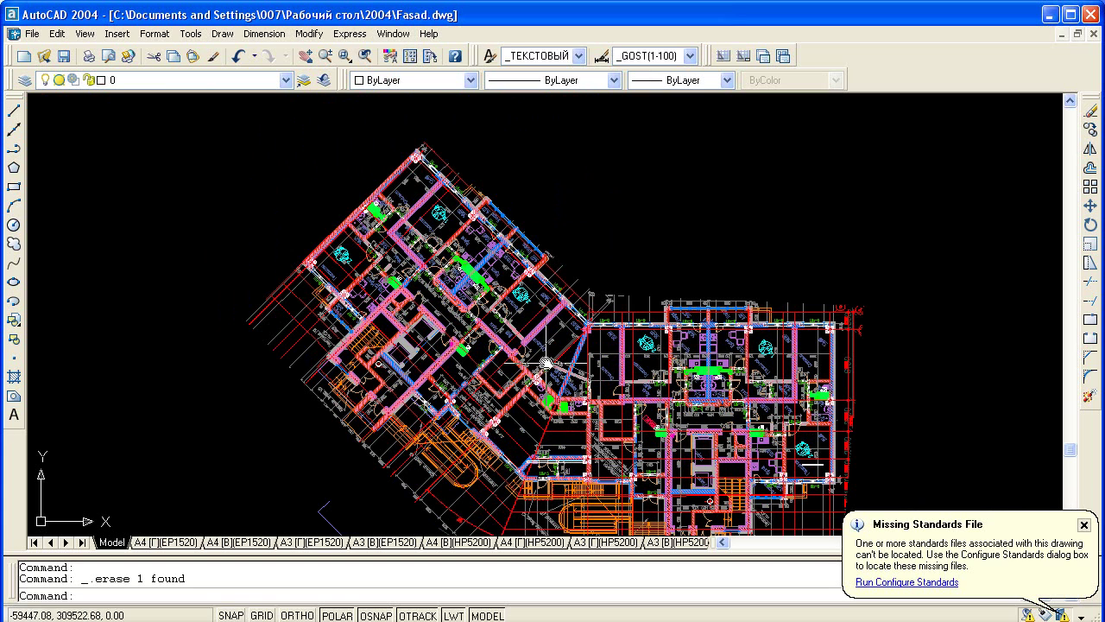
pyautogui.scroll(-3, 545, 363)
pyautogui.moveTo(562, 291); pyautogui.dragTo(543, 357, button='middle')
pyautogui.moveTo(547, 150); pyautogui.dragTo(549, 374, button='middle')
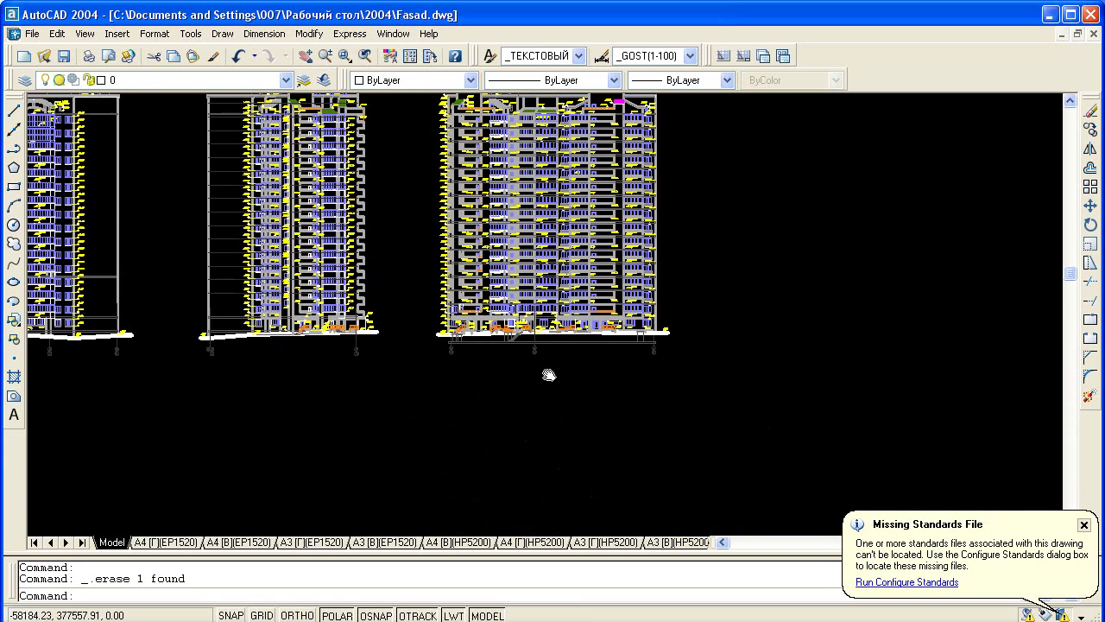
pyautogui.moveTo(570, 446); pyautogui.dragTo(547, 113, button='middle')
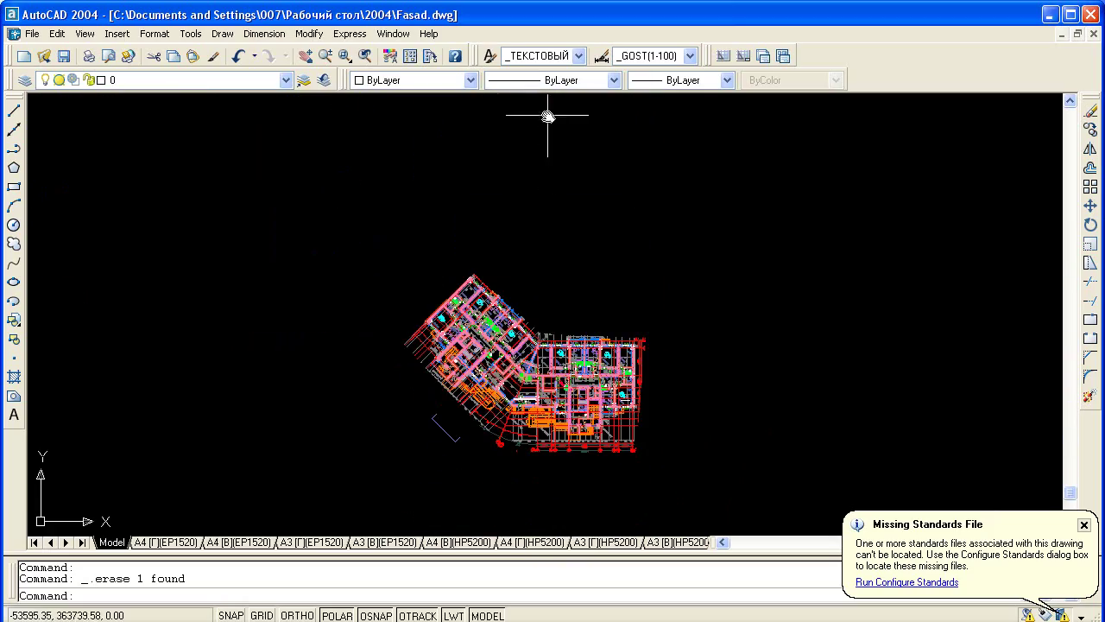
pyautogui.scroll(3, 499, 384)
pyautogui.scroll(3, 499, 384)
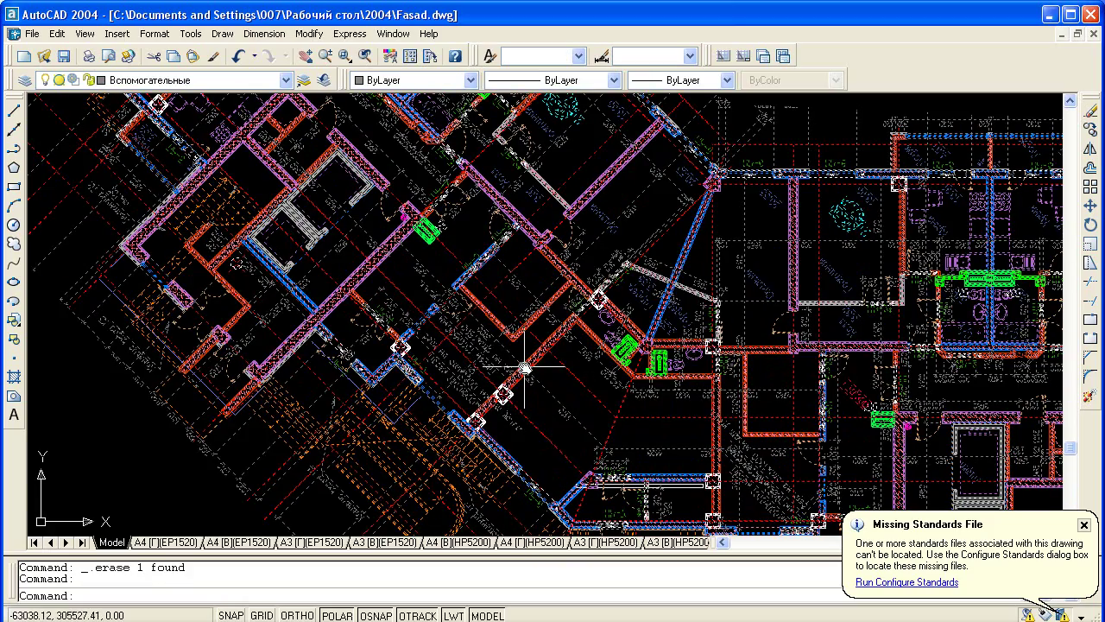
pyautogui.press('Escape')
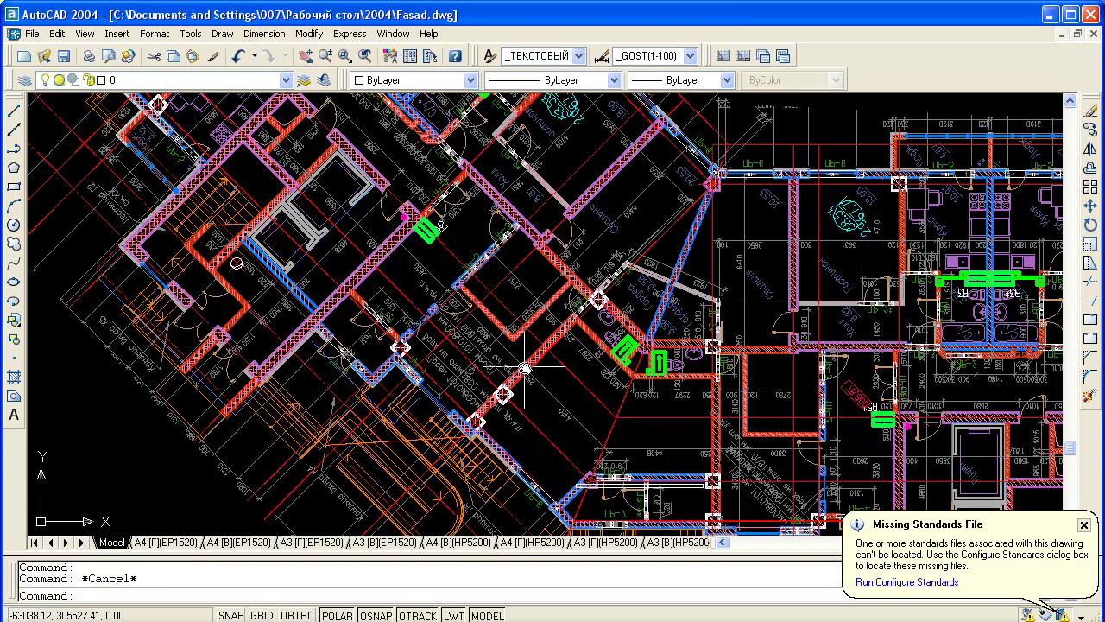
# Step: Zoom out to show all plans and facades together, then select and deselect the top plan
pyautogui.scroll(-3, 525, 370)
pyautogui.scroll(-3, 525, 366)
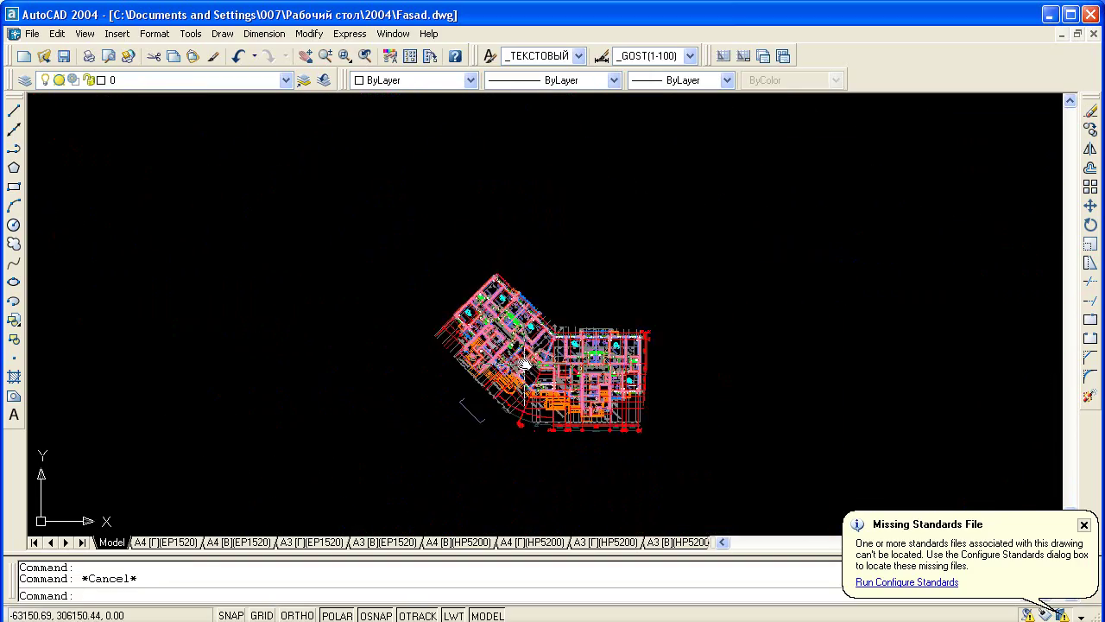
pyautogui.scroll(-2, 521, 302)
pyautogui.moveTo(518, 247); pyautogui.dragTo(519, 361, button='middle')
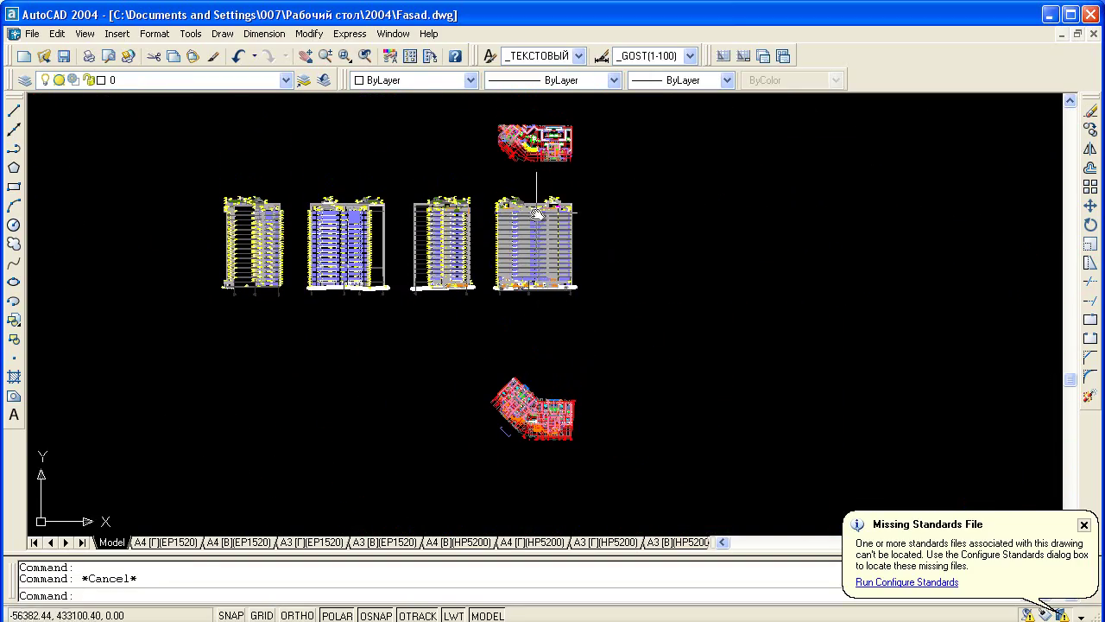
pyautogui.click(532, 156)
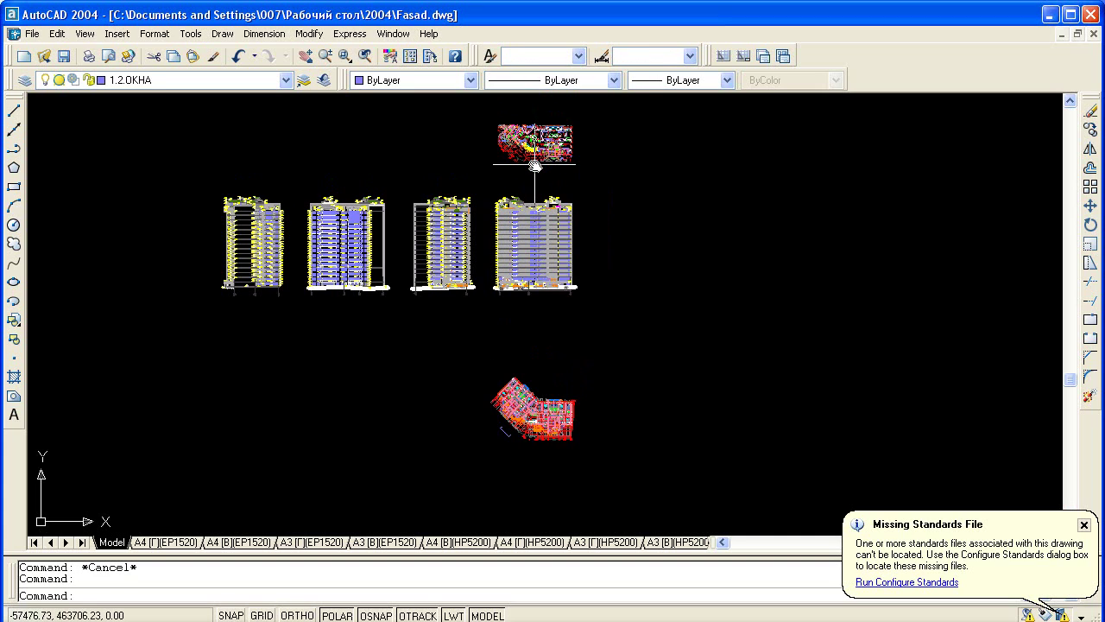
pyautogui.press('Escape')
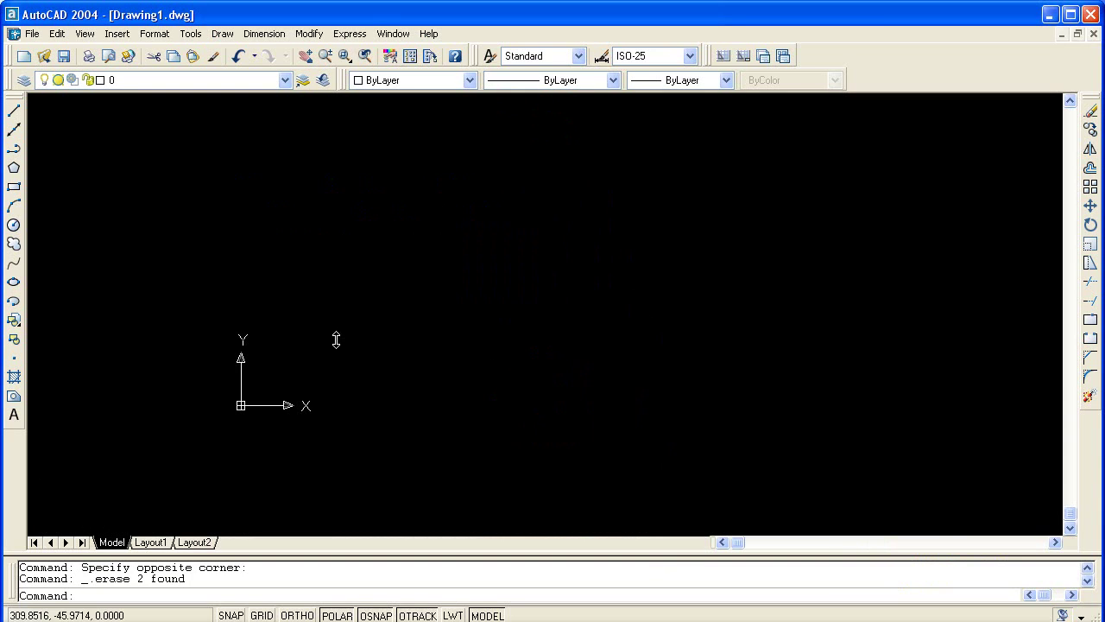
# Step: Draw a rectangle in Drawing1 by picking two opposite corners
pyautogui.click(14, 187)
pyautogui.click(258, 187)
pyautogui.click(303, 258)
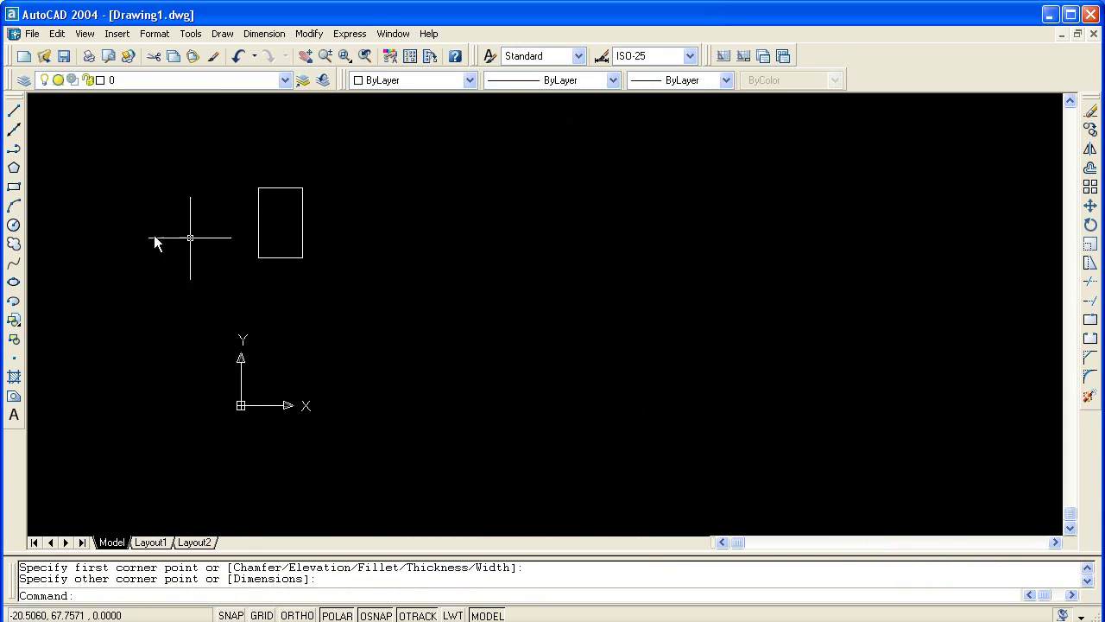
# Step: Add a circle centred on the rectangle's top-right corner and open the Block Definition dialog
pyautogui.click(13, 225)
pyautogui.click(295, 195)
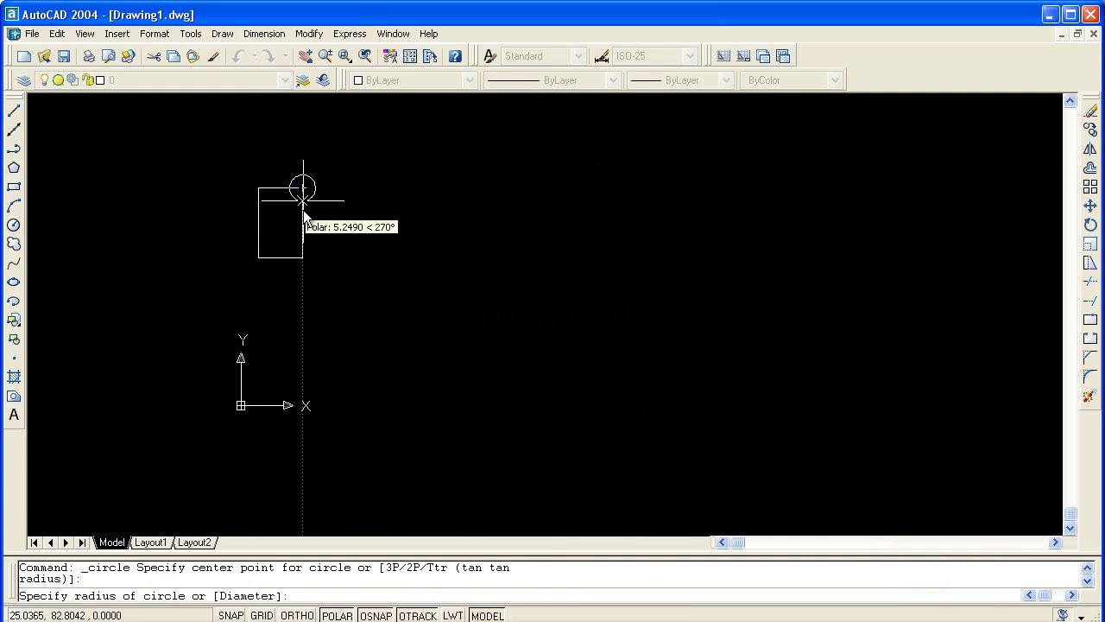
pyautogui.click(302, 224)
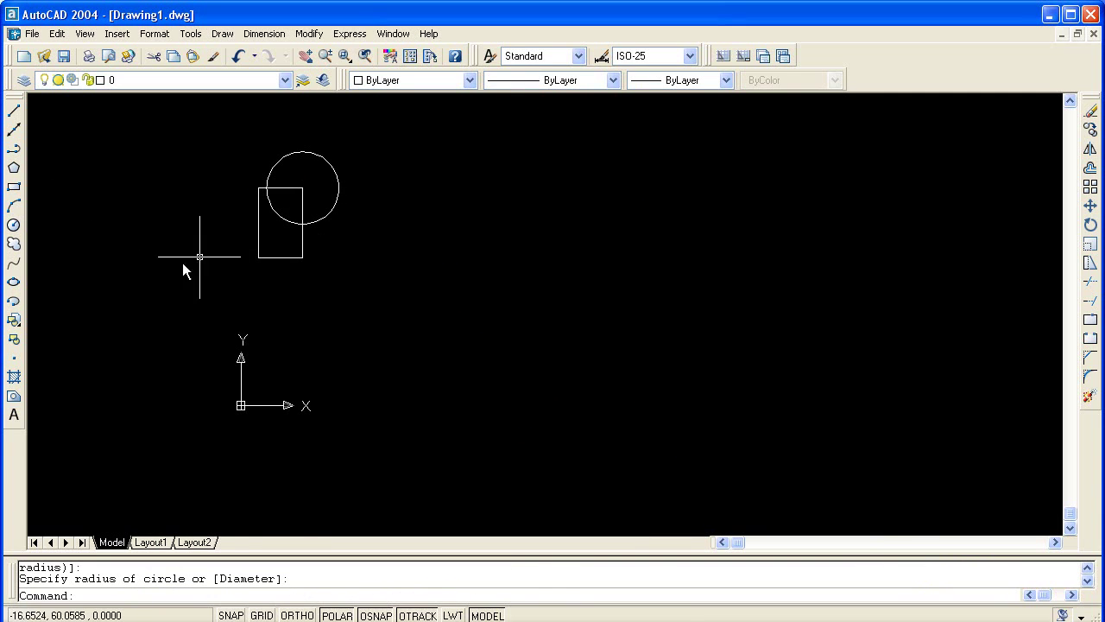
pyautogui.click(13, 339)
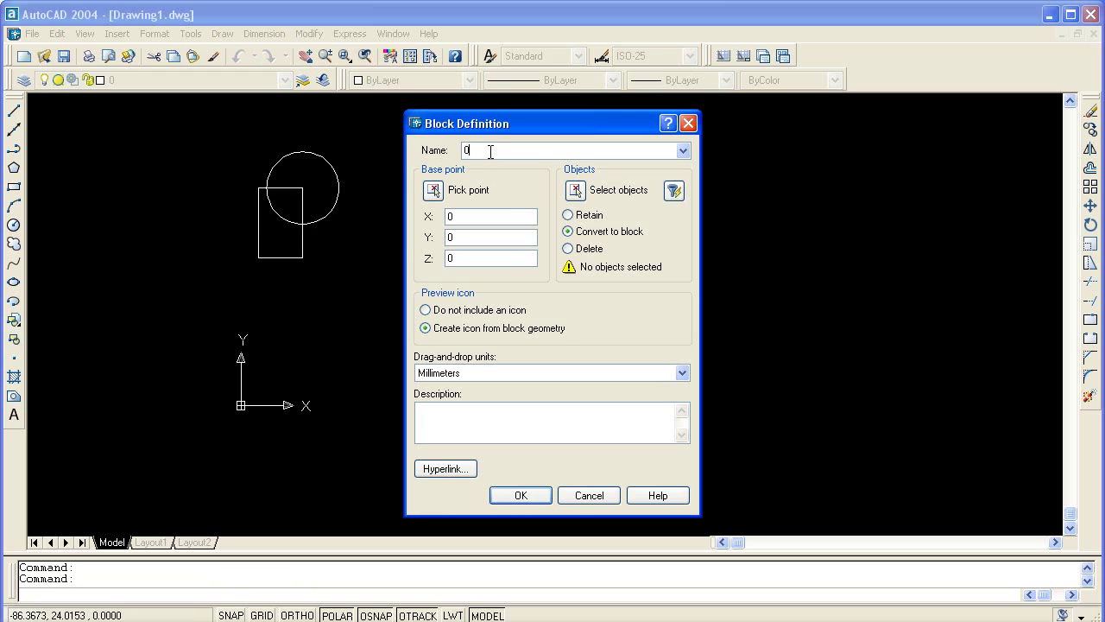
# Step: Define block 0001 from the rectangle and circle, with its base point on the rectangle corner
pyautogui.click(433, 190)
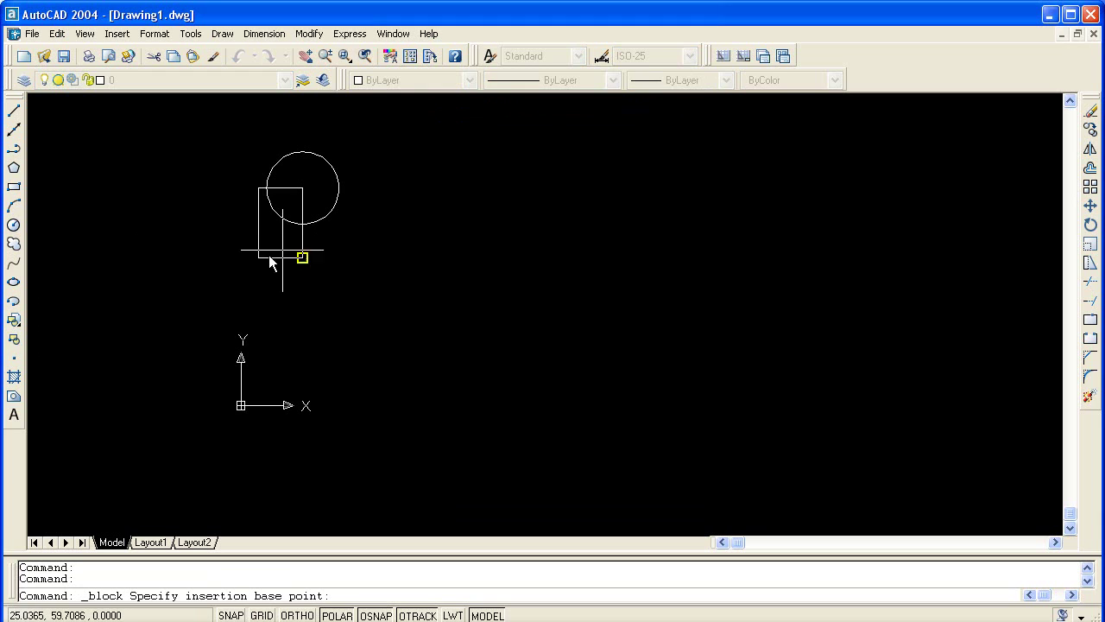
pyautogui.click(260, 256)
pyautogui.click(576, 191)
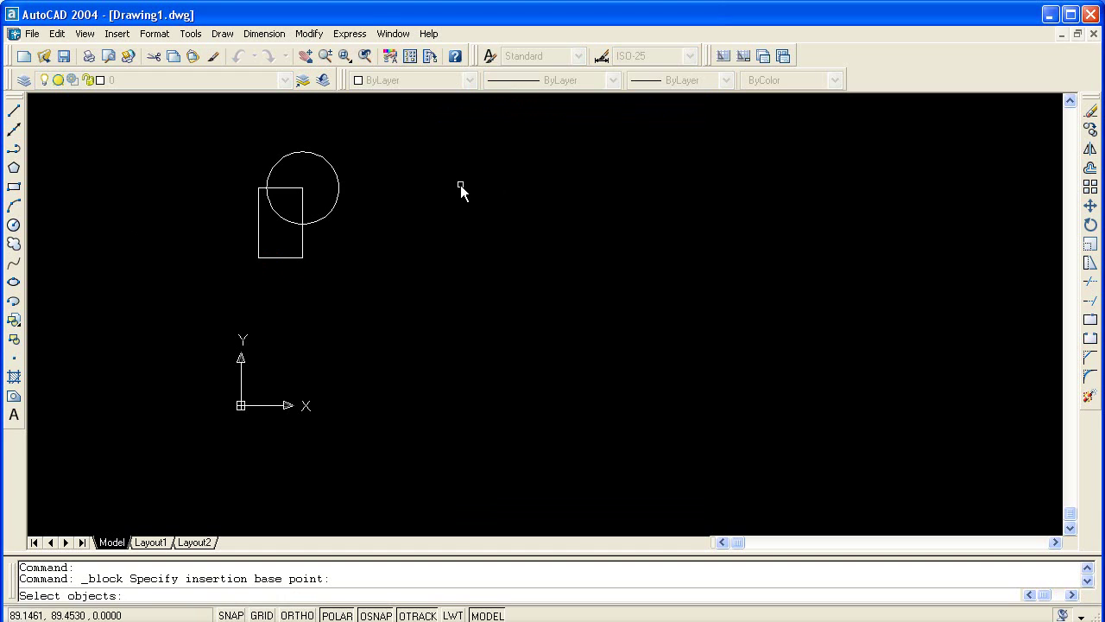
pyautogui.click(461, 190)
pyautogui.click(221, 264)
pyautogui.press('Return')
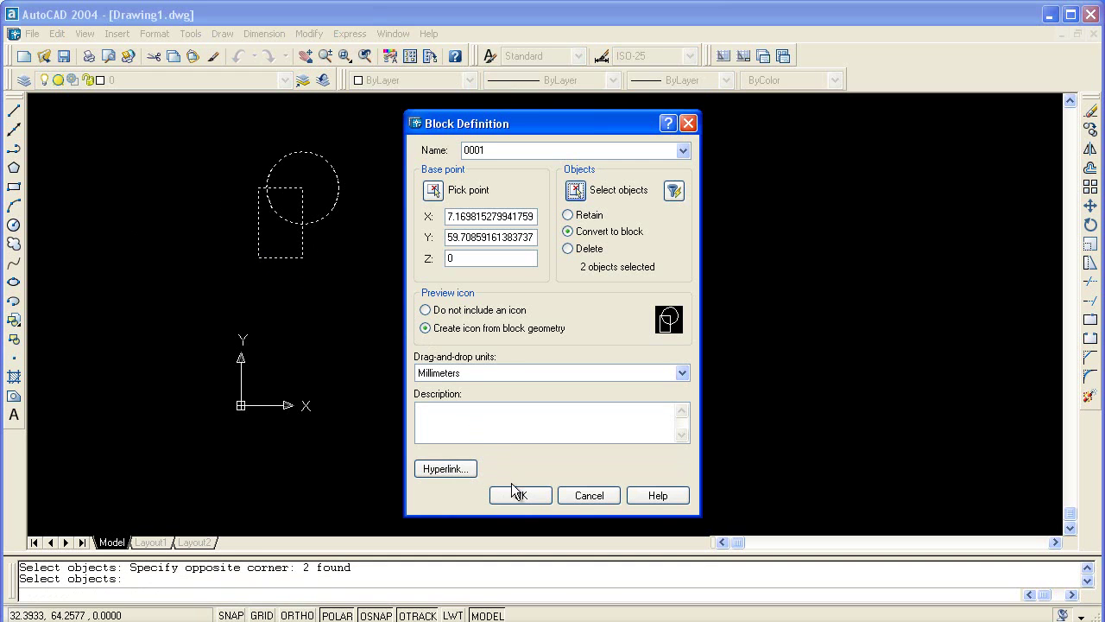
pyautogui.click(516, 490)
# Step: Copy block 0001 twice to the right and bring up the middle copy's context menu
pyautogui.click(317, 222)
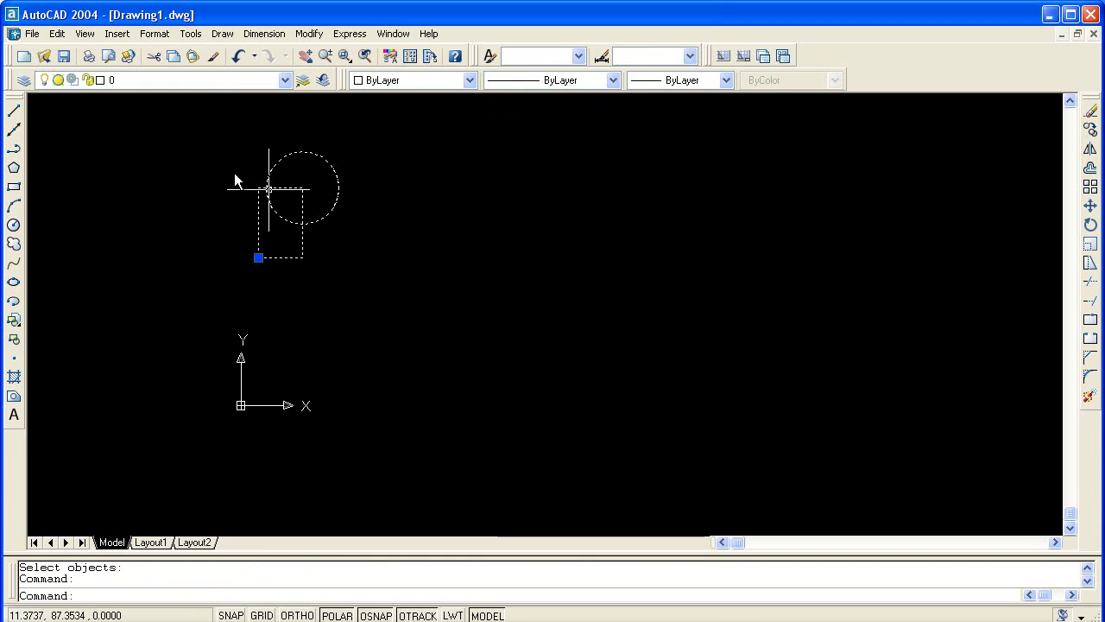
pyautogui.click(1090, 129)
pyautogui.click(302, 257)
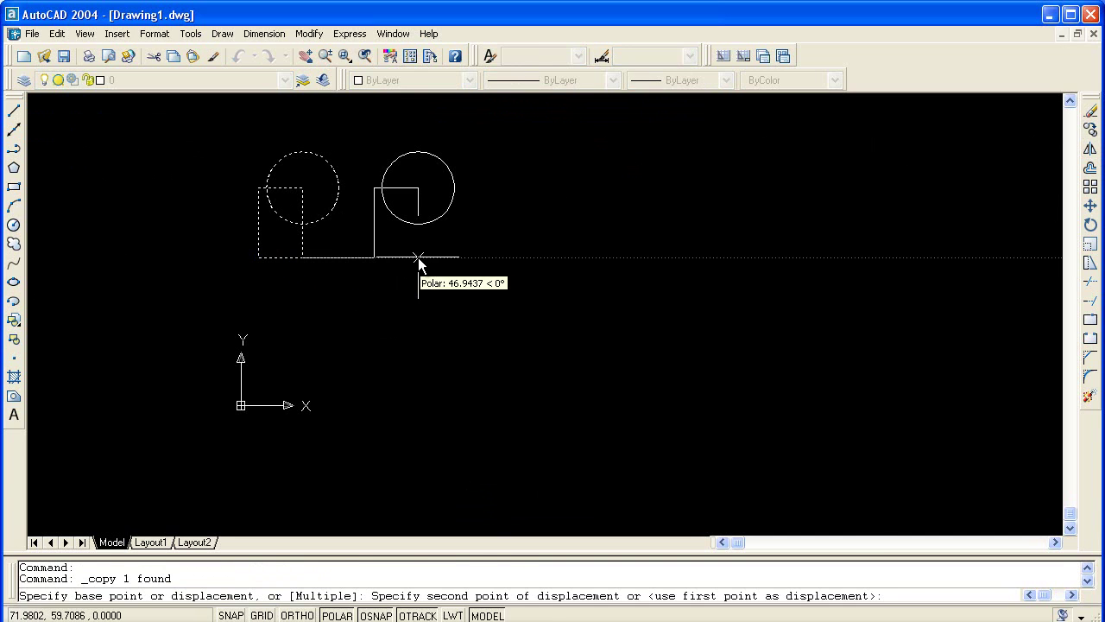
pyautogui.click(418, 257)
pyautogui.click(435, 221)
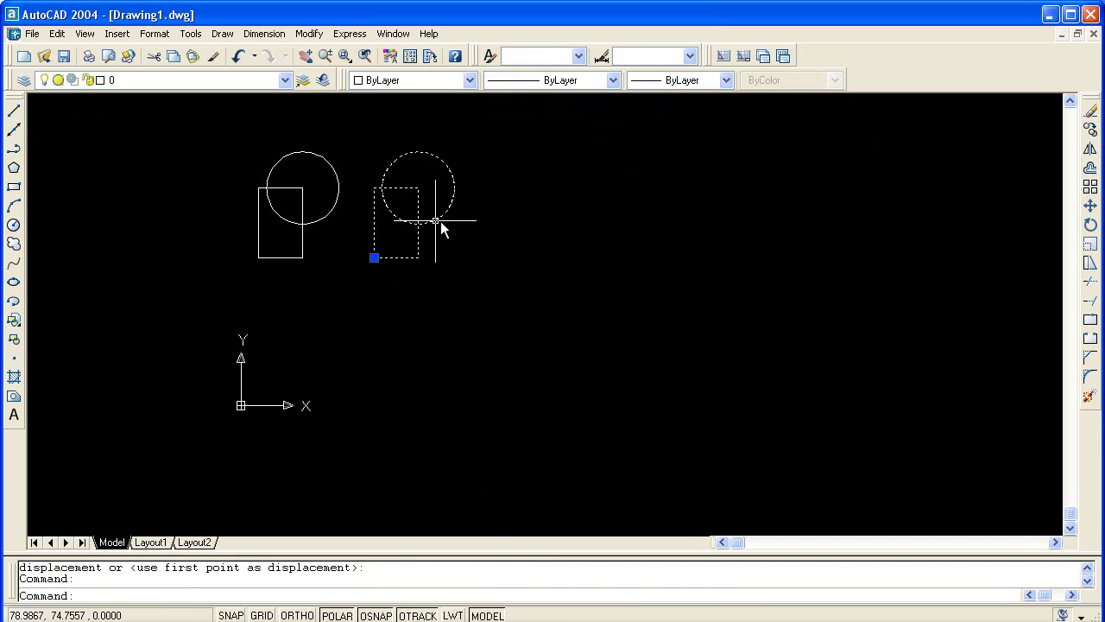
pyautogui.click(1090, 129)
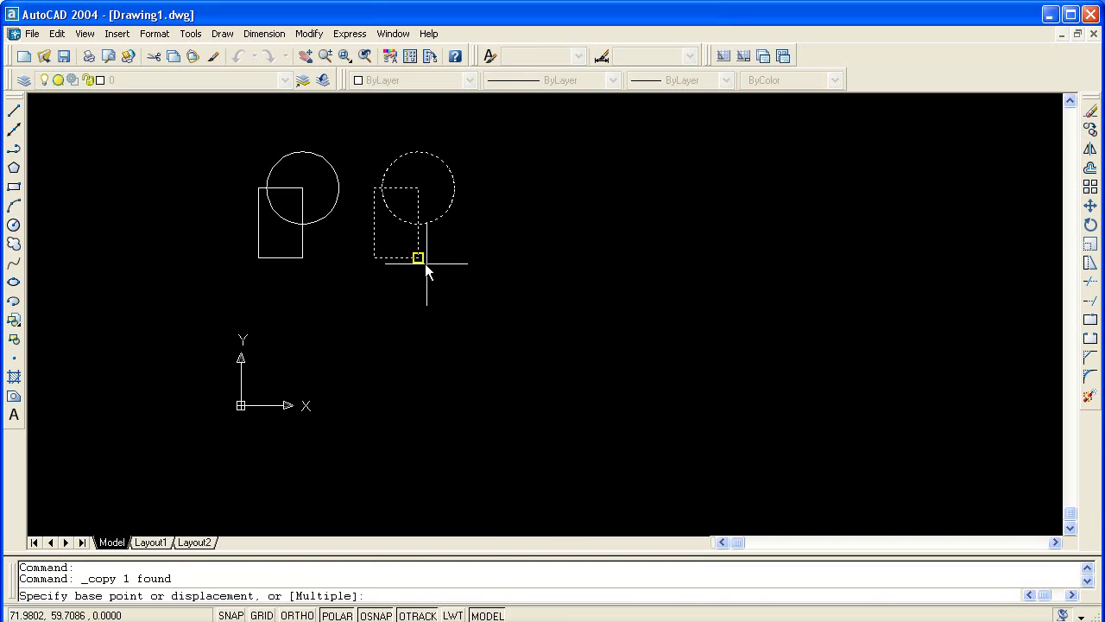
pyautogui.click(418, 258)
pyautogui.click(533, 257)
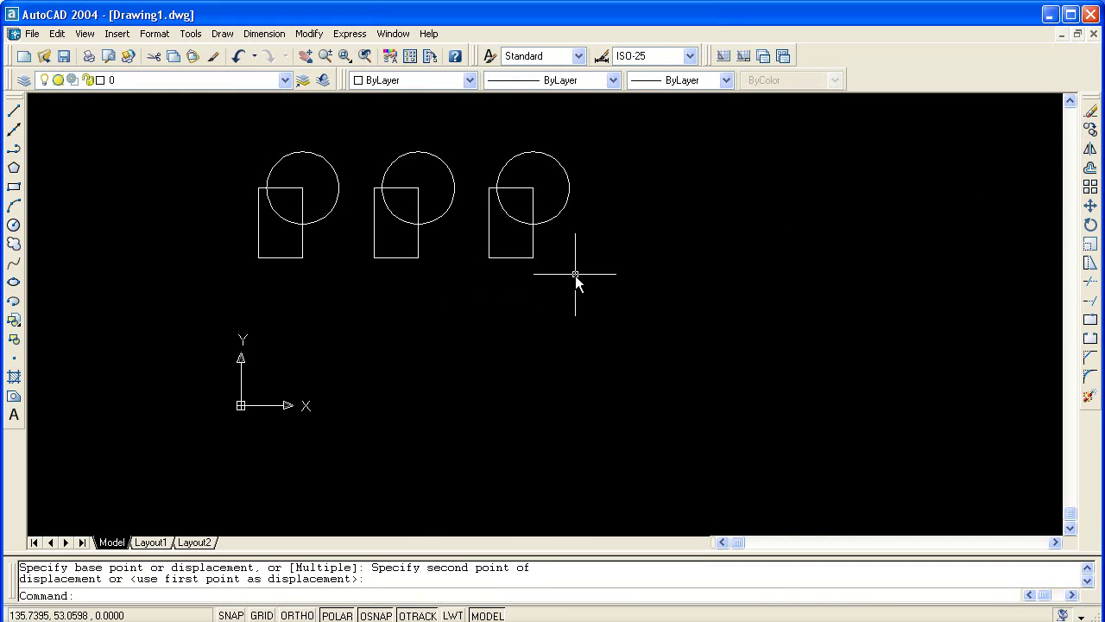
pyautogui.click(417, 250)
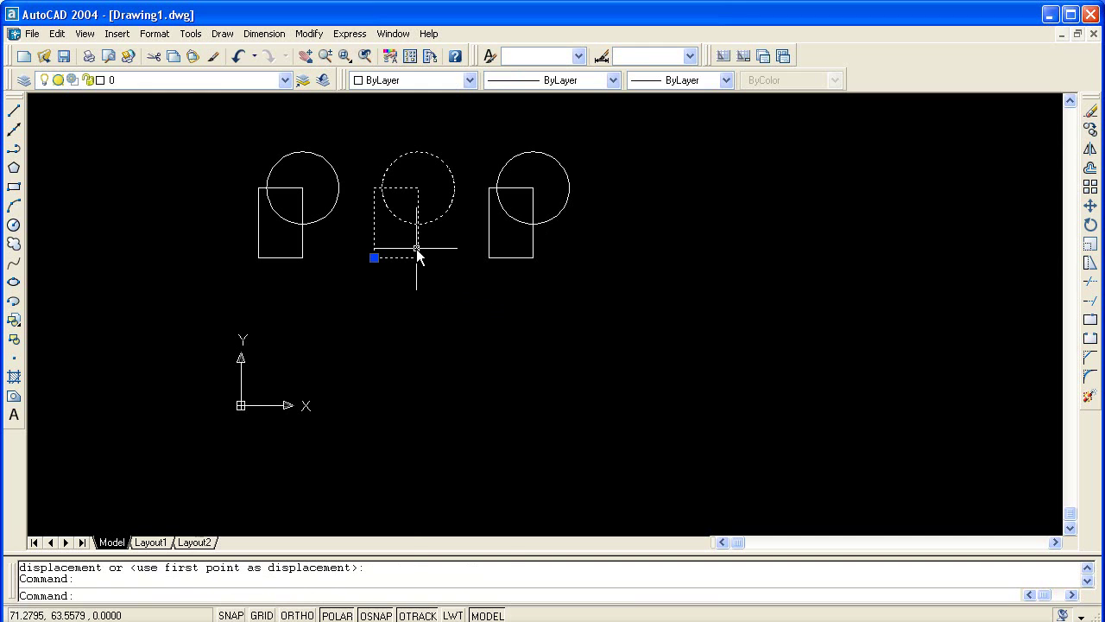
pyautogui.rightClick(418, 254)
# Step: Edit block 0001 in place and draw a small circle at the rectangle's bottom-right corner
pyautogui.click(447, 279)
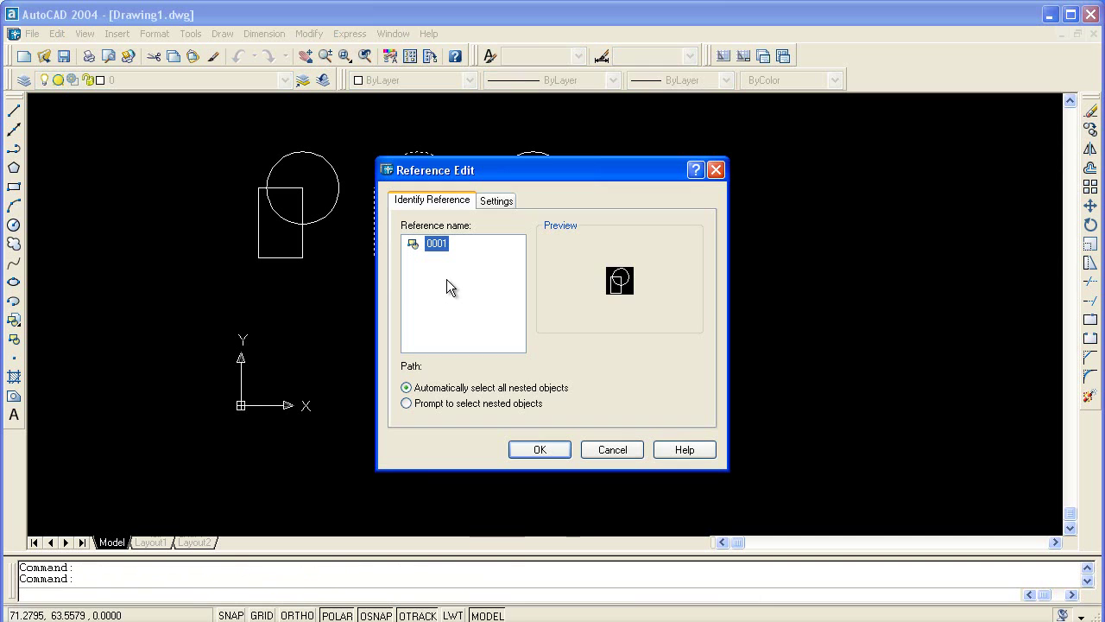
pyautogui.click(540, 450)
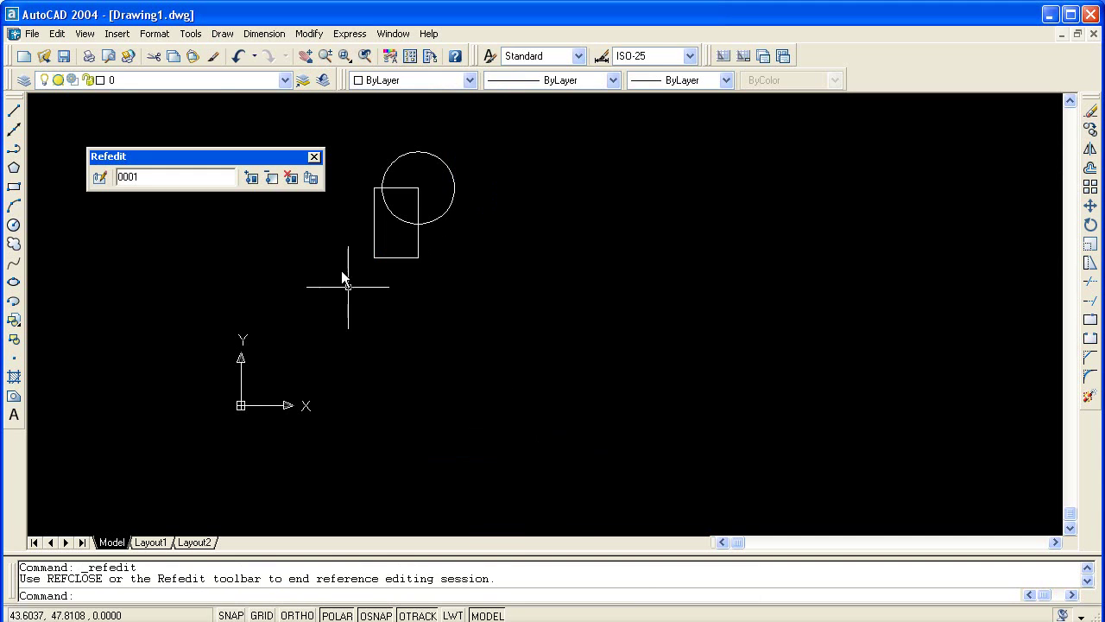
pyautogui.click(14, 228)
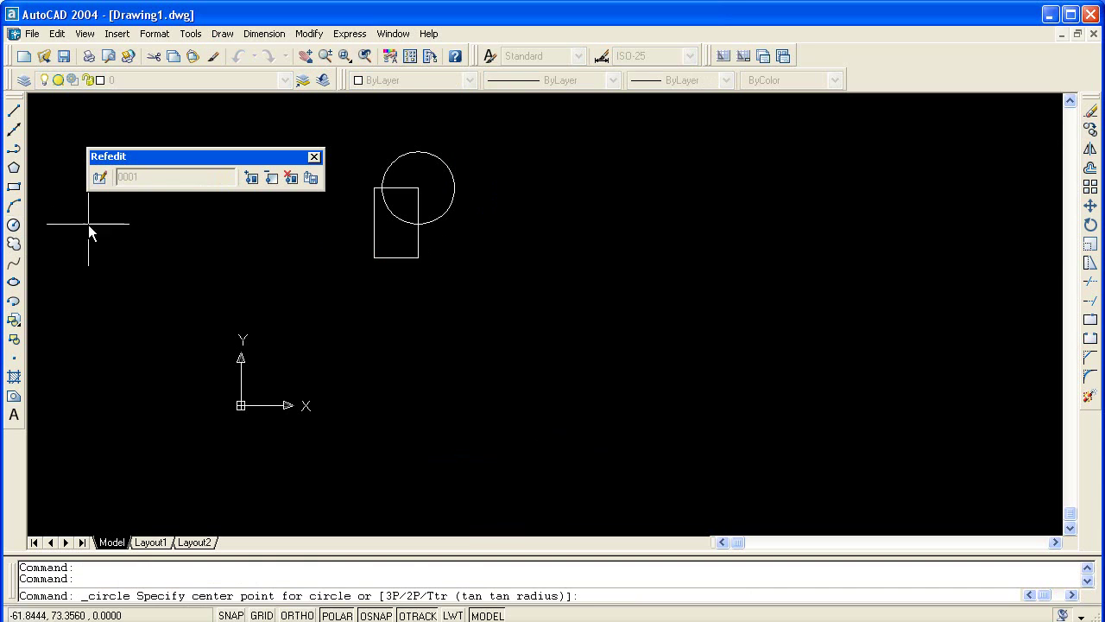
pyautogui.click(418, 256)
pyautogui.click(415, 273)
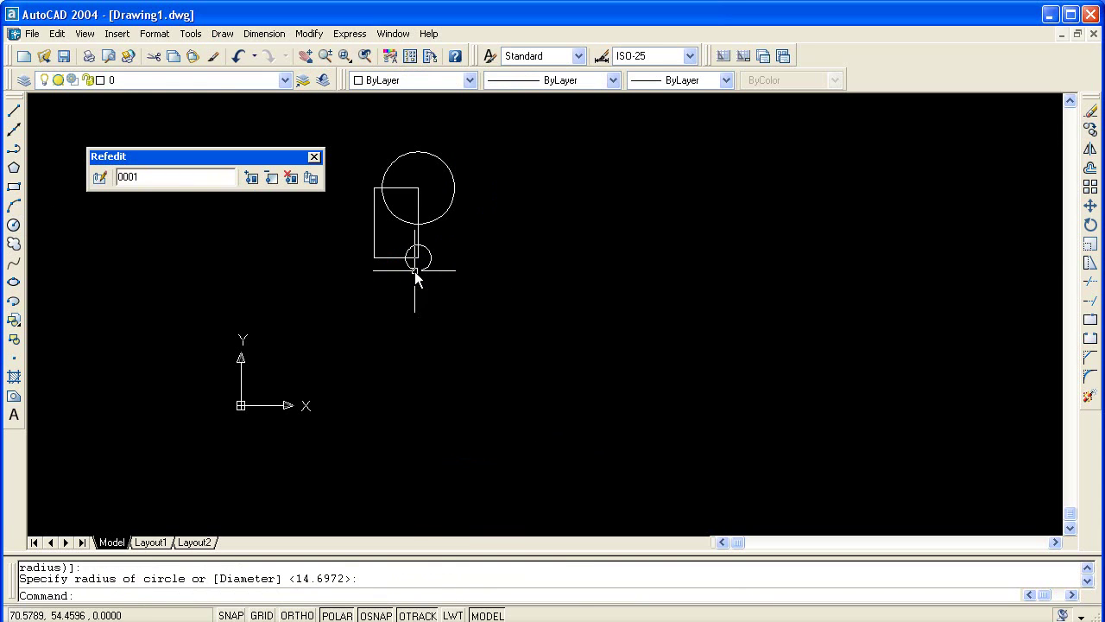
# Step: Save the changes back to block 0001 and select the middle block
pyautogui.click(312, 179)
pyautogui.click(532, 355)
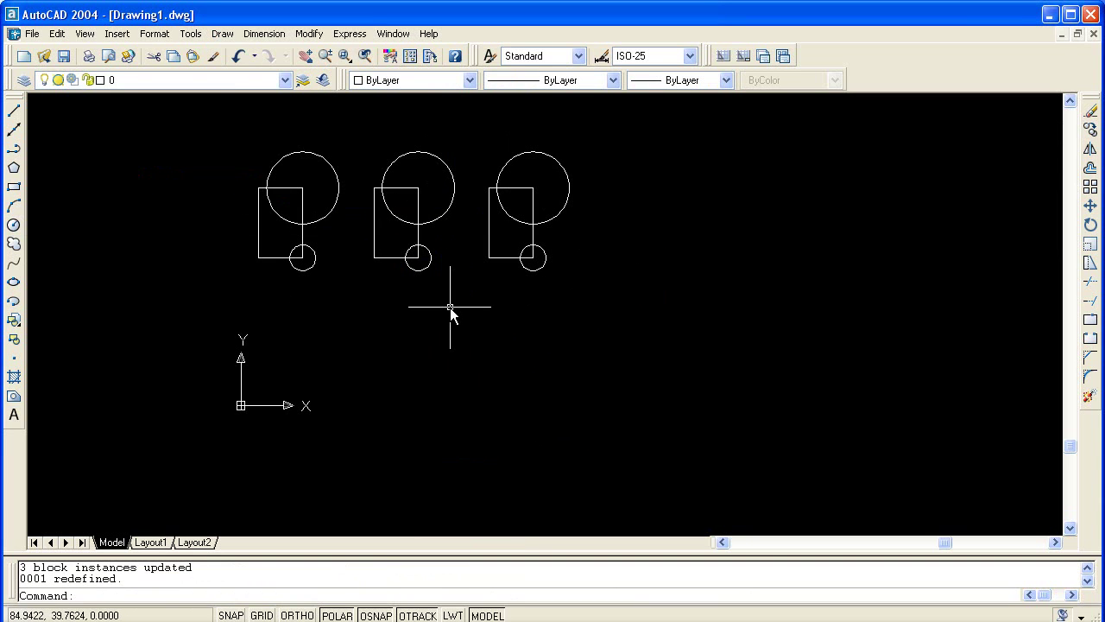
pyautogui.click(430, 264)
# Step: Edit block 0001 in place and add an attribute tagged 01 at the big circle's centre
pyautogui.rightClick(430, 264)
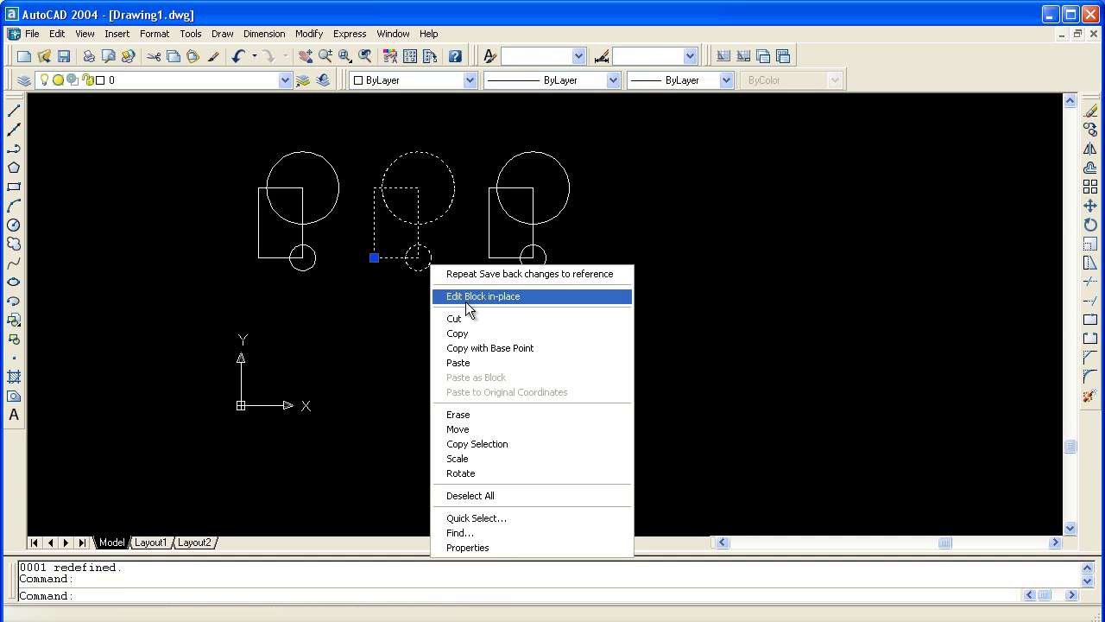
pyautogui.click(465, 301)
pyautogui.click(538, 450)
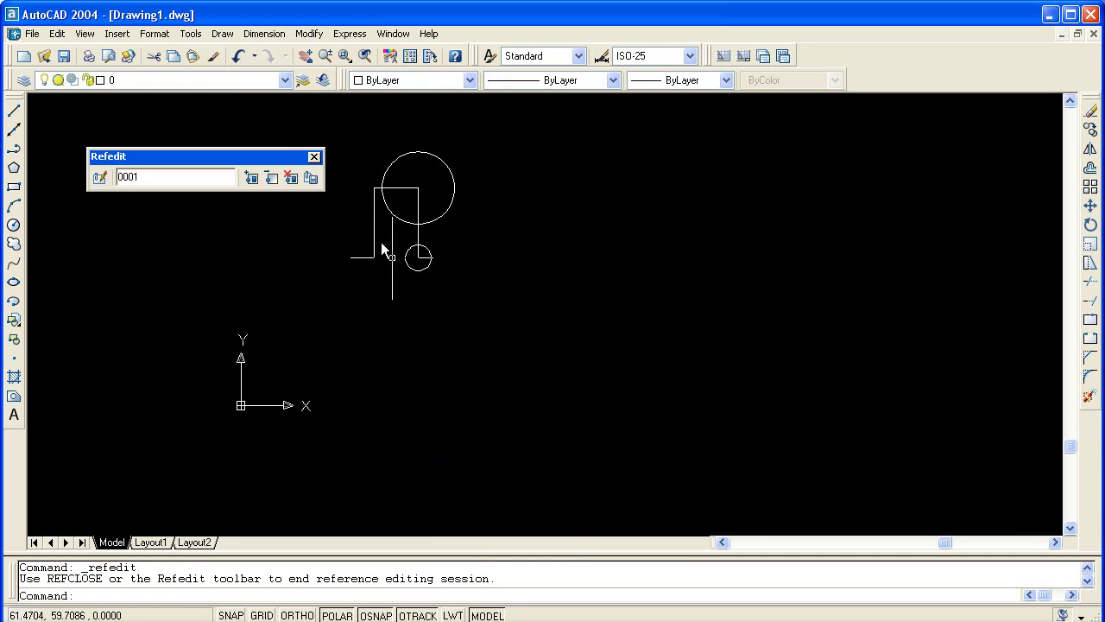
pyautogui.click(222, 33)
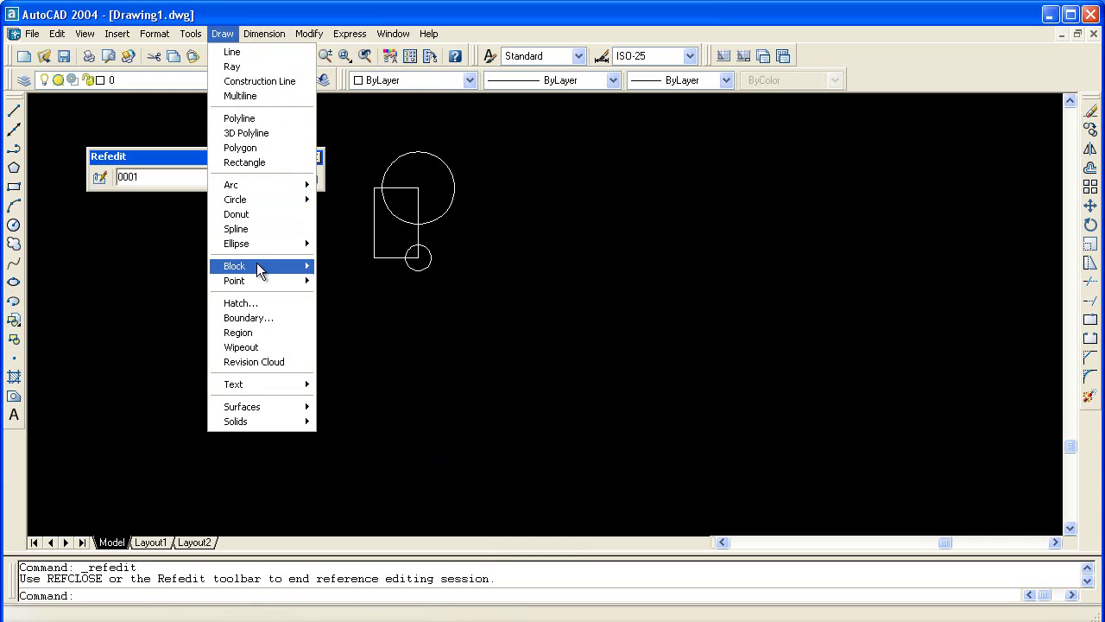
pyautogui.click(363, 302)
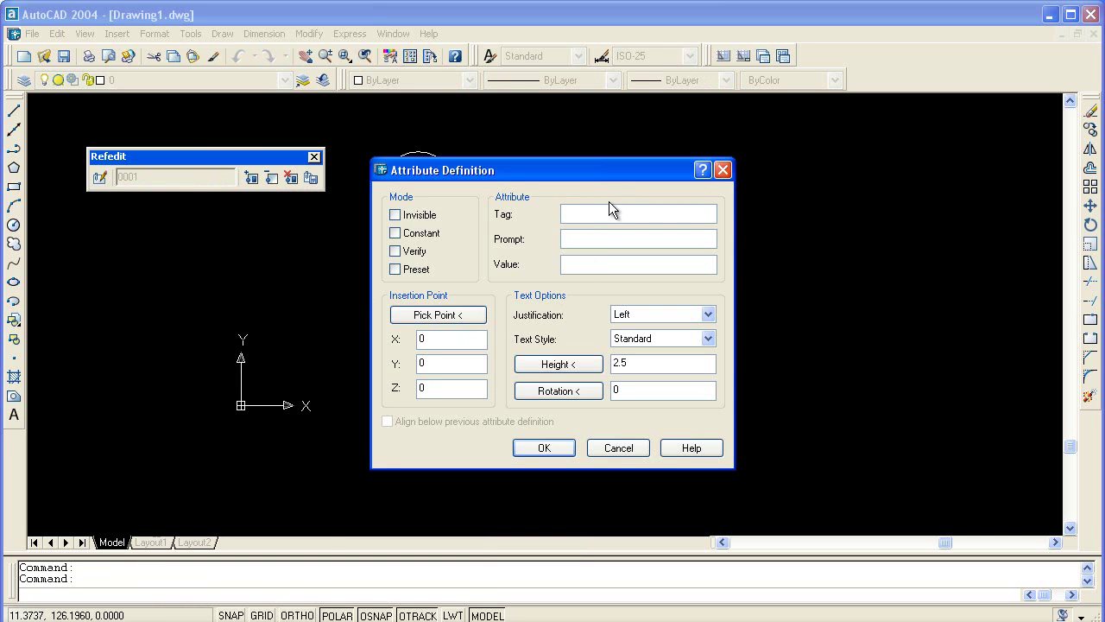
pyautogui.write('01')
pyautogui.click(425, 315)
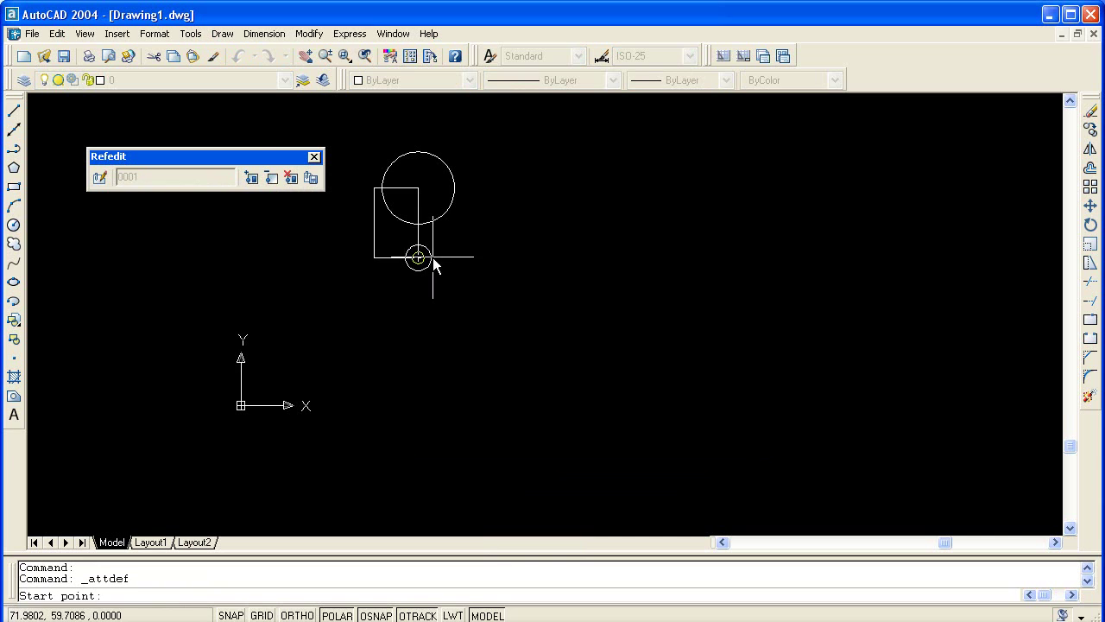
pyautogui.click(420, 197)
pyautogui.click(546, 445)
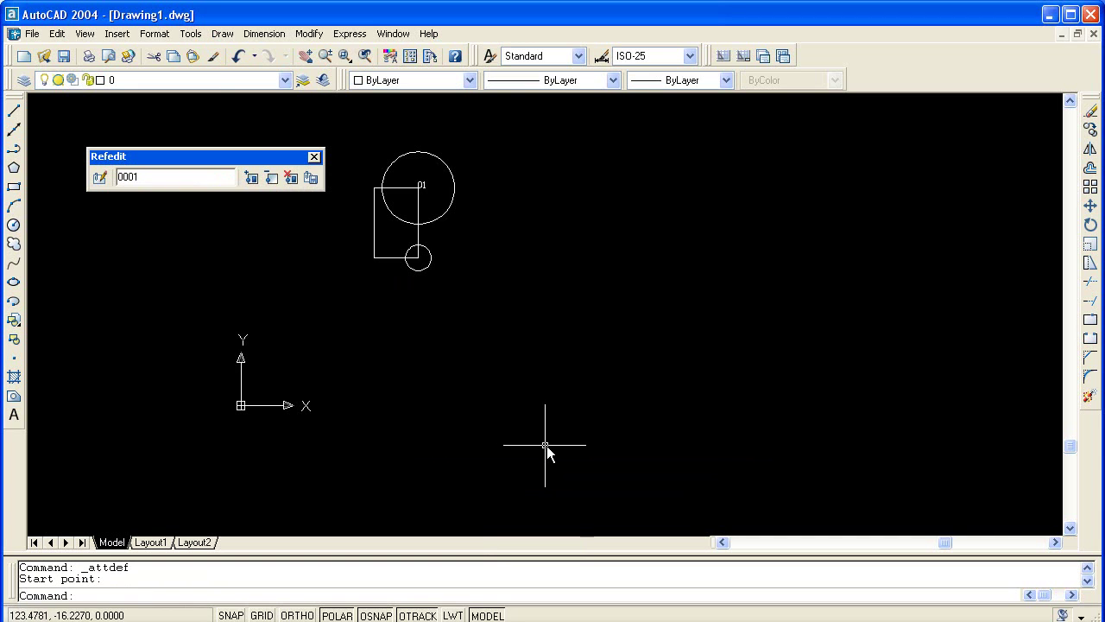
# Step: Save the attribute back to the block definition and select all three block instances
pyautogui.scroll(2, 421, 194)
pyautogui.scroll(1, 422, 194)
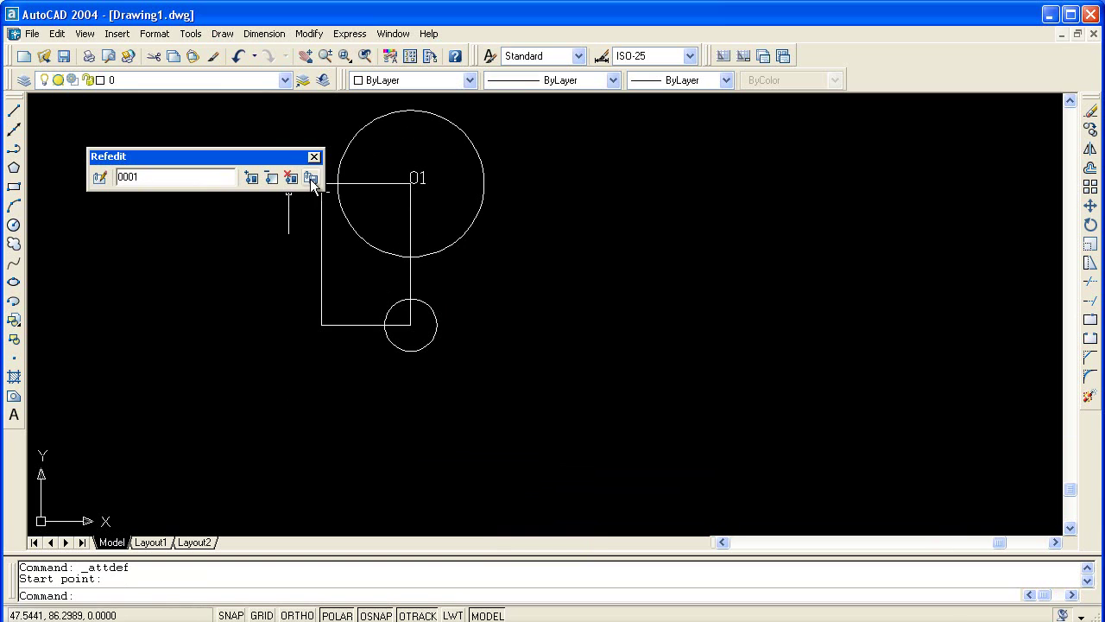
pyautogui.click(310, 179)
pyautogui.click(510, 355)
pyautogui.click(721, 397)
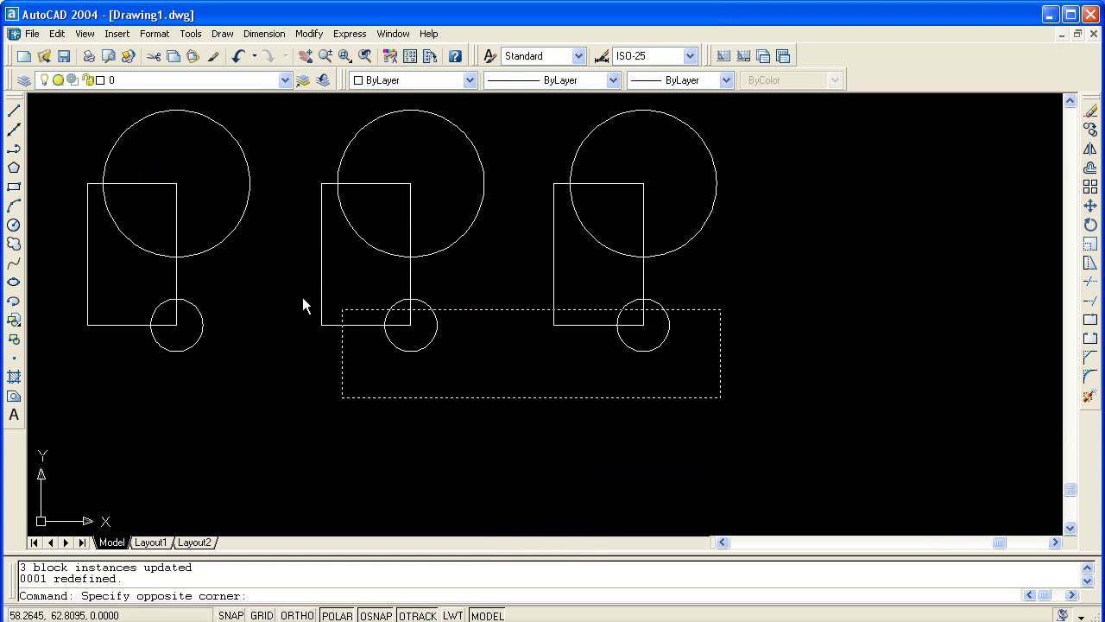
pyautogui.click(166, 255)
# Step: Erase the three blocks and insert block 0001 with attribute value 0001
pyautogui.press('Delete')
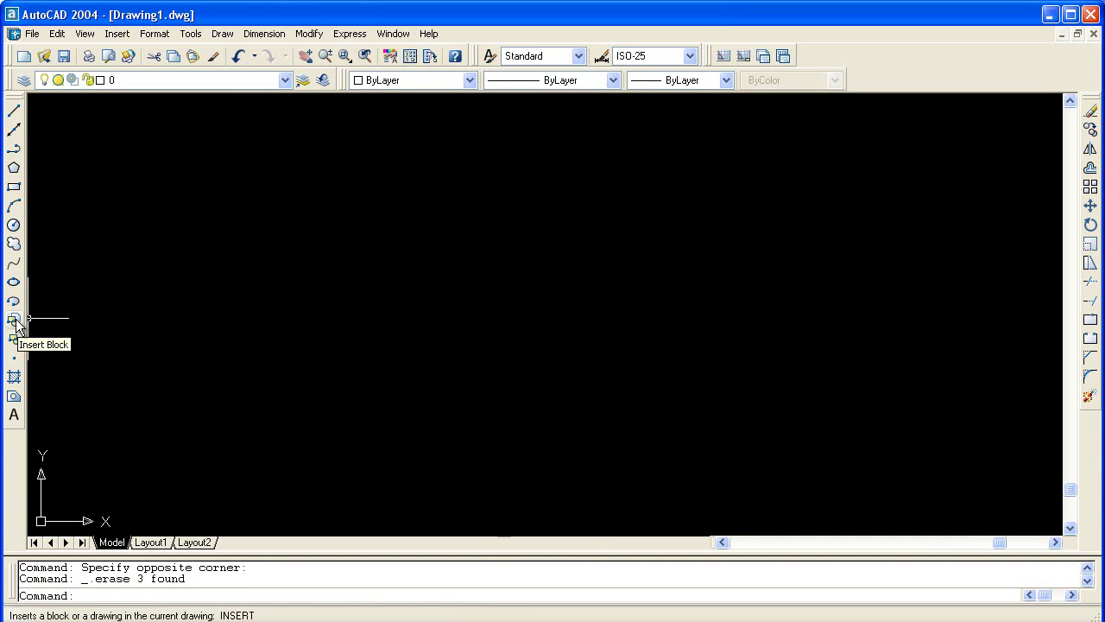
pyautogui.click(150, 34)
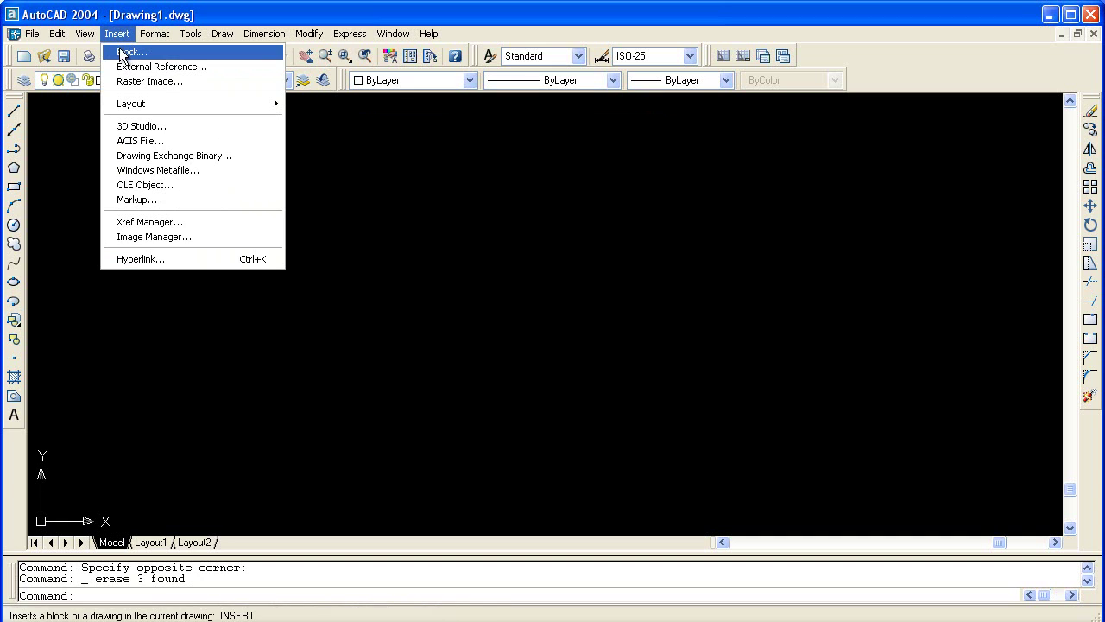
pyautogui.click(121, 50)
pyautogui.click(580, 423)
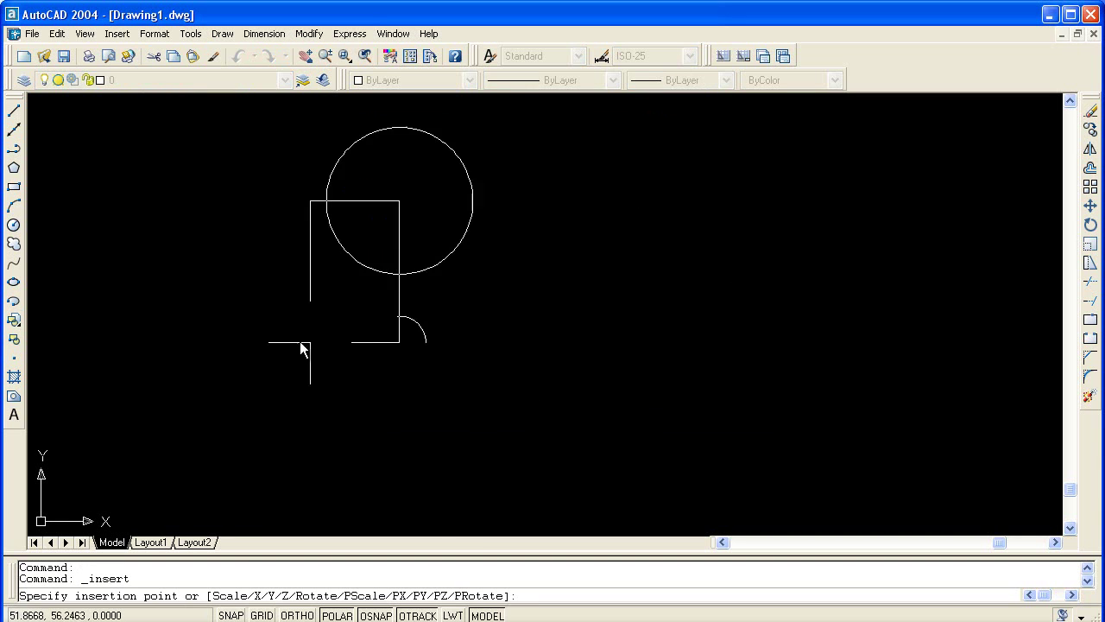
pyautogui.click(279, 354)
pyautogui.write('0001')
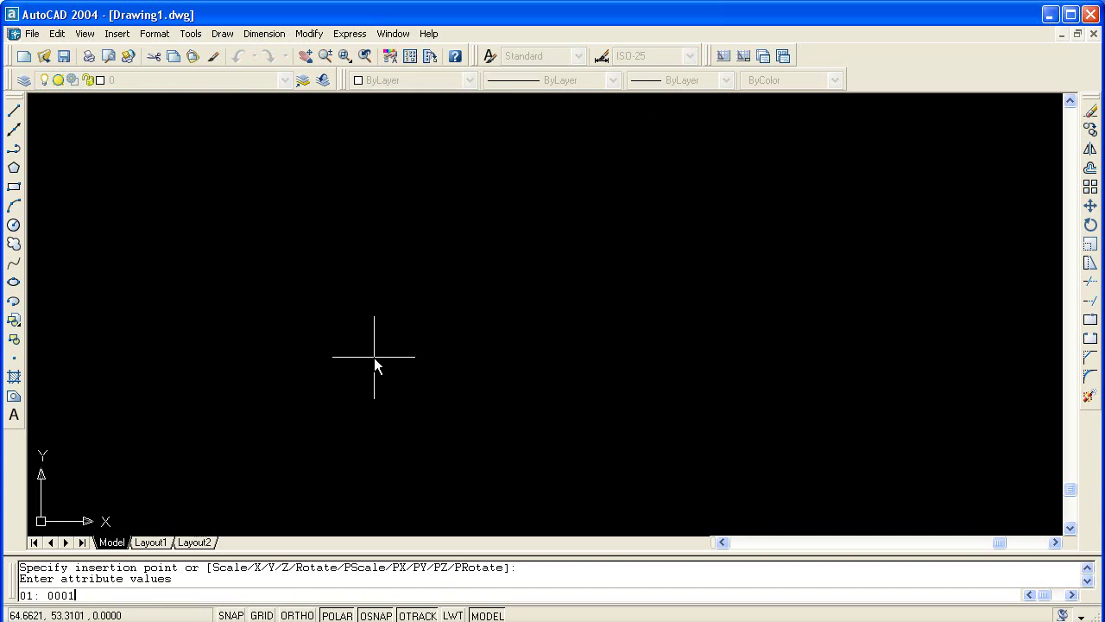
pyautogui.press('Return')
# Step: Copy the block to the right and change the copy's attribute value to 0002
pyautogui.click(369, 201)
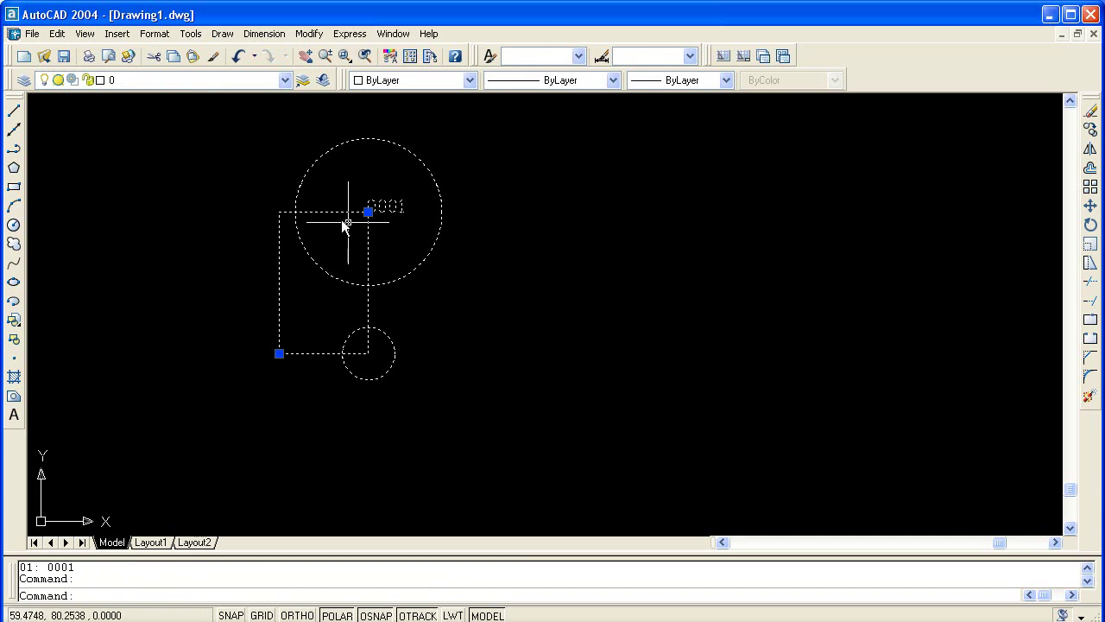
pyautogui.click(1091, 130)
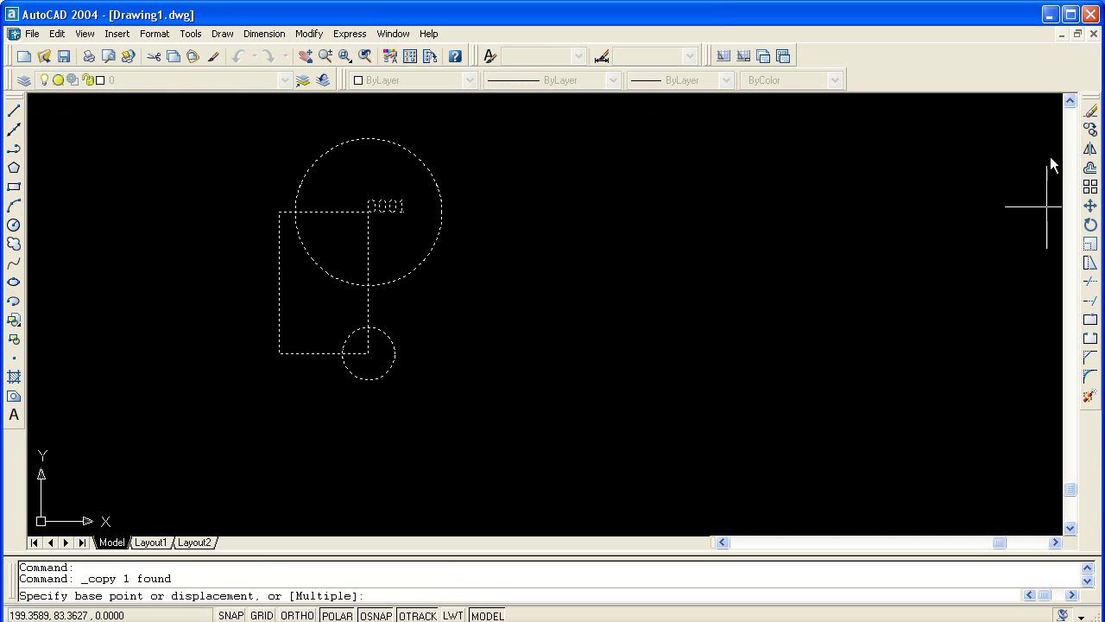
pyautogui.click(369, 212)
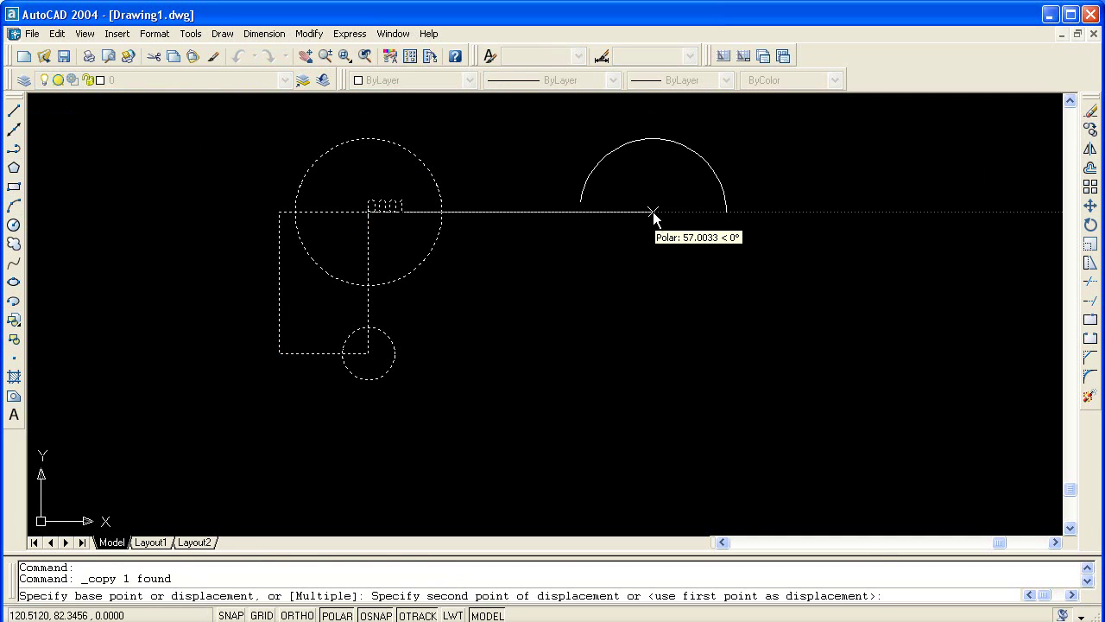
pyautogui.click(653, 212)
pyautogui.press('Escape')
pyautogui.doubleClick(682, 211)
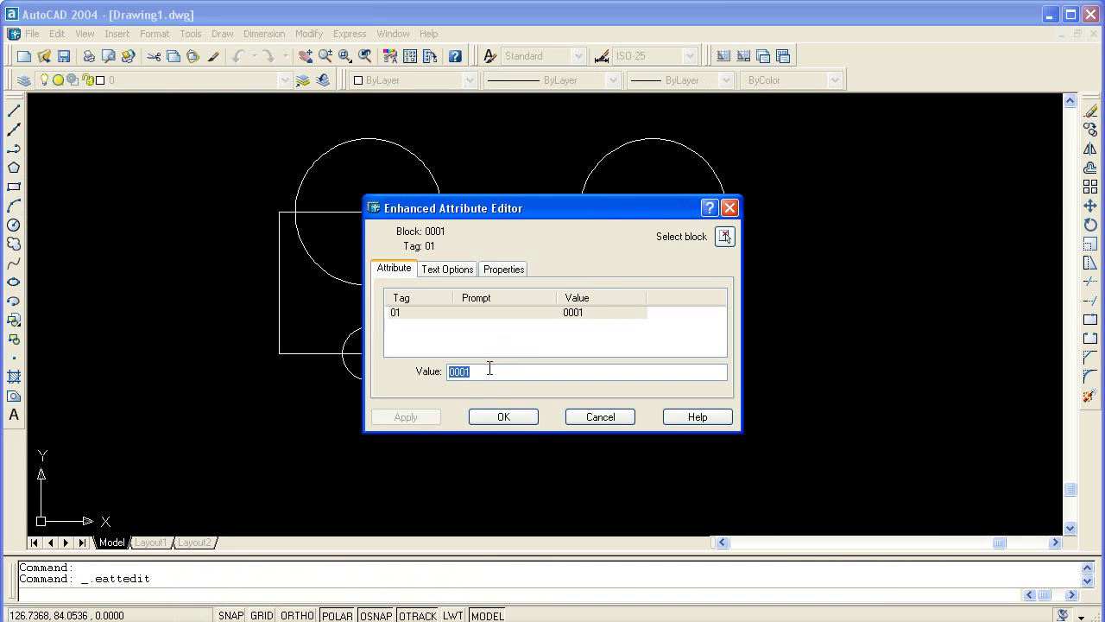
pyautogui.write('0002')
pyautogui.click(504, 416)
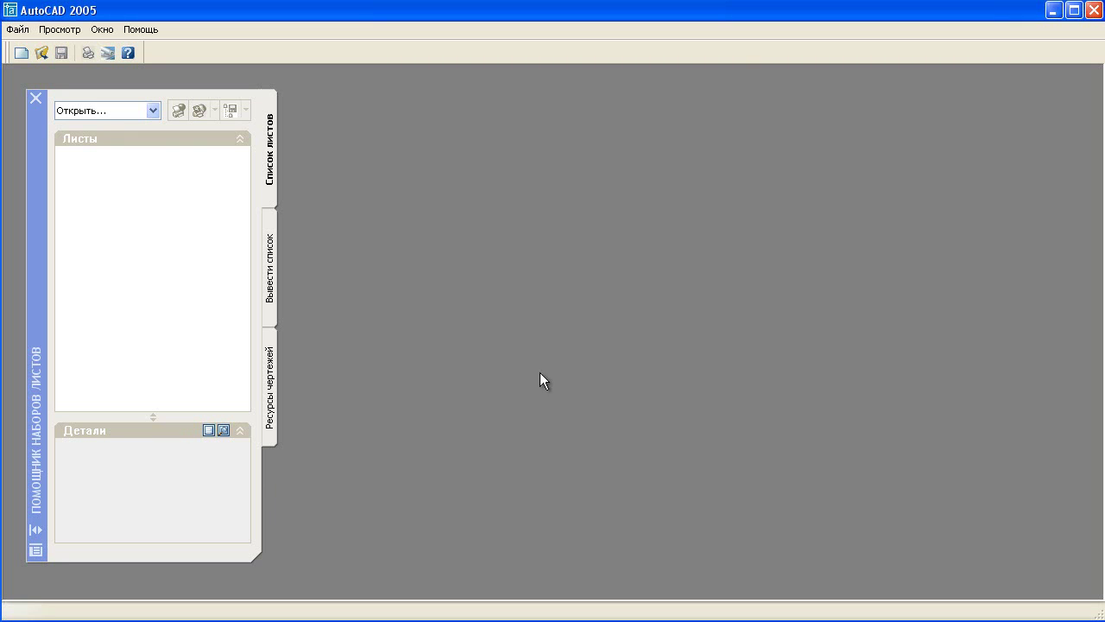
# Step: Load the Секции Д1 Д2 sheet set and open sheet 3 under Планы > планы строительные
pyautogui.click(151, 111)
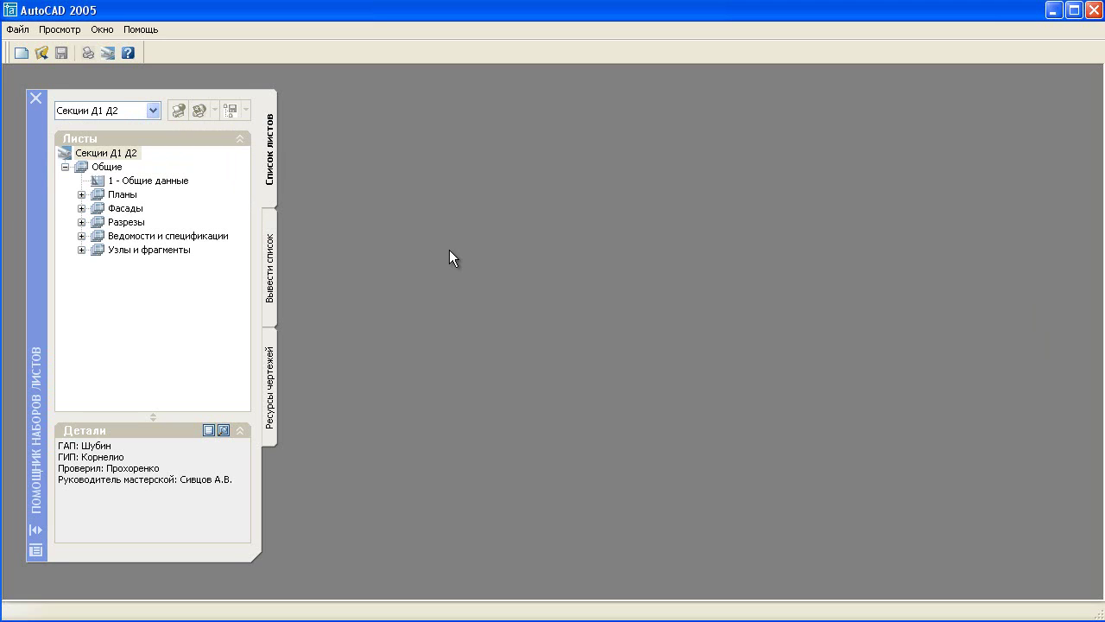
pyautogui.click(81, 194)
pyautogui.click(98, 209)
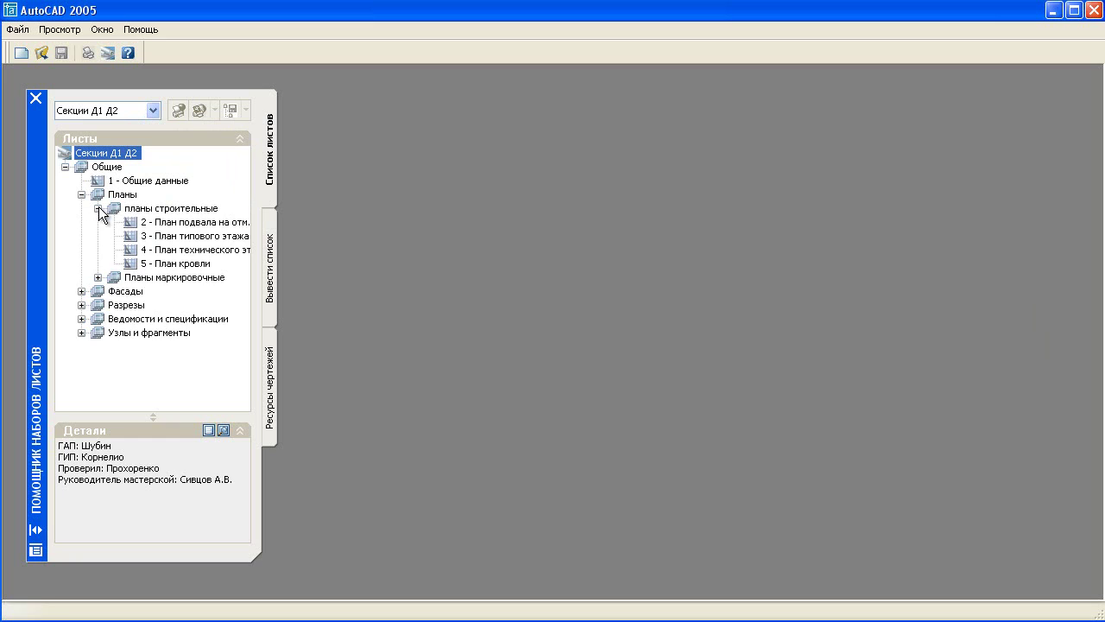
pyautogui.doubleClick(171, 242)
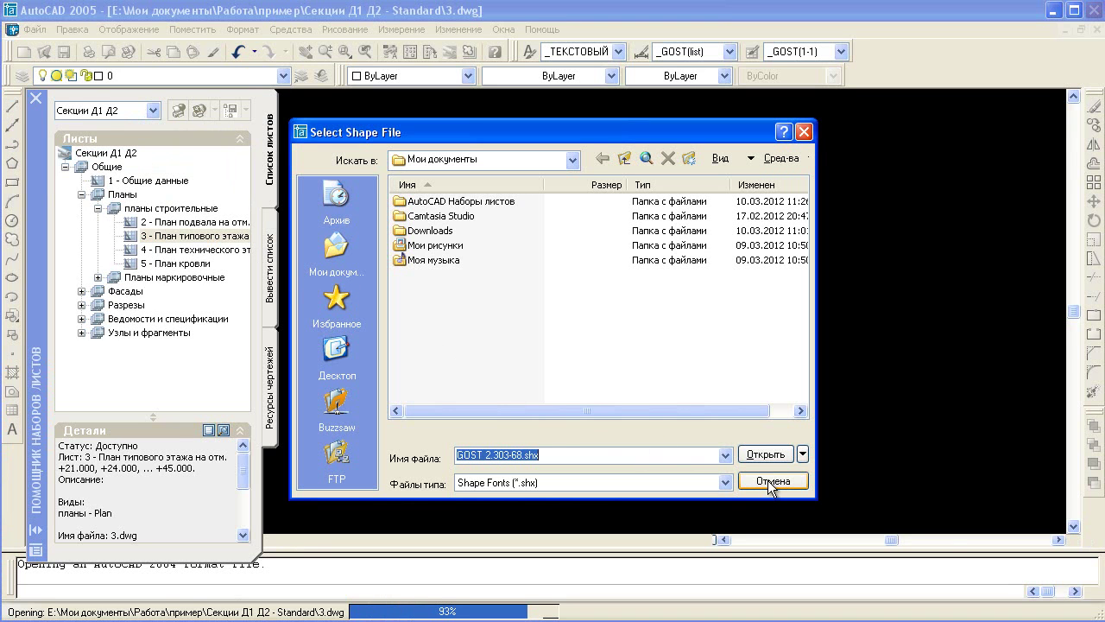
# Step: Dismiss the missing shape file and proxy information prompts, then zoom around the whole floor plan
pyautogui.click(771, 482)
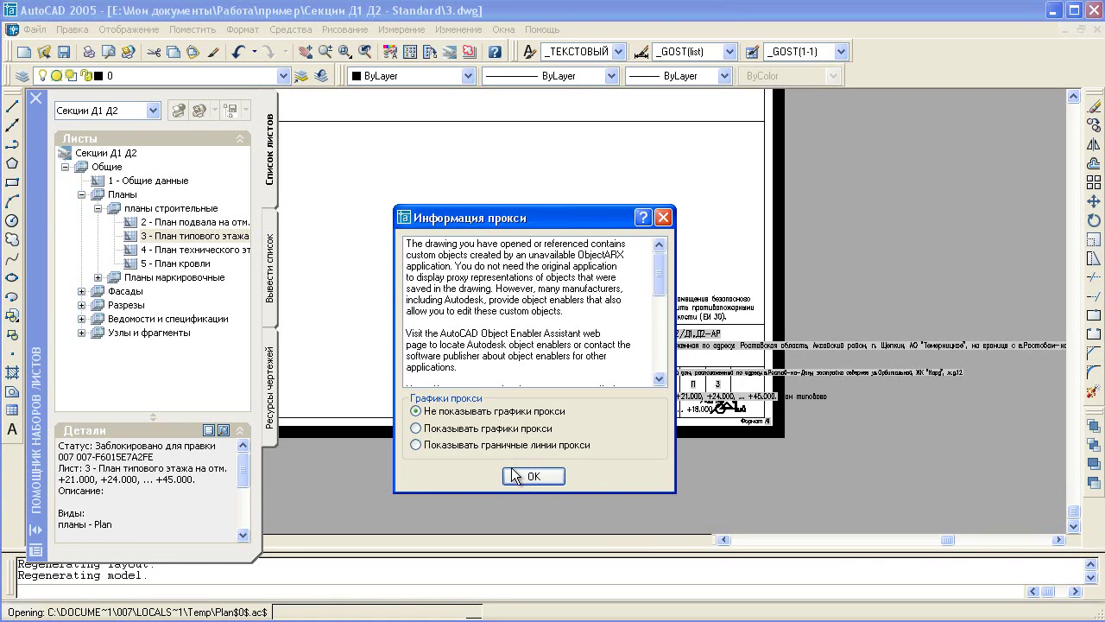
pyautogui.click(529, 475)
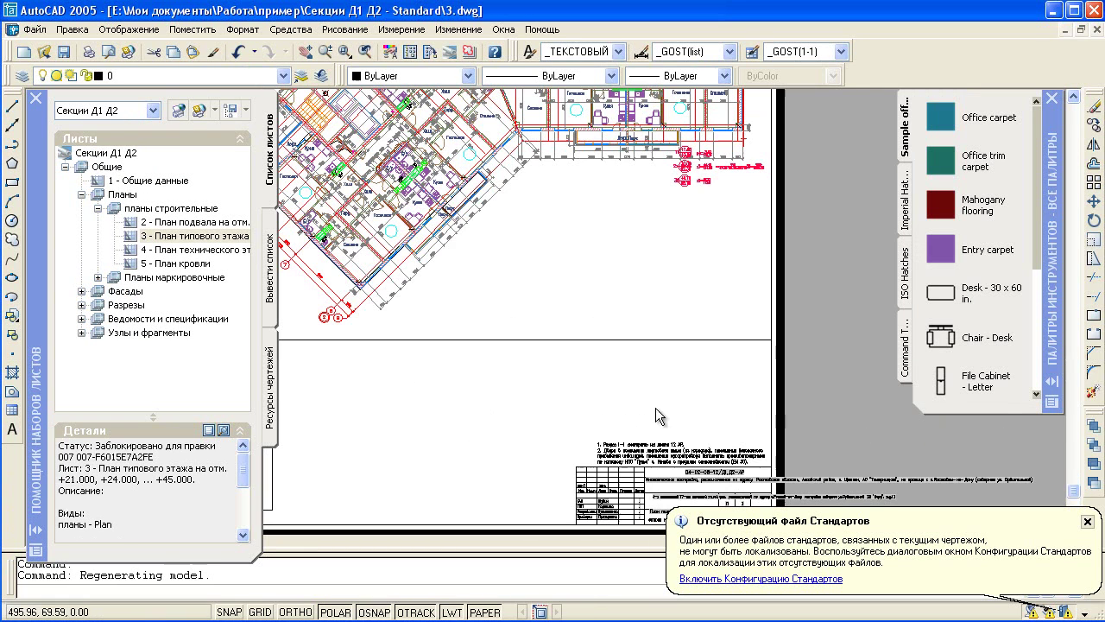
pyautogui.moveTo(582, 291); pyautogui.dragTo(600, 382, button='middle')
pyautogui.scroll(-3, 592, 316)
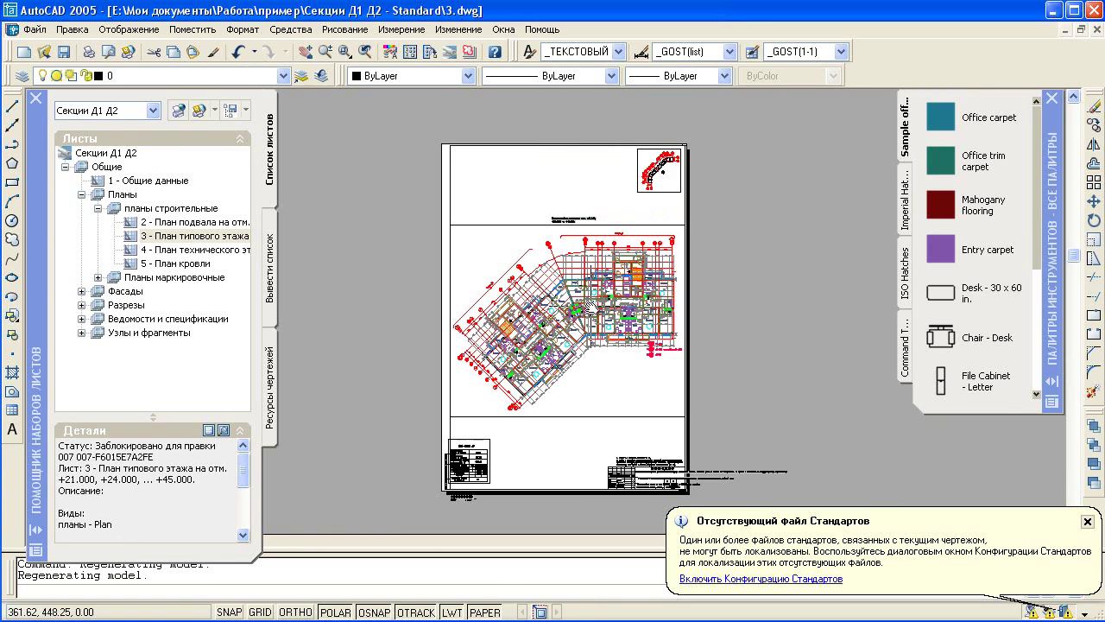
pyautogui.scroll(-2, 583, 289)
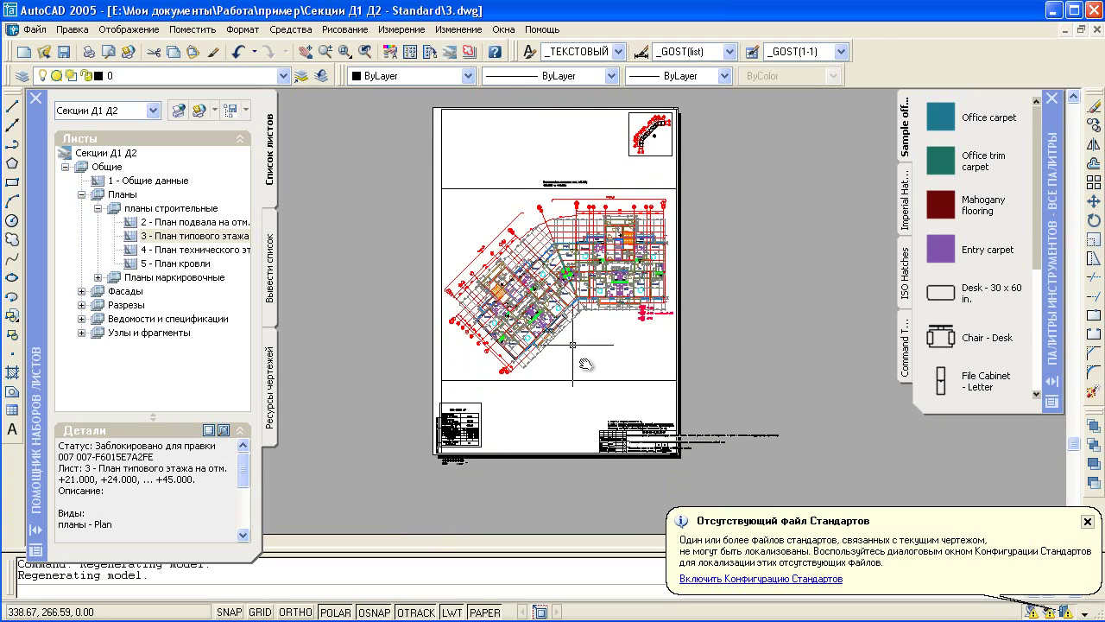
pyautogui.scroll(2, 583, 354)
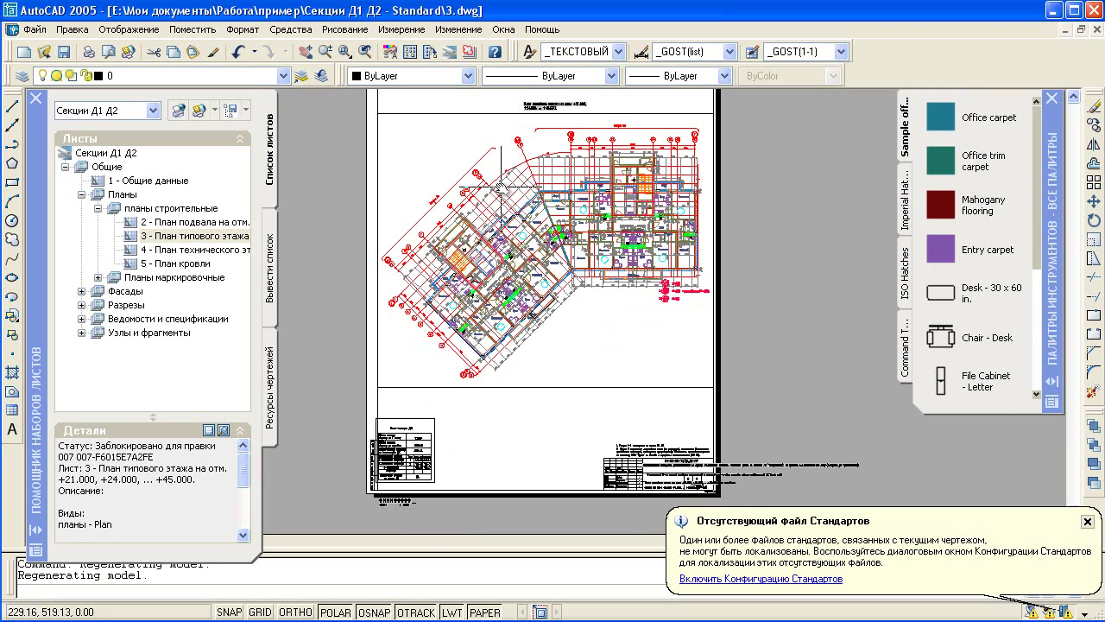
pyautogui.scroll(1, 518, 199)
pyautogui.scroll(1, 544, 197)
pyautogui.scroll(3, 548, 197)
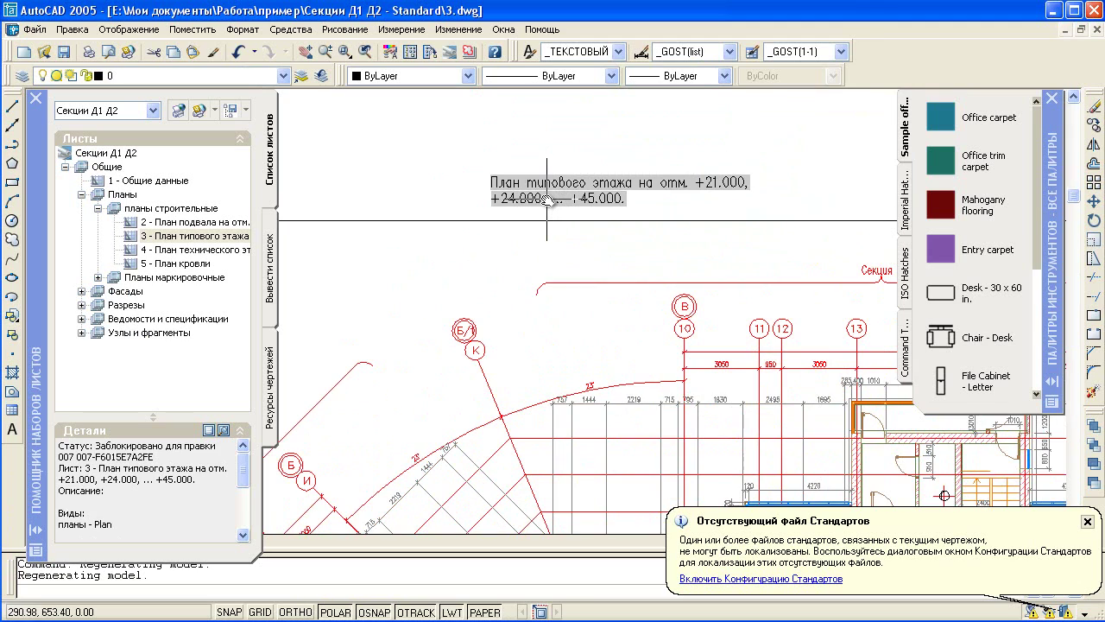
# Step: Close the reappearing proxy information notice and keep zooming over the typical floor plan
pyautogui.click(525, 321)
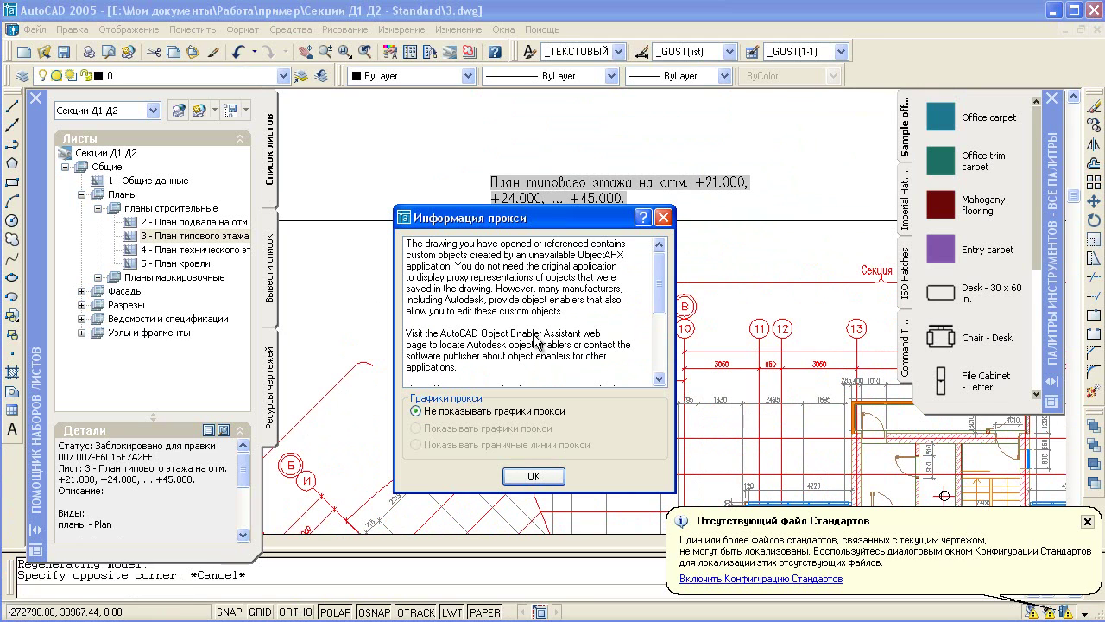
pyautogui.click(534, 476)
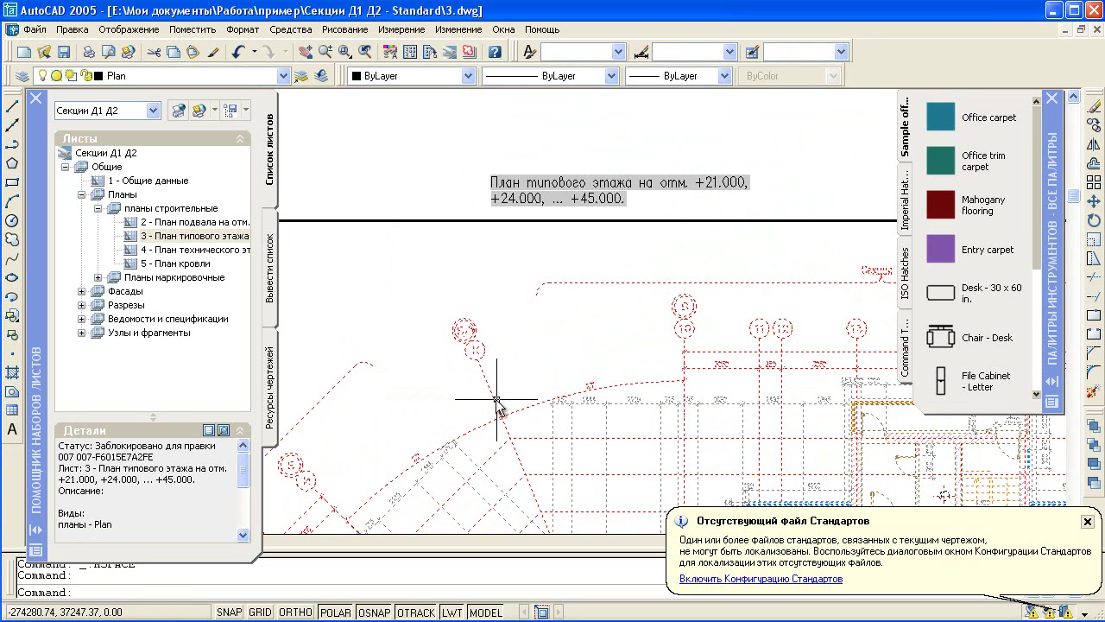
pyautogui.scroll(-2, 484, 389)
pyautogui.scroll(-2, 518, 383)
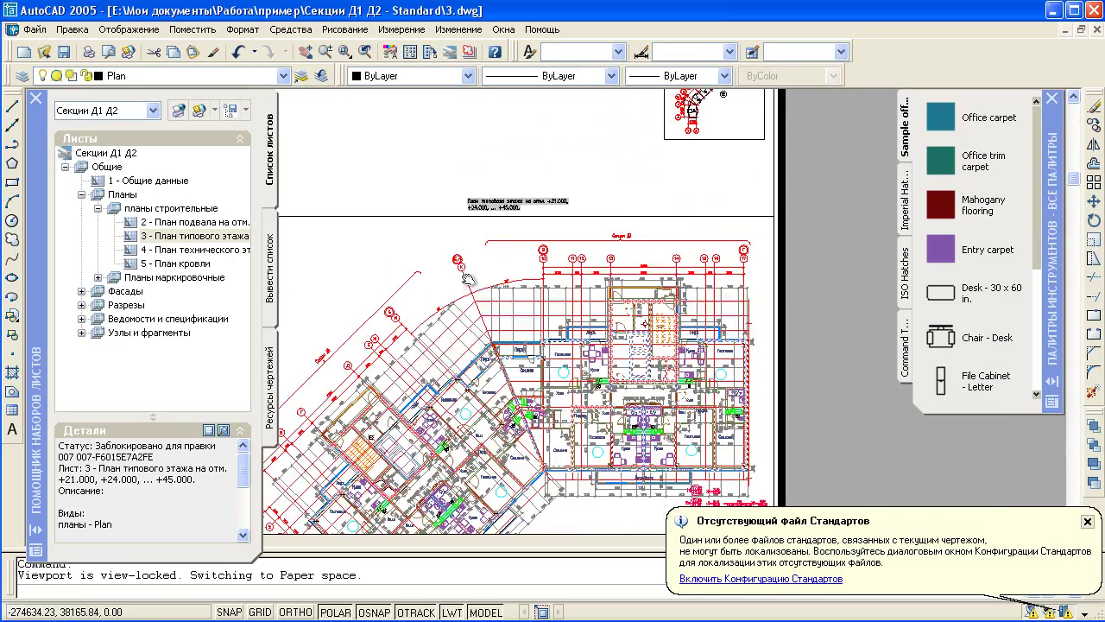
pyautogui.scroll(-2, 524, 382)
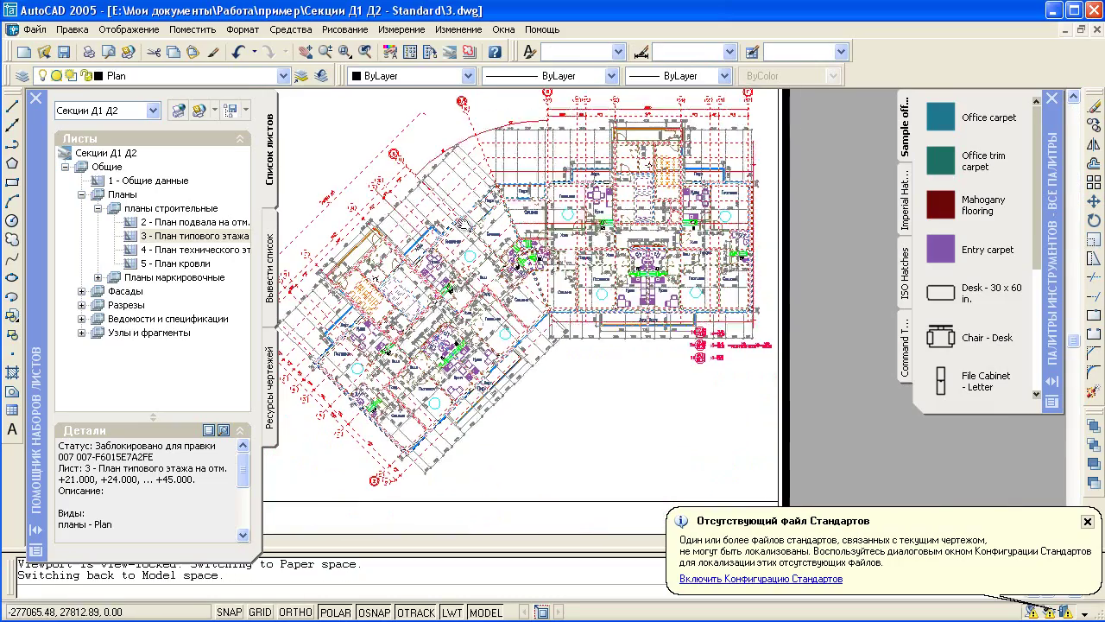
pyautogui.scroll(2, 779, 403)
# Step: Switch from the viewport to paper space and look over the sheet's title block
pyautogui.doubleClick(813, 389)
pyautogui.moveTo(777, 456); pyautogui.dragTo(696, 197, button='middle')
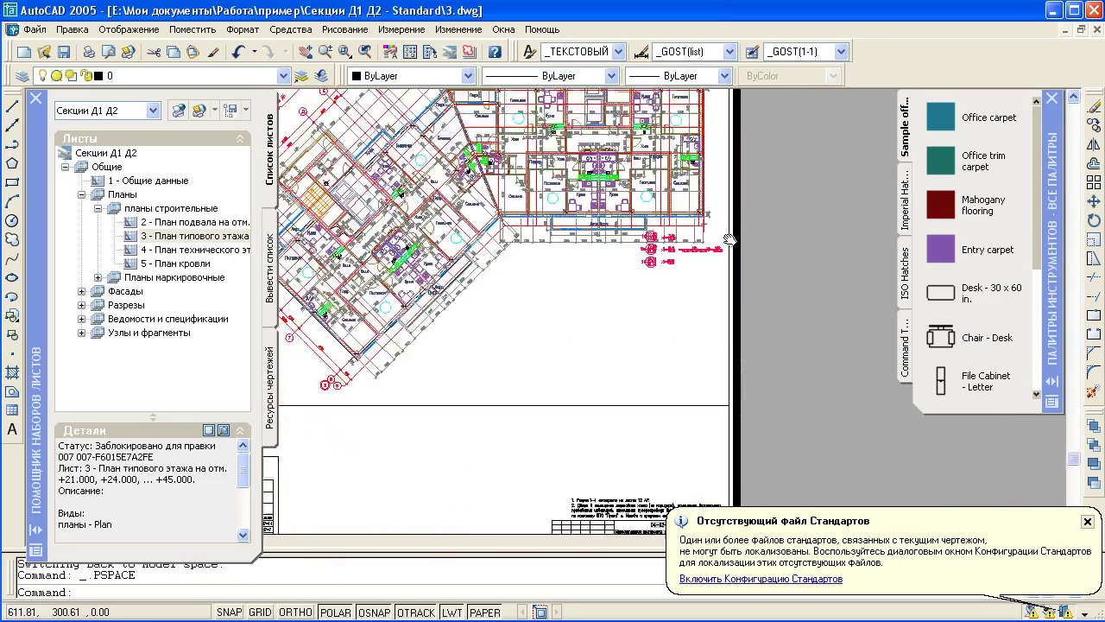
pyautogui.scroll(3, 621, 380)
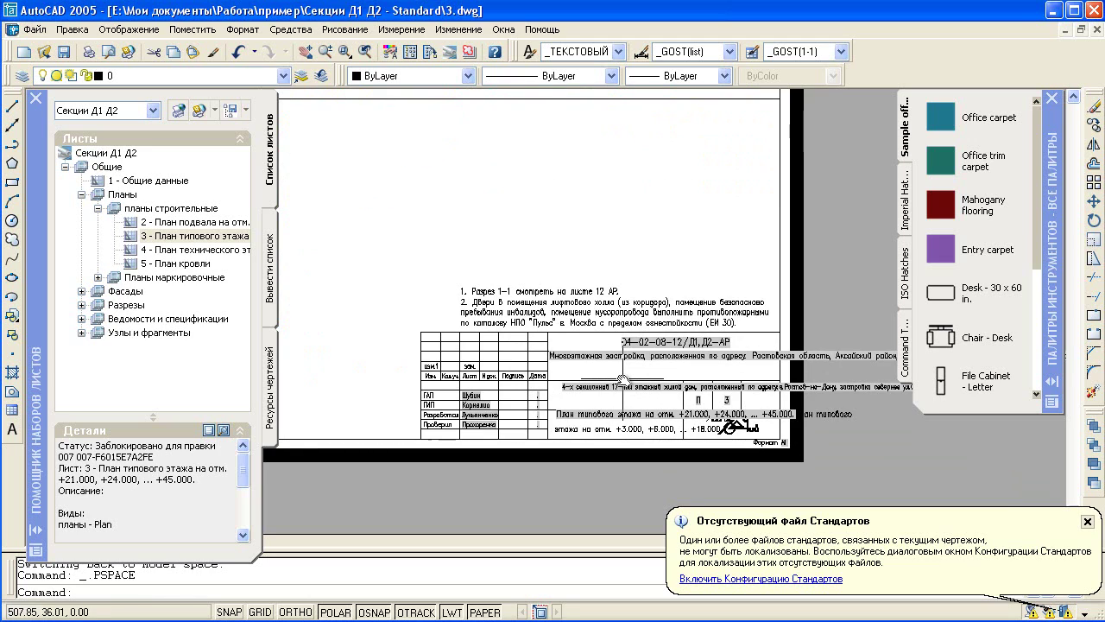
pyautogui.scroll(-3, 622, 380)
pyautogui.scroll(4, 496, 290)
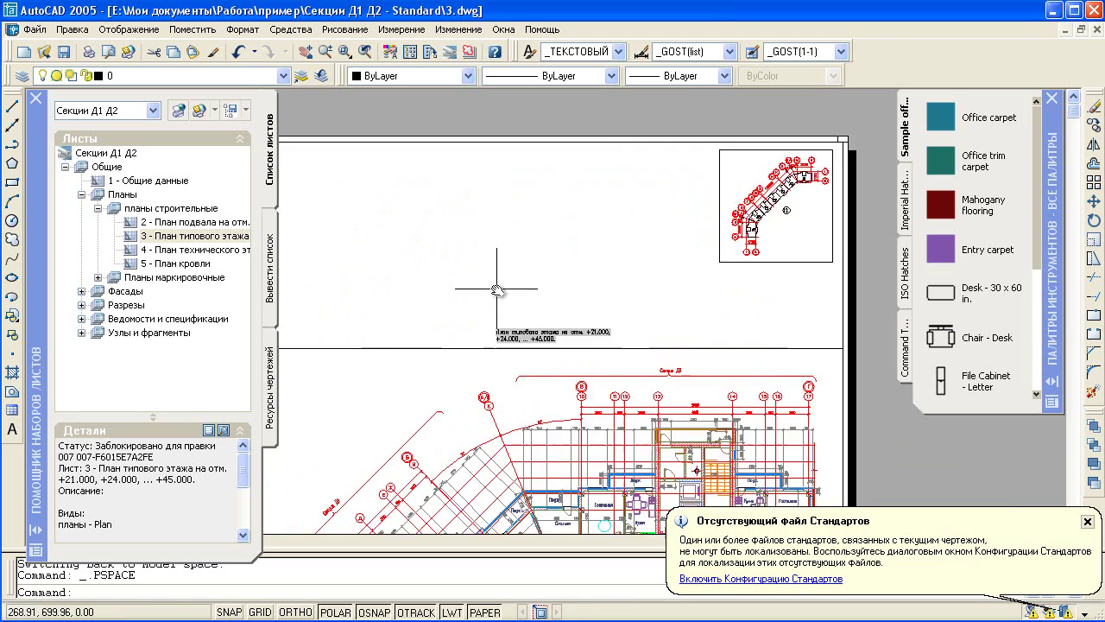
pyautogui.scroll(4, 496, 289)
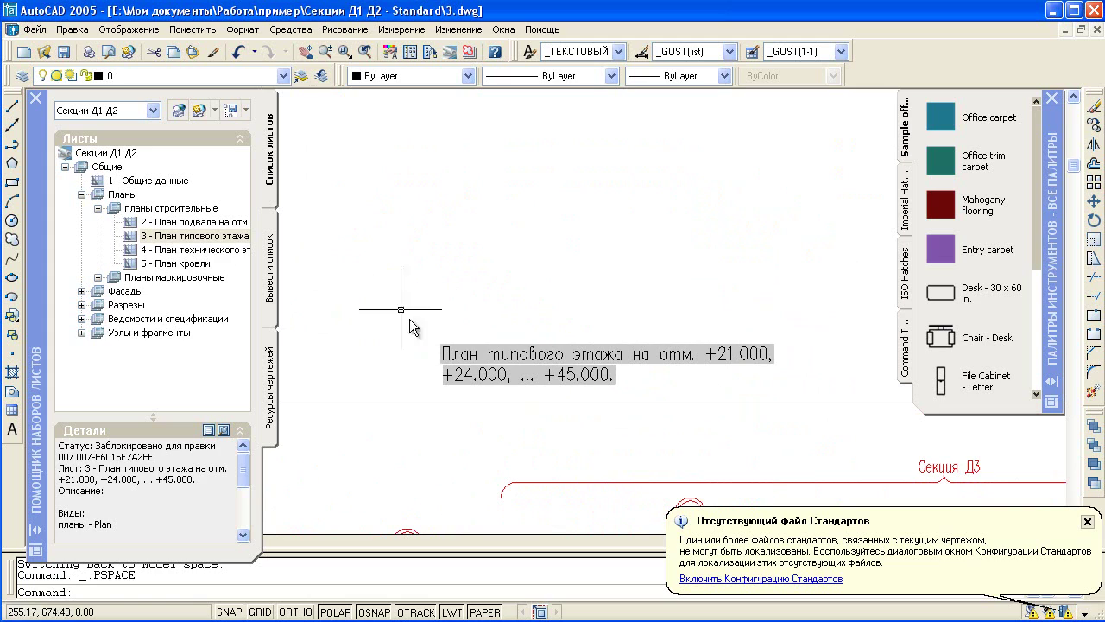
pyautogui.rightClick(121, 154)
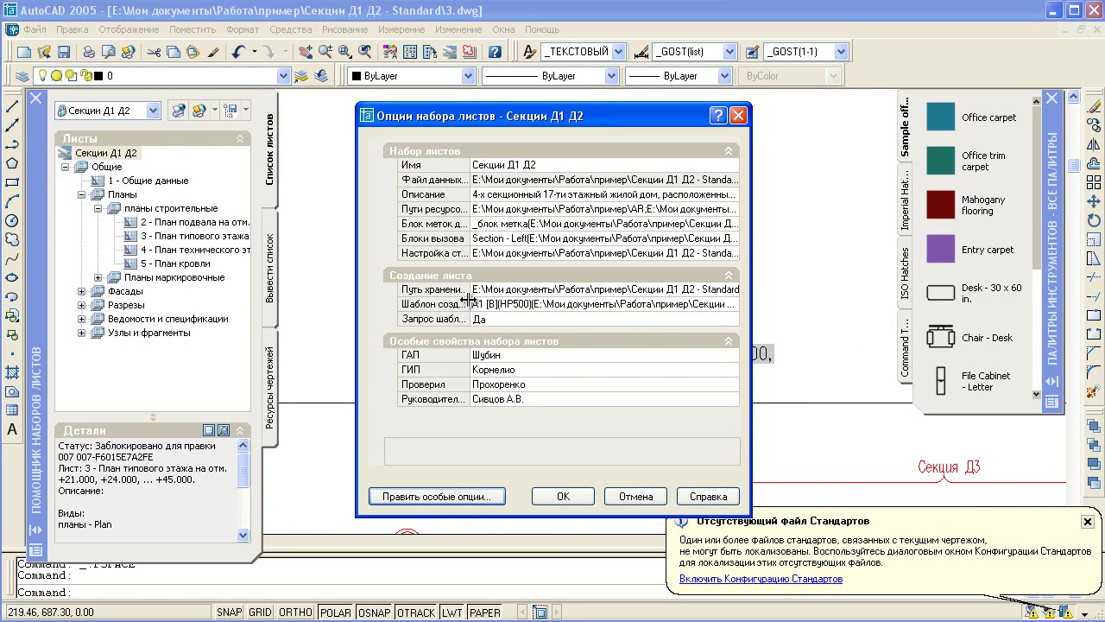
pyautogui.click(738, 114)
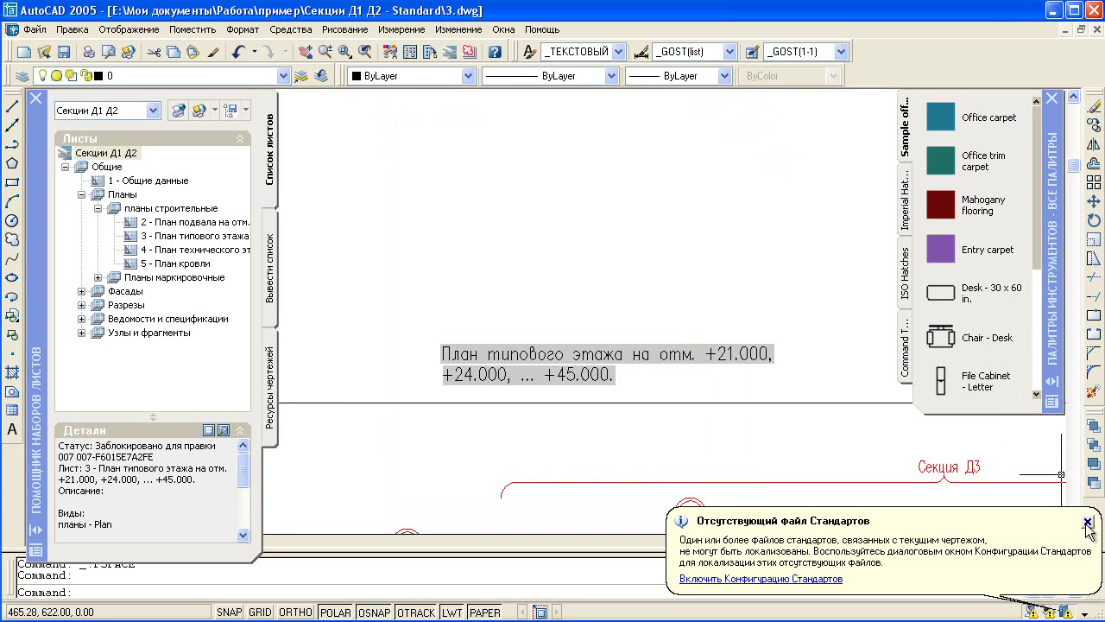
# Step: Expand Фасады and open sheet 9 - Фасад 57-41, skipping the shape file and proxy prompts
pyautogui.moveTo(838, 444); pyautogui.dragTo(727, 266, button='middle')
pyautogui.scroll(-5, 717, 272)
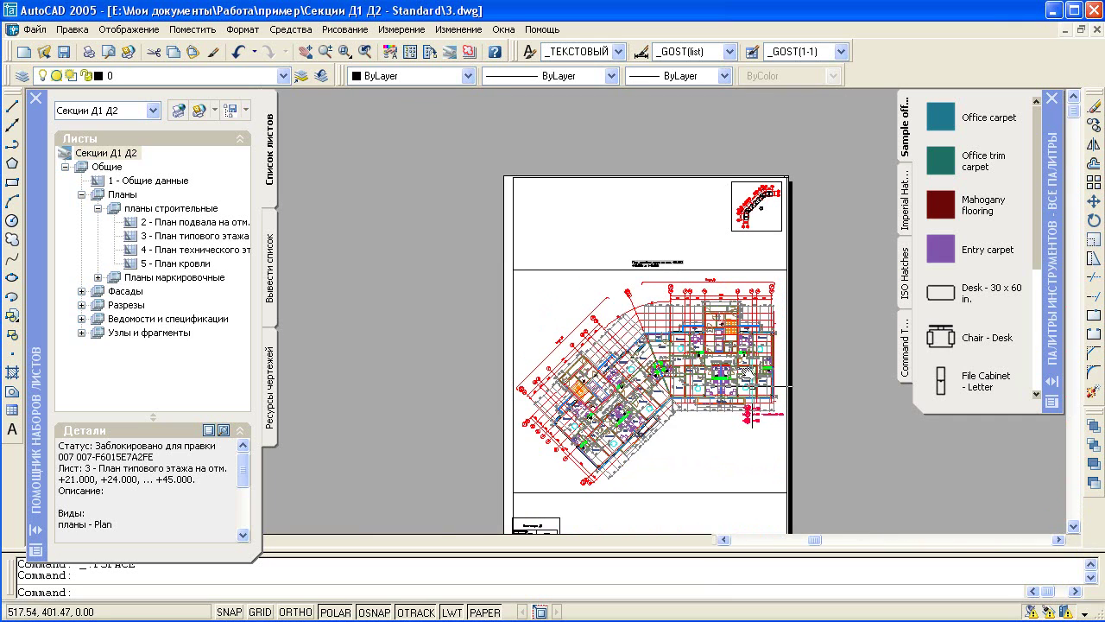
pyautogui.moveTo(741, 362); pyautogui.dragTo(723, 305, button='middle')
pyautogui.click(81, 291)
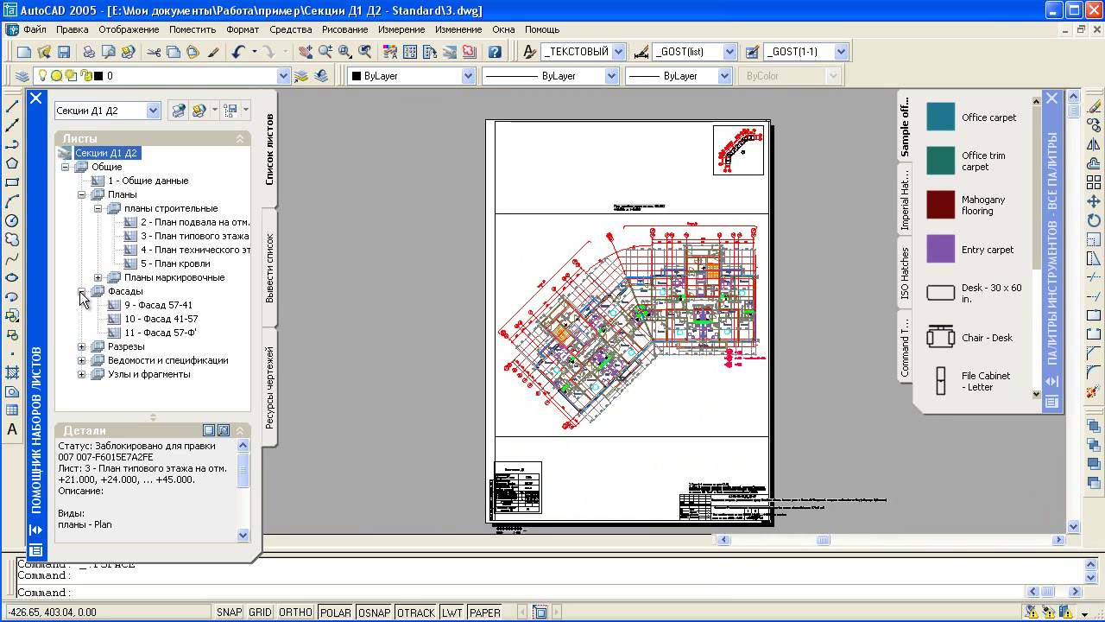
pyautogui.doubleClick(160, 305)
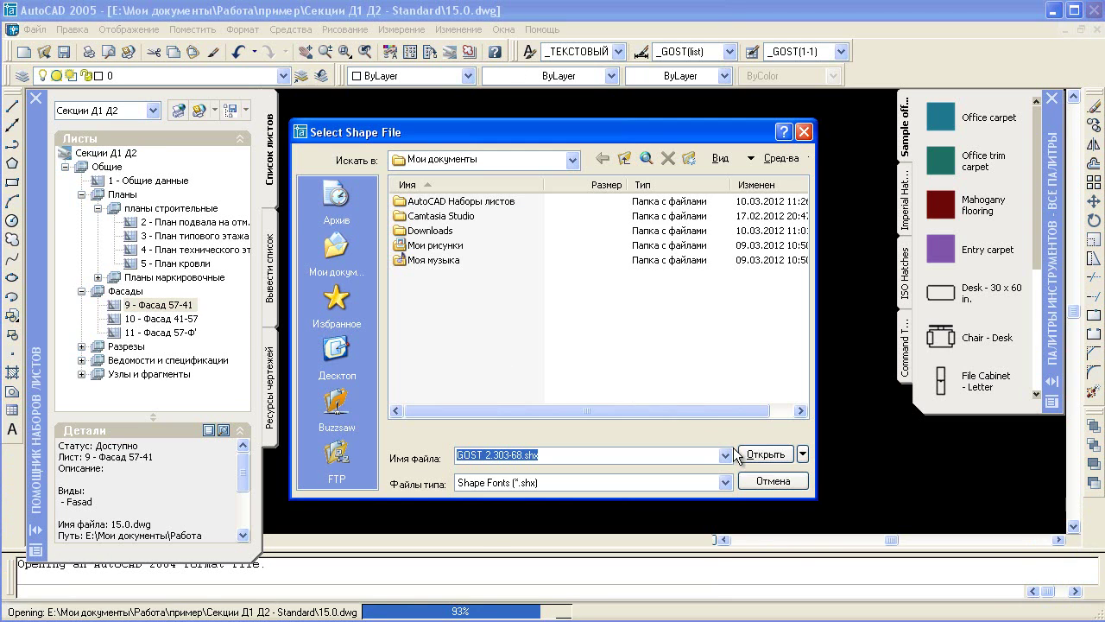
pyautogui.click(751, 481)
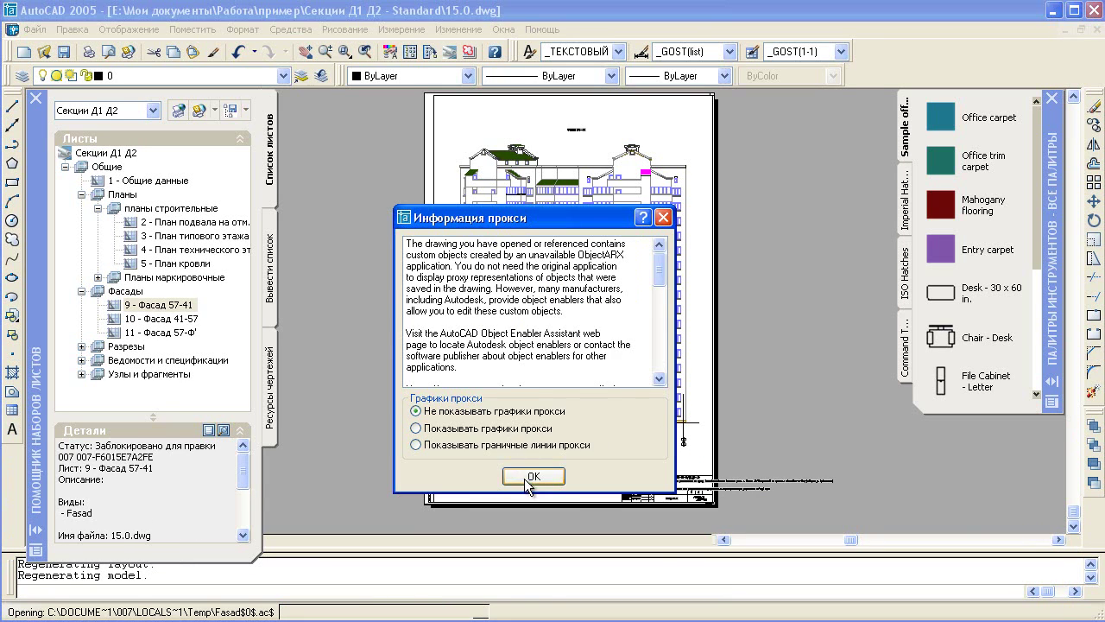
pyautogui.press('Return')
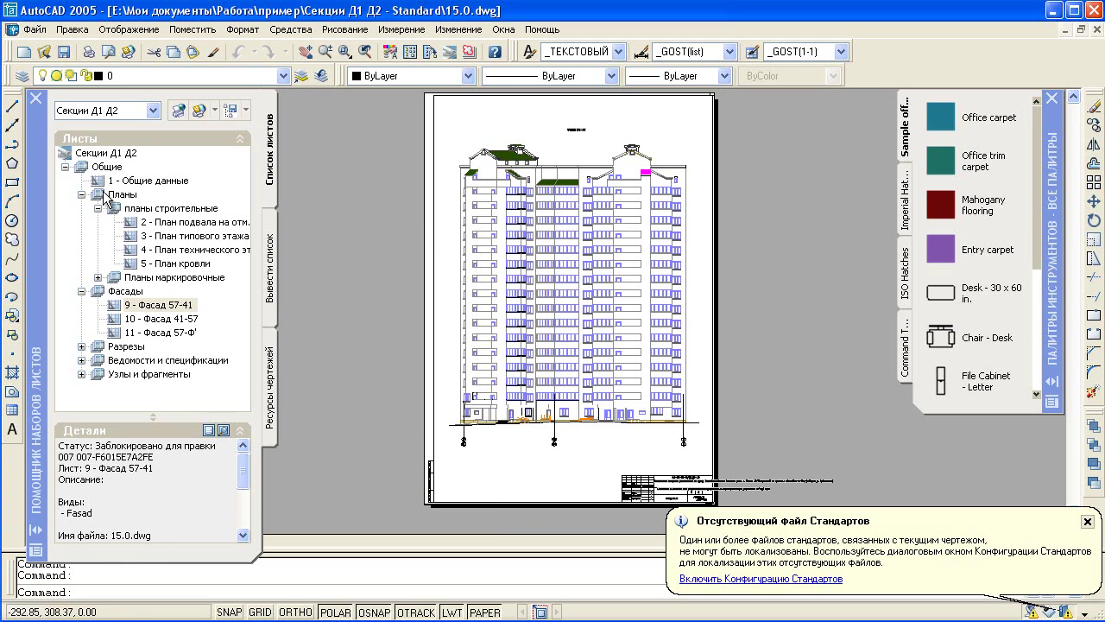
pyautogui.click(125, 184)
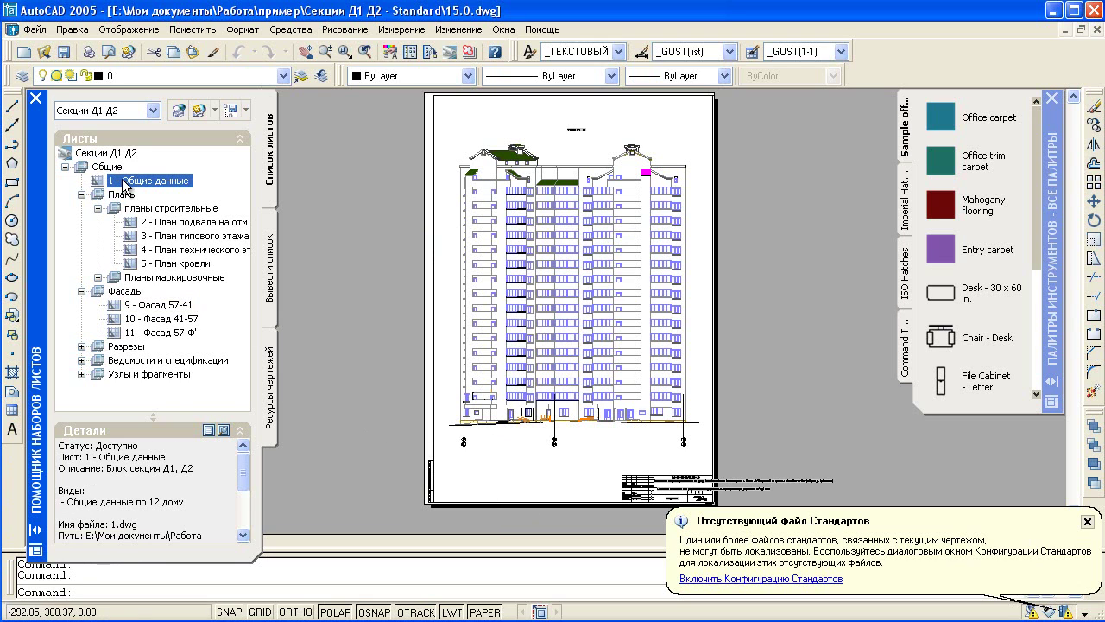
# Step: Open sheet 1 - Общие данные, skip the shape file and proxy prompts, and zoom in
pyautogui.doubleClick(125, 184)
pyautogui.click(771, 481)
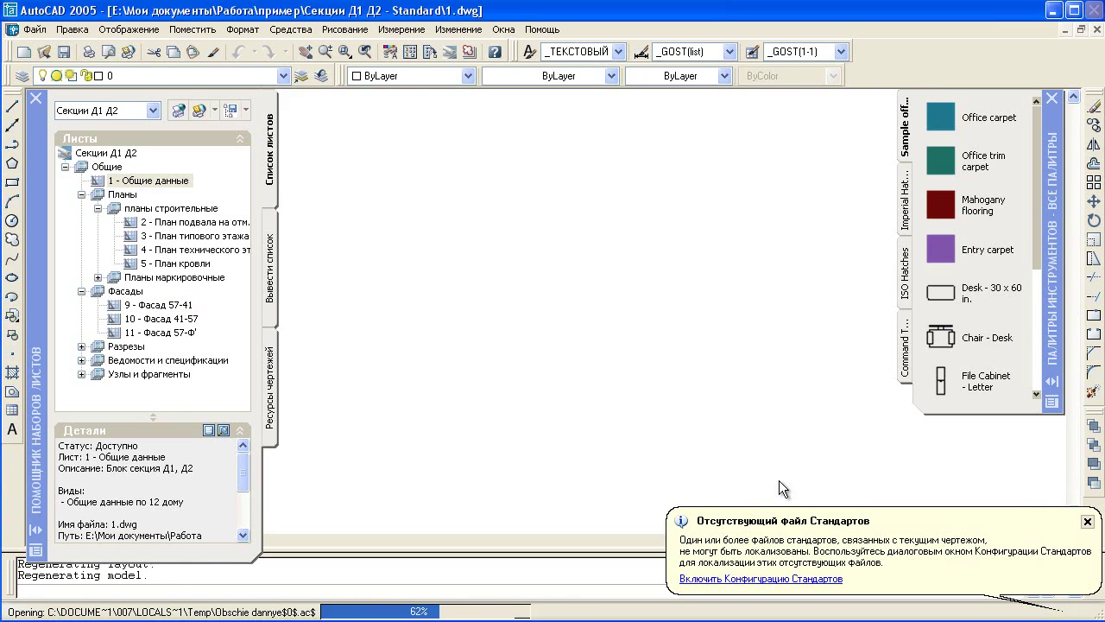
pyautogui.click(533, 479)
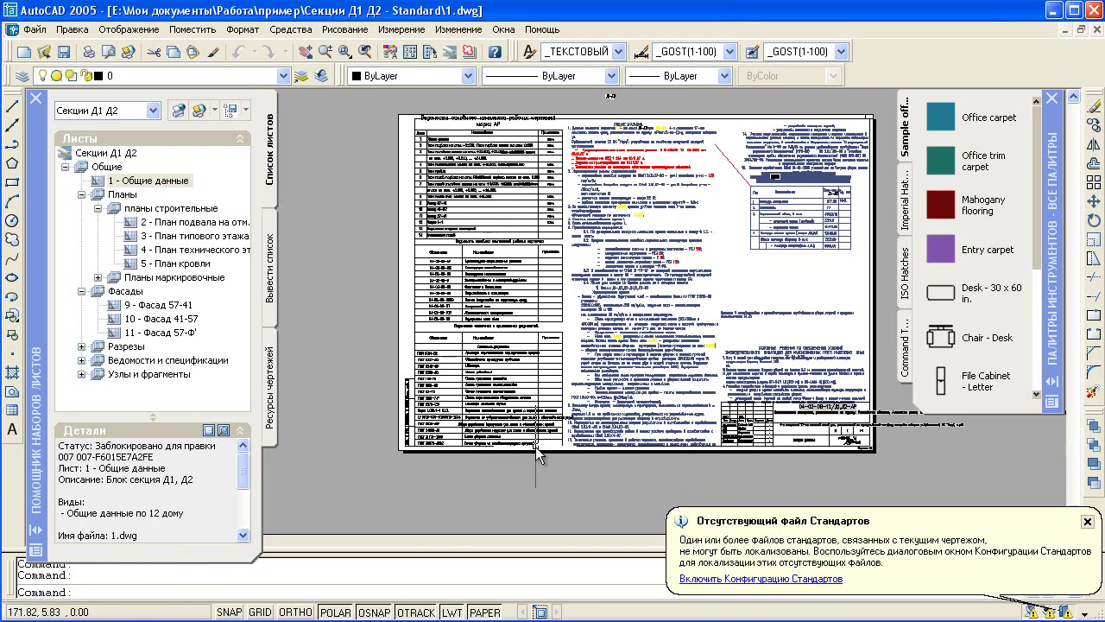
pyautogui.moveTo(604, 246); pyautogui.dragTo(618, 367, button='middle')
pyautogui.scroll(2, 462, 333)
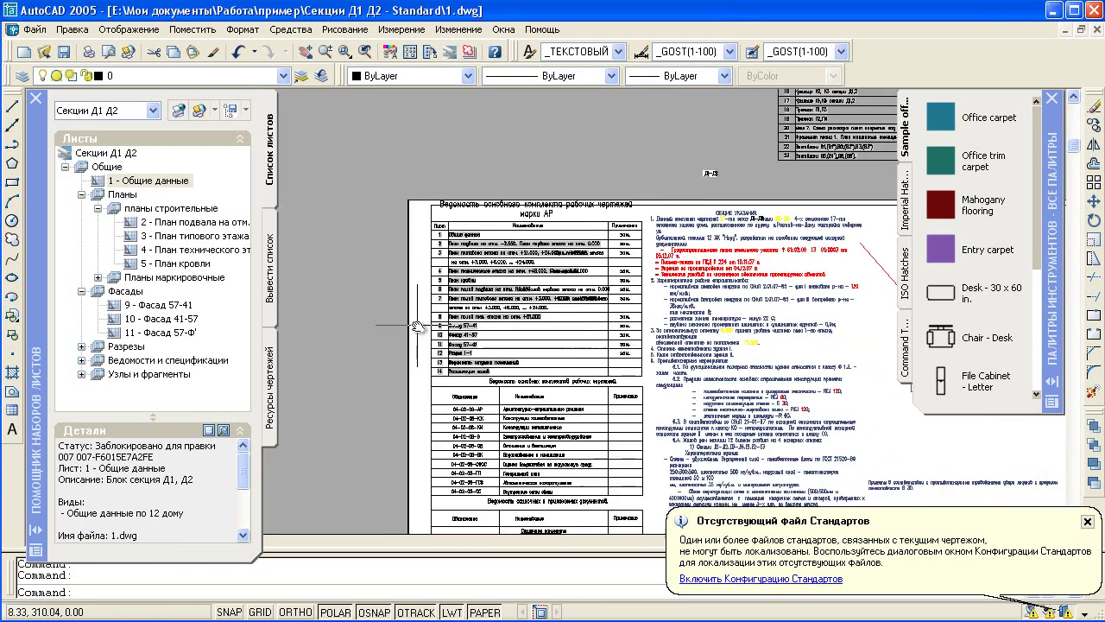
pyautogui.scroll(2, 467, 328)
pyautogui.scroll(2, 468, 307)
pyautogui.scroll(1, 488, 321)
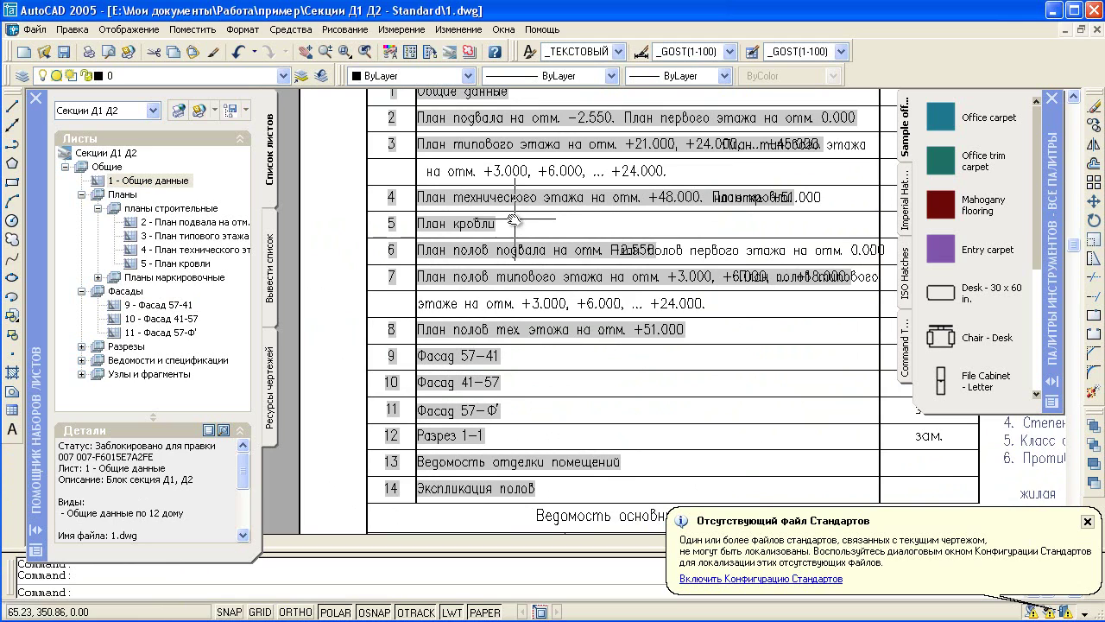
# Step: Bring up the sheet set's context menu without choosing, then select and inspect the sheet list table
pyautogui.rightClick(103, 153)
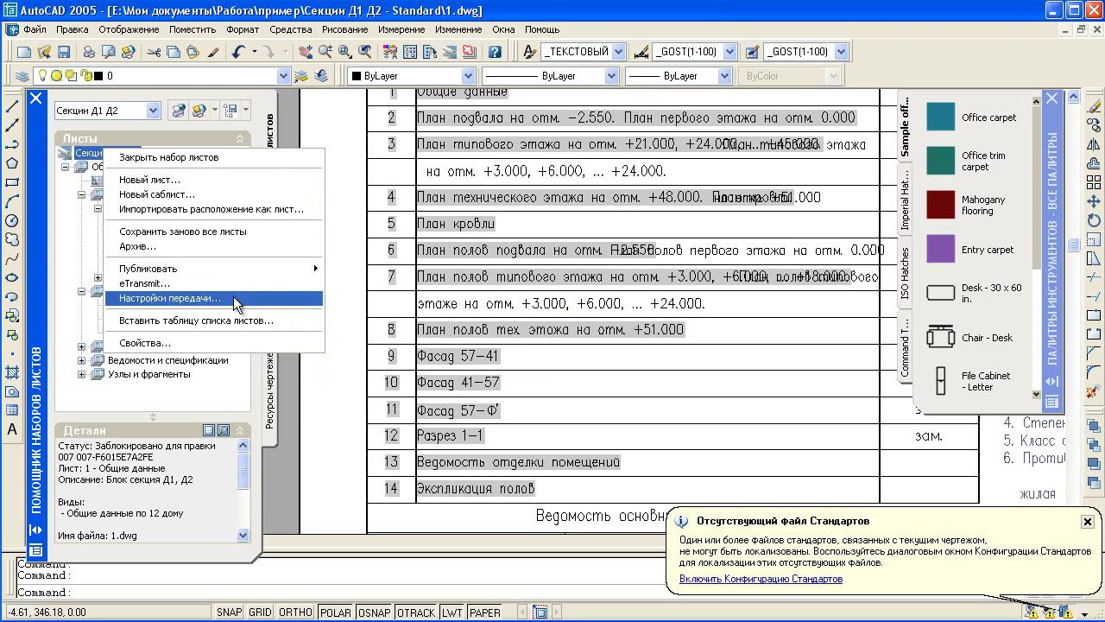
pyautogui.click(293, 367)
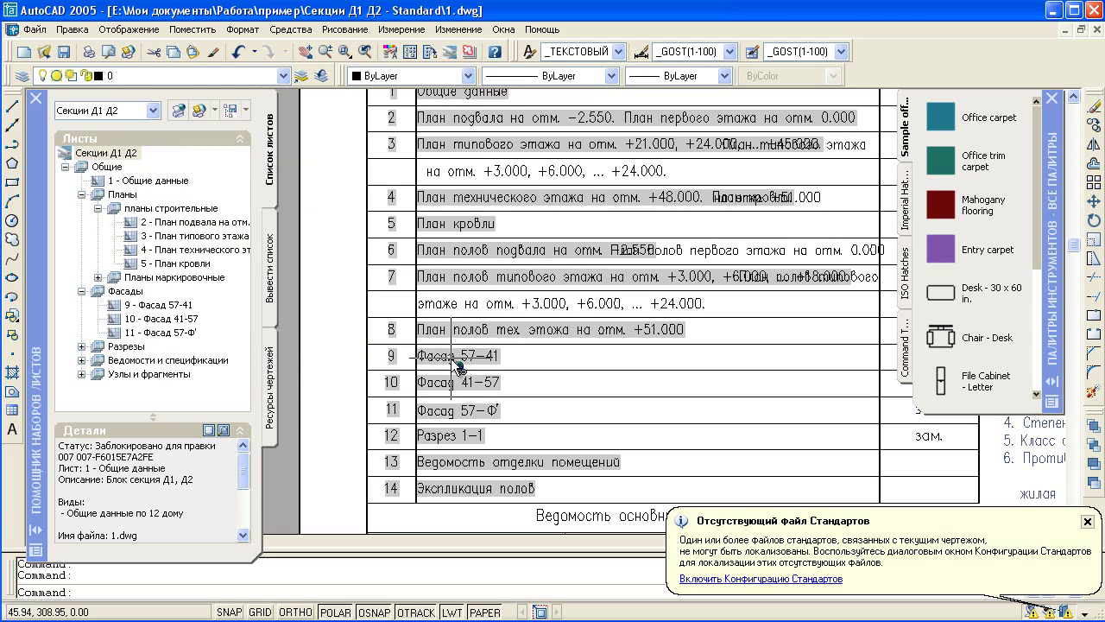
pyautogui.press('Escape')
pyautogui.click(473, 364)
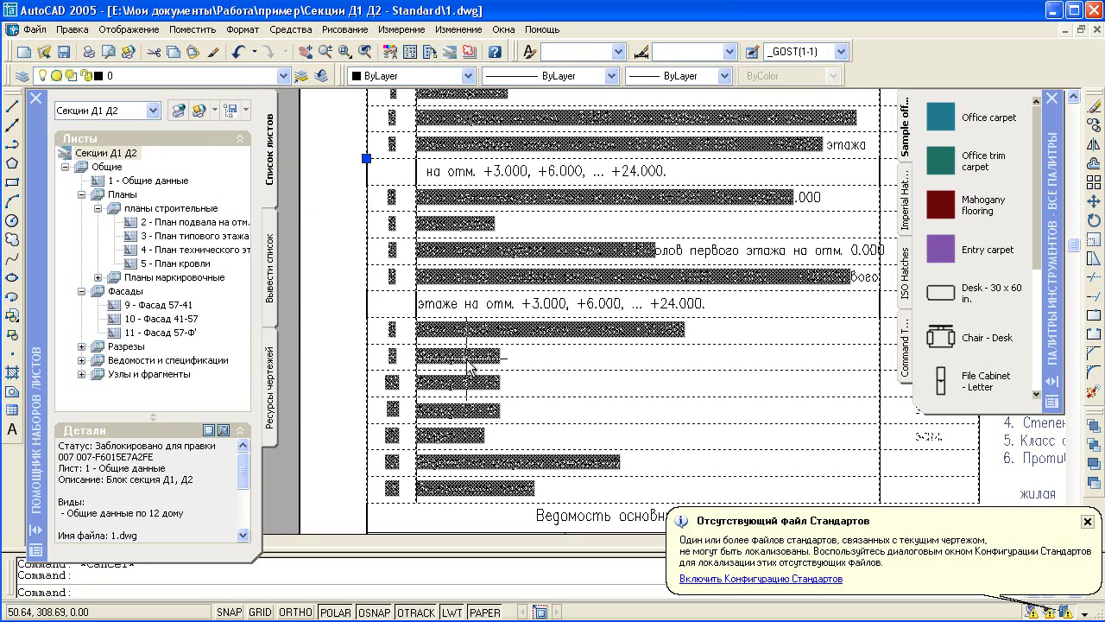
pyautogui.press('Escape')
pyautogui.scroll(-3, 527, 341)
pyautogui.scroll(-3, 536, 339)
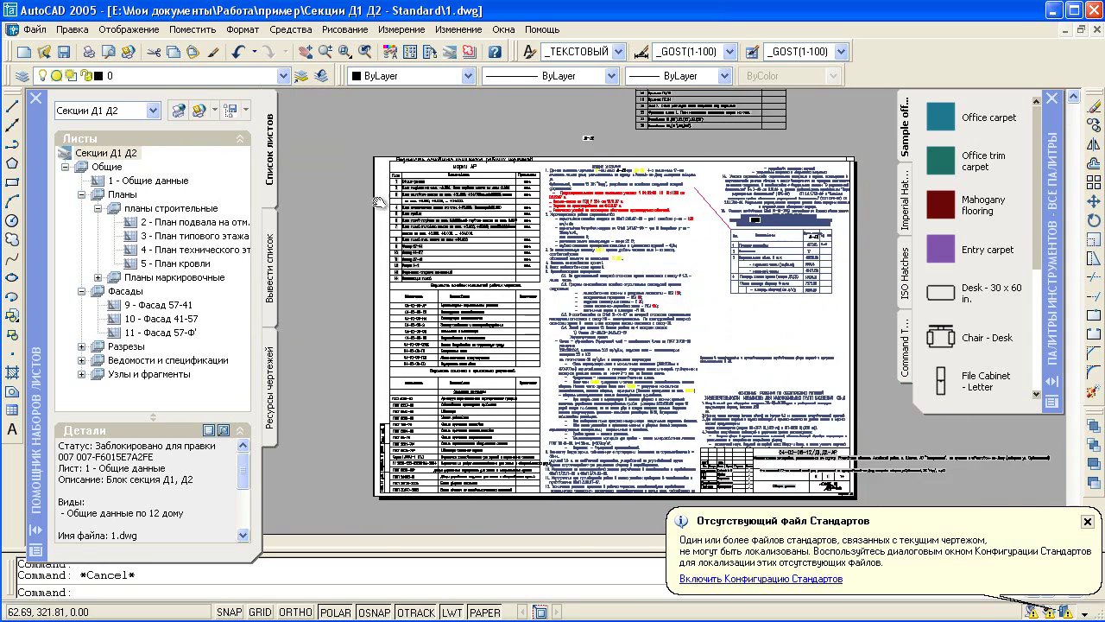
pyautogui.scroll(2, 641, 343)
pyautogui.scroll(1, 645, 379)
pyautogui.scroll(2, 645, 378)
pyautogui.scroll(1, 597, 377)
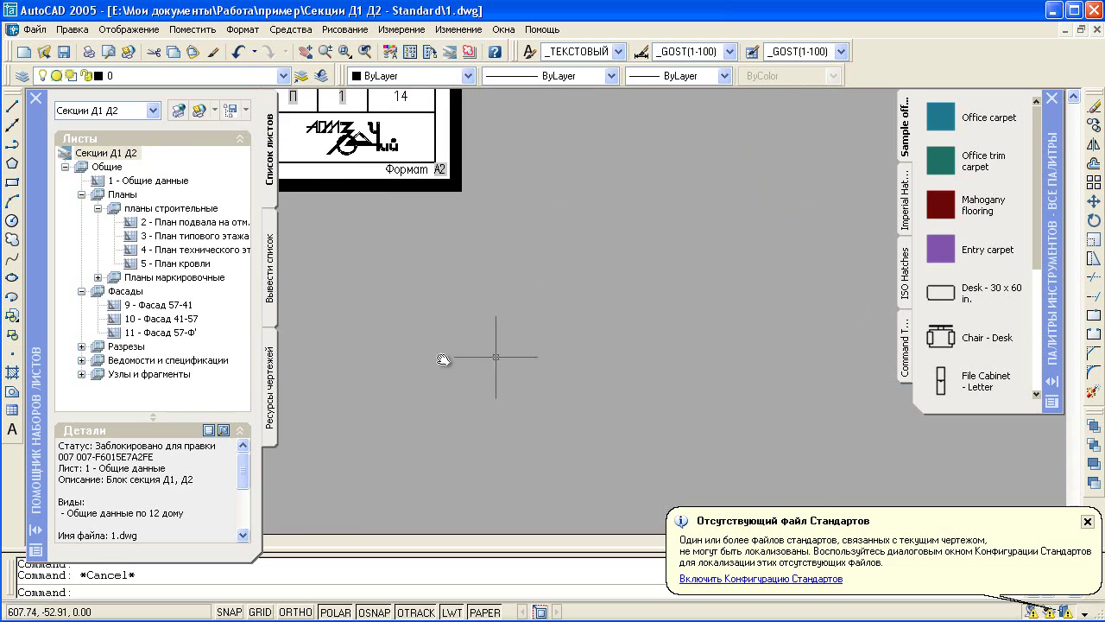
# Step: Insert a five-column, one-row table in empty space below the sheet
pyautogui.click(14, 413)
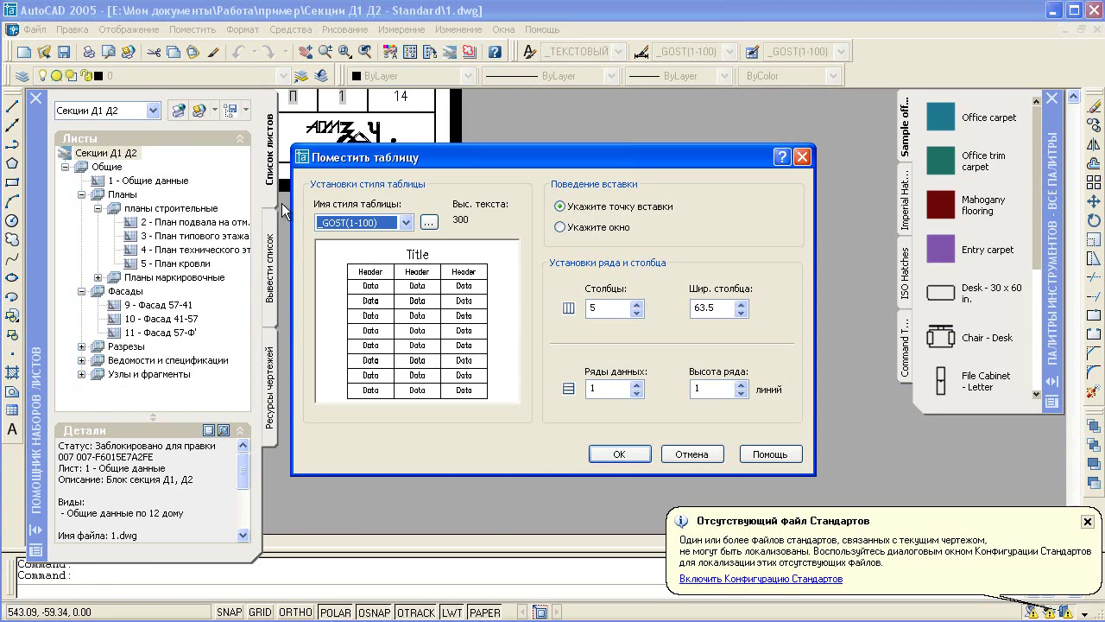
pyautogui.click(606, 453)
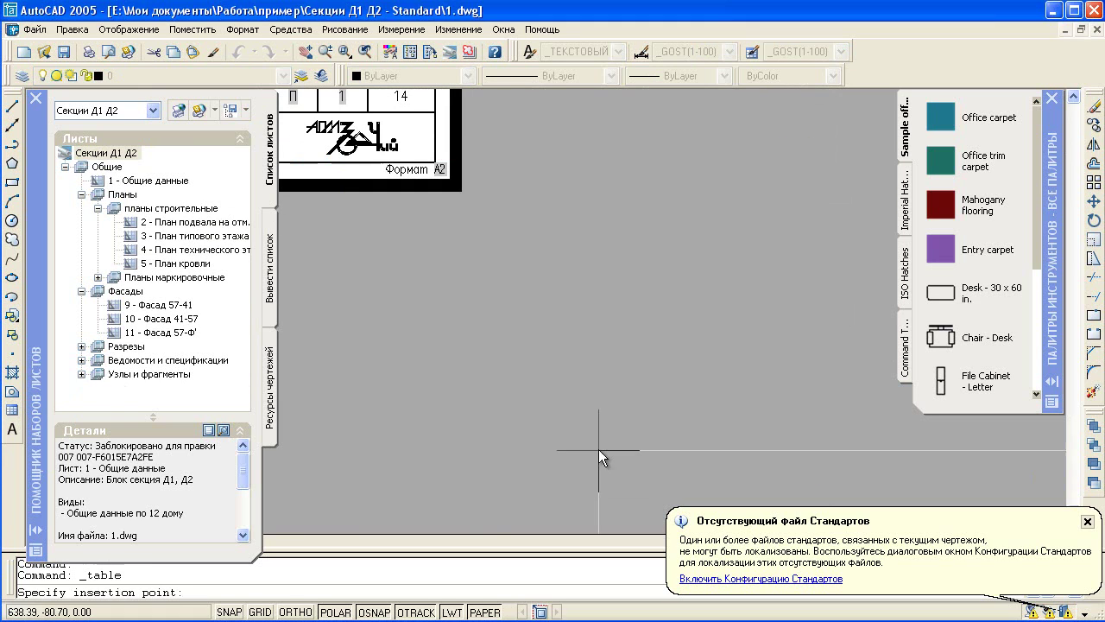
pyautogui.click(420, 300)
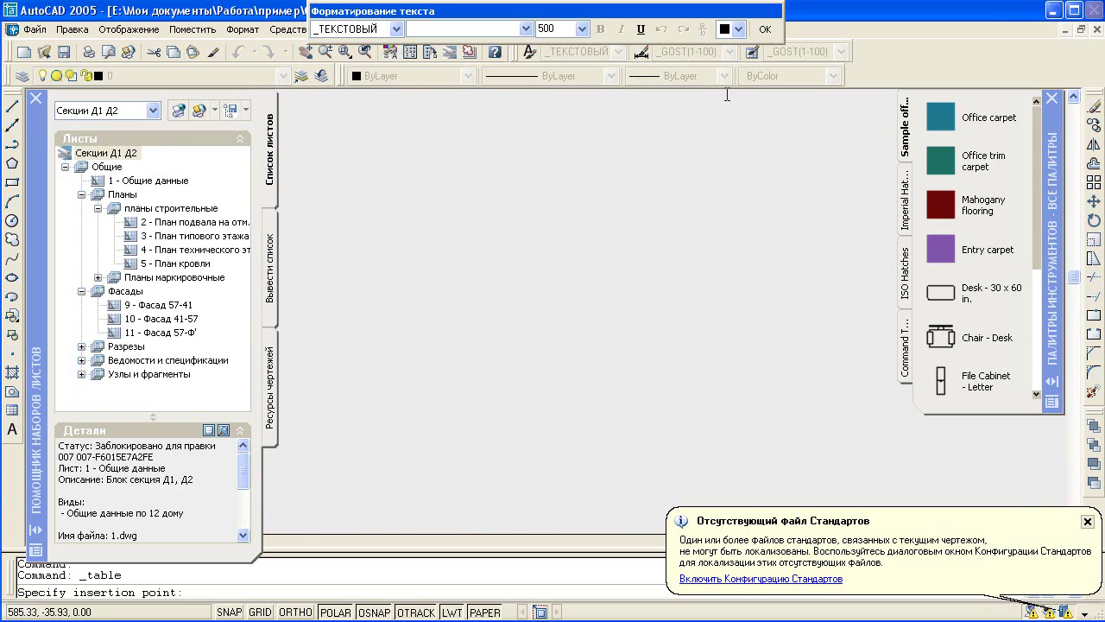
pyautogui.click(765, 29)
pyautogui.middleClick(678, 225)
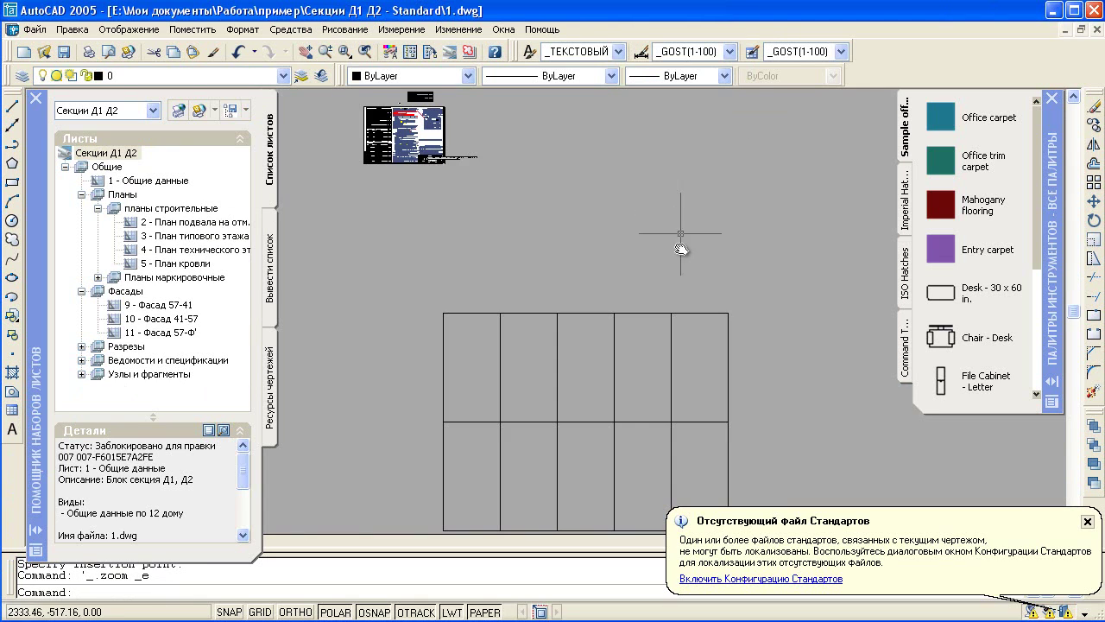
pyautogui.moveTo(677, 239); pyautogui.dragTo(656, 173, button='middle')
pyautogui.scroll(2, 605, 292)
# Step: Enter 1 and 2 into two adjacent cells of the table's second row
pyautogui.click(596, 294)
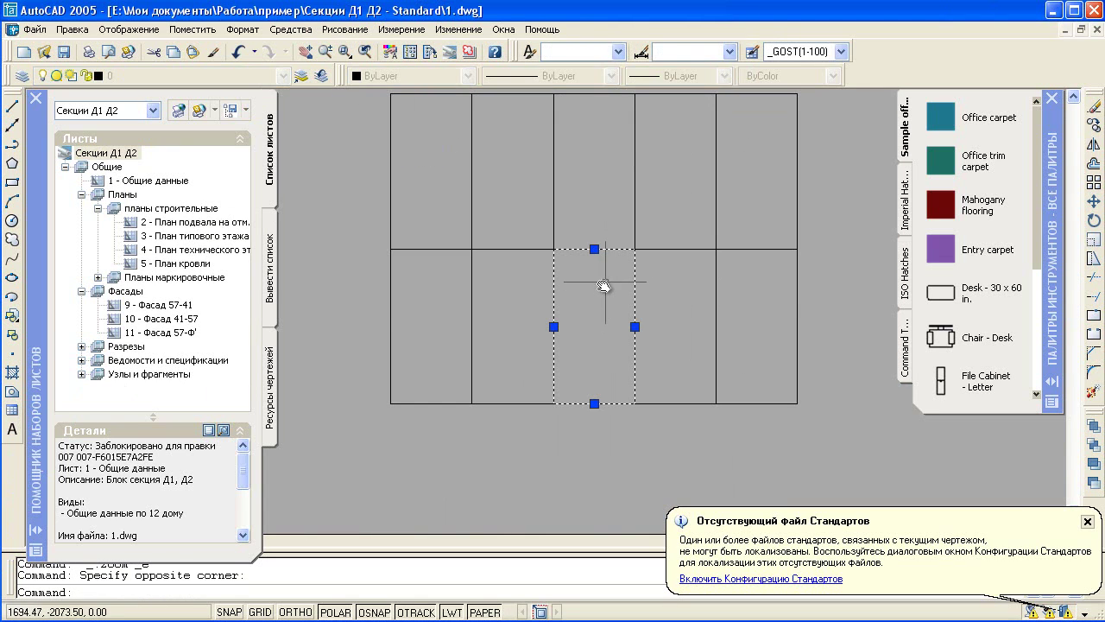
pyautogui.doubleClick(597, 288)
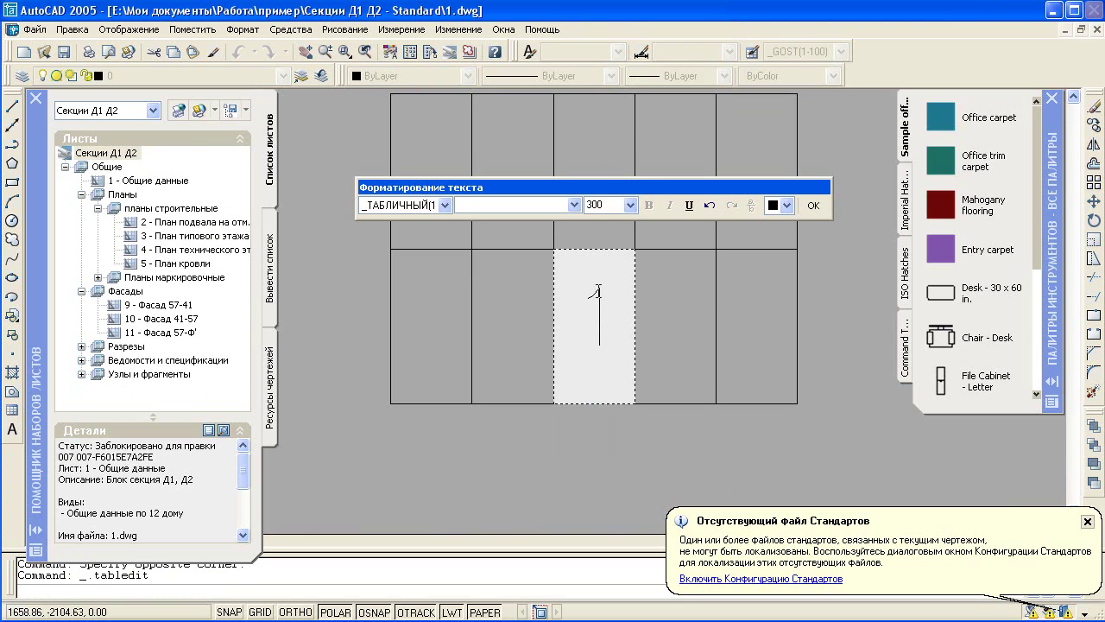
pyautogui.click(667, 316)
pyautogui.click(673, 316)
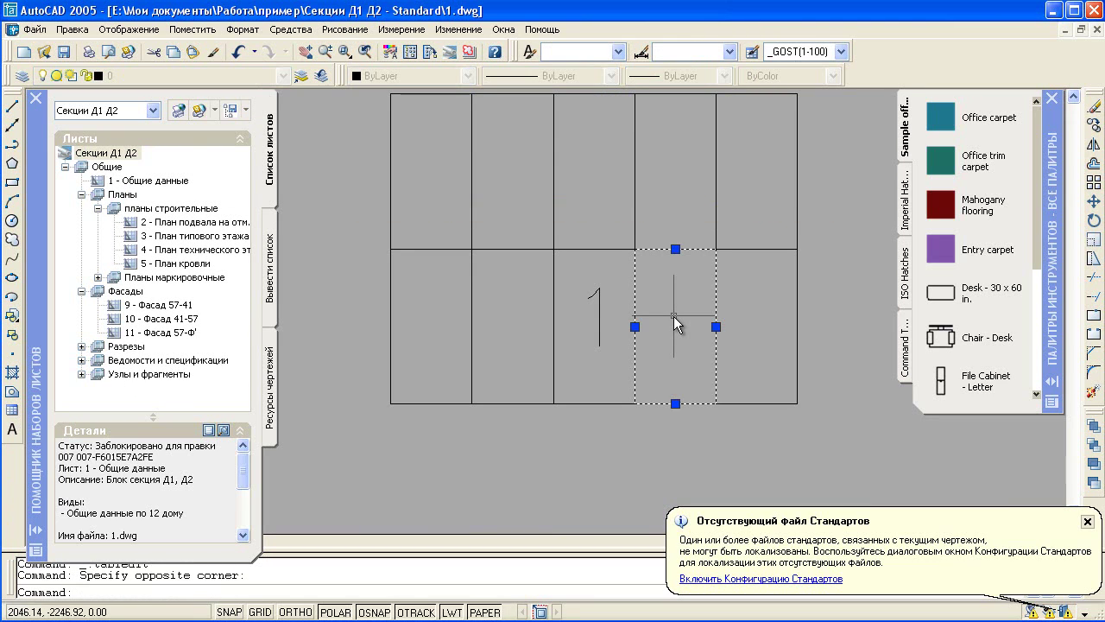
pyautogui.doubleClick(673, 316)
pyautogui.write('2')
pyautogui.click(702, 455)
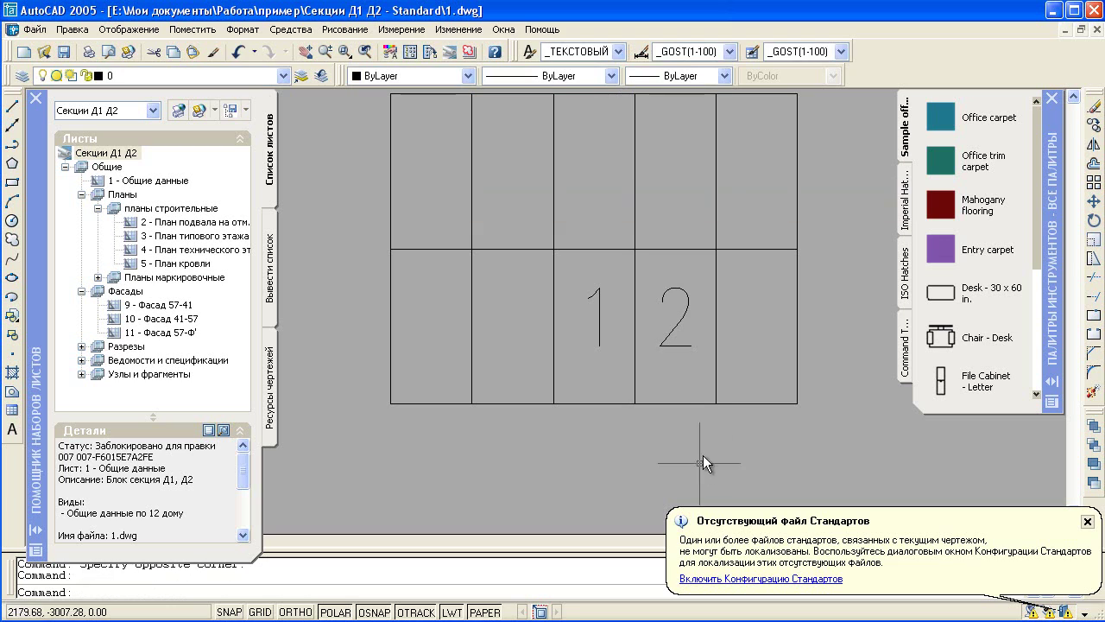
# Step: Select the table and stretch two of its columns wider to the right
pyautogui.moveTo(671, 225); pyautogui.dragTo(642, 259, button='middle')
pyautogui.click(644, 239)
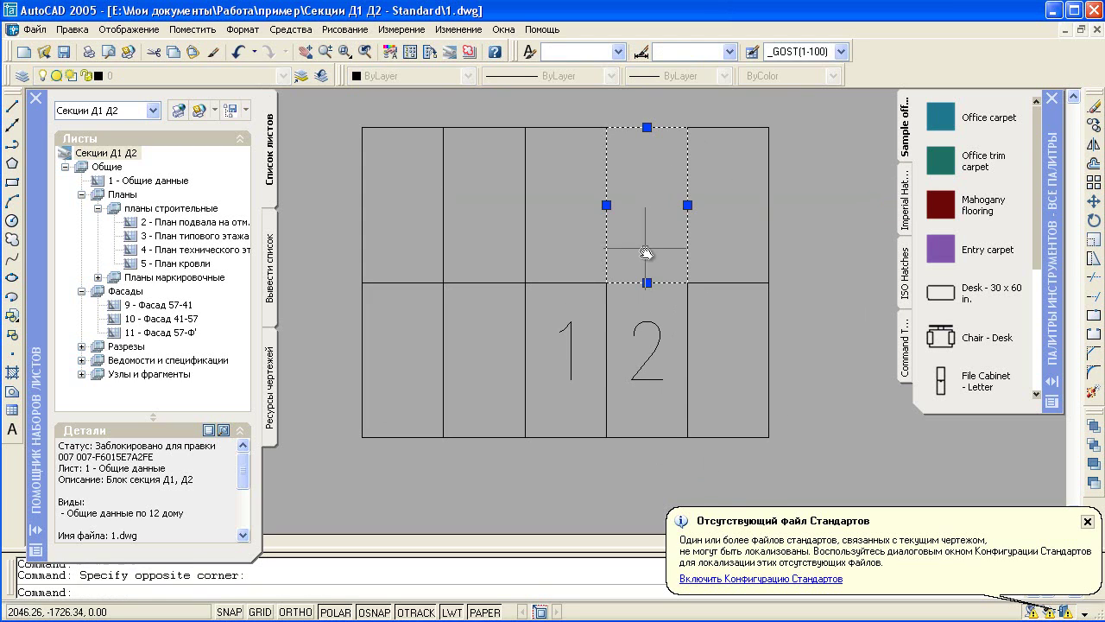
pyautogui.press('Escape')
pyautogui.click(780, 349)
pyautogui.click(727, 359)
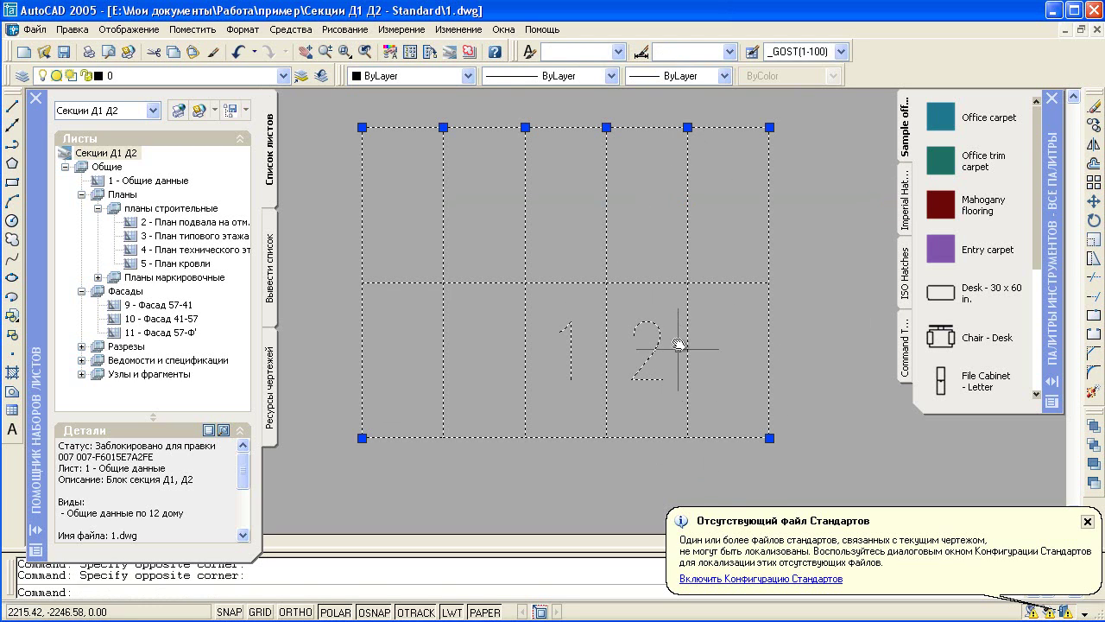
pyautogui.click(687, 127)
pyautogui.click(736, 127)
pyautogui.click(606, 127)
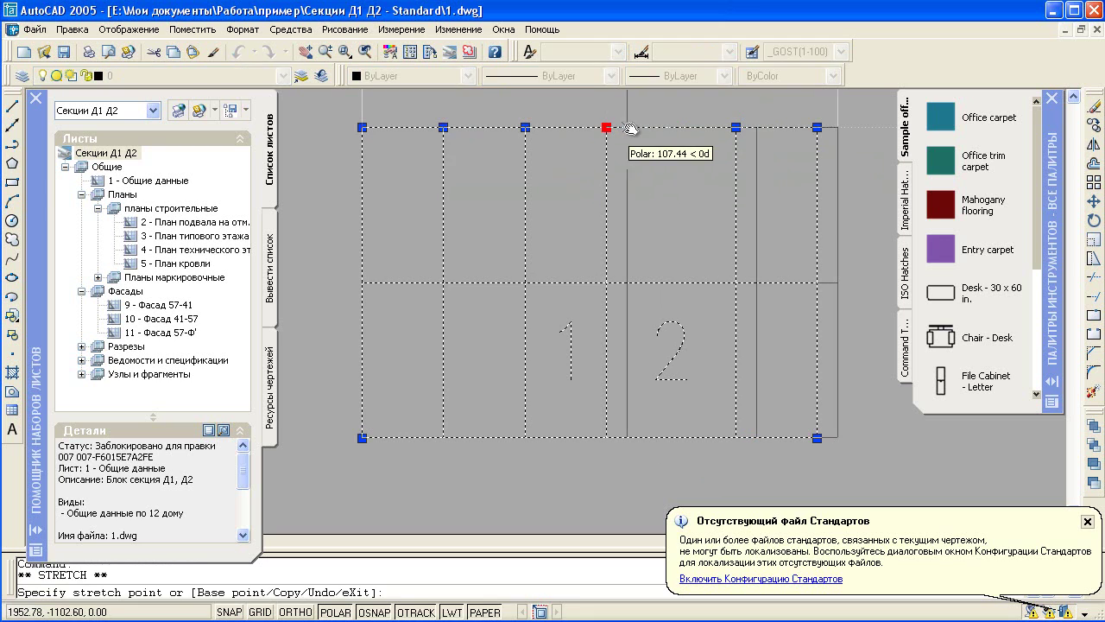
pyautogui.click(645, 130)
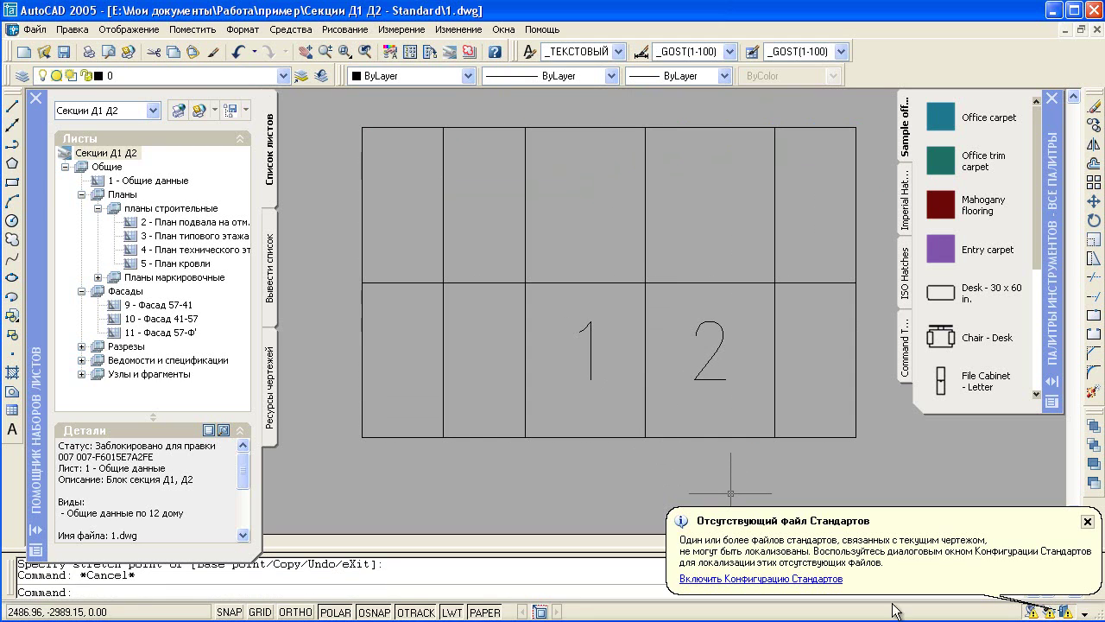
# Step: Dismiss the missing standards file notice and delete the table
pyautogui.click(1089, 522)
pyautogui.click(864, 485)
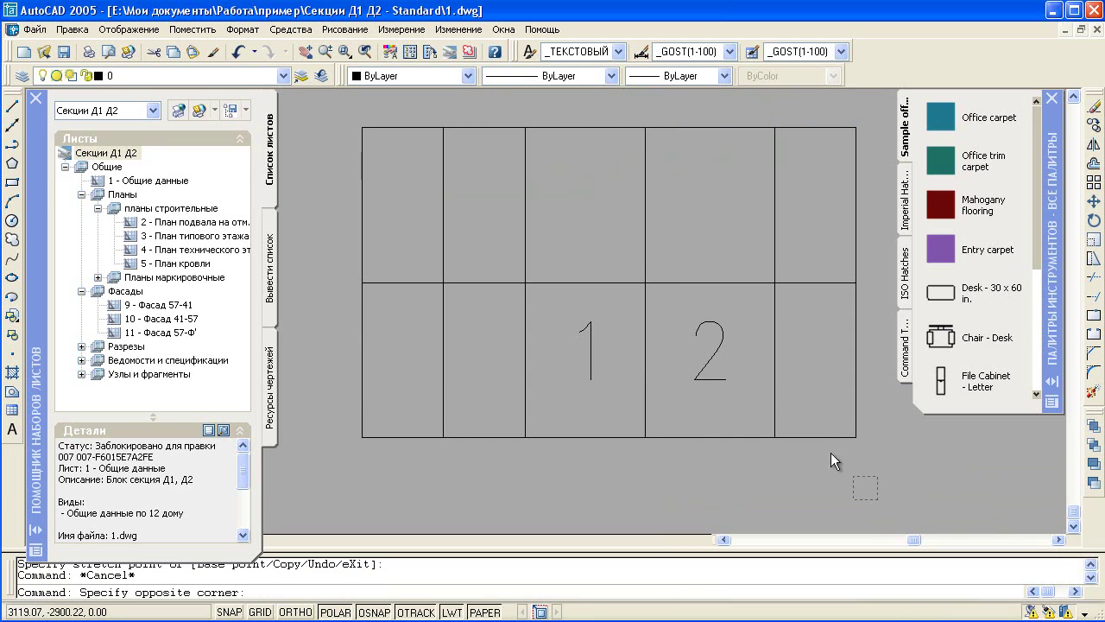
pyautogui.click(785, 399)
pyautogui.press('Delete')
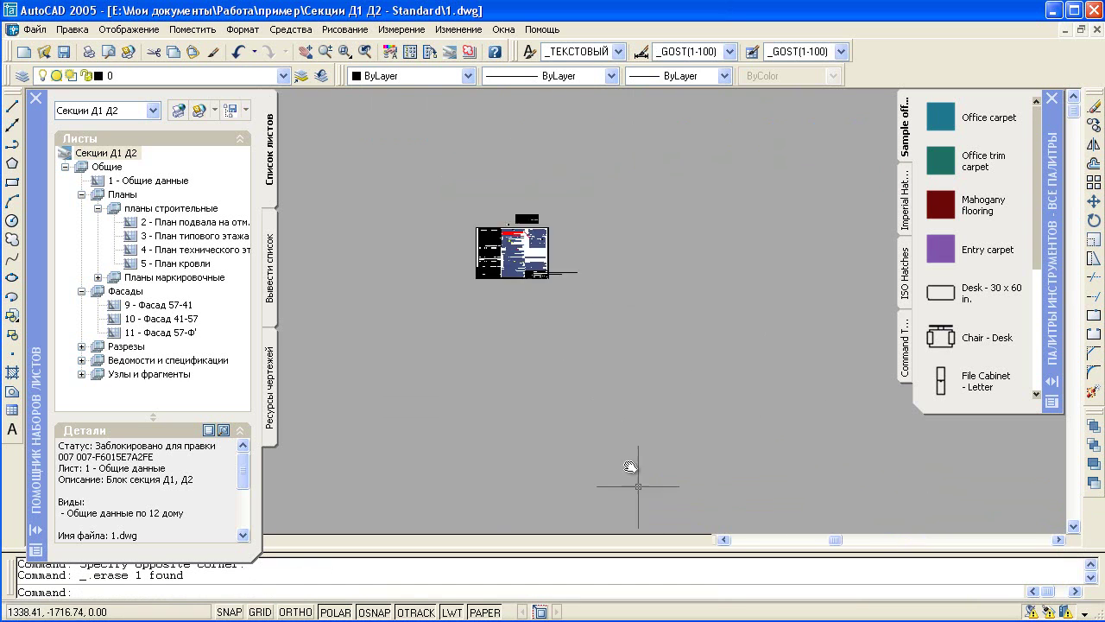
# Step: Zoom and pan the general data sheet to reveal the area above it
pyautogui.scroll(3, 604, 414)
pyautogui.scroll(1, 556, 362)
pyautogui.scroll(1, 579, 384)
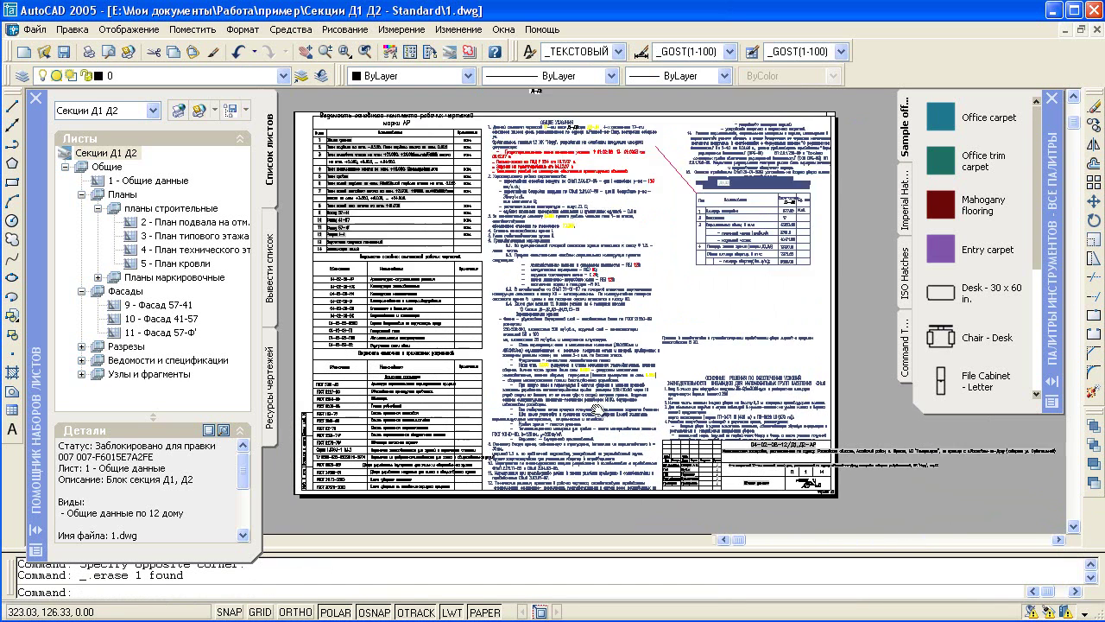
pyautogui.scroll(1, 602, 406)
pyautogui.moveTo(611, 259); pyautogui.dragTo(629, 376, button='middle')
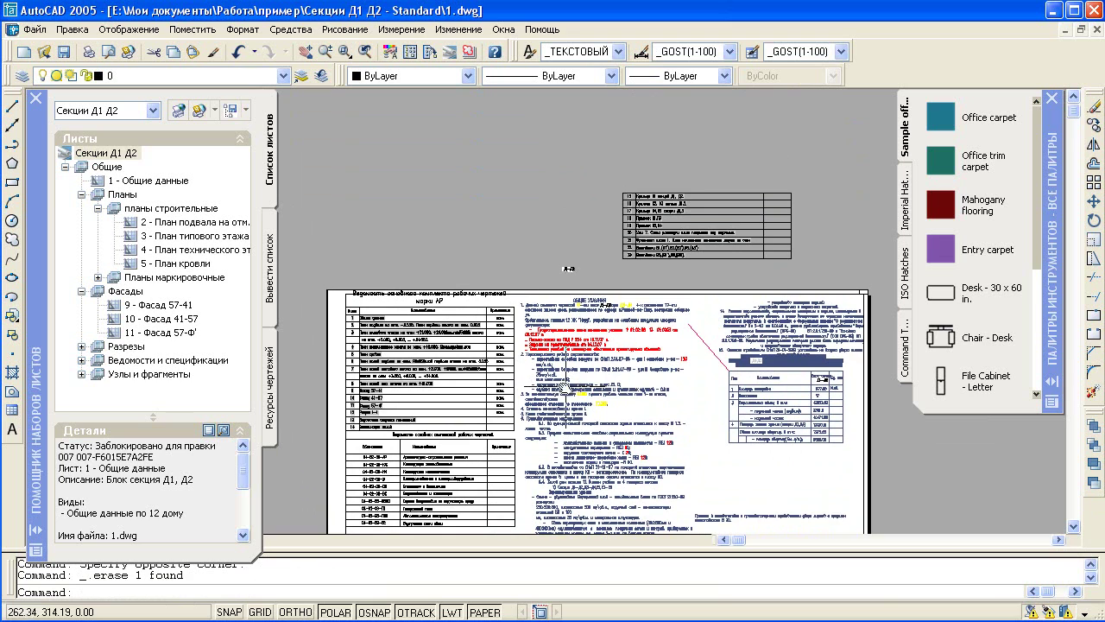
pyautogui.scroll(1, 480, 378)
pyautogui.scroll(1, 605, 392)
pyautogui.scroll(1, 645, 395)
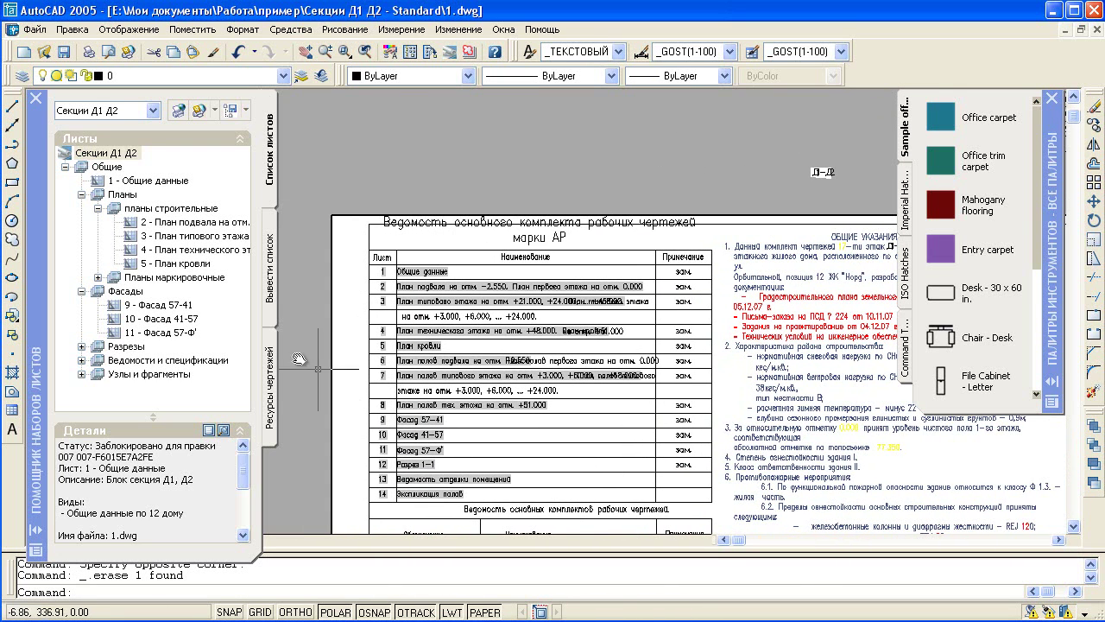
# Step: Open sheet 9 - Фасад 57-41, fit the whole facade, and dismiss the standards notice
pyautogui.doubleClick(149, 308)
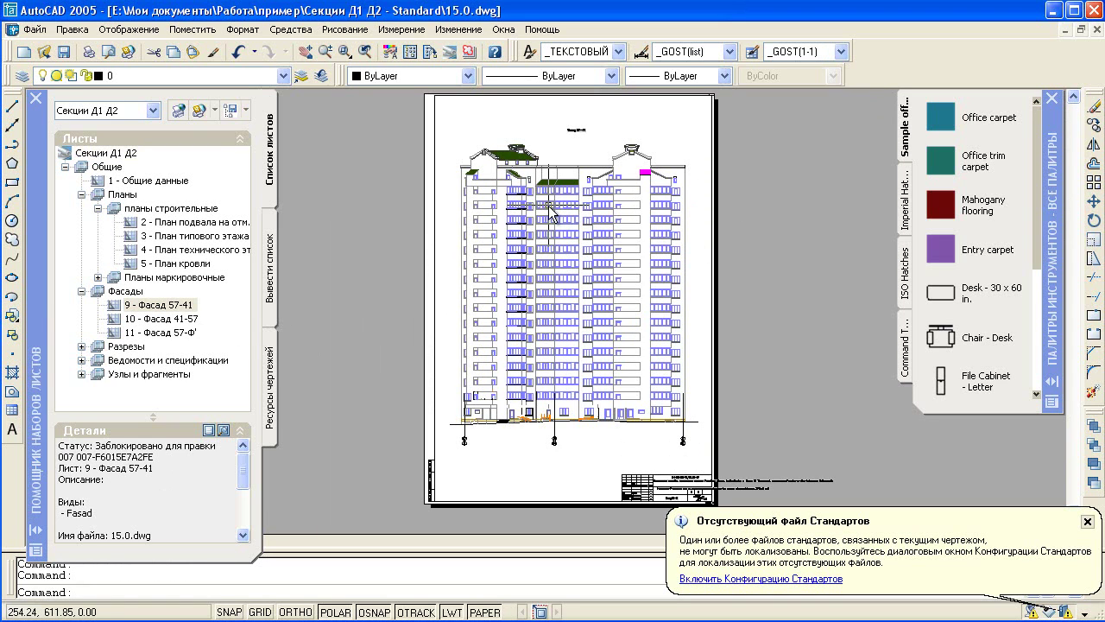
pyautogui.scroll(3, 546, 191)
pyautogui.scroll(3, 580, 140)
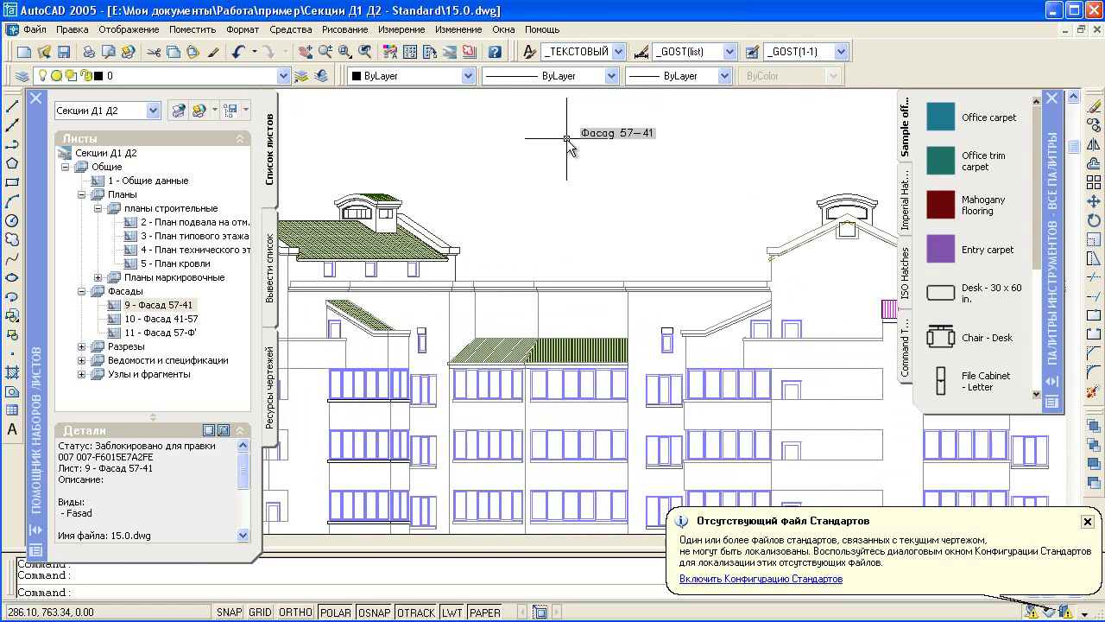
pyautogui.scroll(-5, 615, 264)
pyautogui.moveTo(629, 262); pyautogui.dragTo(764, 364, button='middle')
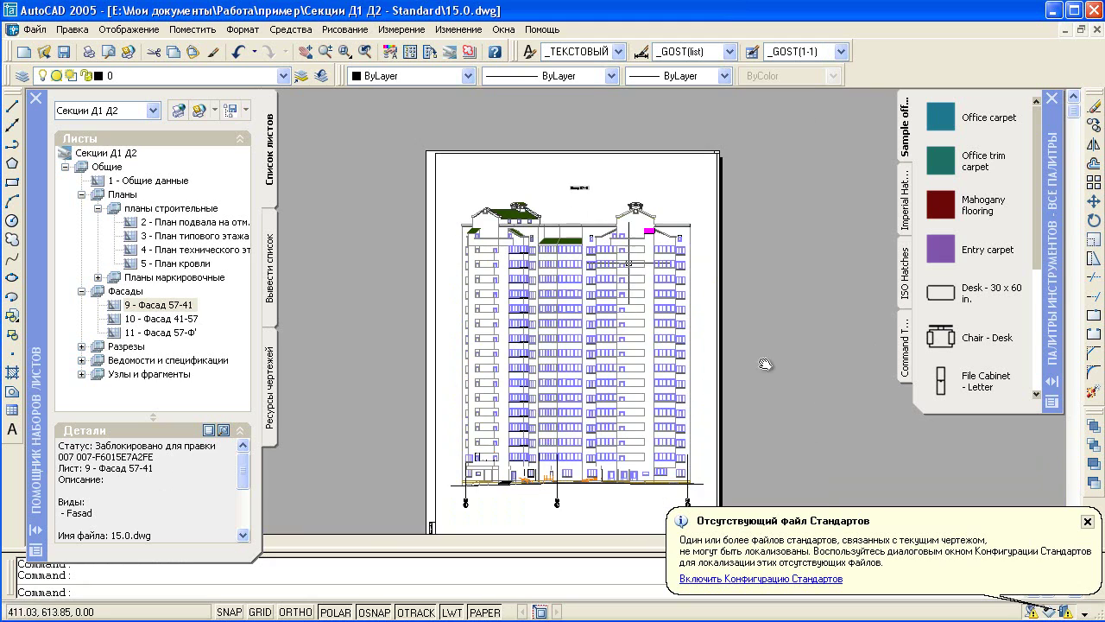
pyautogui.click(1087, 521)
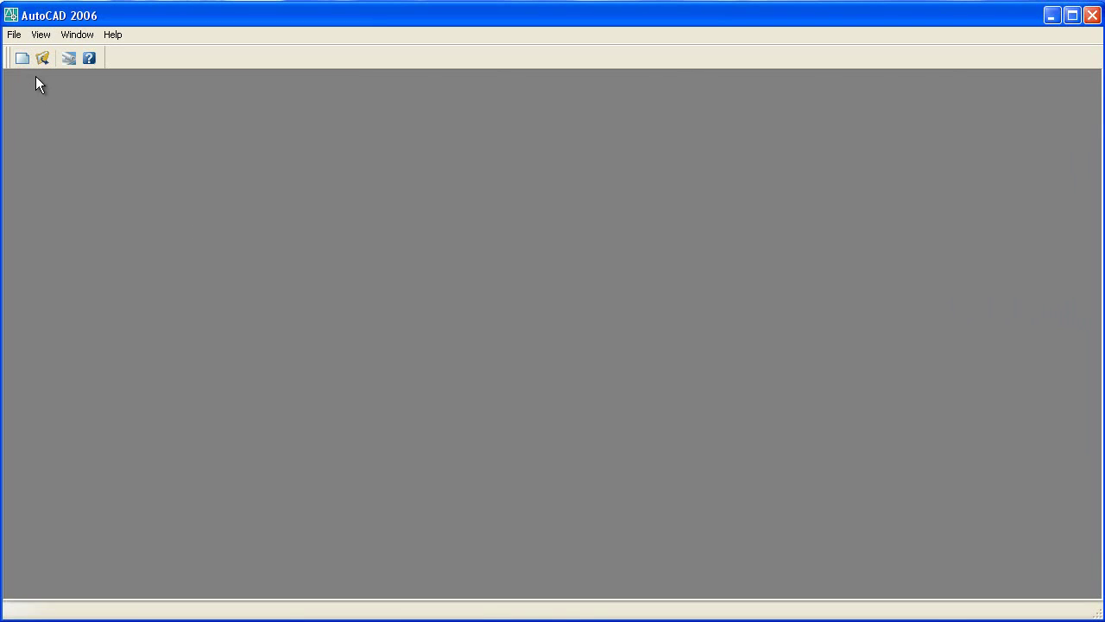
# Step: Start a new drawing using Open with no Template - Metric
pyautogui.click(24, 63)
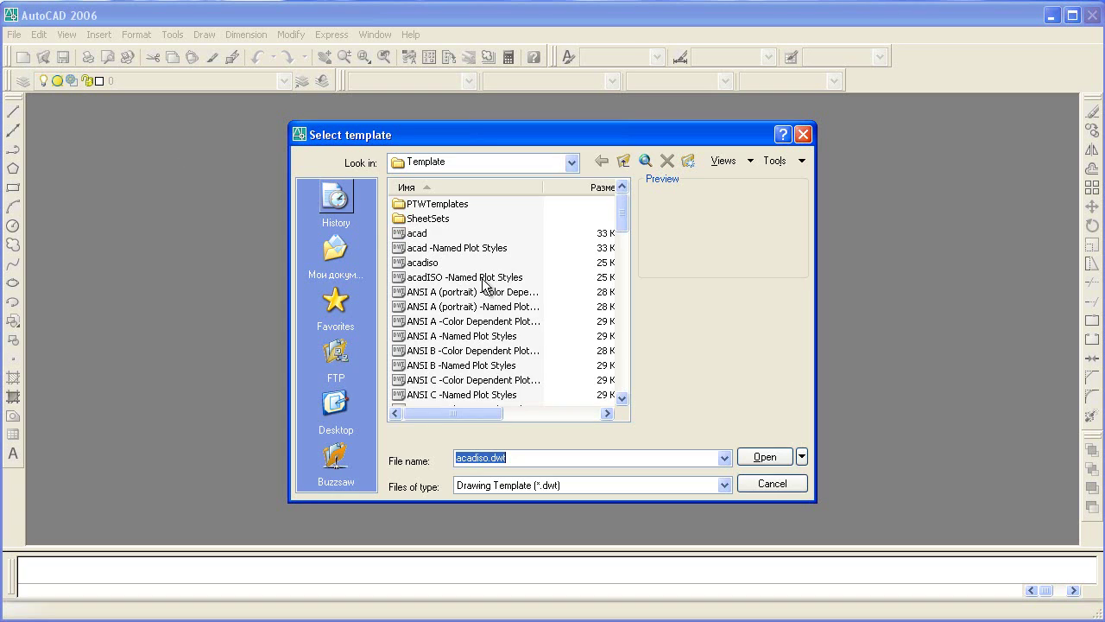
pyautogui.click(801, 458)
pyautogui.click(799, 503)
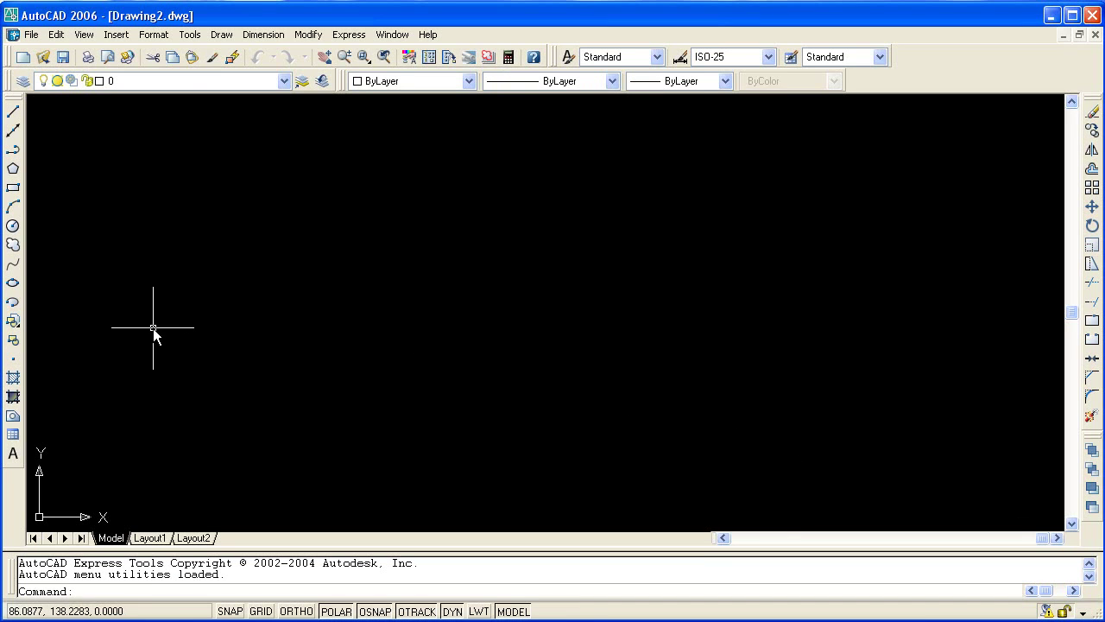
# Step: Draw a rectangle by two corners and bring up the Block Definition dialog
pyautogui.click(12, 188)
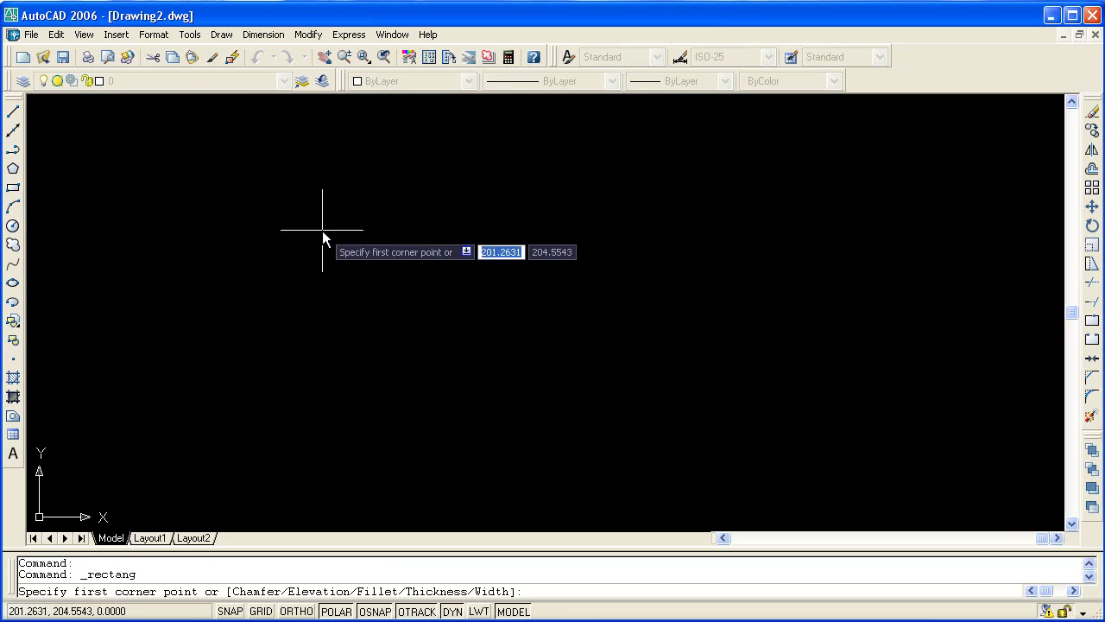
pyautogui.click(362, 234)
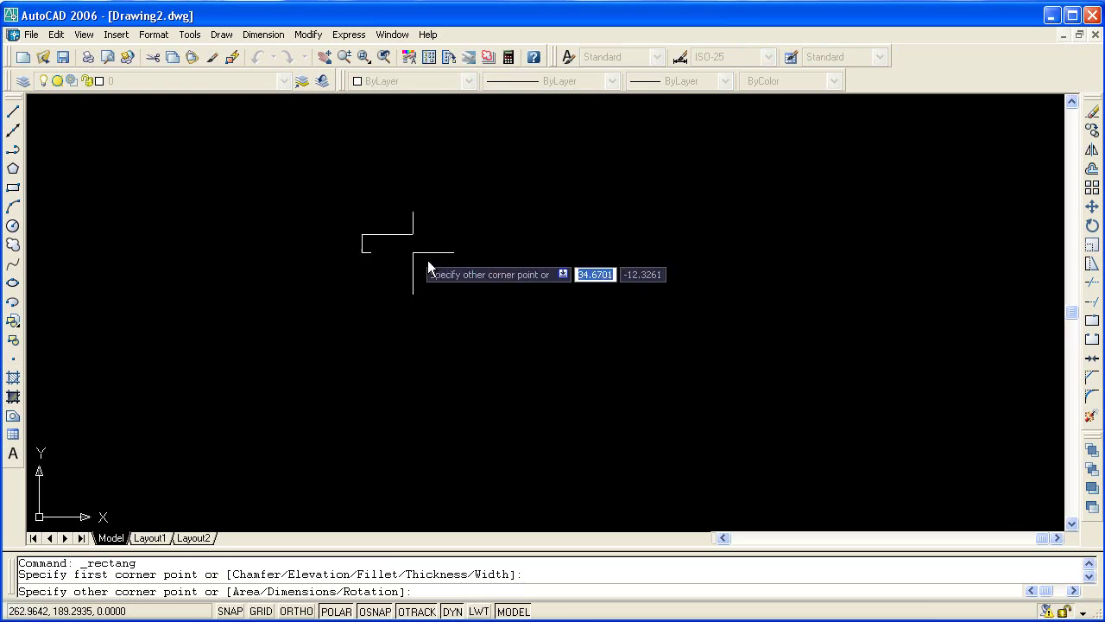
pyautogui.click(584, 356)
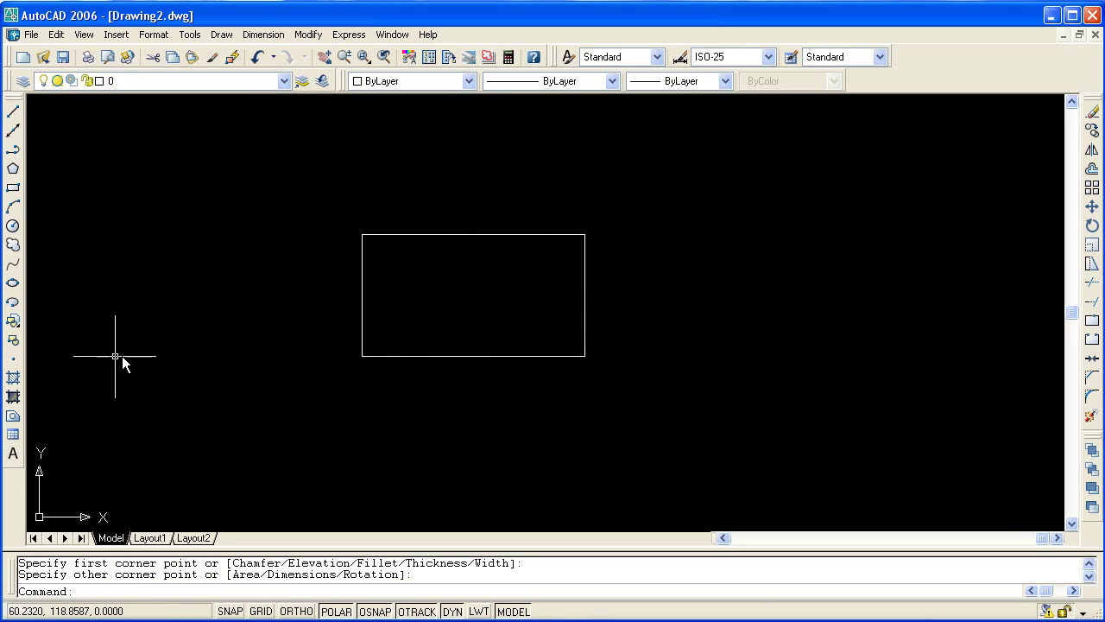
pyautogui.click(16, 341)
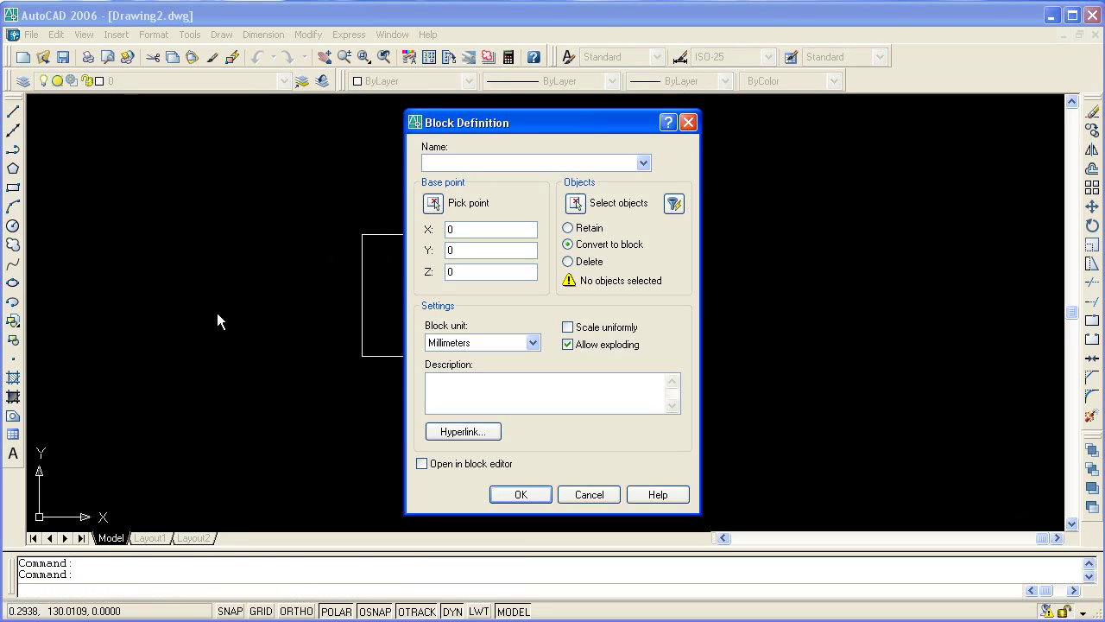
# Step: Define block пример from the rectangle with its base point at the lower-left corner
pyautogui.click(434, 204)
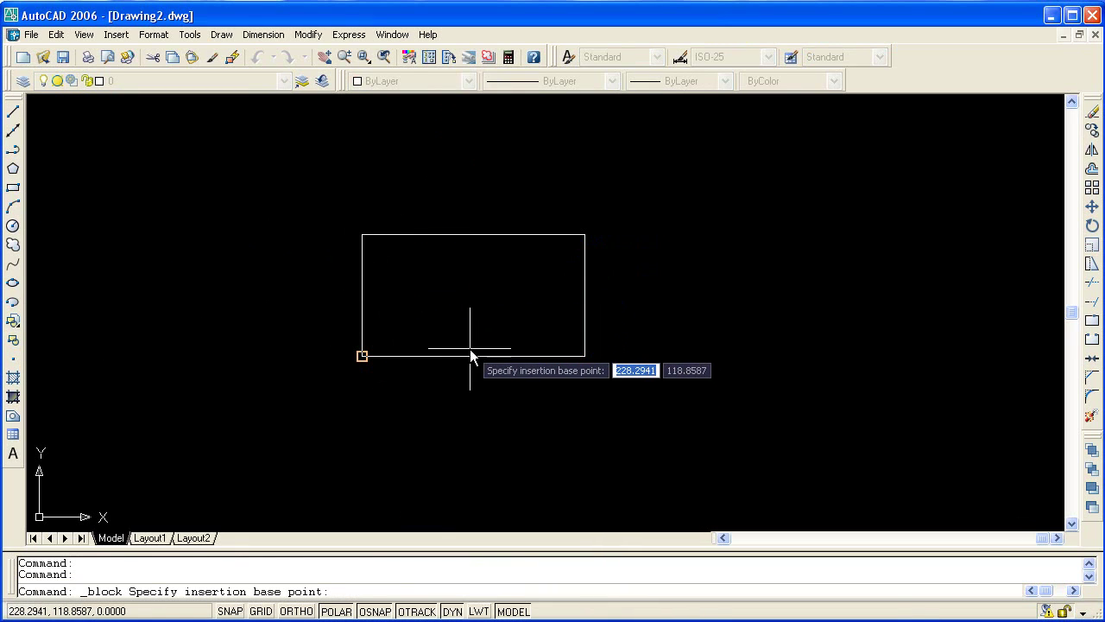
pyautogui.click(477, 326)
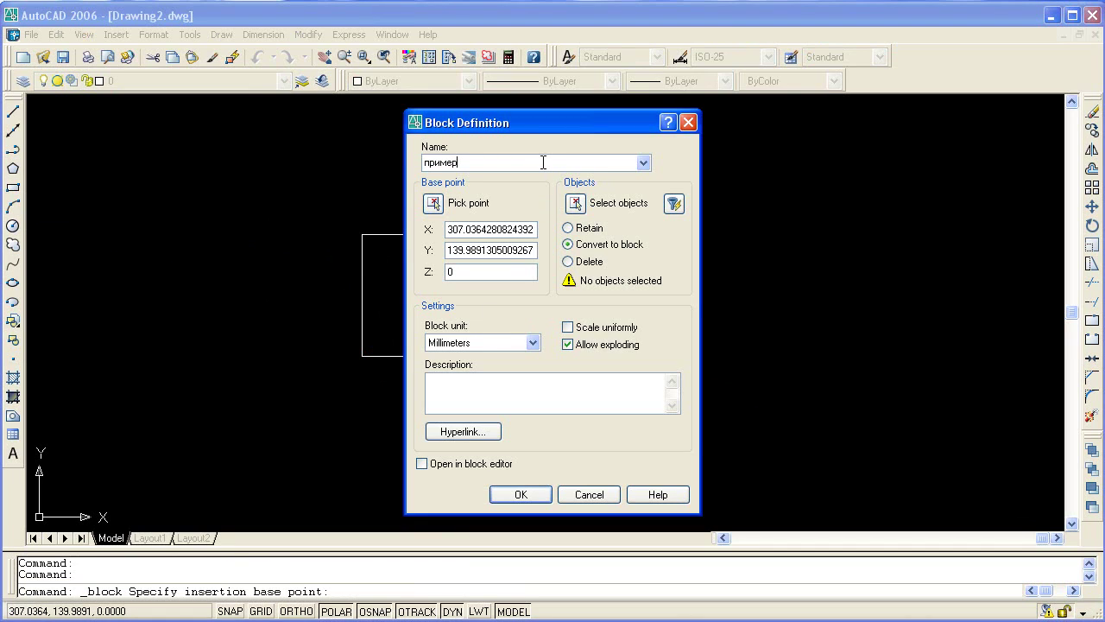
pyautogui.click(576, 210)
pyautogui.click(646, 220)
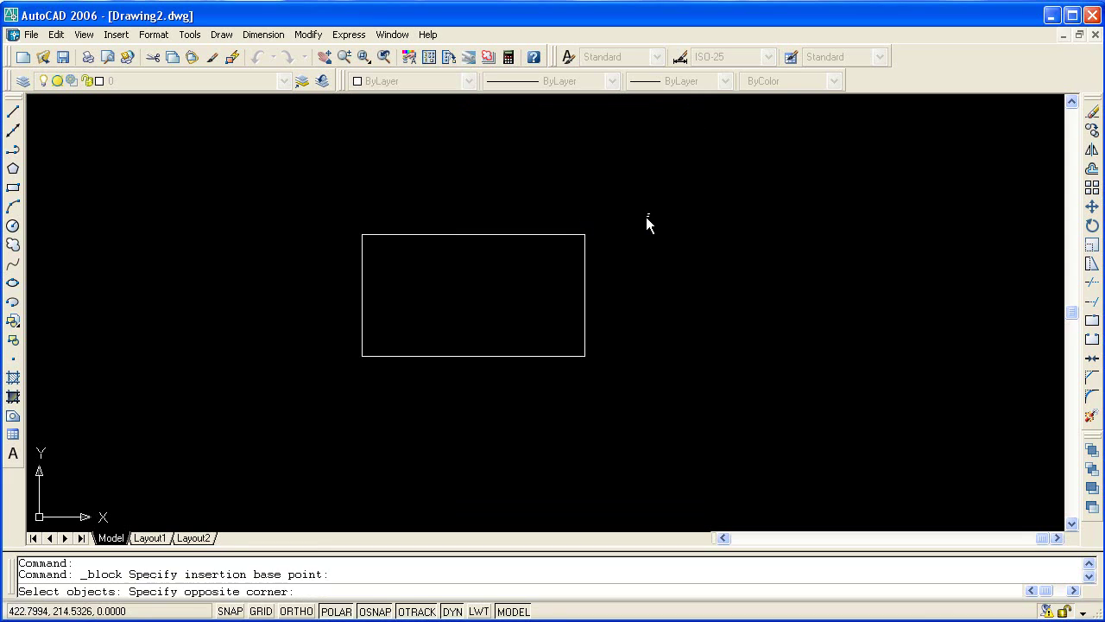
pyautogui.click(521, 273)
pyautogui.press('Return')
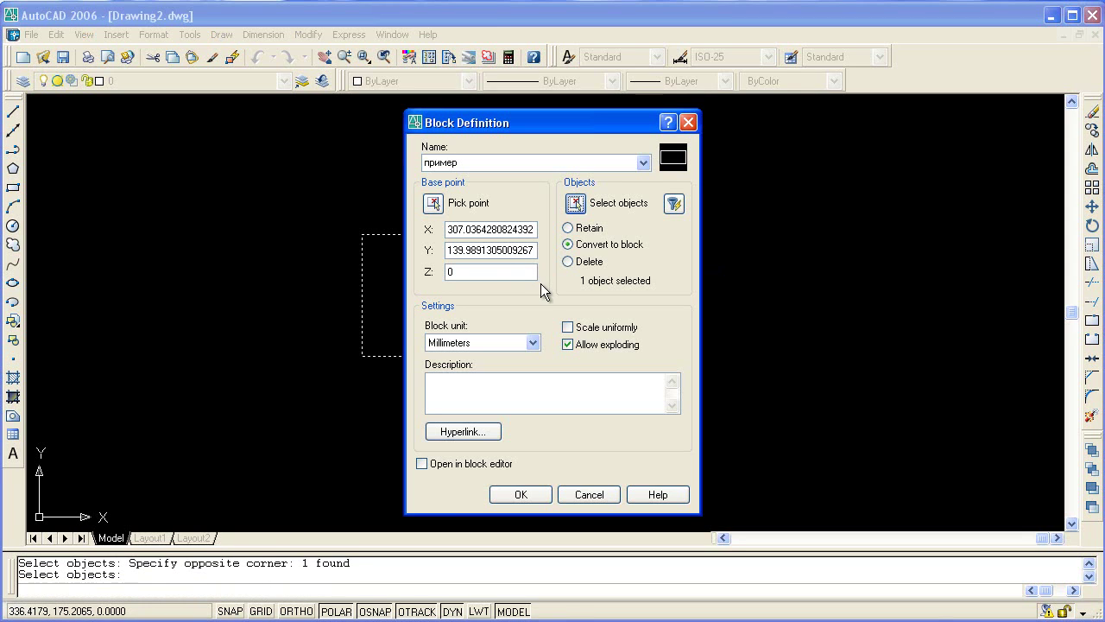
pyautogui.click(522, 494)
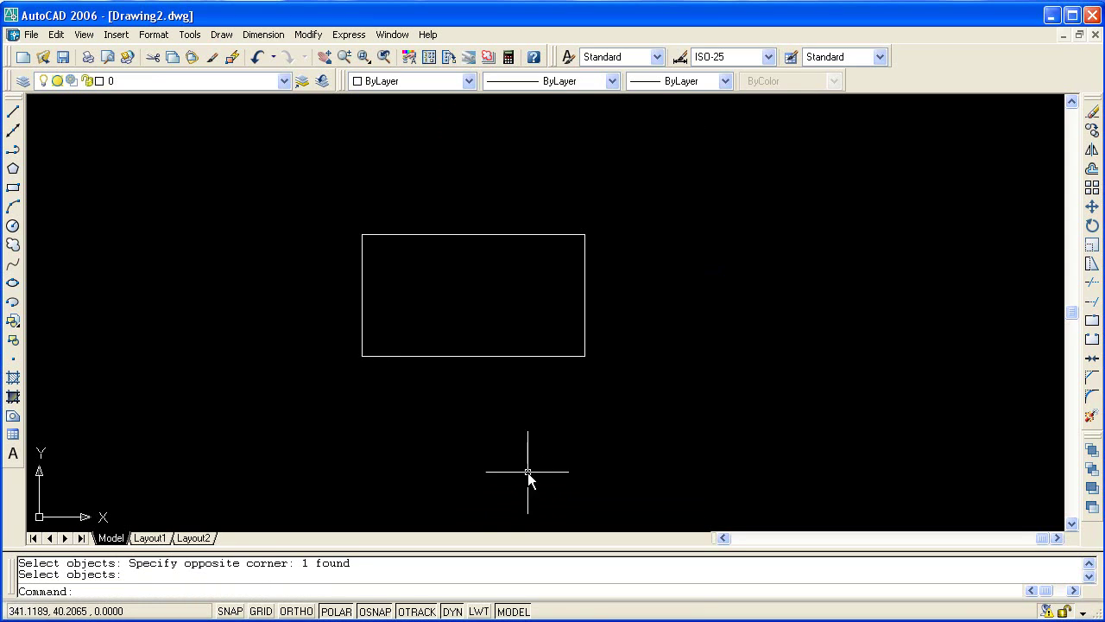
# Step: Copy the пример block below and to the right, then select the copy
pyautogui.click(536, 401)
pyautogui.click(496, 346)
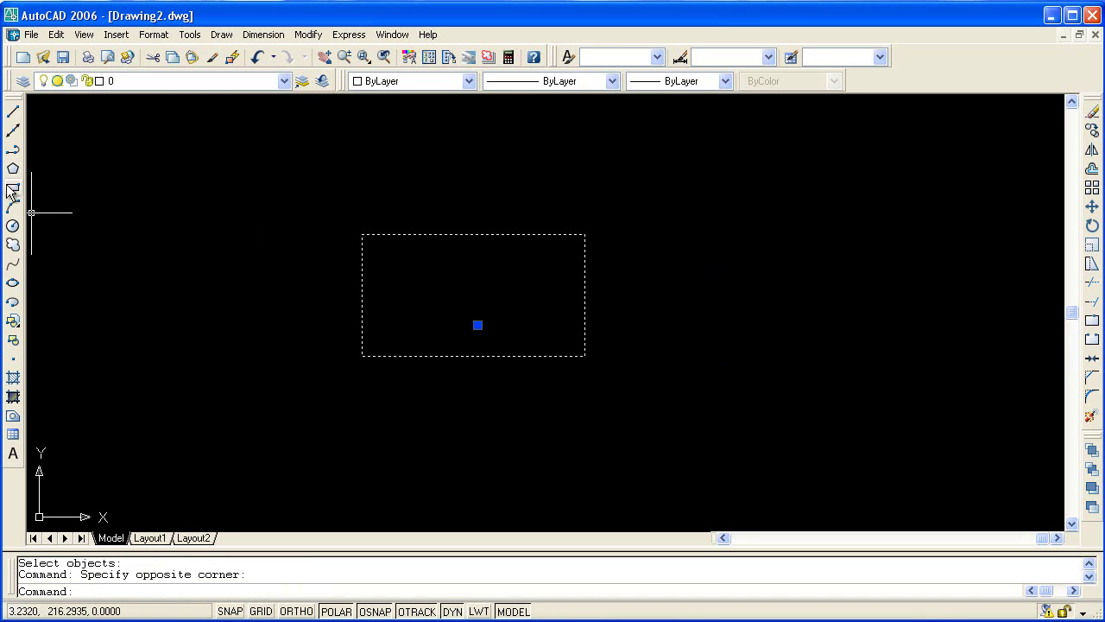
pyautogui.click(1092, 131)
pyautogui.click(585, 235)
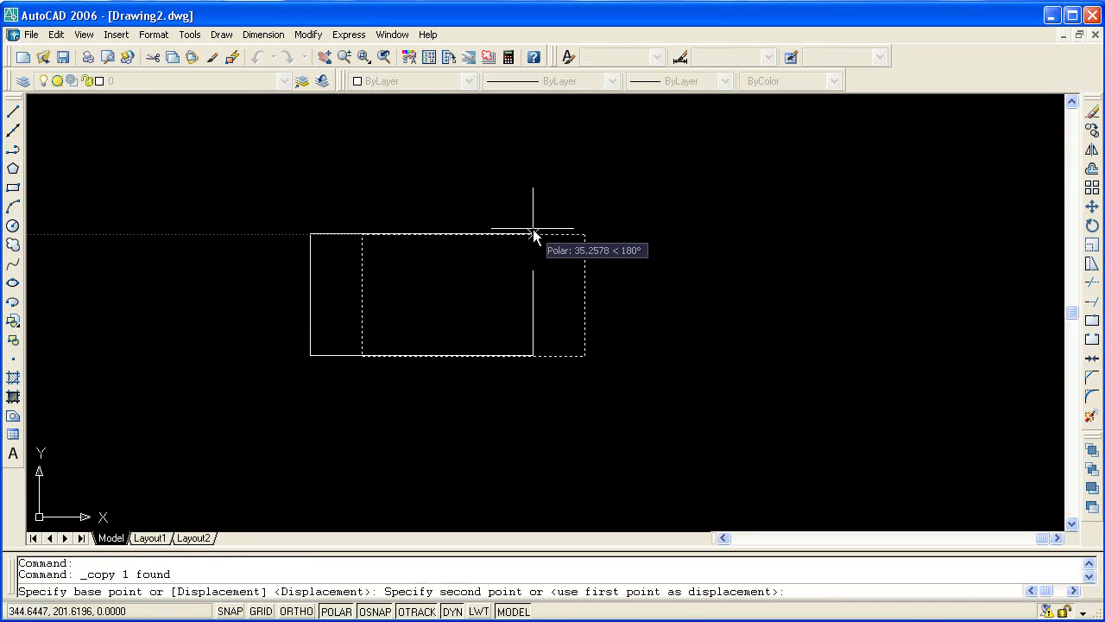
pyautogui.click(746, 415)
pyautogui.press('Escape')
pyautogui.click(746, 414)
# Step: Start in-place editing of the copied пример block and select its rectangle
pyautogui.rightClick(747, 415)
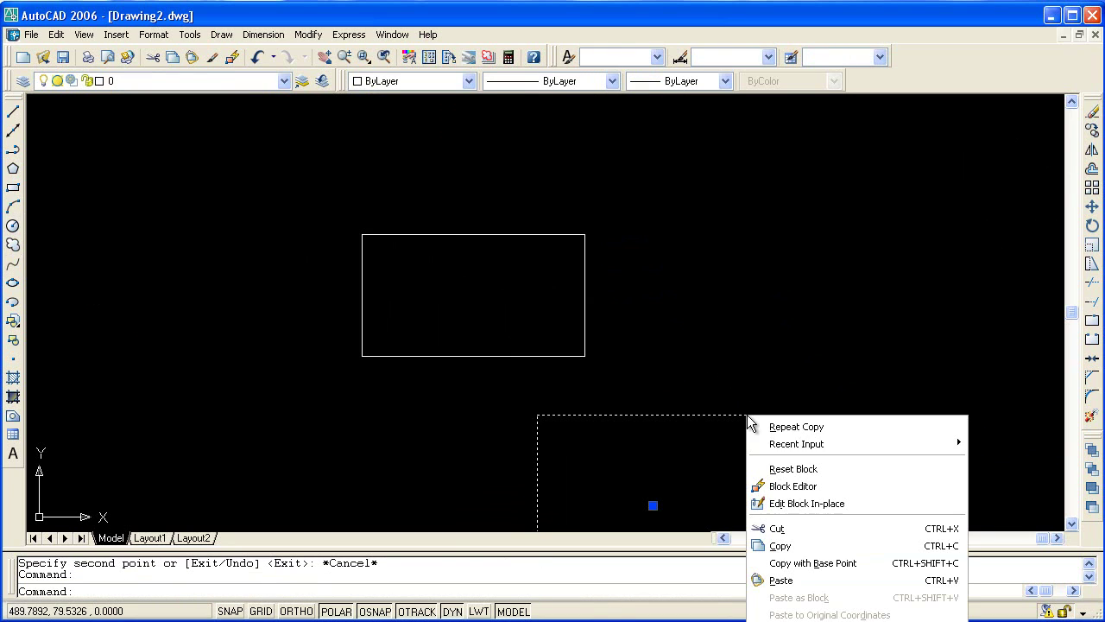
pyautogui.click(808, 503)
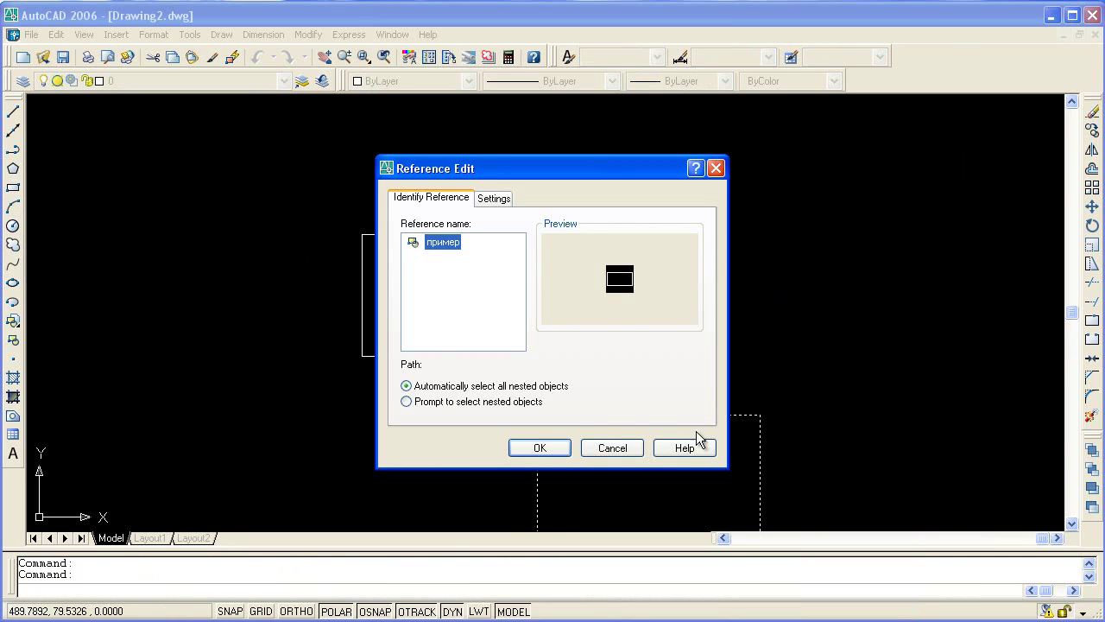
pyautogui.click(529, 448)
pyautogui.click(740, 468)
pyautogui.click(765, 435)
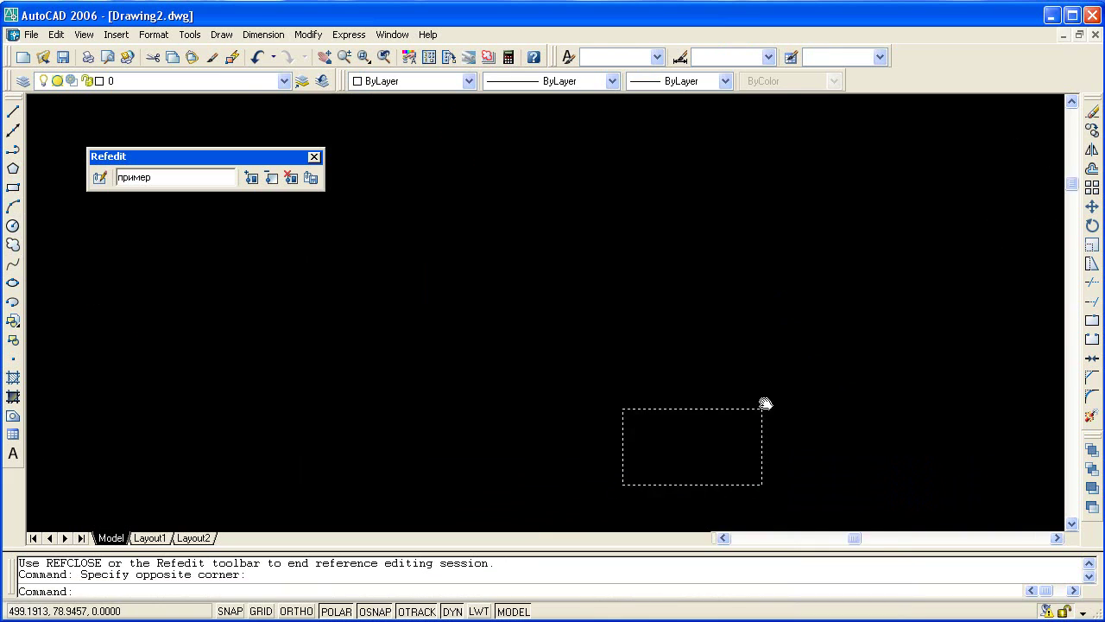
# Step: Stretch the rectangle's right side wider and save the changes back to the block
pyautogui.moveTo(764, 403); pyautogui.dragTo(724, 330, button='middle')
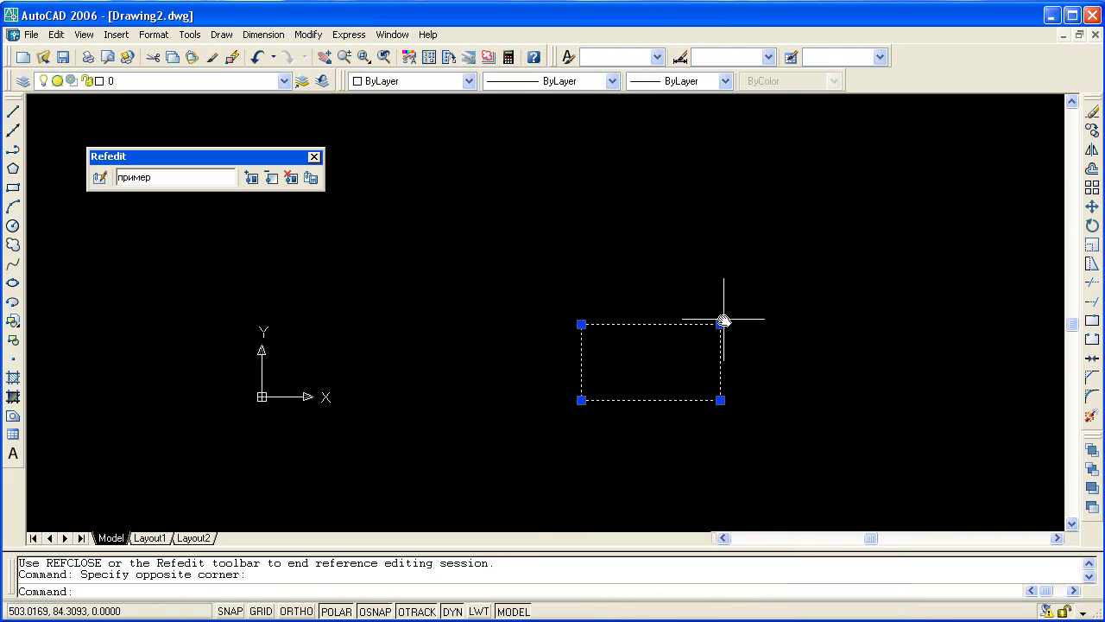
pyautogui.click(721, 400)
pyautogui.click(751, 400)
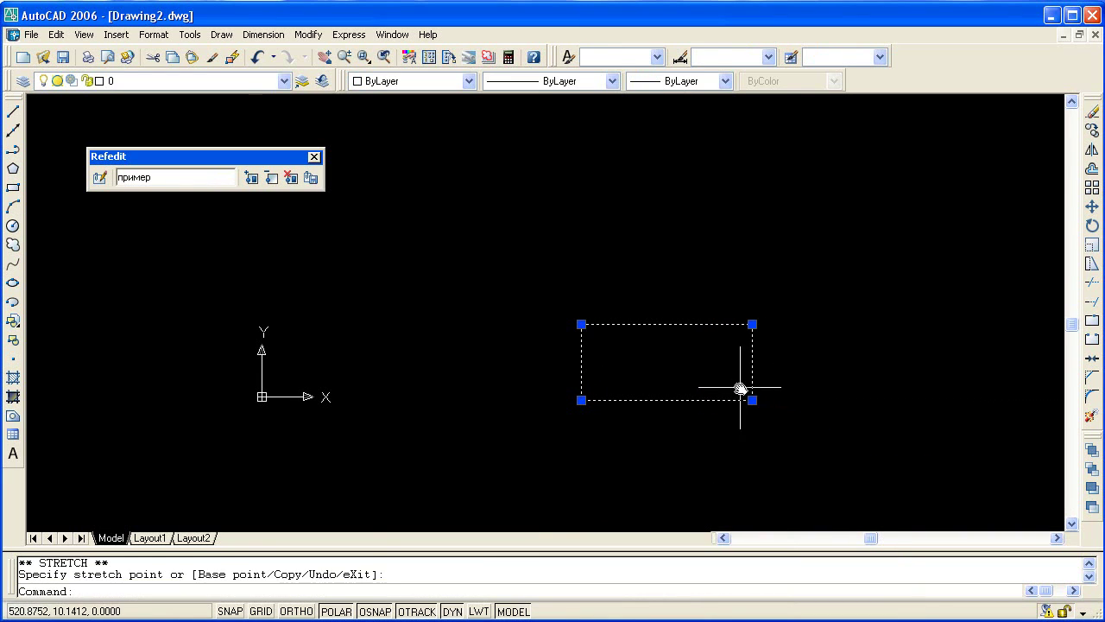
pyautogui.press('Escape')
pyautogui.click(313, 180)
pyautogui.click(509, 351)
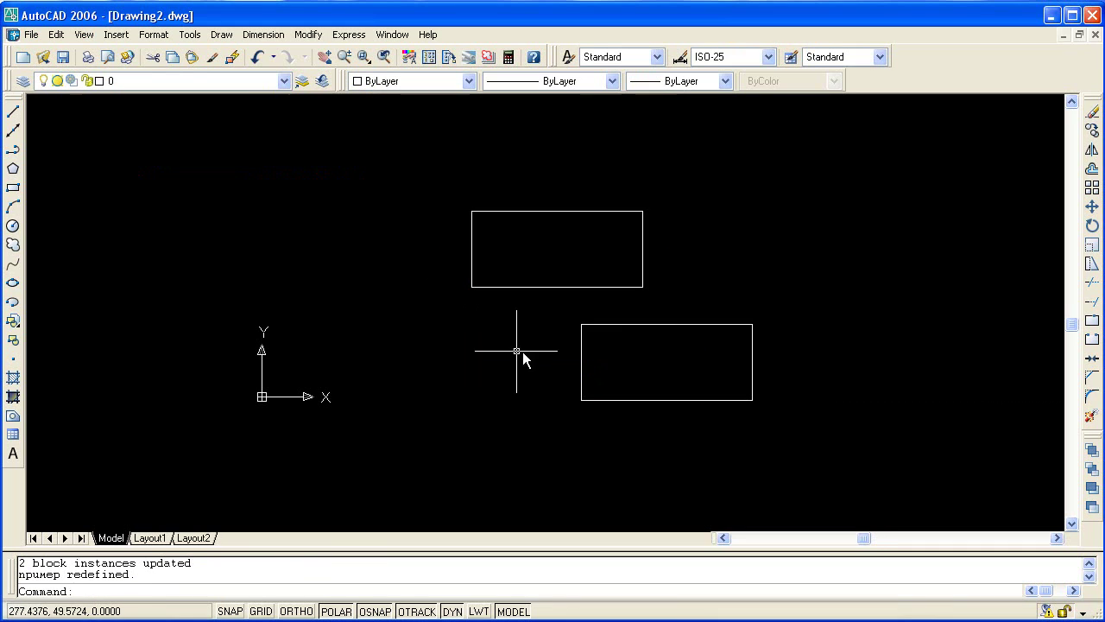
# Step: Open the пример block in the Block Editor
pyautogui.click(587, 287)
pyautogui.rightClick(586, 286)
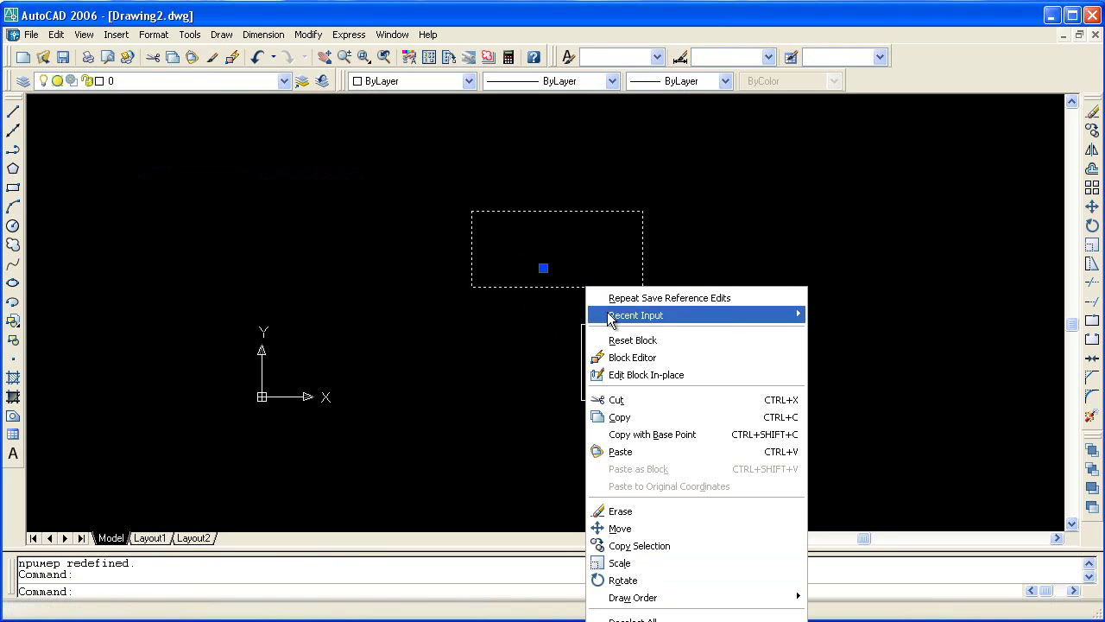
pyautogui.click(625, 355)
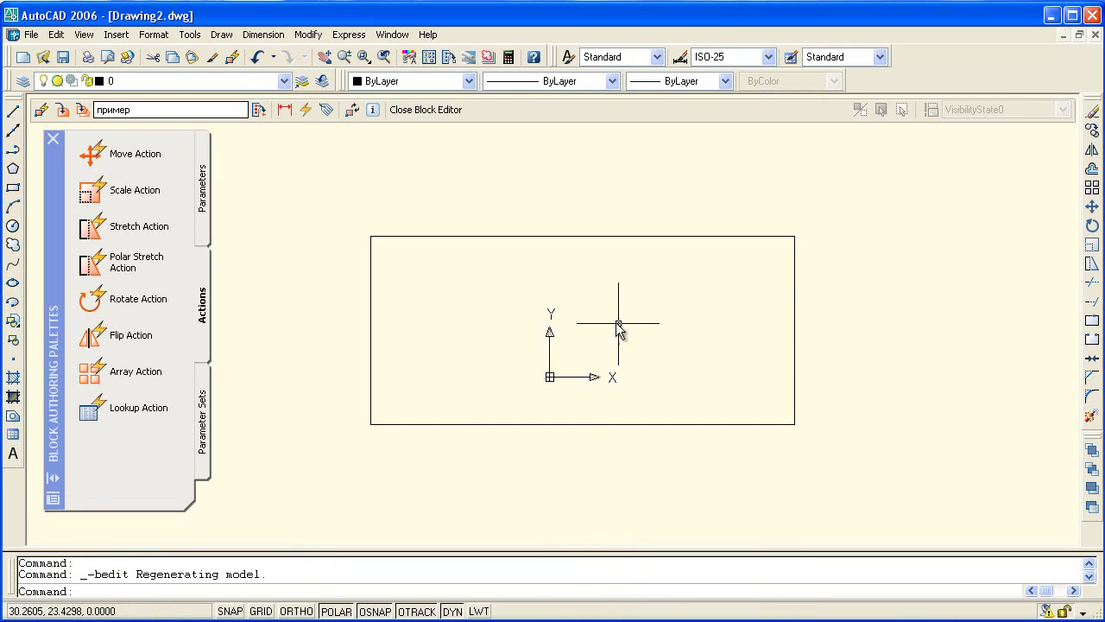
# Step: Add a linear Distance parameter spanning the rectangle's bottom edge, with its label below
pyautogui.click(204, 198)
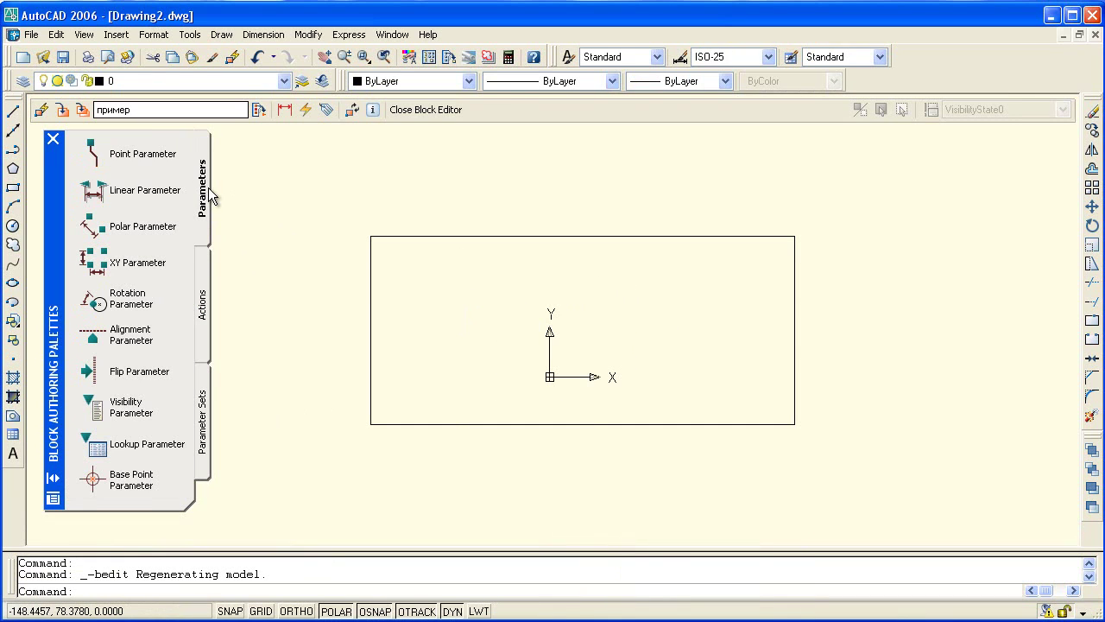
pyautogui.click(95, 191)
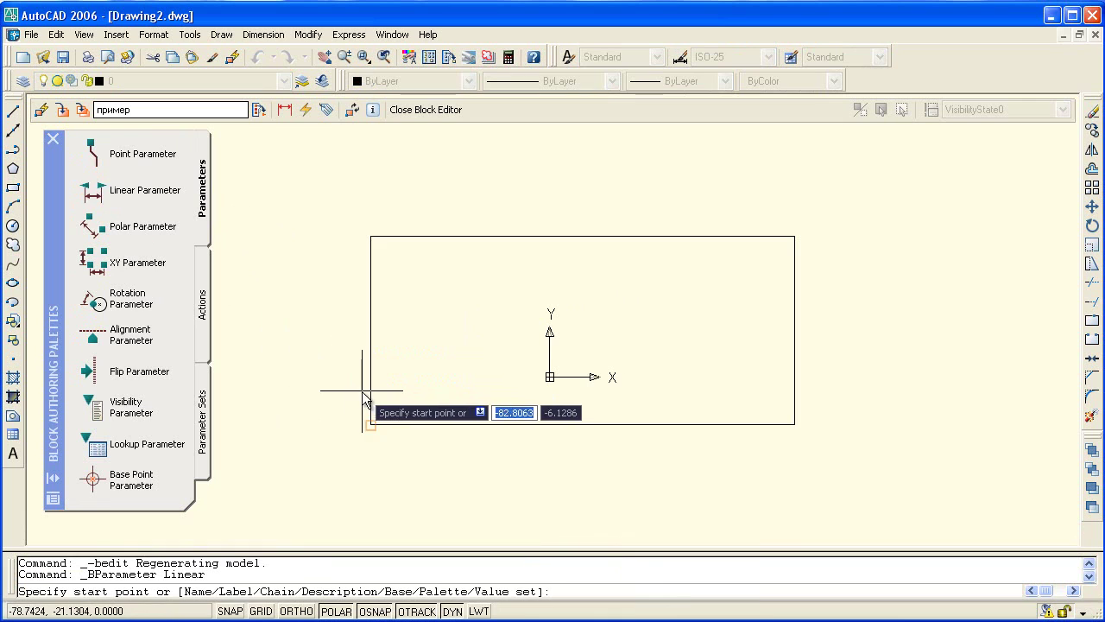
pyautogui.click(373, 423)
pyautogui.click(794, 422)
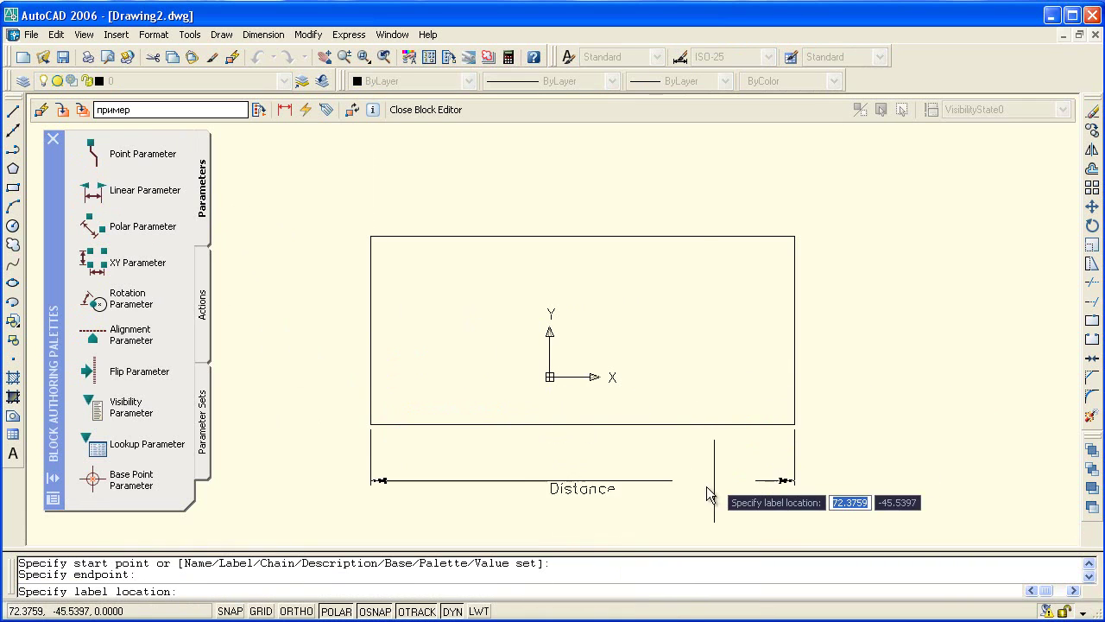
pyautogui.click(683, 501)
pyautogui.click(673, 498)
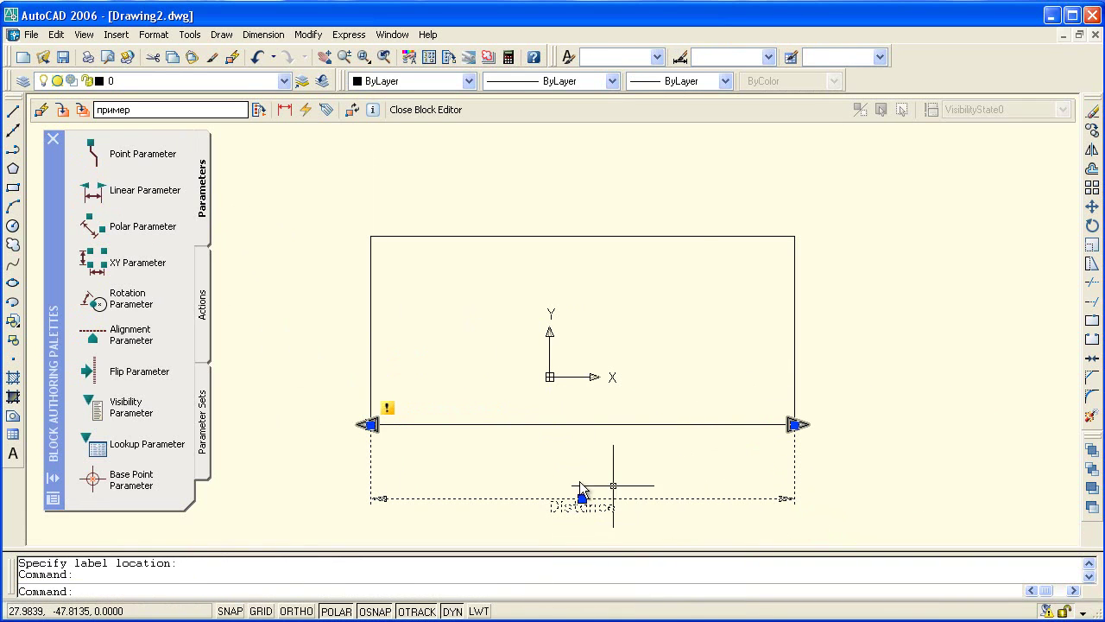
pyautogui.press('Escape')
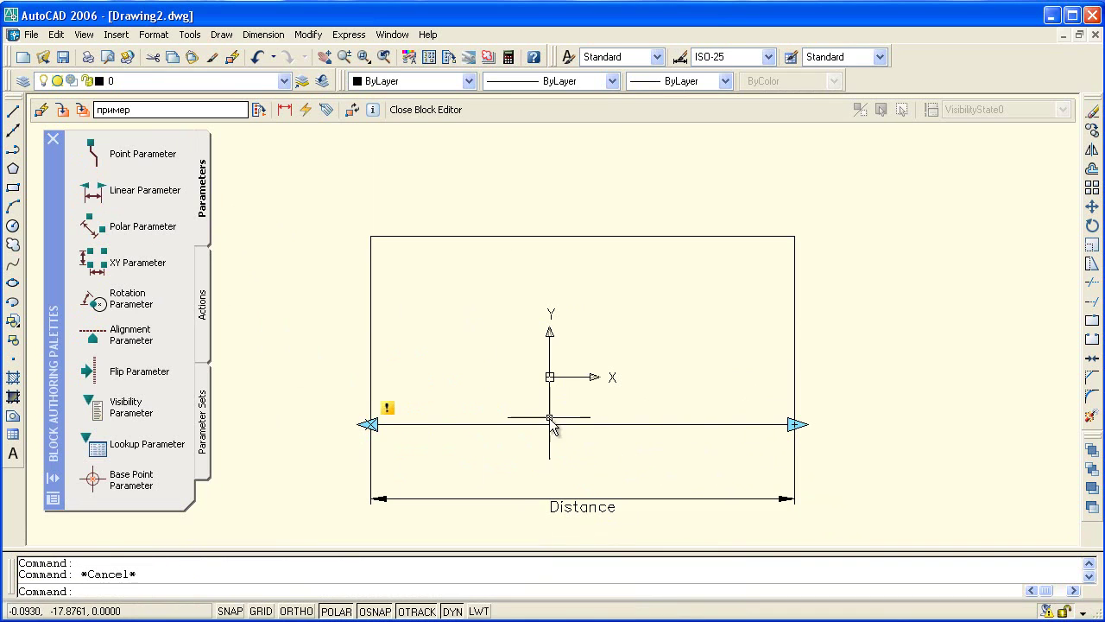
pyautogui.click(205, 278)
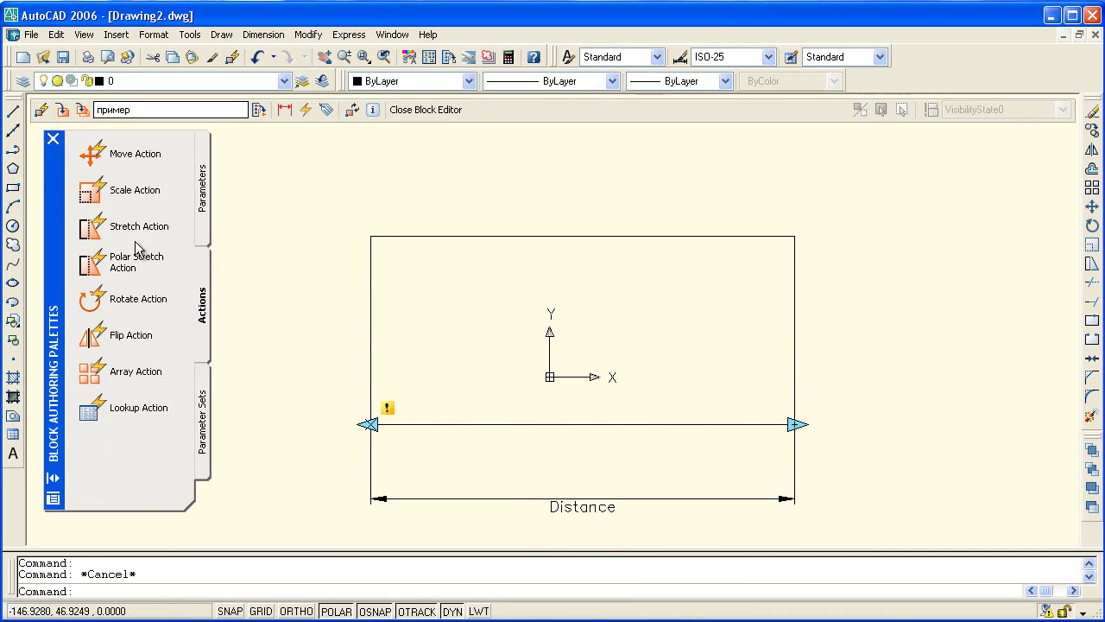
# Step: Add a Stretch action on Distance's right end that stretches the rectangle's right edge
pyautogui.click(89, 229)
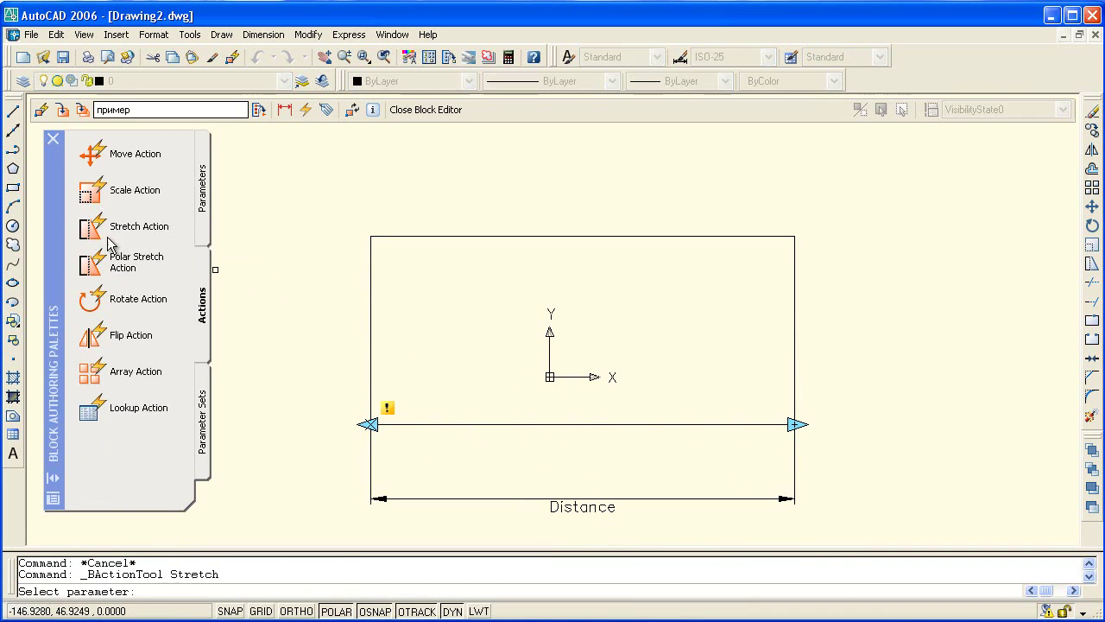
pyautogui.click(795, 424)
pyautogui.click(808, 457)
pyautogui.click(842, 452)
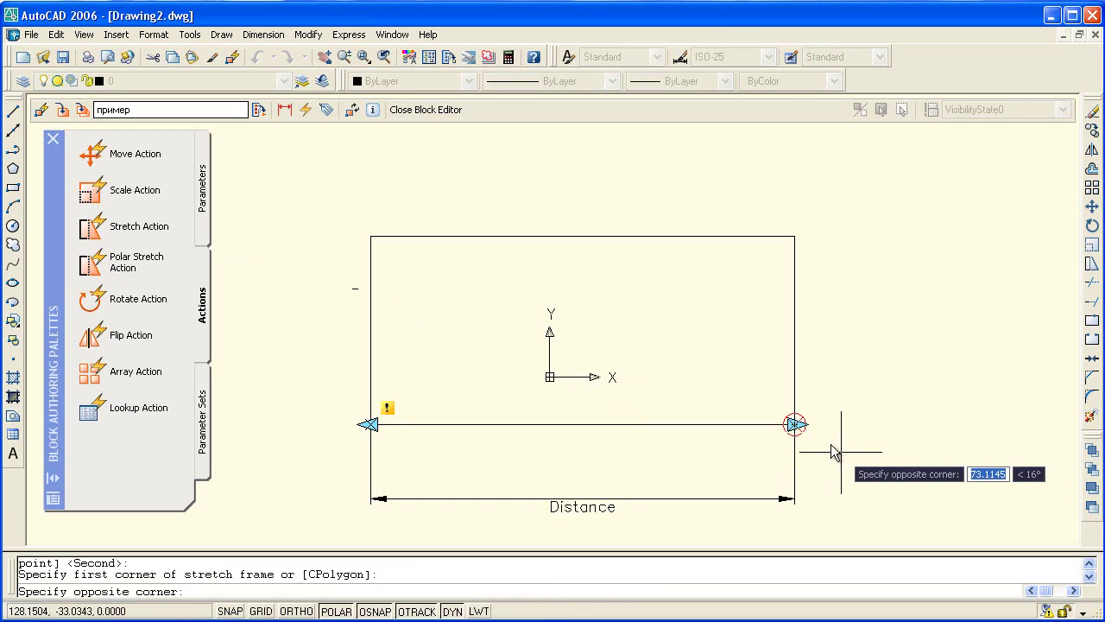
pyautogui.click(736, 199)
pyautogui.click(795, 271)
pyautogui.press('Return')
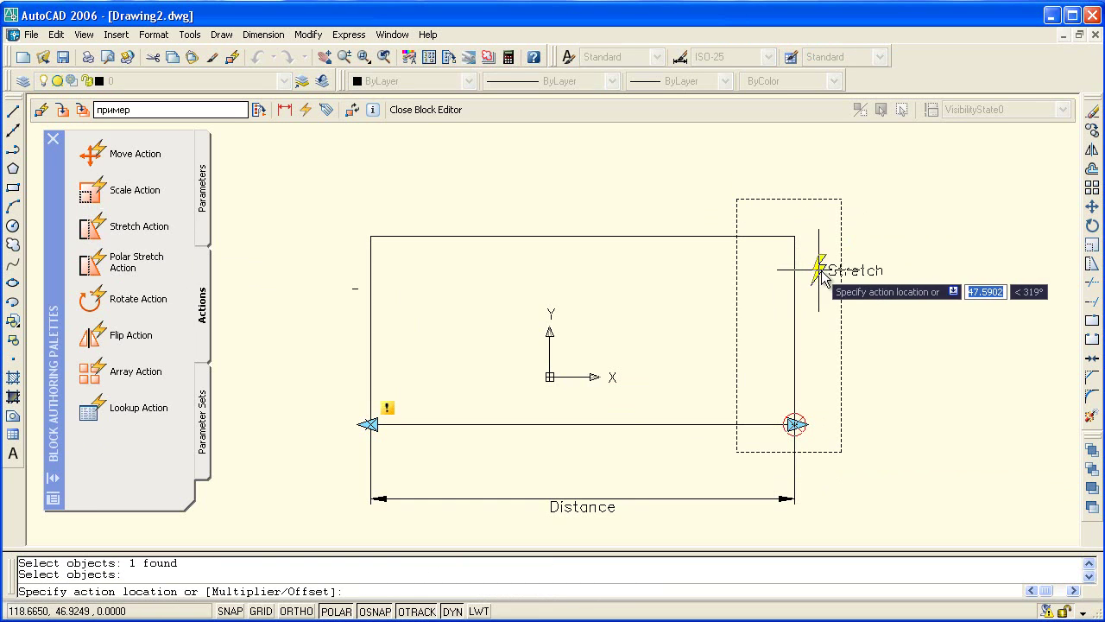
pyautogui.click(880, 233)
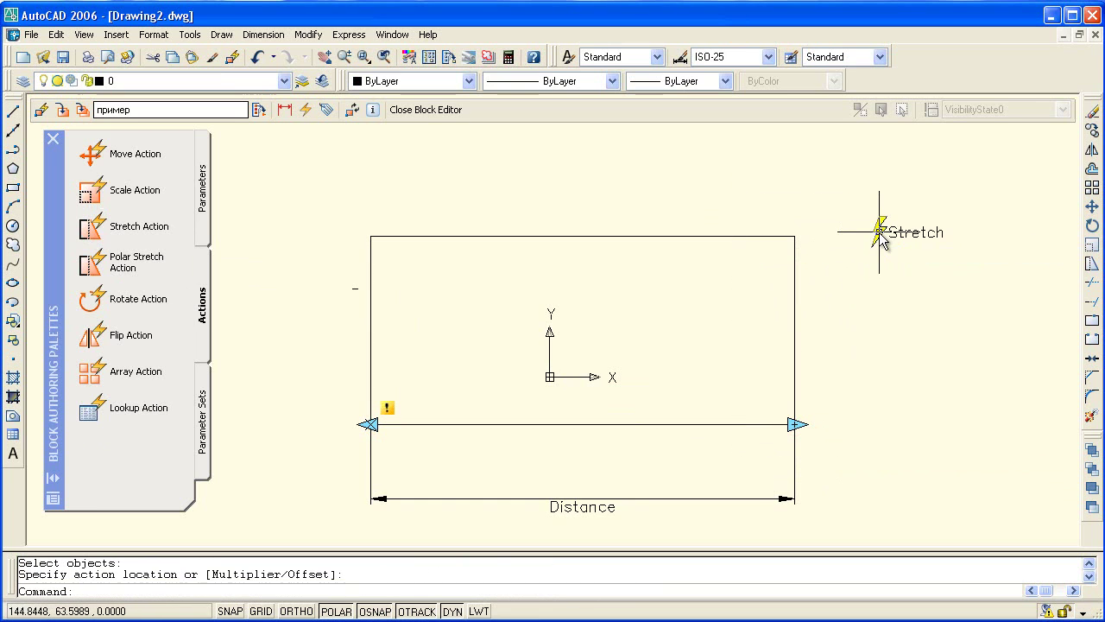
# Step: Add a second Stretch action on Distance's left end that stretches the rectangle's left edge
pyautogui.click(91, 229)
pyautogui.click(371, 490)
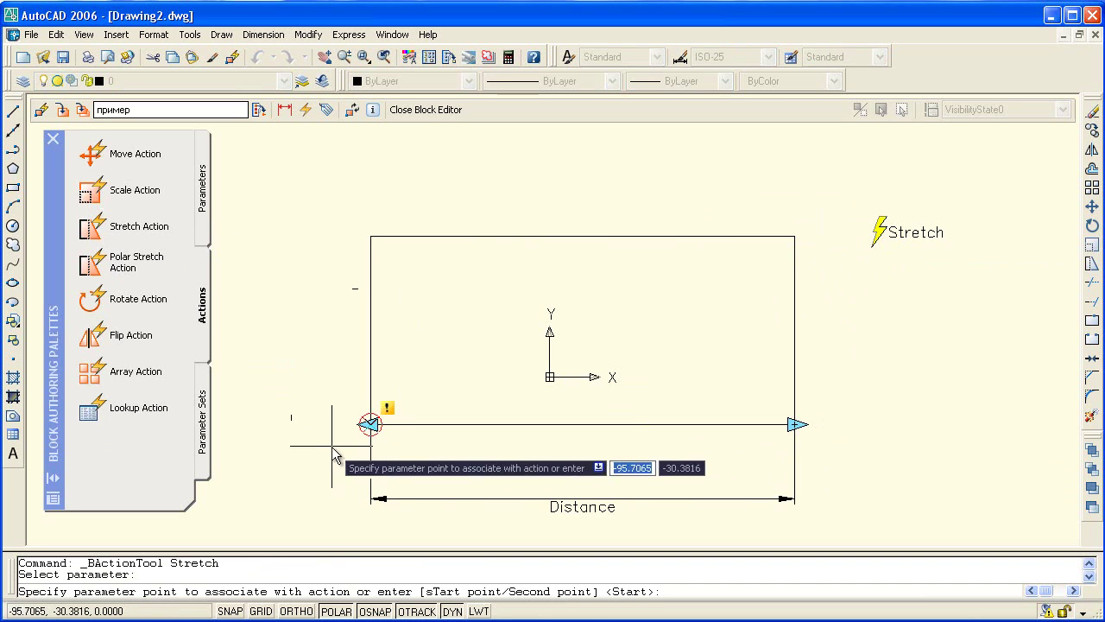
pyautogui.click(317, 449)
pyautogui.click(312, 461)
pyautogui.click(429, 205)
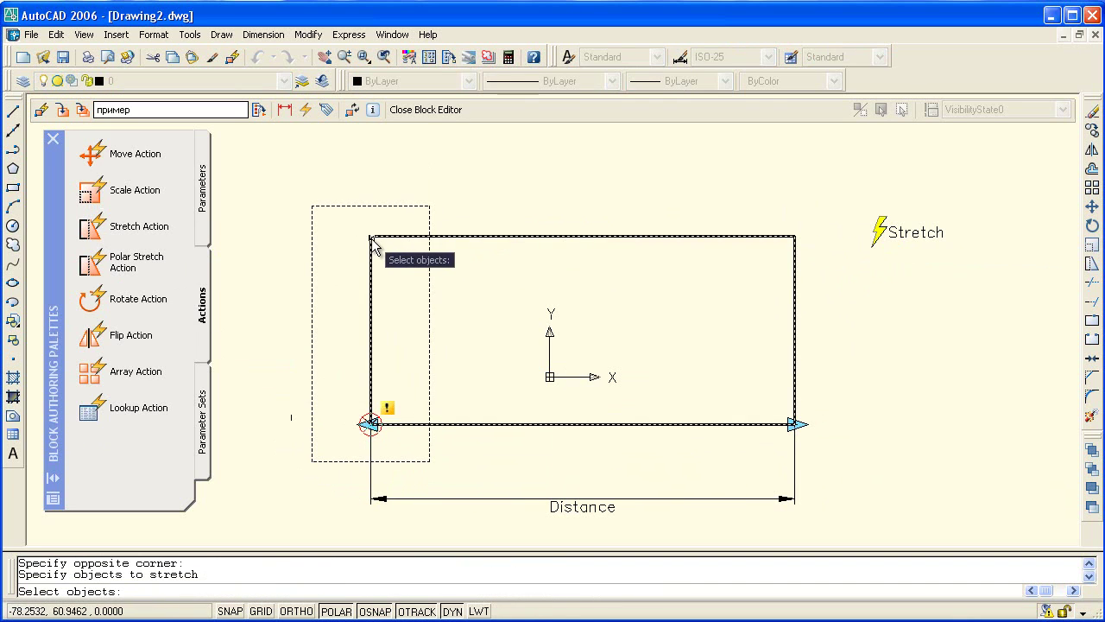
pyautogui.click(371, 240)
pyautogui.press('Return')
pyautogui.click(336, 172)
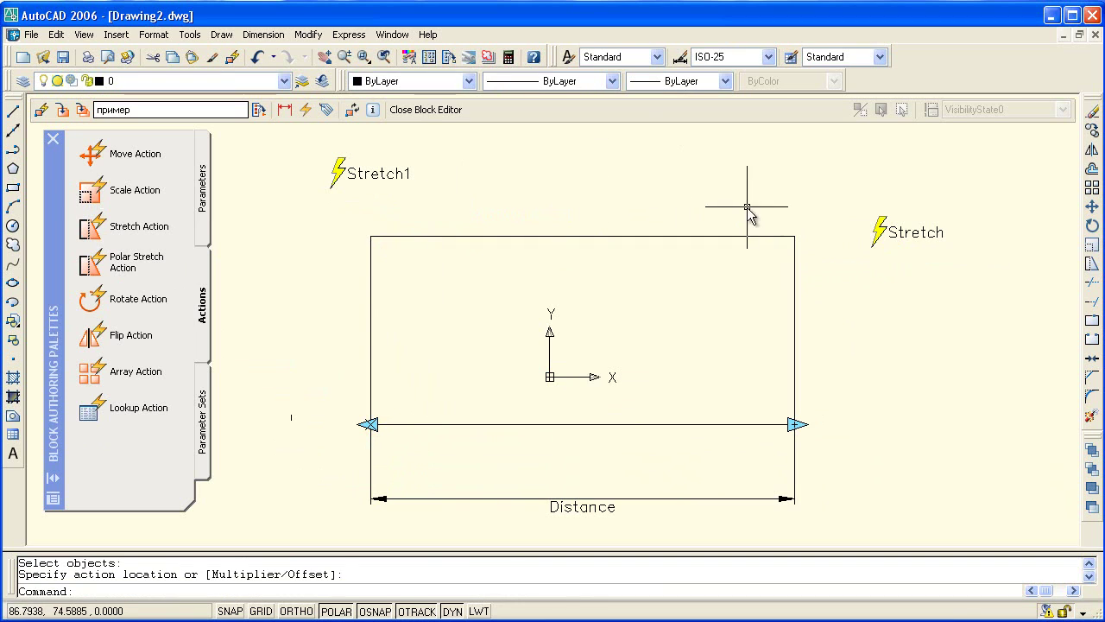
pyautogui.click(898, 246)
pyautogui.press('Escape')
pyautogui.click(371, 190)
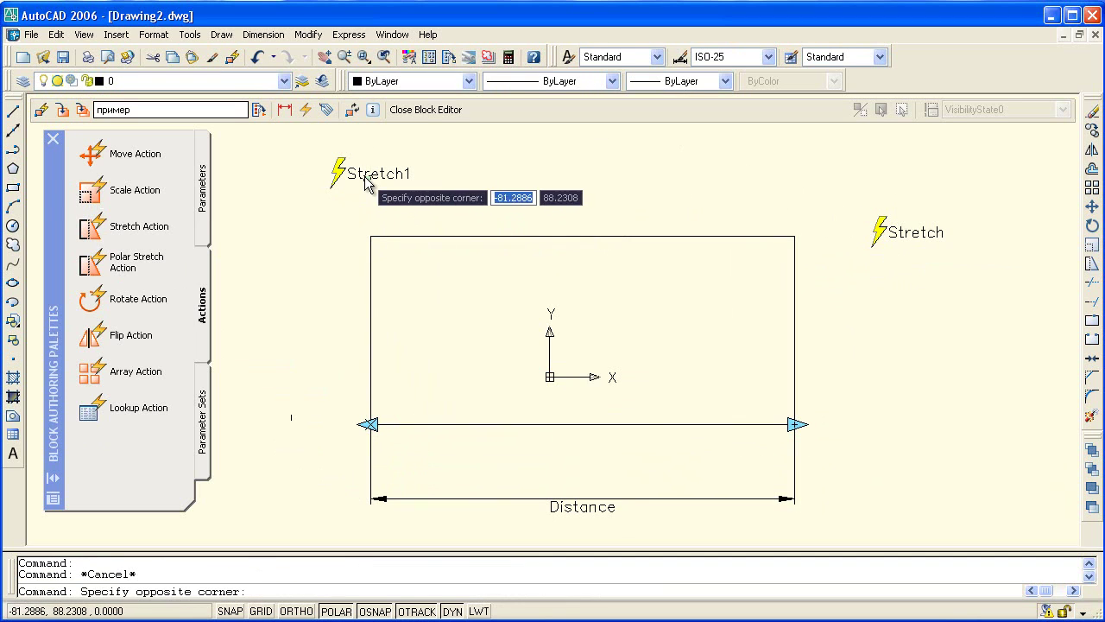
pyautogui.click(385, 196)
pyautogui.press('Escape')
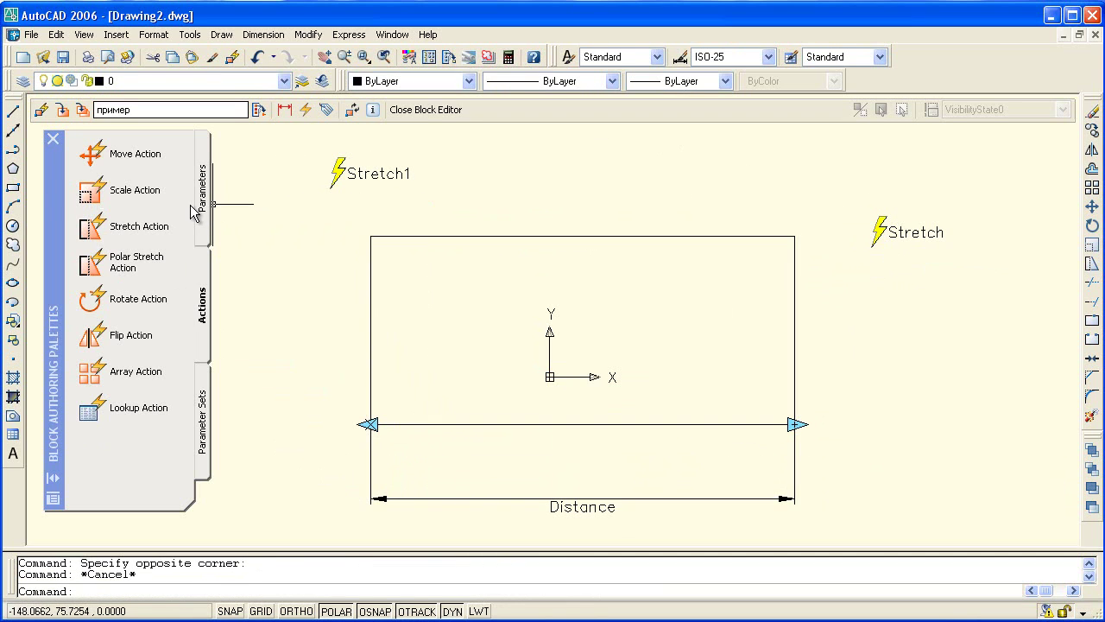
# Step: Draw a small square right of the block, give it a Move action, and save the block
pyautogui.click(13, 188)
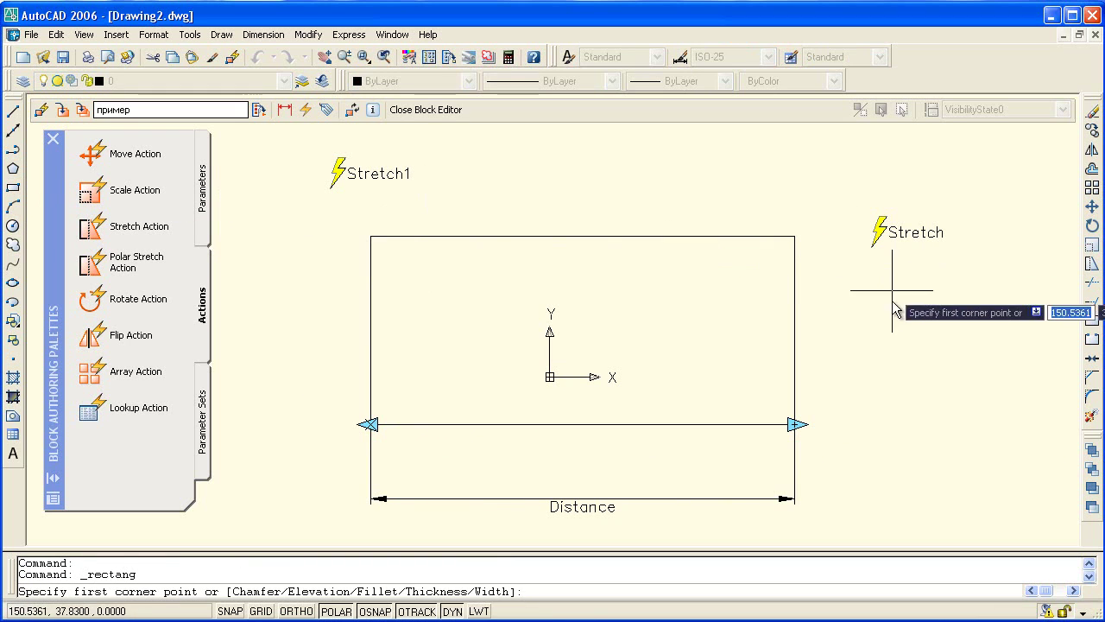
pyautogui.click(916, 341)
pyautogui.click(927, 357)
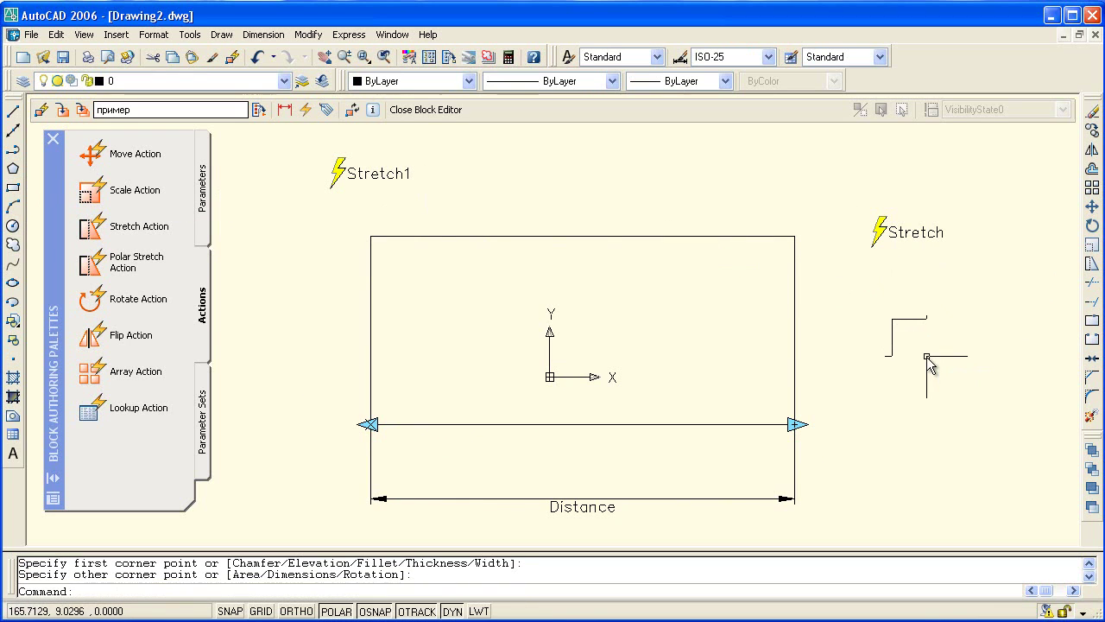
pyautogui.click(93, 159)
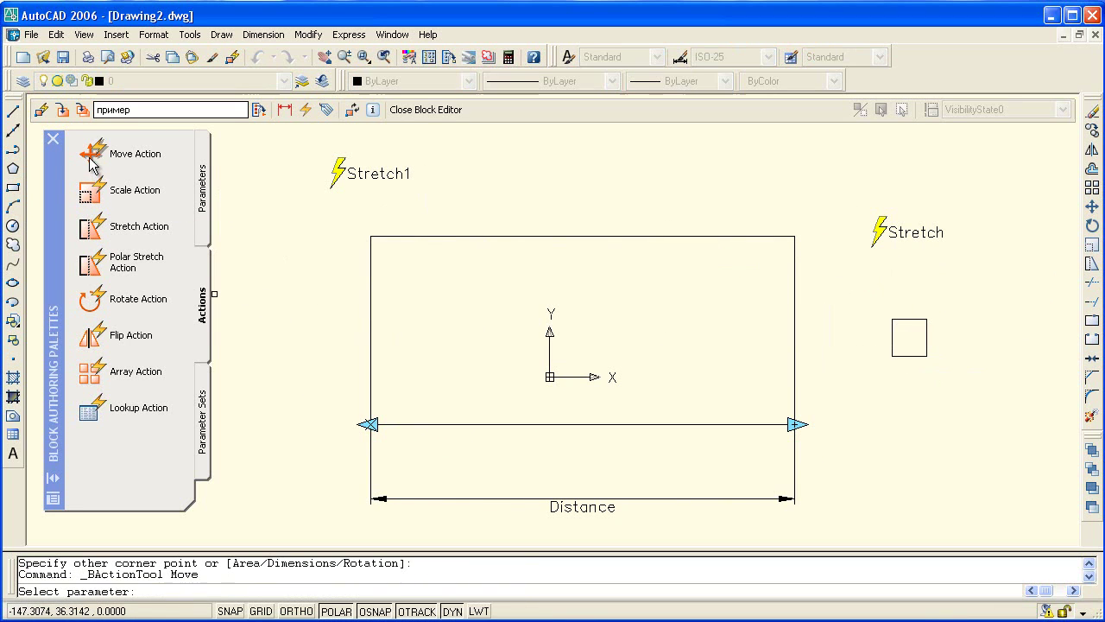
pyautogui.click(796, 424)
pyautogui.press('Return')
pyautogui.click(902, 355)
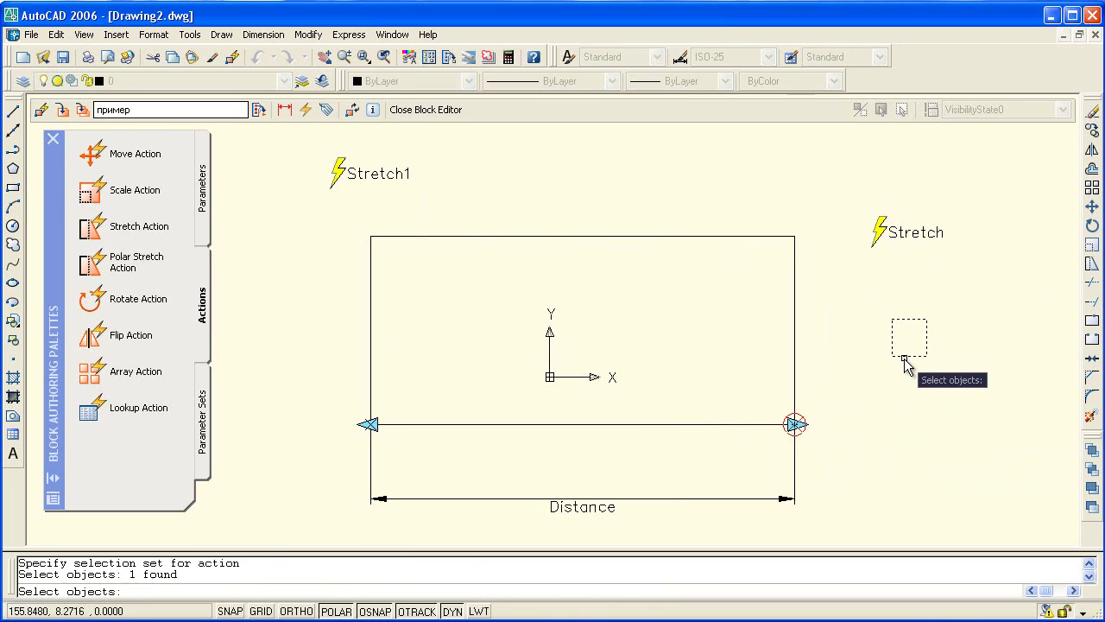
pyautogui.press('Return')
pyautogui.click(894, 421)
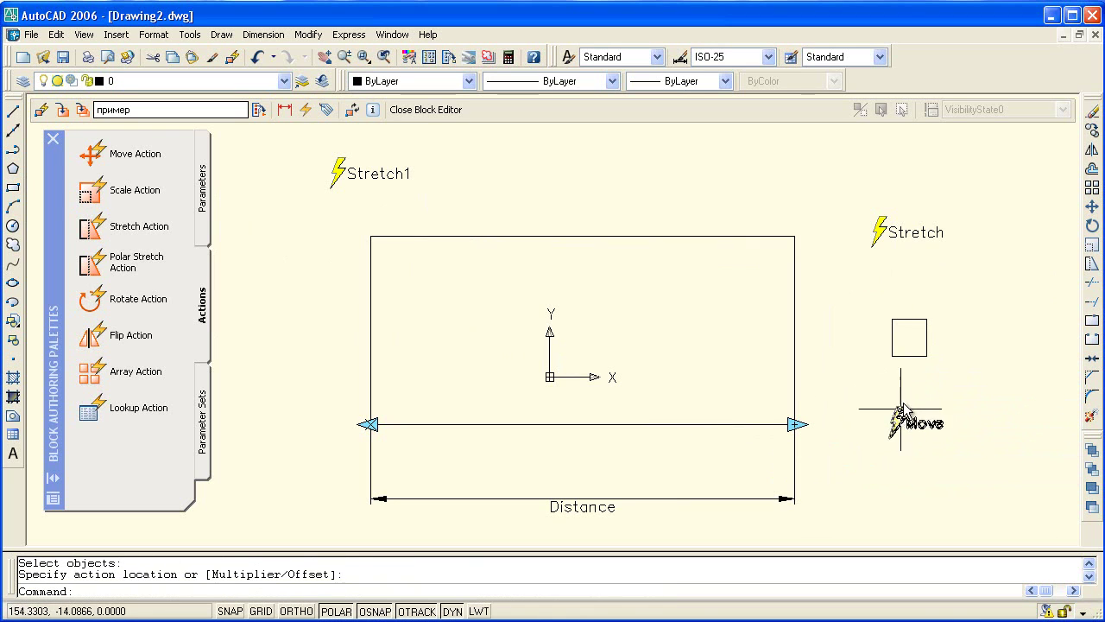
pyautogui.click(410, 121)
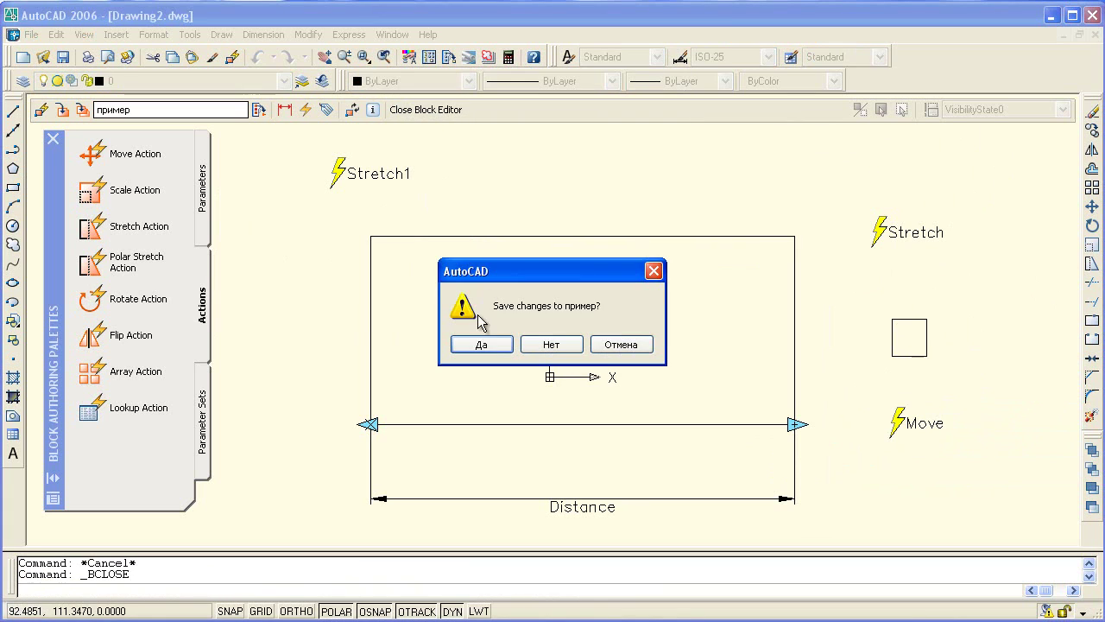
pyautogui.click(482, 344)
# Step: Stretch the upper пример block's right edge out and back, then its left edge leftward
pyautogui.click(644, 287)
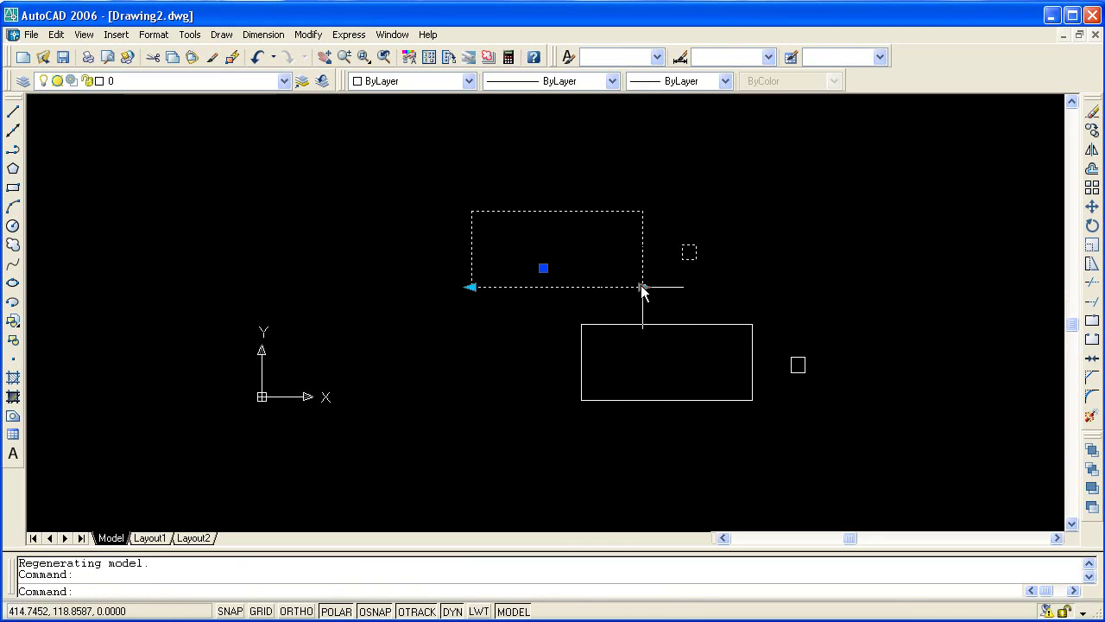
pyautogui.click(643, 286)
pyautogui.click(745, 287)
pyautogui.click(745, 287)
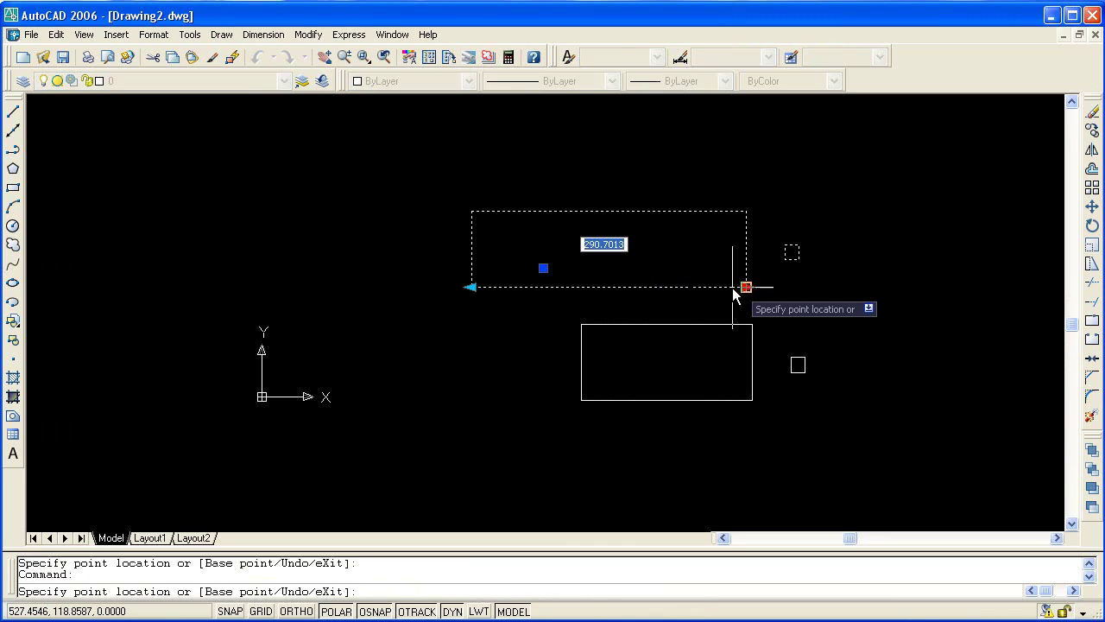
pyautogui.click(596, 286)
pyautogui.click(321, 286)
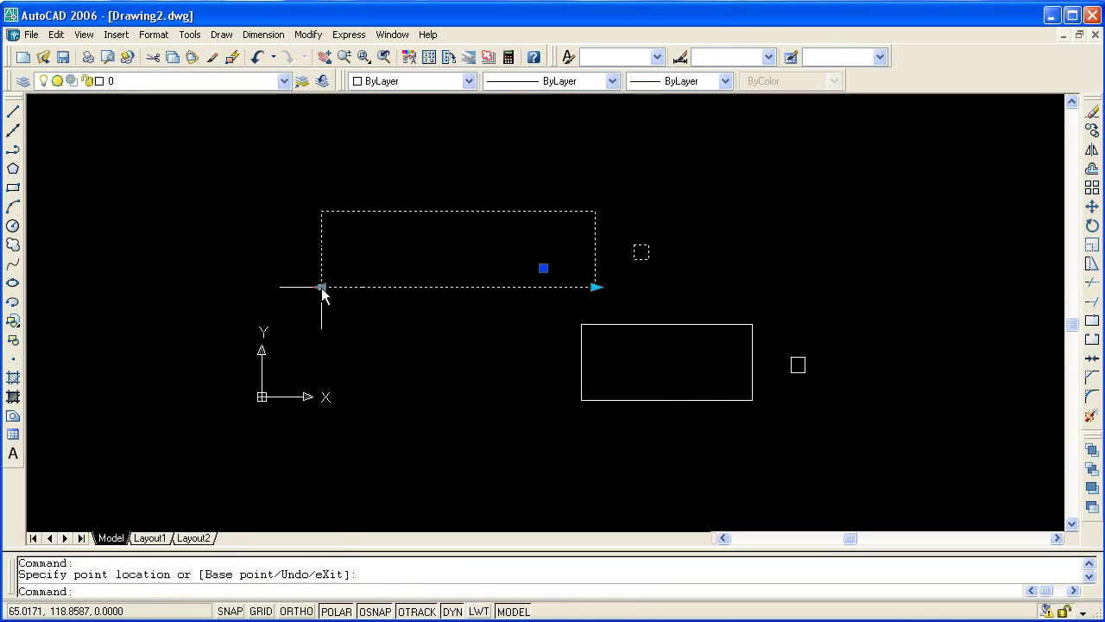
pyautogui.press('Escape')
# Step: Narrow the lower block from the right and extend its left edge leftward
pyautogui.click(623, 325)
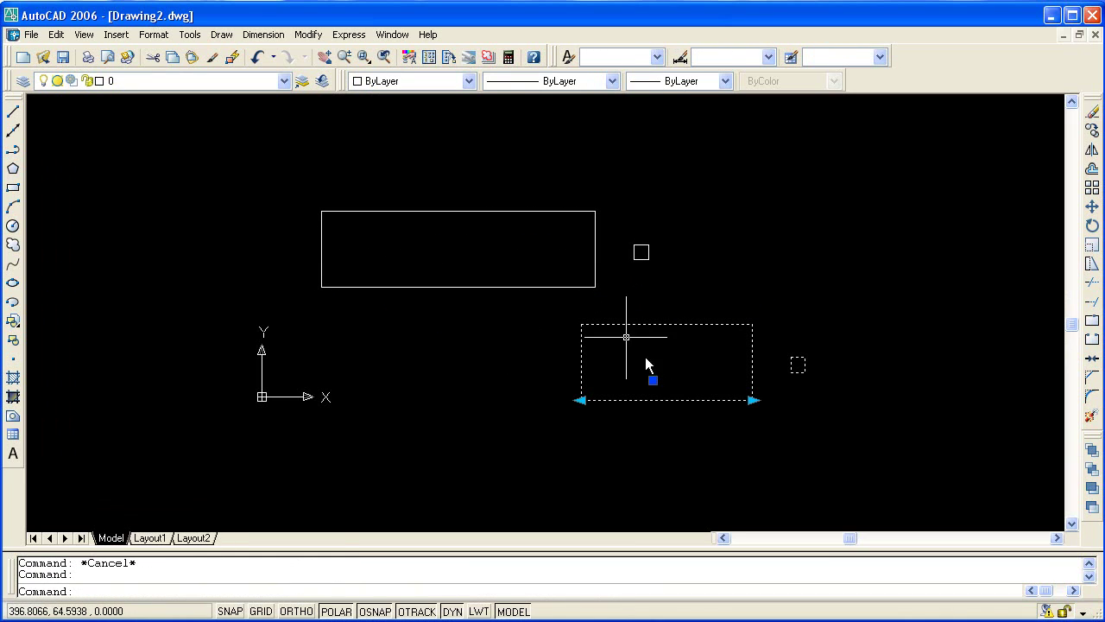
pyautogui.click(744, 399)
pyautogui.click(689, 399)
pyautogui.press('Escape')
pyautogui.click(609, 402)
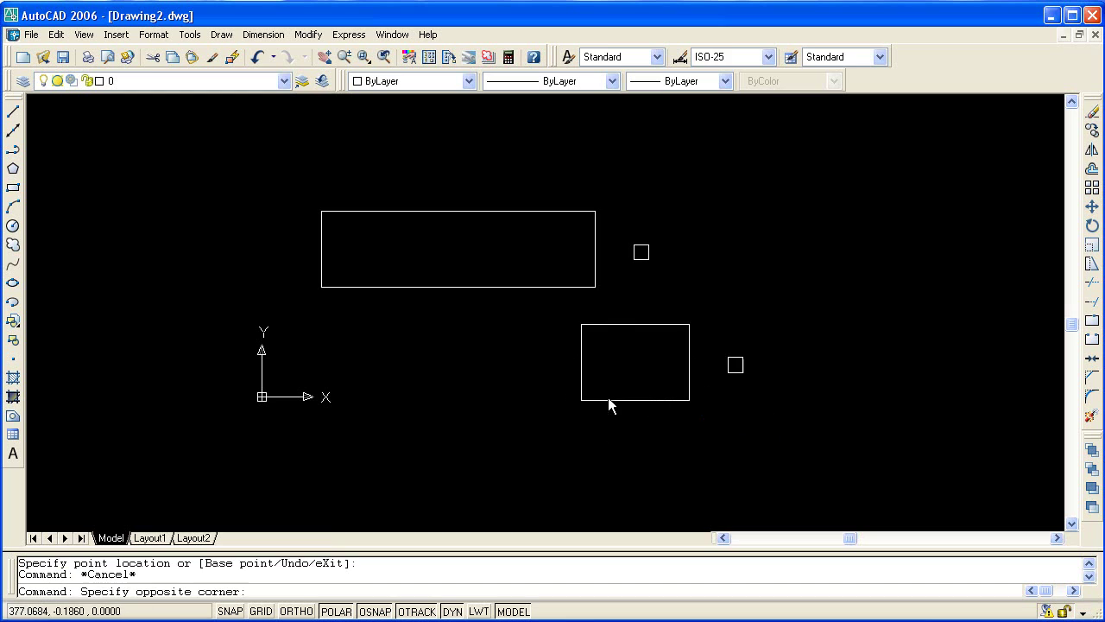
pyautogui.click(585, 406)
pyautogui.click(581, 400)
pyautogui.click(514, 400)
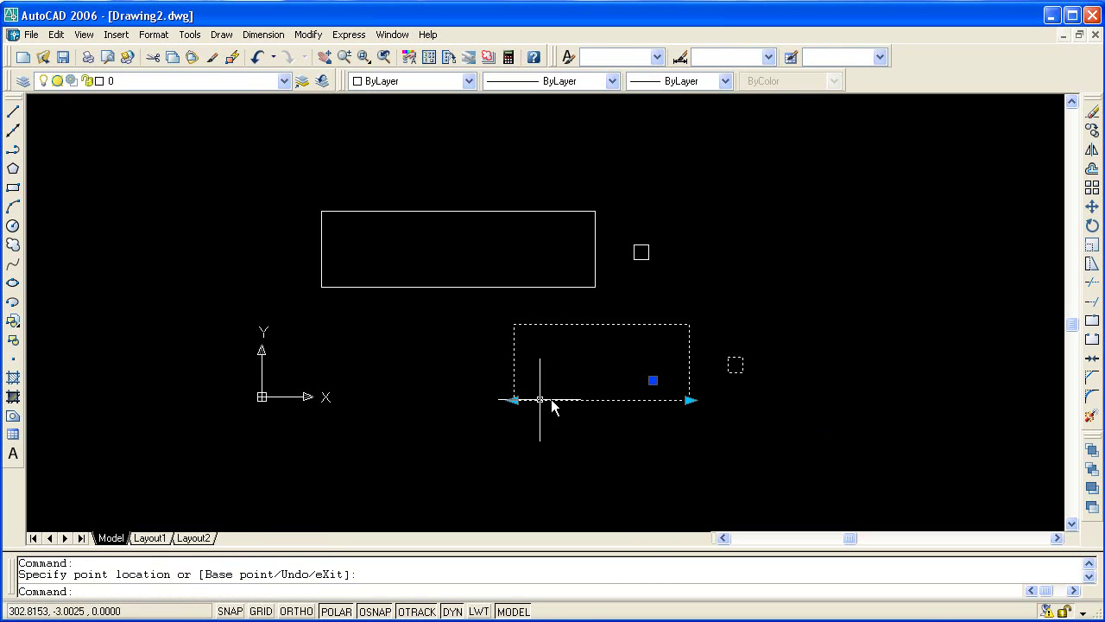
pyautogui.press('Escape')
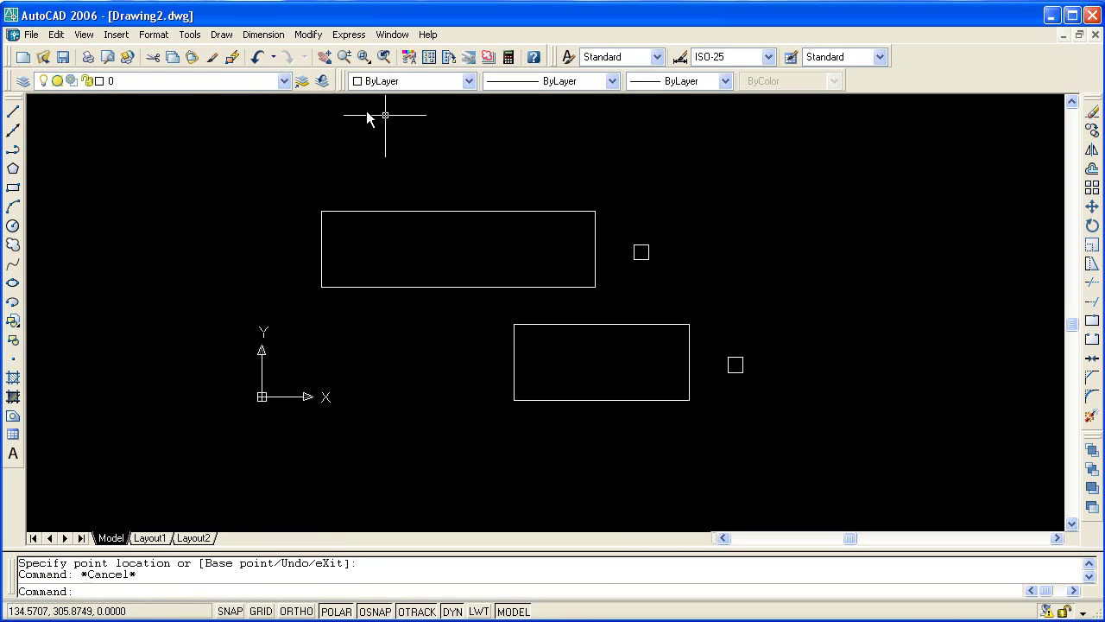
pyautogui.click(31, 35)
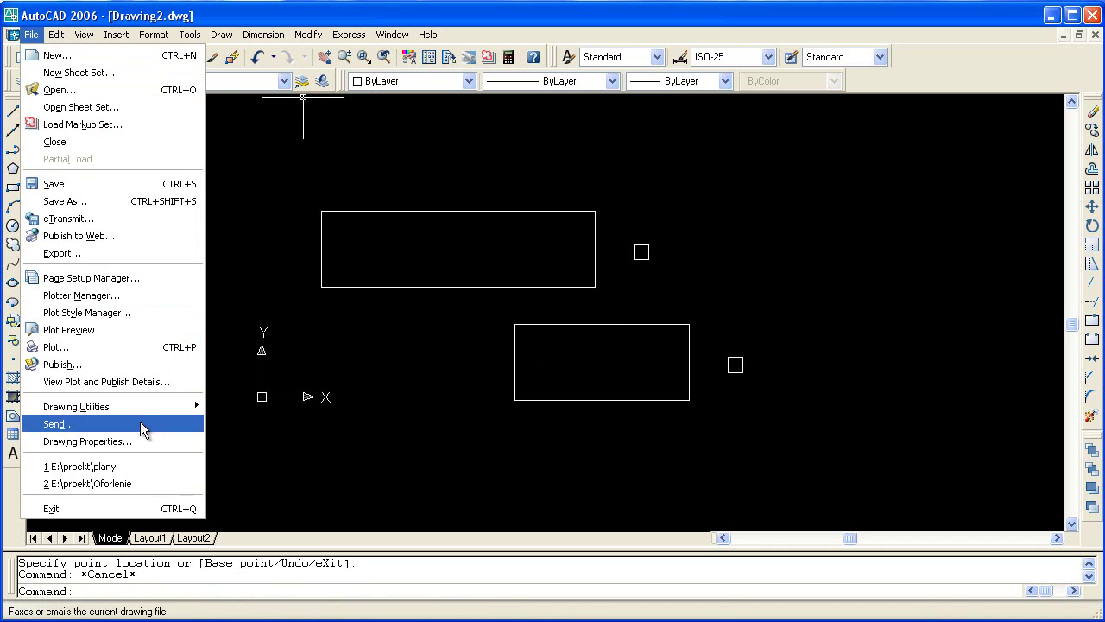
# Step: Open the recent drawing Oforlenie.dwg
pyautogui.click(148, 482)
pyautogui.moveTo(559, 397)
pyautogui.mouseDown(button='middle')
pyautogui.moveTo(671, 288)
pyautogui.moveTo(553, 430)
pyautogui.mouseUp(button='middle')
pyautogui.scroll(-8, 565, 386)
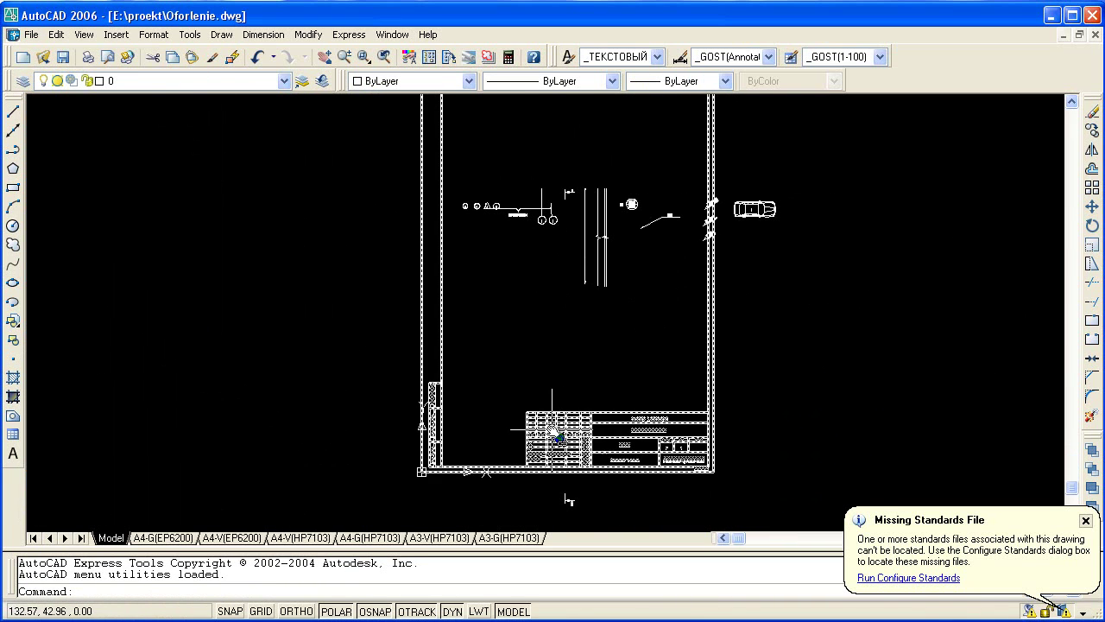
# Step: Switch the sheet frame to A3 (альбом), then to A4 (альбом)
pyautogui.click(553, 429)
pyautogui.click(708, 452)
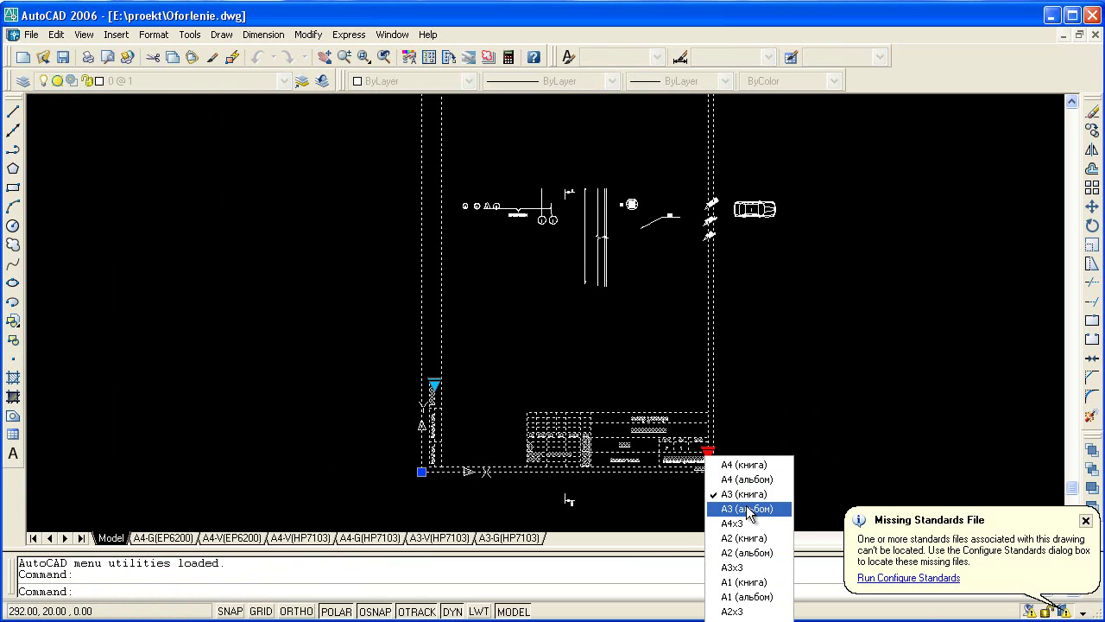
pyautogui.click(746, 509)
pyautogui.click(831, 455)
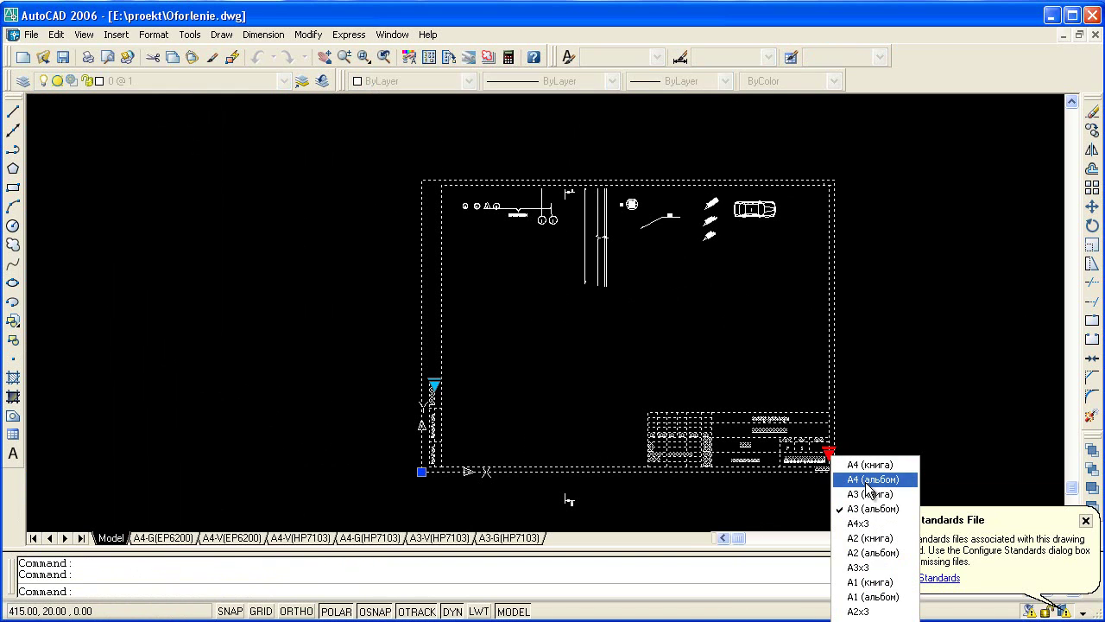
pyautogui.click(864, 479)
pyautogui.press('Escape')
# Step: Try stretching the примечание leader by its grip, then cancel
pyautogui.scroll(2, 570, 252)
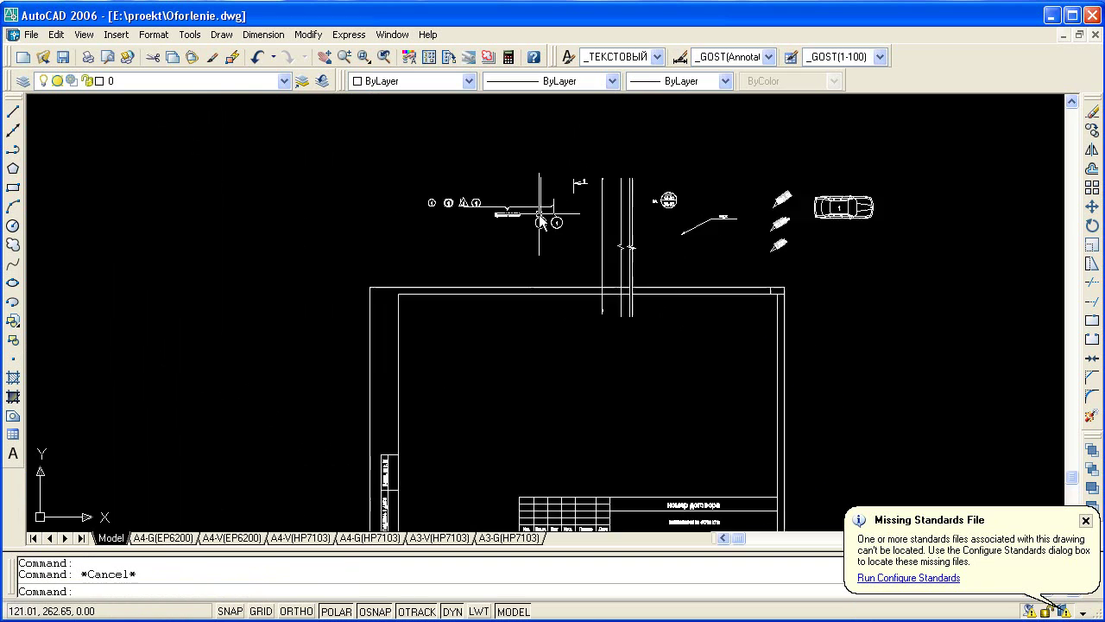
pyautogui.scroll(4, 535, 216)
pyautogui.click(571, 177)
pyautogui.click(571, 177)
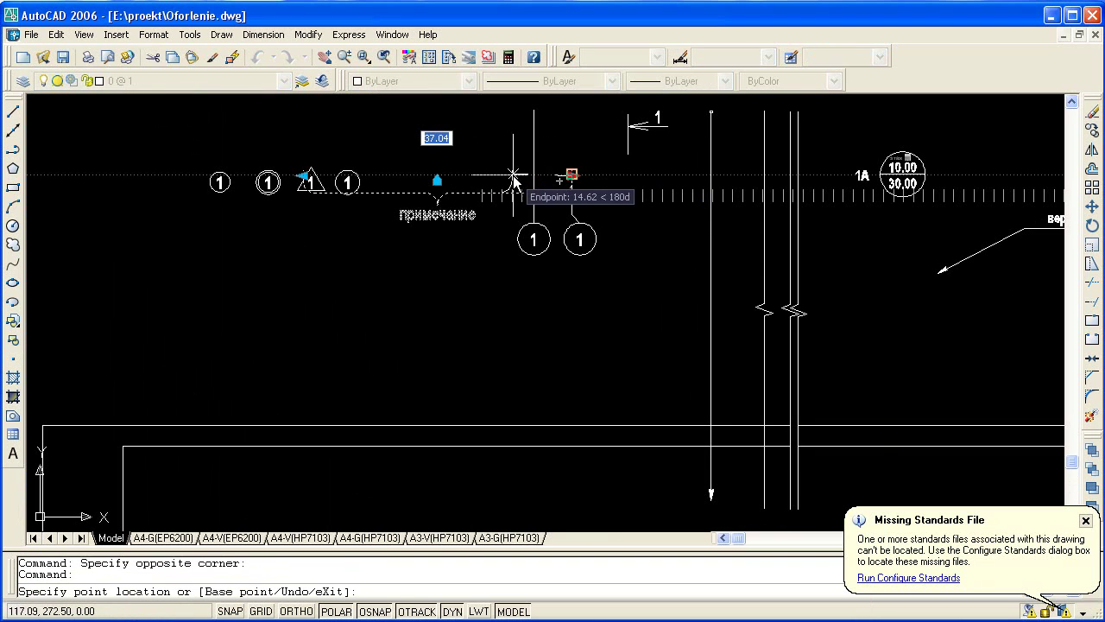
pyautogui.press('Escape')
# Step: Move the 1:81.19 slope symbol and save so it updates to 1:190.27
pyautogui.moveTo(696, 200); pyautogui.dragTo(168, 206, button='middle')
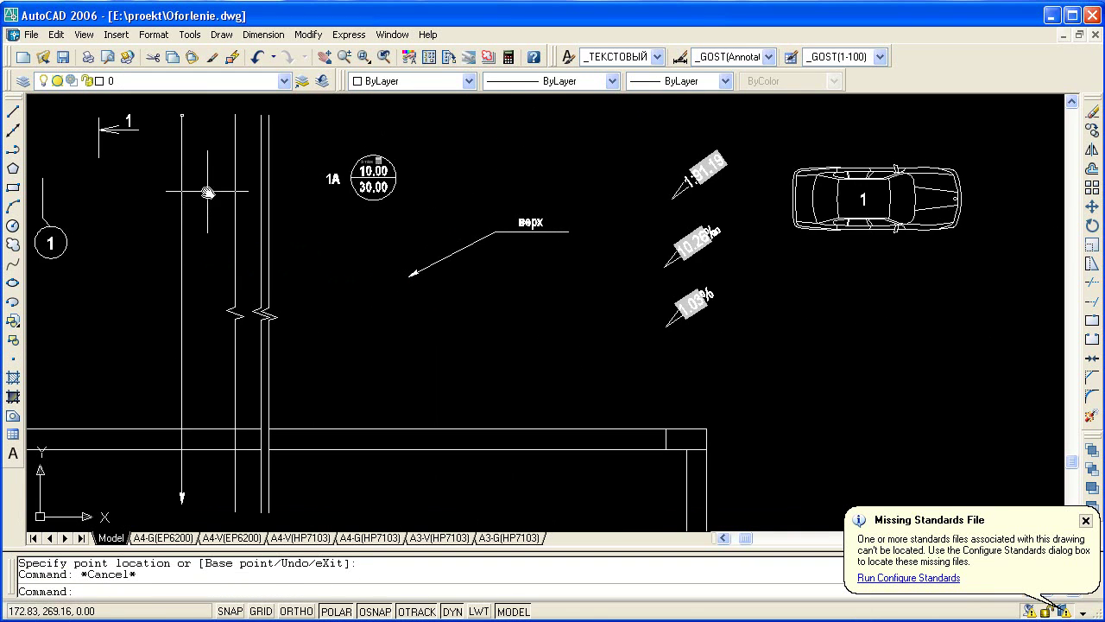
pyautogui.moveTo(578, 158); pyautogui.dragTo(477, 164, button='middle')
pyautogui.click(774, 174)
pyautogui.click(796, 156)
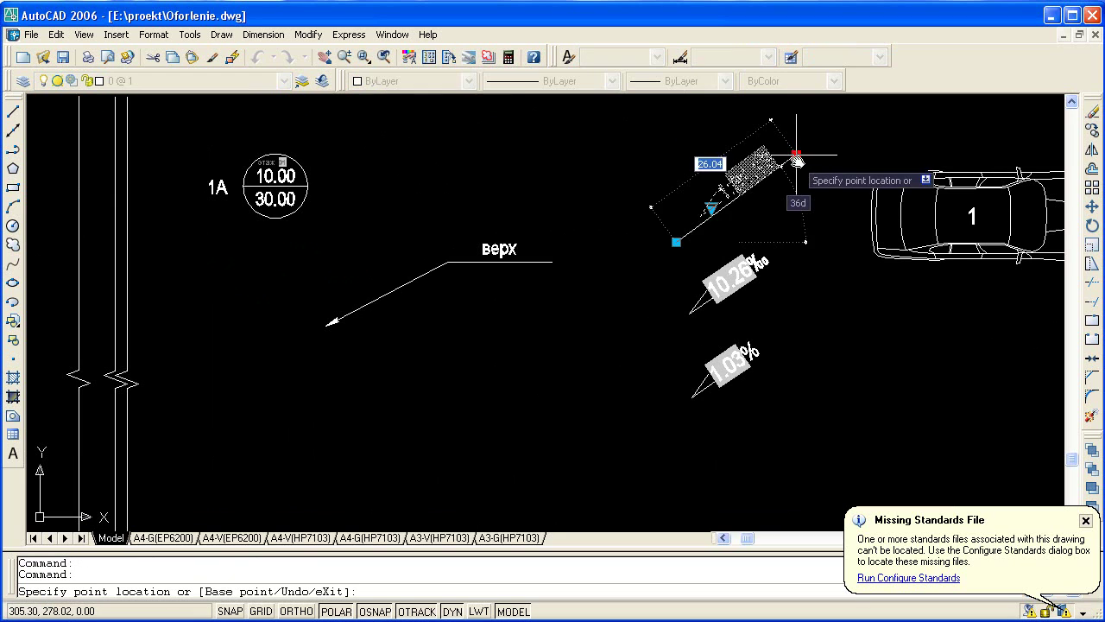
pyautogui.click(799, 185)
pyautogui.press('Escape')
pyautogui.hotkey('ctrl', 's')
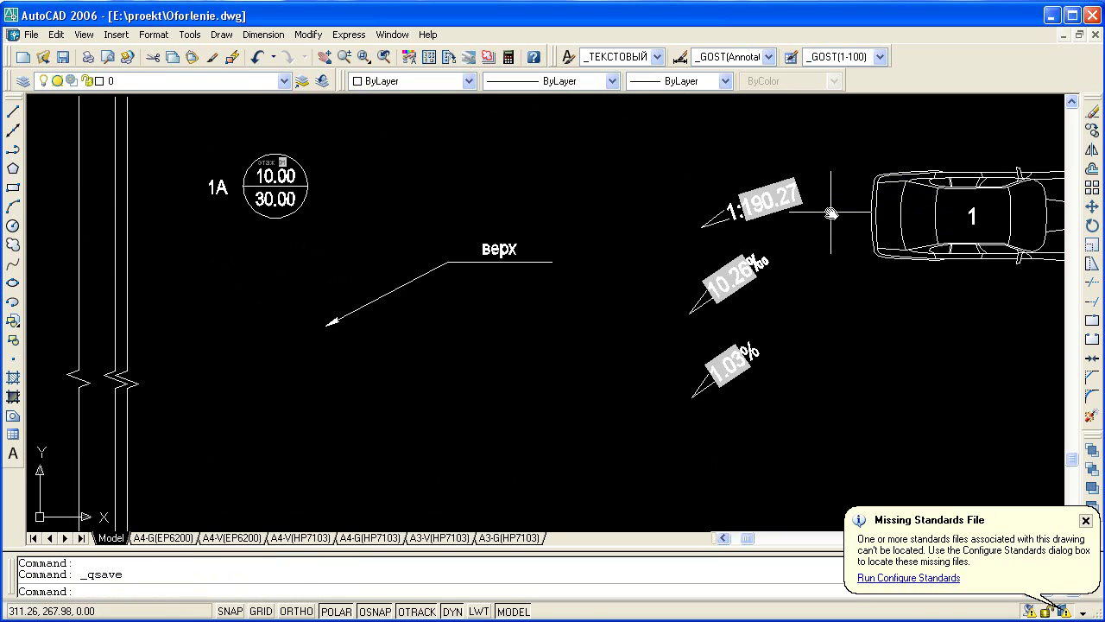
# Step: Move the 10.26‰ slope symbol and save so it updates to 5.7‰
pyautogui.click(762, 266)
pyautogui.click(766, 269)
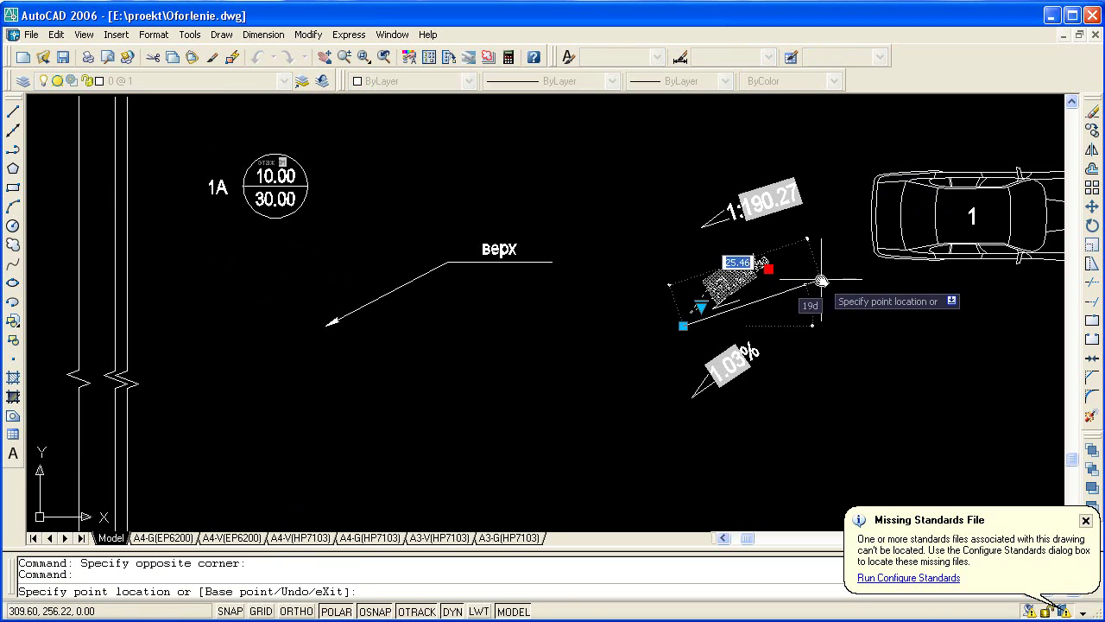
pyautogui.click(909, 294)
pyautogui.press('Escape')
pyautogui.hotkey('ctrl', 's')
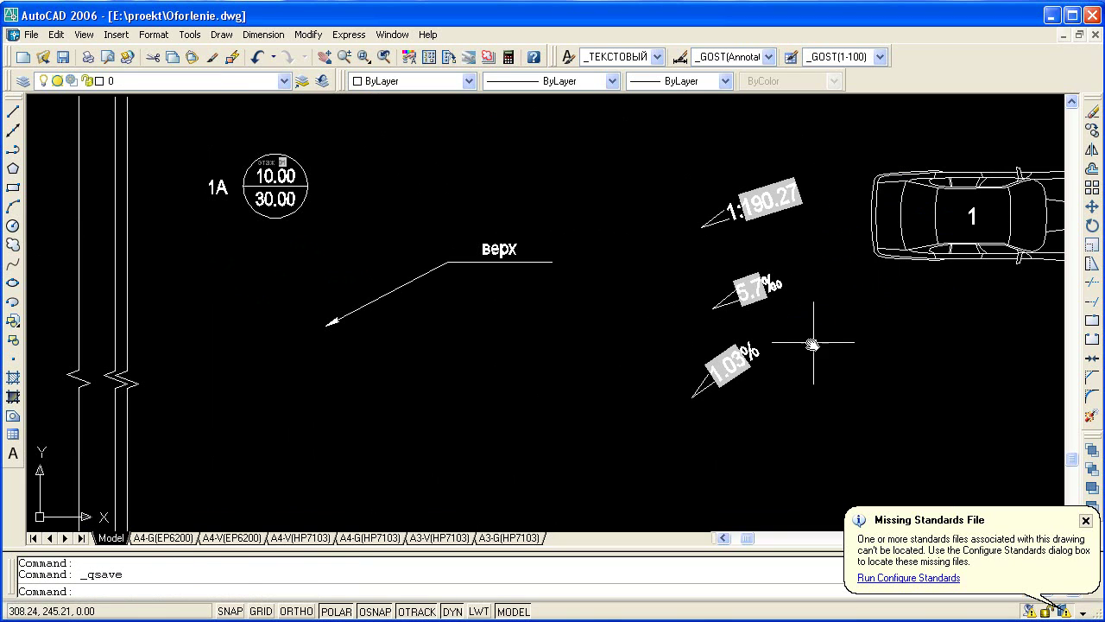
# Step: Move the 1.03% slope symbol and save so it updates to 0.36%
pyautogui.click(736, 369)
pyautogui.click(773, 354)
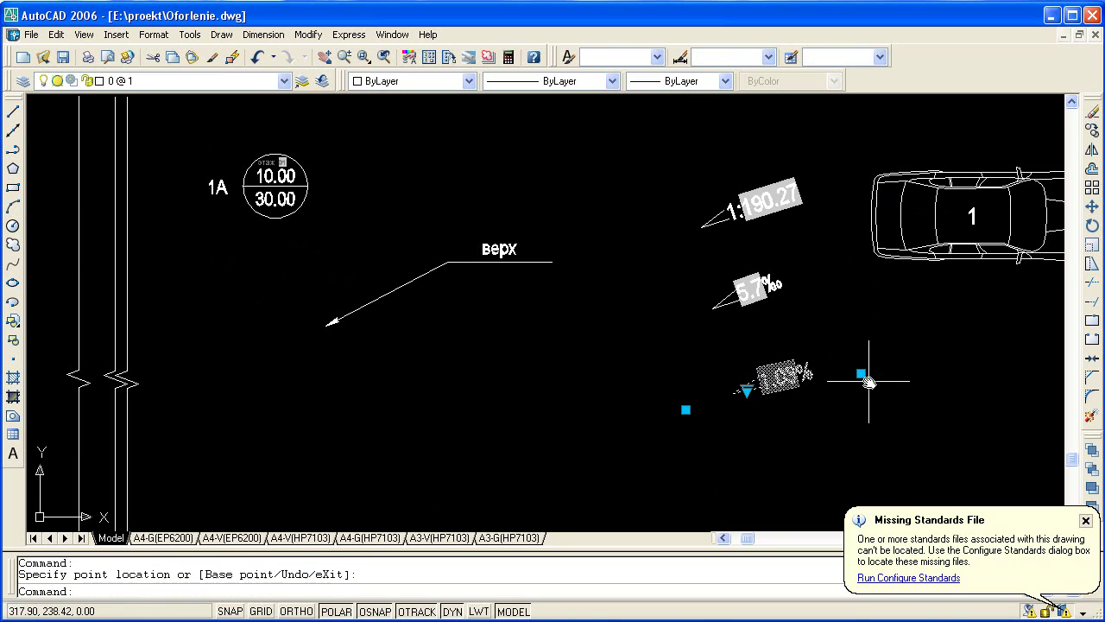
pyautogui.click(863, 373)
pyautogui.hotkey('ctrl', 's')
# Step: Switch the car block to Автобус, then Мотоцикл, then Грузовая (длинномер)
pyautogui.scroll(3, 851, 356)
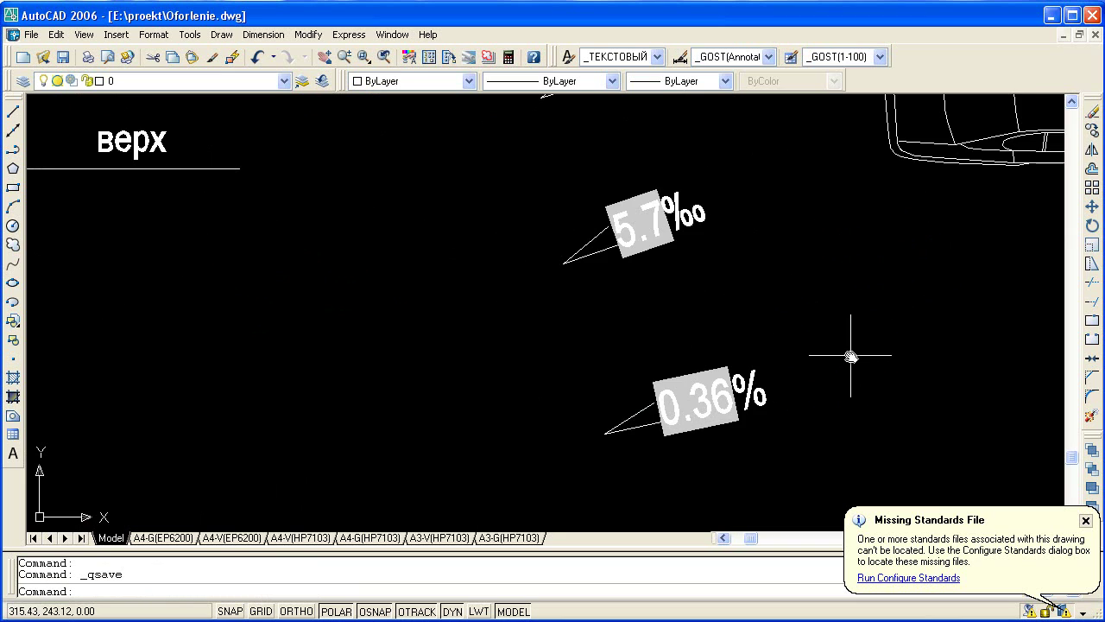
pyautogui.scroll(-5, 841, 331)
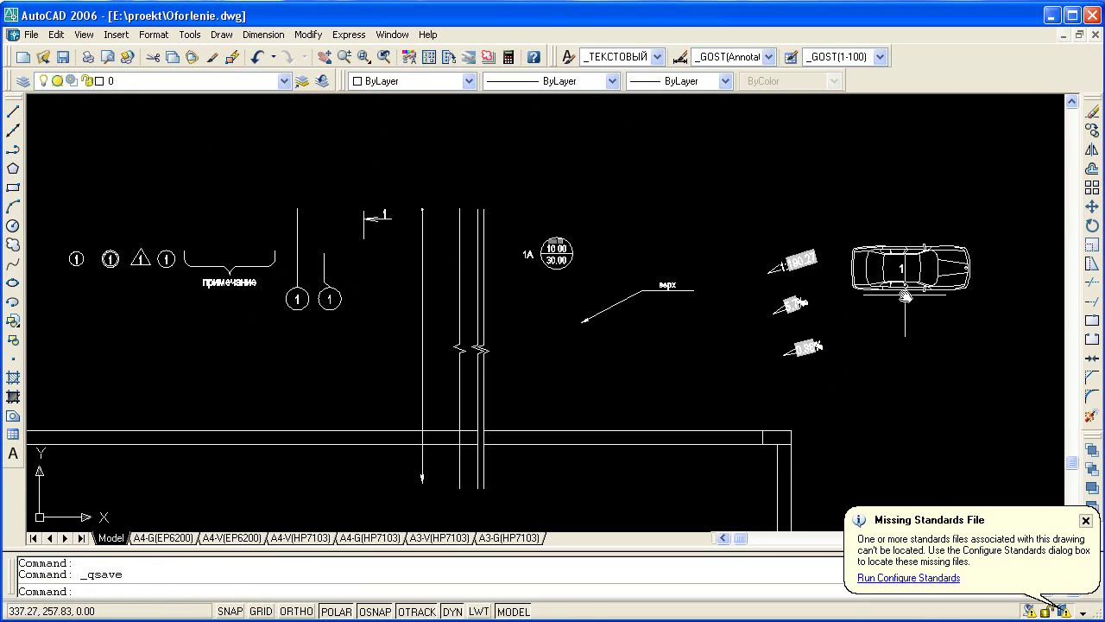
pyautogui.moveTo(905, 296); pyautogui.dragTo(892, 276)
pyautogui.click(902, 271)
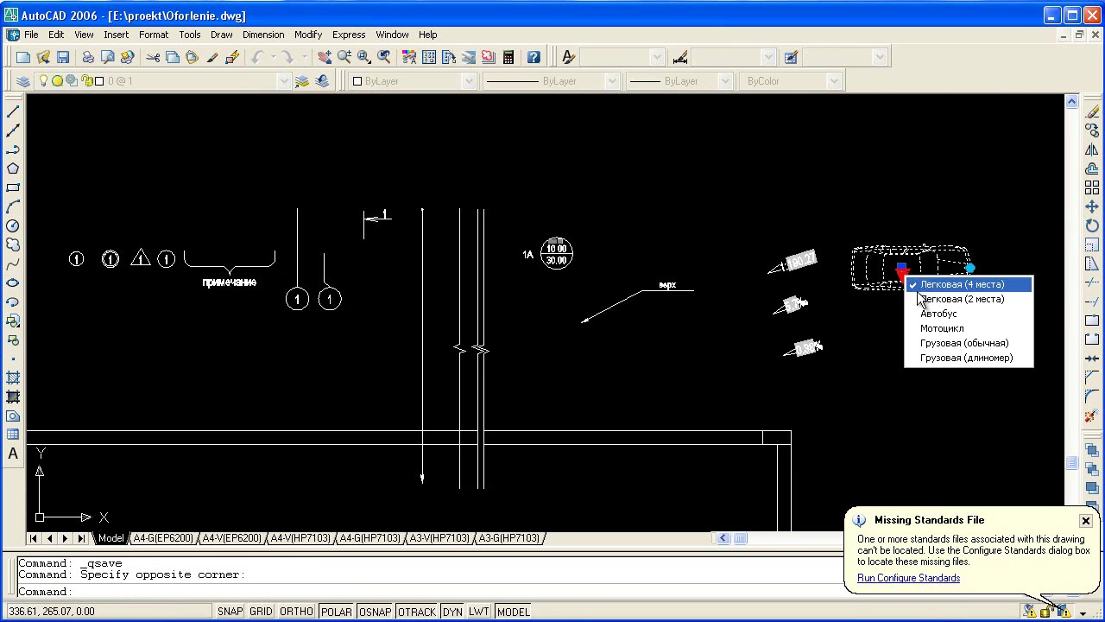
pyautogui.click(933, 315)
pyautogui.click(902, 274)
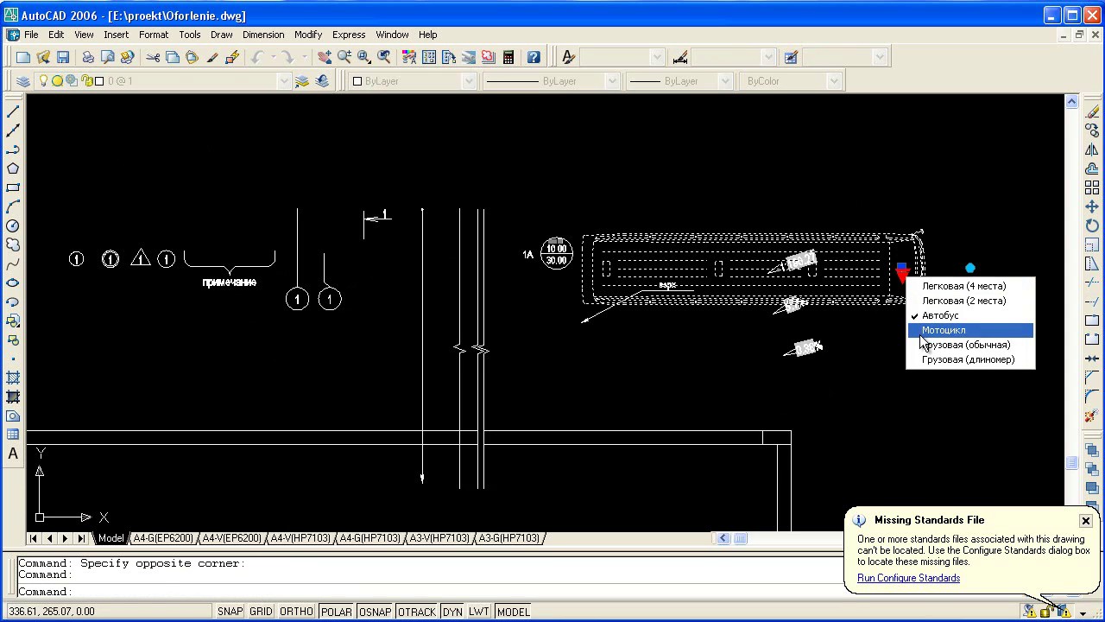
pyautogui.click(924, 330)
pyautogui.scroll(1, 905, 290)
pyautogui.click(901, 270)
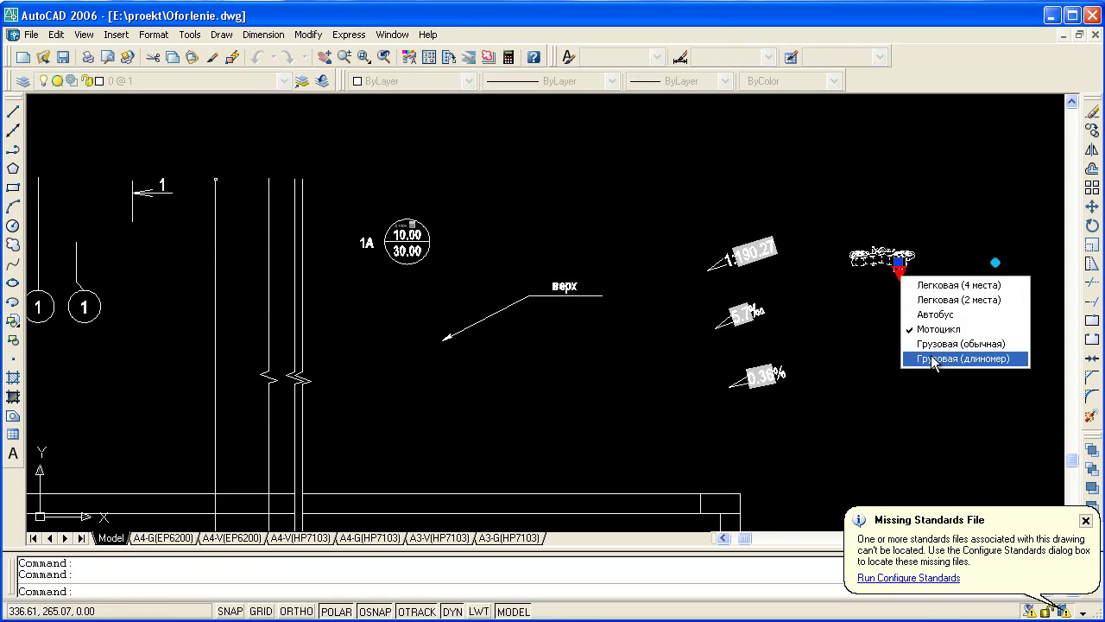
pyautogui.click(932, 358)
pyautogui.press('Escape')
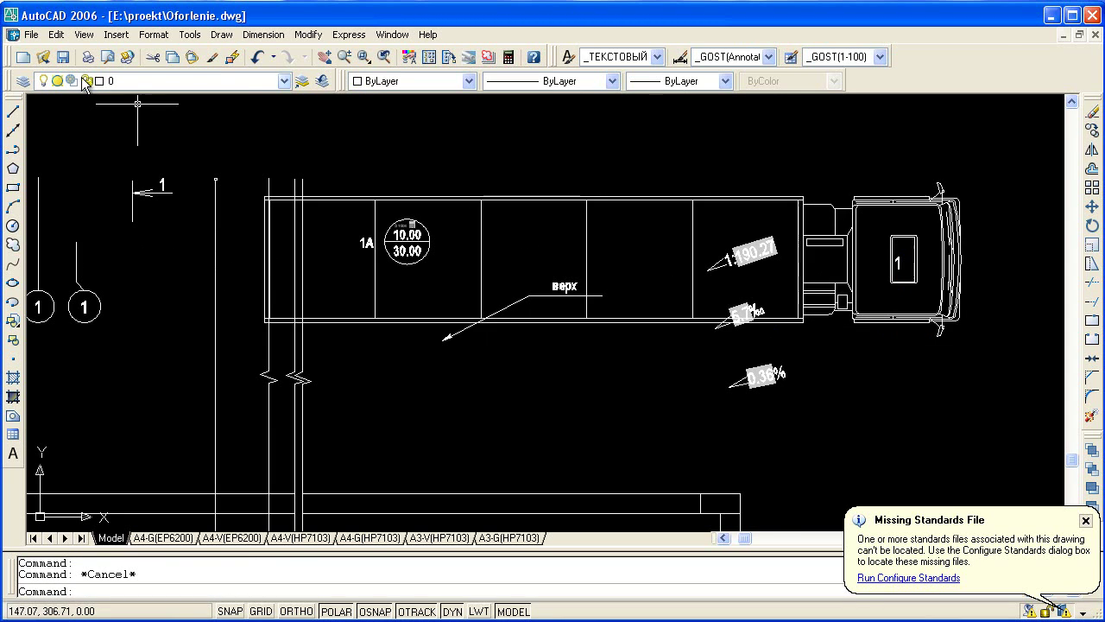
# Step: Open the recent drawing plany.dwg and bring the door symbols into view
pyautogui.click(31, 34)
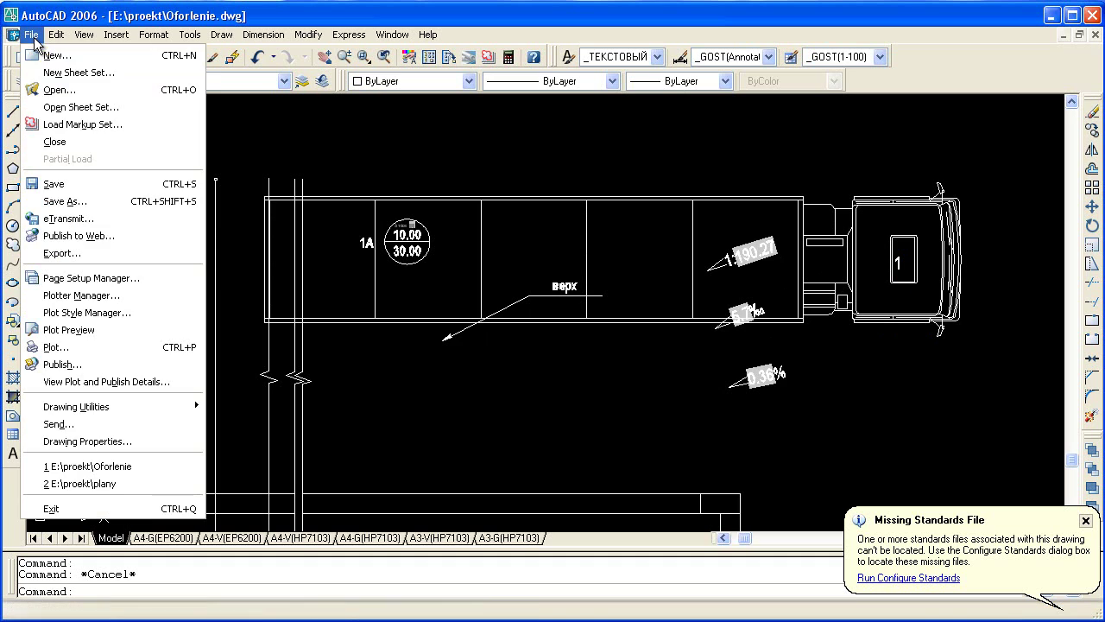
pyautogui.click(160, 482)
pyautogui.moveTo(362, 371); pyautogui.dragTo(512, 385, button='middle')
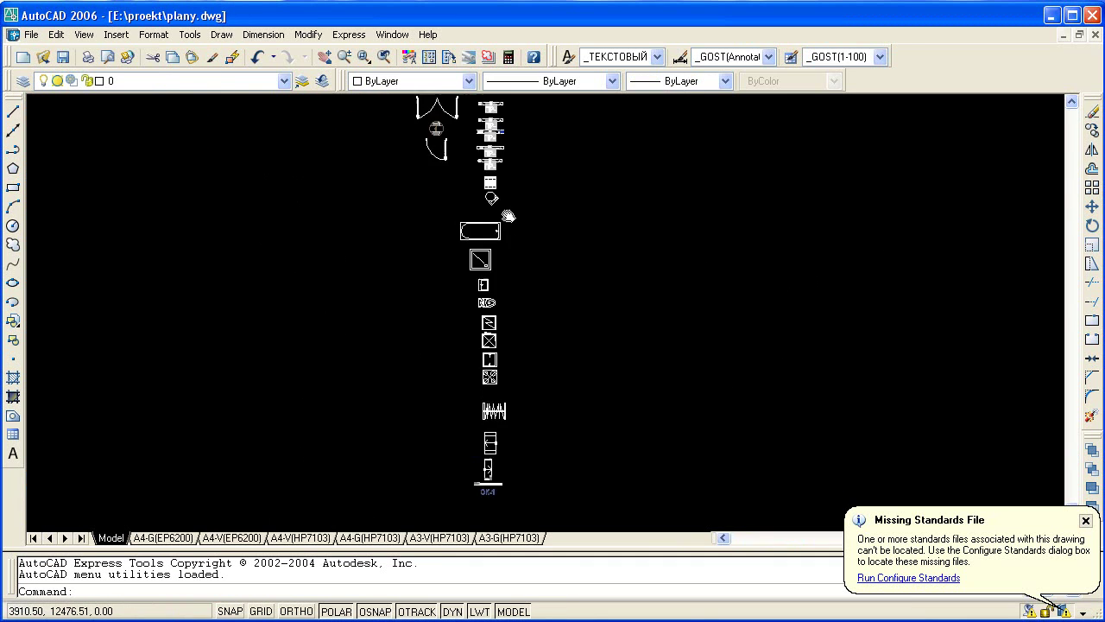
pyautogui.scroll(2, 512, 385)
# Step: Flip the door block to the other side and back, then give it the threshold variant
pyautogui.click(530, 371)
pyautogui.click(401, 291)
pyautogui.scroll(2, 419, 288)
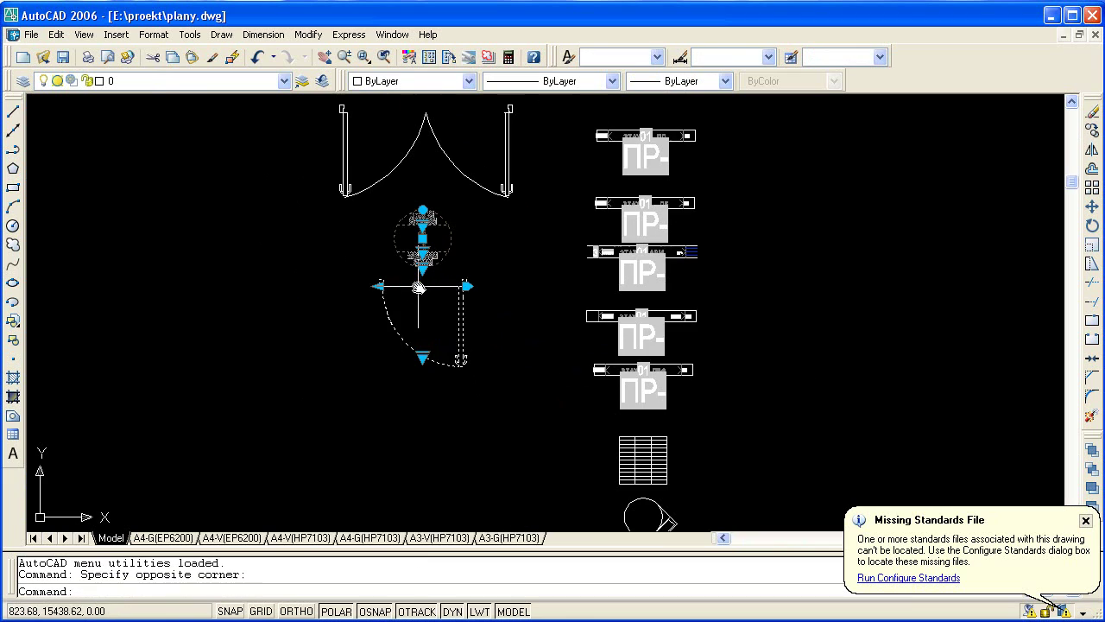
pyautogui.click(423, 354)
pyautogui.click(434, 374)
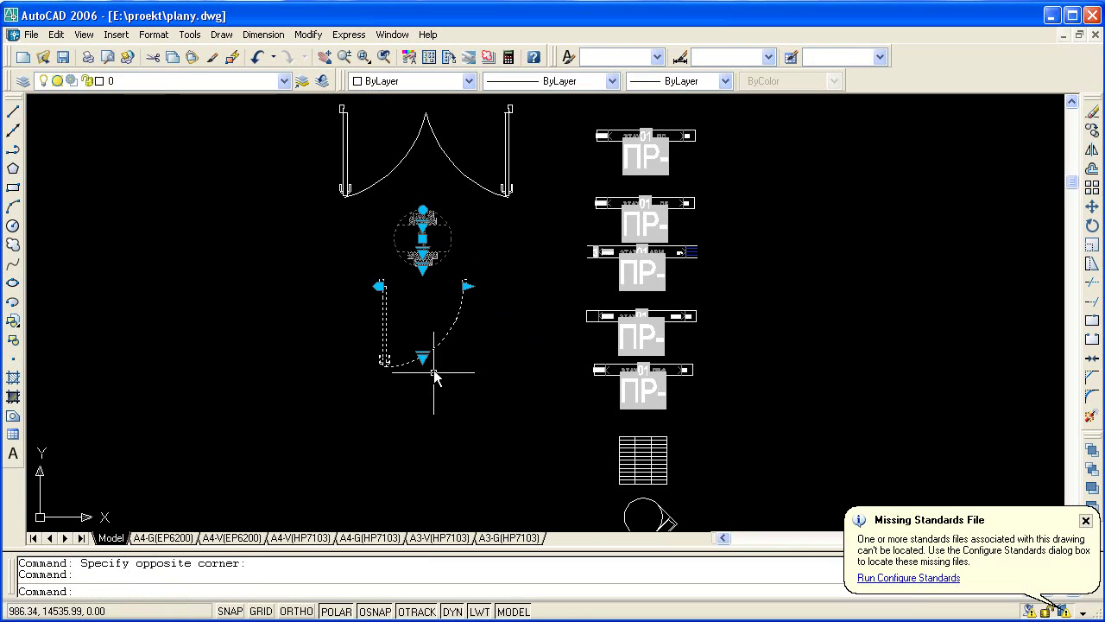
pyautogui.click(422, 273)
pyautogui.click(442, 293)
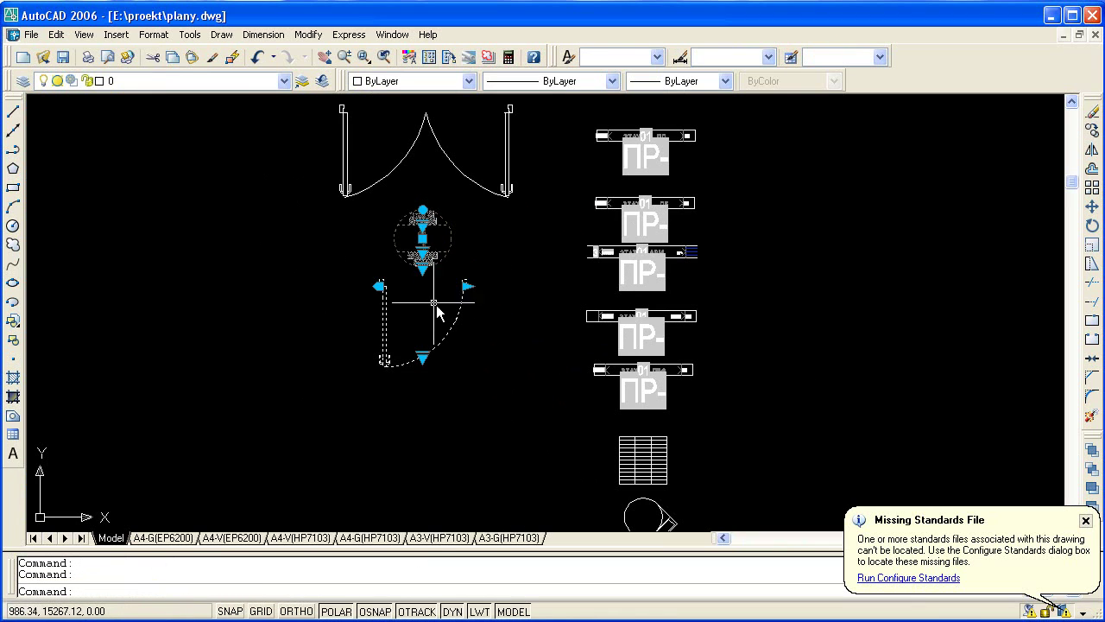
pyautogui.click(422, 232)
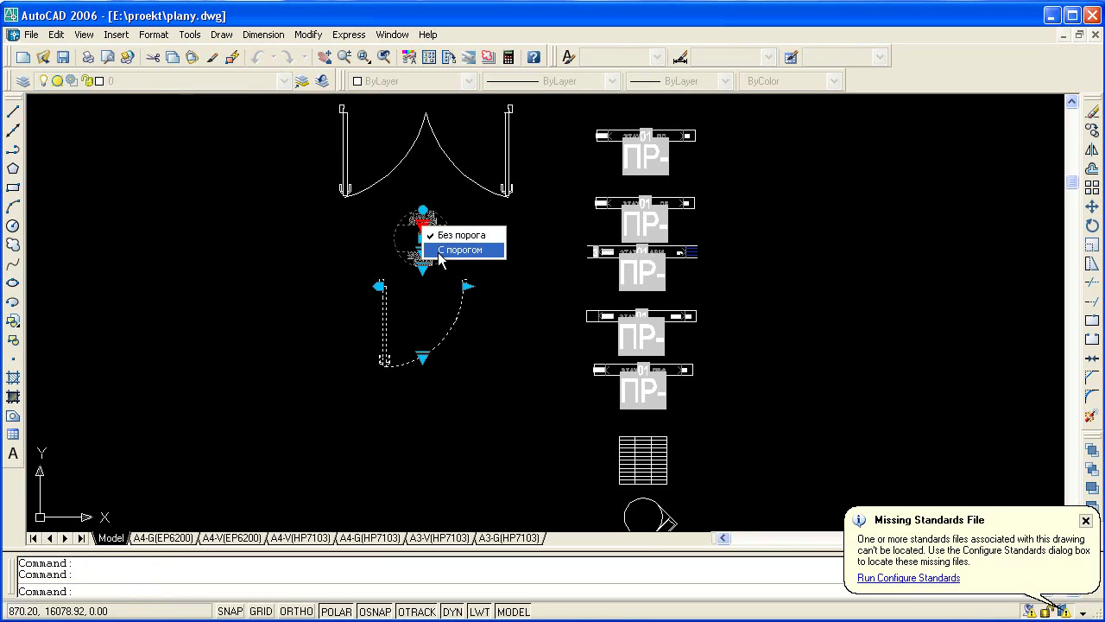
pyautogui.click(445, 248)
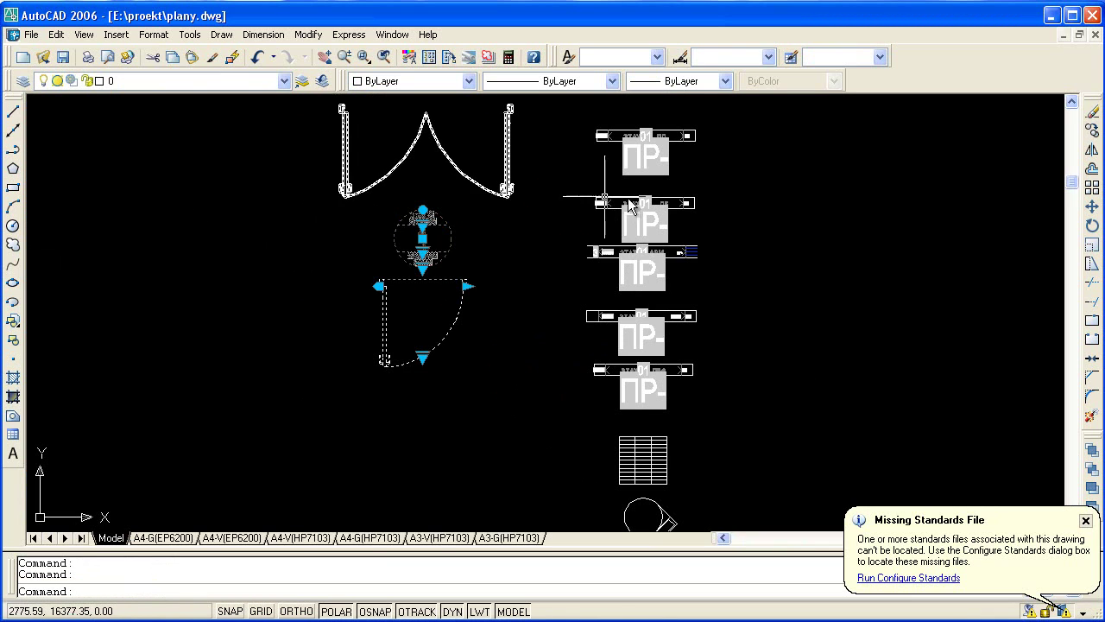
pyautogui.press('Escape')
# Step: Copy the door and its tag twice to the left
pyautogui.click(459, 293)
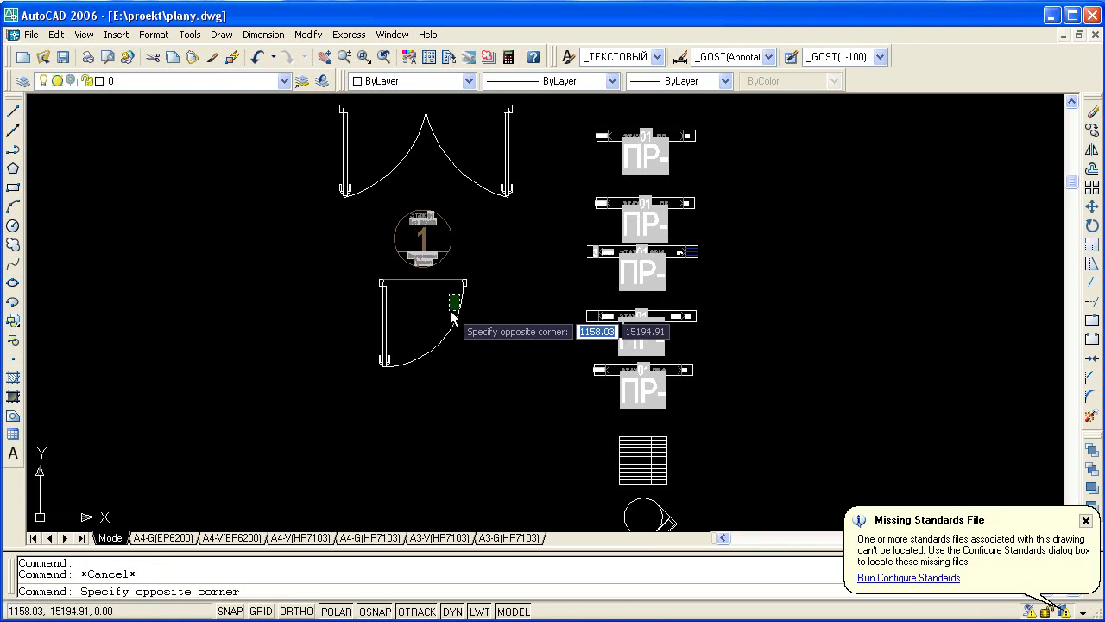
pyautogui.click(523, 289)
pyautogui.click(1098, 129)
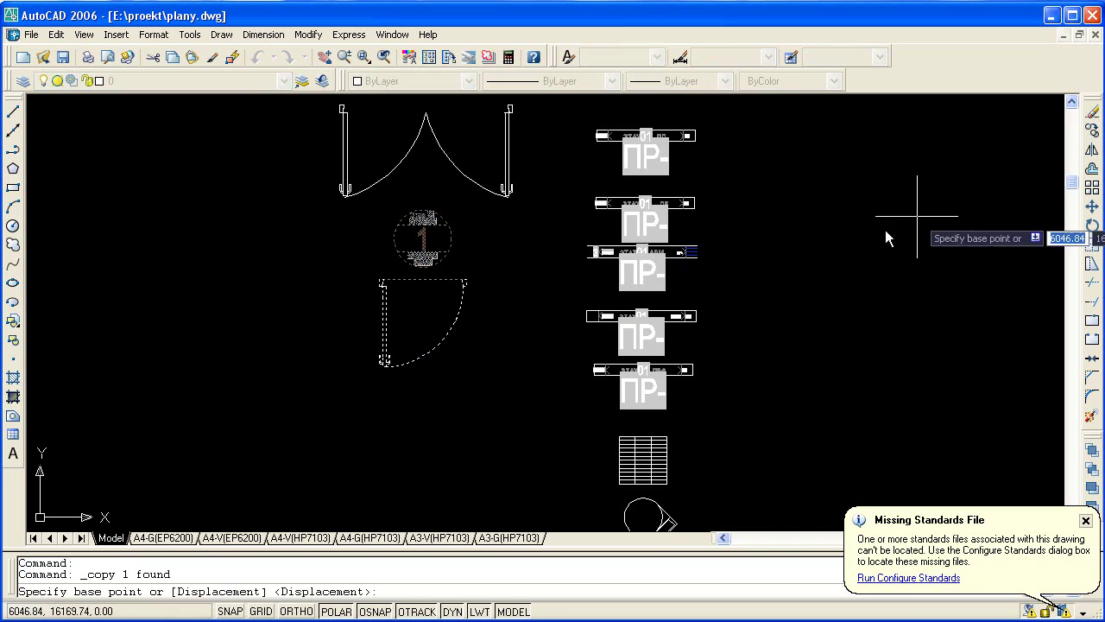
pyautogui.click(467, 283)
pyautogui.click(275, 283)
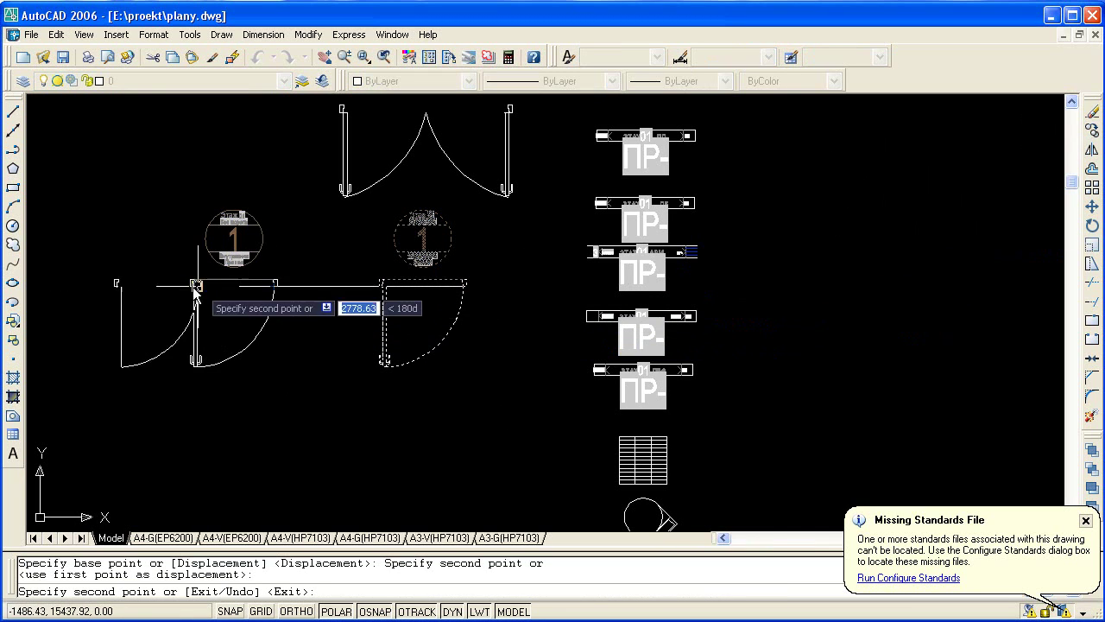
pyautogui.click(136, 283)
pyautogui.press('Escape')
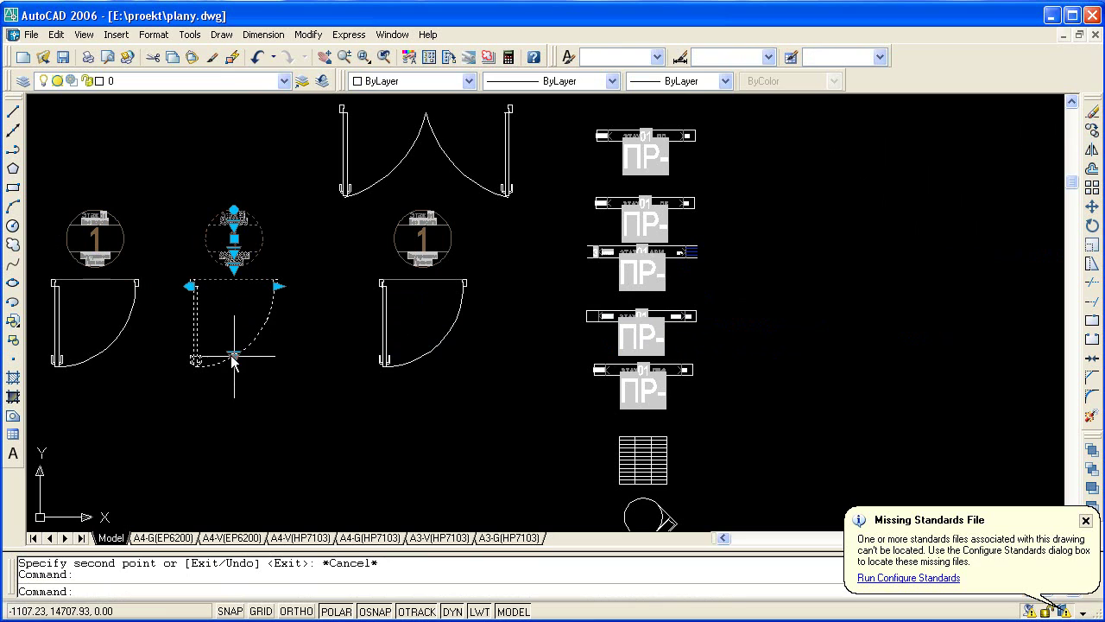
# Step: Make the middle door right-handed (Правая) and glazed (Остекленная) via its lookup lists
pyautogui.click(233, 357)
pyautogui.click(251, 365)
pyautogui.press('Escape')
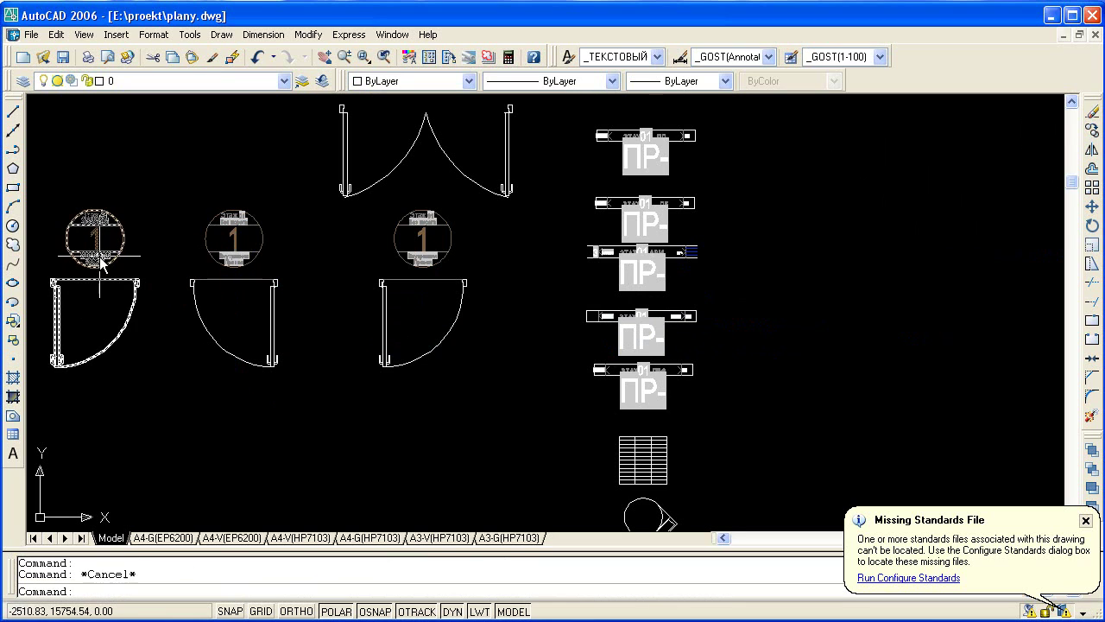
pyautogui.click(94, 254)
pyautogui.click(95, 270)
pyautogui.click(130, 285)
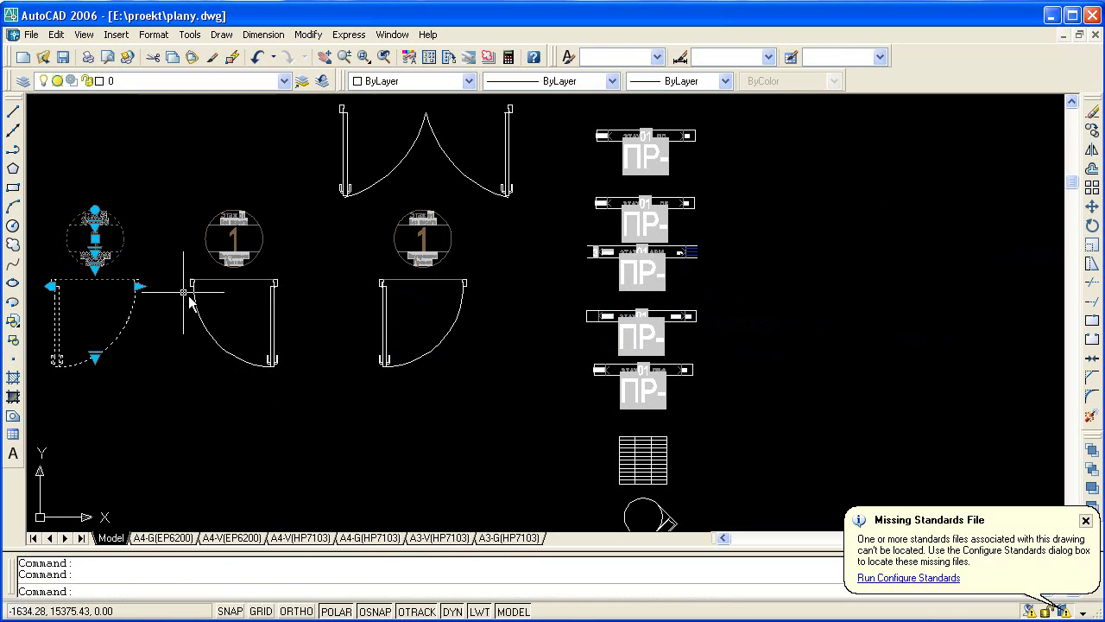
pyautogui.click(231, 263)
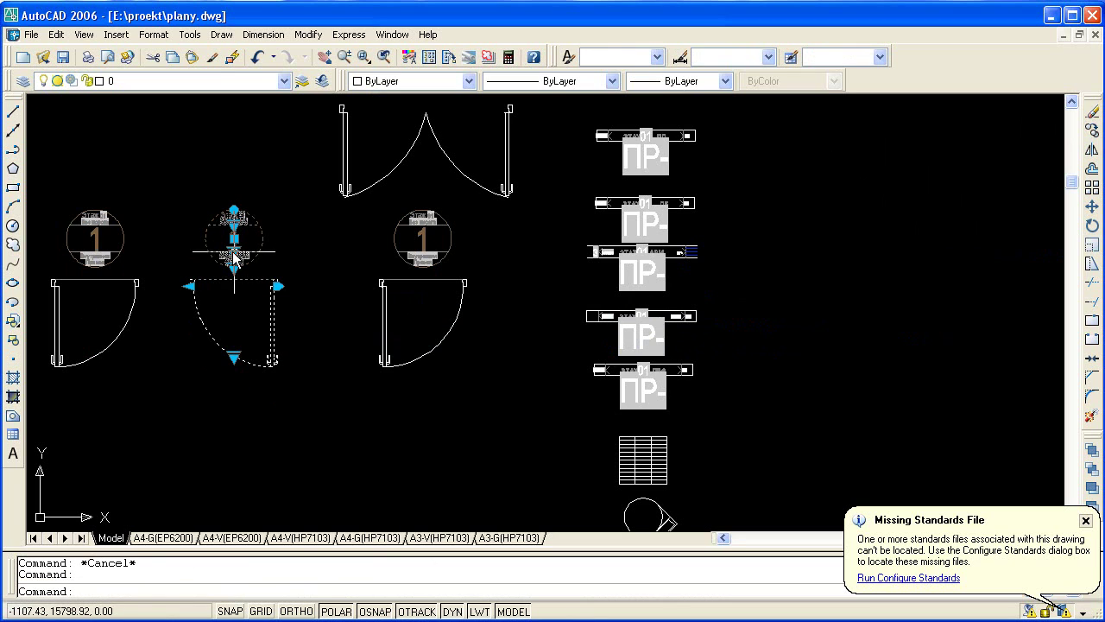
pyautogui.click(233, 256)
pyautogui.click(239, 266)
pyautogui.click(234, 229)
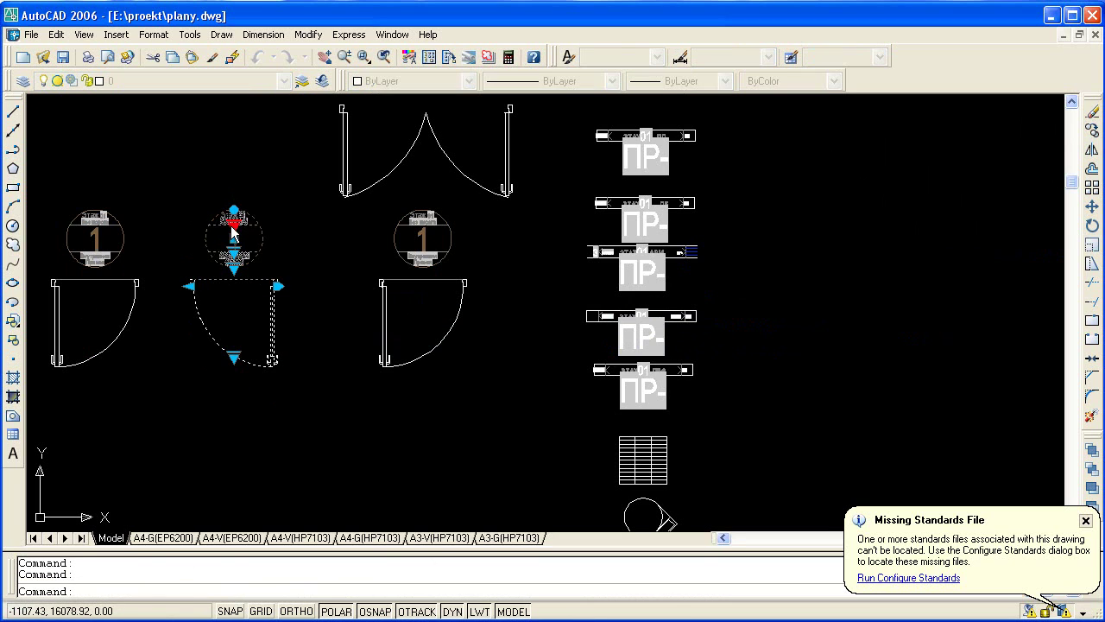
pyautogui.click(265, 247)
pyautogui.press('Escape')
# Step: Select the bathtub block and stretch its left edge to lengthen it
pyautogui.scroll(-3, 285, 234)
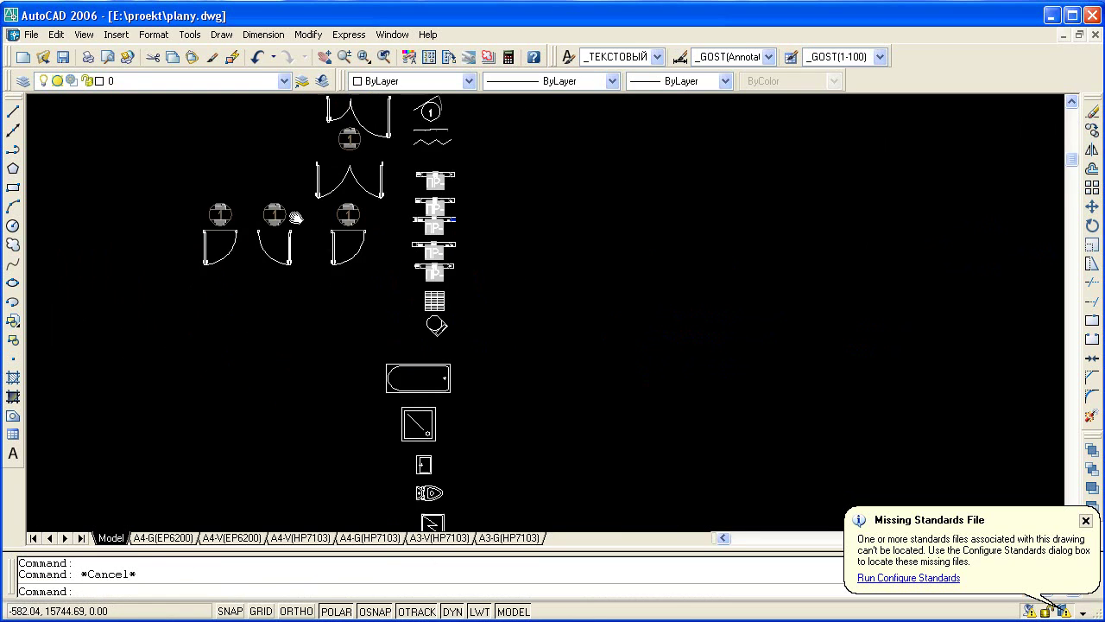
pyautogui.scroll(-1, 311, 224)
pyautogui.scroll(-2, 498, 293)
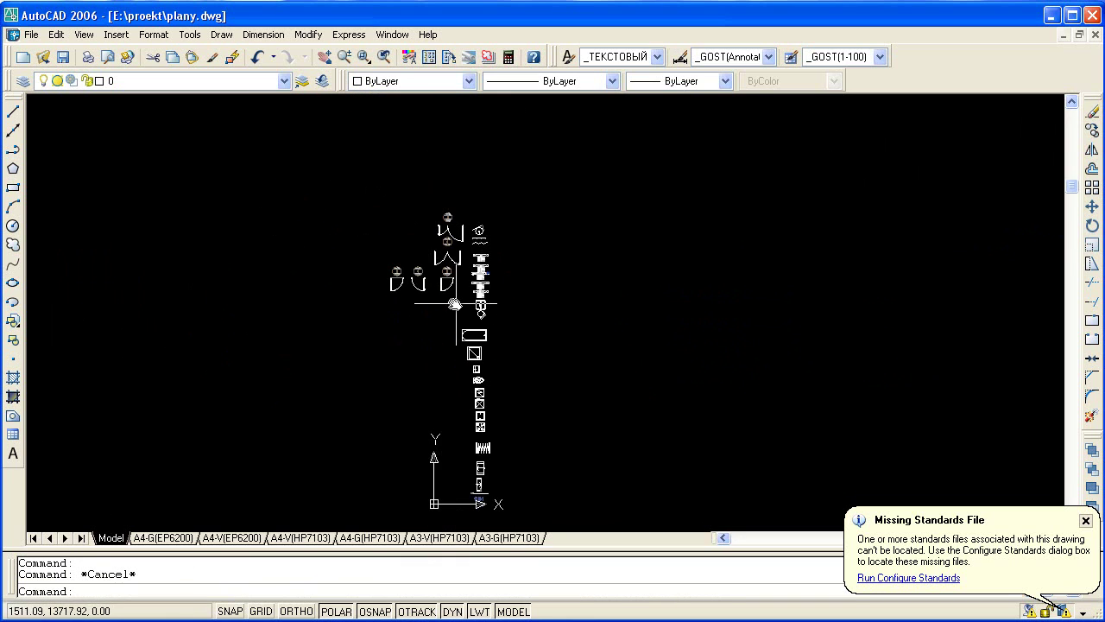
pyautogui.scroll(4, 442, 279)
pyautogui.click(526, 397)
pyautogui.click(481, 444)
pyautogui.click(480, 453)
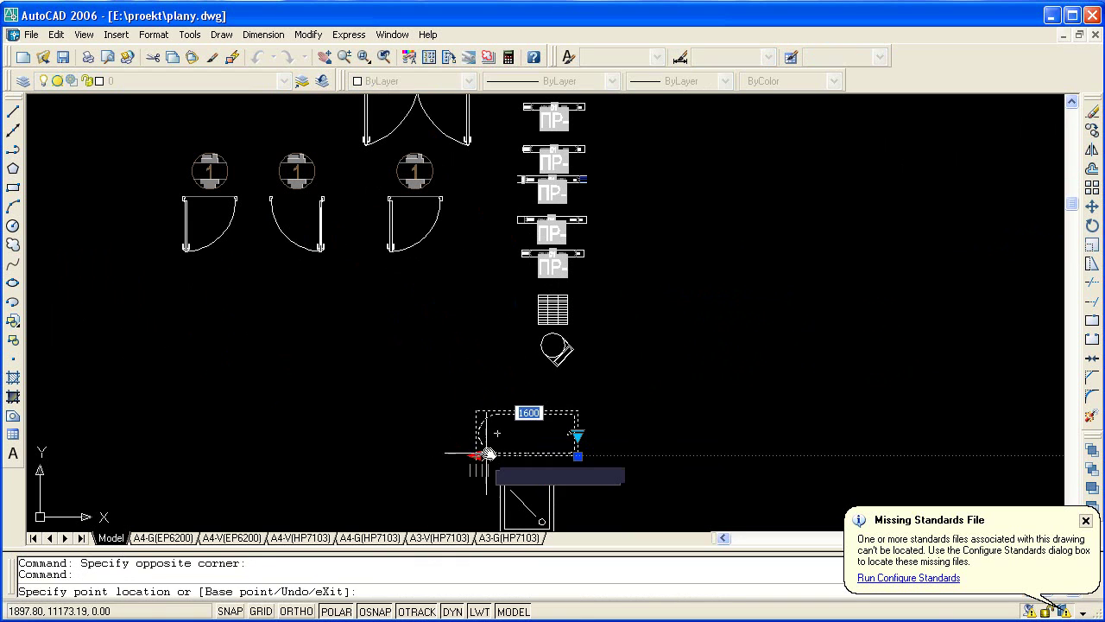
pyautogui.click(484, 455)
pyautogui.click(485, 458)
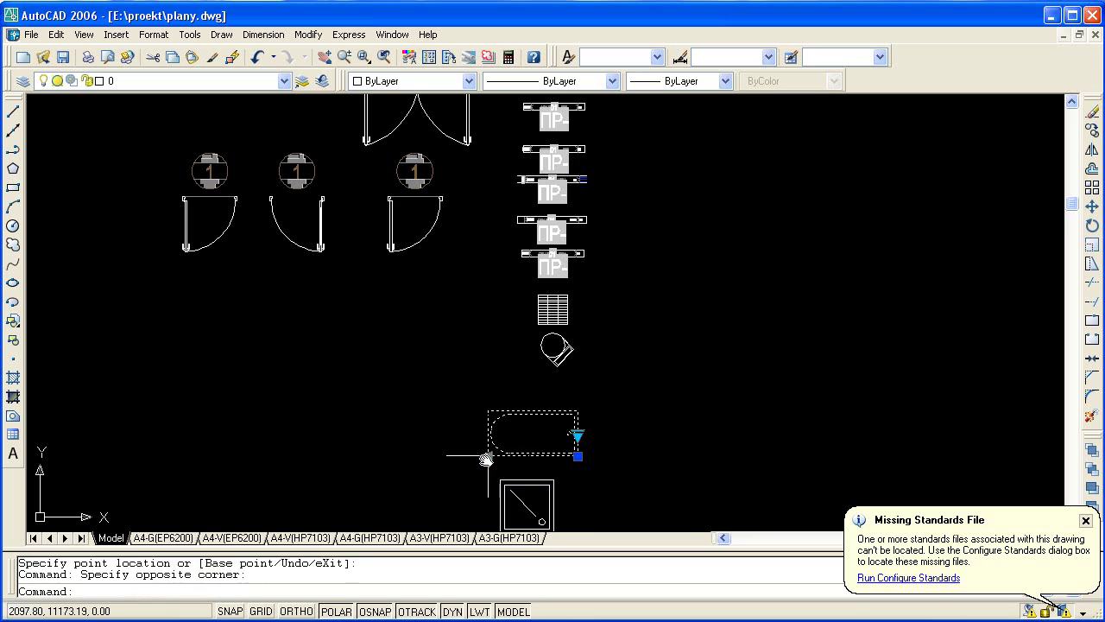
pyautogui.click(477, 453)
pyautogui.click(480, 442)
pyautogui.press('Escape')
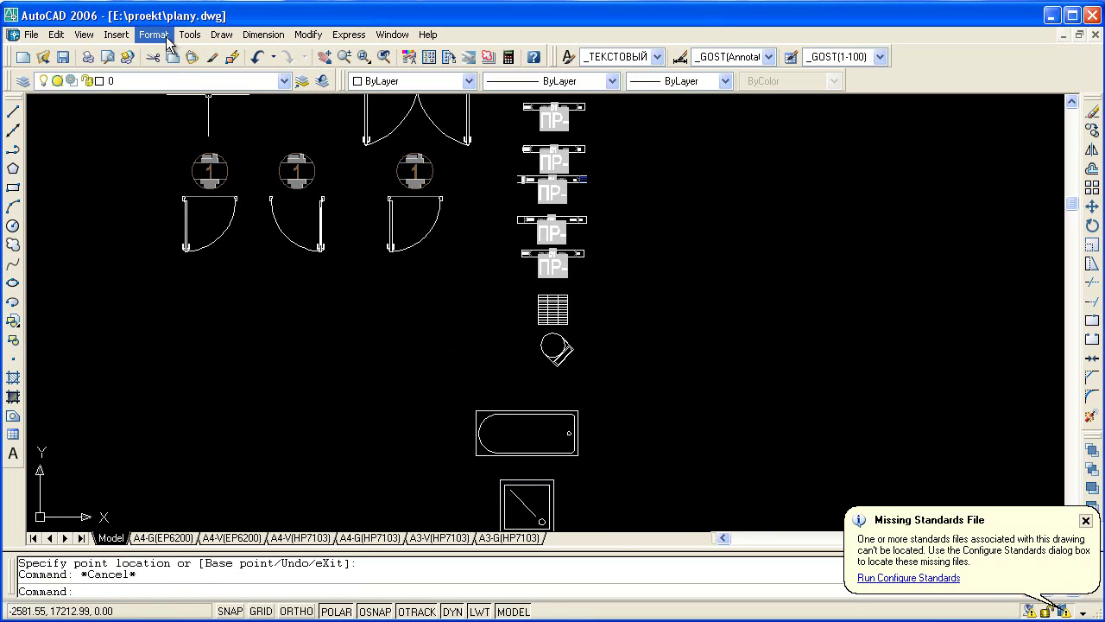
# Step: Start Attribute Extraction with the current drawing as the data source
pyautogui.click(155, 35)
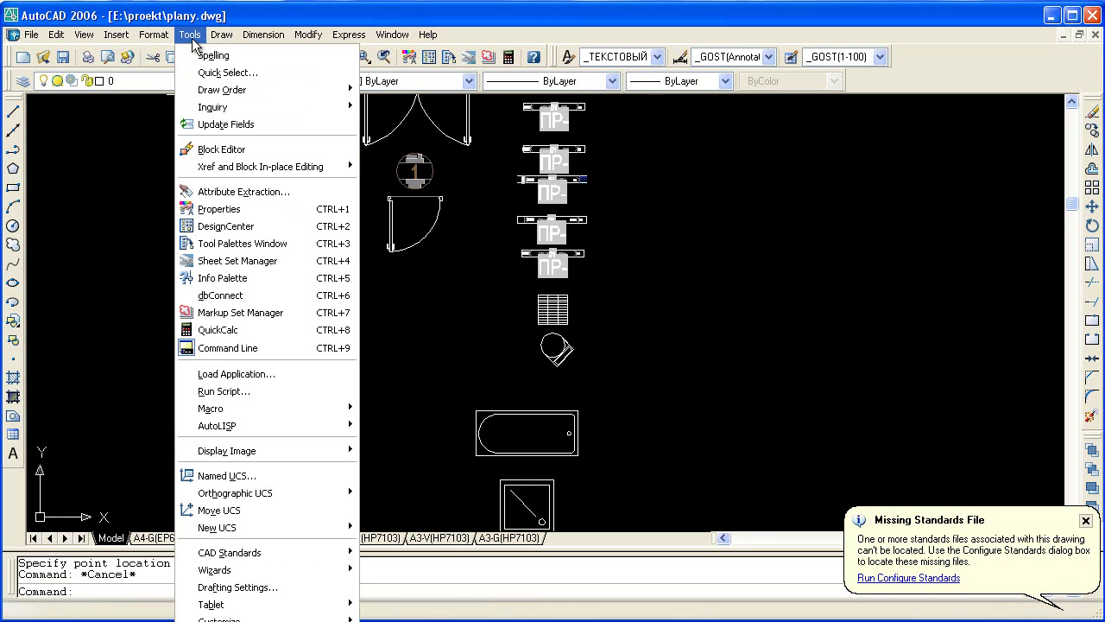
pyautogui.click(218, 192)
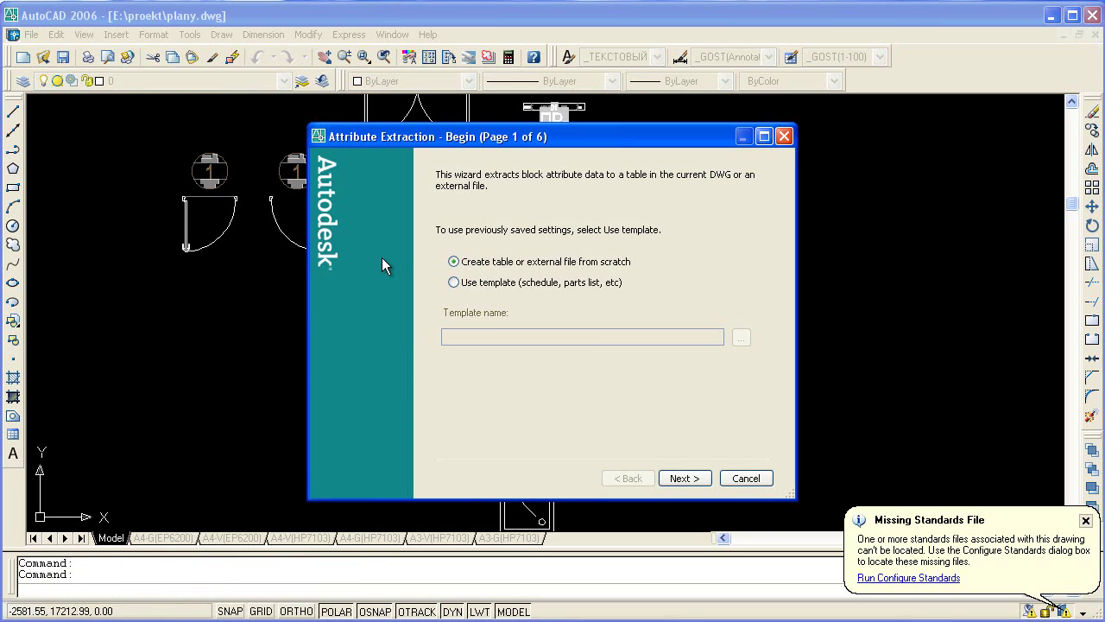
pyautogui.click(687, 478)
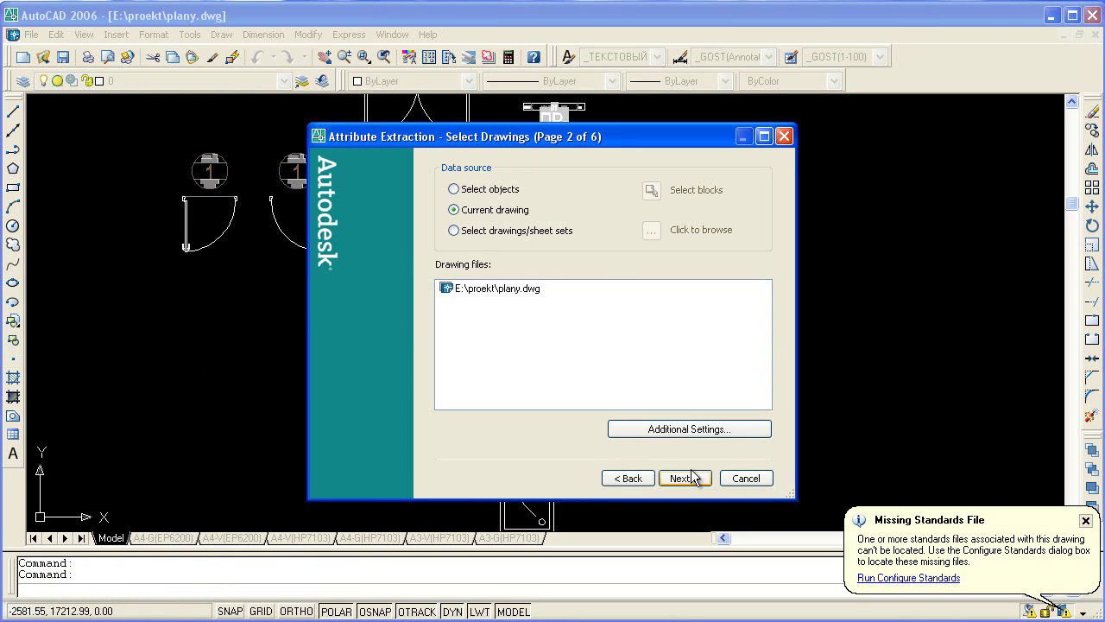
pyautogui.click(683, 474)
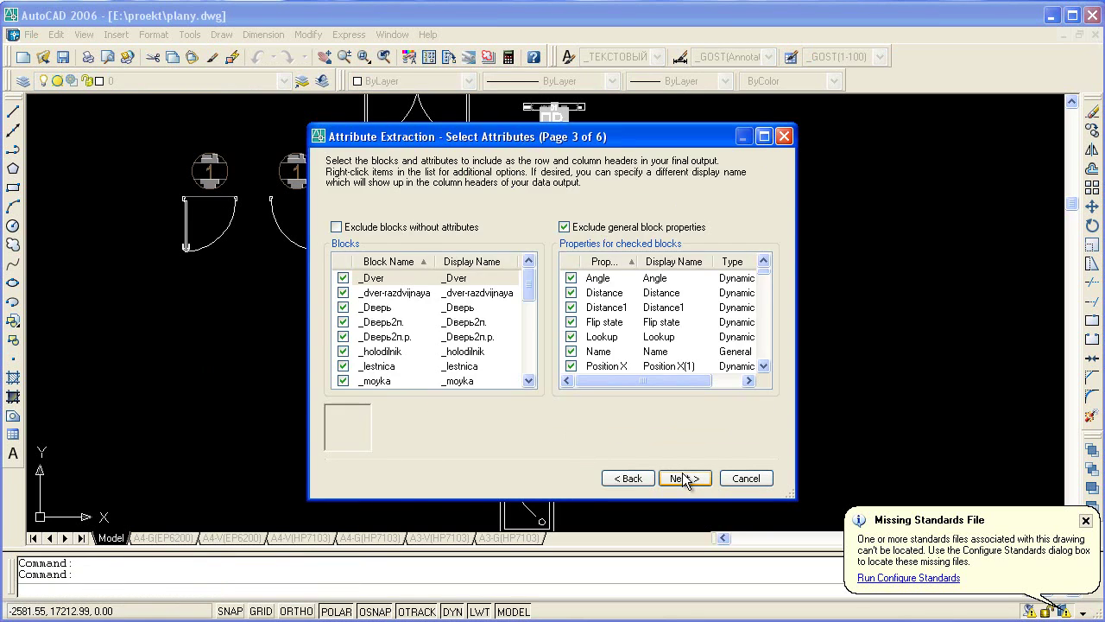
# Step: Include all listed blocks in the extraction, then exclude them all again
pyautogui.click(389, 282)
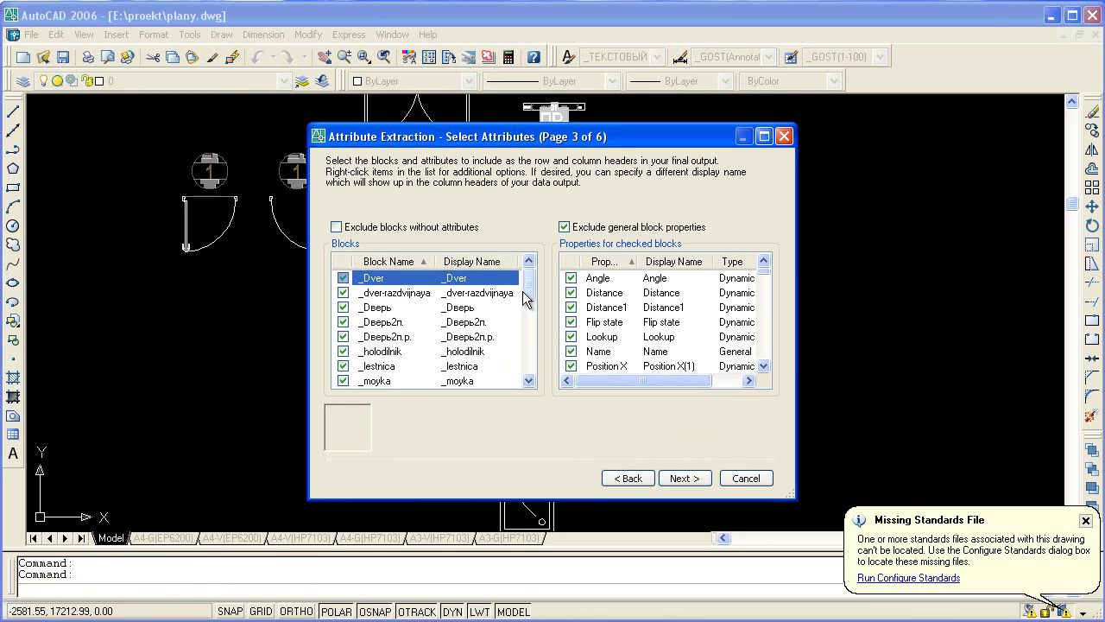
pyautogui.scroll(-3, 380, 337)
pyautogui.scroll(3, 363, 373)
pyautogui.keyDown('shift'); pyautogui.click(378, 383); pyautogui.keyUp('shift')
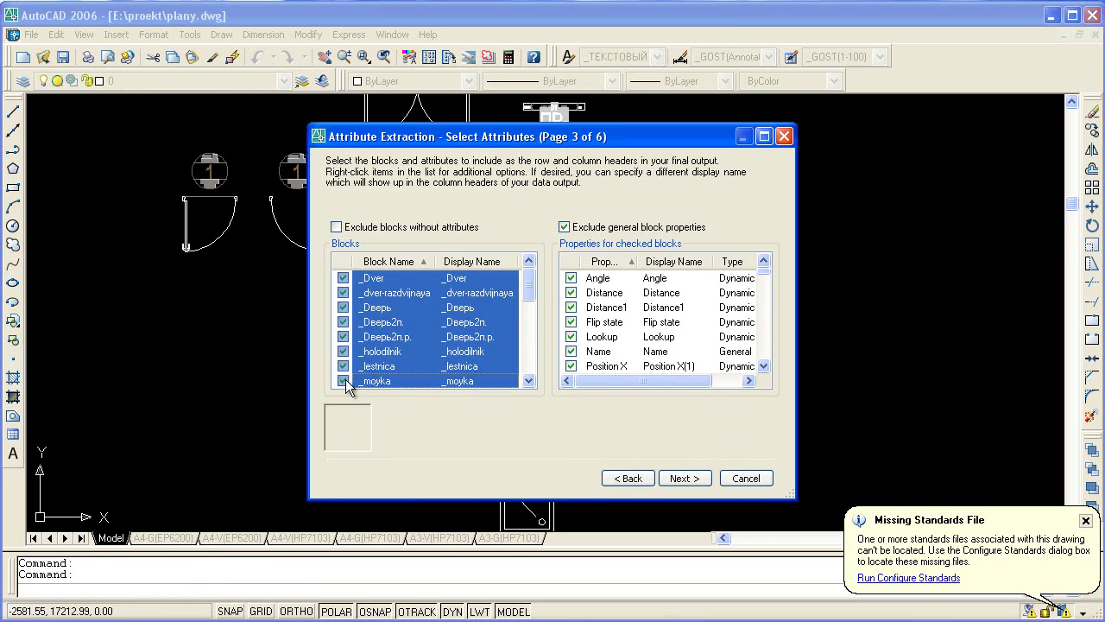
pyautogui.click(343, 279)
pyautogui.click(386, 284)
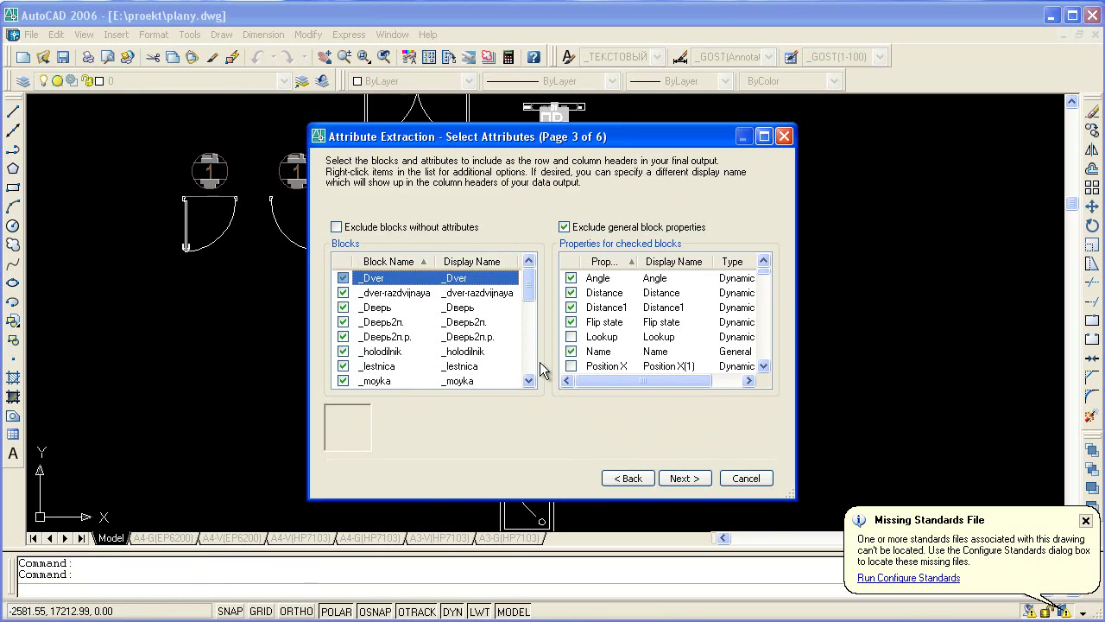
pyautogui.moveTo(529, 295)
pyautogui.mouseDown()
pyautogui.moveTo(526, 371)
pyautogui.moveTo(528, 285)
pyautogui.mouseUp()
pyautogui.keyDown('shift'); pyautogui.click(372, 381); pyautogui.keyUp('shift')
pyautogui.click(343, 380)
# Step: Include only the _Дверь door block and preview its properties
pyautogui.click(343, 278)
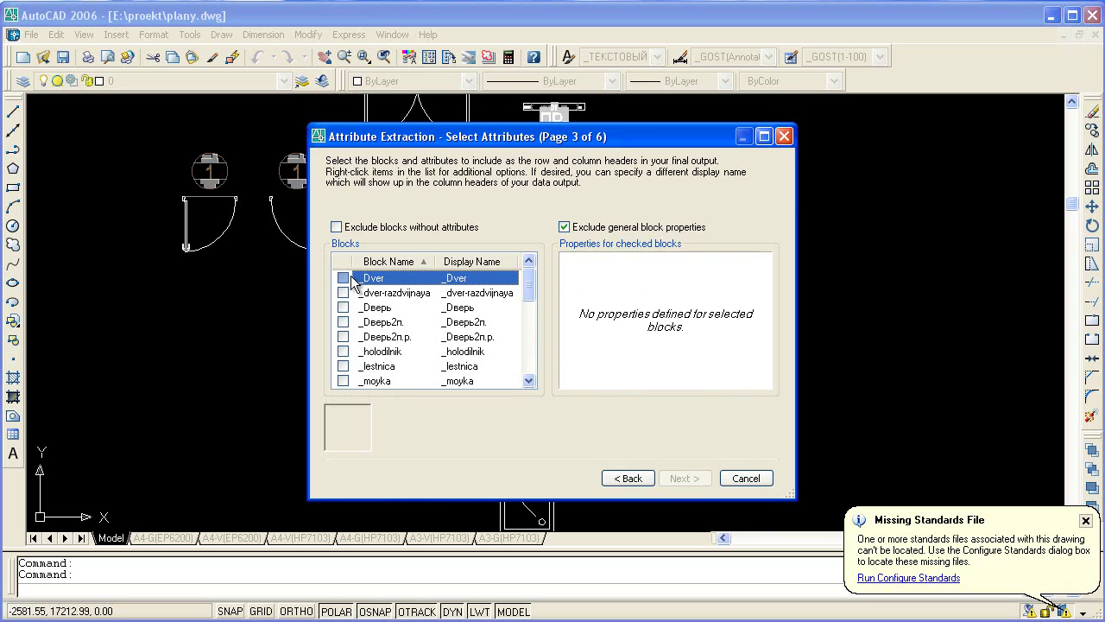
pyautogui.click(343, 278)
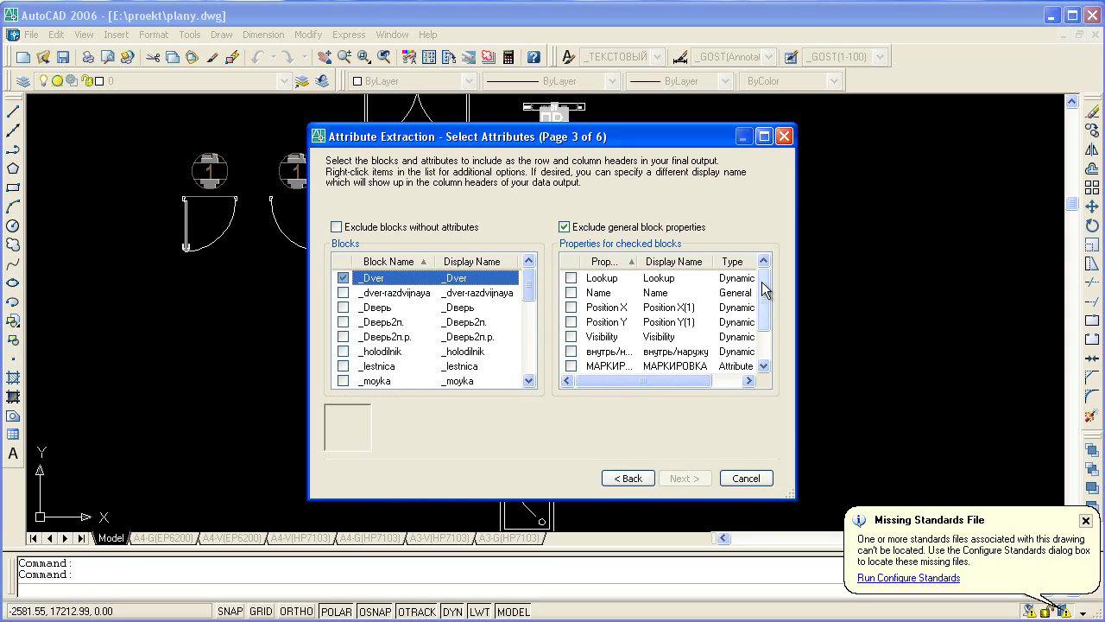
pyautogui.moveTo(764, 293); pyautogui.dragTo(764, 327)
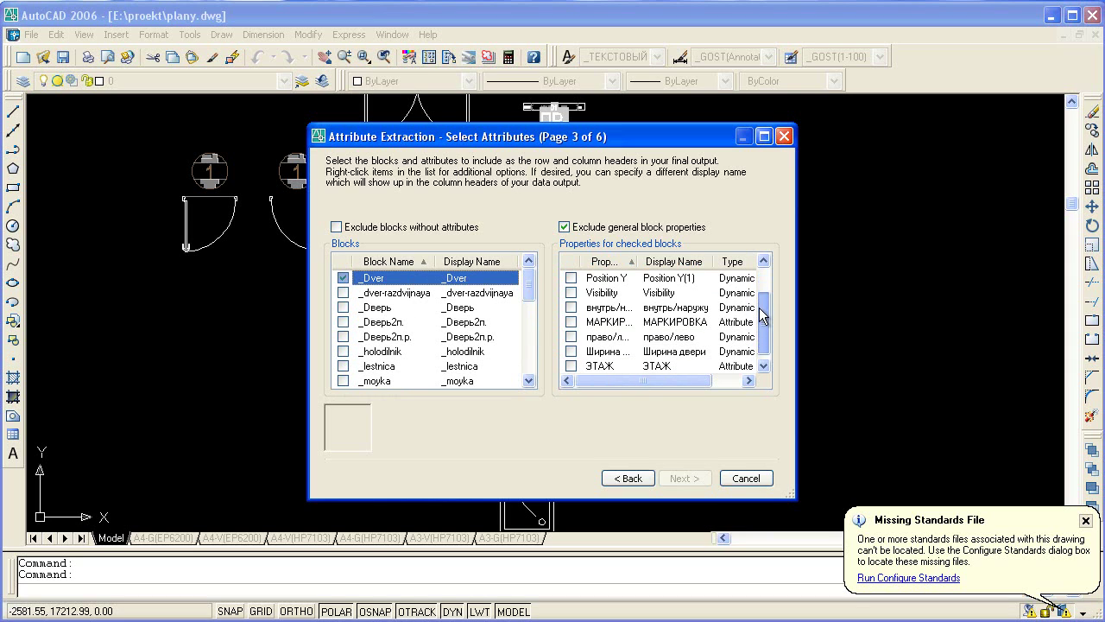
pyautogui.click(342, 278)
pyautogui.click(343, 293)
pyautogui.click(342, 293)
pyautogui.click(343, 308)
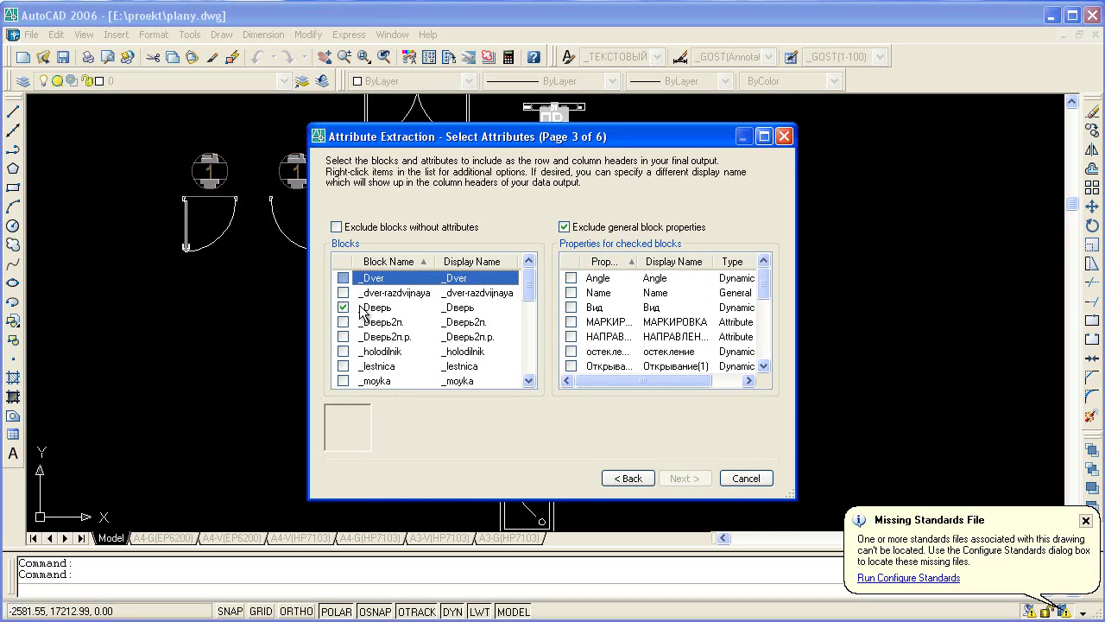
pyautogui.click(378, 311)
pyautogui.moveTo(764, 278); pyautogui.dragTo(763, 345)
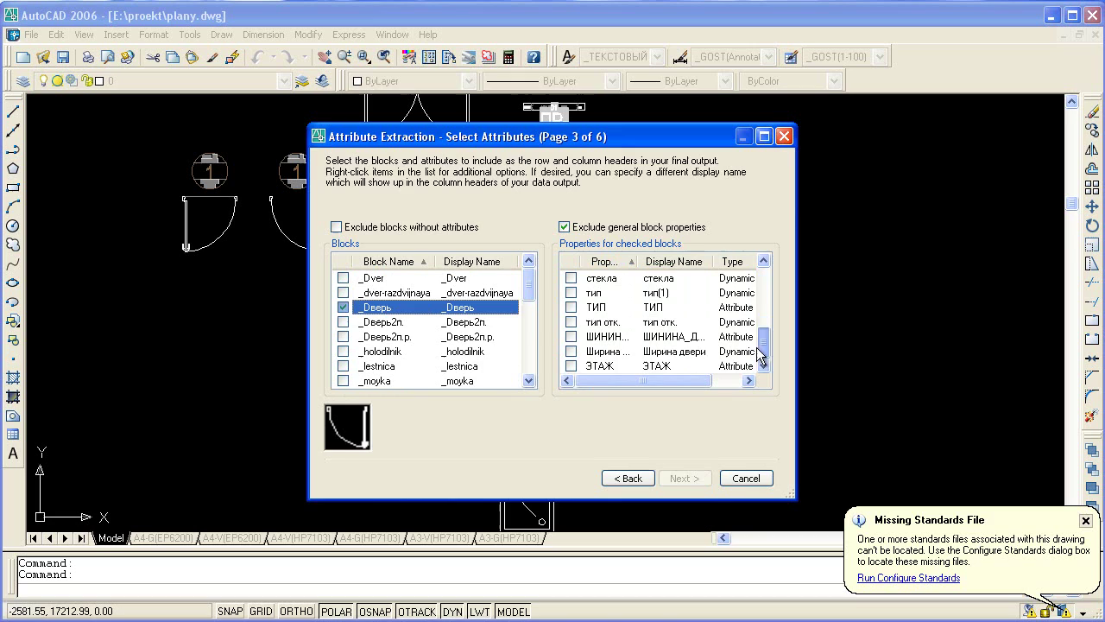
# Step: Choose the ЭТАЖ, стекла and ОТКРЫВАНИЕ properties and advance to the Table Style page
pyautogui.click(572, 366)
pyautogui.scroll(2, 574, 341)
pyautogui.scroll(-2, 575, 354)
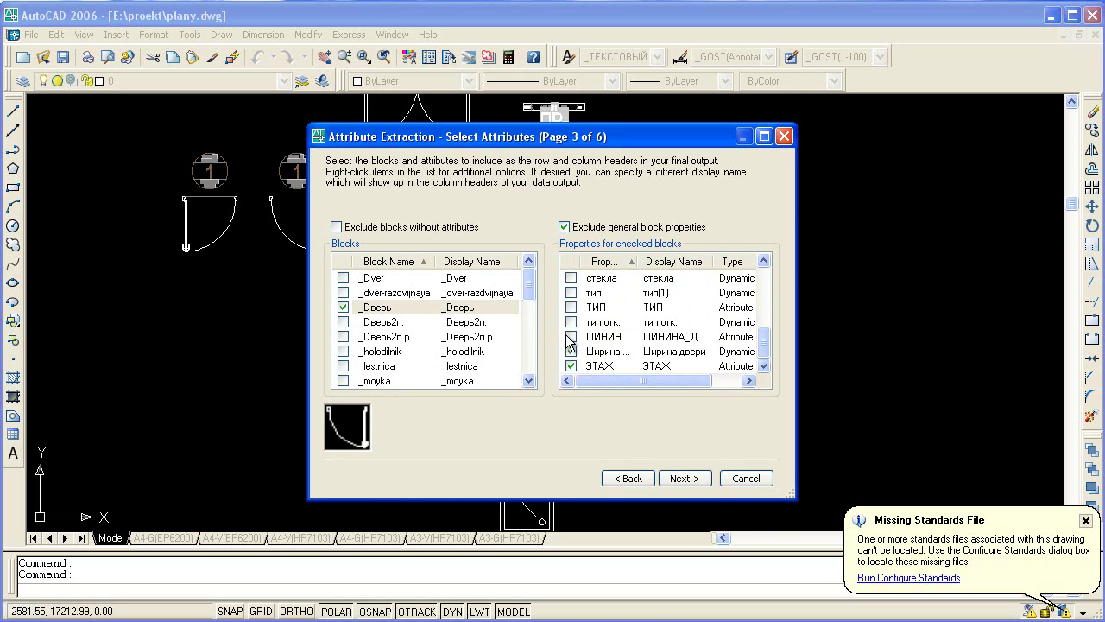
pyautogui.scroll(1, 567, 330)
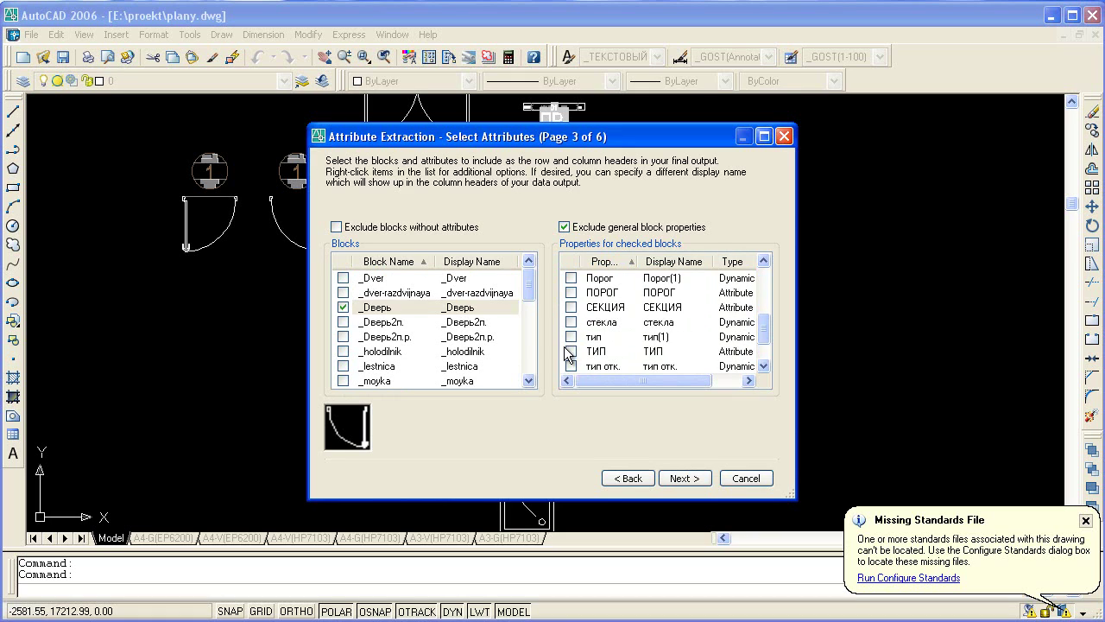
pyautogui.scroll(1, 574, 329)
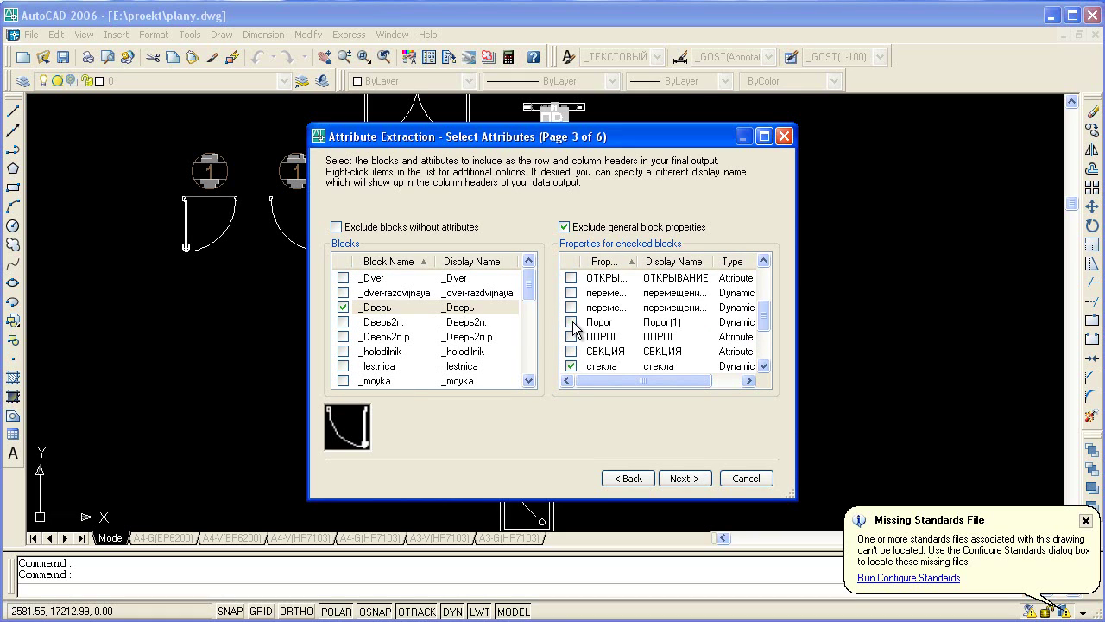
pyautogui.scroll(1, 579, 326)
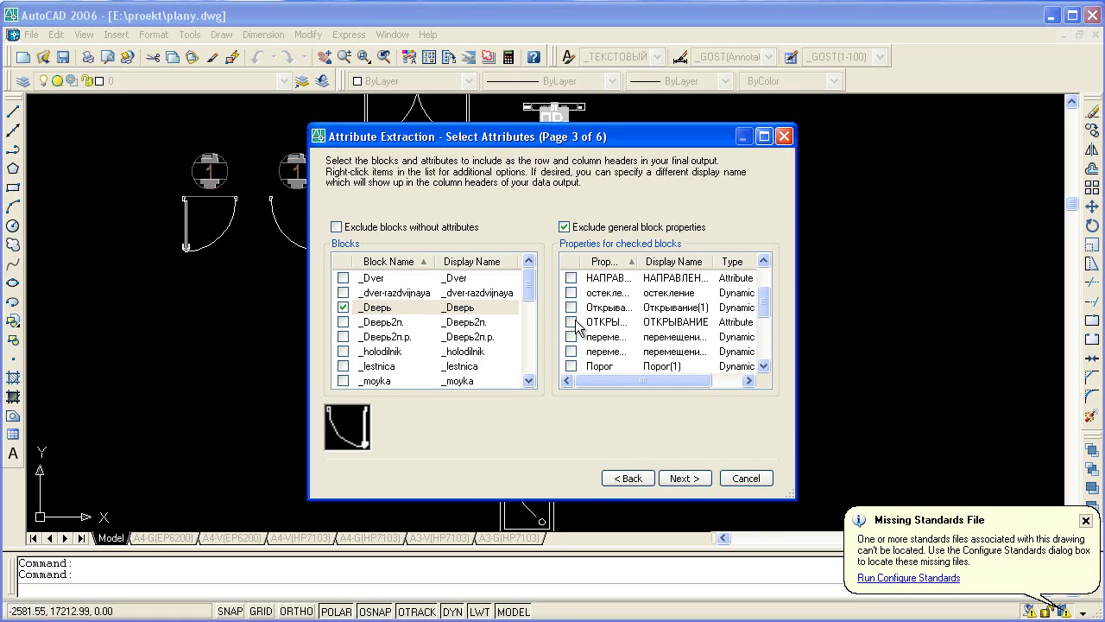
pyautogui.click(687, 480)
pyautogui.click(690, 479)
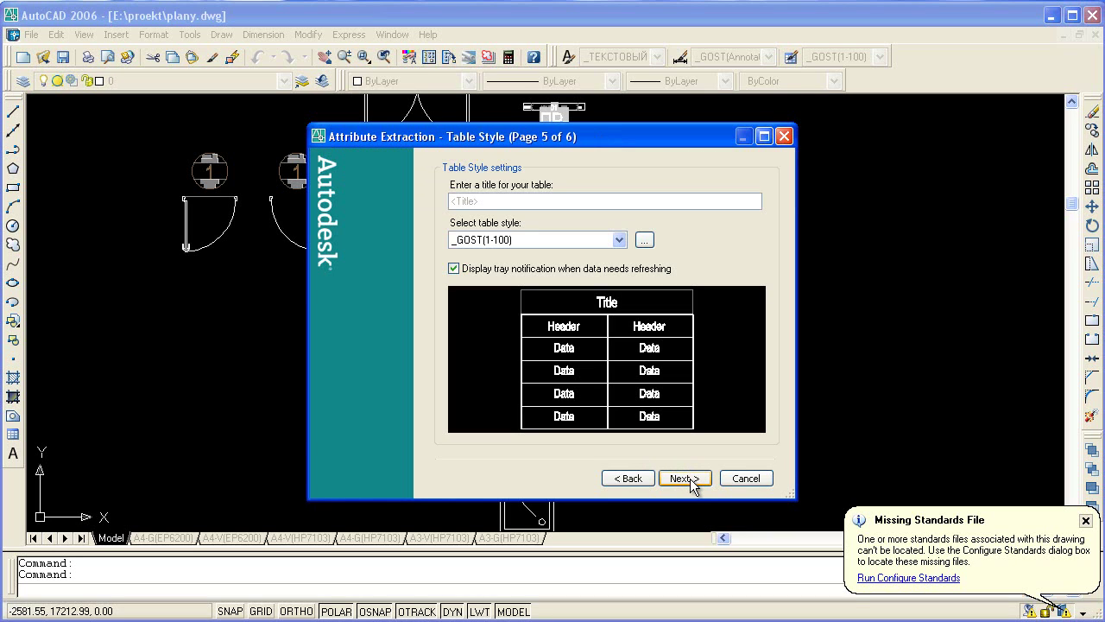
# Step: Finish the wizard and place the extracted door table right of the blocks
pyautogui.click(694, 482)
pyautogui.click(685, 478)
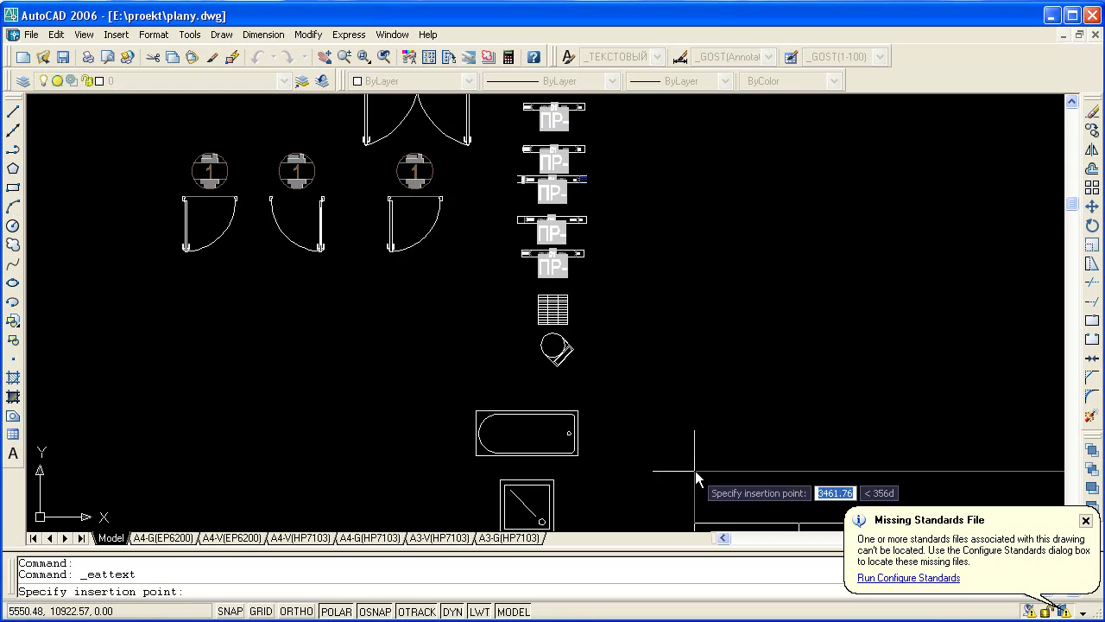
pyautogui.scroll(-3, 696, 431)
pyautogui.moveTo(693, 394); pyautogui.dragTo(570, 340, button='middle')
pyautogui.click(628, 342)
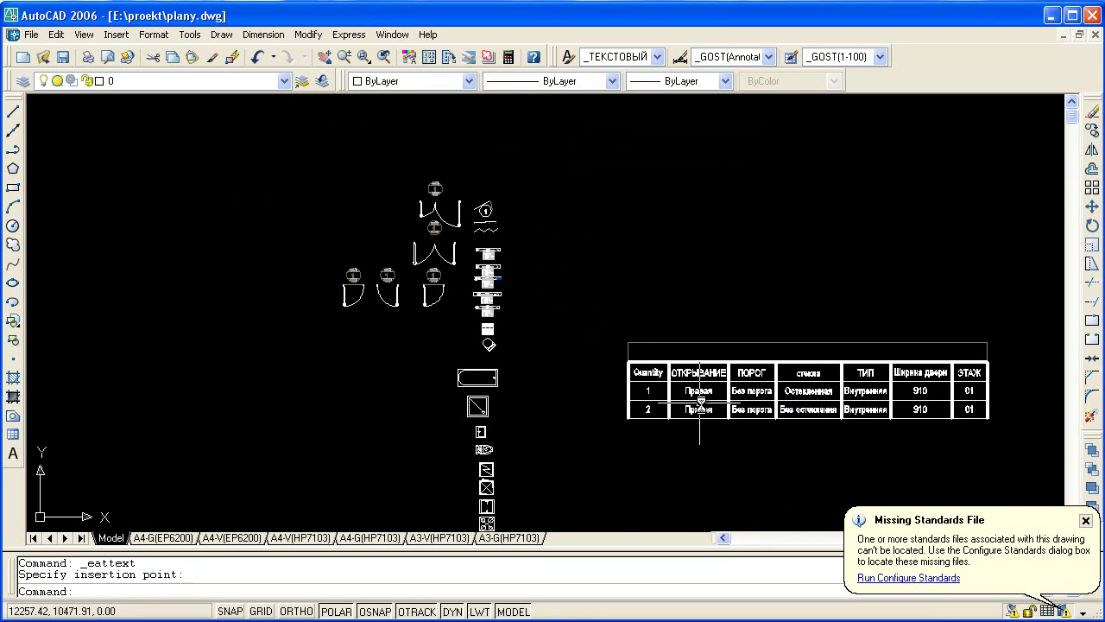
pyautogui.scroll(2, 698, 412)
pyautogui.scroll(1, 572, 375)
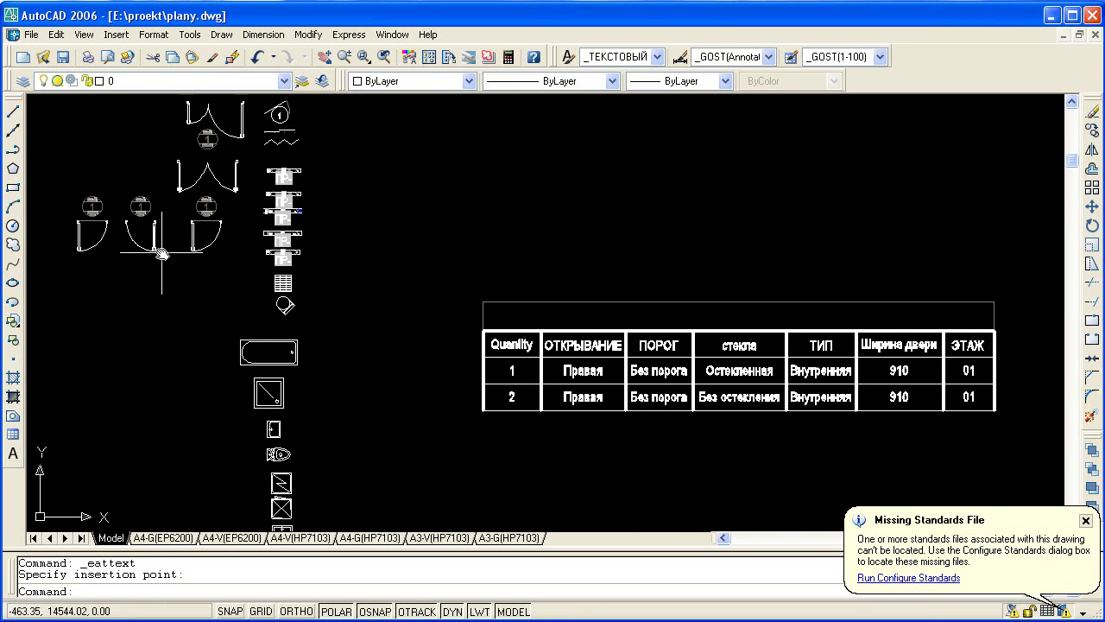
# Step: Copy the middle door to the lower left and refresh the extraction table
pyautogui.moveTo(157, 250); pyautogui.dragTo(141, 235)
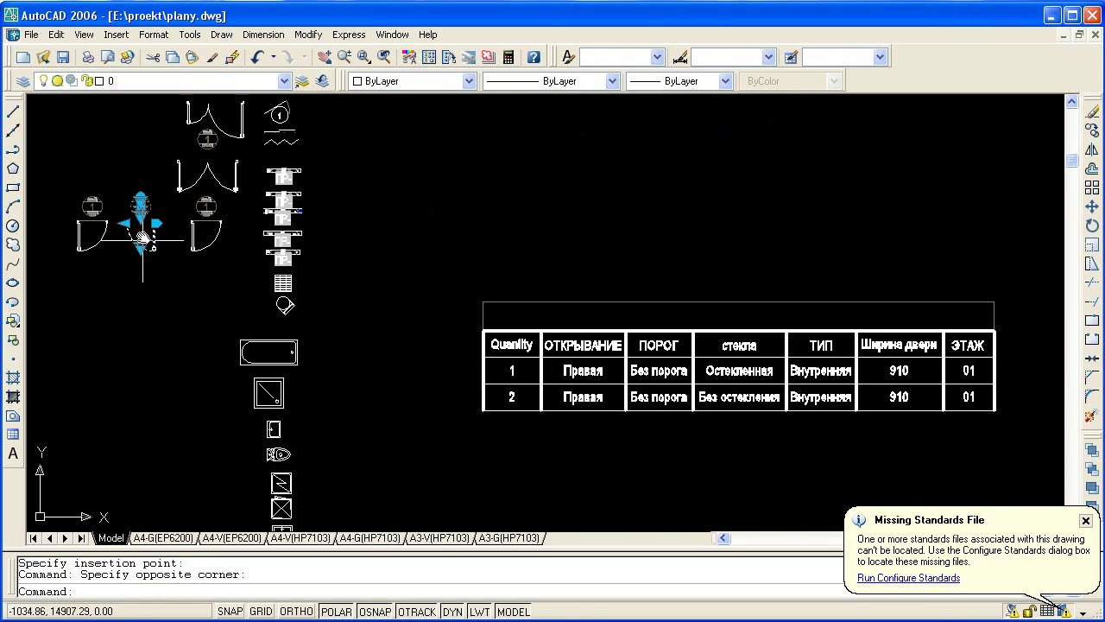
pyautogui.click(1092, 130)
pyautogui.click(164, 289)
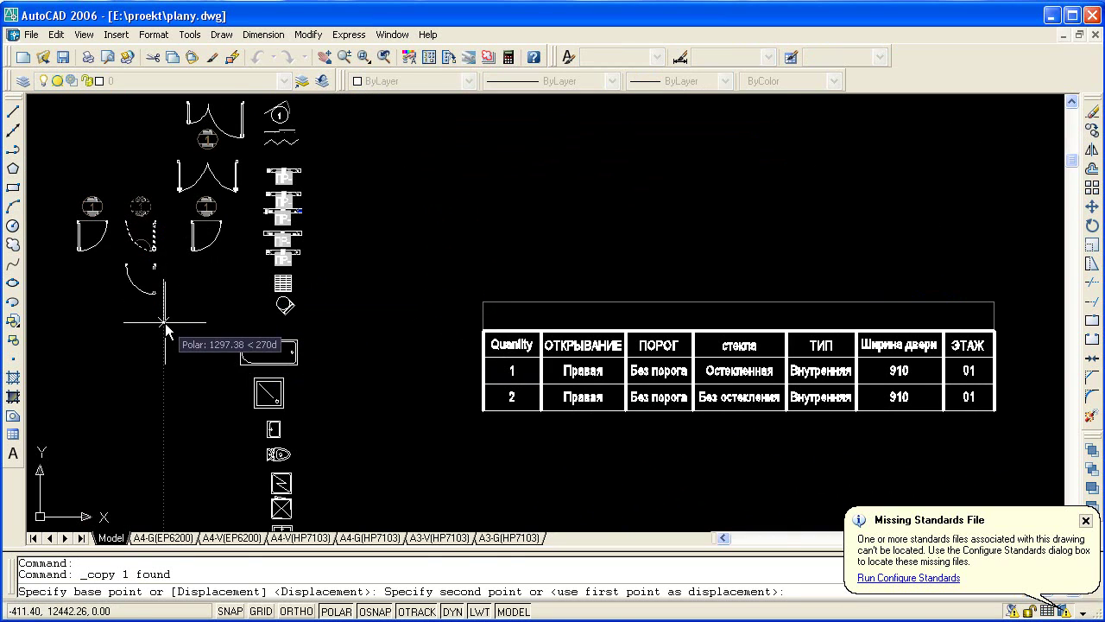
pyautogui.click(138, 378)
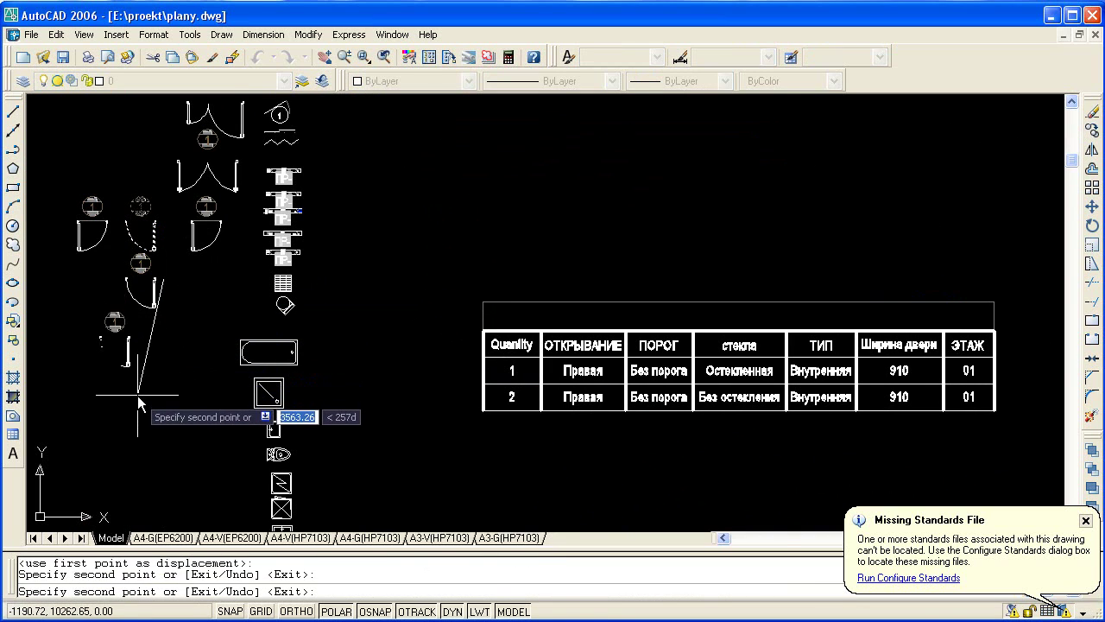
pyautogui.press('Escape')
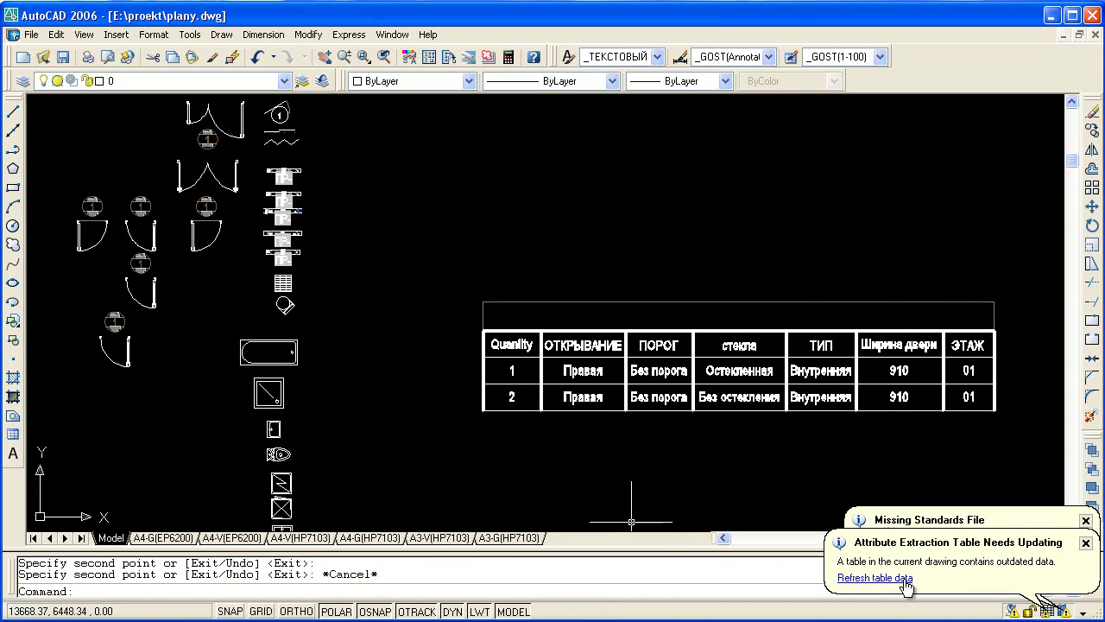
pyautogui.click(907, 579)
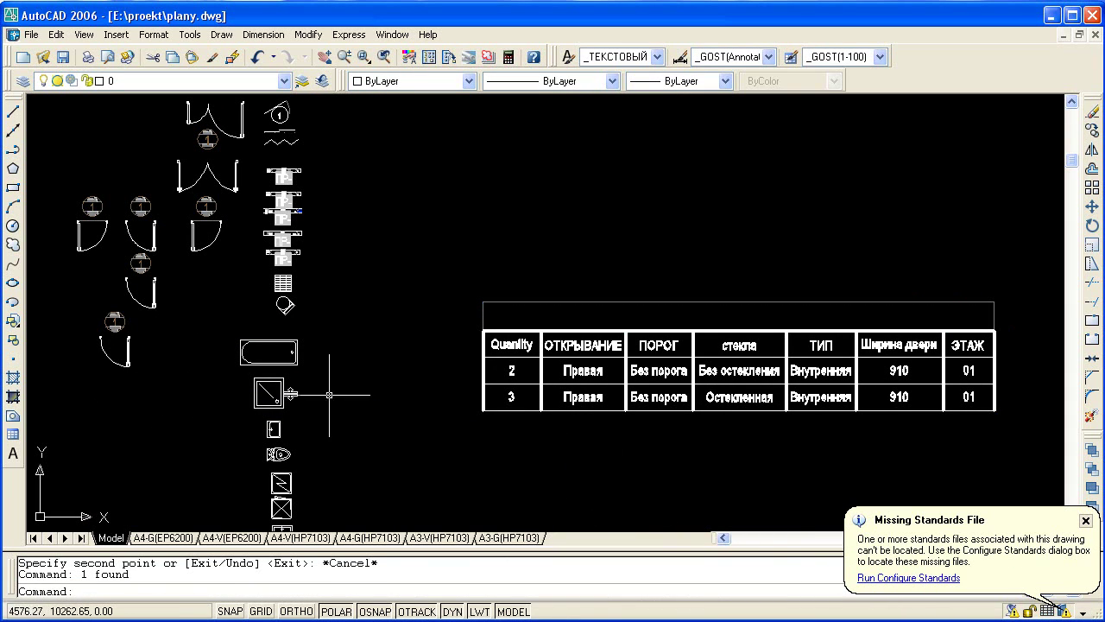
# Step: Switch the lowest door's opening to the other side
pyautogui.click(160, 373)
pyautogui.click(114, 356)
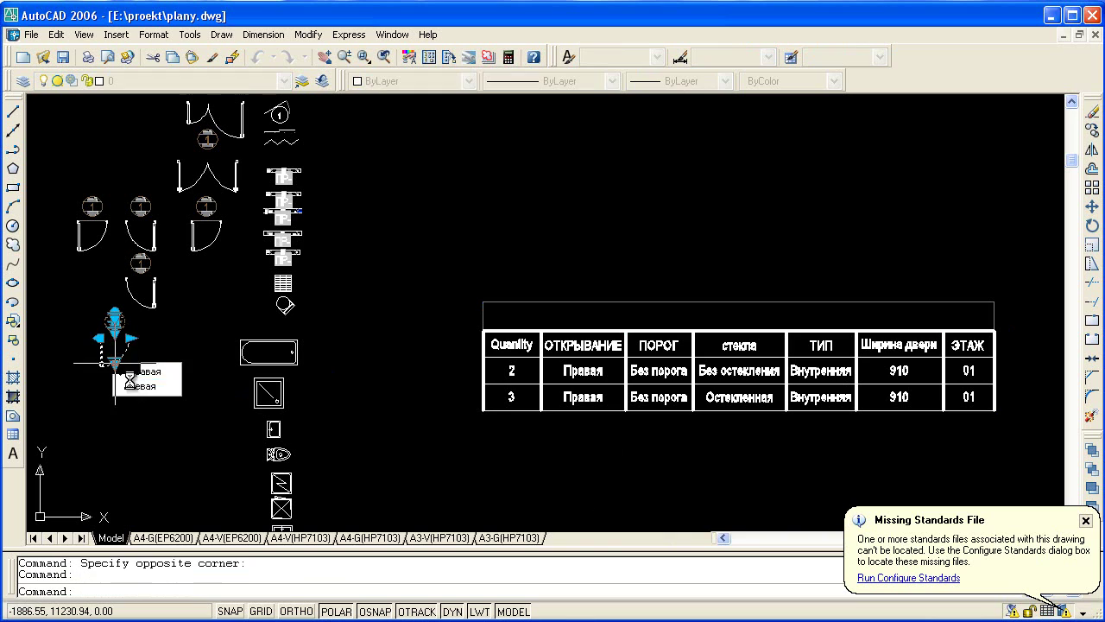
pyautogui.click(129, 344)
pyautogui.click(142, 338)
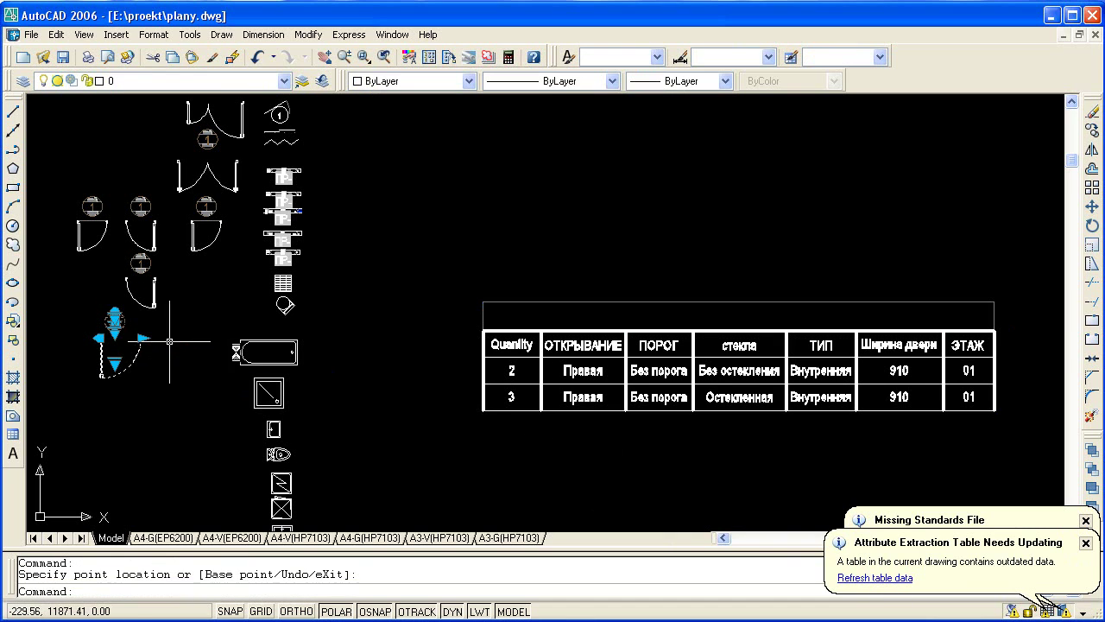
# Step: Dismiss the table-update and standards notices, then switch to Tablicy.dwg
pyautogui.click(879, 583)
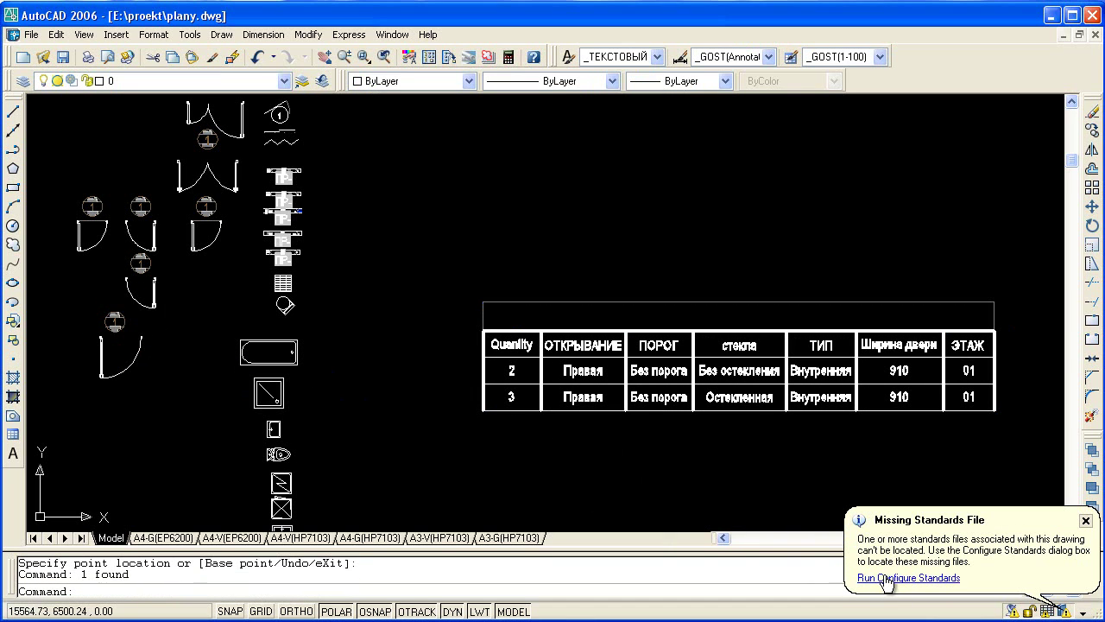
pyautogui.click(887, 579)
pyautogui.click(800, 178)
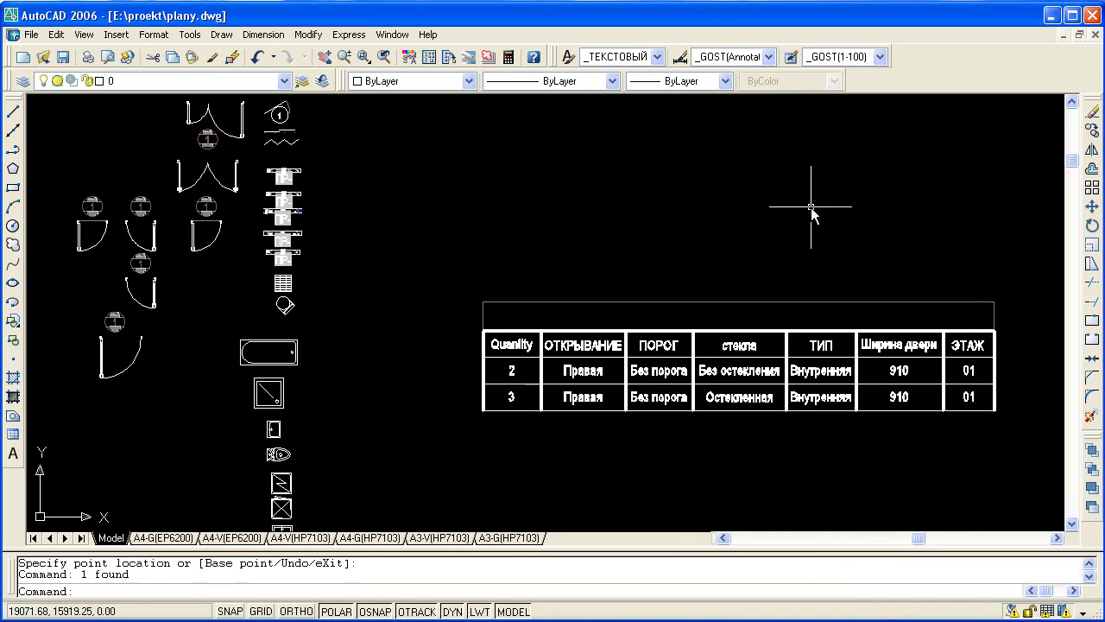
pyautogui.press('Escape')
pyautogui.press('Escape')
pyautogui.moveTo(646, 382); pyautogui.dragTo(641, 384, button='middle')
pyautogui.click(641, 382)
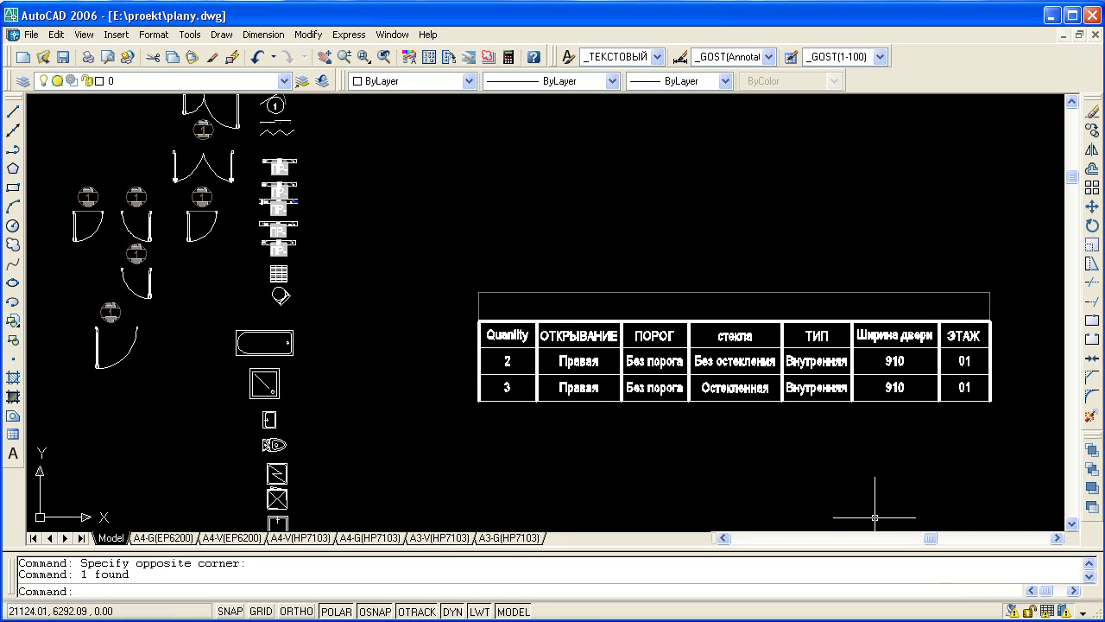
pyautogui.hotkey('ctrl', 'Tab')
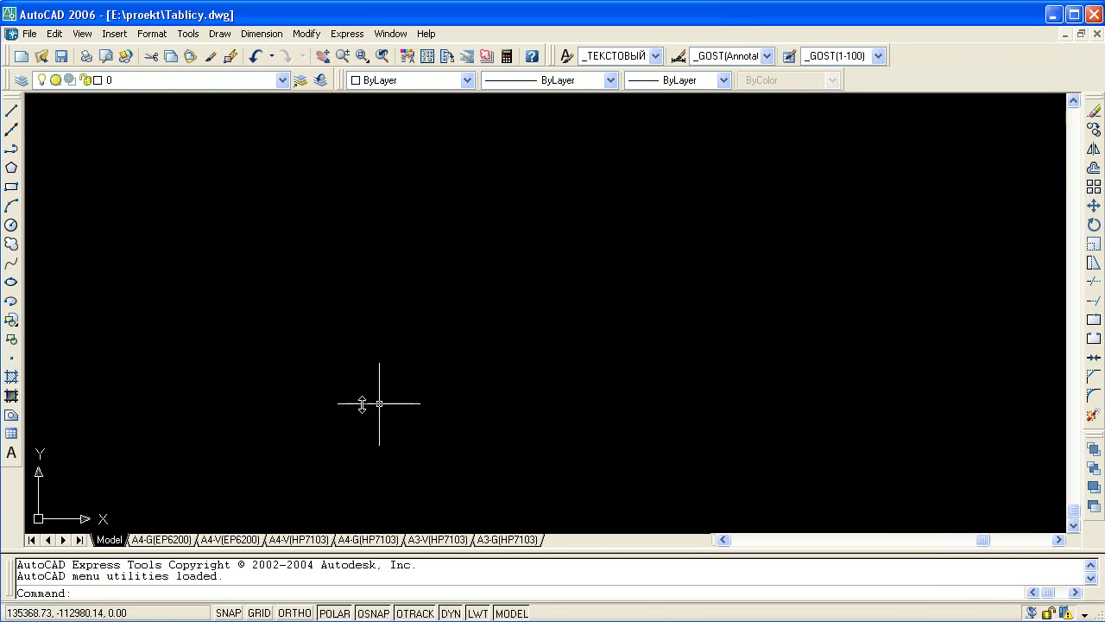
# Step: Insert a five-column table titled 'пример' on the canvas and window-select it
pyautogui.click(12, 433)
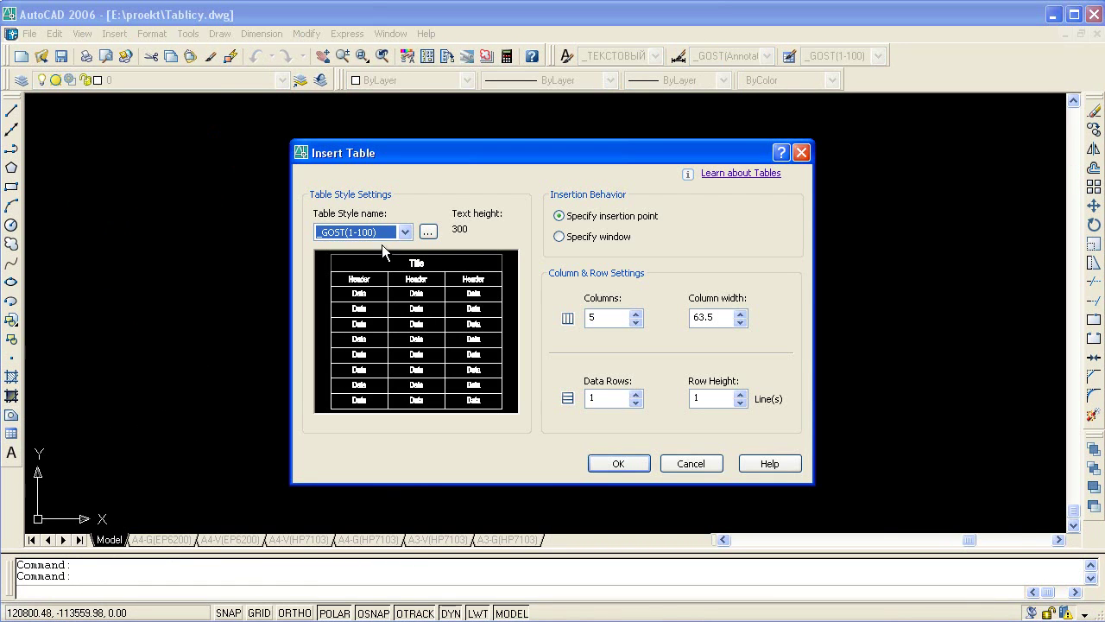
pyautogui.click(613, 464)
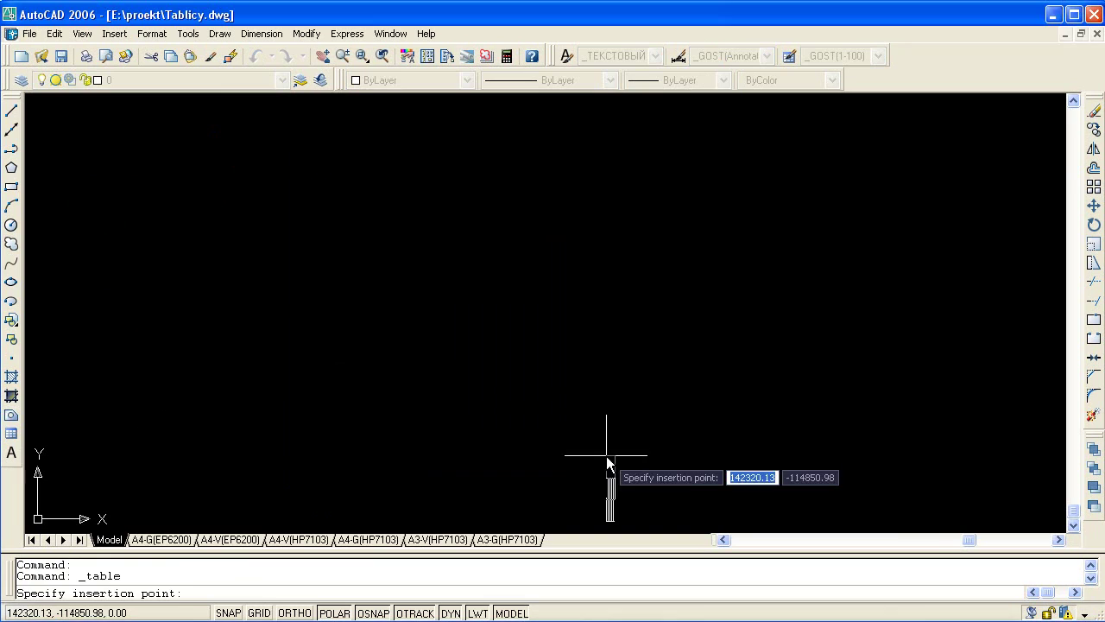
pyautogui.click(506, 332)
pyautogui.write('пример')
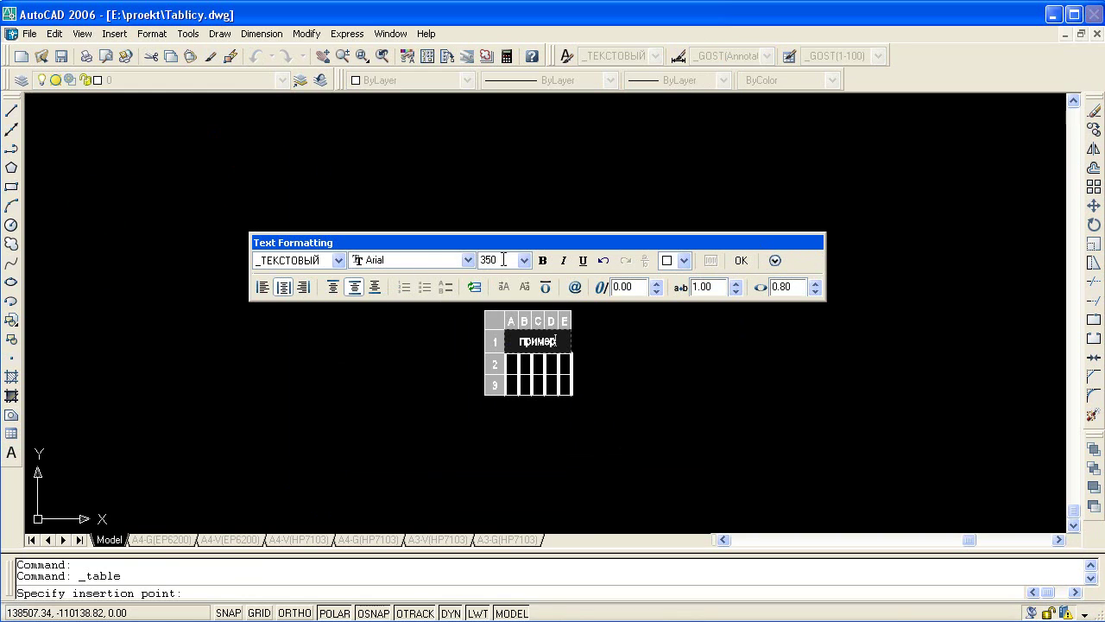
pyautogui.click(739, 259)
pyautogui.click(596, 342)
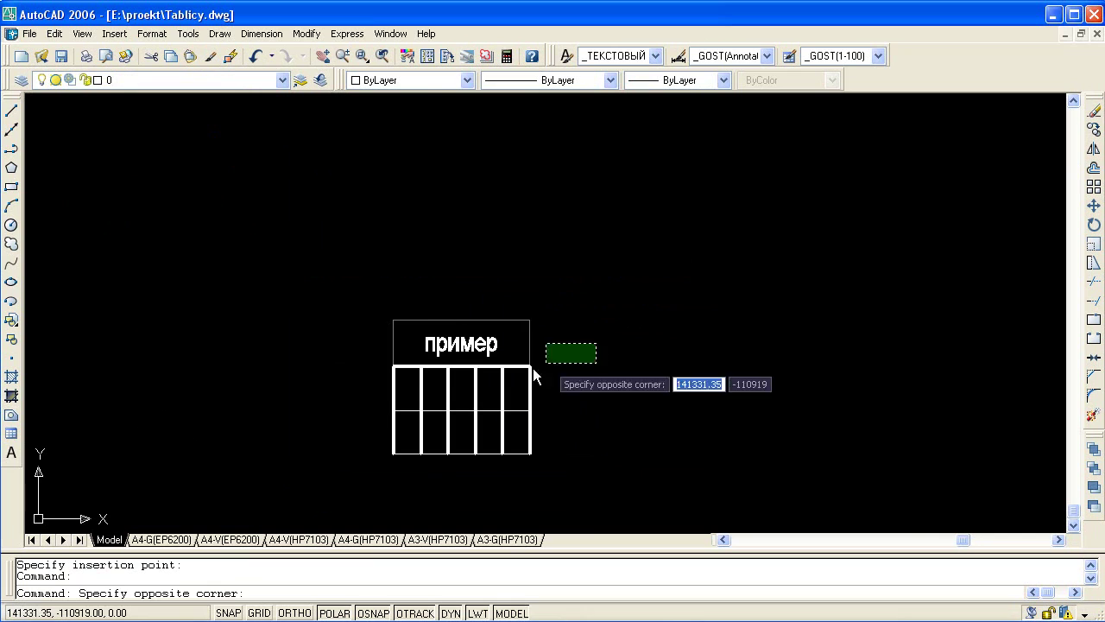
pyautogui.click(533, 369)
# Step: Stretch the table far to the right and center it in the view
pyautogui.click(529, 320)
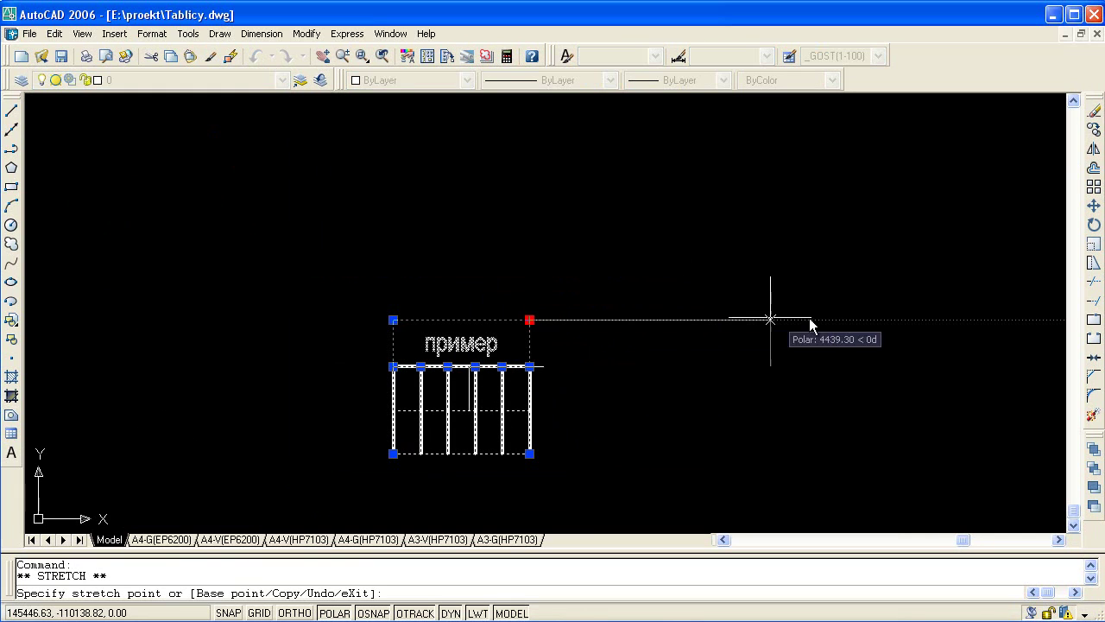
pyautogui.click(1023, 319)
pyautogui.moveTo(795, 365); pyautogui.dragTo(636, 333, button='middle')
pyautogui.click(574, 391)
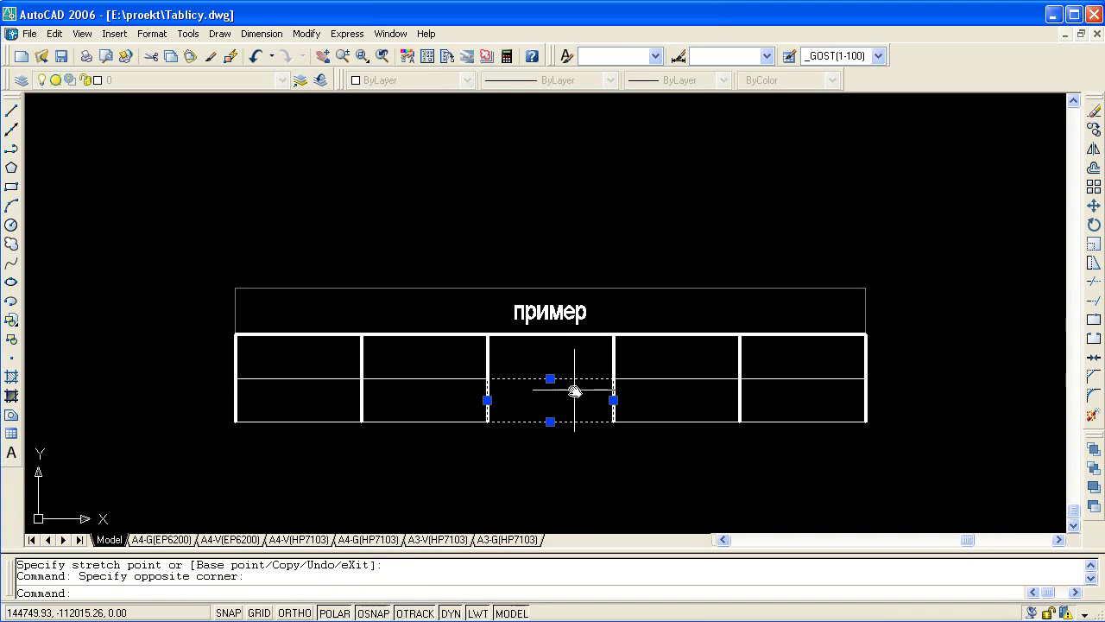
pyautogui.doubleClick(575, 391)
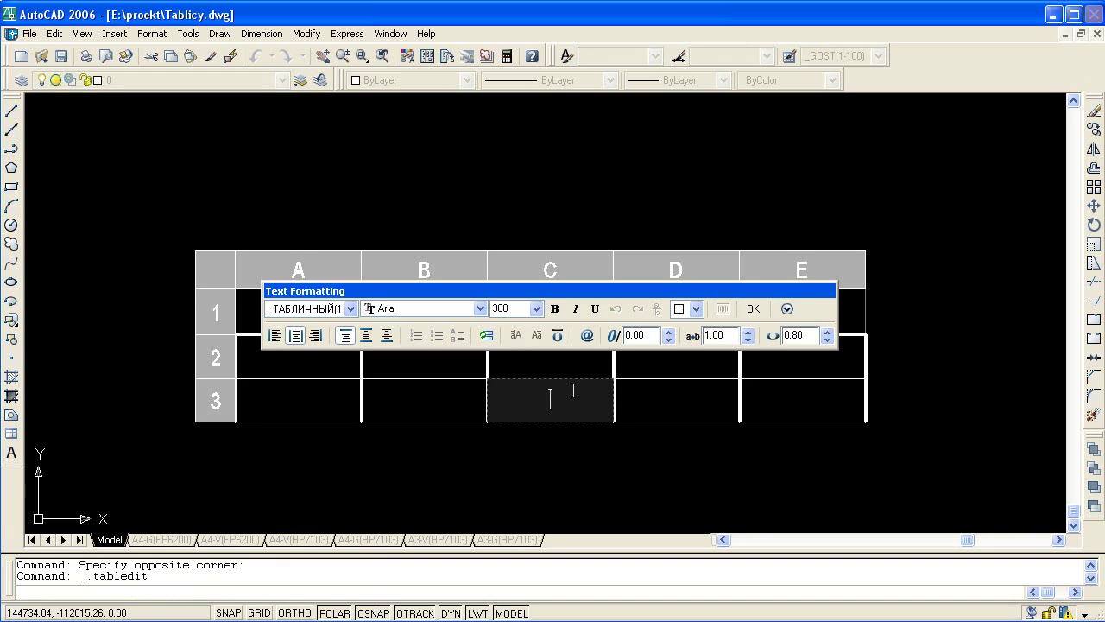
pyautogui.click(581, 448)
pyautogui.click(565, 407)
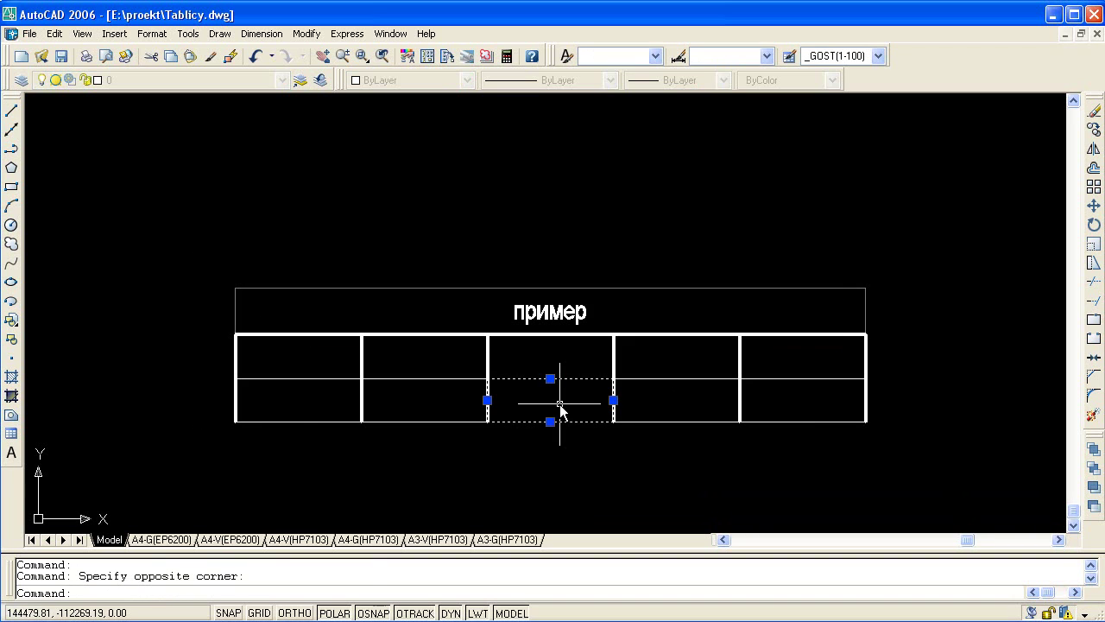
pyautogui.moveTo(459, 398); pyautogui.dragTo(457, 367, button='middle')
# Step: Enter 50, 20 and 60 in cells B3, C3 and D3, then start editing E3
pyautogui.doubleClick(457, 367)
pyautogui.write('50')
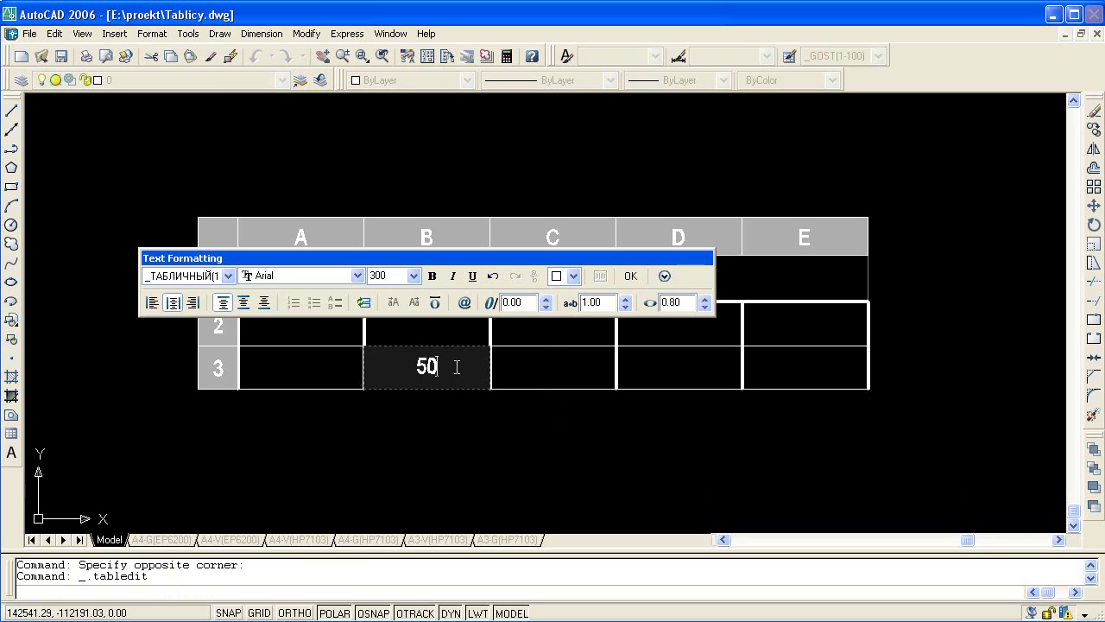
pyautogui.click(527, 369)
pyautogui.doubleClick(529, 371)
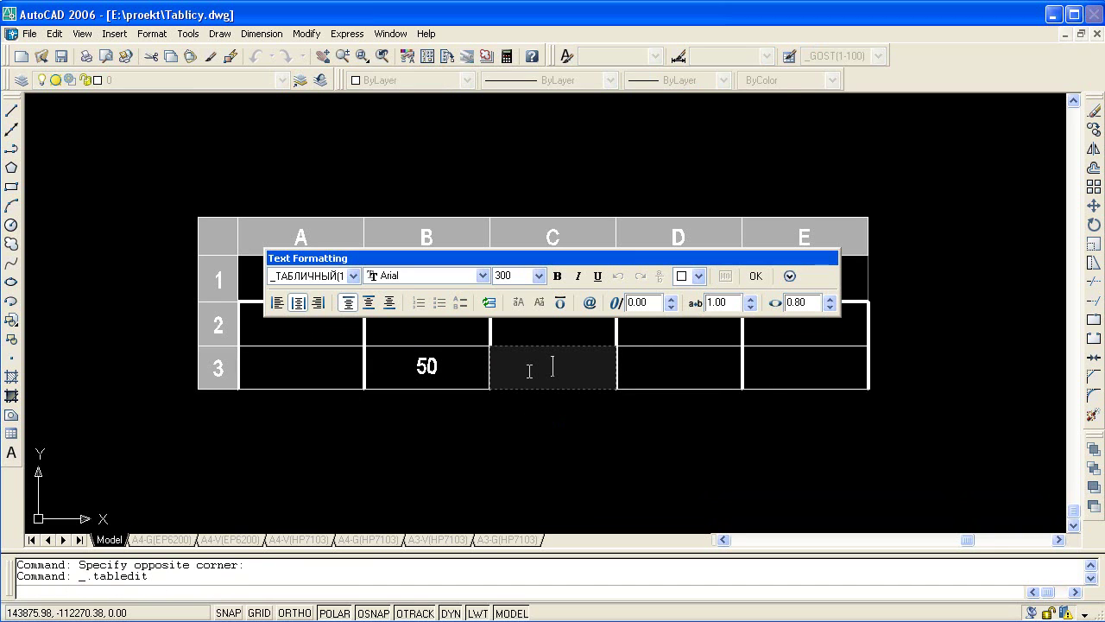
pyautogui.write('20')
pyautogui.click(529, 371)
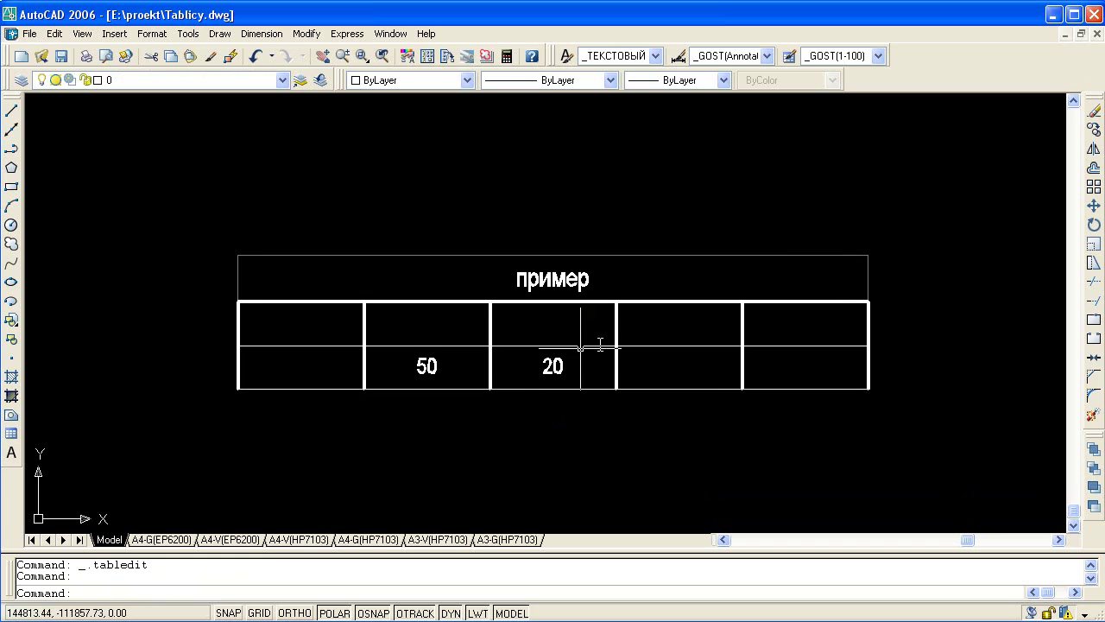
pyautogui.doubleClick(663, 352)
pyautogui.write('60')
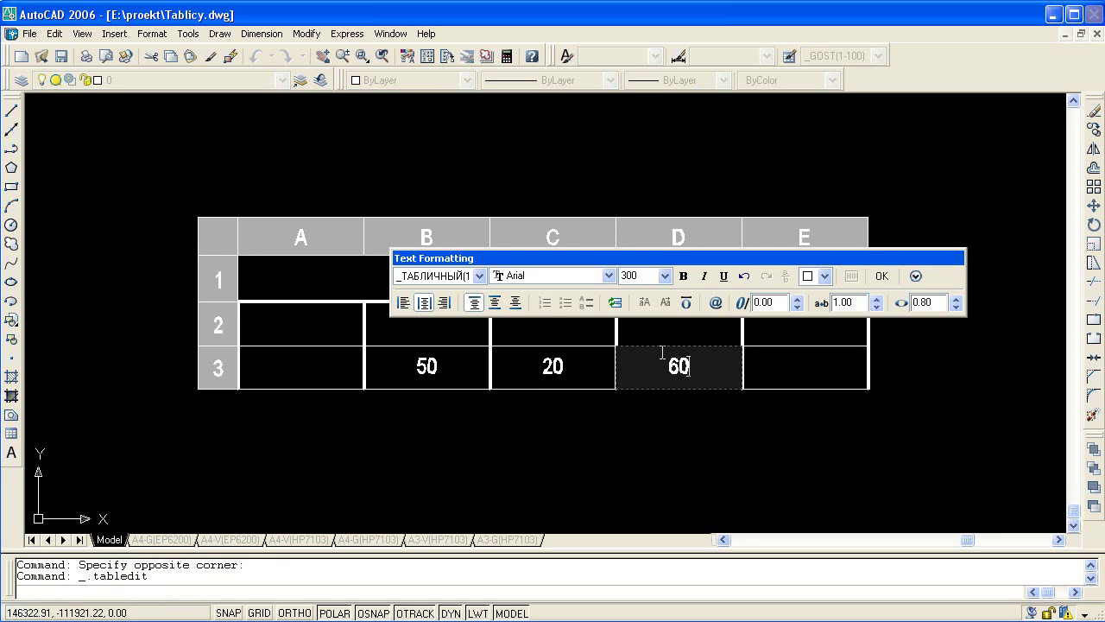
pyautogui.click(663, 352)
pyautogui.doubleClick(775, 368)
pyautogui.write('=C3+')
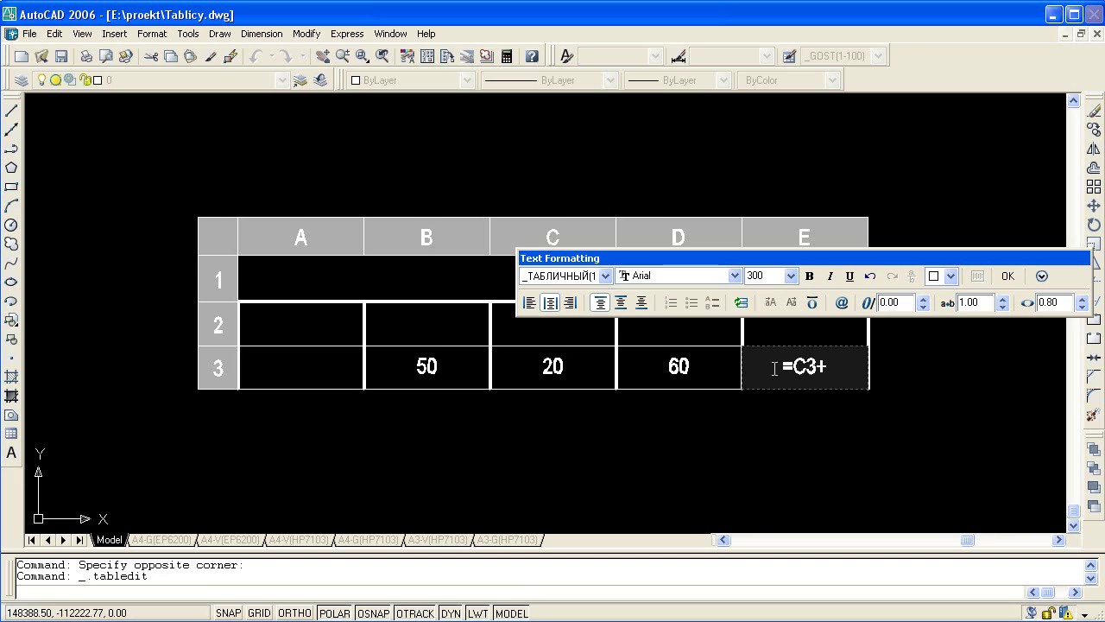
# Step: Complete E3's formula =C3+D3-B3, then change D3 to 80 and C3 to 10
pyautogui.write('D3')
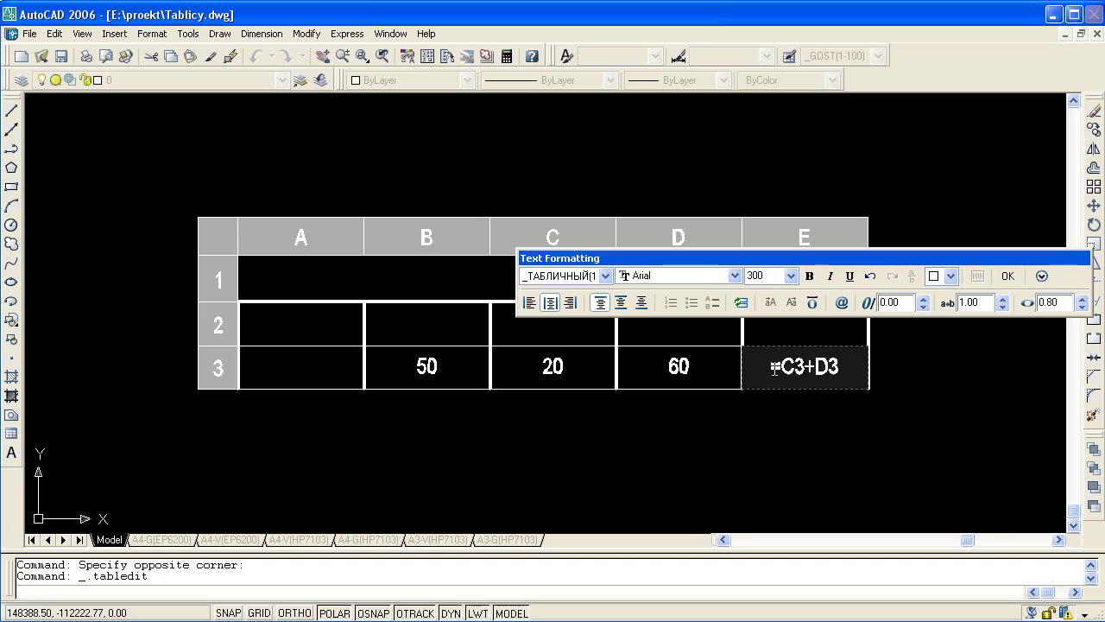
pyautogui.write('-')
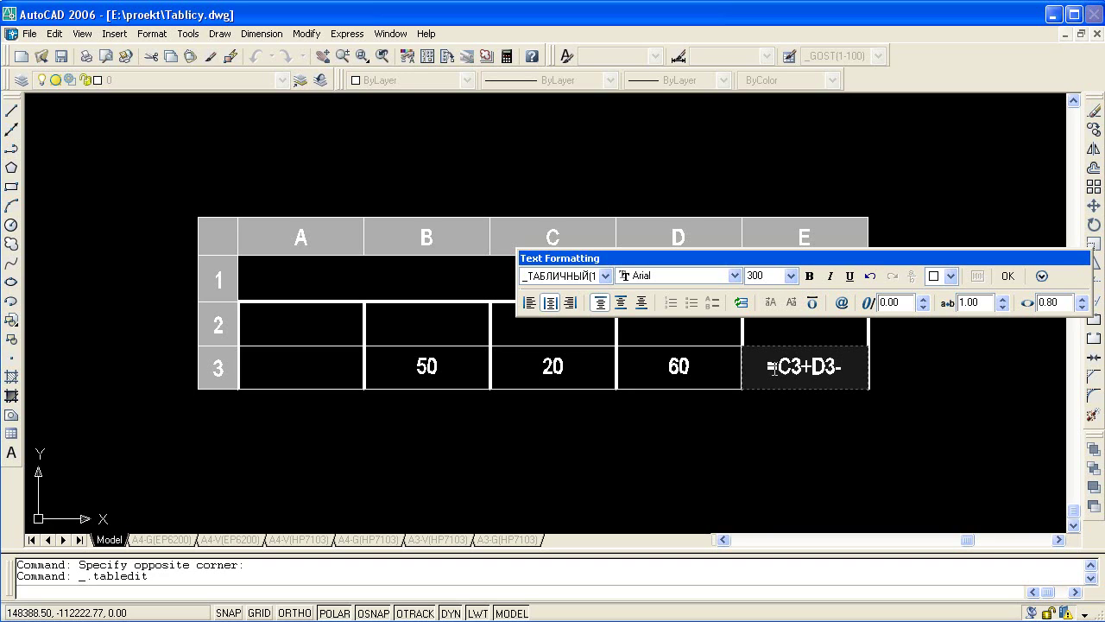
pyautogui.write('B3')
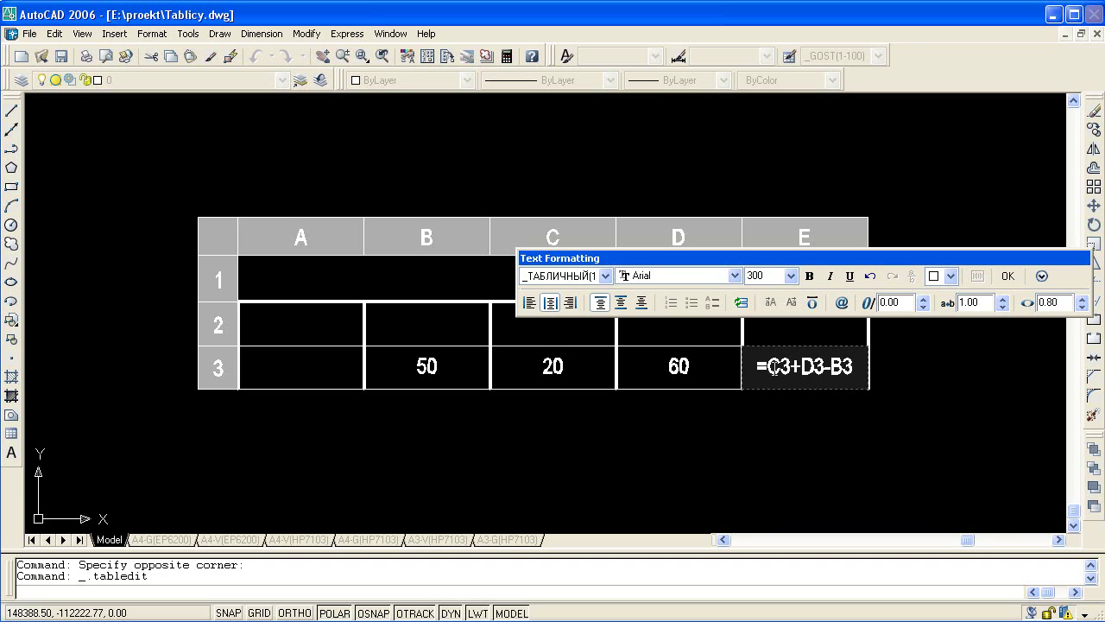
pyautogui.click(1007, 276)
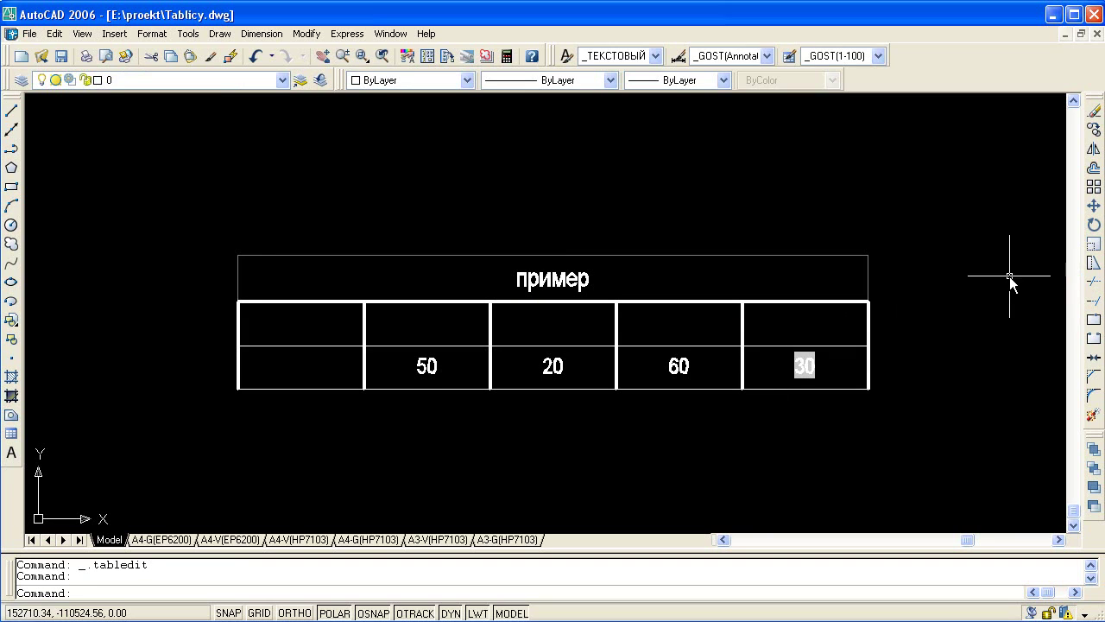
pyautogui.doubleClick(659, 361)
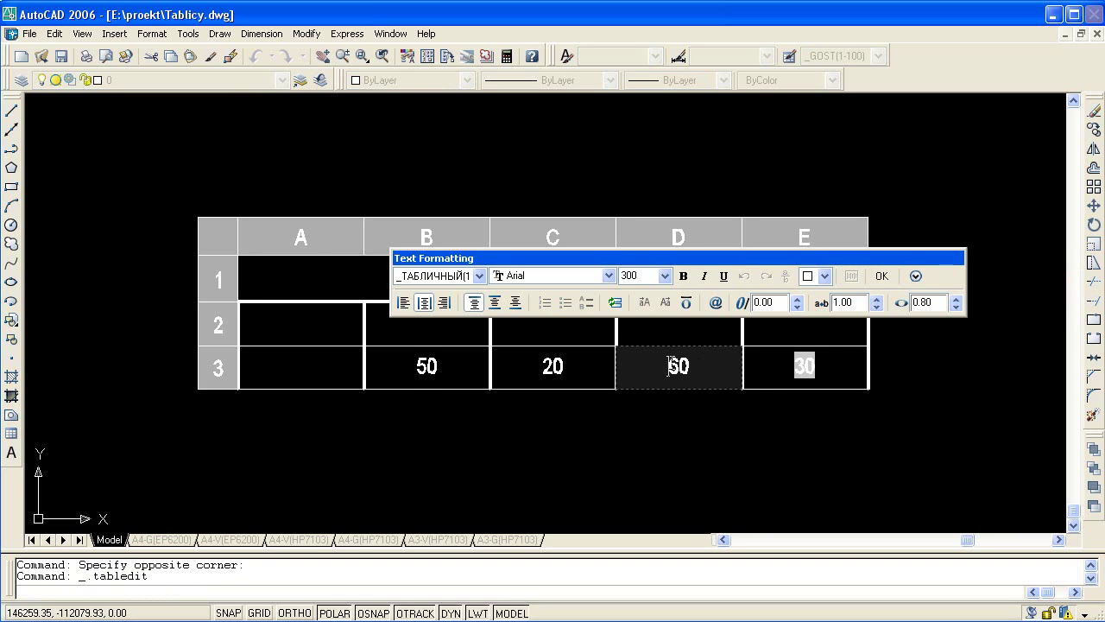
pyautogui.write('80')
pyautogui.click(699, 348)
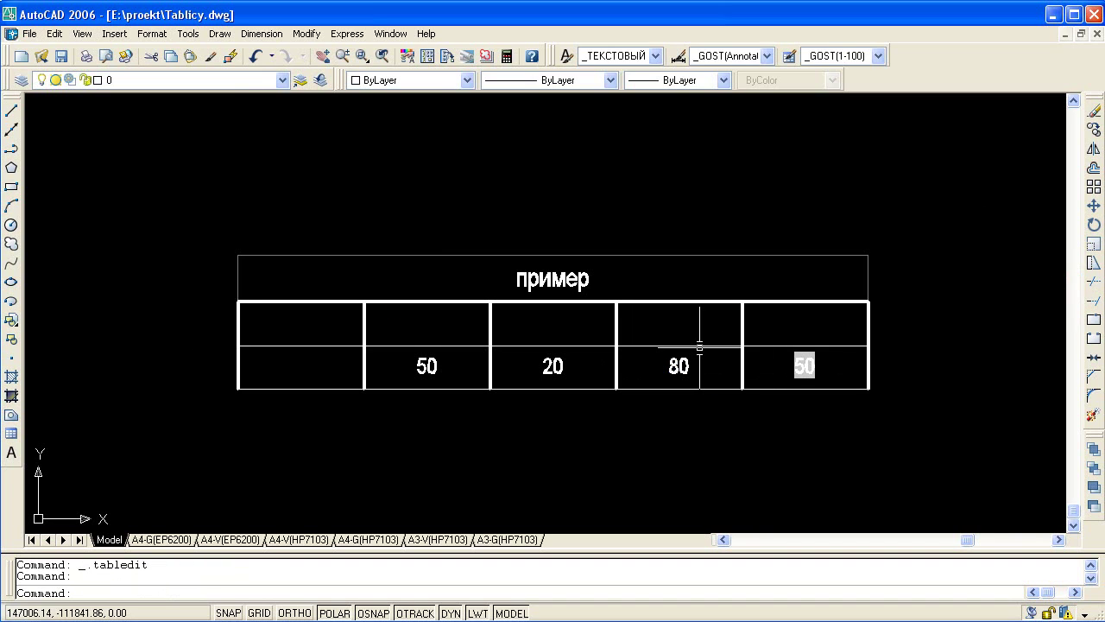
pyautogui.doubleClick(553, 365)
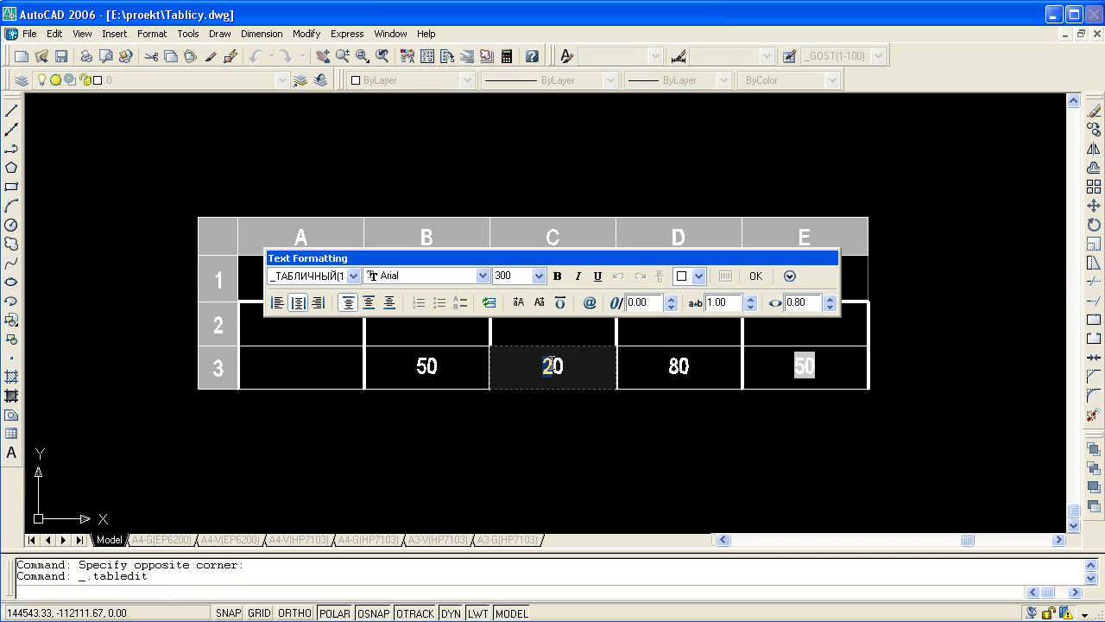
pyautogui.write('1')
pyautogui.click(585, 358)
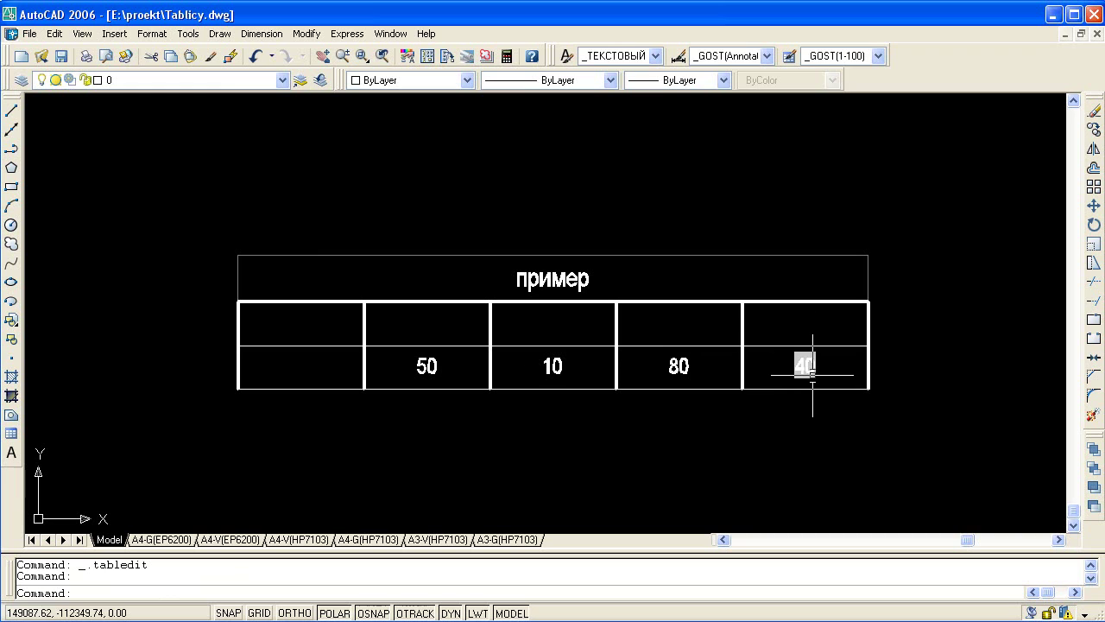
# Step: Select the title text 'пример' in the table's title cell
pyautogui.click(678, 324)
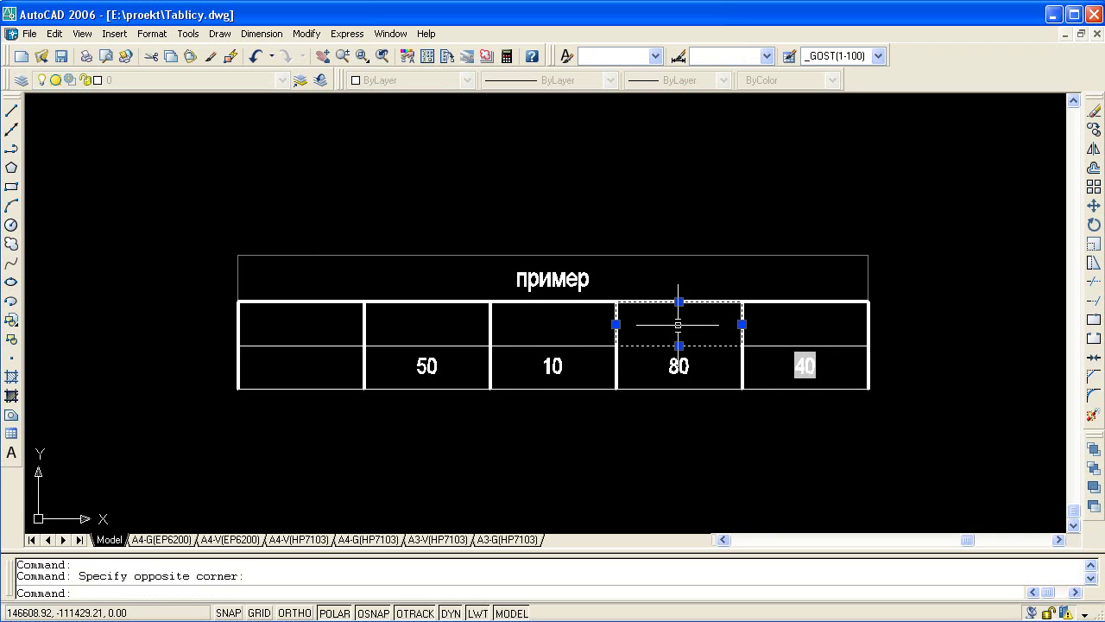
pyautogui.doubleClick(593, 268)
pyautogui.moveTo(627, 290); pyautogui.dragTo(464, 286)
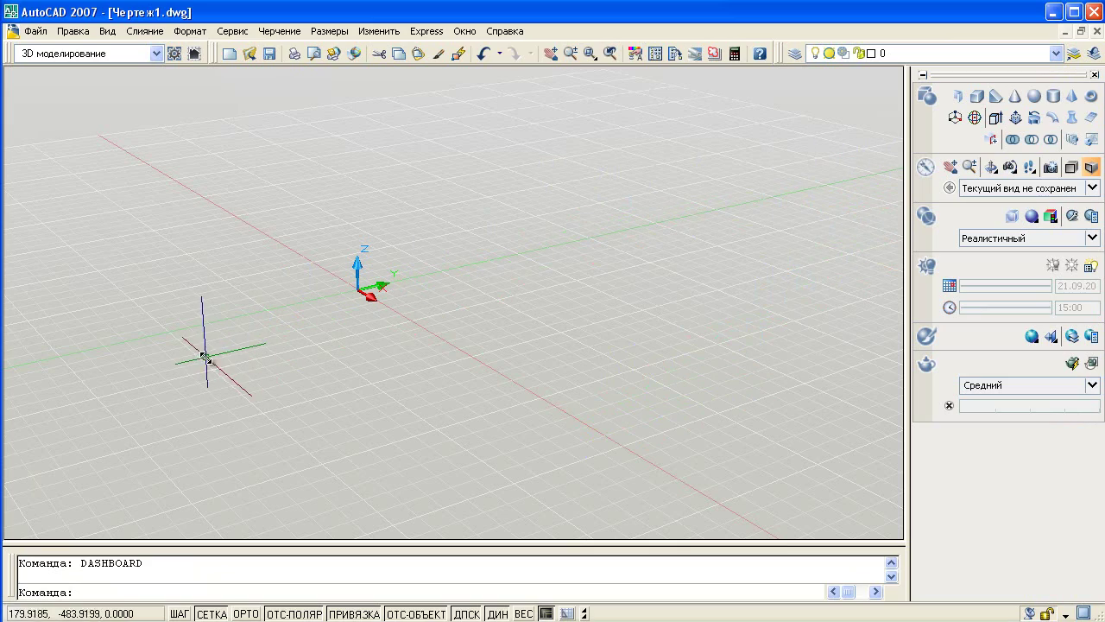
# Step: Orbit the view and draw a box solid on the grid
pyautogui.moveTo(299, 353)
pyautogui.keyDown('shift'); pyautogui.mouseDown(button='middle')
pyautogui.moveTo(629, 350)
pyautogui.moveTo(448, 376)
pyautogui.moveTo(314, 377)
pyautogui.moveTo(370, 365)
pyautogui.mouseUp(button='middle'); pyautogui.keyUp('shift')
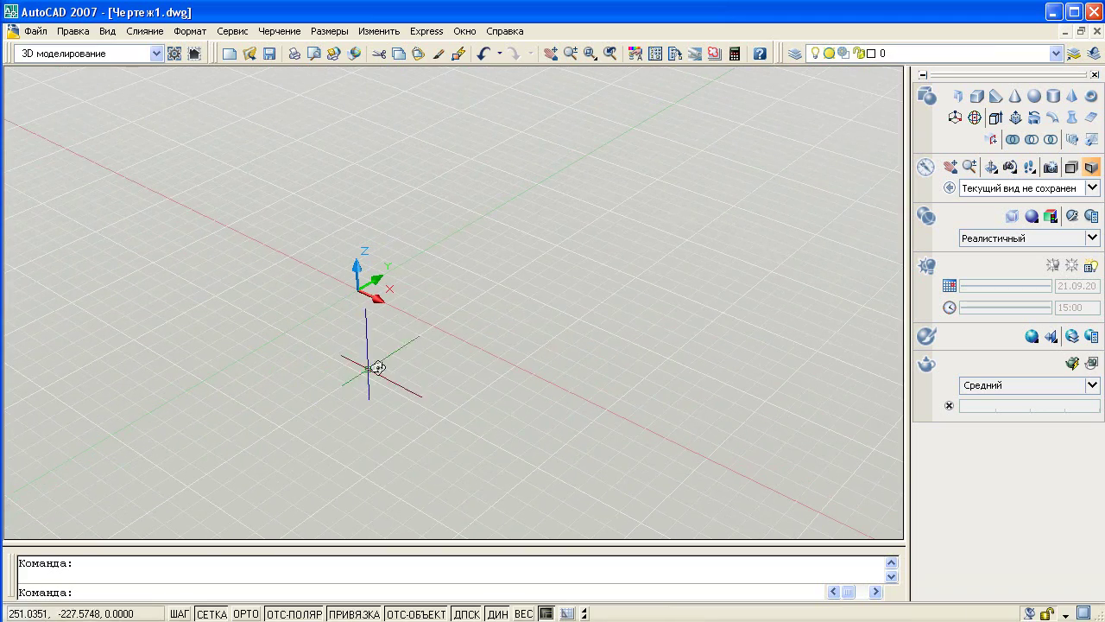
pyautogui.click(974, 117)
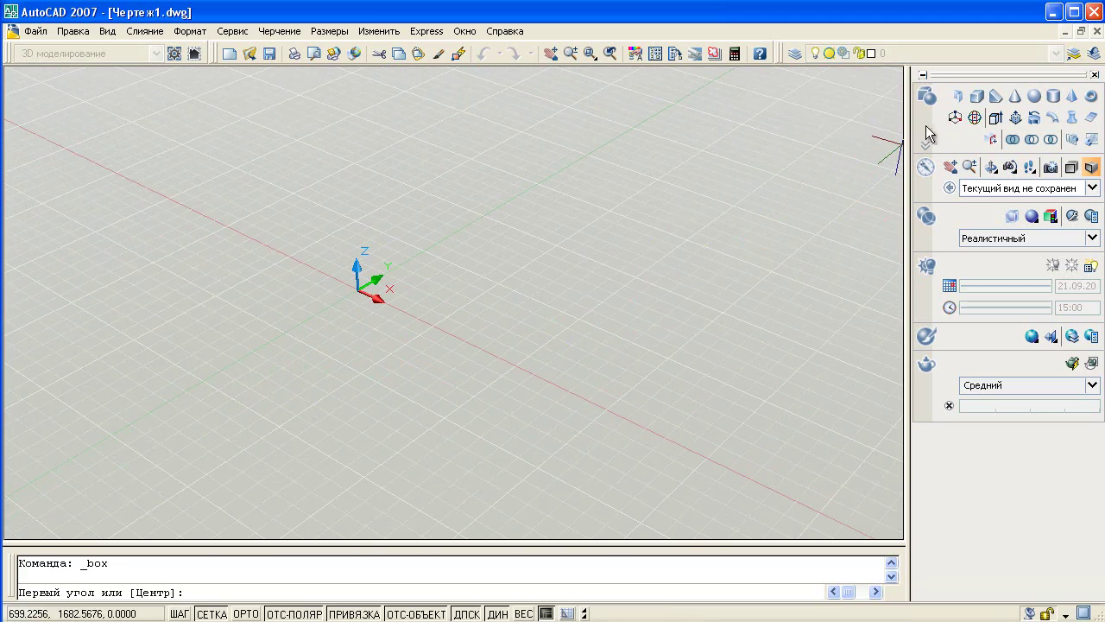
pyautogui.click(299, 326)
pyautogui.click(689, 338)
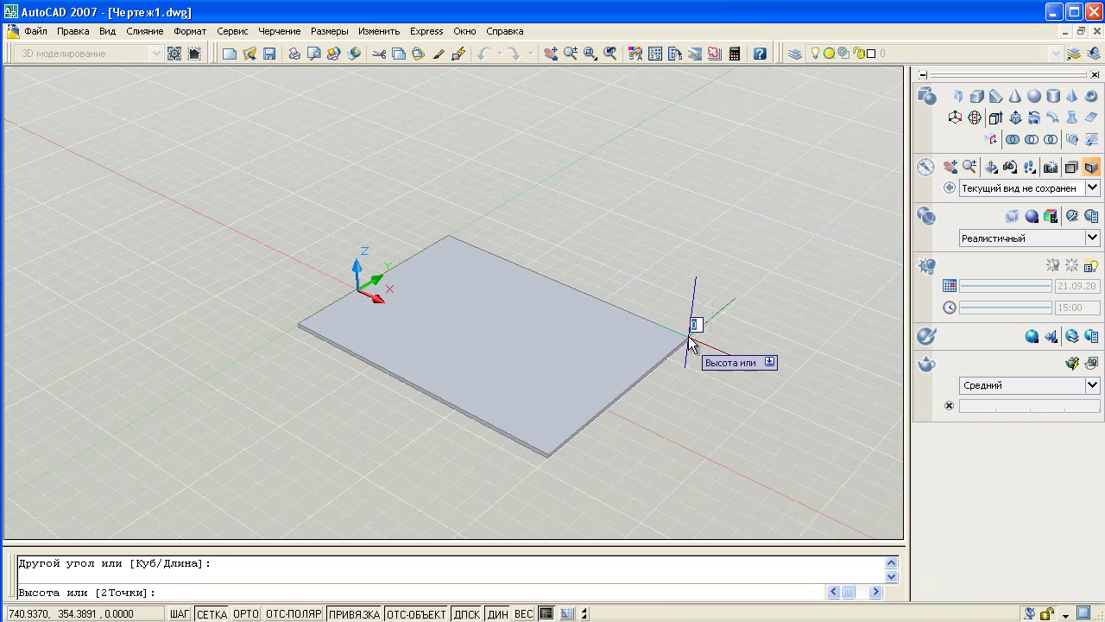
pyautogui.click(696, 244)
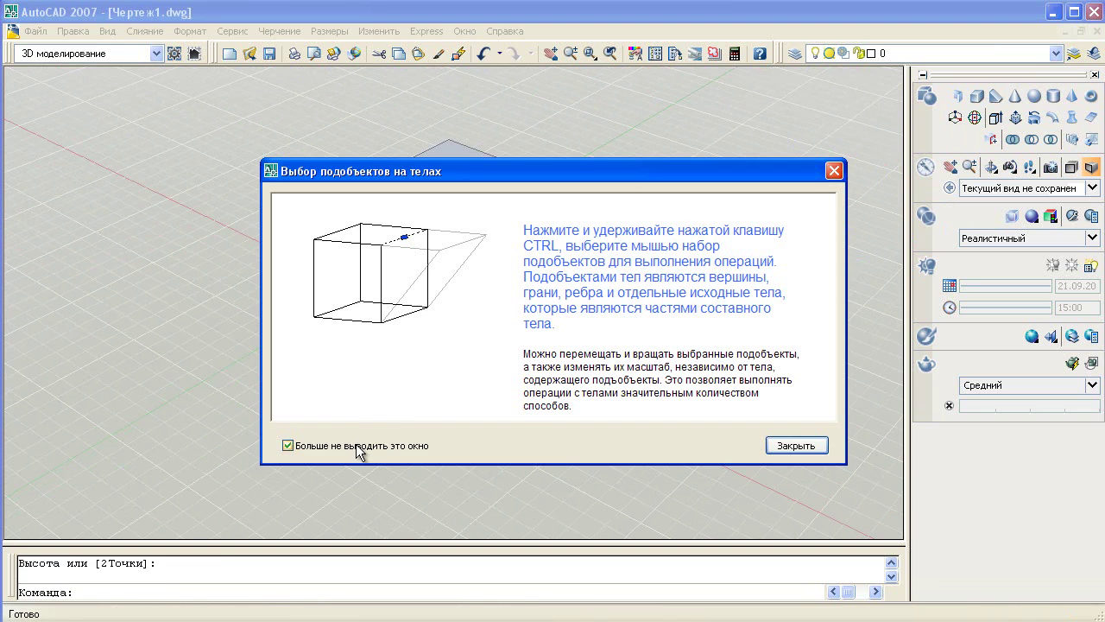
# Step: Grip-stretch the box to about 979 long and 94 high, then show its properties
pyautogui.click(796, 445)
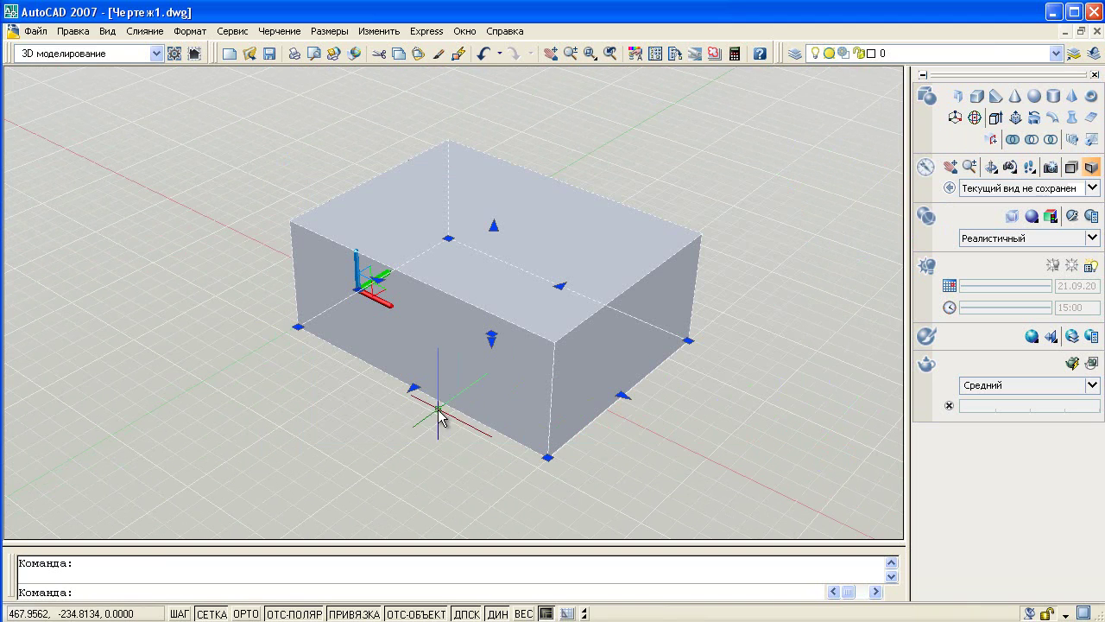
pyautogui.click(415, 389)
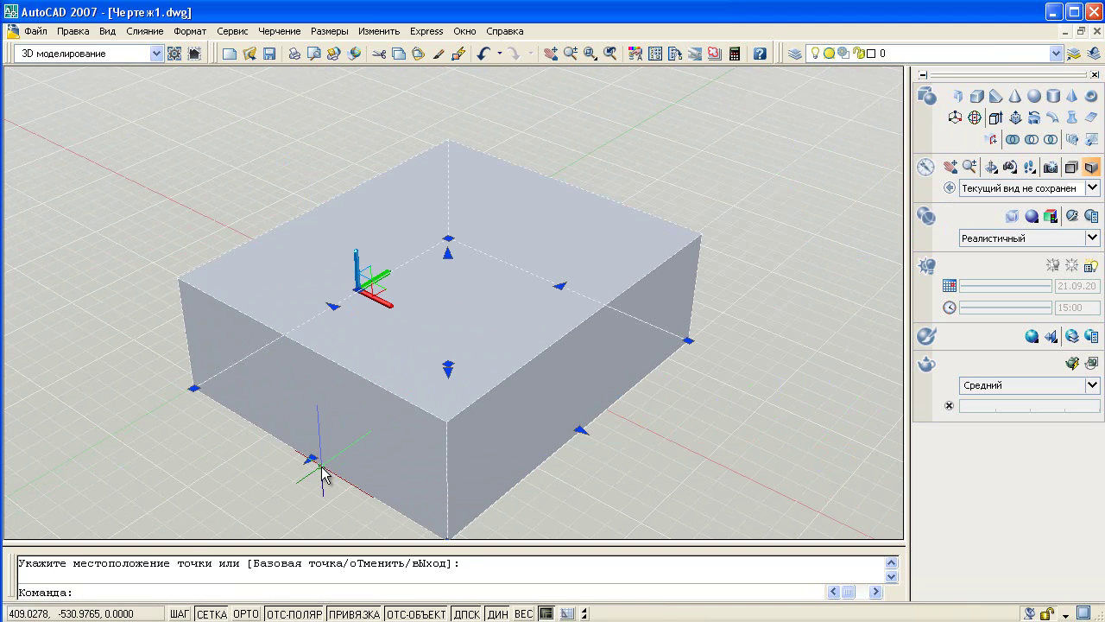
pyautogui.click(320, 469)
pyautogui.click(313, 457)
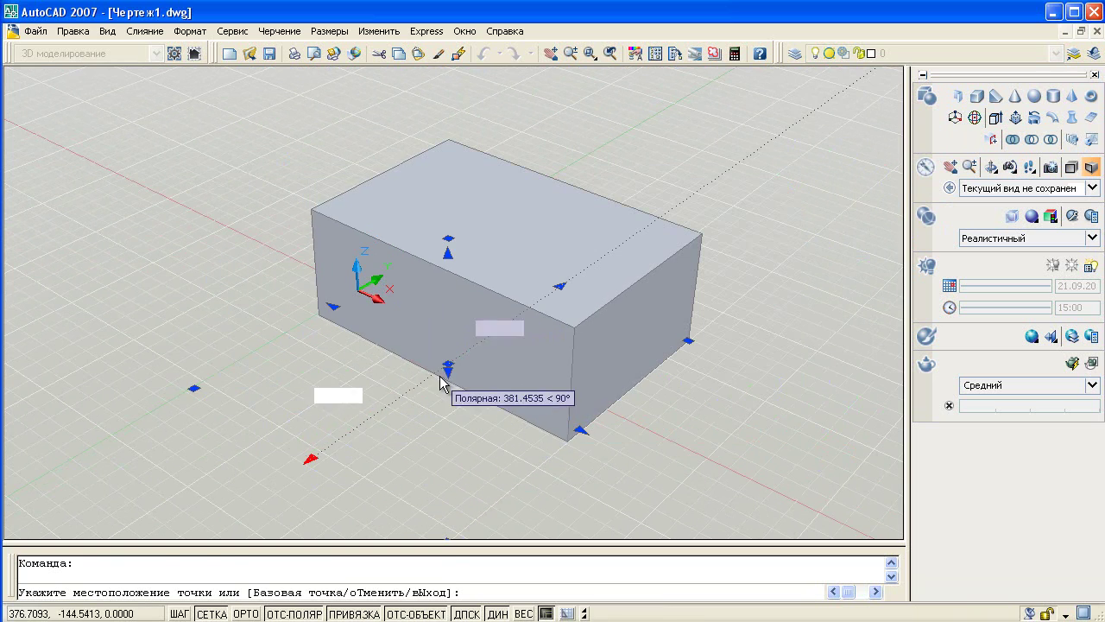
pyautogui.click(634, 387)
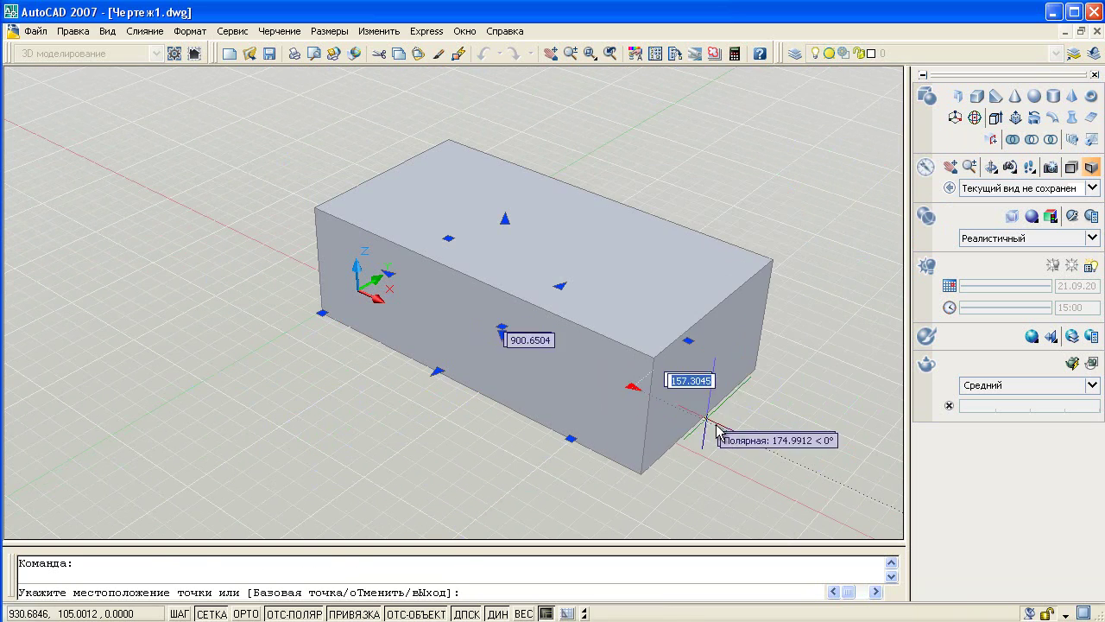
pyautogui.click(728, 438)
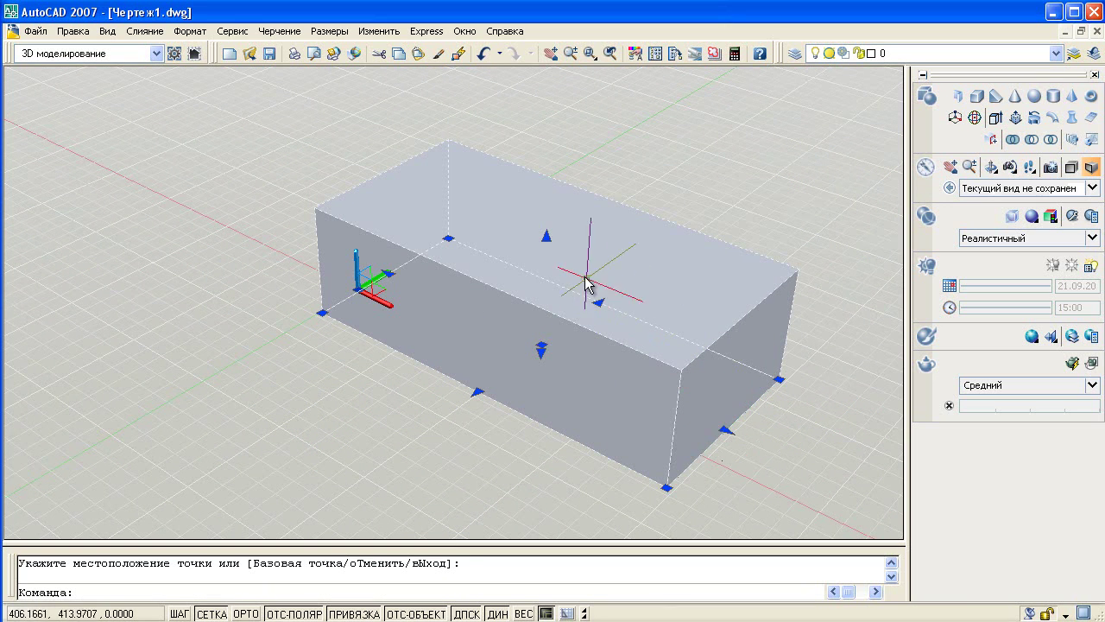
pyautogui.click(547, 244)
pyautogui.click(481, 318)
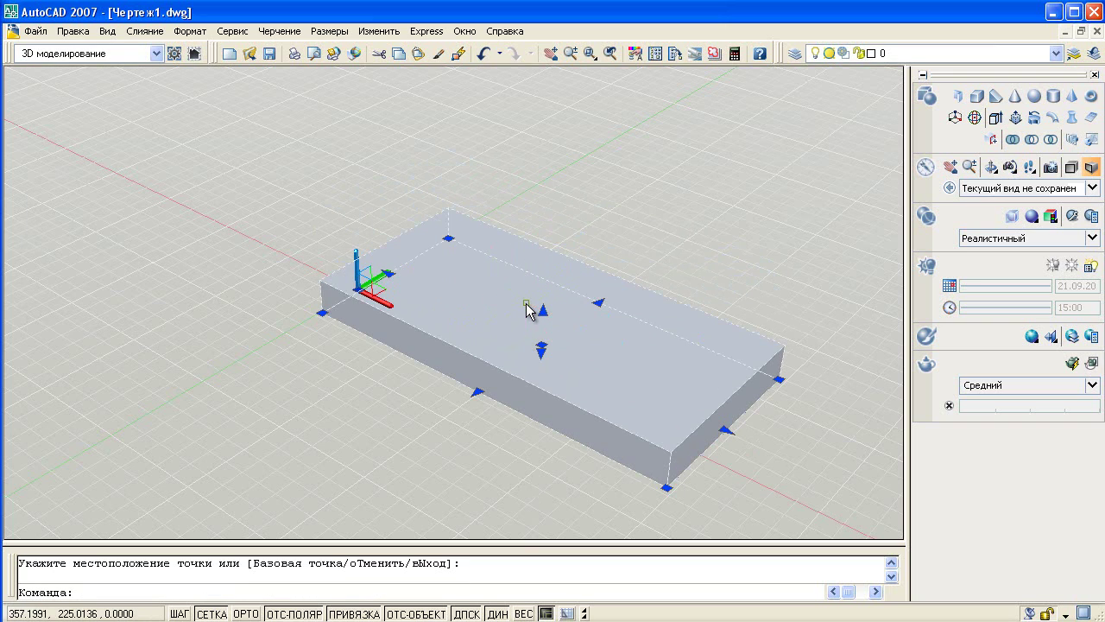
pyautogui.press('Escape')
pyautogui.hotkey('ctrl', '1')
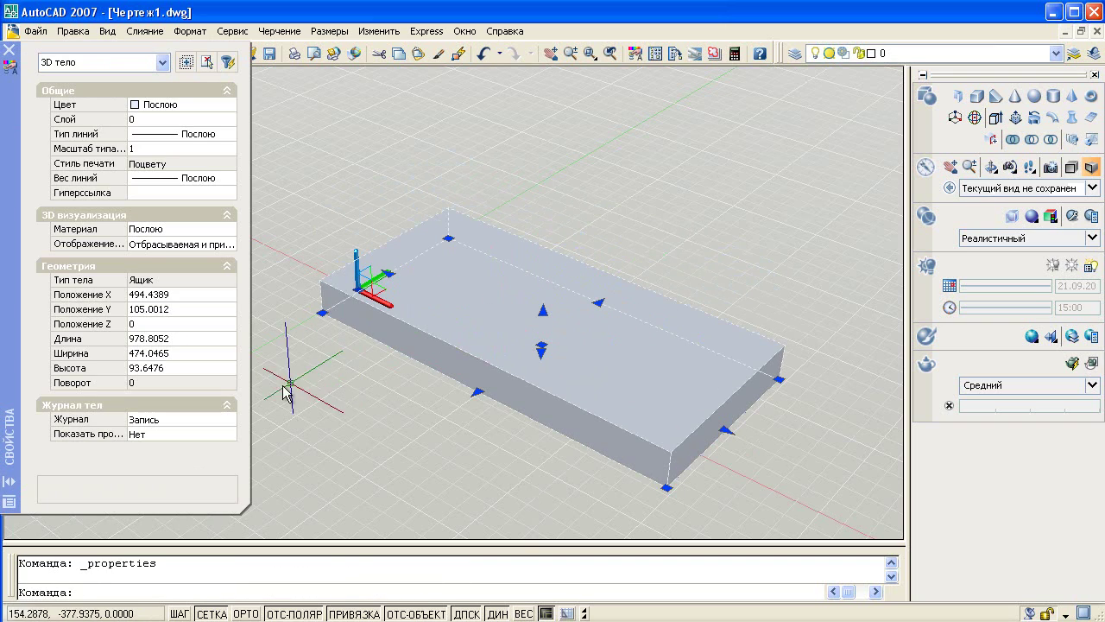
# Step: Set the slab's Length to 1000, Width to 500 and Height to 100 in Properties
pyautogui.click(186, 339)
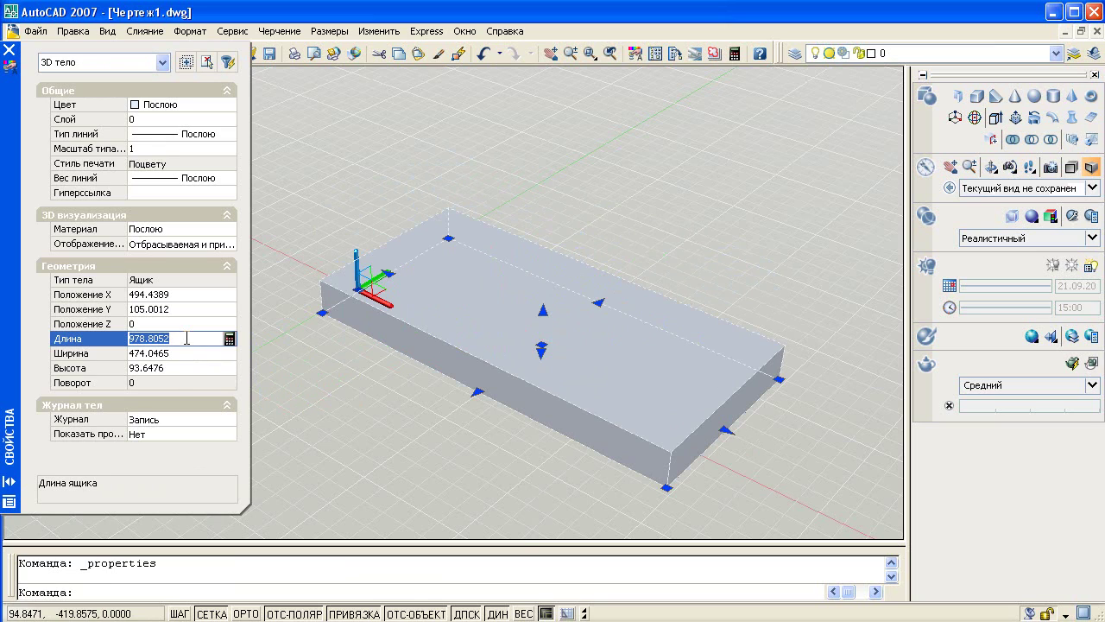
pyautogui.write('100')
pyautogui.click(186, 353)
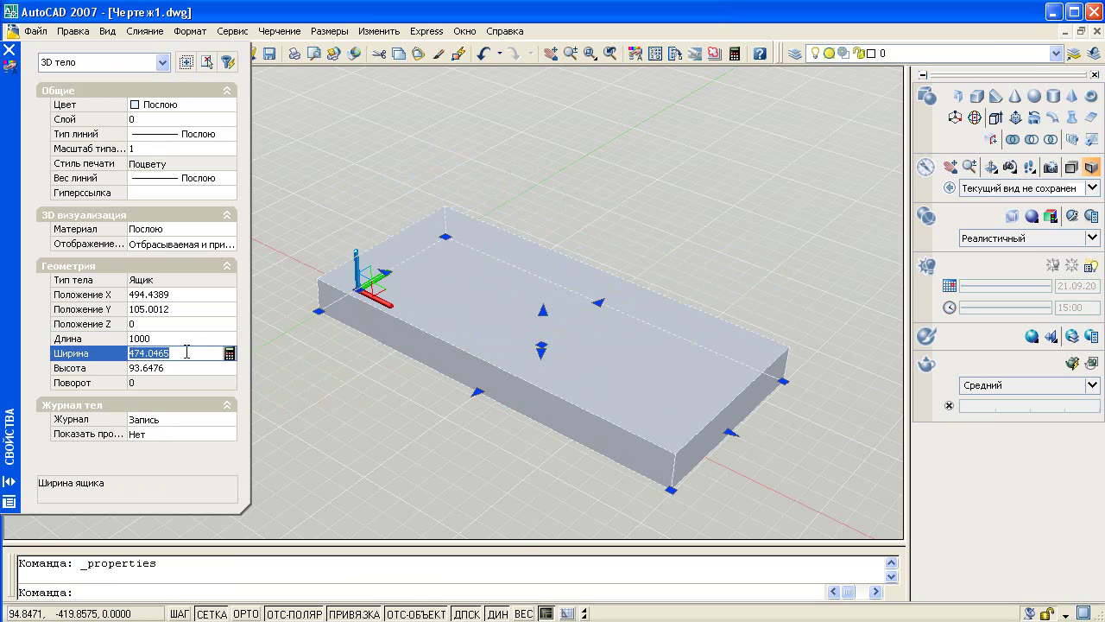
pyautogui.write('500')
pyautogui.click(194, 367)
pyautogui.write('100')
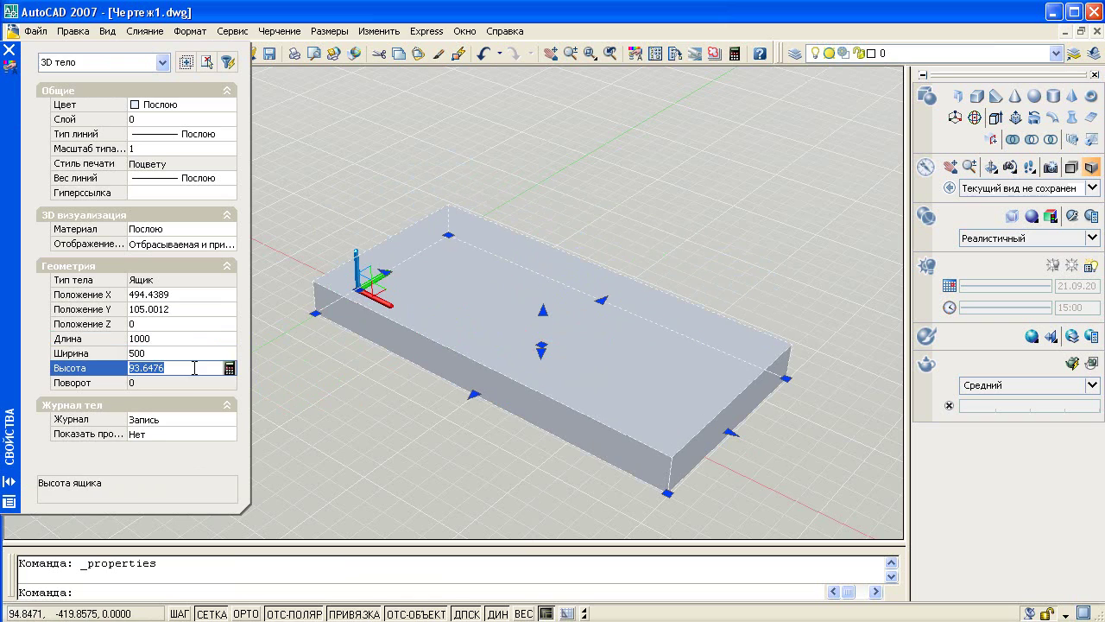
pyautogui.click(9, 50)
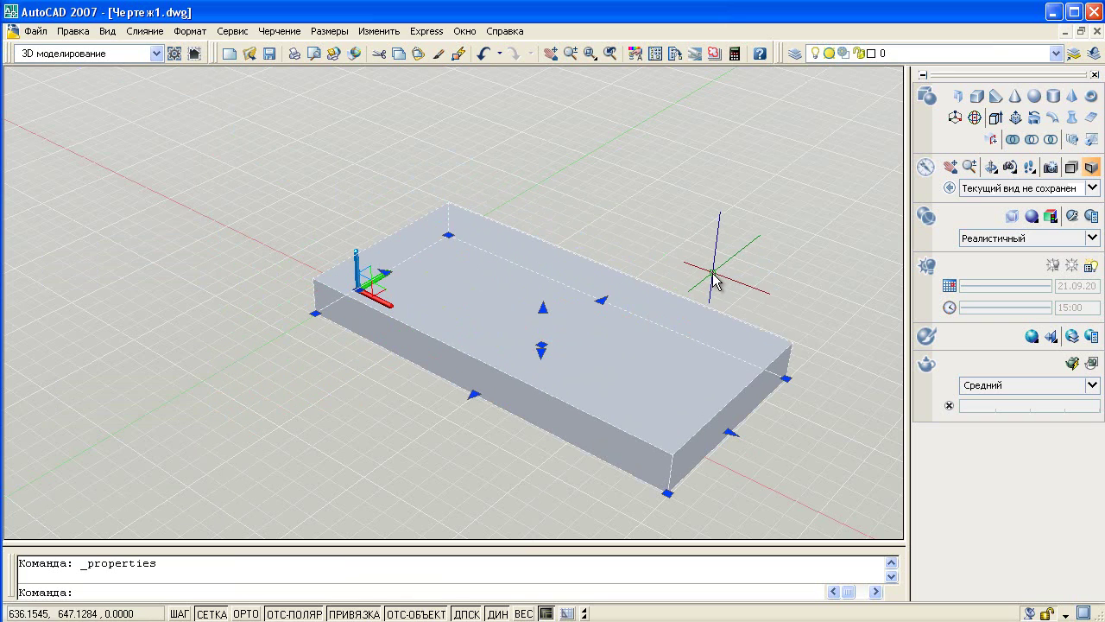
pyautogui.press('Escape')
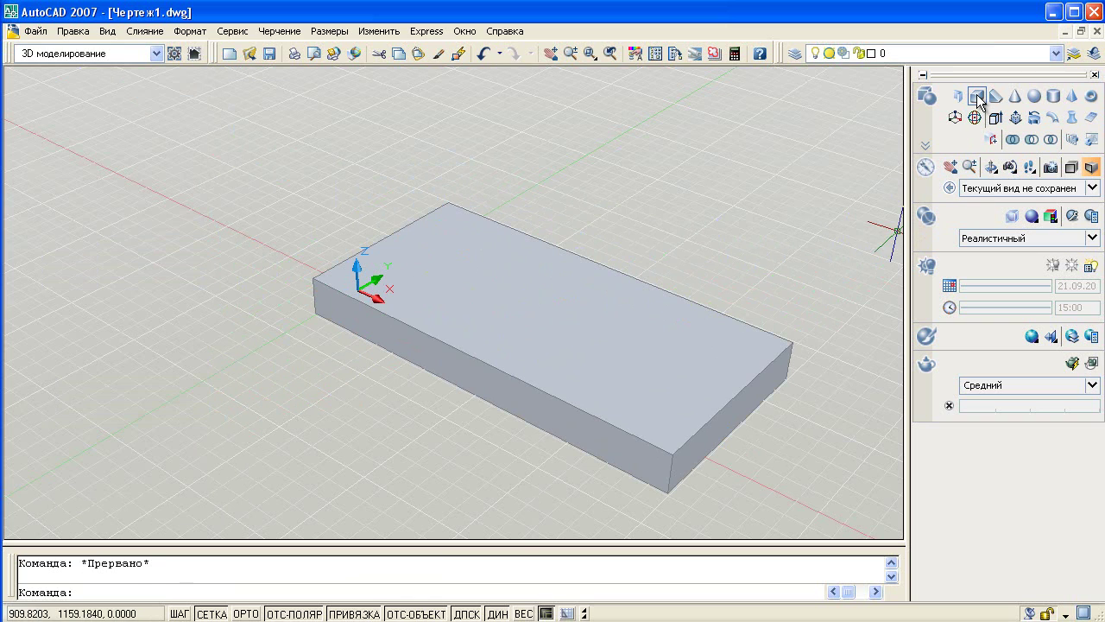
# Step: Draw a second, smaller box at the slab's corner
pyautogui.click(977, 97)
pyautogui.click(793, 344)
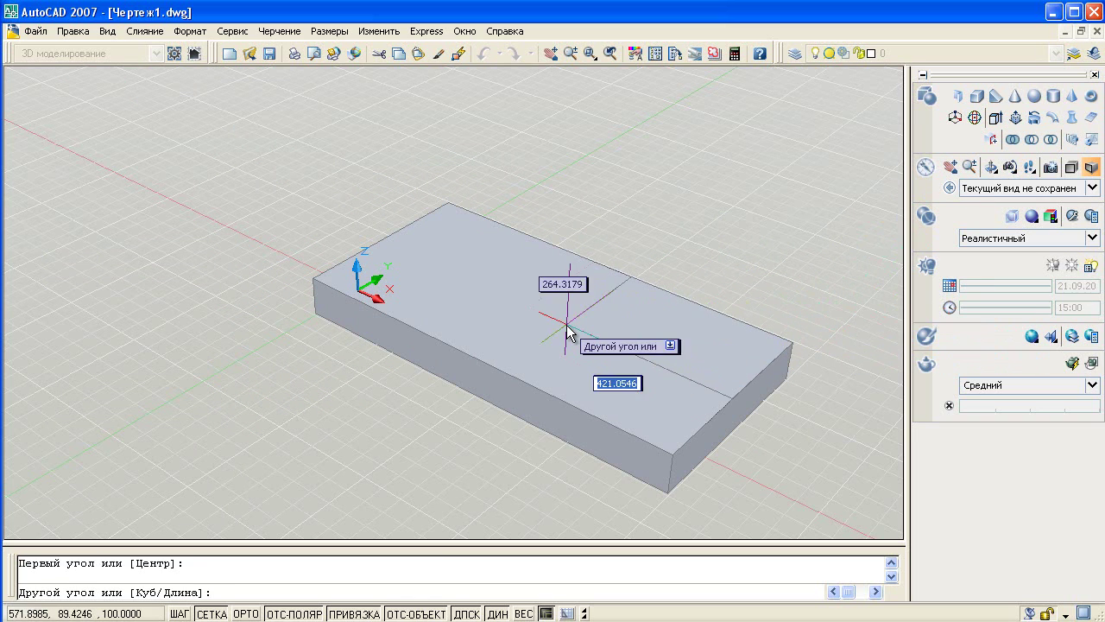
pyautogui.click(567, 326)
pyautogui.click(785, 383)
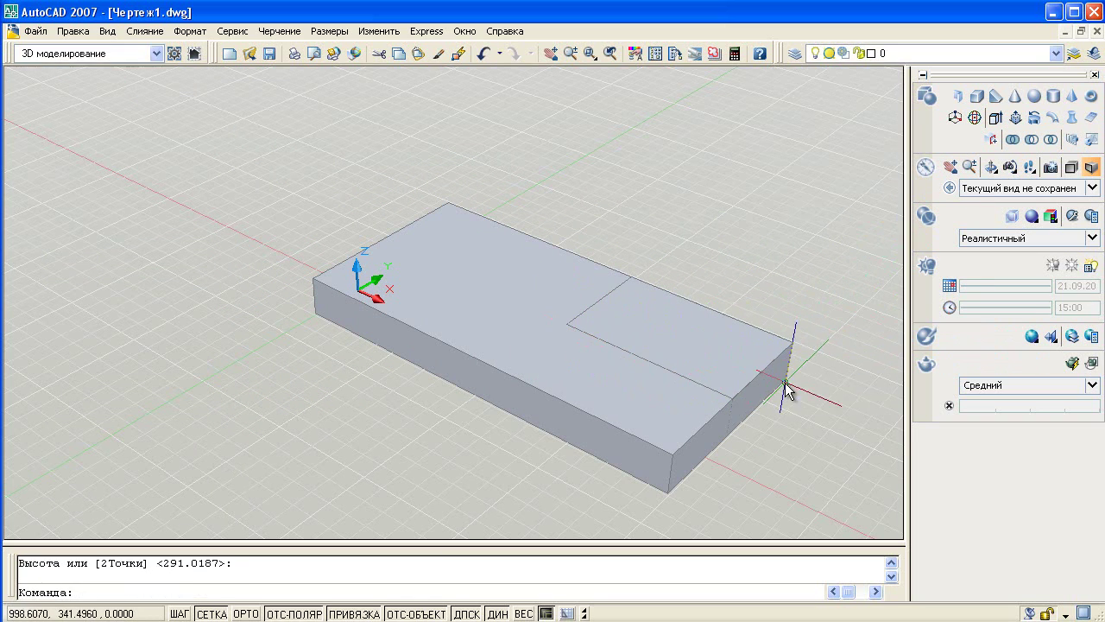
pyautogui.keyDown('shift'); pyautogui.moveTo(791, 383); pyautogui.dragTo(575, 377, button='middle'); pyautogui.keyUp('shift')
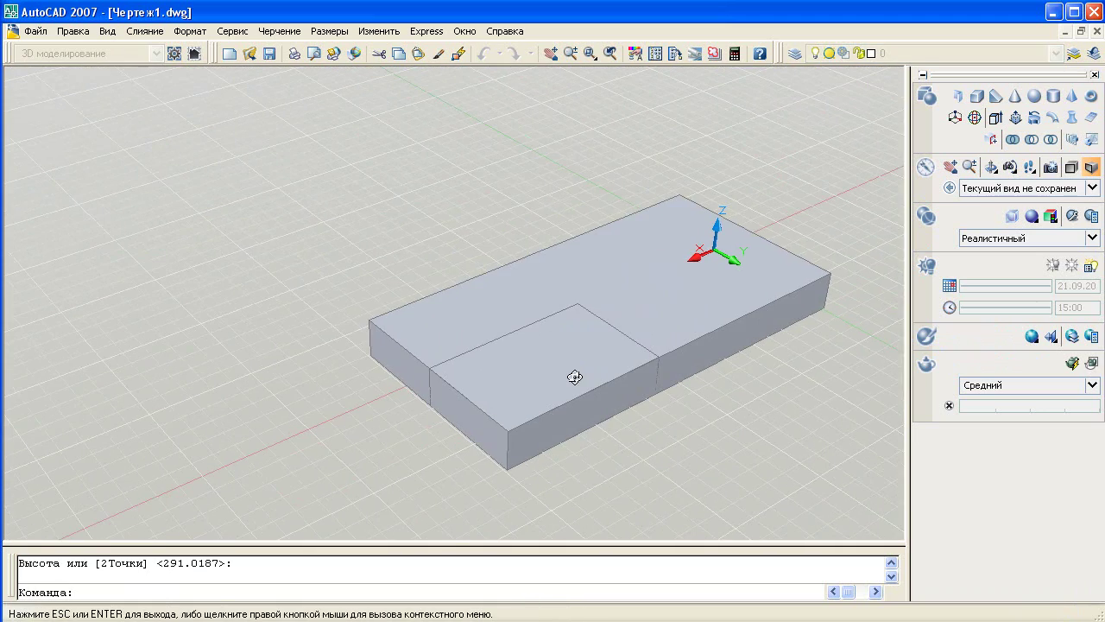
# Step: Subtract the corner box from the slab to leave an L-shaped solid
pyautogui.click(1028, 140)
pyautogui.click(715, 301)
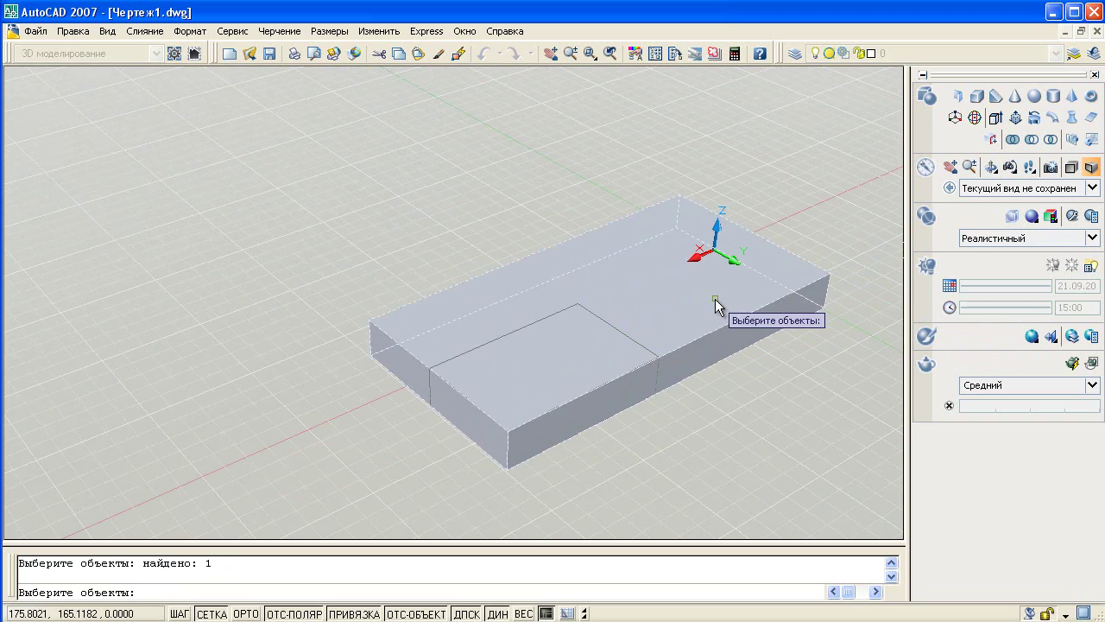
pyautogui.press('Return')
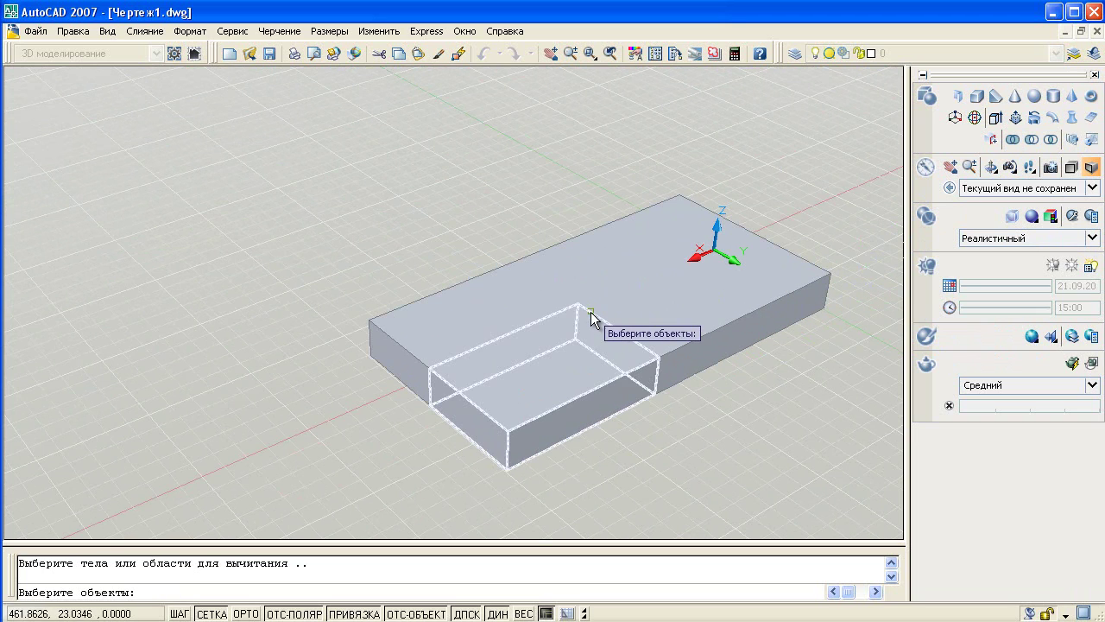
pyautogui.click(591, 313)
pyautogui.press('Return')
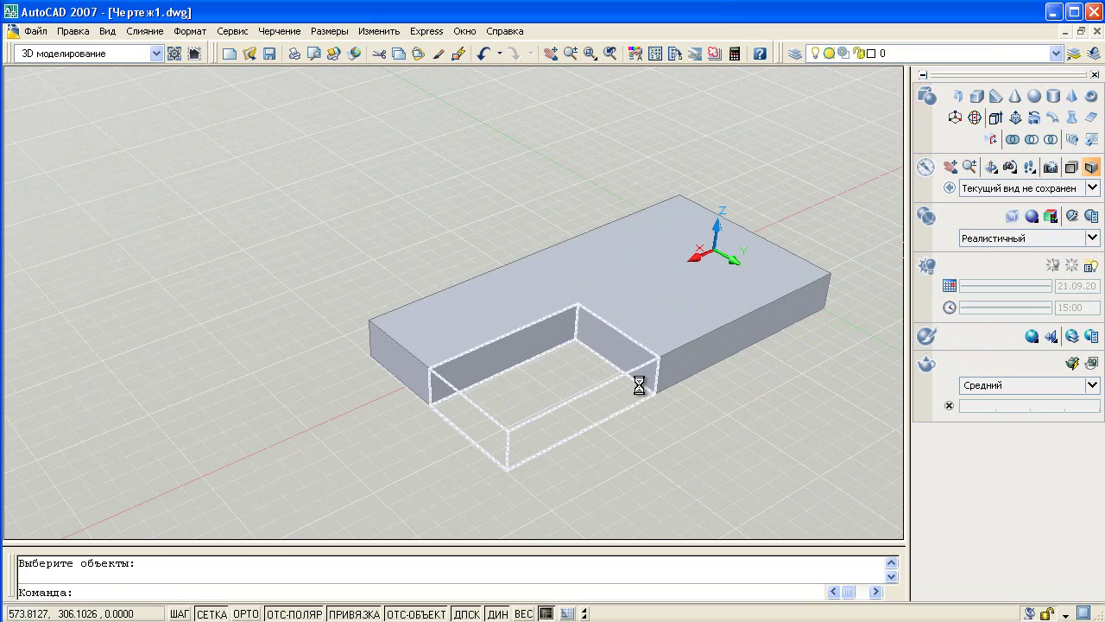
# Step: Select the notch sub-object and stretch its inner faces to narrow the cut-out
pyautogui.click(639, 386)
pyautogui.click(620, 329)
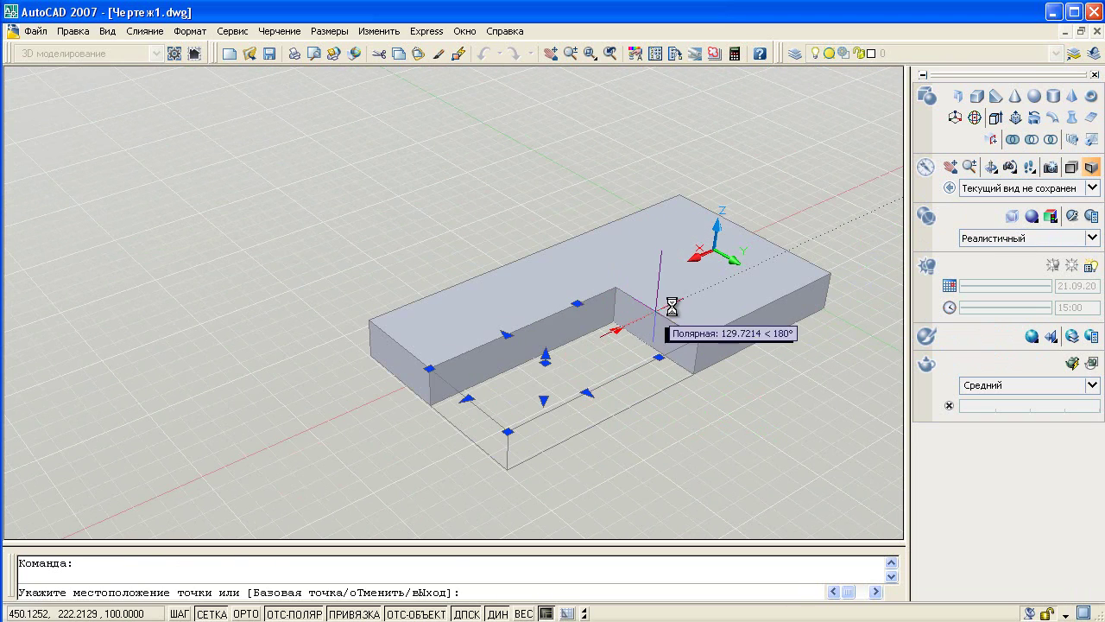
pyautogui.click(545, 318)
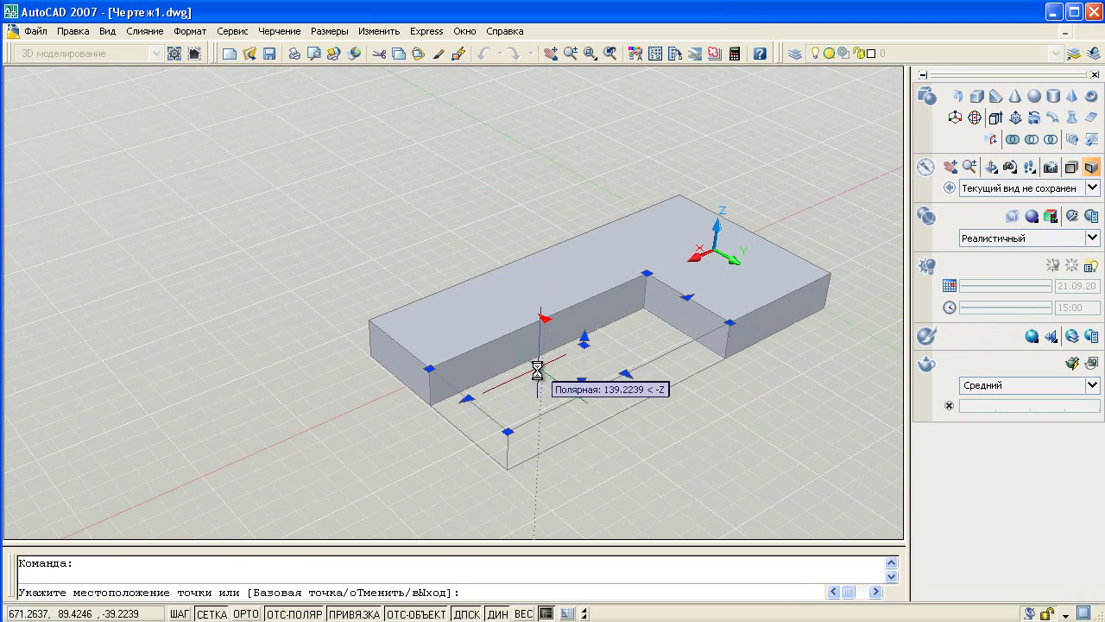
pyautogui.click(684, 366)
pyautogui.press('Escape')
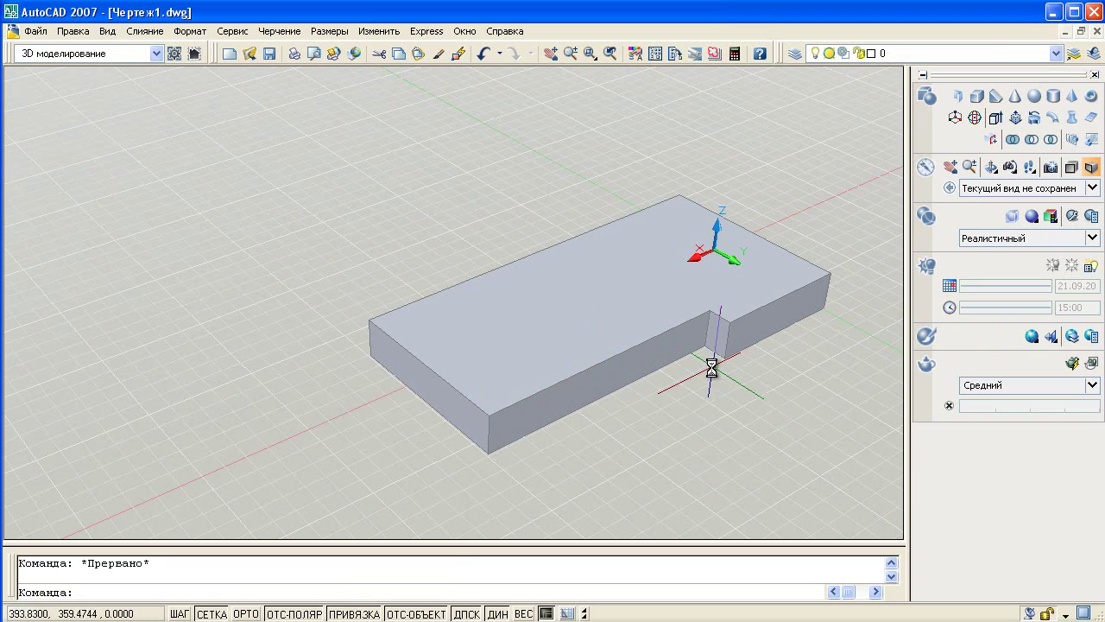
pyautogui.press('Escape')
# Step: Move another notch face to make a shallow groove along the bottom long edge, then orbit
pyautogui.scroll(2, 682, 336)
pyautogui.keyDown('ctrl'); pyautogui.click(693, 326); pyautogui.keyUp('ctrl')
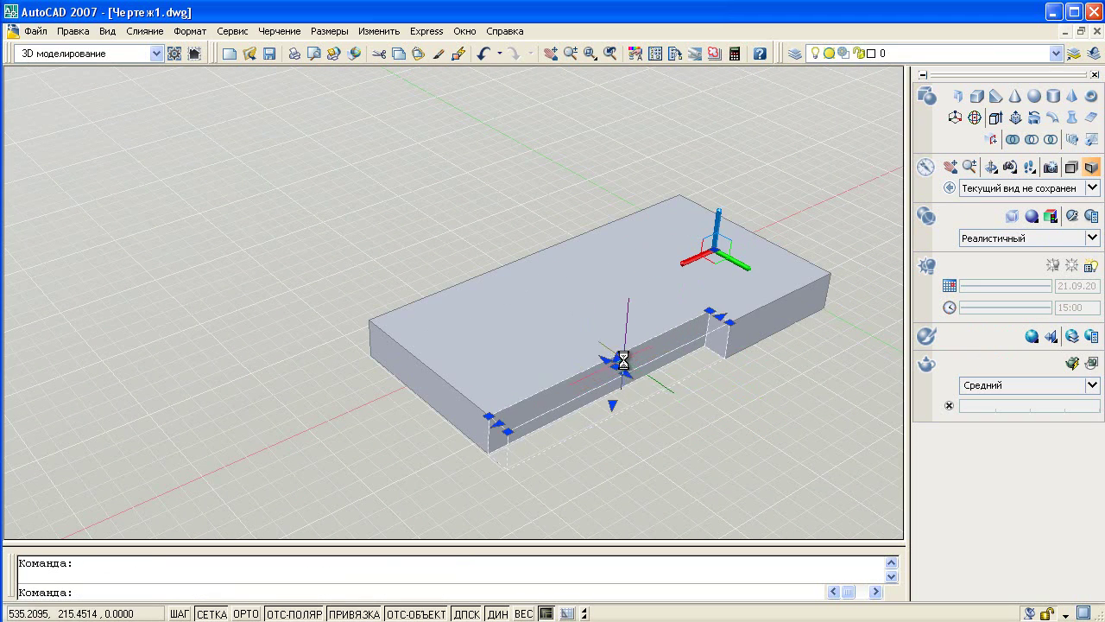
pyautogui.scroll(1, 647, 376)
pyautogui.click(665, 375)
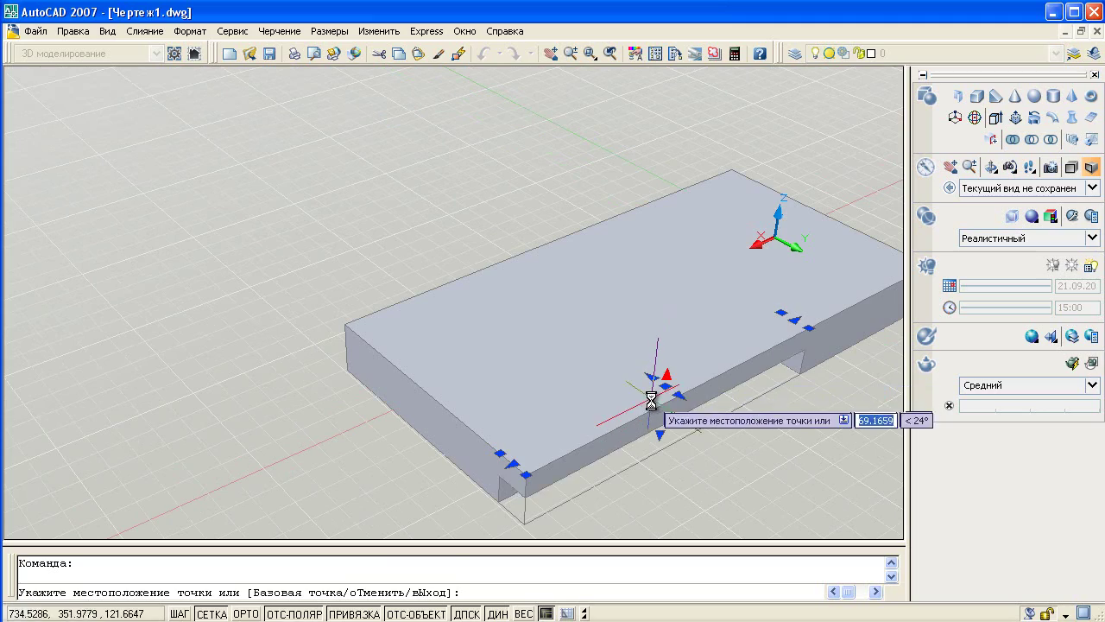
pyautogui.click(652, 400)
pyautogui.press('Escape')
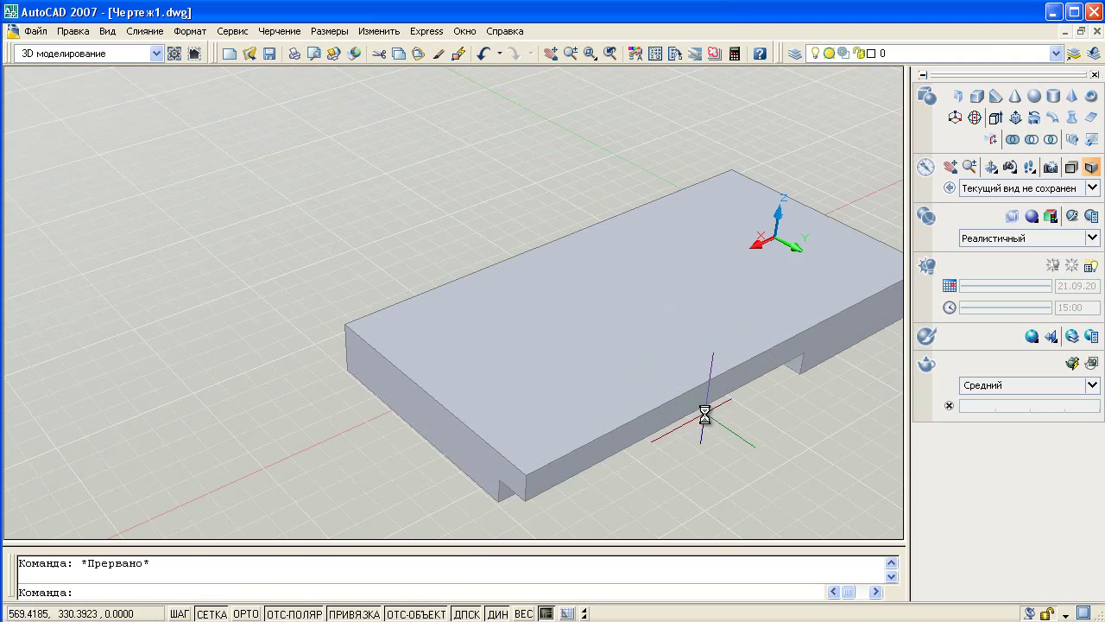
pyautogui.moveTo(703, 420)
pyautogui.keyDown('shift'); pyautogui.mouseDown(button='middle')
pyautogui.moveTo(699, 279)
pyautogui.moveTo(693, 412)
pyautogui.mouseUp(button='middle'); pyautogui.keyUp('shift')
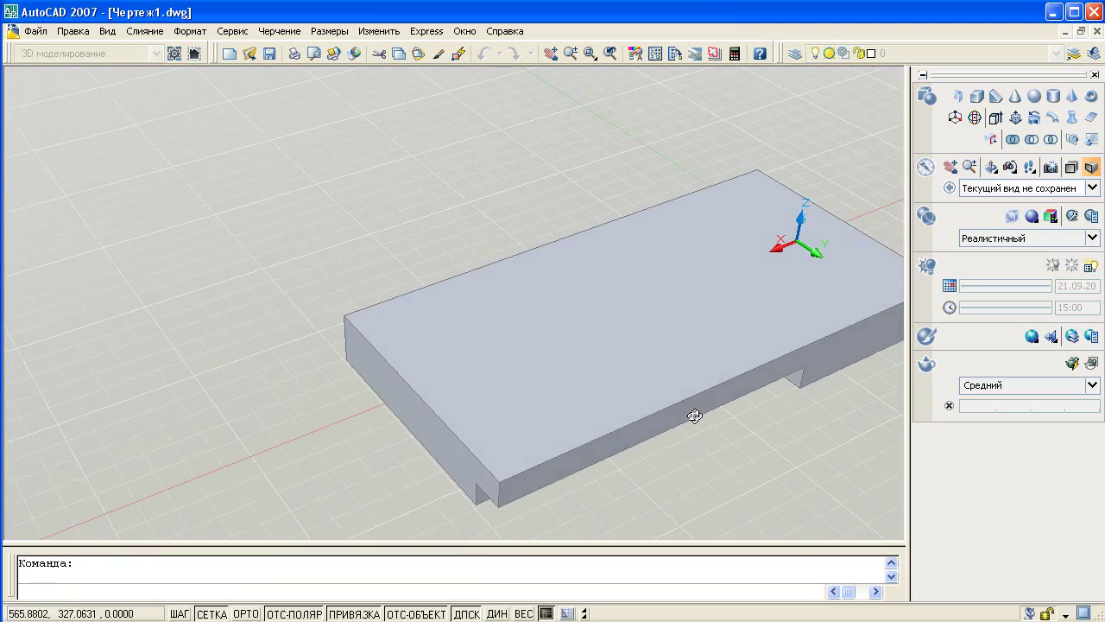
# Step: Select the slab's top back edge, cancel the edit, and orbit the solid
pyautogui.click(552, 246)
pyautogui.keyDown('ctrl'); pyautogui.click(555, 244); pyautogui.keyUp('ctrl')
pyautogui.click(568, 236)
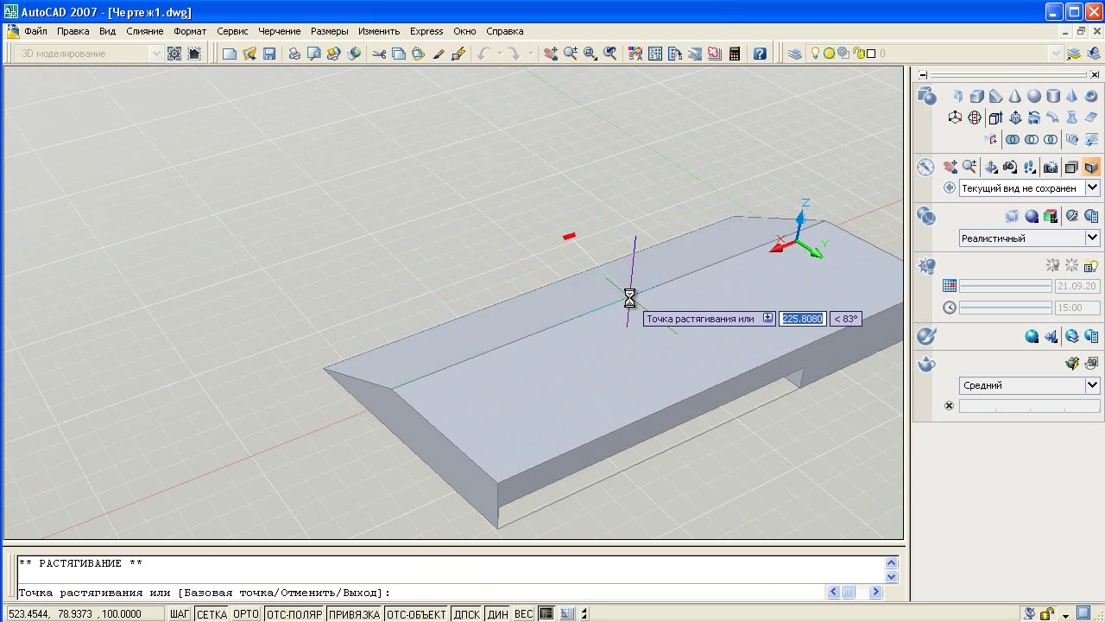
pyautogui.press('Escape')
pyautogui.keyDown('shift'); pyautogui.moveTo(496, 337); pyautogui.dragTo(772, 302, button='middle'); pyautogui.keyUp('shift')
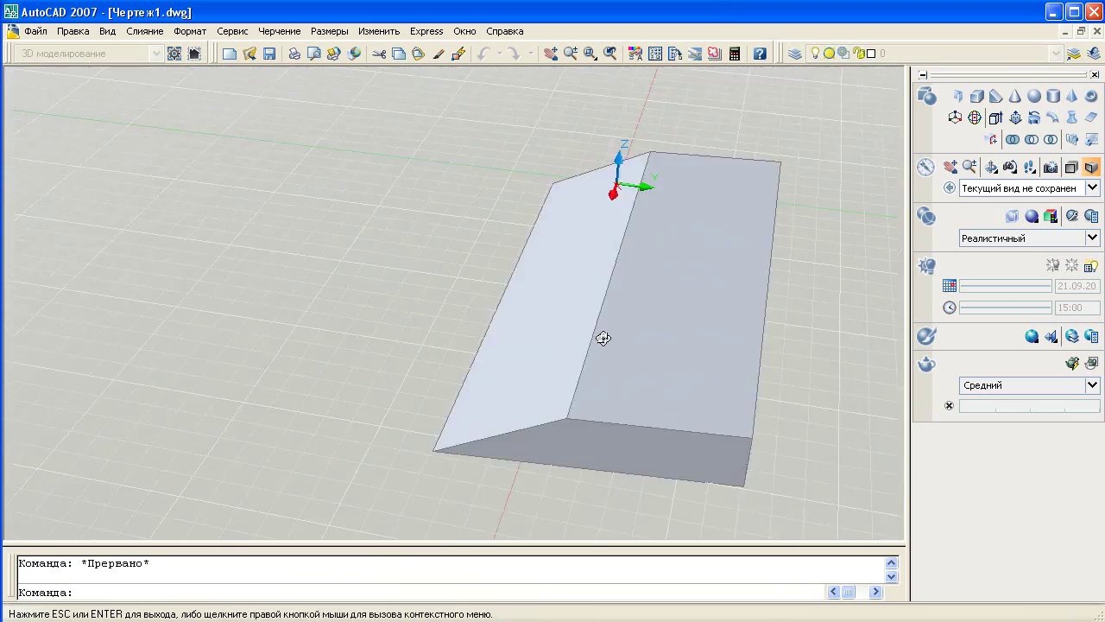
# Step: Stretch an edge of the solid so one end tapers into sloping triangular faces
pyautogui.click(773, 298)
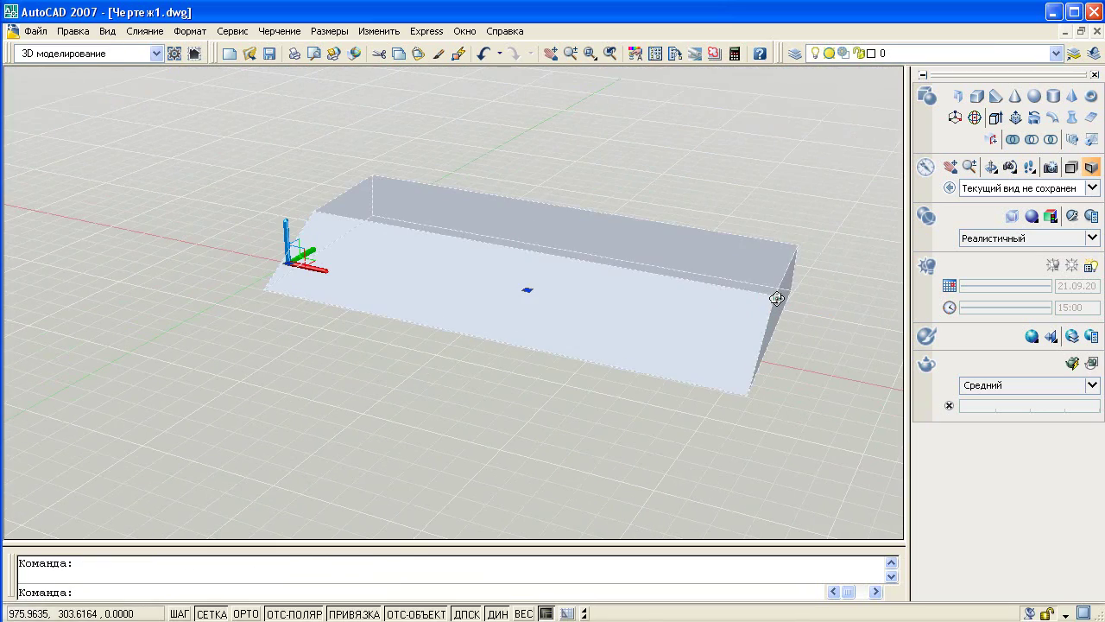
pyautogui.click(774, 295)
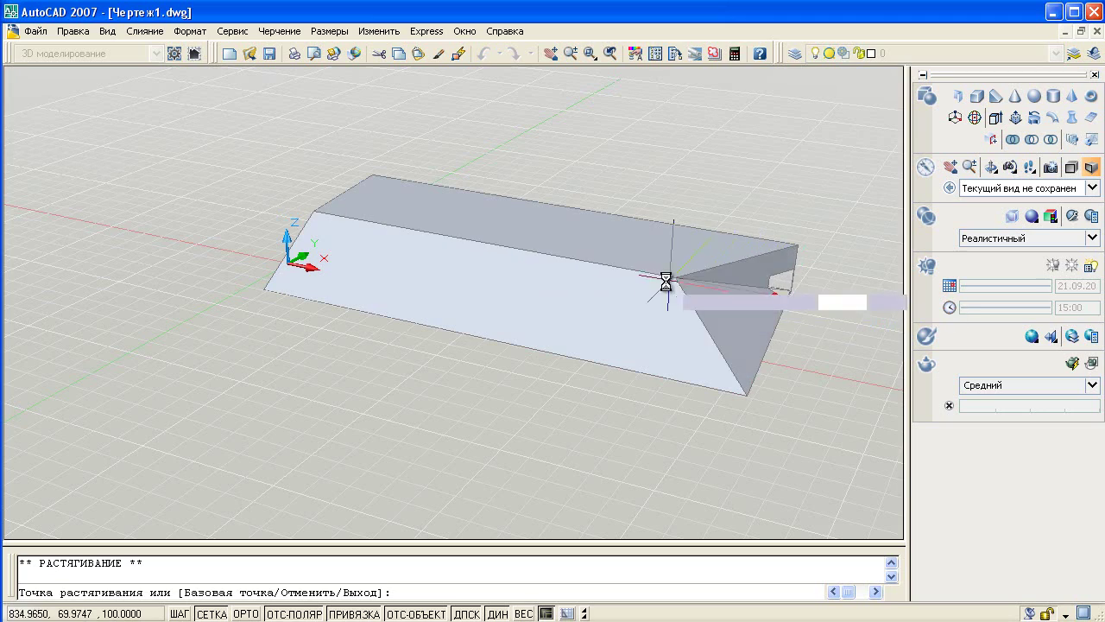
pyautogui.click(562, 266)
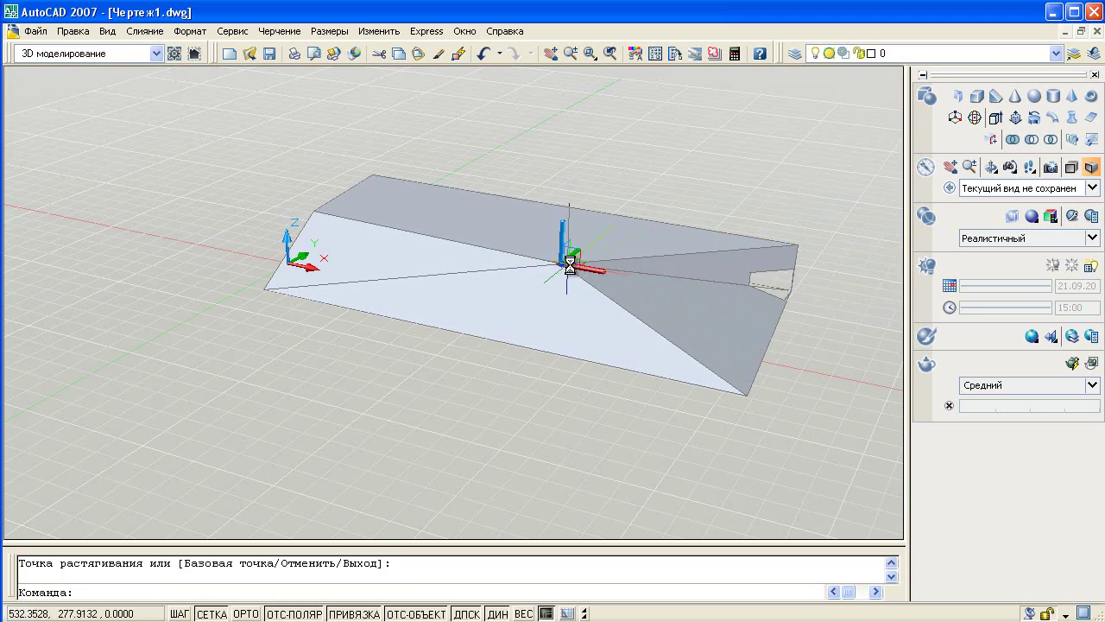
pyautogui.press('Escape')
pyautogui.moveTo(734, 278)
pyautogui.keyDown('shift'); pyautogui.mouseDown(button='middle')
pyautogui.moveTo(748, 284)
pyautogui.moveTo(535, 285)
pyautogui.moveTo(501, 388)
pyautogui.mouseUp(button='middle'); pyautogui.keyUp('shift')
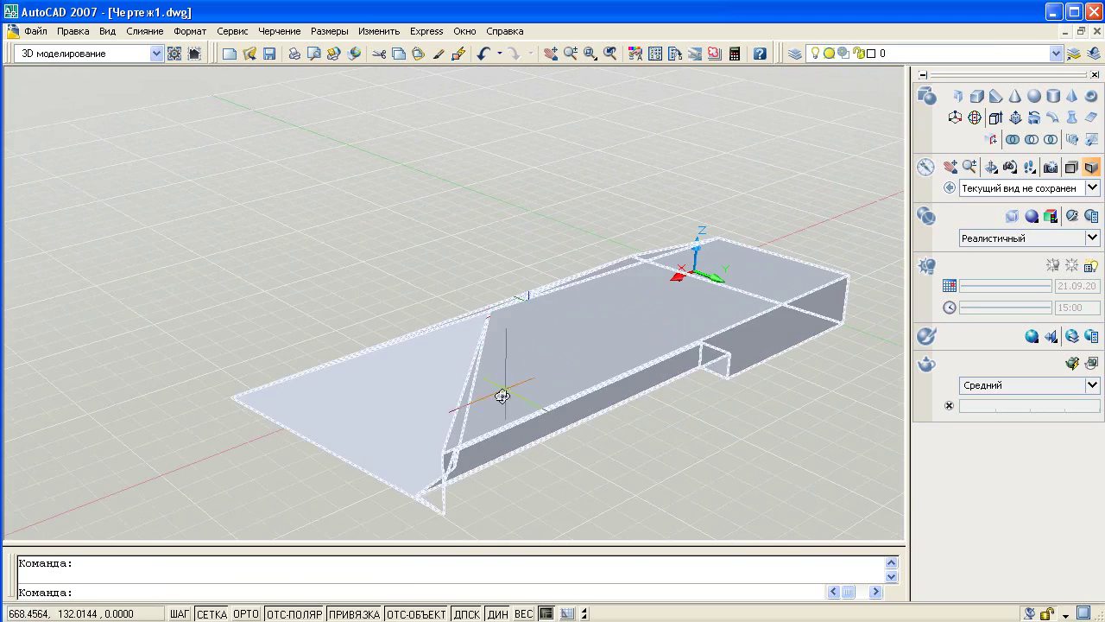
# Step: Orbit the reshaped solid to view it from above at an angle
pyautogui.keyDown('ctrl'); pyautogui.click(706, 372); pyautogui.keyUp('ctrl')
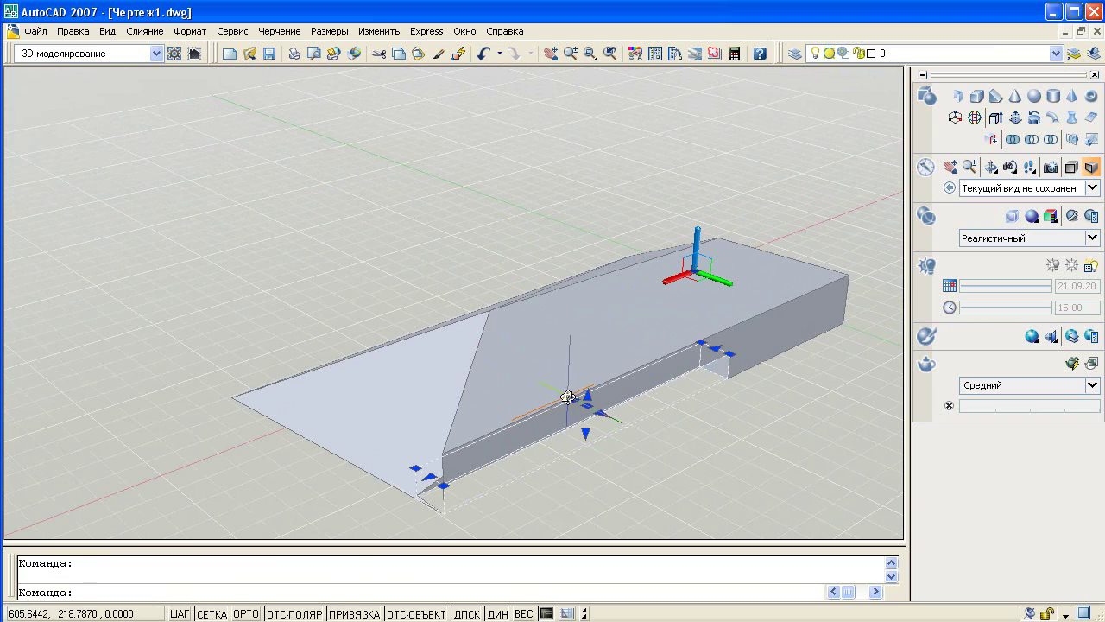
pyautogui.click(567, 397)
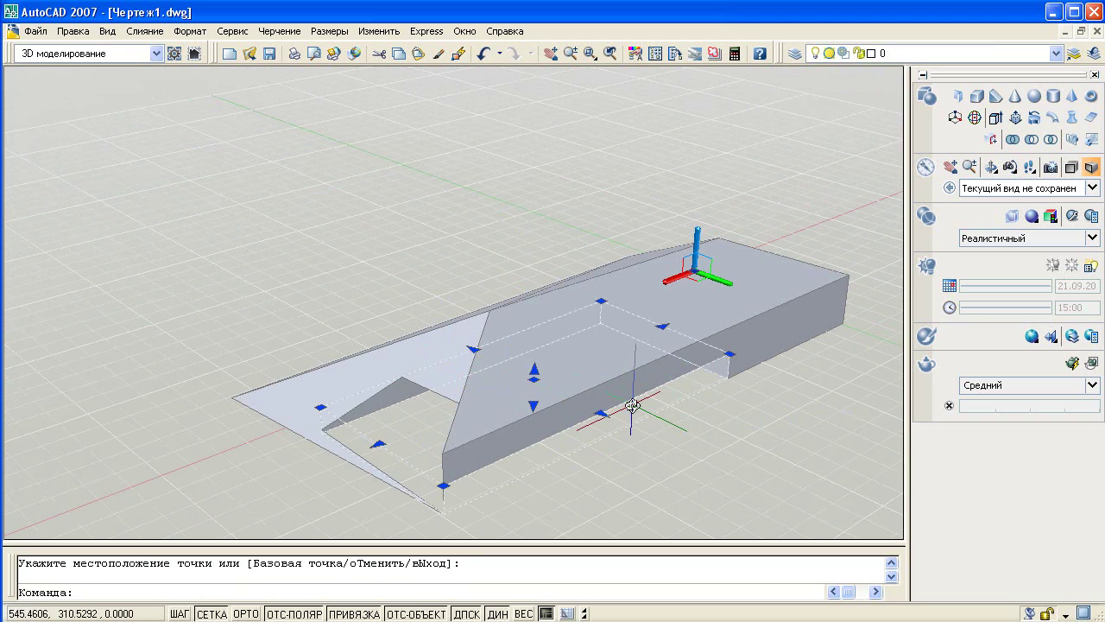
pyautogui.press('Escape')
pyautogui.moveTo(469, 385)
pyautogui.keyDown('shift'); pyautogui.mouseDown(button='middle')
pyautogui.moveTo(536, 389)
pyautogui.moveTo(582, 446)
pyautogui.moveTo(445, 381)
pyautogui.moveTo(506, 383)
pyautogui.moveTo(518, 264)
pyautogui.moveTo(585, 232)
pyautogui.moveTo(611, 375)
pyautogui.mouseUp(button='middle'); pyautogui.keyUp('shift')
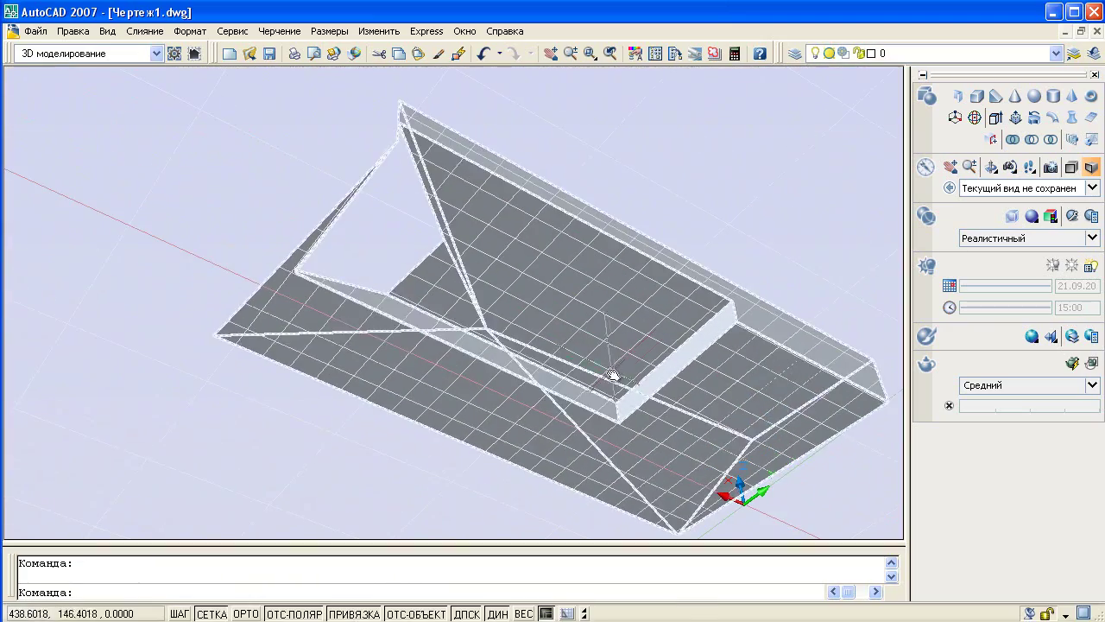
pyautogui.click(627, 386)
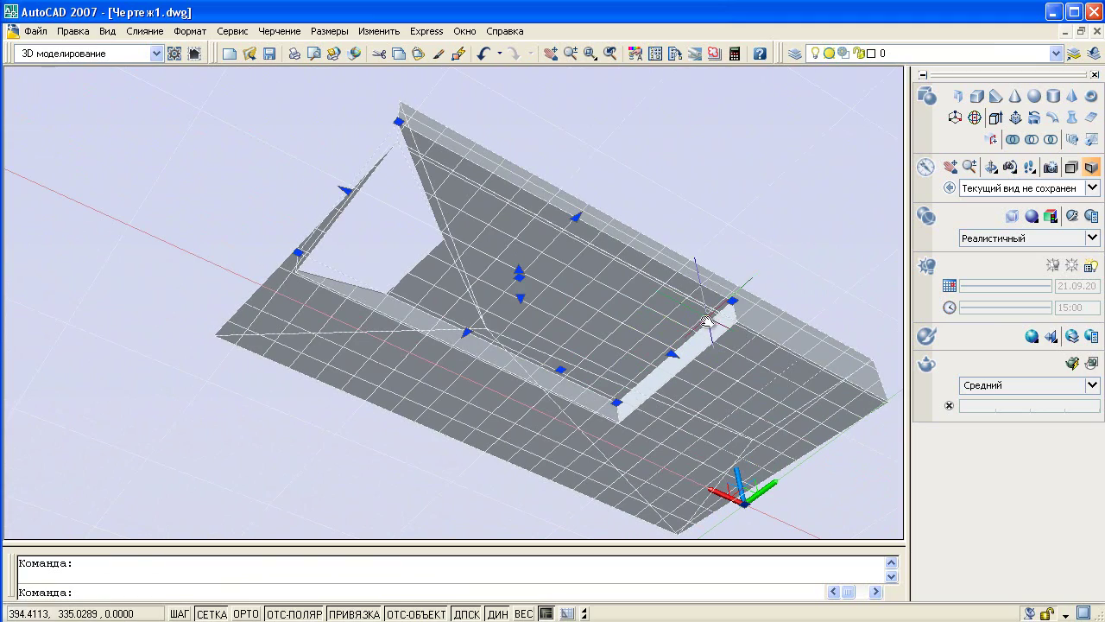
pyautogui.press('Escape')
pyautogui.moveTo(705, 321)
pyautogui.keyDown('shift'); pyautogui.mouseDown(button='middle')
pyautogui.moveTo(688, 388)
pyautogui.moveTo(711, 426)
pyautogui.moveTo(928, 411)
pyautogui.mouseUp(button='middle'); pyautogui.keyUp('shift')
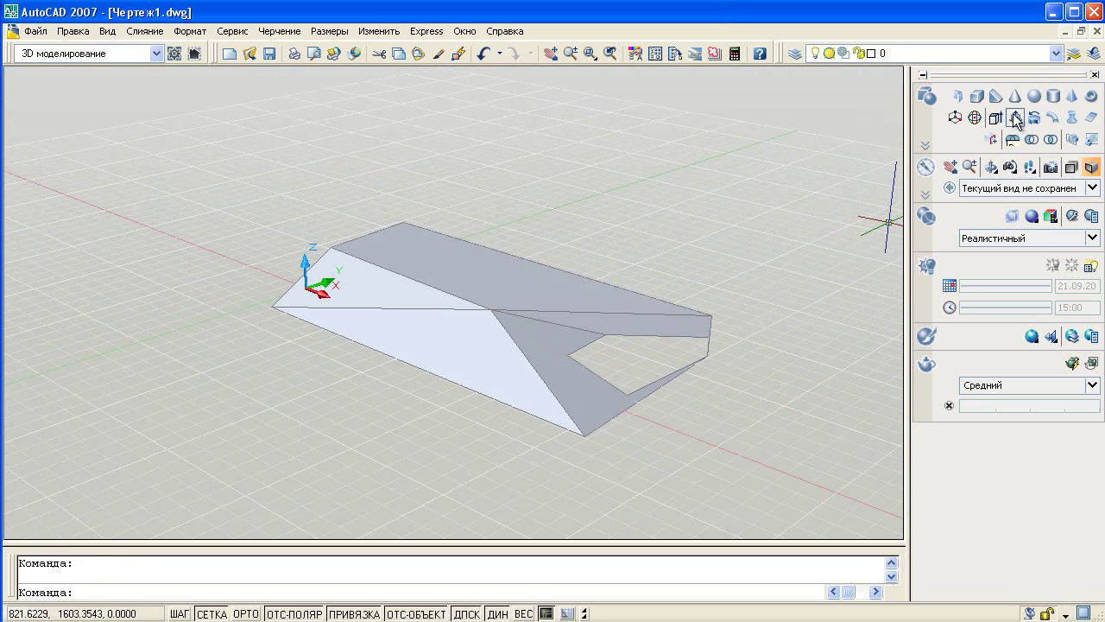
# Step: Create a sphere solid centred at the wedge's narrow tip, then orbit around it
pyautogui.click(1035, 96)
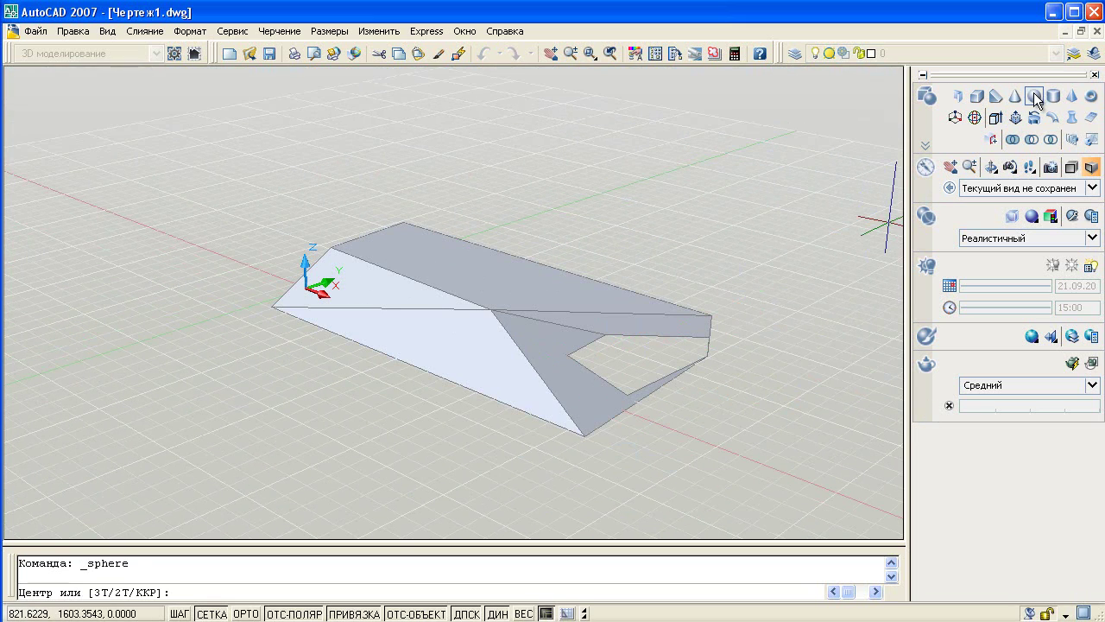
pyautogui.click(712, 313)
pyautogui.click(763, 283)
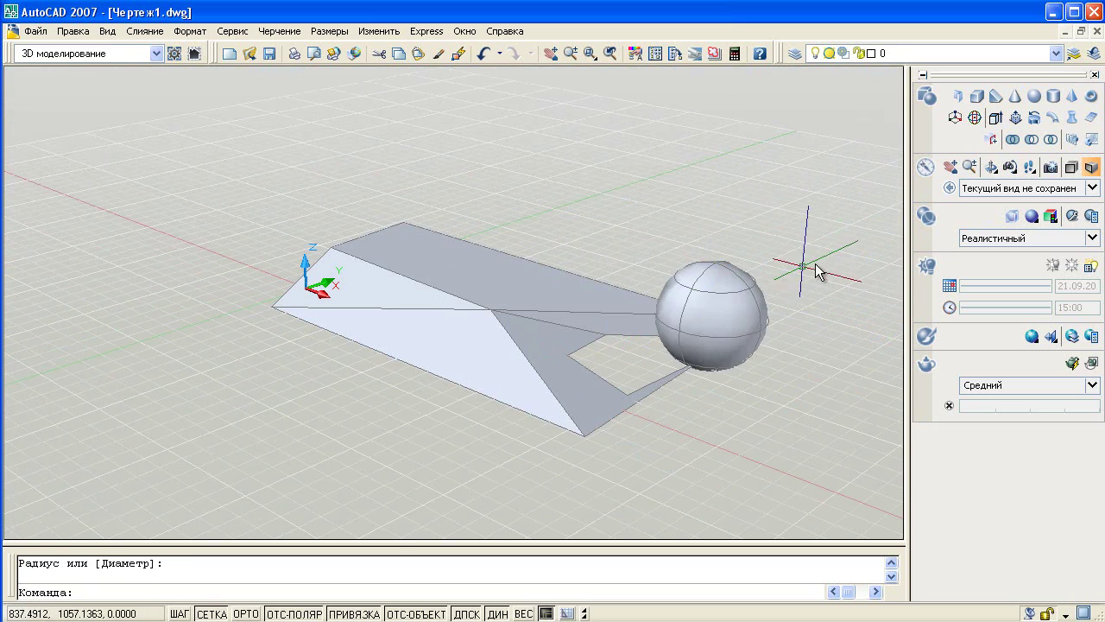
pyautogui.moveTo(767, 267)
pyautogui.keyDown('shift'); pyautogui.mouseDown(button='middle')
pyautogui.moveTo(704, 272)
pyautogui.moveTo(789, 267)
pyautogui.moveTo(743, 280)
pyautogui.mouseUp(button='middle'); pyautogui.keyUp('shift')
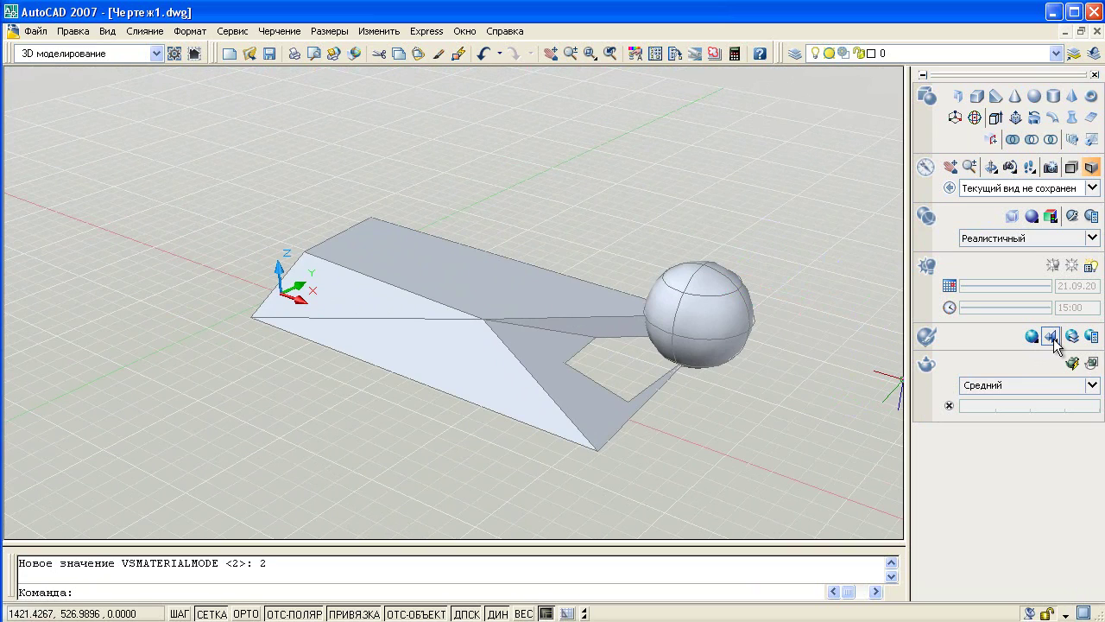
# Step: Open, float and close the Materials palette, then expand the Render panel and request the Render Window
pyautogui.click(1091, 336)
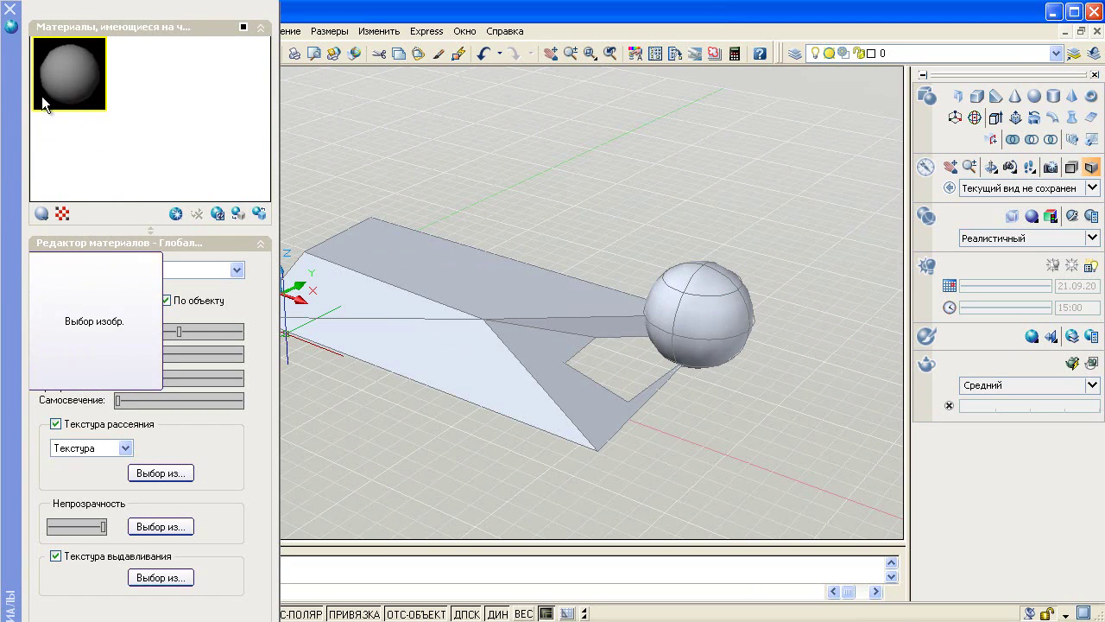
pyautogui.moveTo(15, 104)
pyautogui.mouseDown()
pyautogui.moveTo(61, 157)
pyautogui.moveTo(118, 189)
pyautogui.mouseUp()
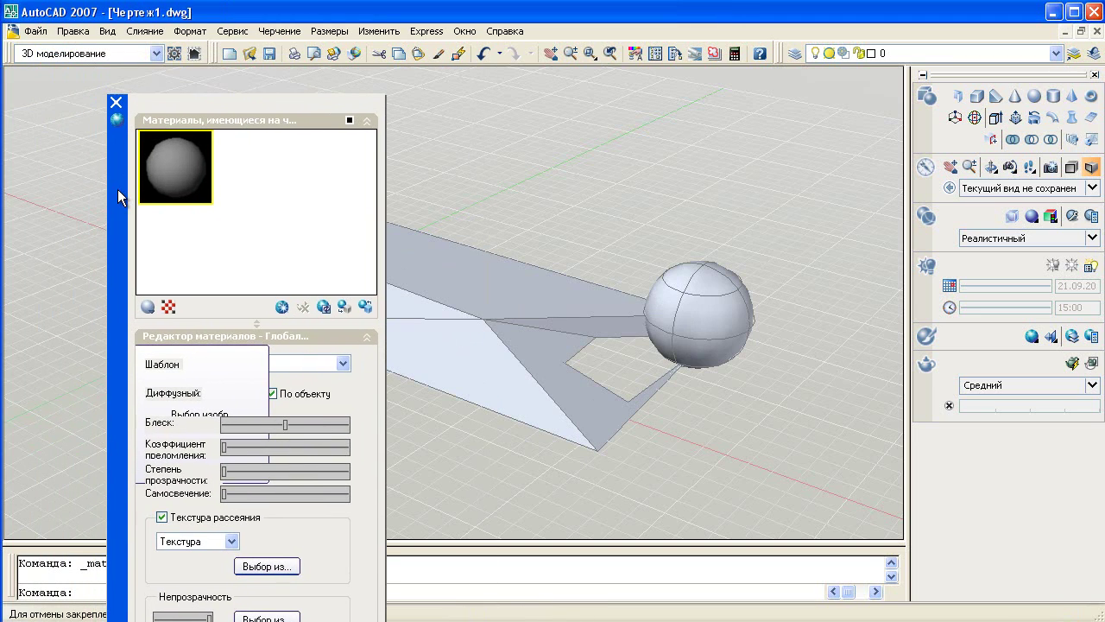
pyautogui.click(117, 104)
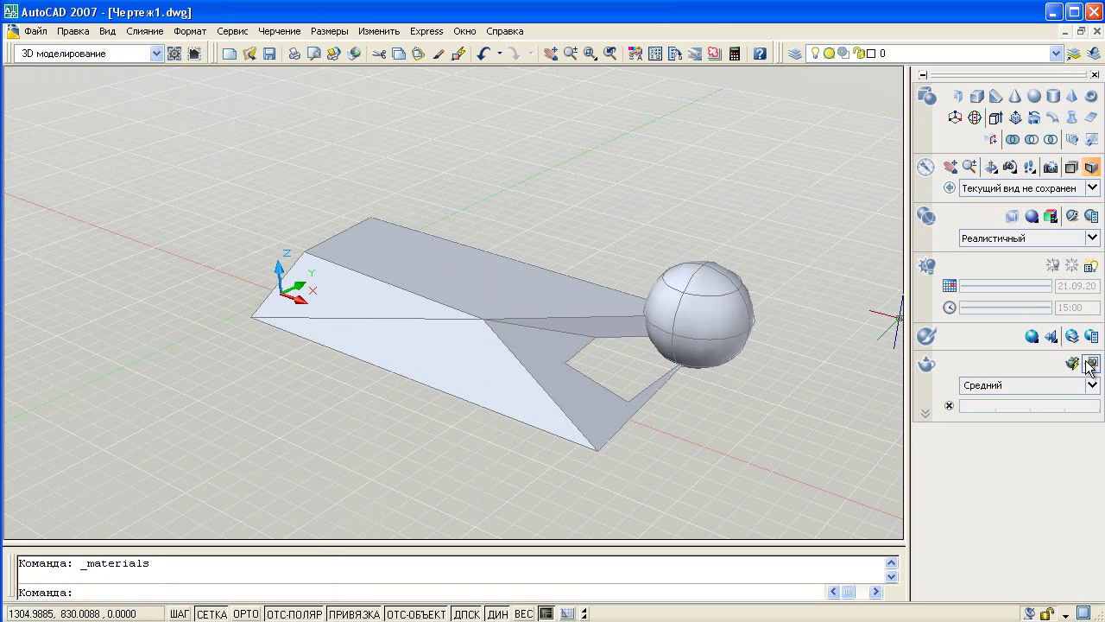
pyautogui.click(923, 412)
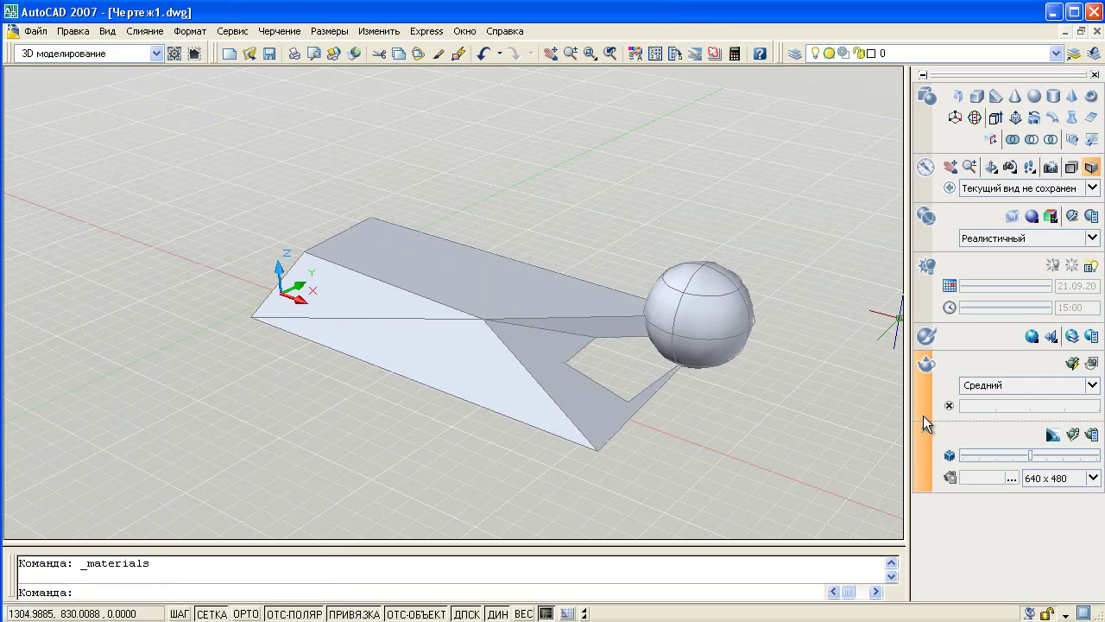
pyautogui.click(1092, 435)
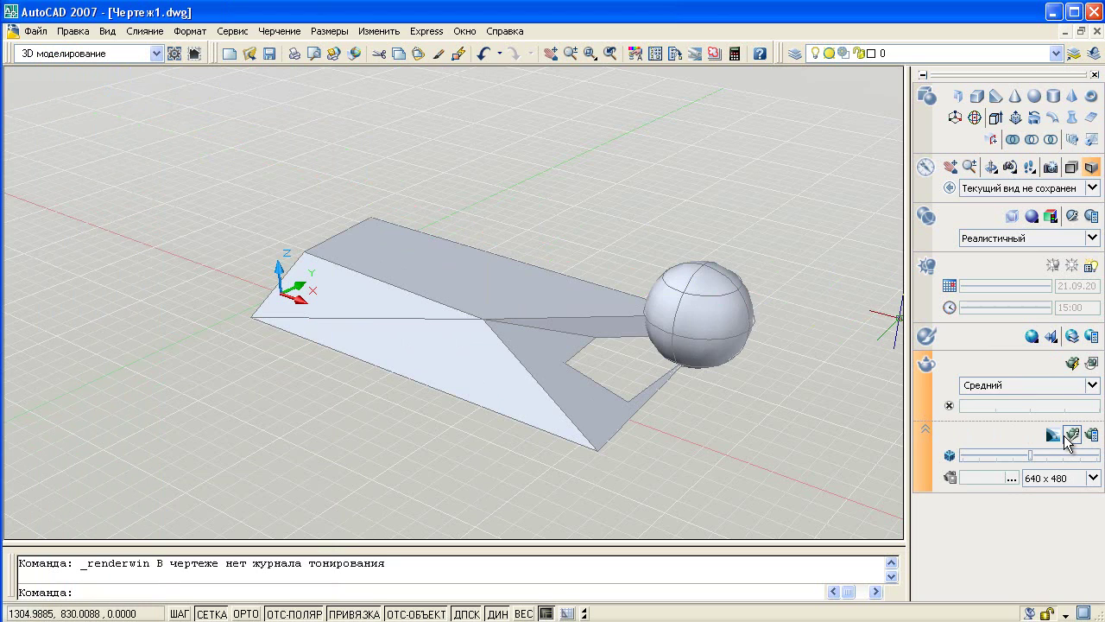
pyautogui.click(1071, 436)
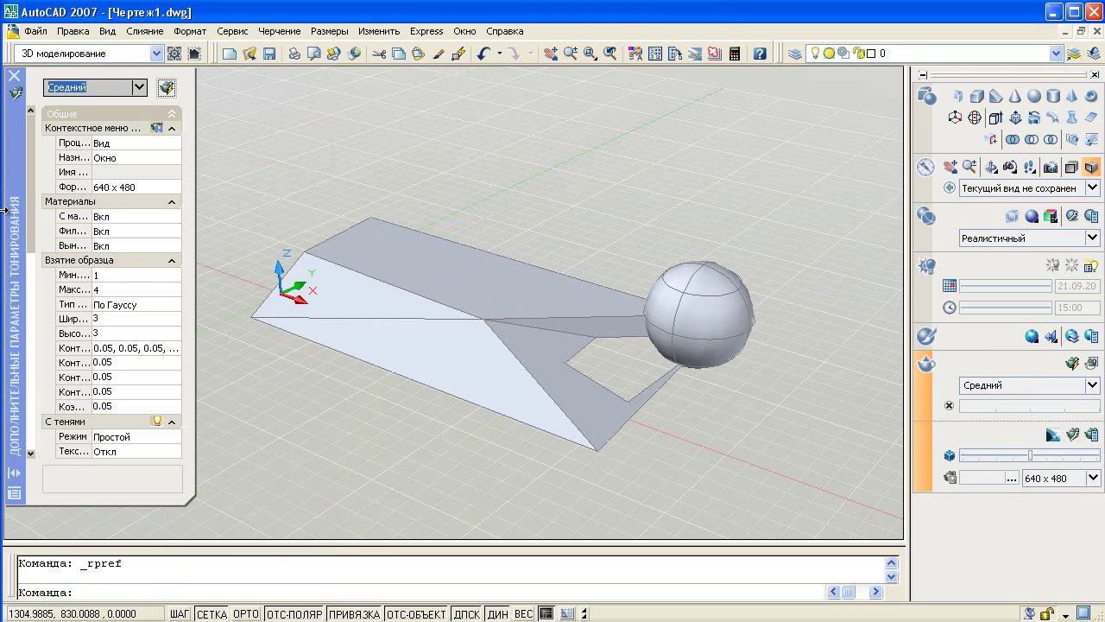
pyautogui.moveTo(31, 203)
pyautogui.mouseDown()
pyautogui.moveTo(34, 420)
pyautogui.moveTo(31, 207)
pyautogui.mouseUp()
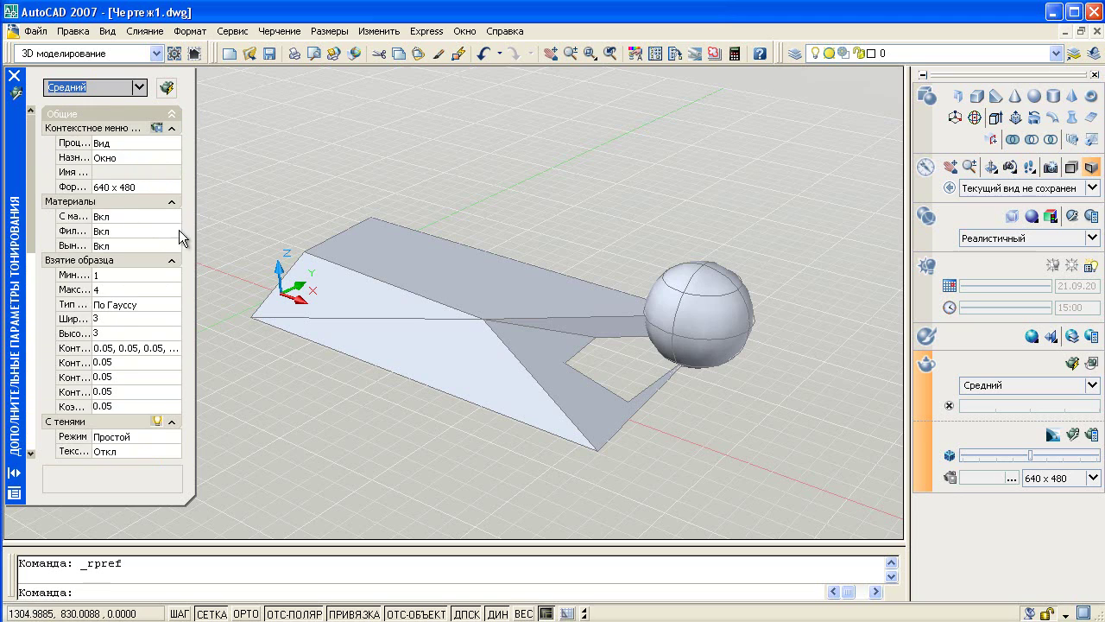
pyautogui.moveTo(195, 230); pyautogui.dragTo(420, 232)
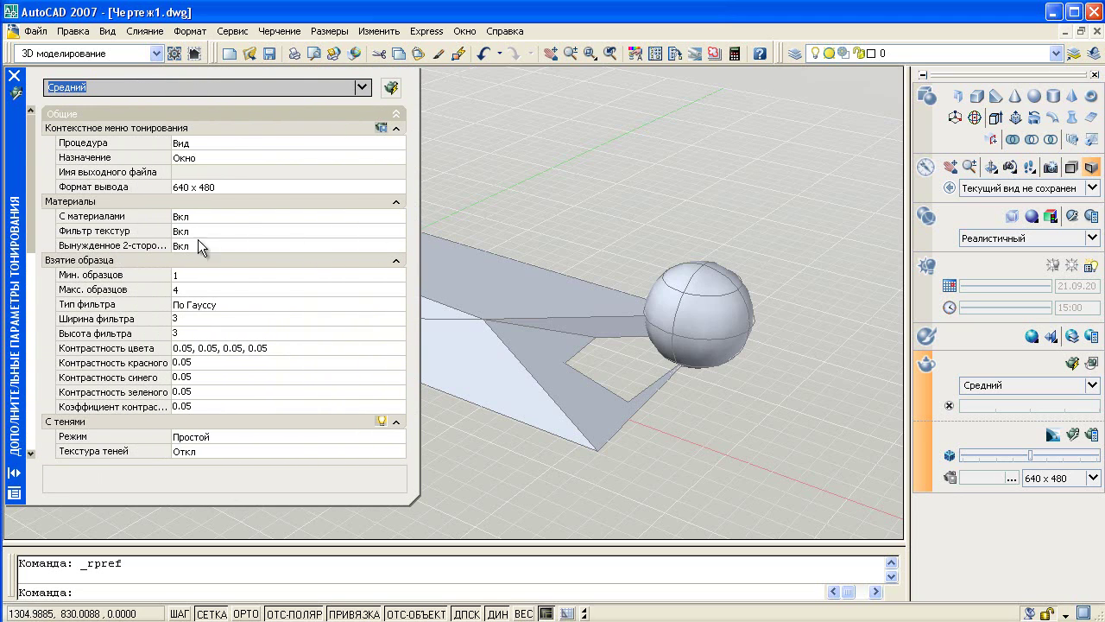
pyautogui.doubleClick(170, 226)
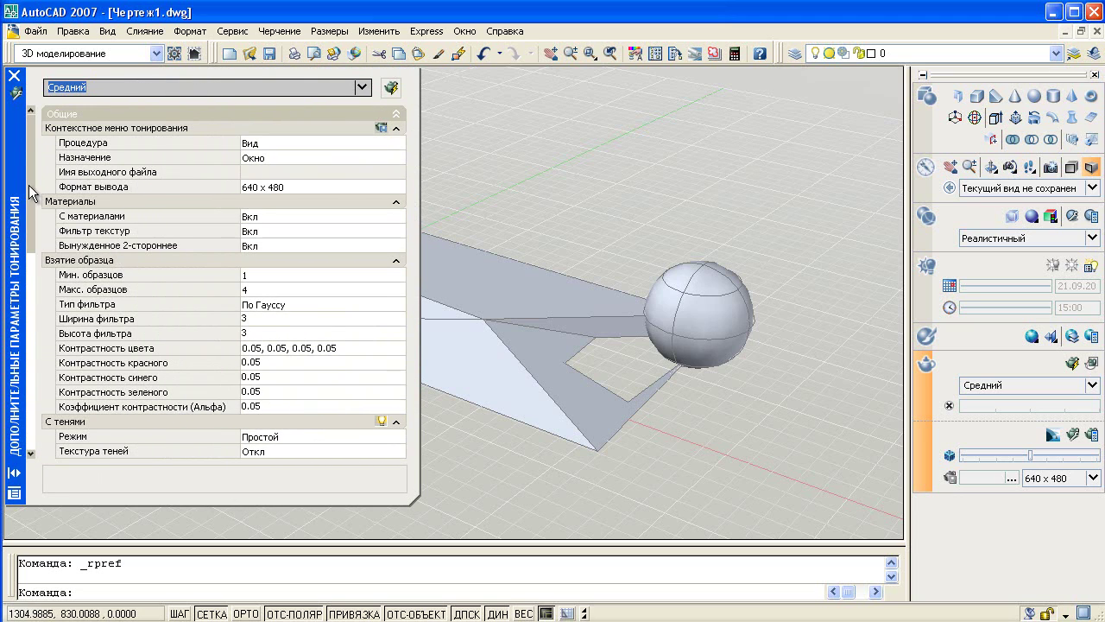
pyautogui.moveTo(28, 185)
pyautogui.mouseDown()
pyautogui.moveTo(23, 335)
pyautogui.moveTo(22, 157)
pyautogui.mouseUp()
pyautogui.click(15, 76)
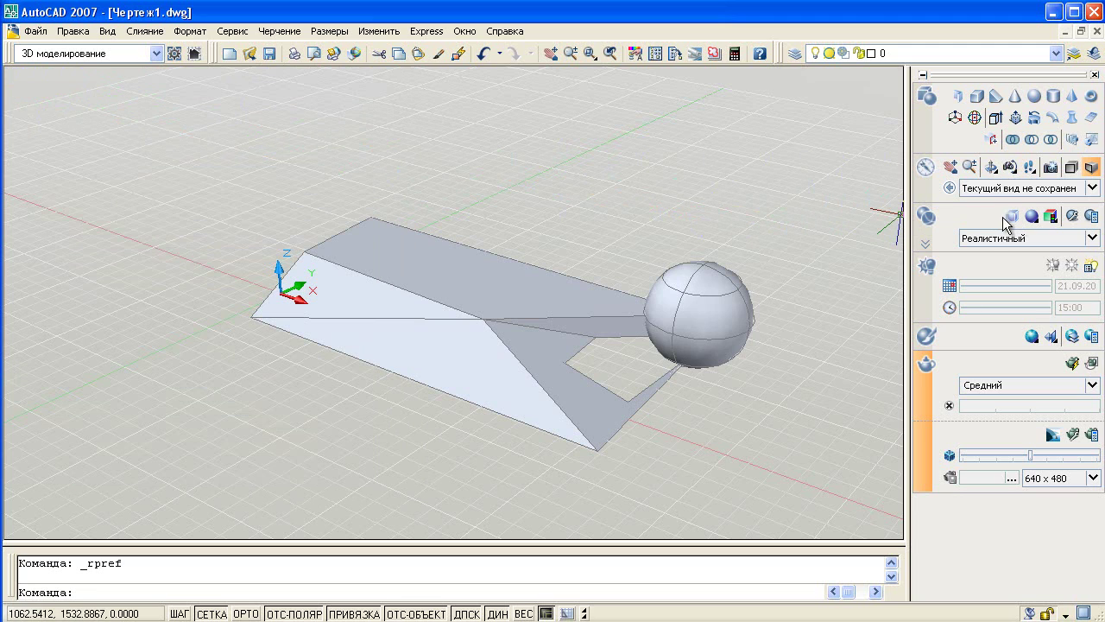
# Step: Turn on Edge Overhang, Edge Jitter and Silhouette Edges, then orbit and zoom in
pyautogui.click(926, 245)
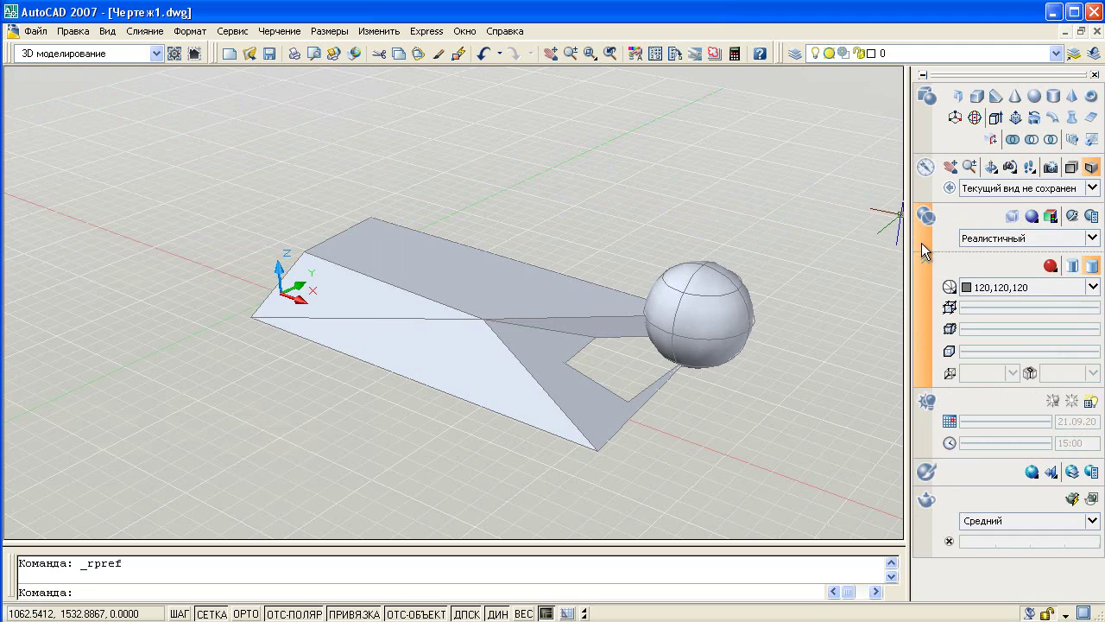
pyautogui.click(950, 308)
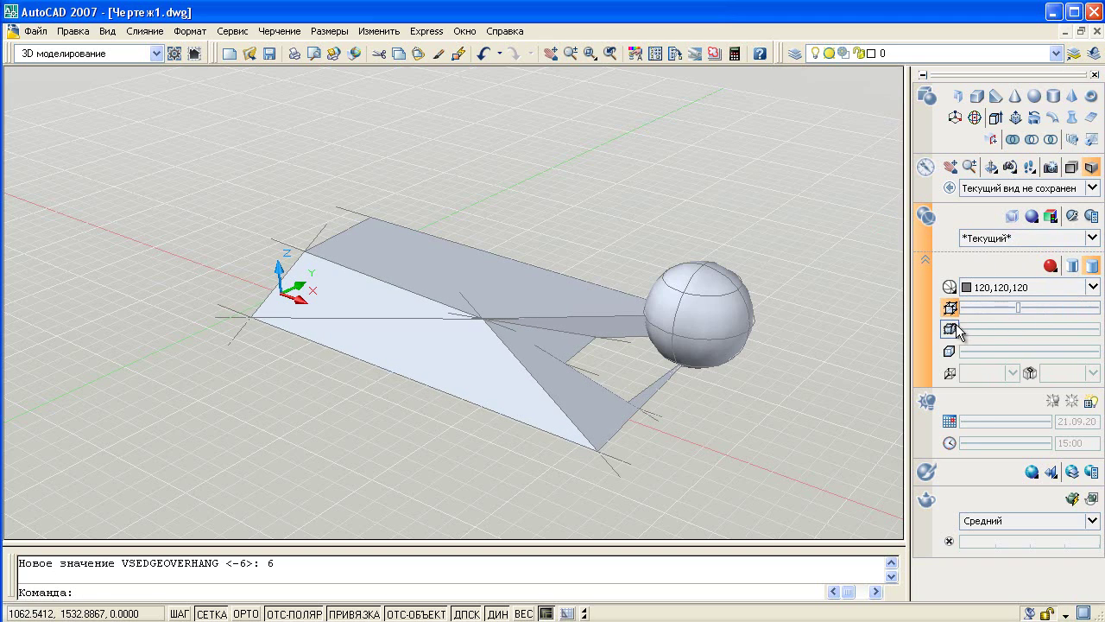
pyautogui.click(953, 329)
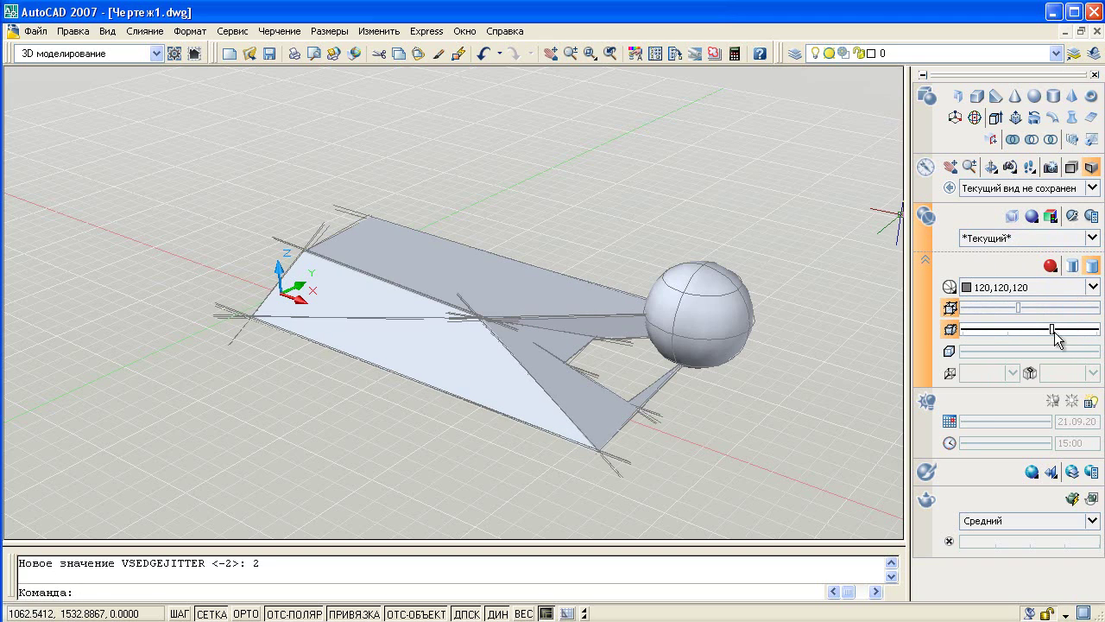
pyautogui.click(949, 352)
pyautogui.moveTo(739, 346)
pyautogui.keyDown('shift'); pyautogui.mouseDown(button='middle')
pyautogui.moveTo(639, 319)
pyautogui.moveTo(518, 332)
pyautogui.mouseUp(button='middle'); pyautogui.keyUp('shift')
pyautogui.scroll(3, 521, 331)
pyautogui.scroll(2, 503, 394)
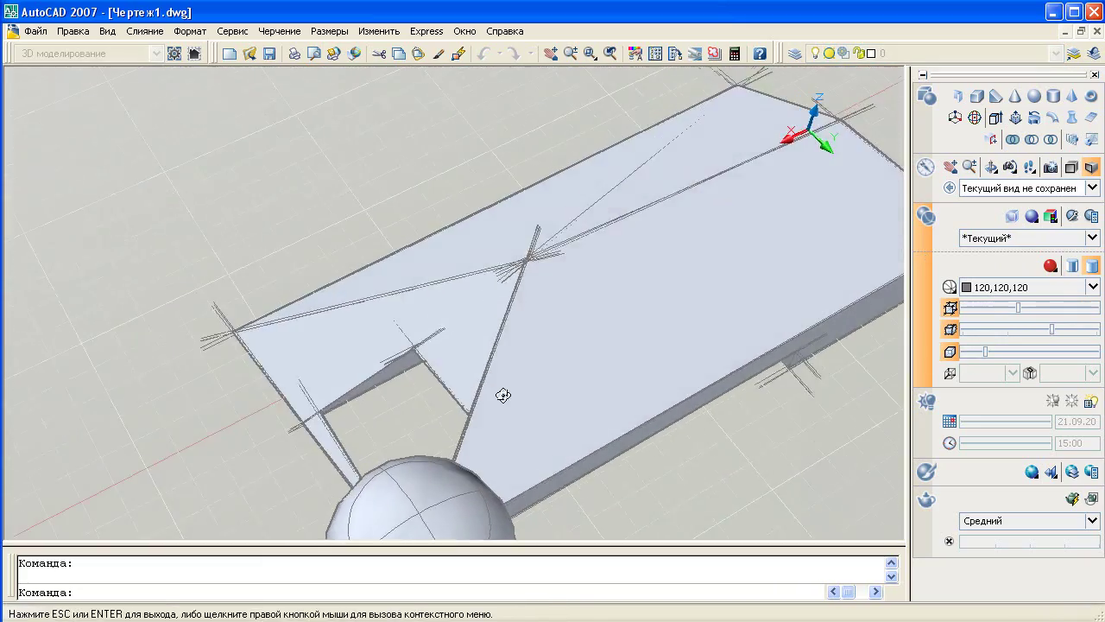
pyautogui.moveTo(504, 395)
pyautogui.keyDown('shift'); pyautogui.mouseDown(button='middle')
pyautogui.moveTo(496, 372)
pyautogui.moveTo(525, 343)
pyautogui.mouseUp(button='middle'); pyautogui.keyUp('shift')
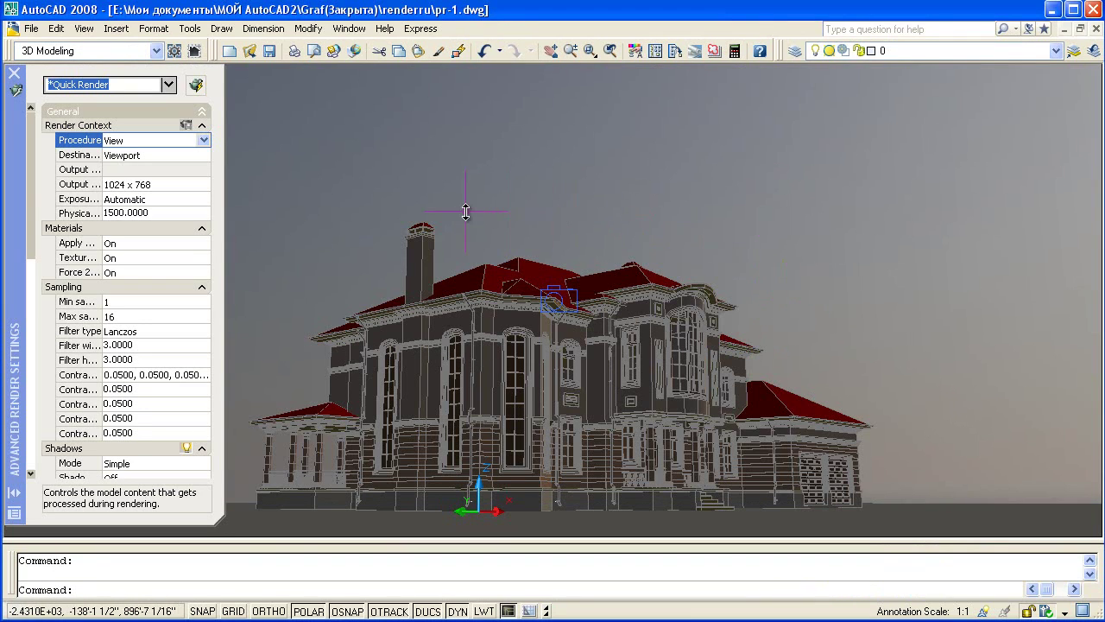
# Step: Render the house model with the Quick Render preset, then select part of it
pyautogui.click(195, 88)
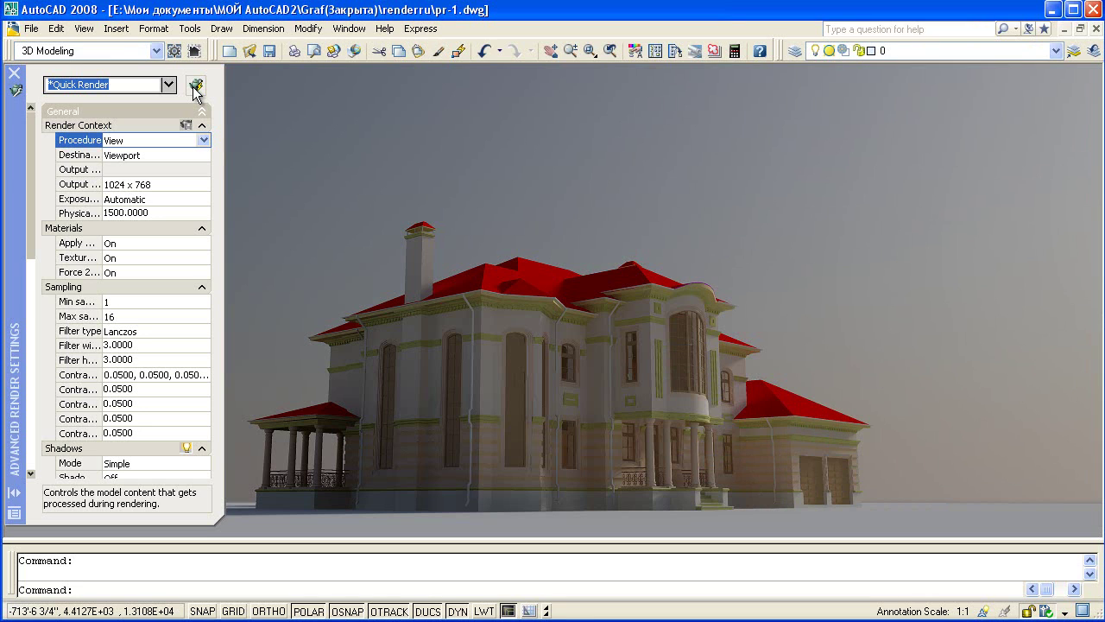
pyautogui.click(423, 338)
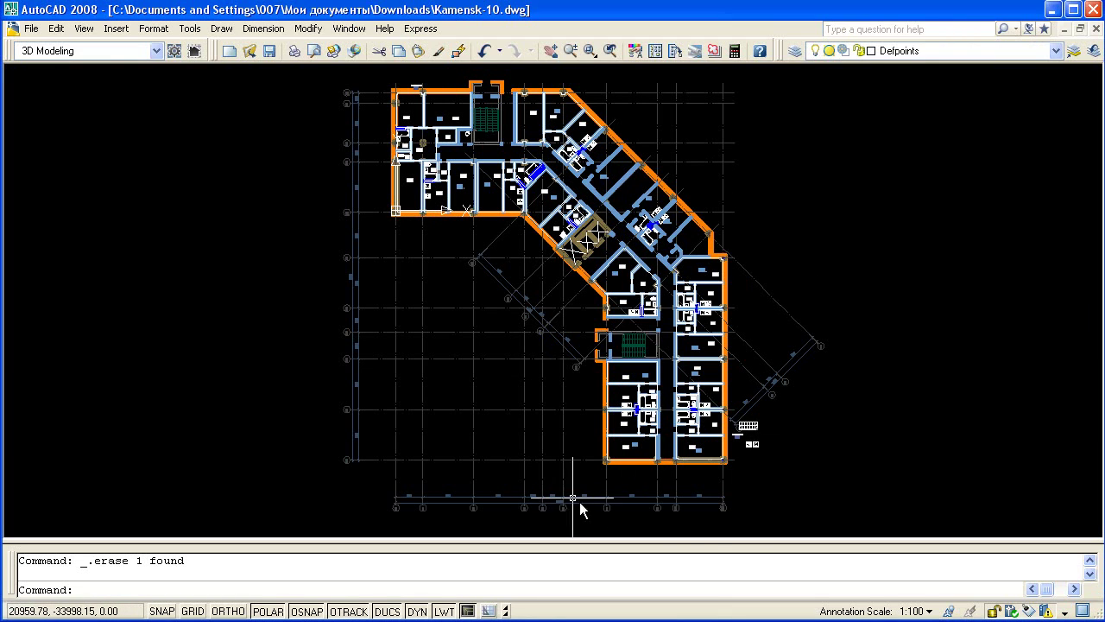
# Step: Compare the room labels by switching annotation scale between 1:100 and 1:200
pyautogui.click(928, 612)
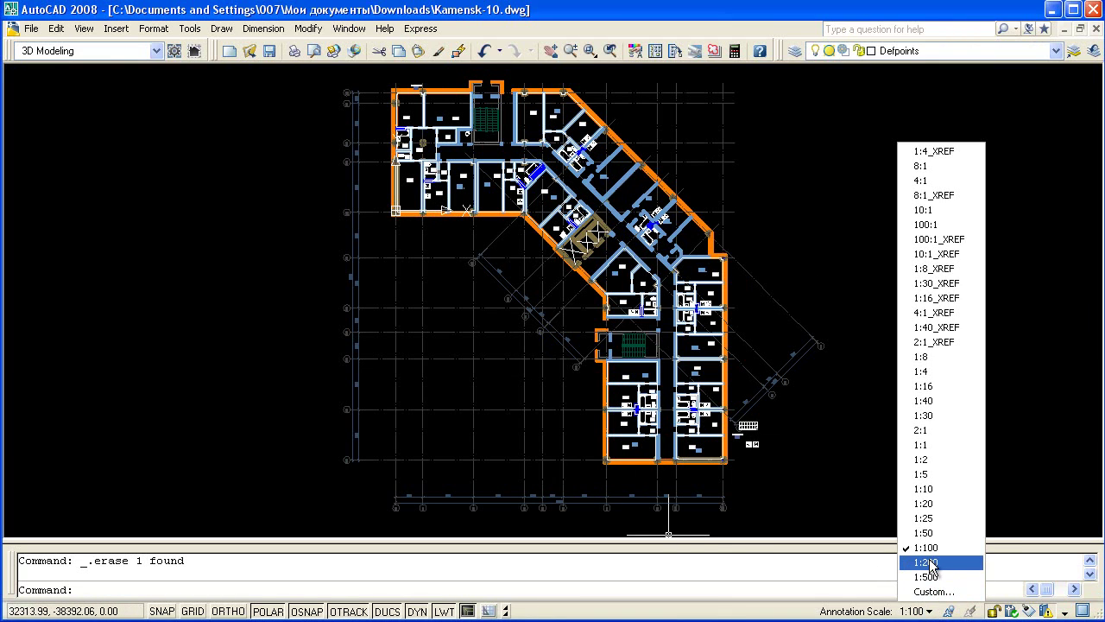
pyautogui.click(933, 563)
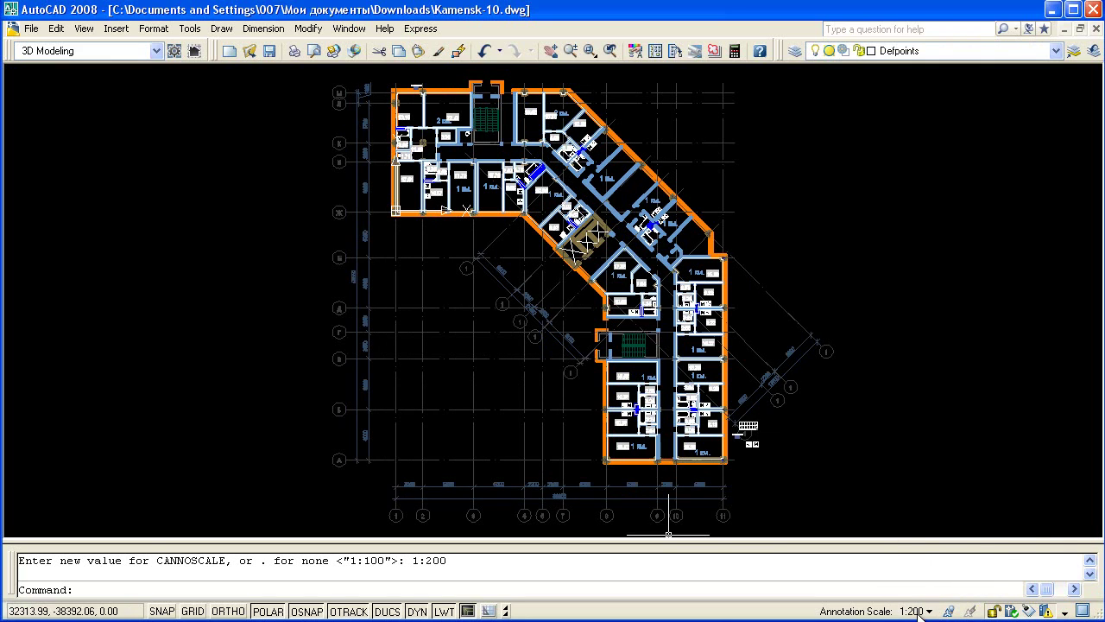
pyautogui.click(919, 609)
pyautogui.click(922, 553)
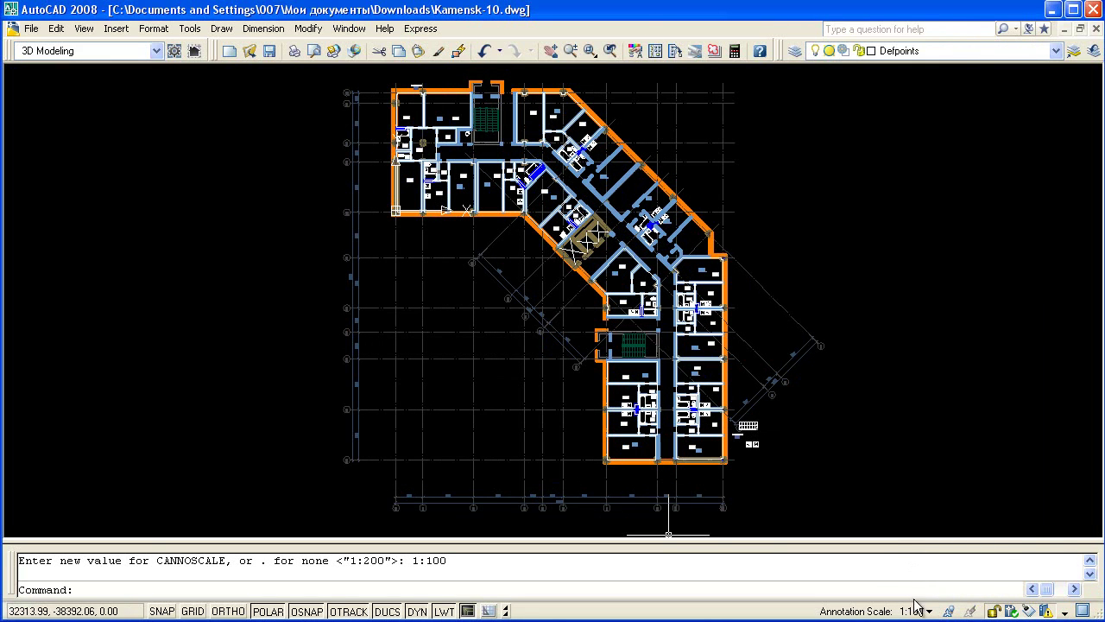
pyautogui.click(917, 608)
pyautogui.click(932, 563)
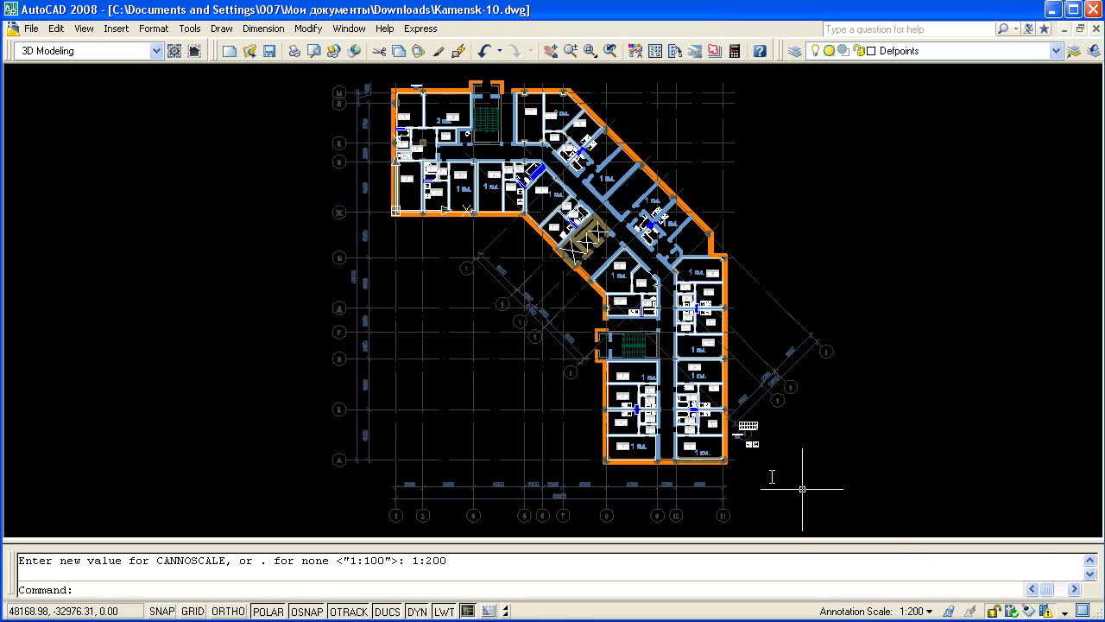
pyautogui.scroll(3, 635, 380)
pyautogui.scroll(3, 634, 380)
pyautogui.scroll(2, 840, 527)
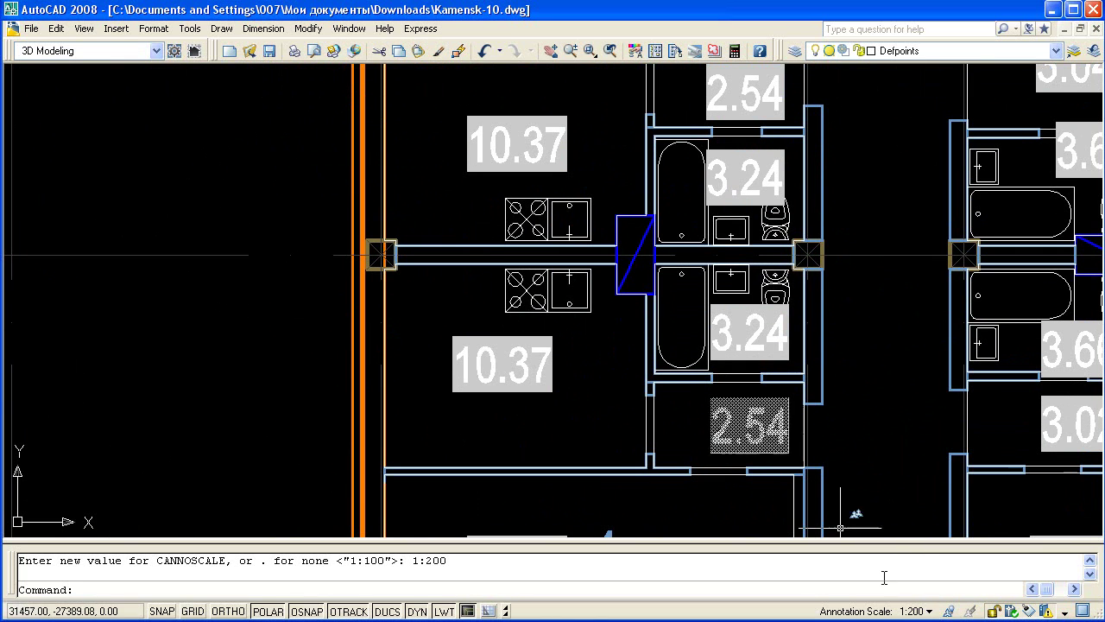
pyautogui.click(918, 610)
pyautogui.click(925, 554)
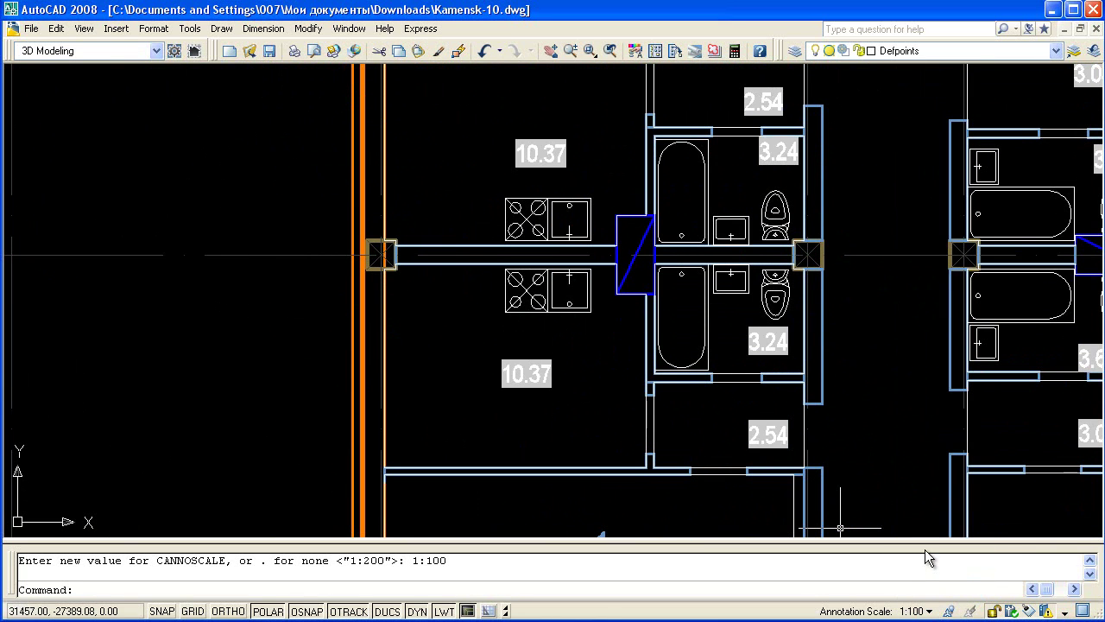
# Step: Move the lower 10.37 area label down in the room at both 1:100 and 1:200
pyautogui.click(482, 393)
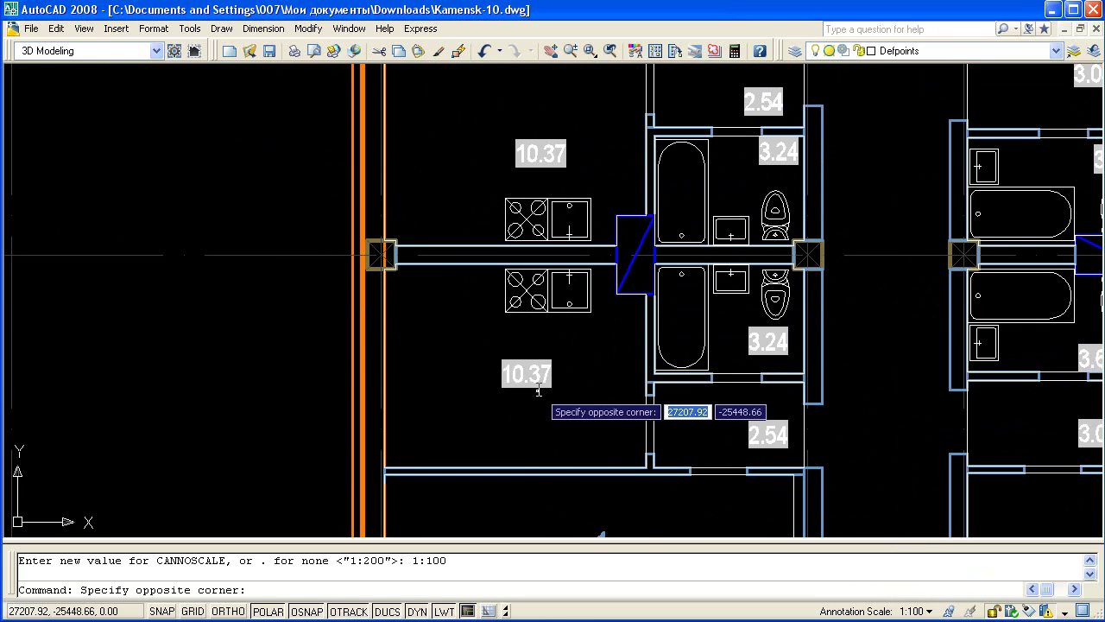
pyautogui.click(549, 361)
pyautogui.click(550, 381)
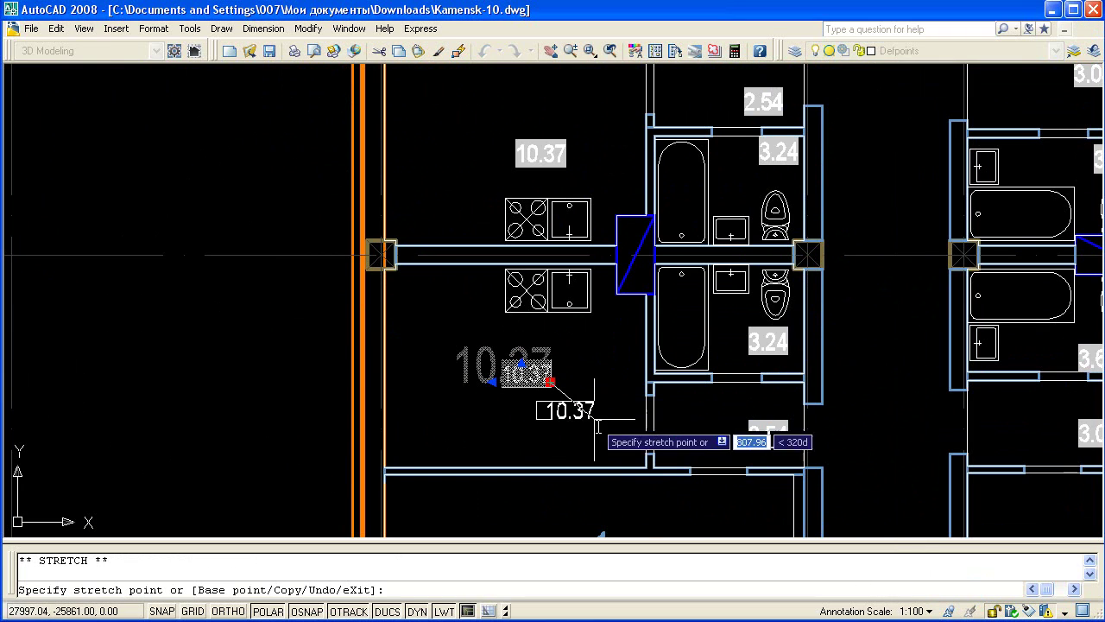
pyautogui.click(635, 455)
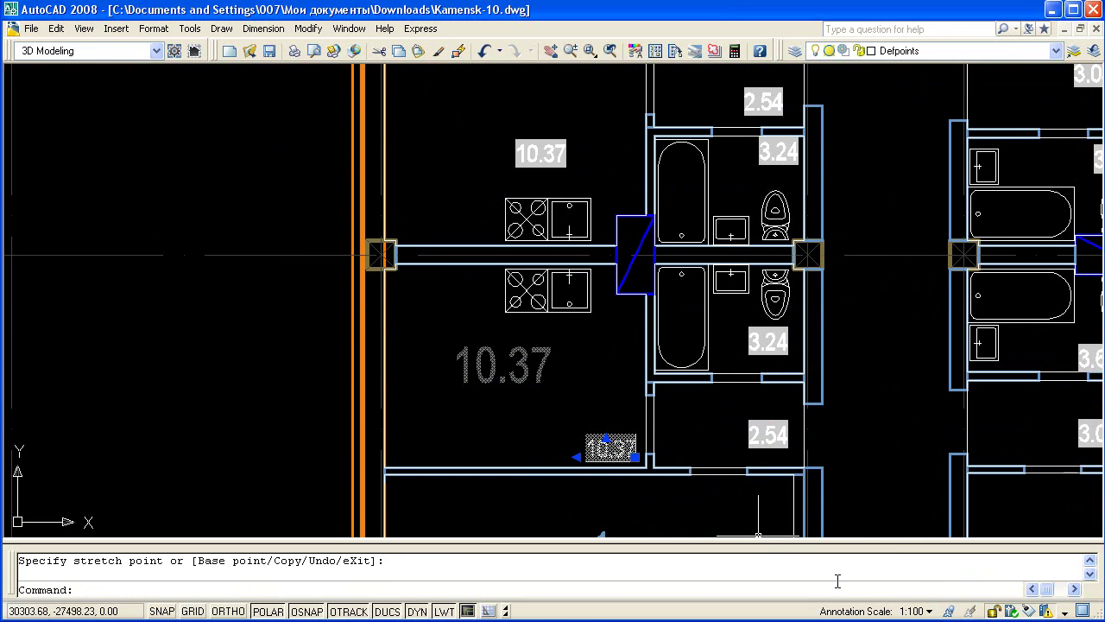
pyautogui.click(921, 614)
pyautogui.click(931, 563)
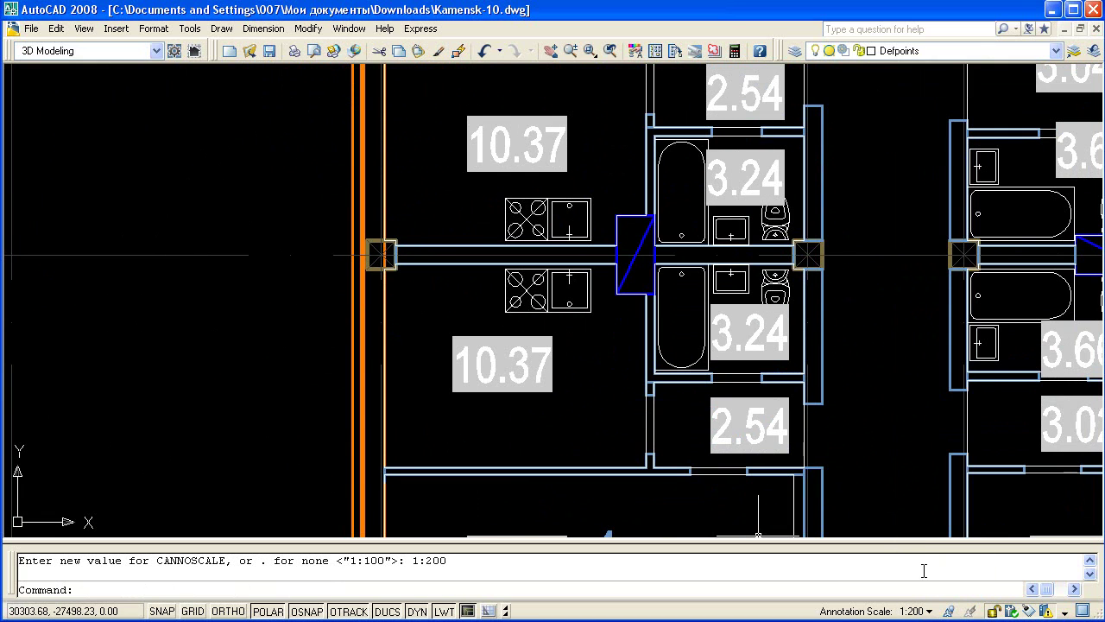
pyautogui.click(574, 405)
pyautogui.click(505, 372)
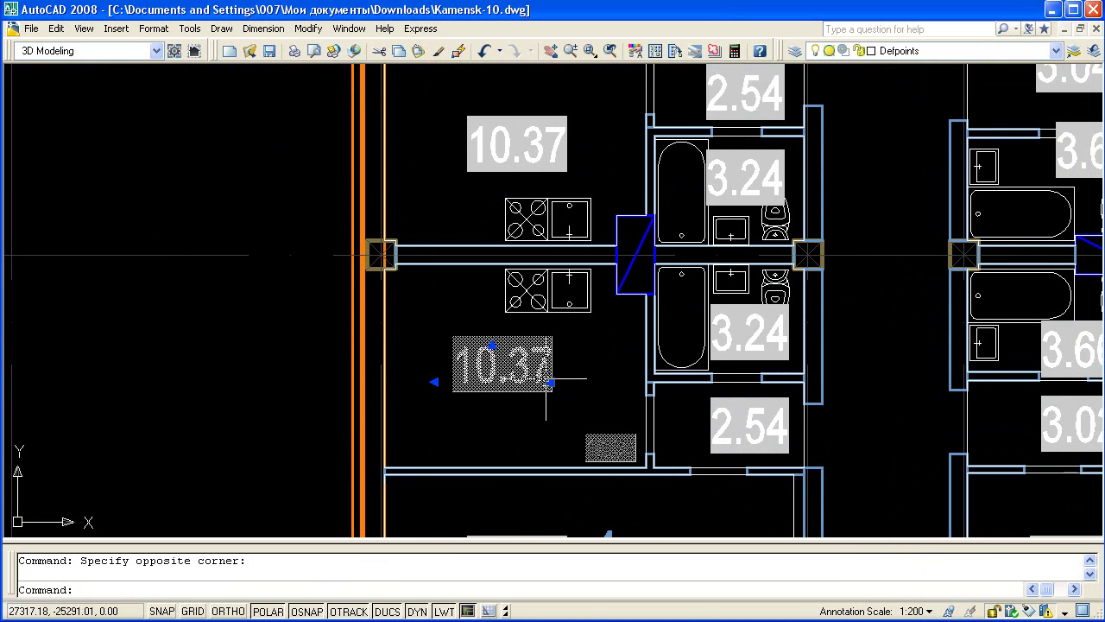
pyautogui.click(550, 381)
pyautogui.click(508, 449)
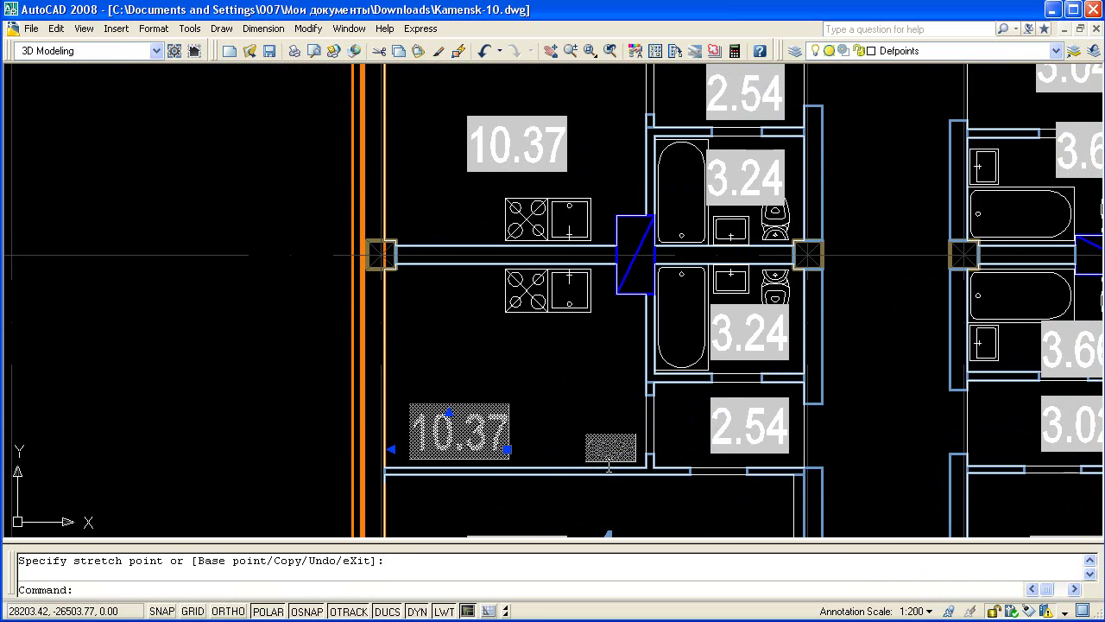
pyautogui.press('Escape')
# Step: Recheck the labels at 1:100 and 1:200, then pan toward grid axes А and Б
pyautogui.click(920, 612)
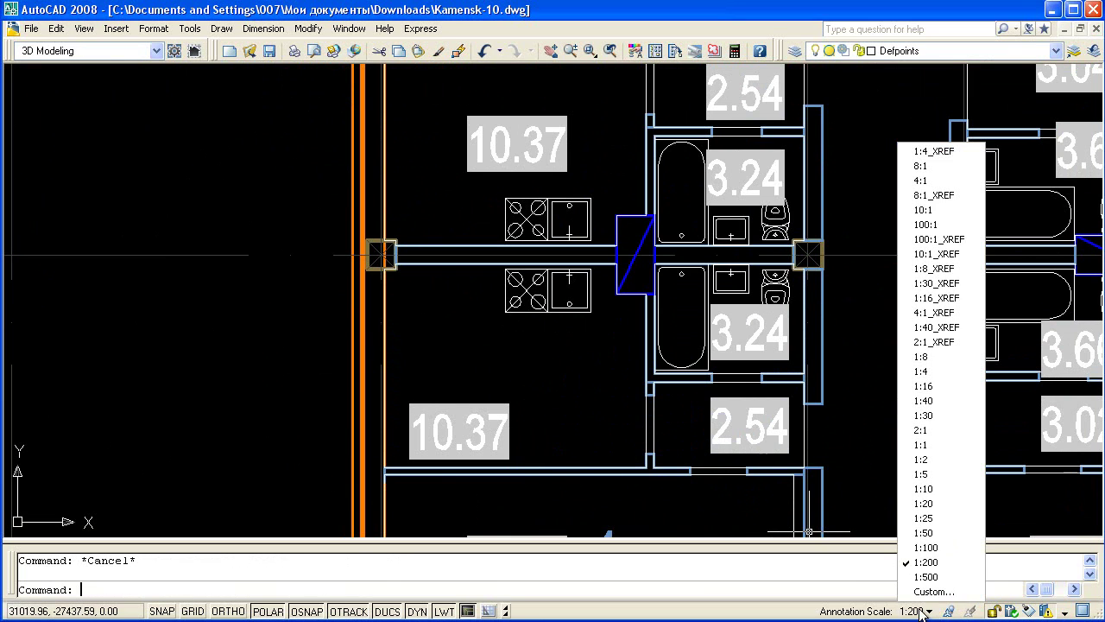
pyautogui.click(948, 552)
pyautogui.click(919, 611)
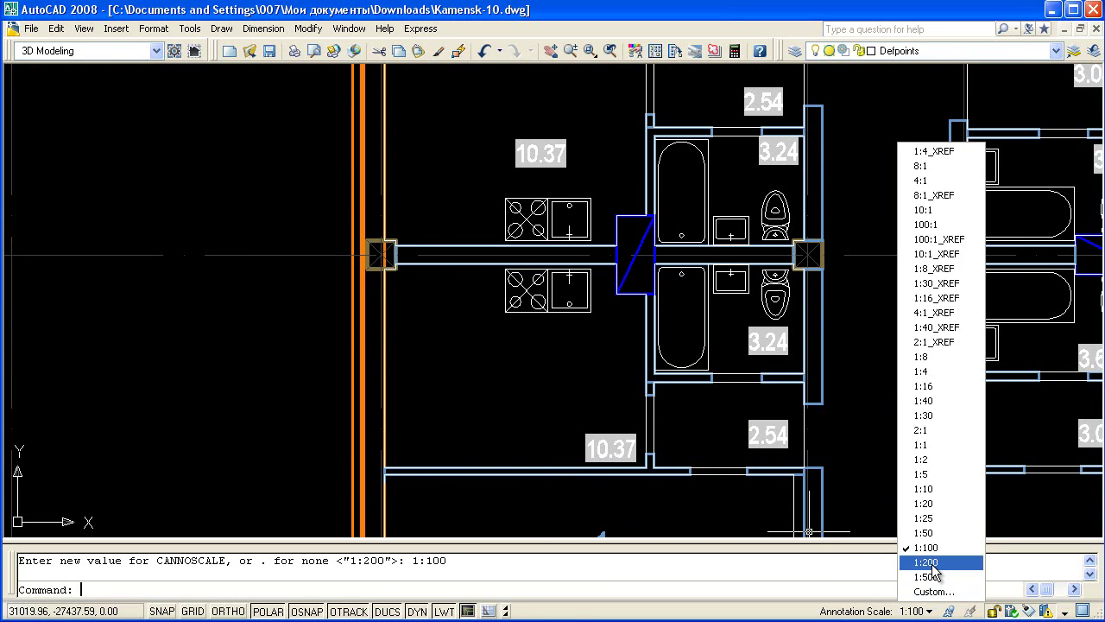
pyautogui.click(937, 563)
pyautogui.scroll(-5, 508, 423)
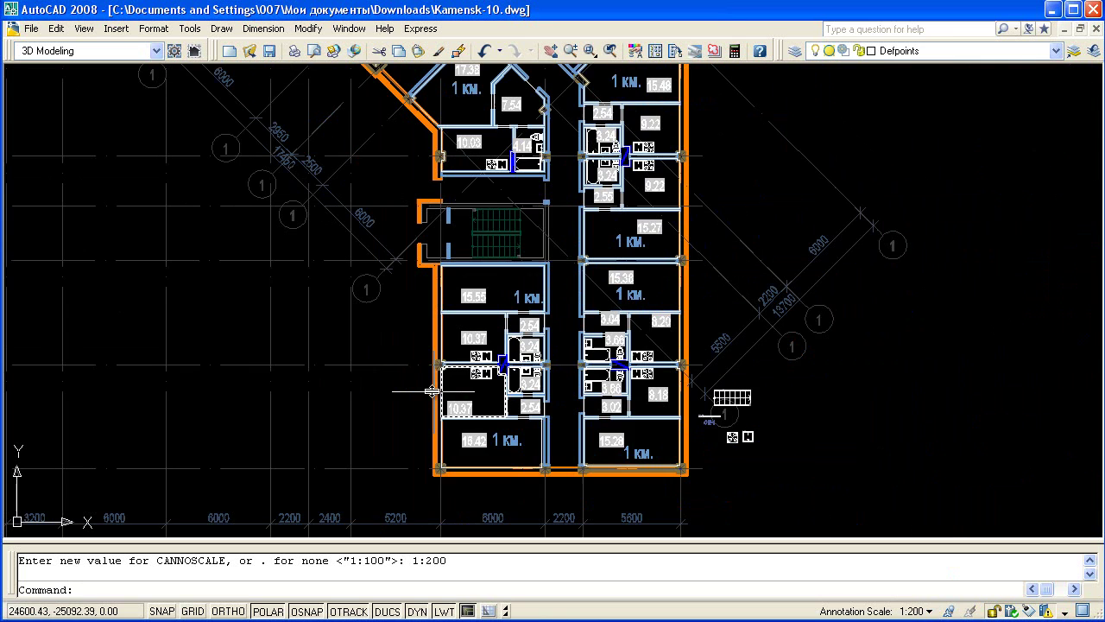
pyautogui.moveTo(440, 382); pyautogui.dragTo(777, 259, button='middle')
pyautogui.scroll(5, 247, 338)
pyautogui.moveTo(246, 338); pyautogui.dragTo(482, 413, button='middle')
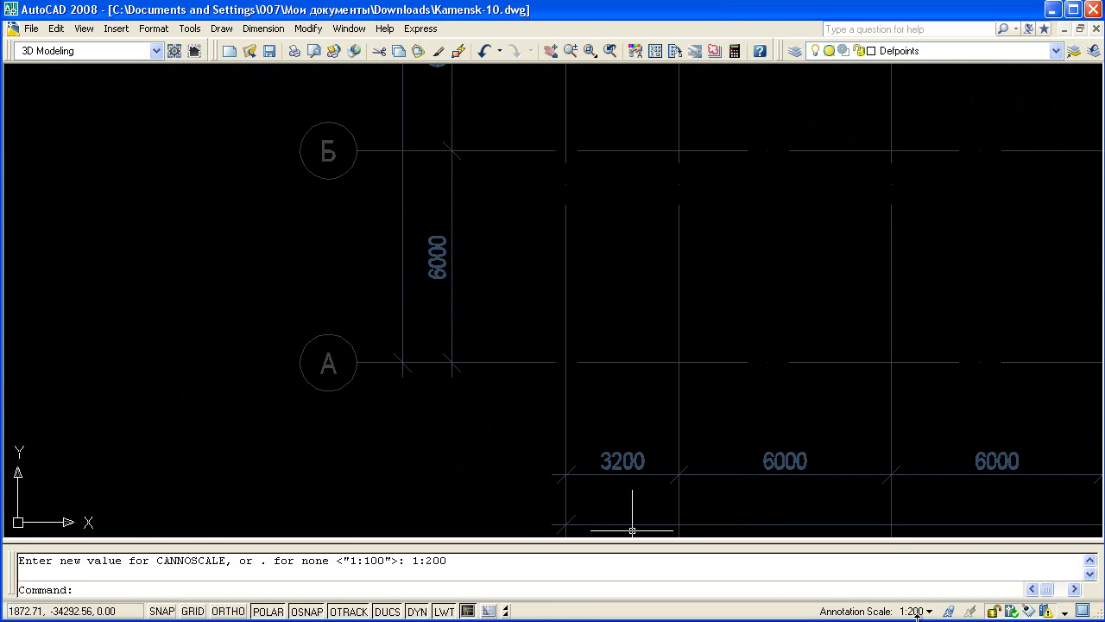
# Step: Compare 1:100 and 1:200 once more, leave the scale at 1:200, and open Sheet Set Manager
pyautogui.click(916, 611)
pyautogui.click(922, 553)
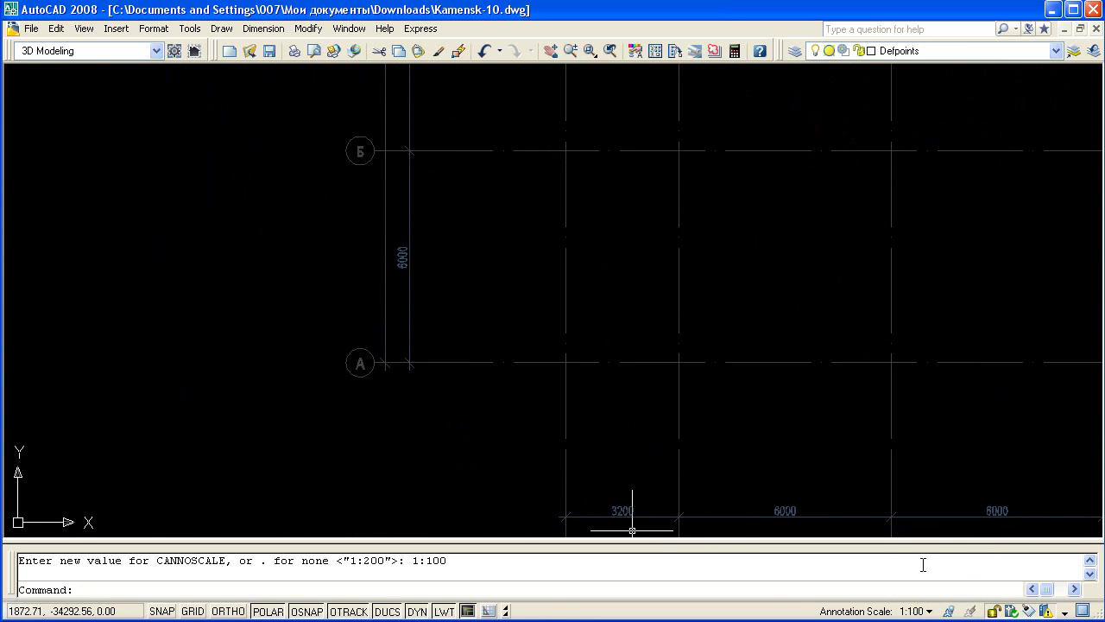
pyautogui.click(915, 611)
pyautogui.click(922, 564)
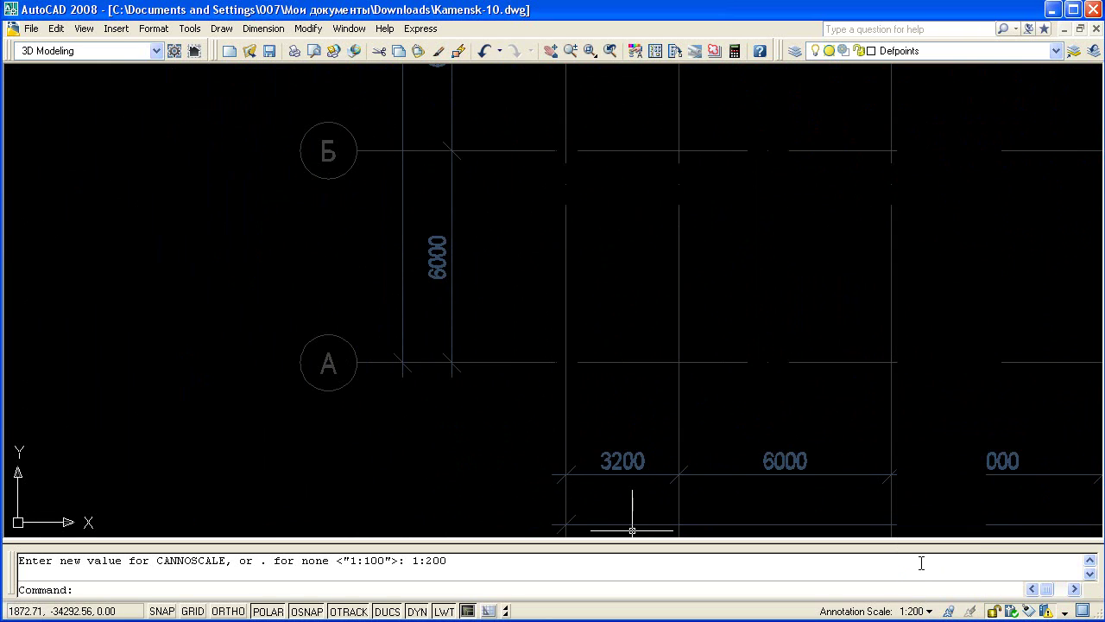
pyautogui.scroll(-2, 602, 423)
pyautogui.scroll(-5, 723, 365)
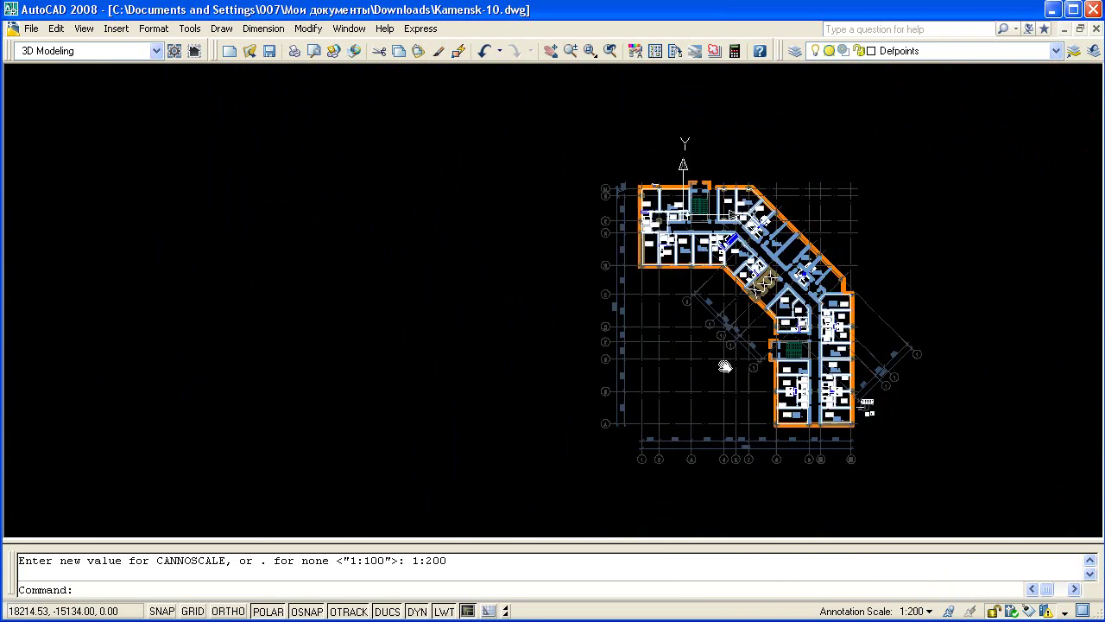
pyautogui.scroll(3, 696, 399)
pyautogui.scroll(3, 696, 399)
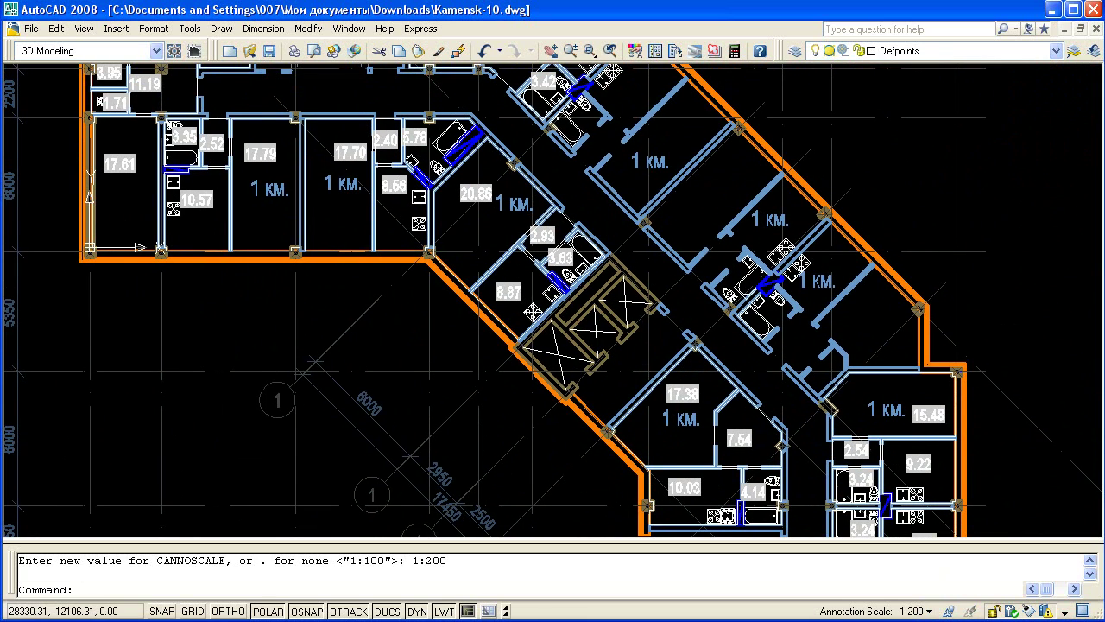
pyautogui.hotkey('ctrl', '4')
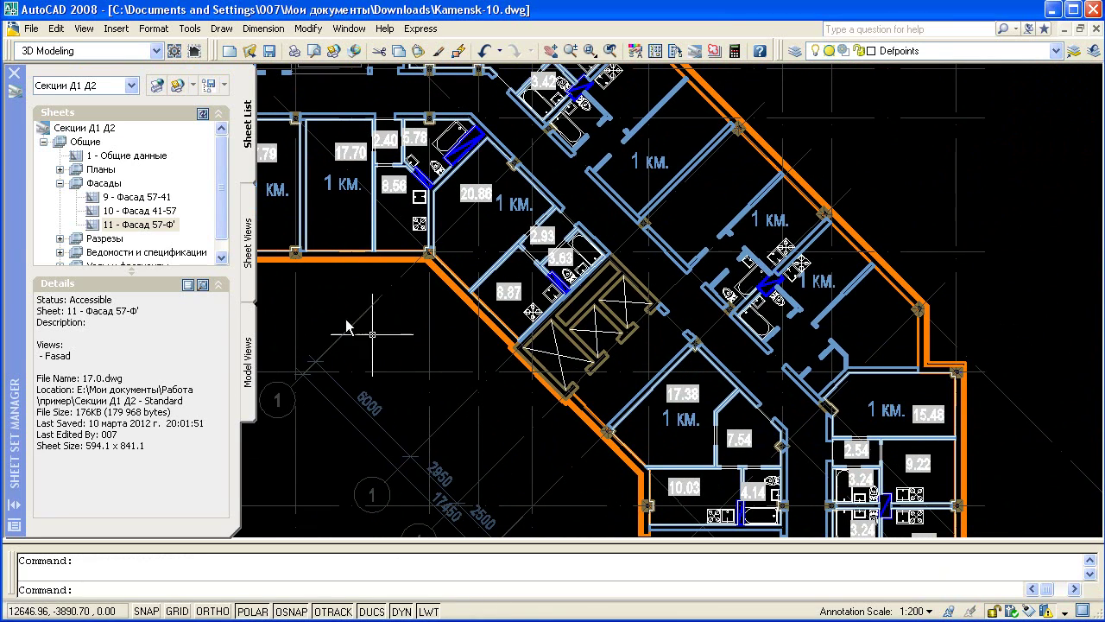
# Step: Open sheet 11 - Фасад 57-Ф' from the sheet set, cancelling the missing shape file prompt
pyautogui.doubleClick(155, 226)
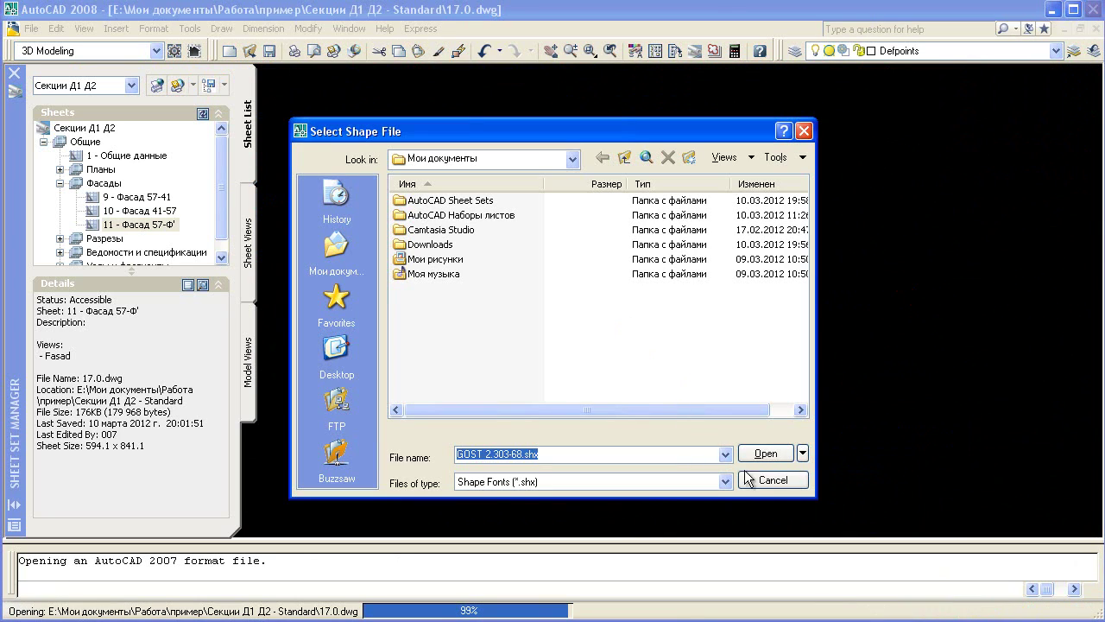
pyautogui.click(772, 476)
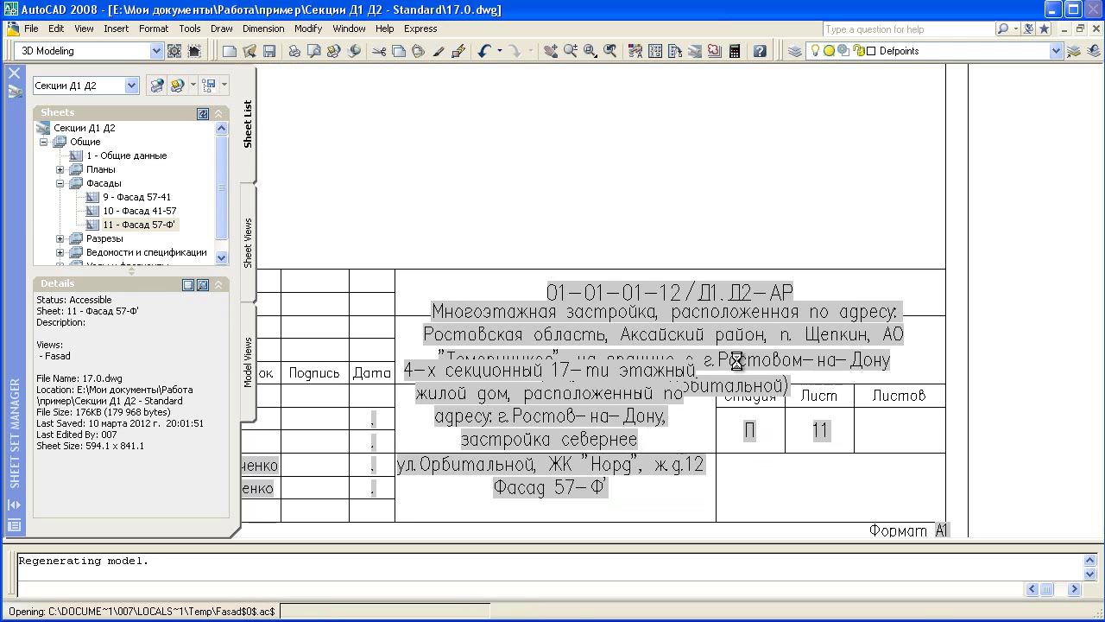
# Step: Widen the title block's object-name attribute text box so it wraps onto fewer lines
pyautogui.click(553, 435)
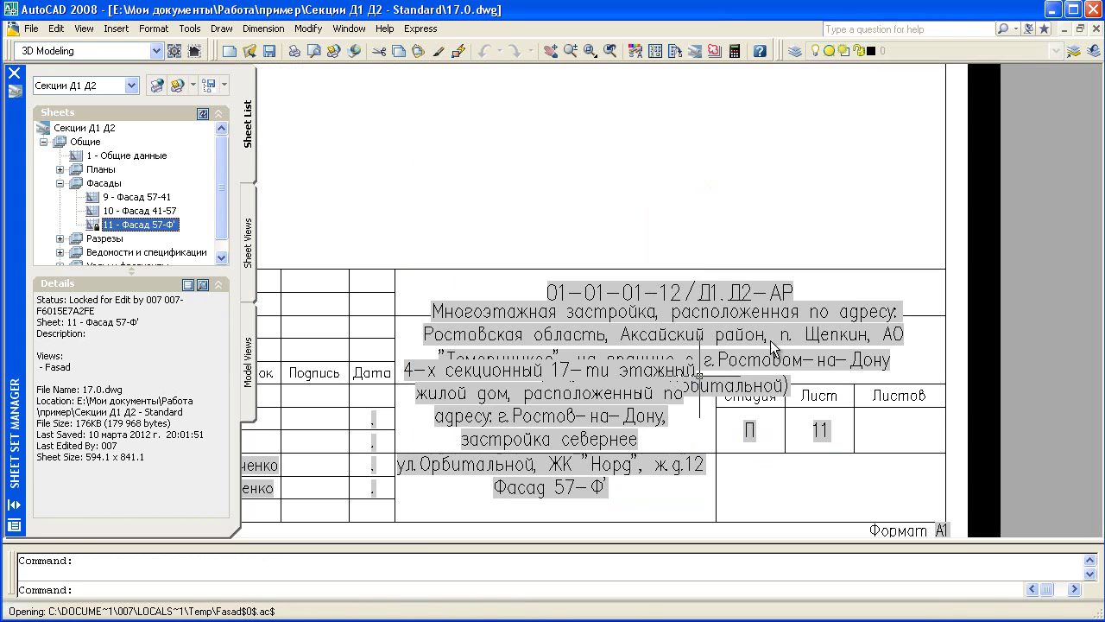
pyautogui.click(771, 337)
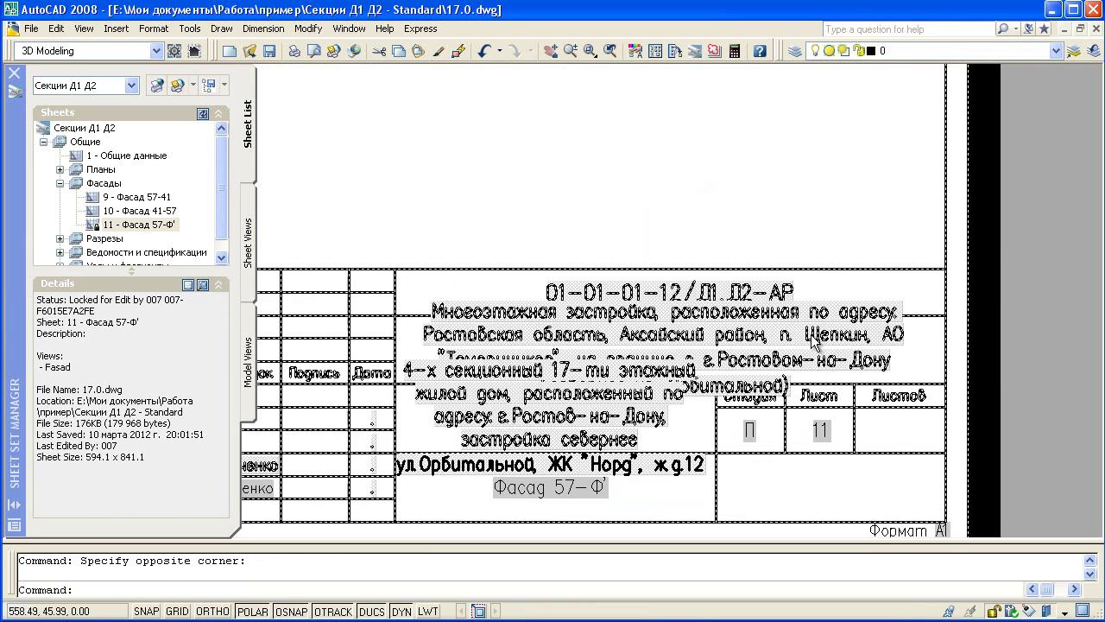
pyautogui.click(812, 339)
pyautogui.doubleClick(813, 340)
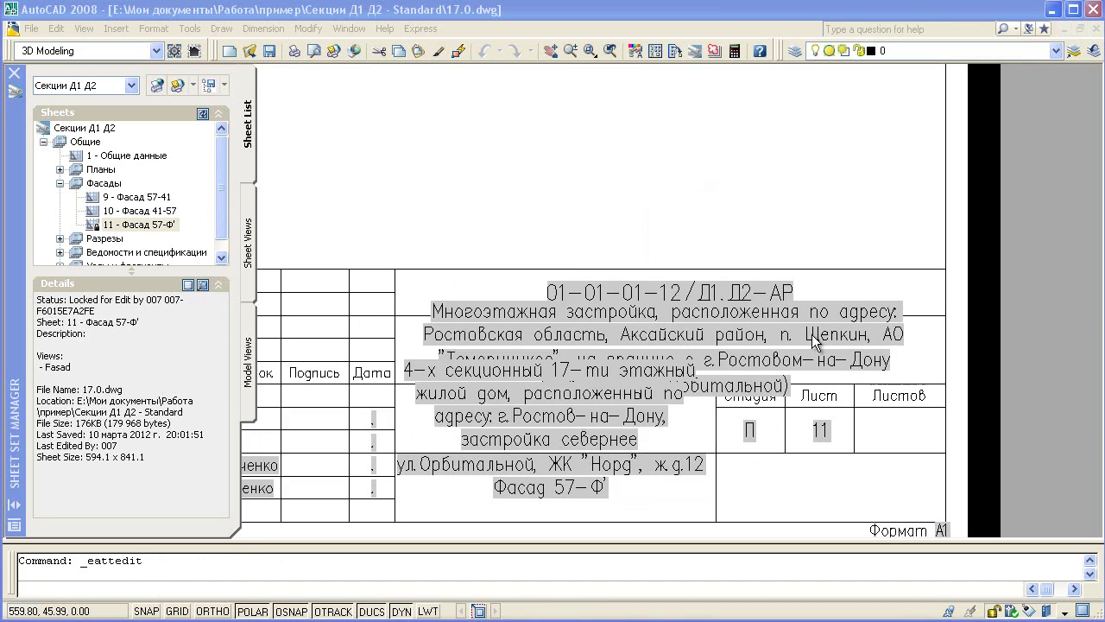
pyautogui.click(709, 383)
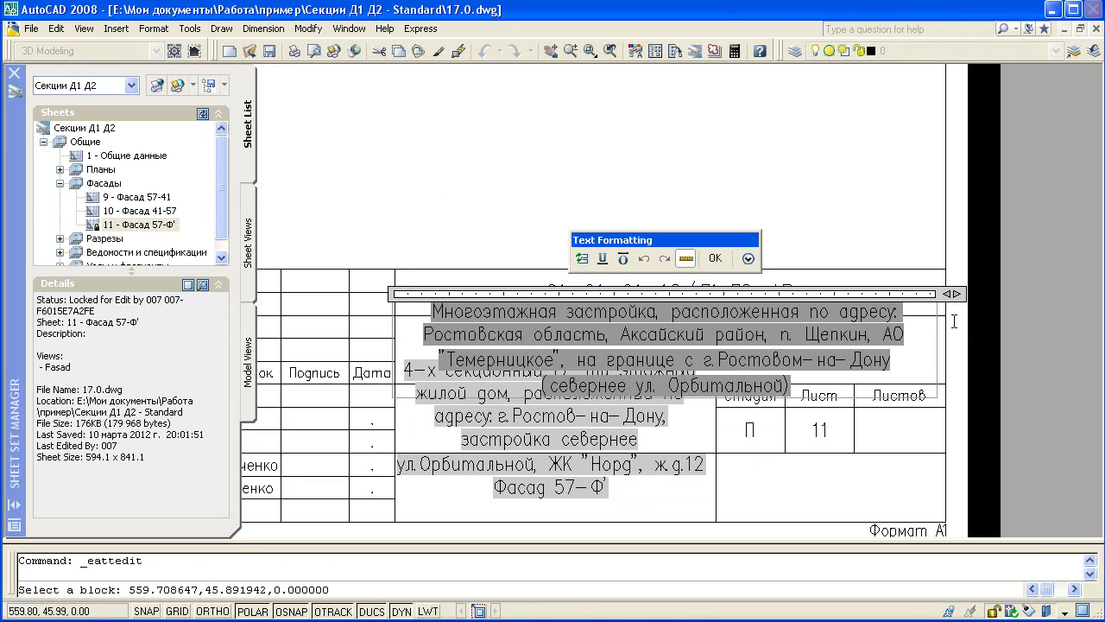
pyautogui.moveTo(964, 300); pyautogui.dragTo(969, 291)
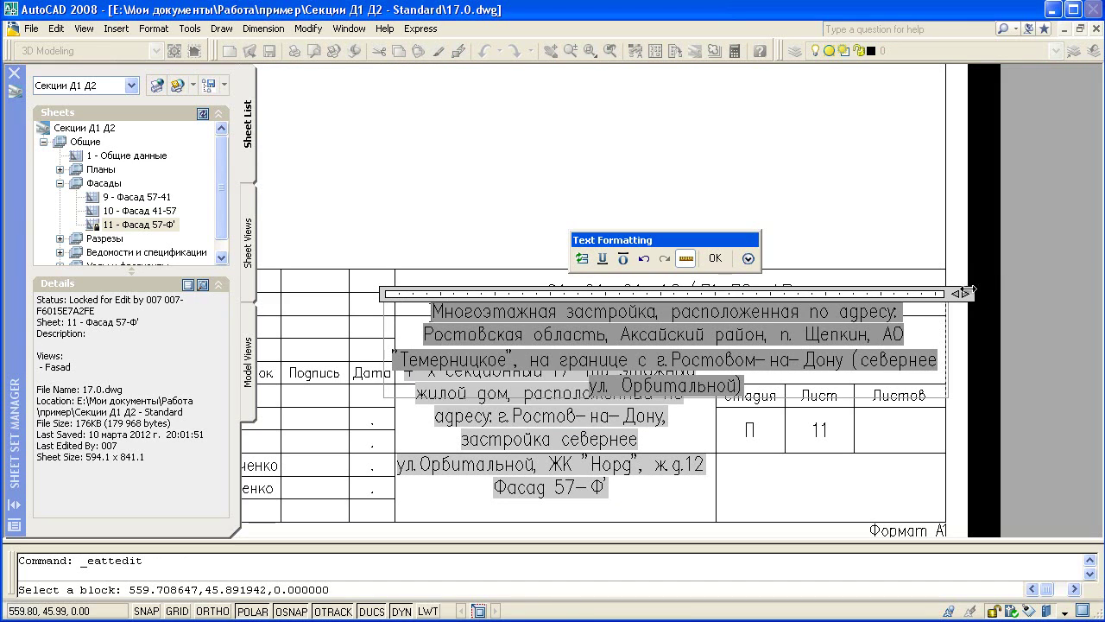
pyautogui.click(716, 261)
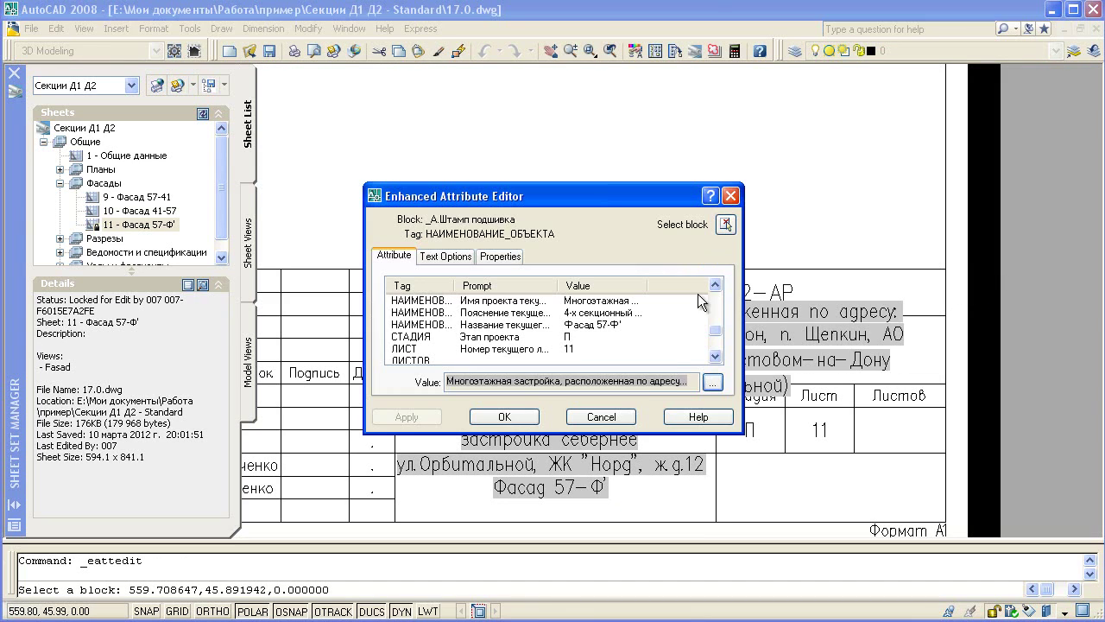
pyautogui.click(492, 408)
# Step: Widen the site-description attribute text box the same way and confirm the change
pyautogui.doubleClick(708, 378)
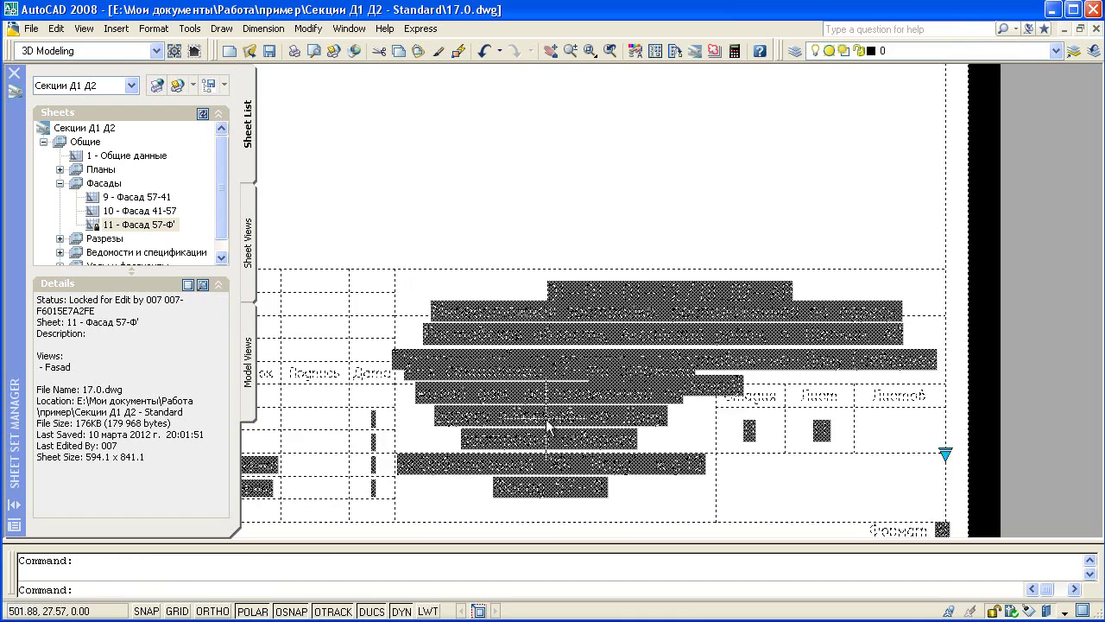
pyautogui.click(711, 380)
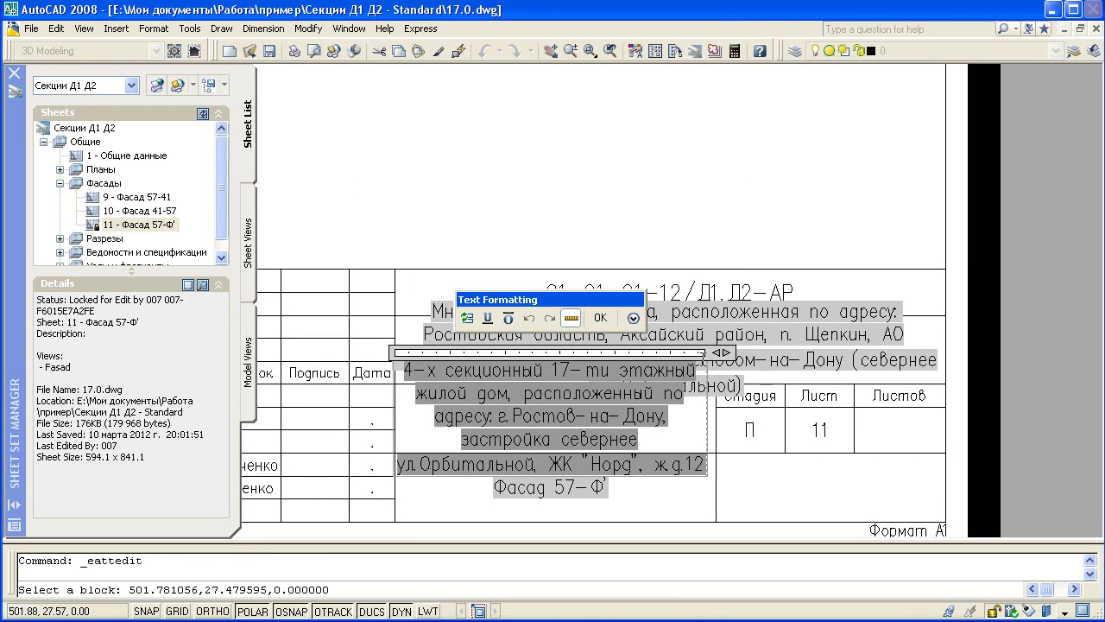
pyautogui.moveTo(720, 352); pyautogui.dragTo(751, 352)
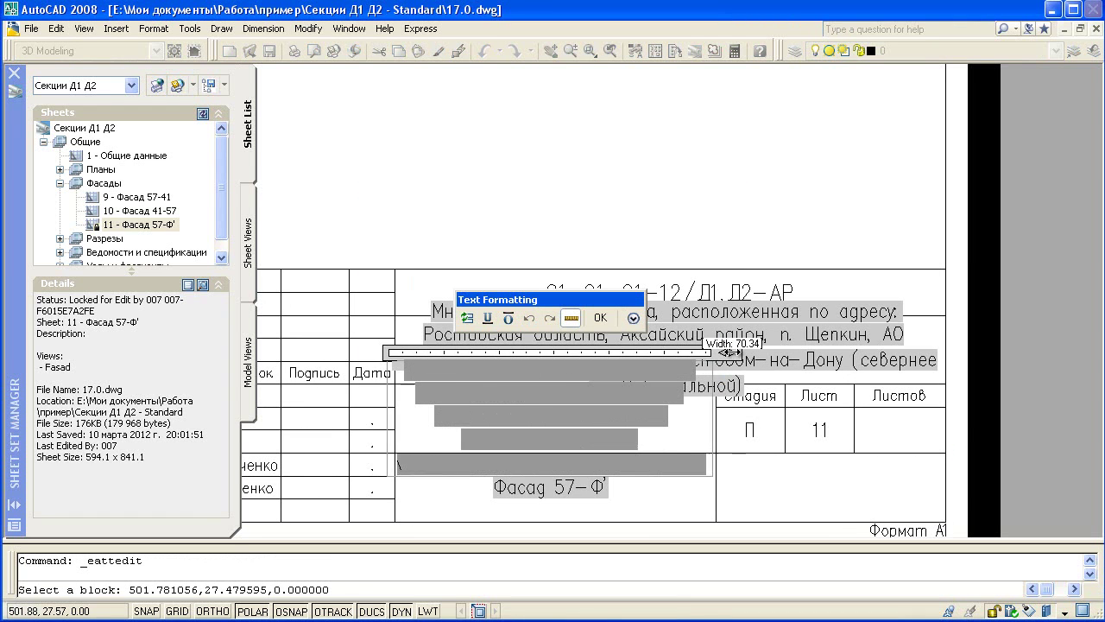
pyautogui.click(600, 317)
pyautogui.click(504, 417)
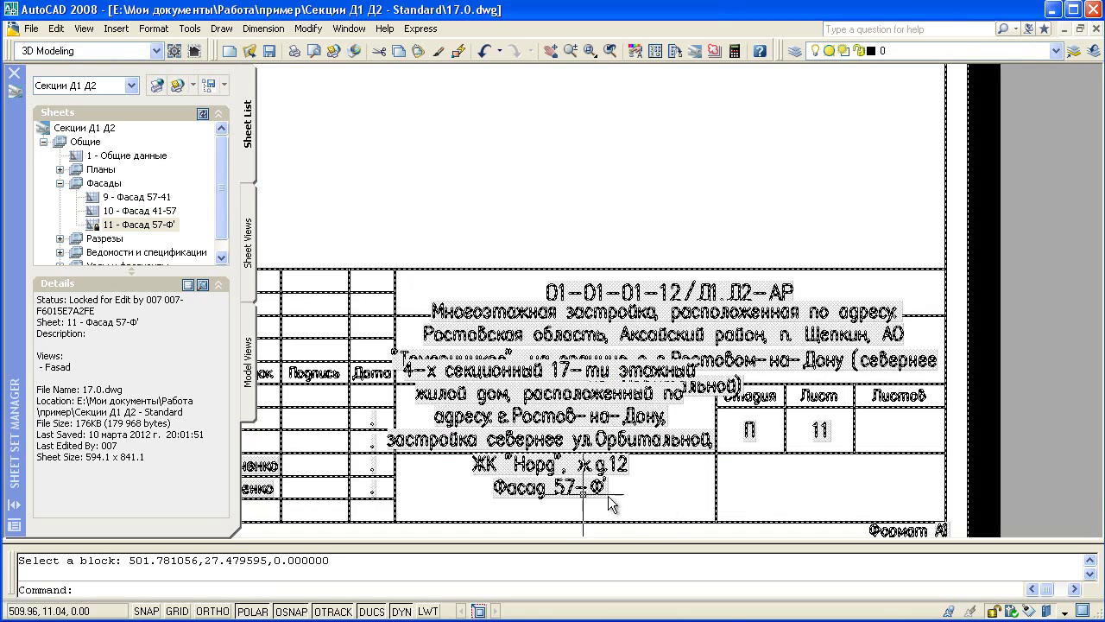
pyautogui.scroll(-1, 728, 434)
pyautogui.scroll(-2, 721, 437)
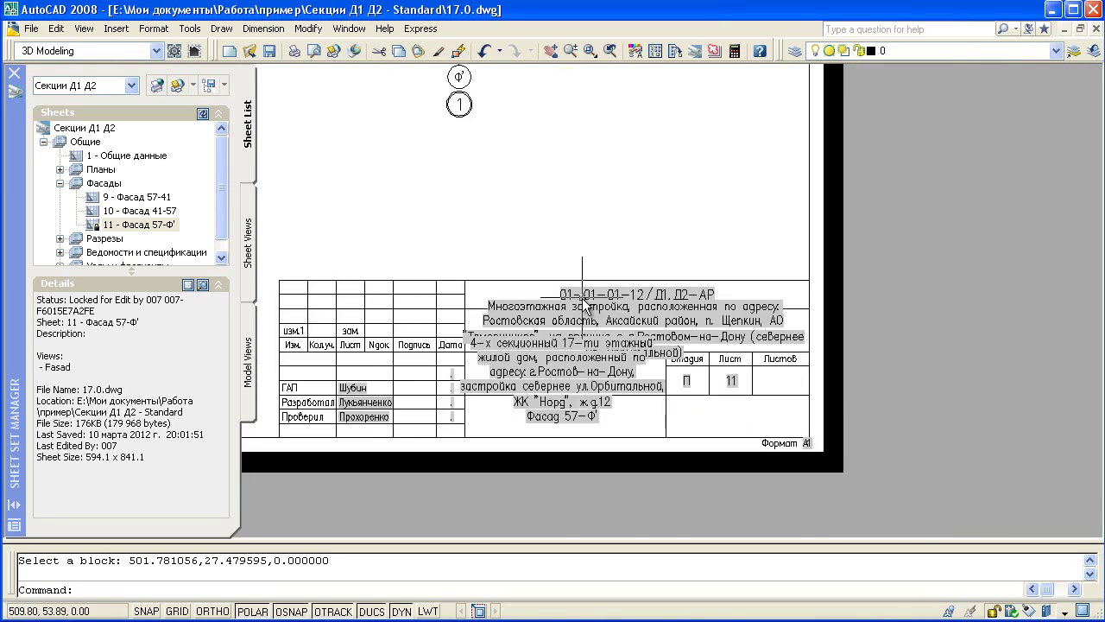
pyautogui.scroll(-2, 713, 440)
pyautogui.scroll(-1, 675, 420)
pyautogui.scroll(-1, 639, 345)
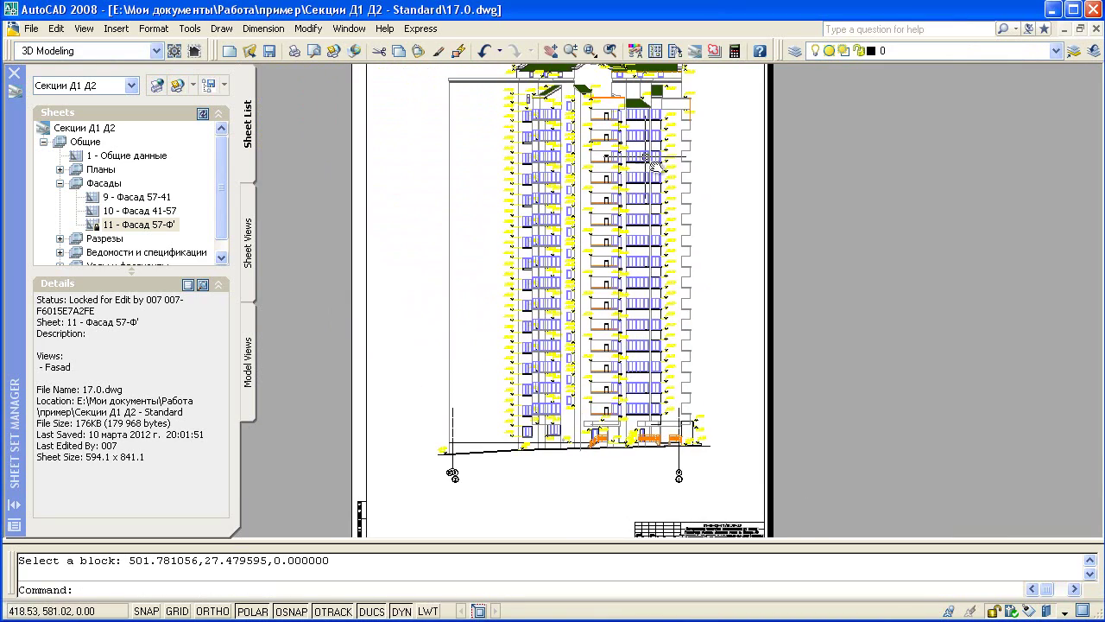
# Step: Close 17.0.dwg, answer the save prompt, and view the ПР-1 lintel block's variant list
pyautogui.click(1091, 30)
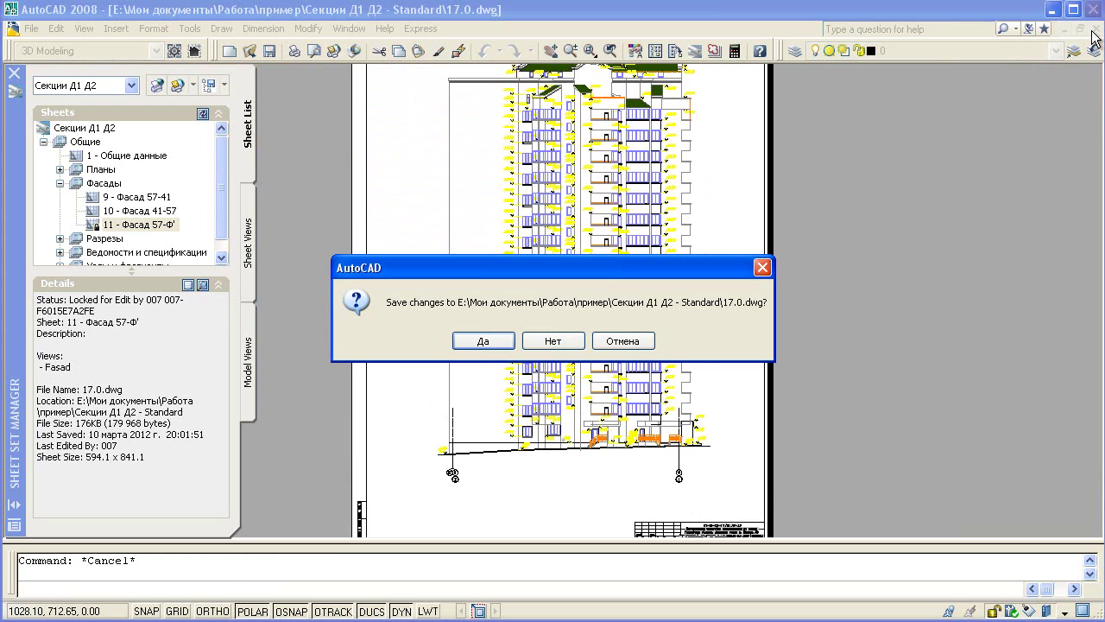
pyautogui.click(549, 343)
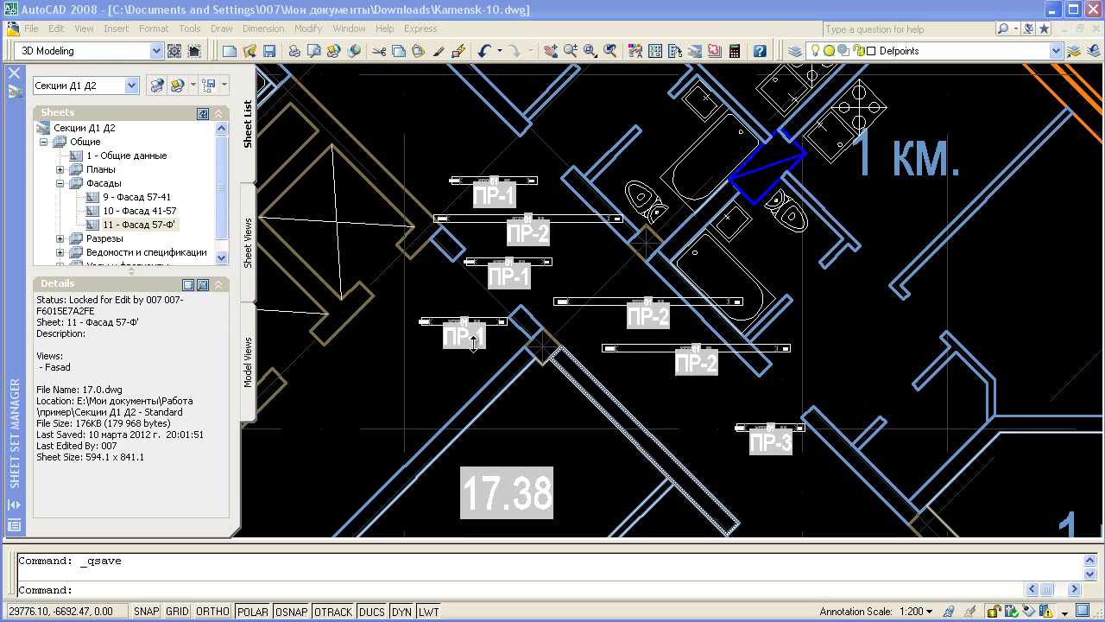
pyautogui.click(473, 340)
pyautogui.click(504, 317)
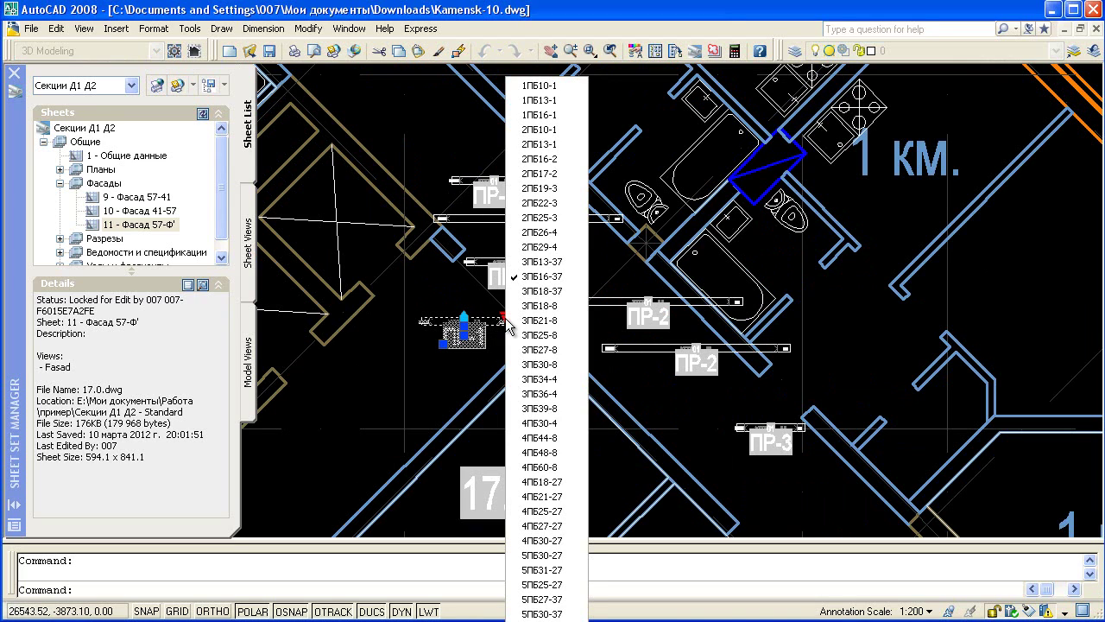
pyautogui.click(507, 325)
pyautogui.press('Escape')
# Step: Review the top lintel block's variant list, pick a variant, and recheck the ПР-1 block
pyautogui.click(526, 181)
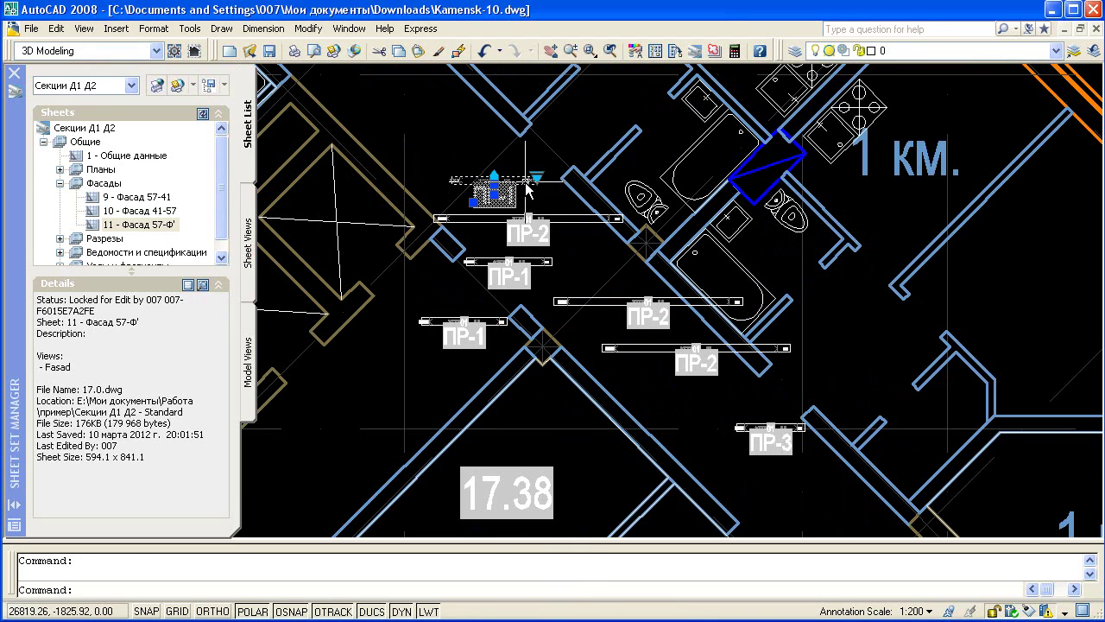
pyautogui.click(536, 178)
pyautogui.click(569, 197)
pyautogui.press('Escape')
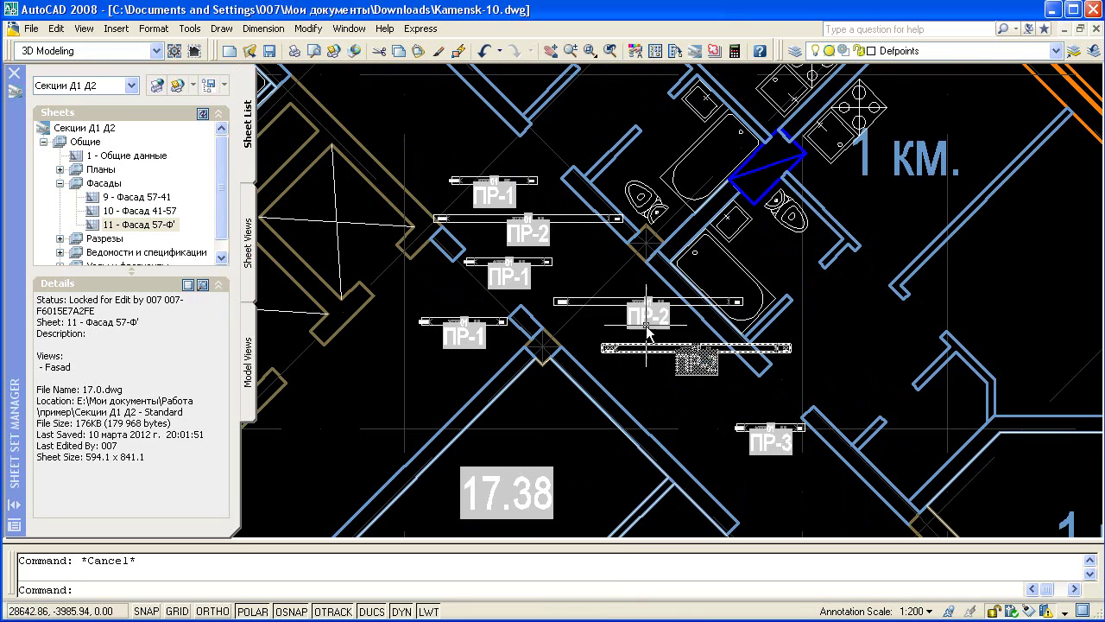
pyautogui.click(522, 261)
pyautogui.press('Escape')
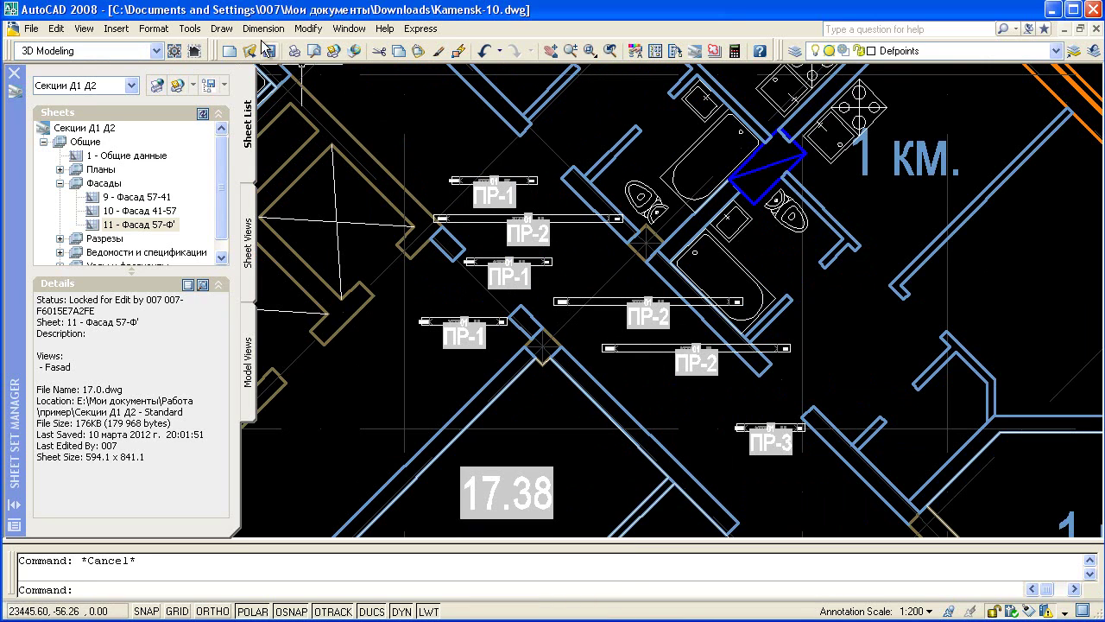
pyautogui.click(186, 28)
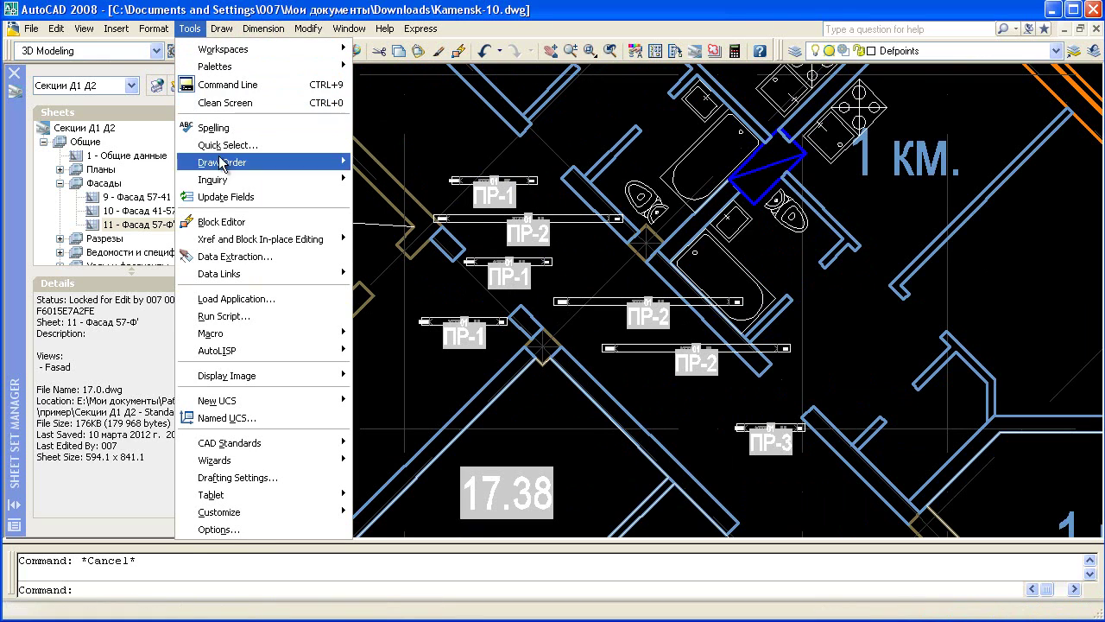
# Step: Create a new data extraction saved as 1.dxe, using the current drawing as source
pyautogui.click(231, 255)
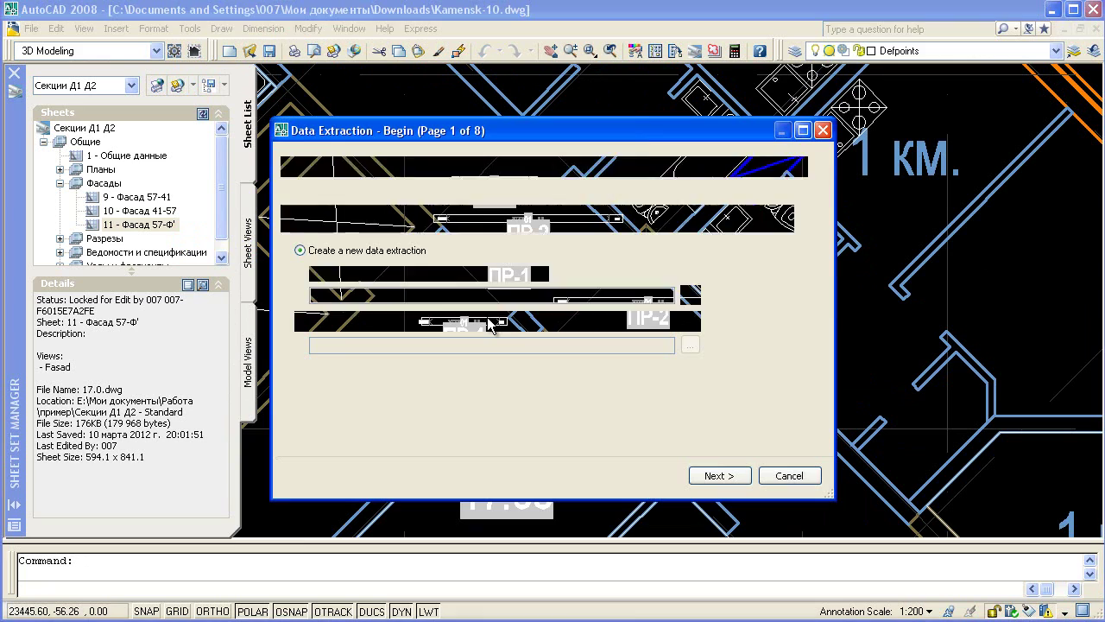
pyautogui.click(720, 476)
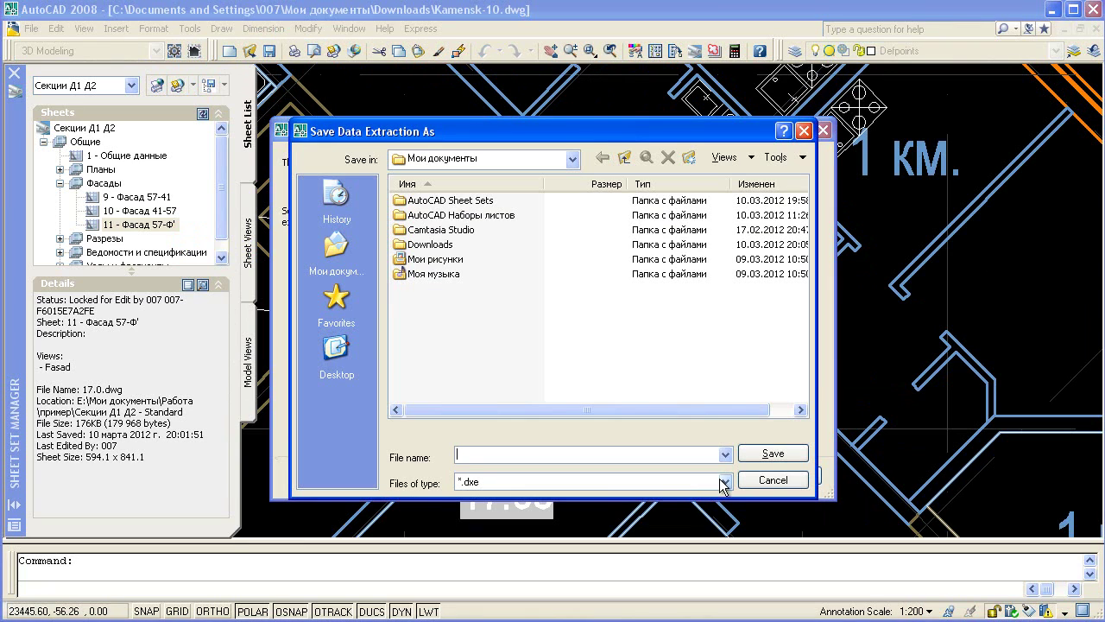
pyautogui.click(785, 455)
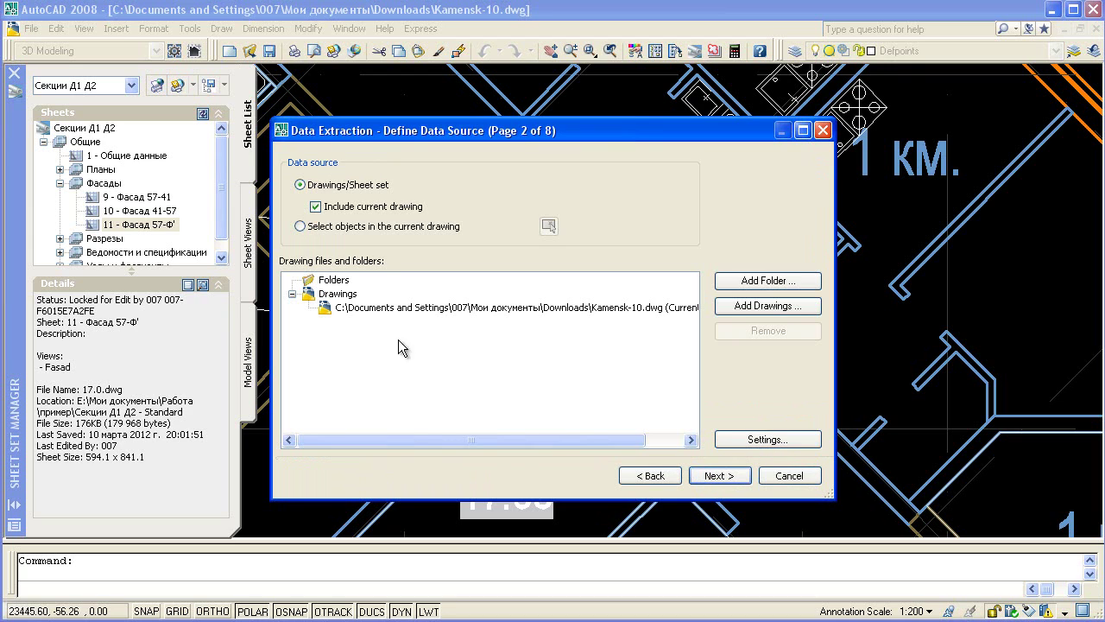
pyautogui.click(723, 470)
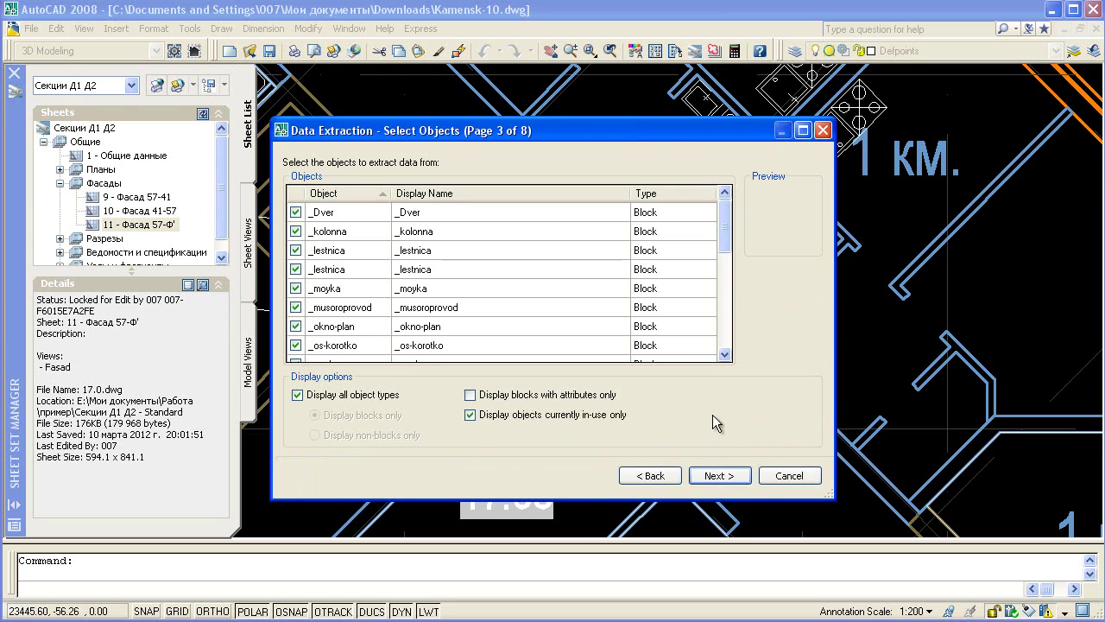
# Step: Untick _Peremychka-PB for now and exclude the _rakovina and _unitaz blocks
pyautogui.scroll(-1, 730, 219)
pyautogui.scroll(1, 727, 223)
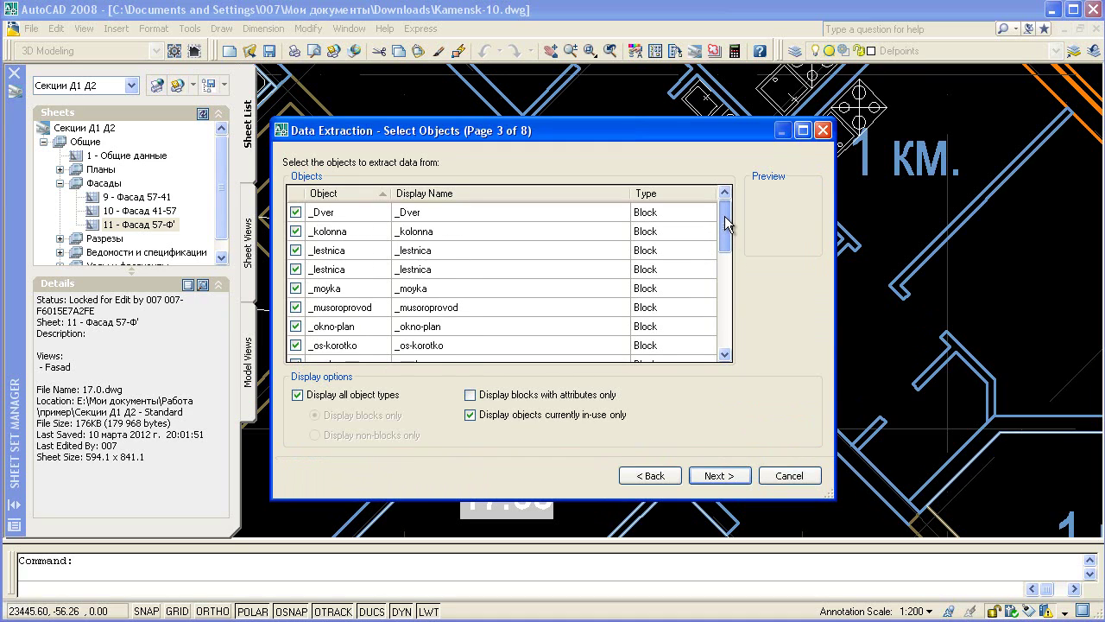
pyautogui.moveTo(727, 241); pyautogui.dragTo(727, 278)
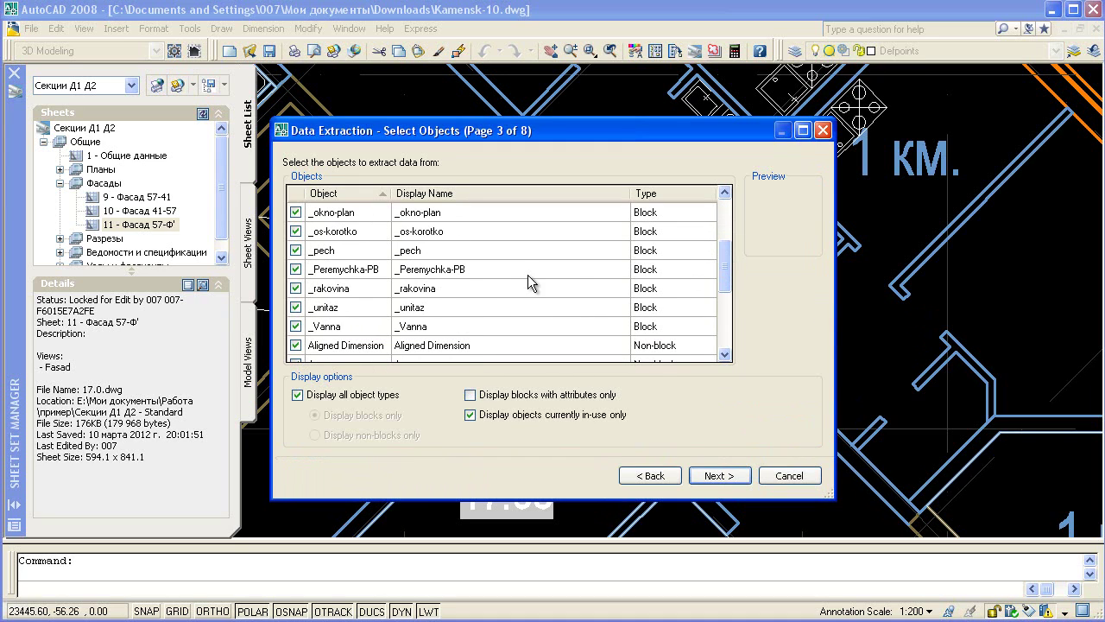
pyautogui.click(498, 268)
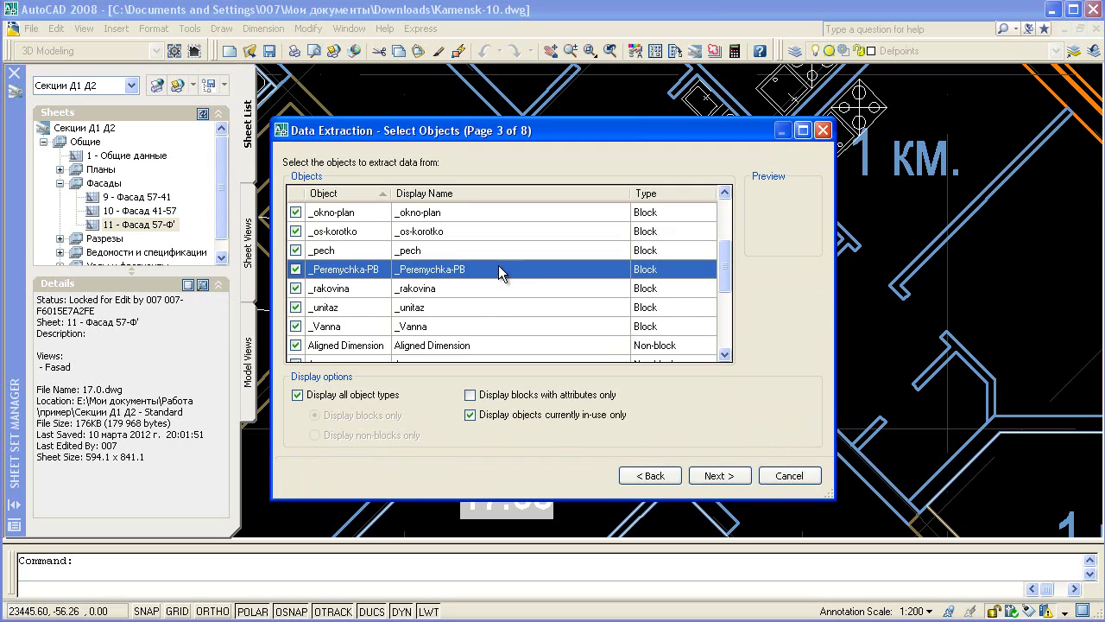
pyautogui.hotkey('ctrl', 'a')
pyautogui.click(294, 273)
pyautogui.click(296, 270)
pyautogui.hotkey('ctrl', 'a')
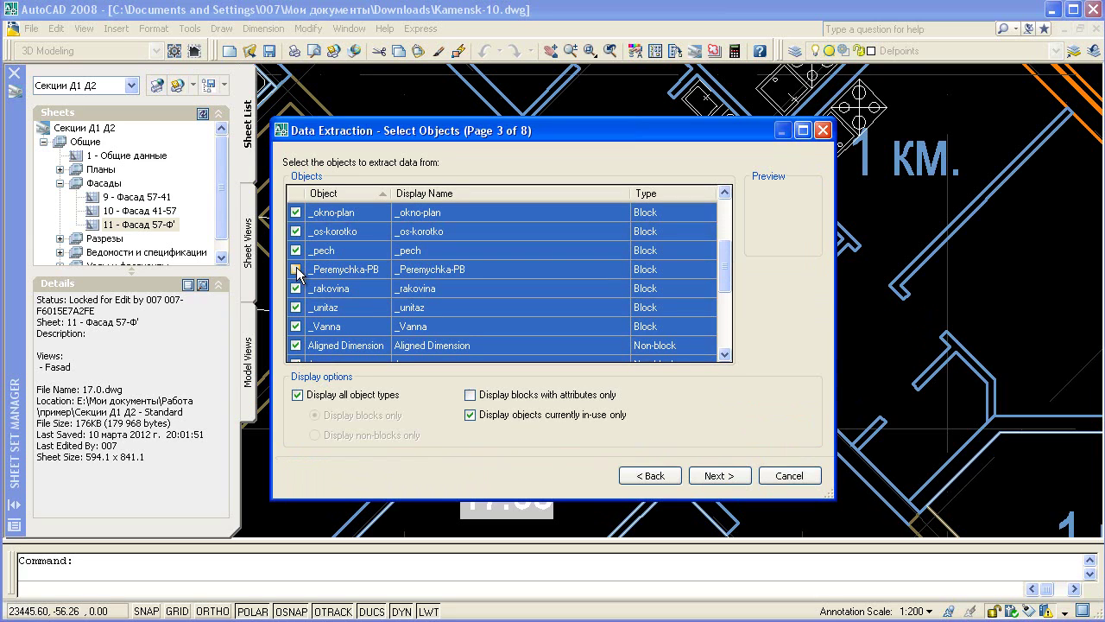
pyautogui.press('Down')
pyautogui.press('space')
pyautogui.press('Down')
pyautogui.press('space')
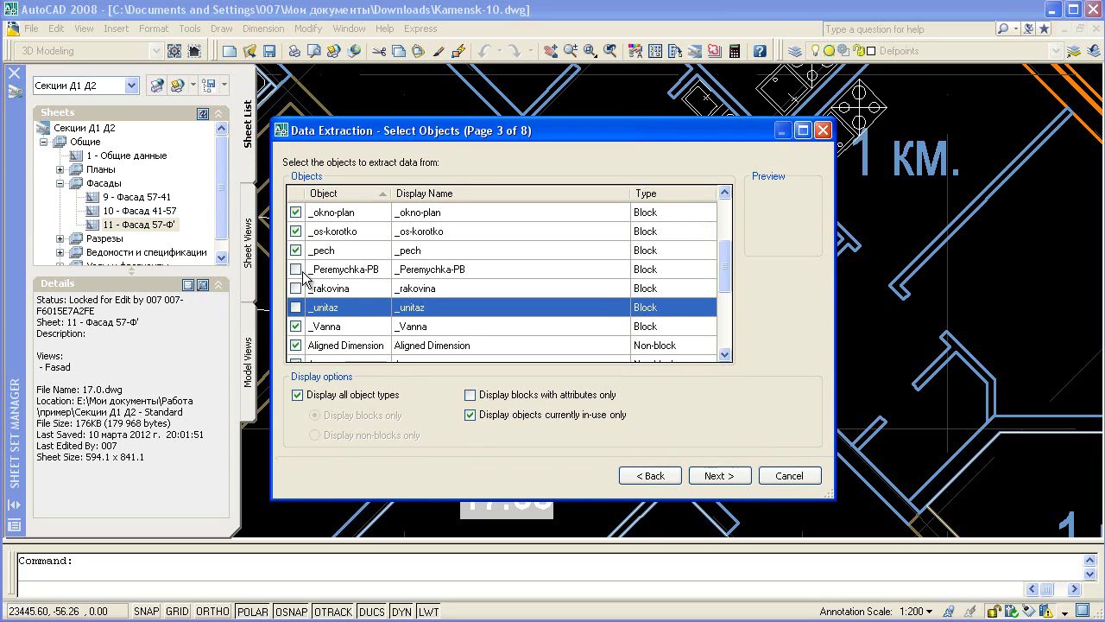
# Step: Exclude Wipeout, MText, Line, Ellipse, Circle, Attribute Definition and Polyline objects
pyautogui.scroll(-2, 296, 251)
pyautogui.scroll(-1, 302, 267)
pyautogui.scroll(-3, 313, 290)
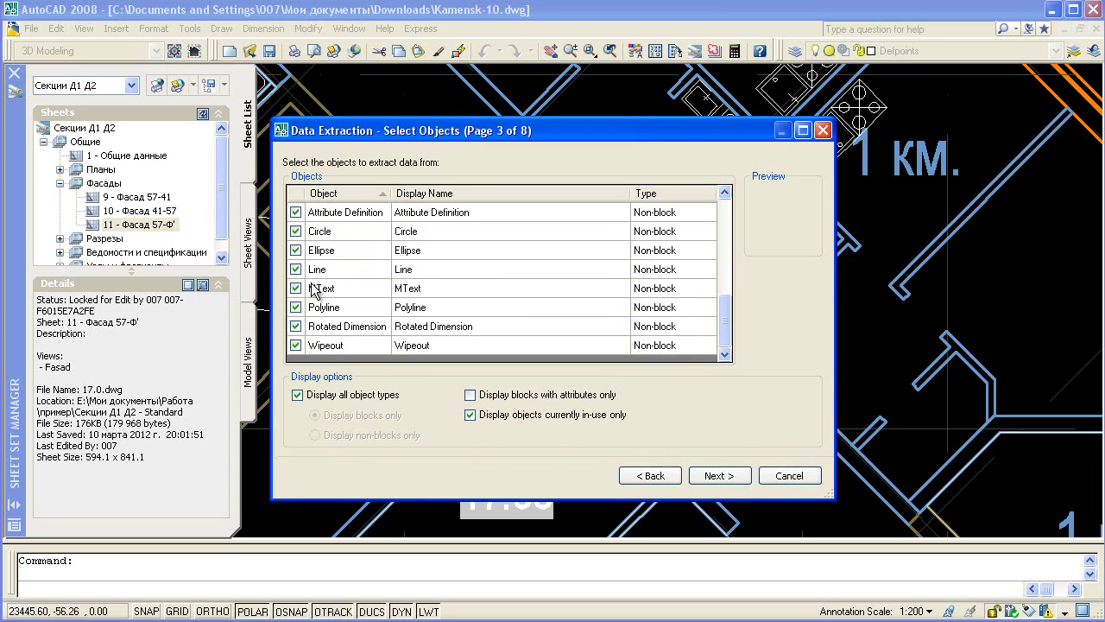
pyautogui.click(296, 344)
pyautogui.click(296, 306)
pyautogui.click(297, 288)
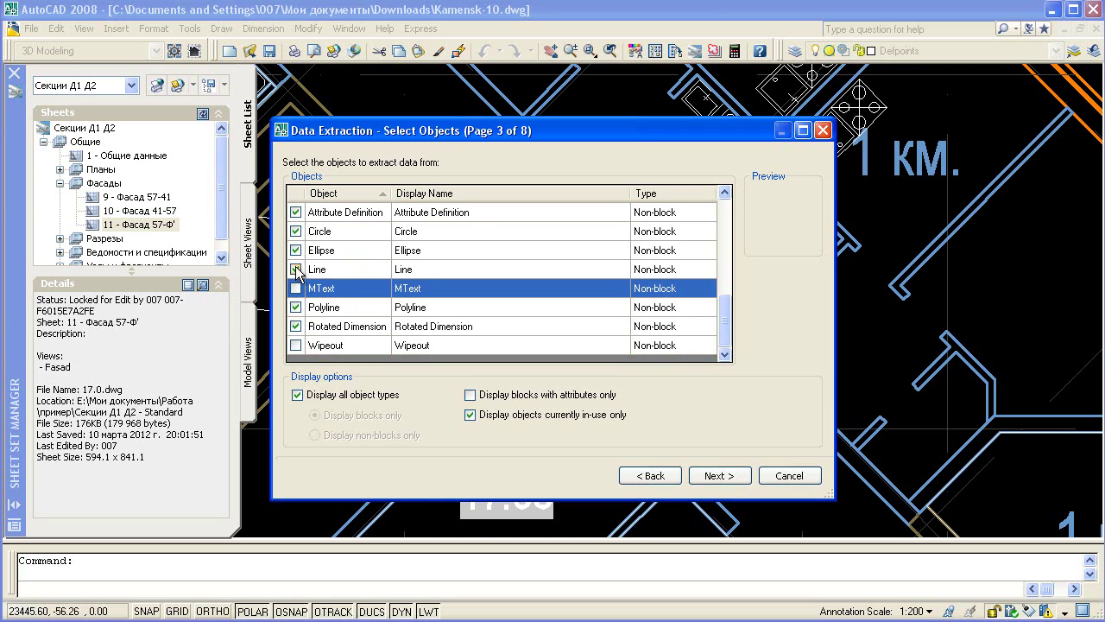
pyautogui.click(296, 268)
pyautogui.click(297, 250)
pyautogui.click(296, 231)
pyautogui.click(296, 212)
pyautogui.click(296, 307)
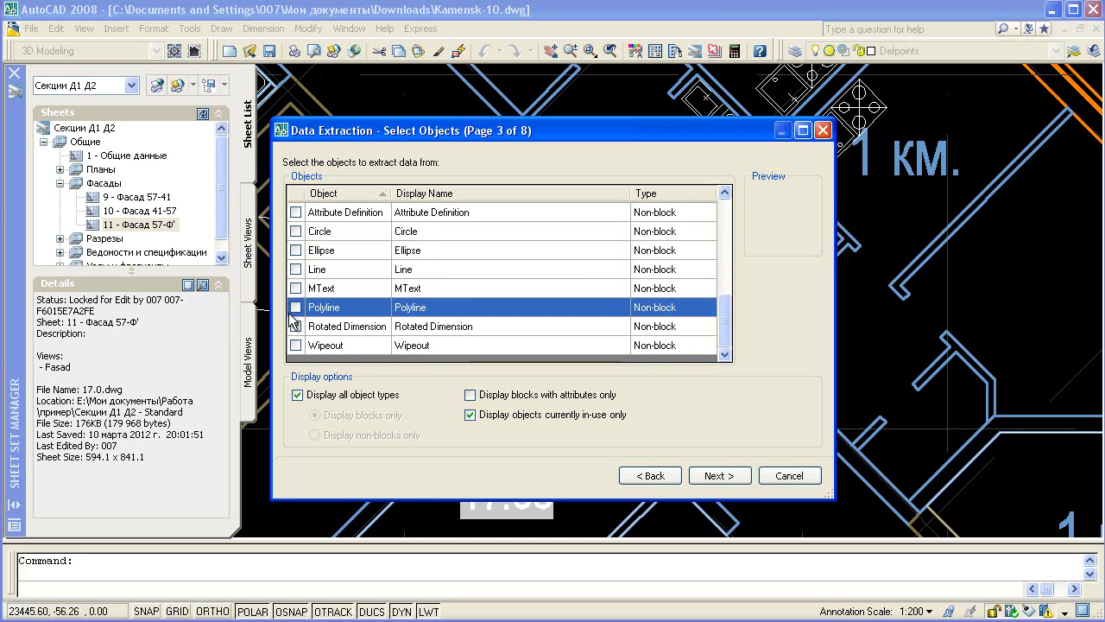
pyautogui.click(296, 326)
# Step: Exclude _Vanna, Aligned Dimension and Arc from the extraction
pyautogui.scroll(3, 308, 315)
pyautogui.click(296, 326)
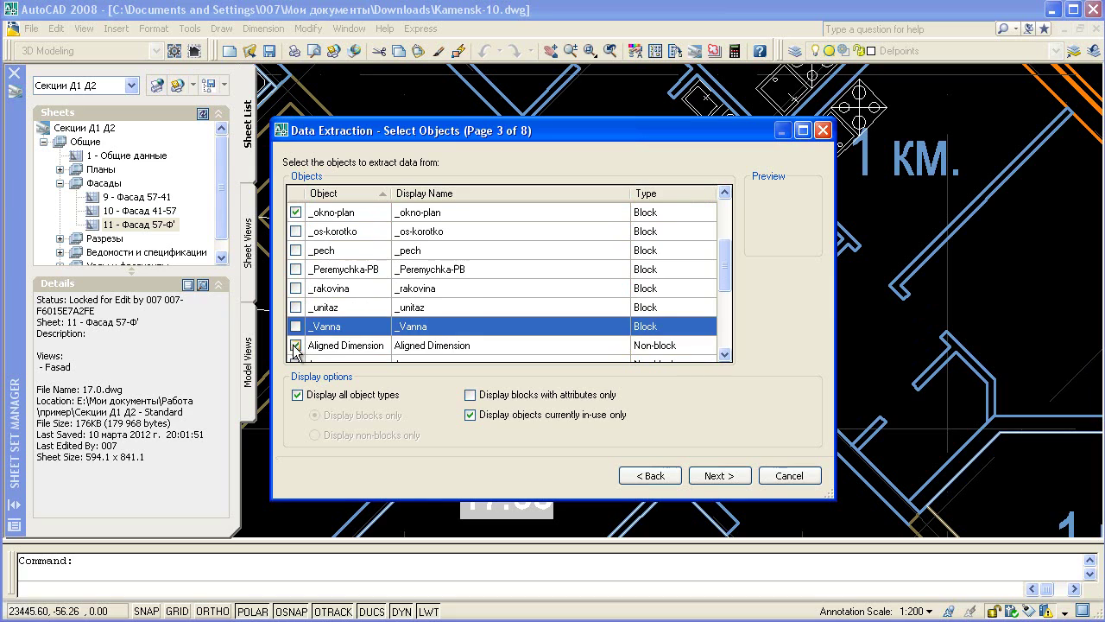
pyautogui.click(296, 344)
pyautogui.scroll(-1, 302, 346)
pyautogui.click(297, 315)
# Step: Exclude the _okno-plan, _musoroprovod, _moyka, _lestnica, _kolonna and _Dver blocks
pyautogui.scroll(2, 300, 318)
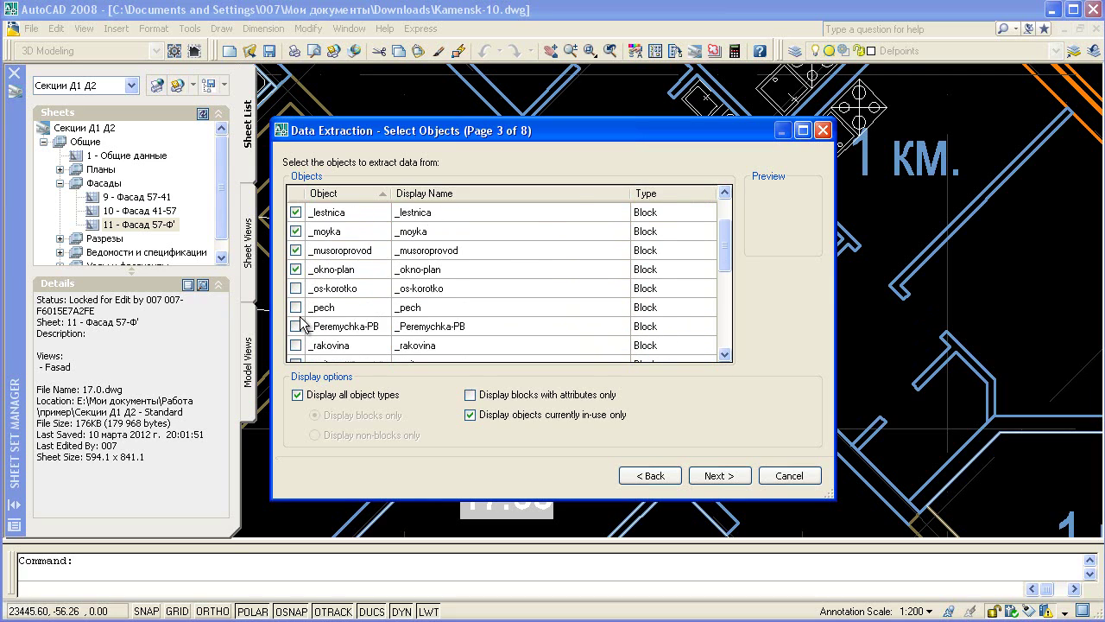
pyautogui.scroll(1, 296, 270)
pyautogui.click(295, 327)
pyautogui.click(295, 307)
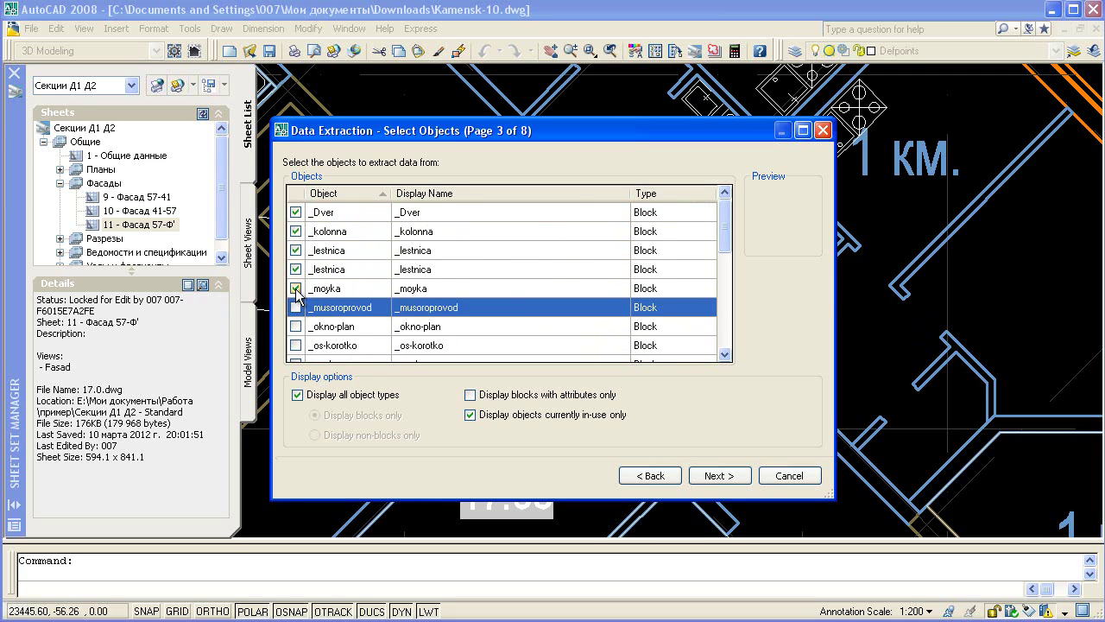
pyautogui.click(295, 289)
pyautogui.click(295, 269)
pyautogui.click(295, 250)
pyautogui.click(295, 231)
pyautogui.click(295, 213)
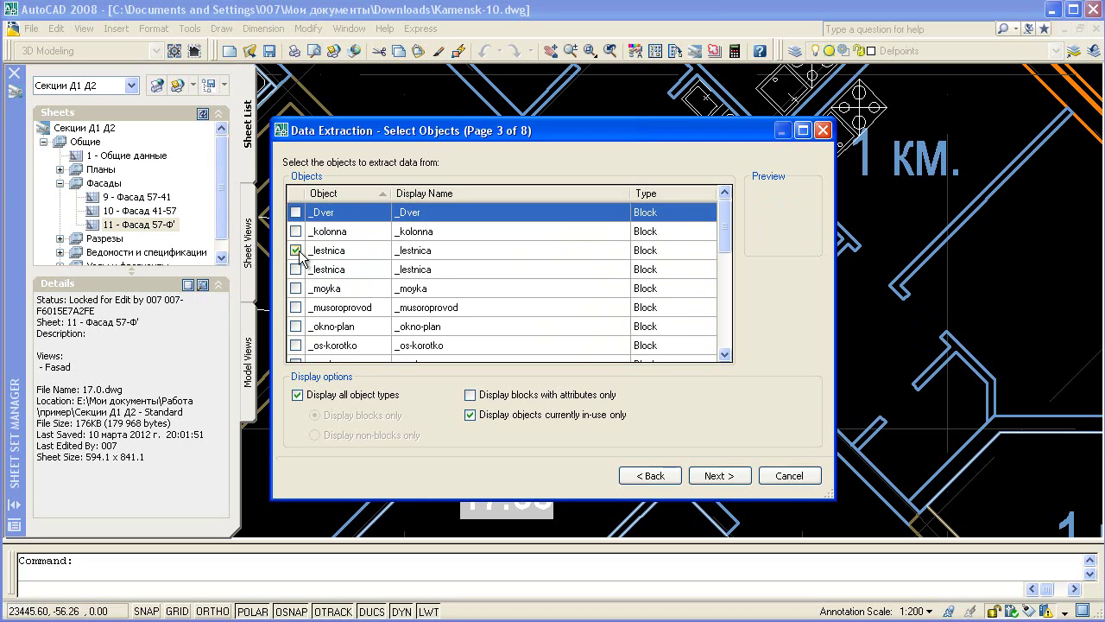
pyautogui.click(296, 250)
# Step: Exclude the remaining _lestnica block and re-tick the _Peremychka-PB lintel blocks
pyautogui.press('Down')
pyautogui.press('Down')
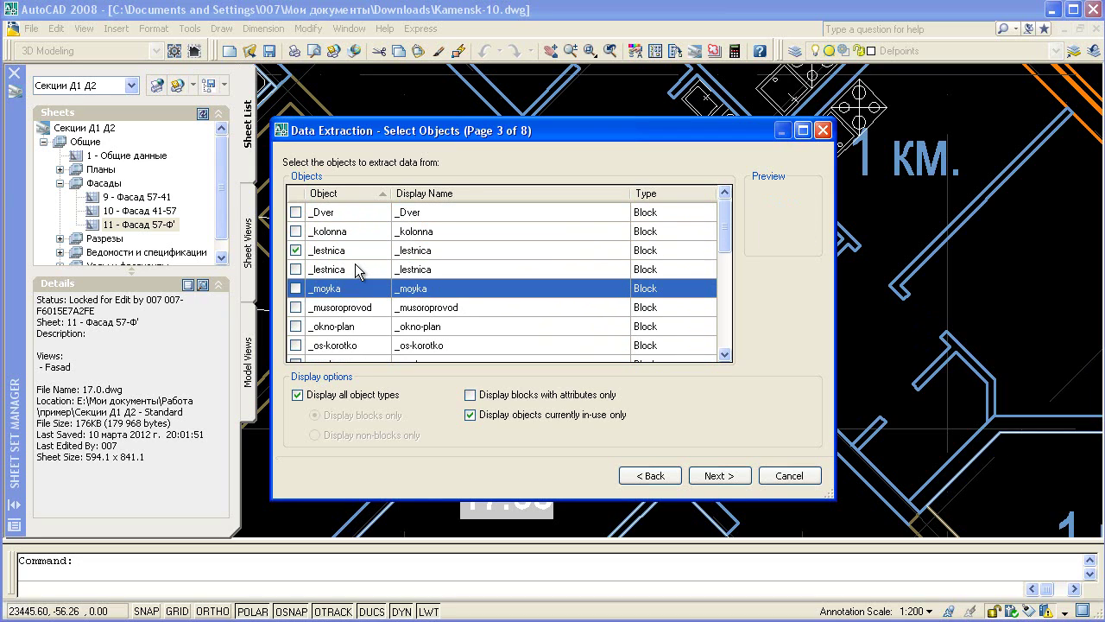
pyautogui.press('Down')
pyautogui.press('Down')
pyautogui.press('Down')
pyautogui.press('Down')
pyautogui.press('Down')
pyautogui.press('Down')
pyautogui.press('Down')
pyautogui.press('Down')
pyautogui.press('Down')
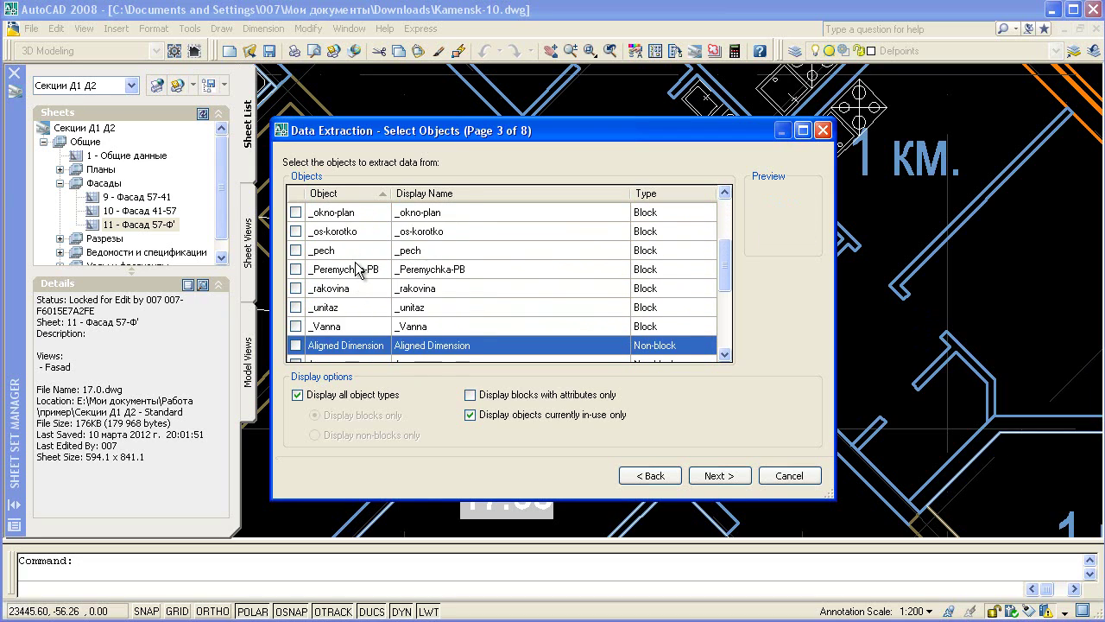
pyautogui.press('Down')
pyautogui.press('Down')
pyautogui.press('Down')
pyautogui.press('Down')
pyautogui.press('Down')
pyautogui.press('Down')
pyautogui.press('Down')
pyautogui.press('Down')
pyautogui.press('Down')
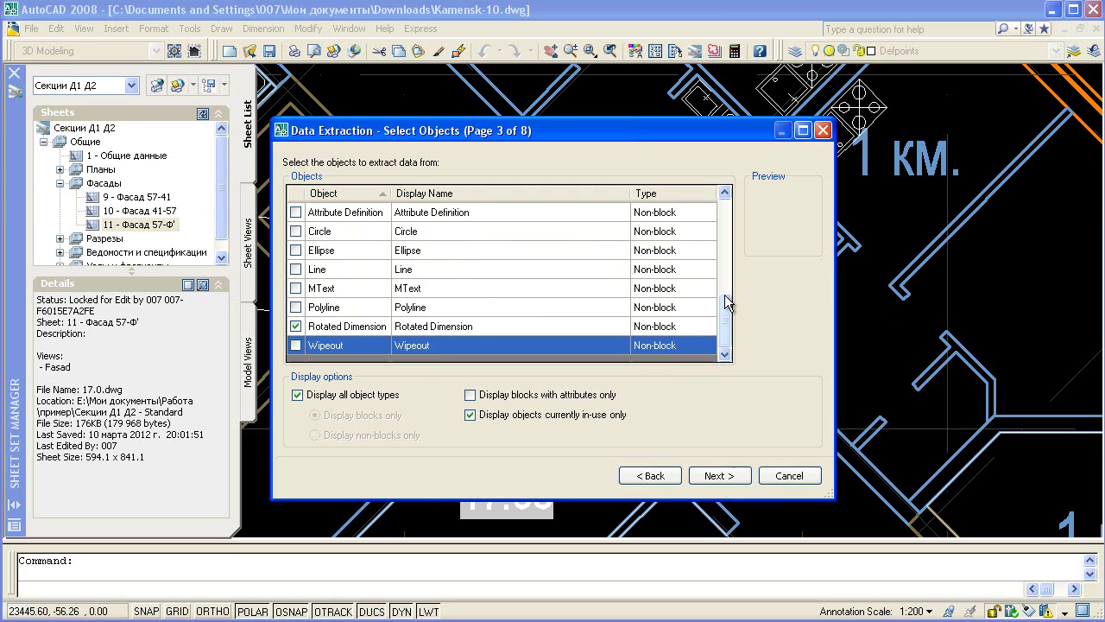
pyautogui.press('Up')
pyautogui.press('Up')
pyautogui.press('Up')
pyautogui.press('Up')
pyautogui.press('Up')
pyautogui.press('Up')
pyautogui.press('Up')
pyautogui.press('Up')
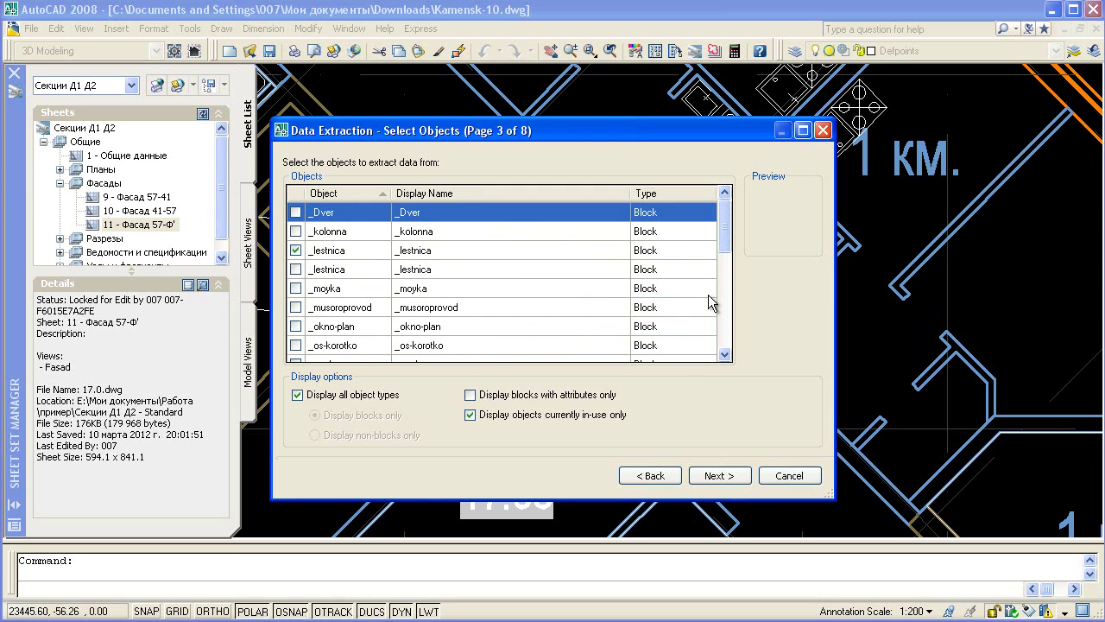
pyautogui.press('Down')
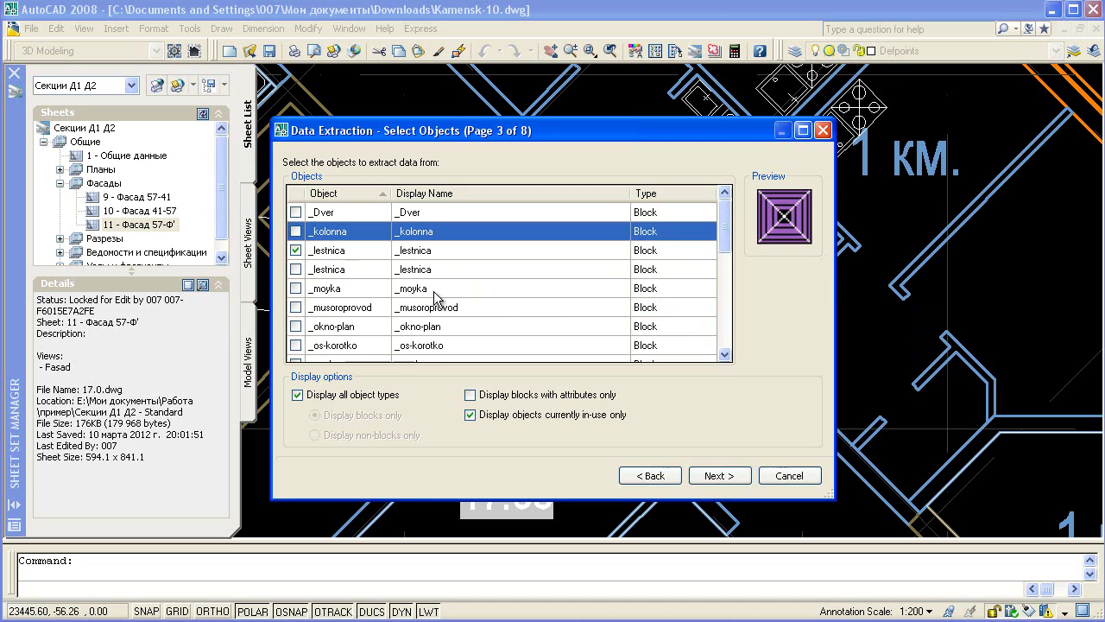
pyautogui.click(295, 250)
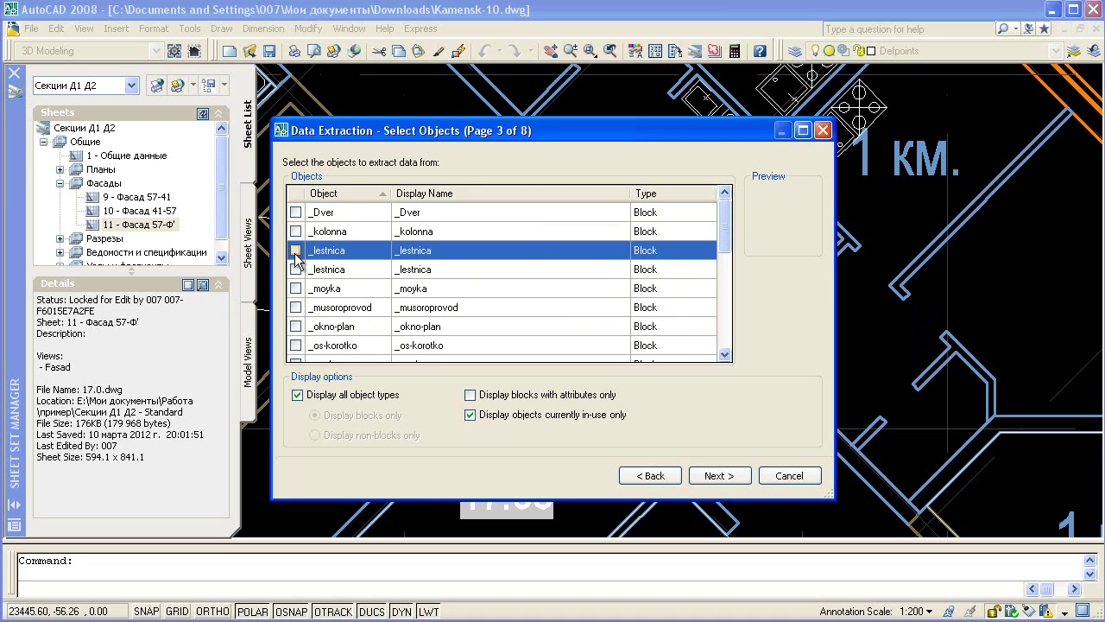
pyautogui.click(354, 328)
pyautogui.scroll(-2, 371, 332)
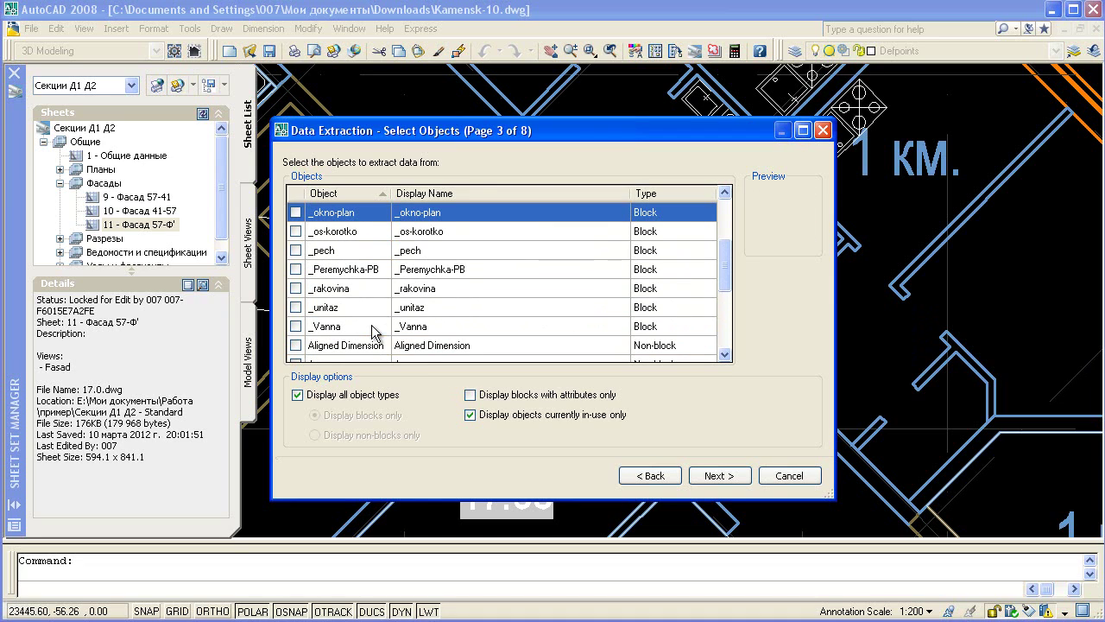
pyautogui.click(329, 270)
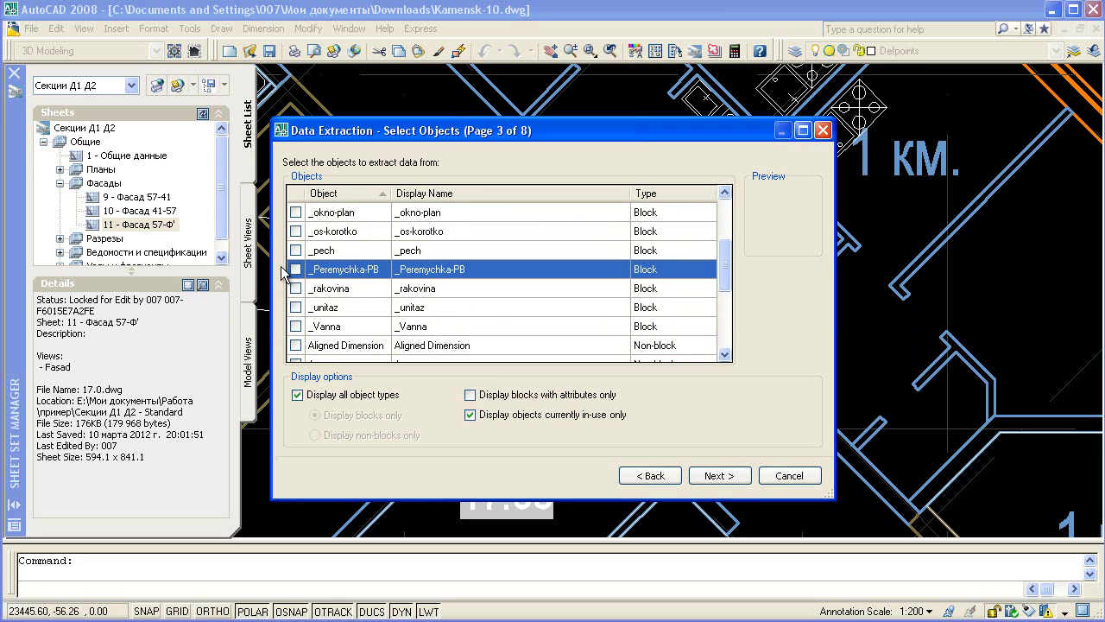
# Step: Keep only attribute properties by hiding Drawing, Dynamic Block, General, Geometry and Misc categories
pyautogui.click(715, 472)
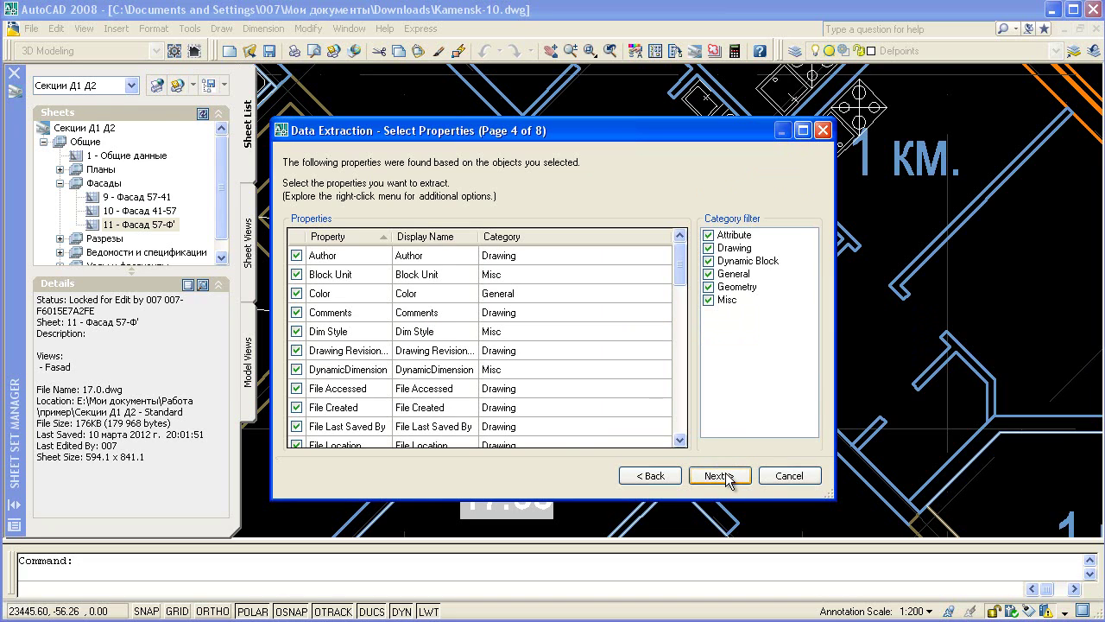
pyautogui.click(708, 248)
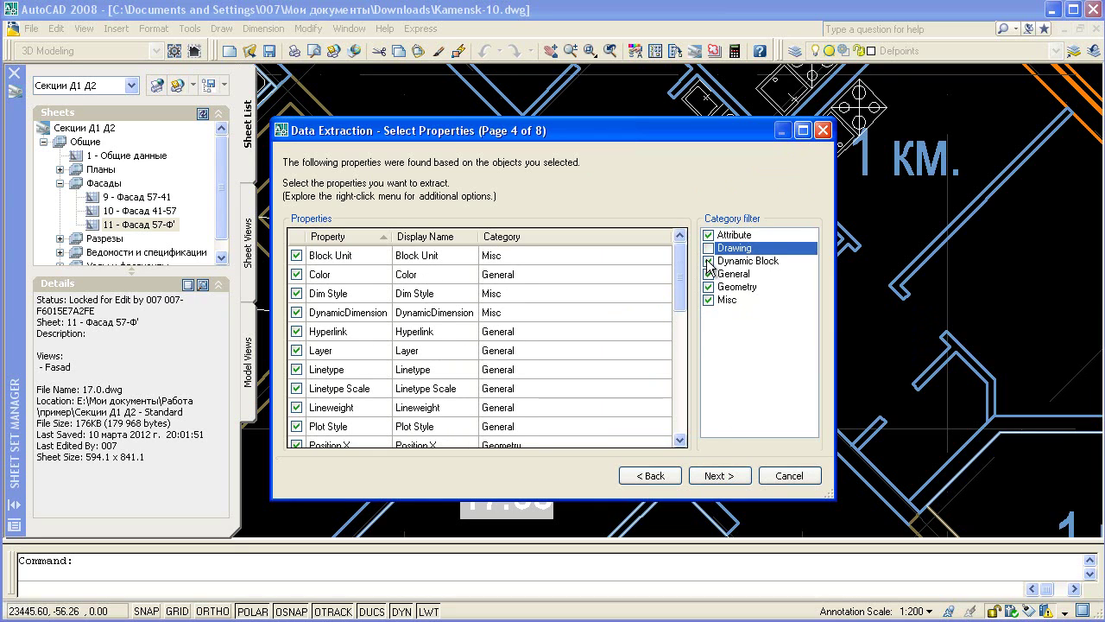
pyautogui.click(708, 261)
pyautogui.click(708, 274)
pyautogui.click(708, 286)
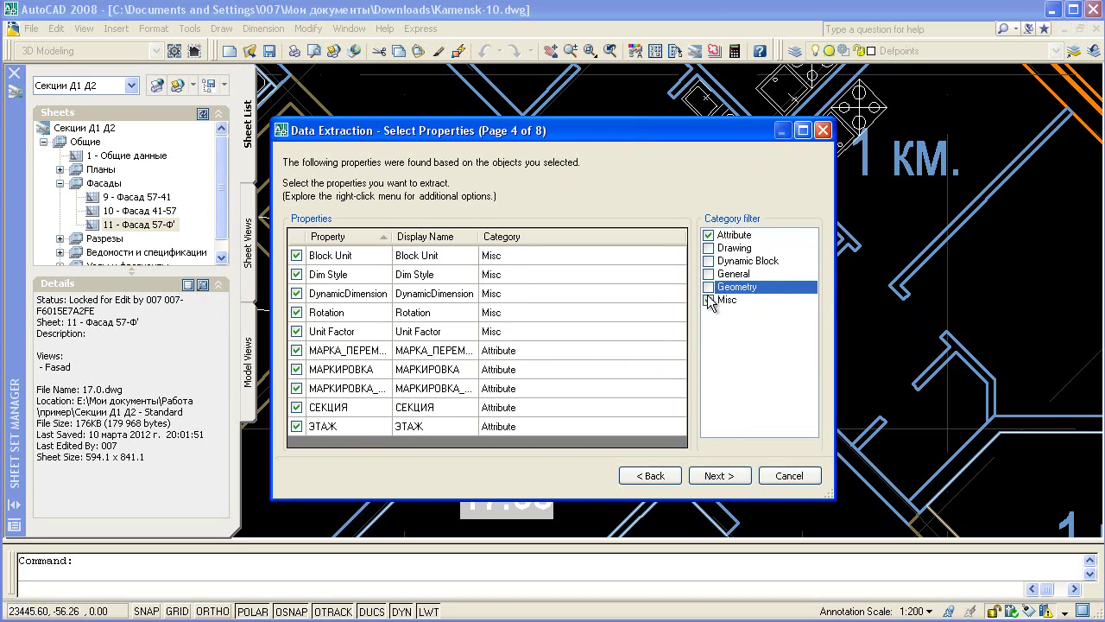
pyautogui.click(708, 300)
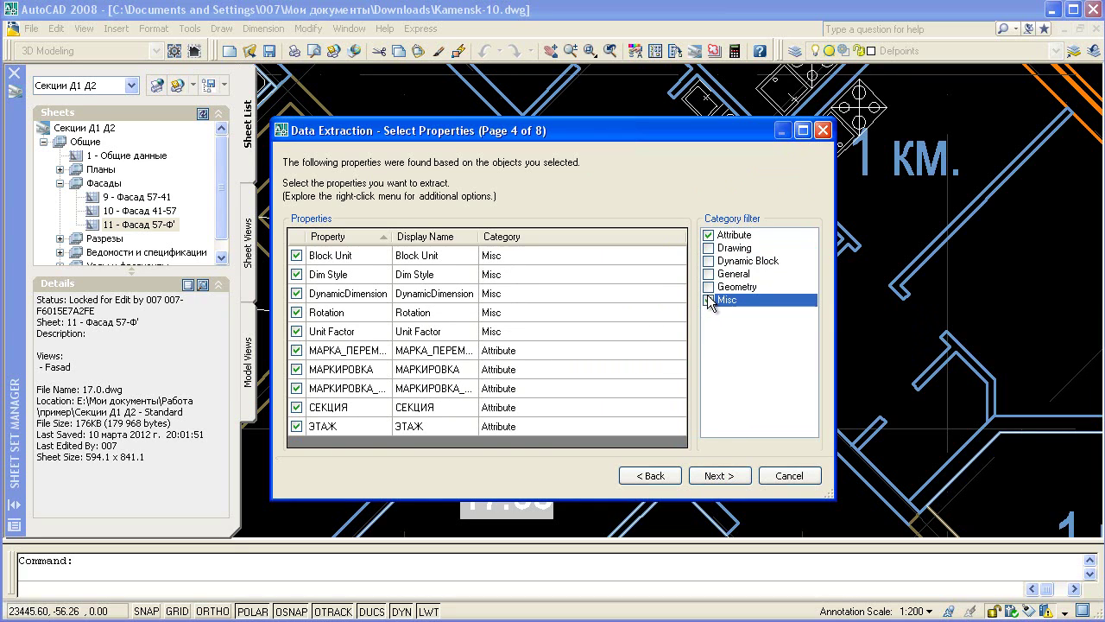
# Step: Sort the extracted rows by СЕКЦИЯ, then Count, and finally МАРКИРОВКА
pyautogui.click(738, 475)
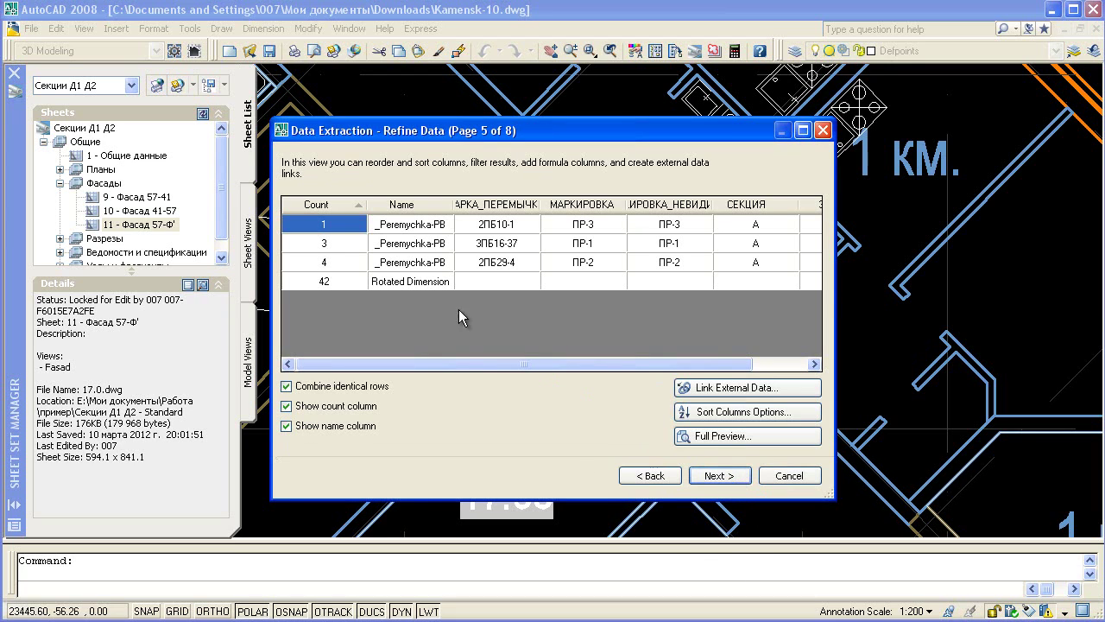
pyautogui.rightClick(775, 214)
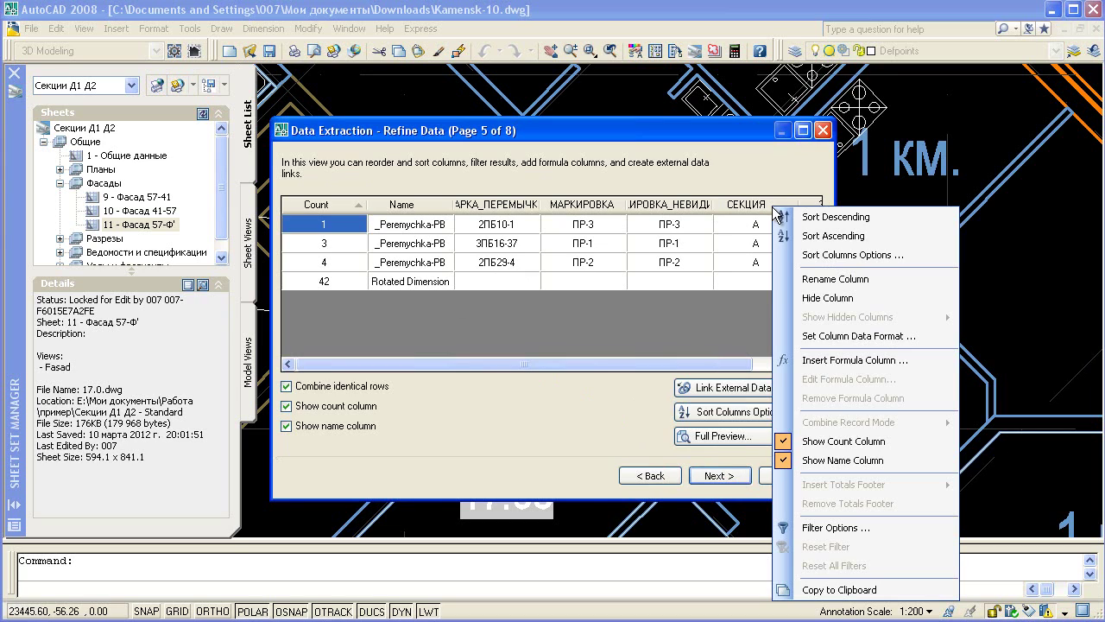
pyautogui.click(763, 212)
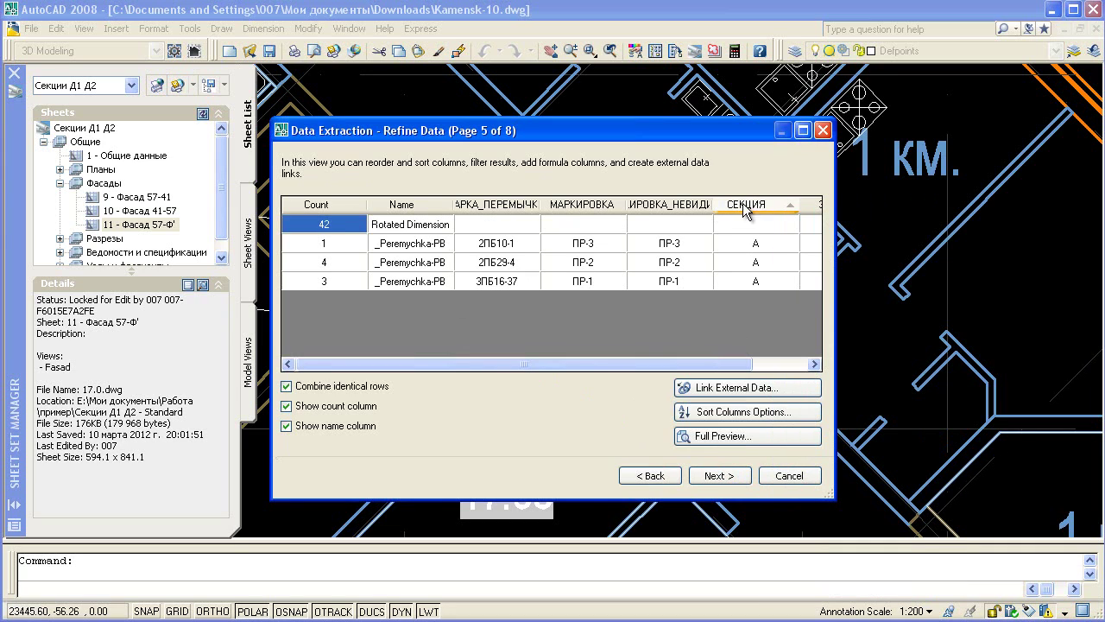
pyautogui.click(319, 204)
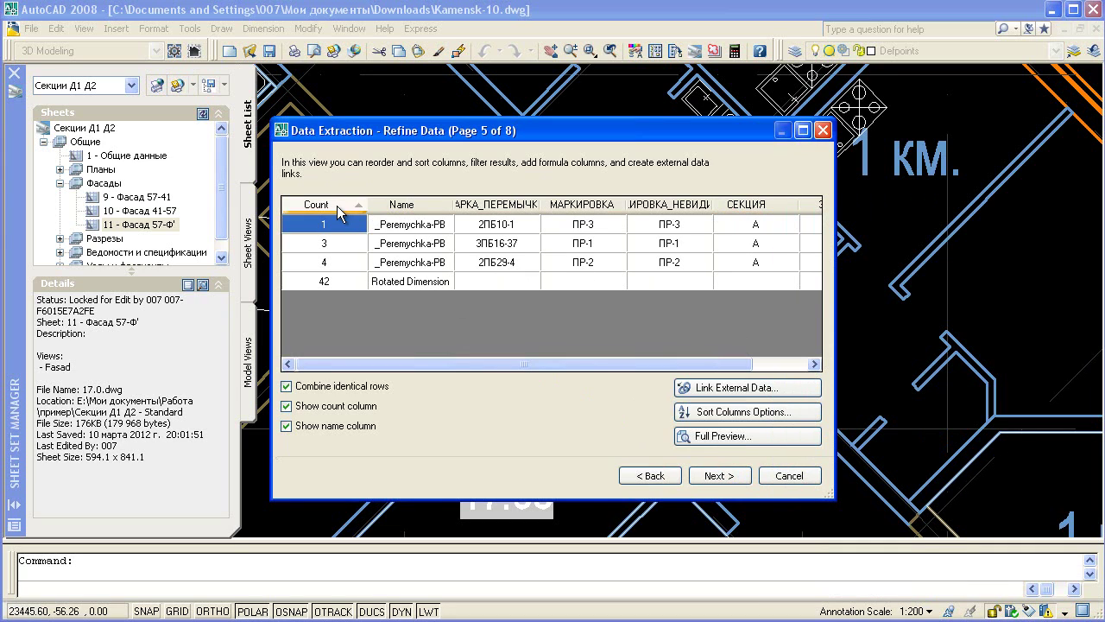
pyautogui.click(582, 207)
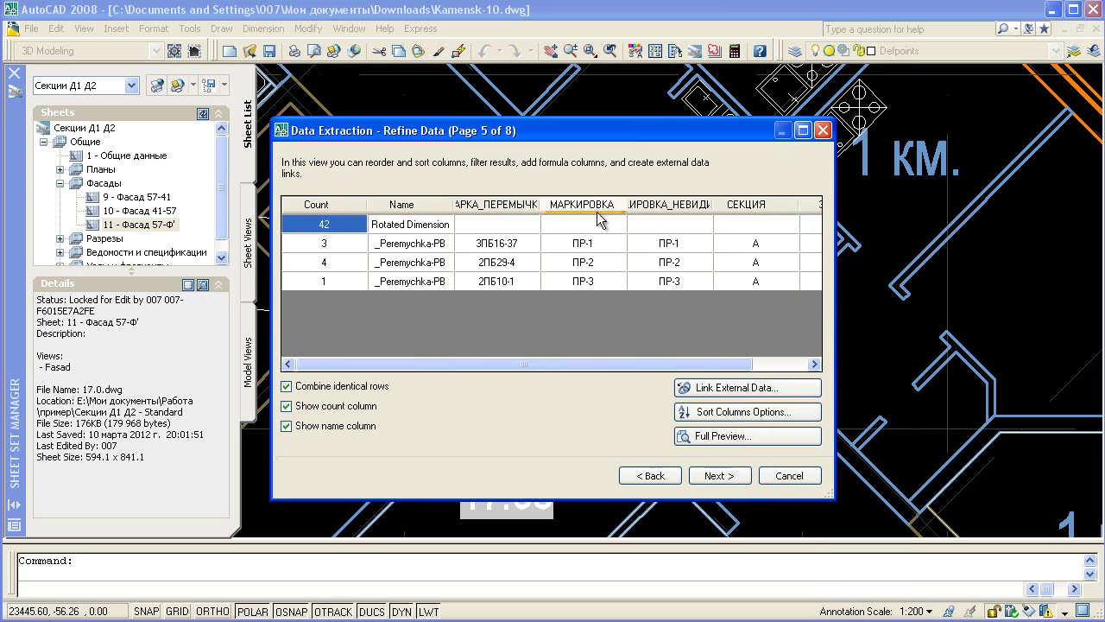
pyautogui.click(718, 477)
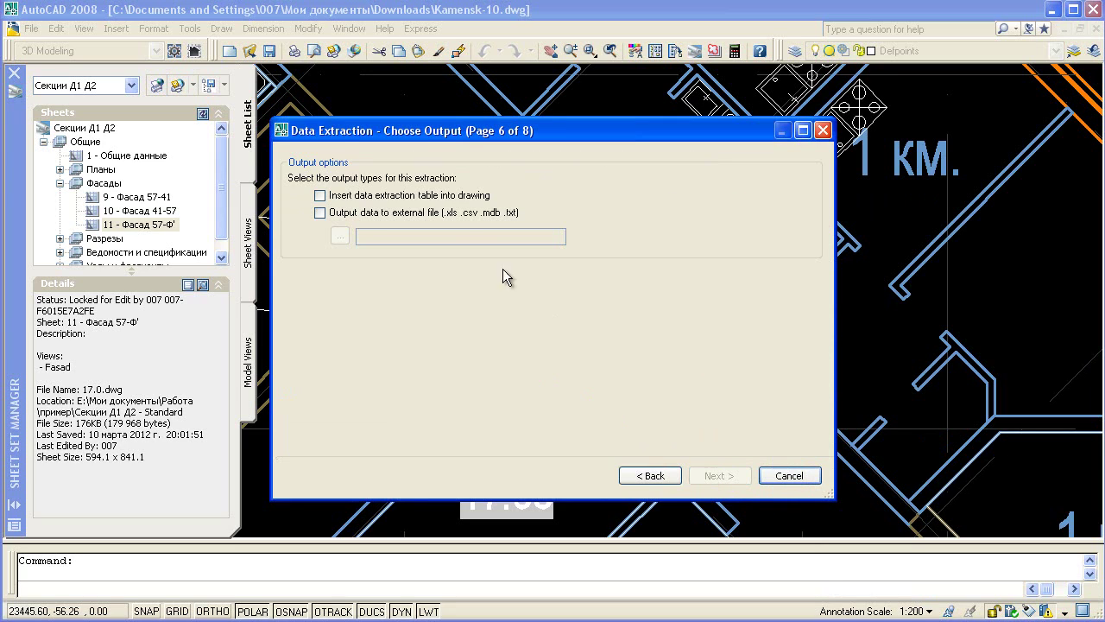
# Step: Insert the lintel extraction as a table placed to the right of the floor plan
pyautogui.click(426, 195)
pyautogui.click(717, 482)
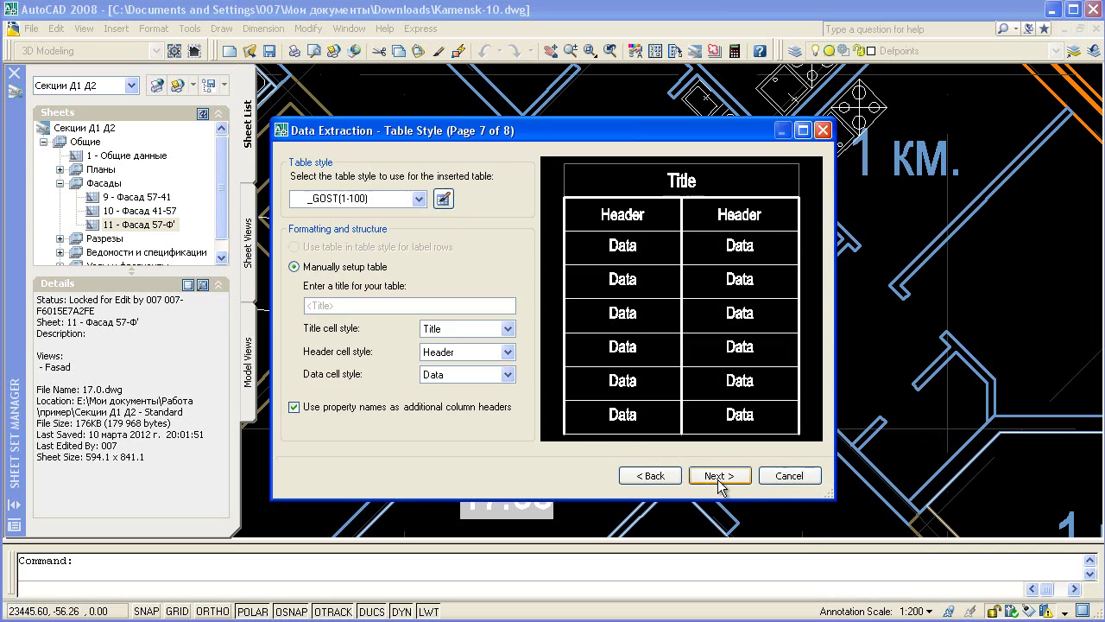
pyautogui.click(713, 476)
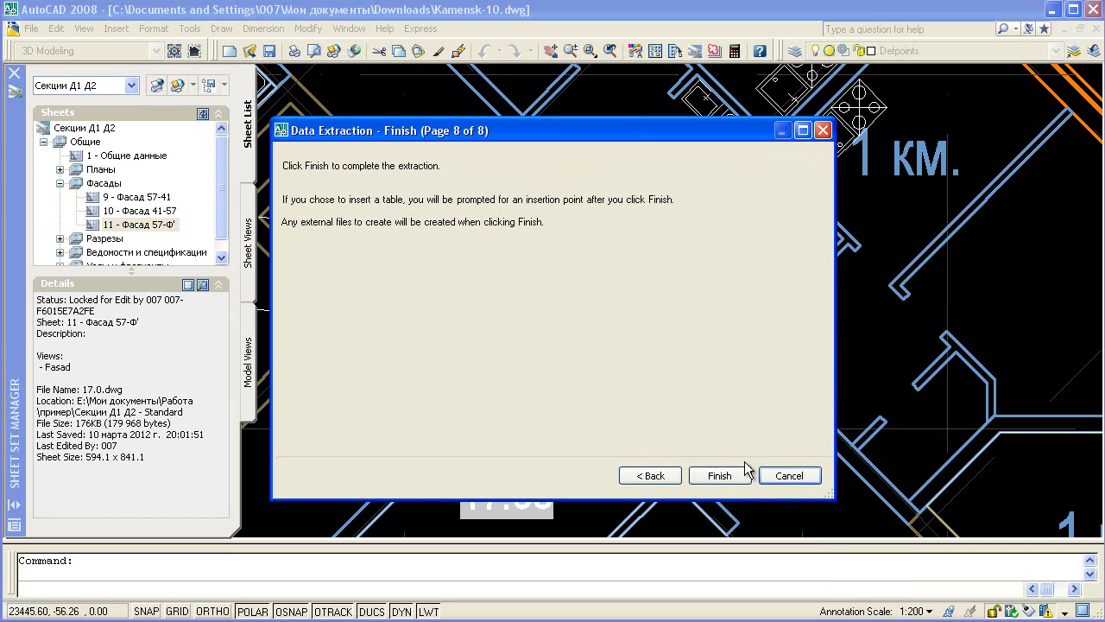
pyautogui.click(719, 475)
pyautogui.scroll(-2, 734, 452)
pyautogui.scroll(-2, 747, 389)
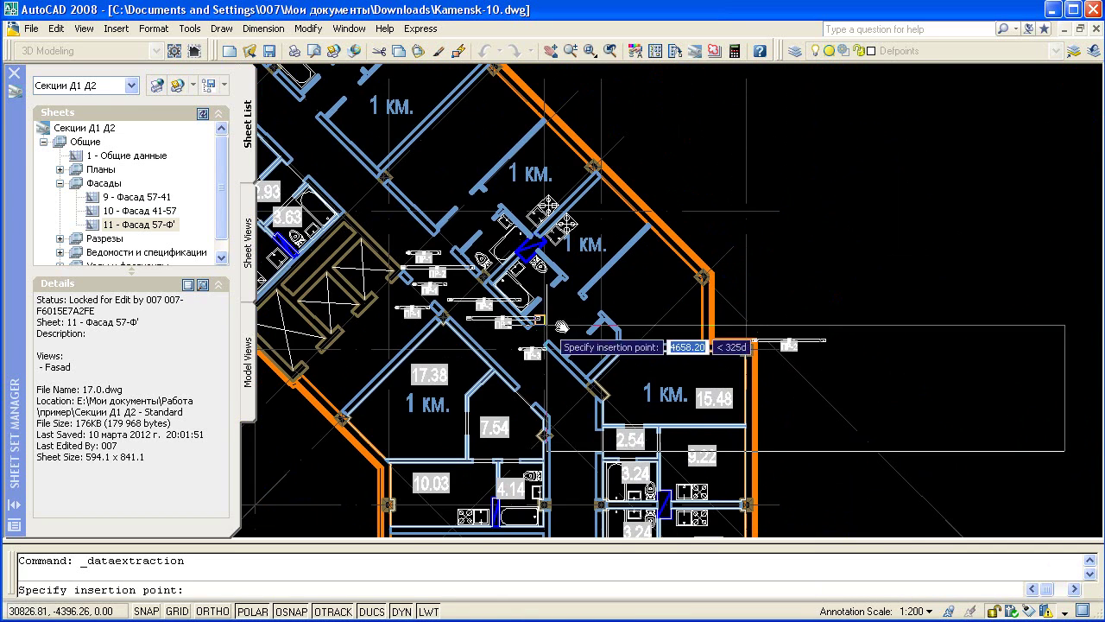
pyautogui.click(876, 328)
pyautogui.moveTo(876, 322); pyautogui.dragTo(740, 308, button='middle')
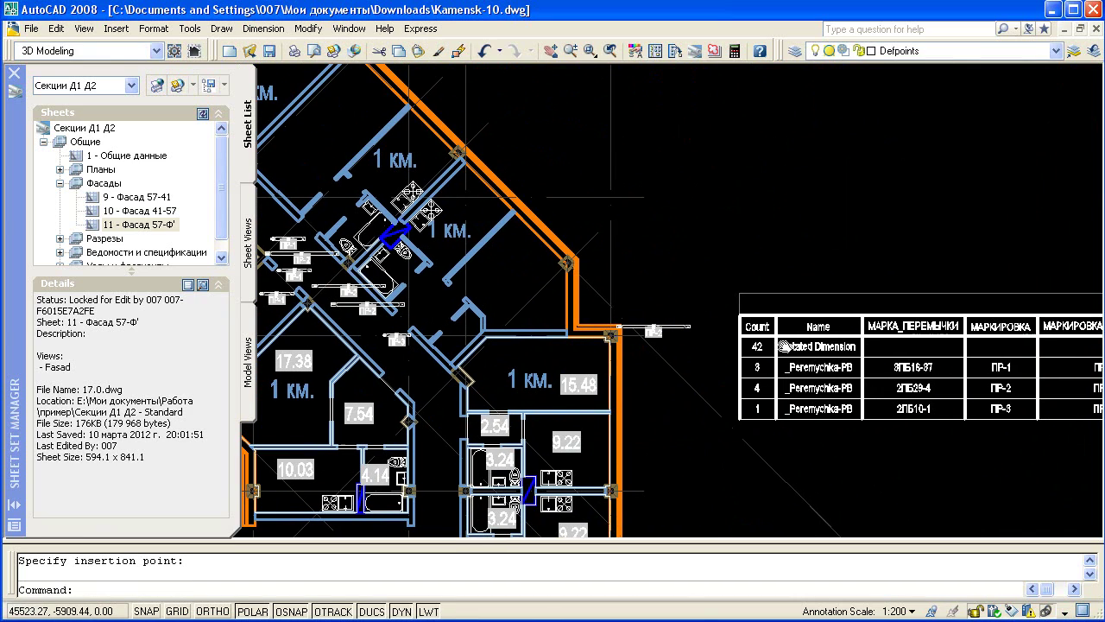
# Step: Copy the small ПР-3 lintel block to a new spot below the plan
pyautogui.rightClick(407, 339)
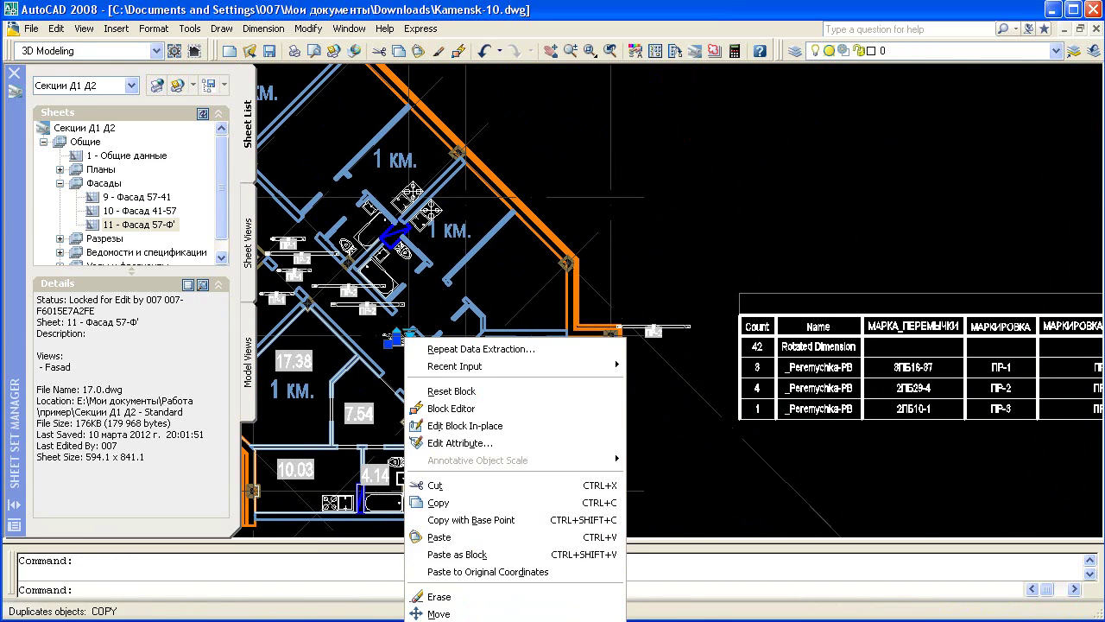
pyautogui.click(466, 621)
pyautogui.click(399, 350)
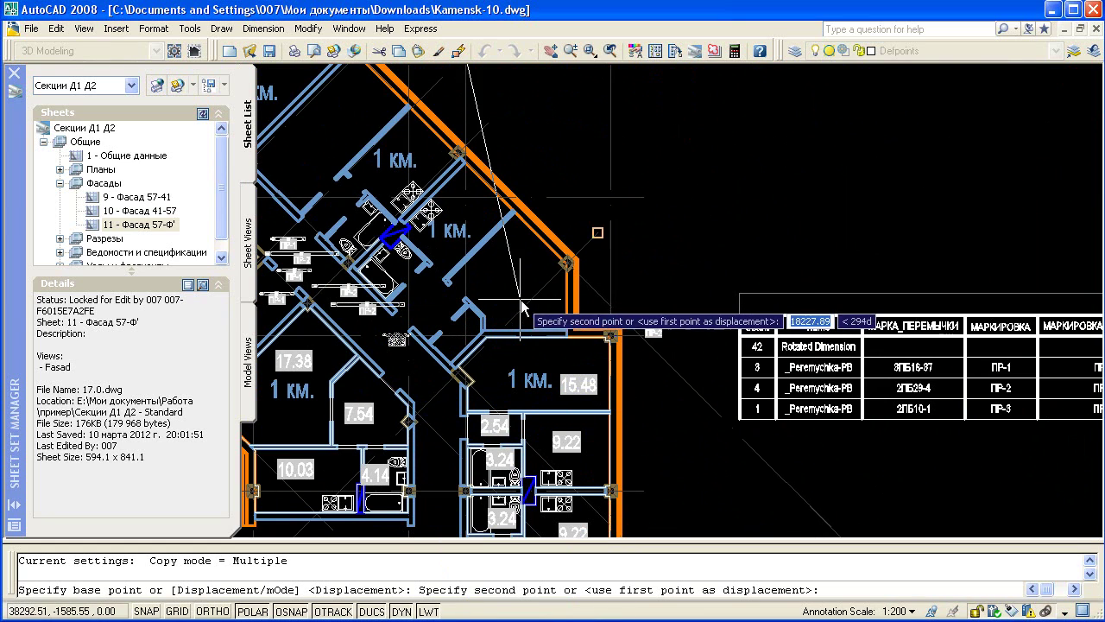
pyautogui.press('Escape')
pyautogui.click(396, 339)
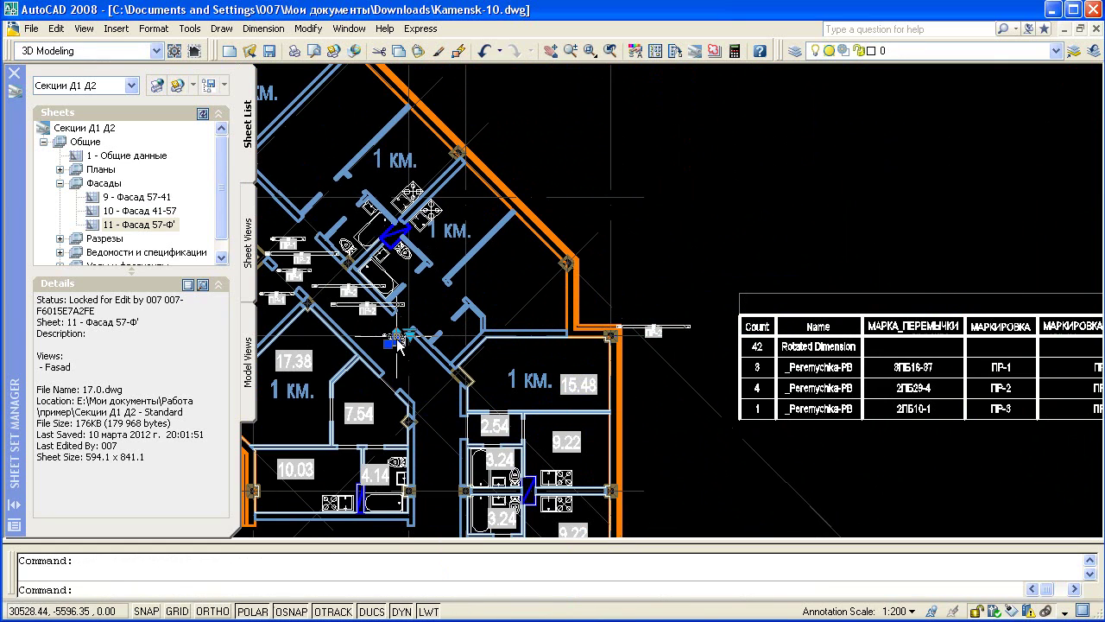
pyautogui.rightClick(399, 349)
pyautogui.click(449, 353)
pyautogui.scroll(3, 379, 384)
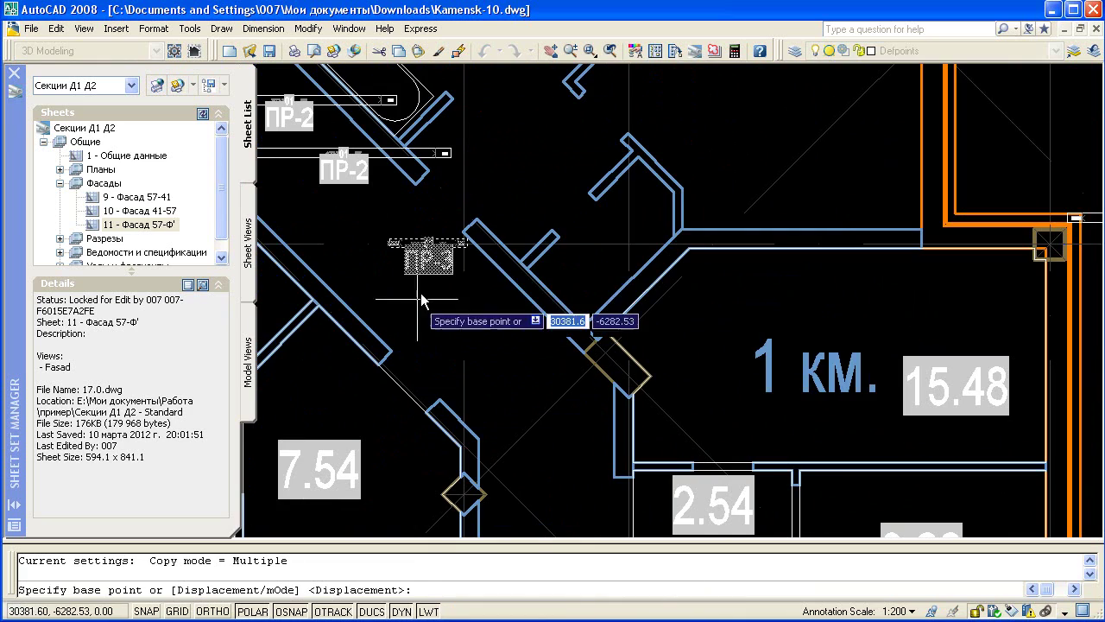
pyautogui.click(429, 269)
pyautogui.scroll(-3, 505, 321)
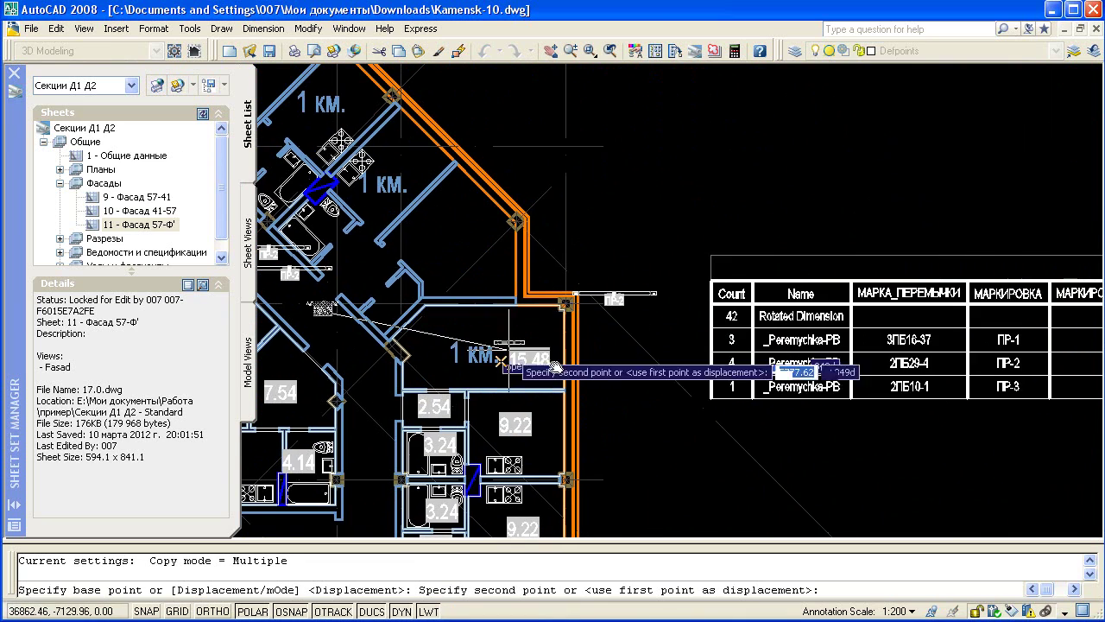
pyautogui.scroll(5, 646, 469)
pyautogui.click(650, 468)
pyautogui.press('Escape')
# Step: Remove the number from the copy's hidden МАРКИРОВКА_НЕВИДИМАЯ attribute value
pyautogui.doubleClick(649, 468)
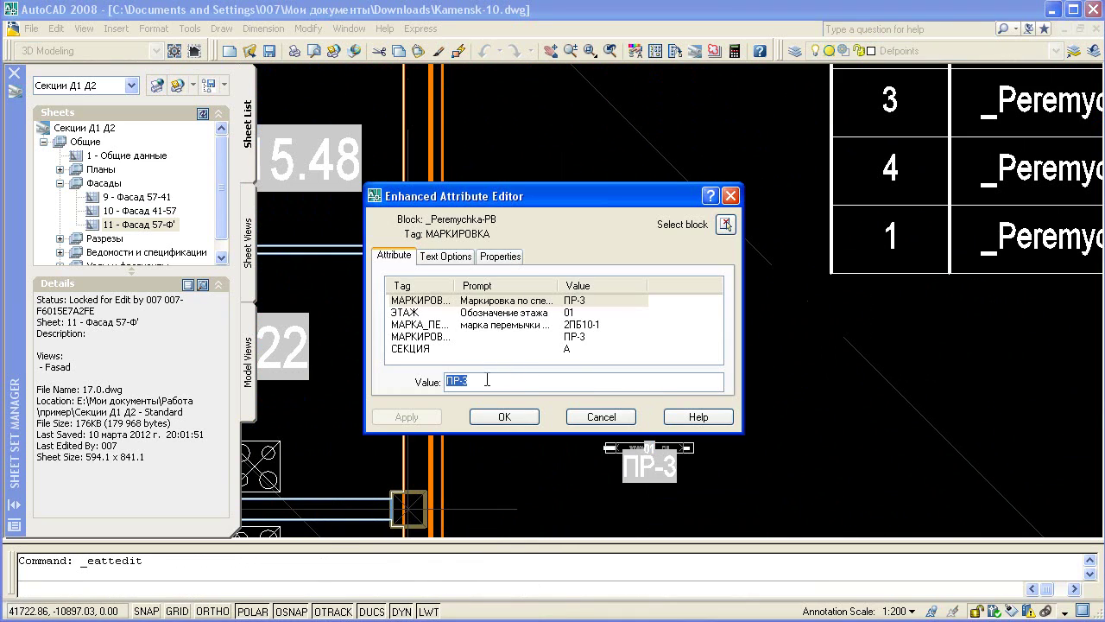
pyautogui.click(525, 325)
pyautogui.click(522, 336)
pyautogui.click(498, 381)
pyautogui.press('BackSpace')
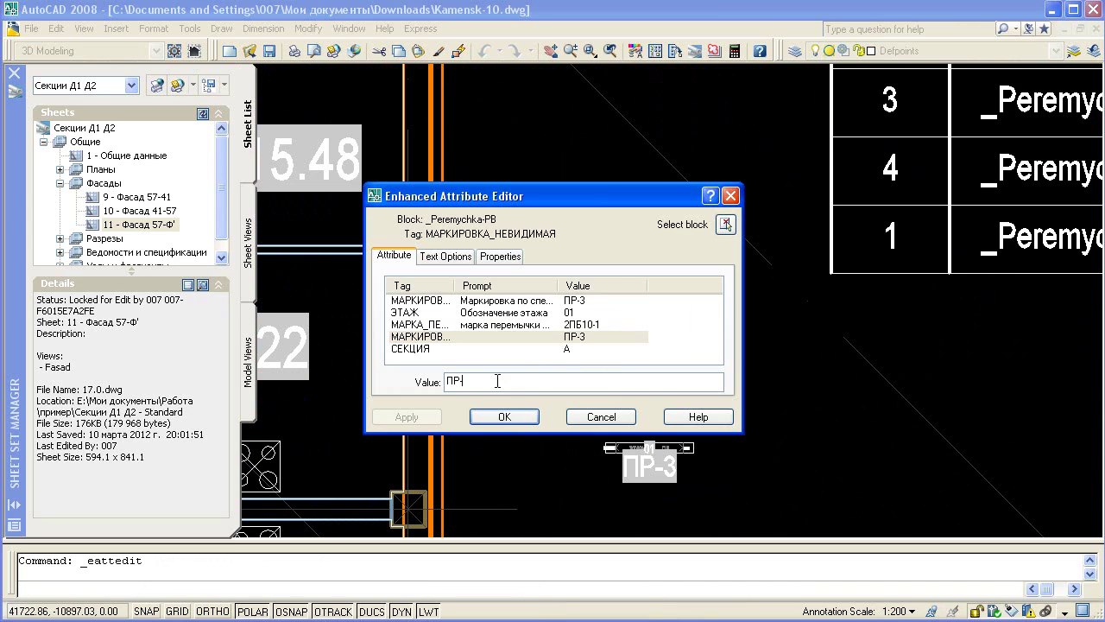
pyautogui.write('4')
pyautogui.click(504, 417)
# Step: Check the copied block's lintel type choices and pan back to the extraction table
pyautogui.click(649, 466)
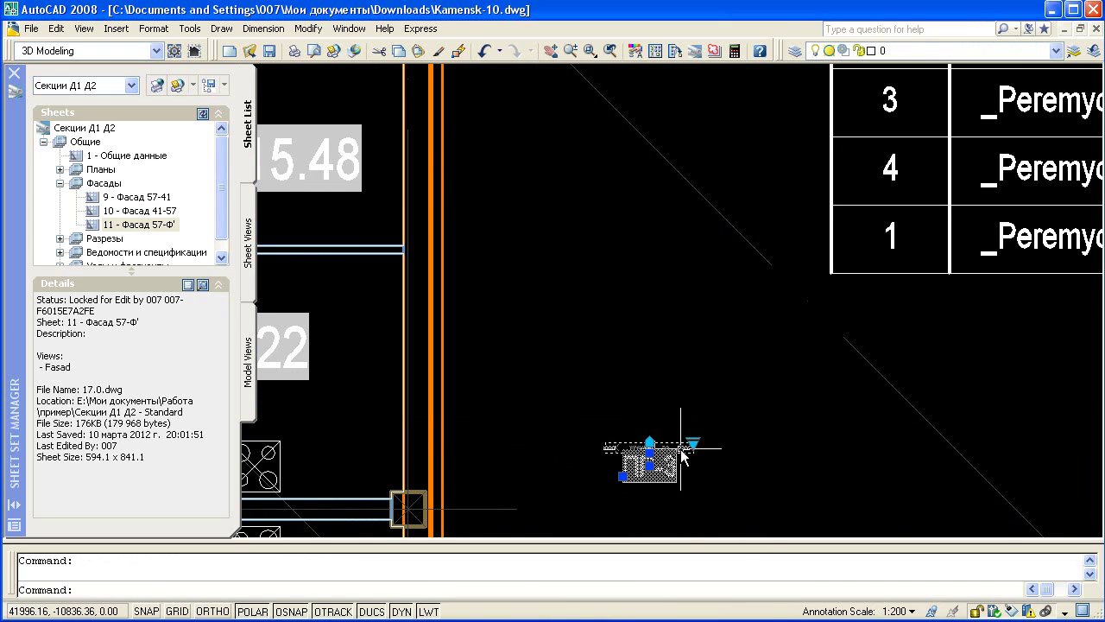
pyautogui.click(688, 442)
pyautogui.click(728, 355)
pyautogui.press('Escape')
pyautogui.scroll(-2, 809, 444)
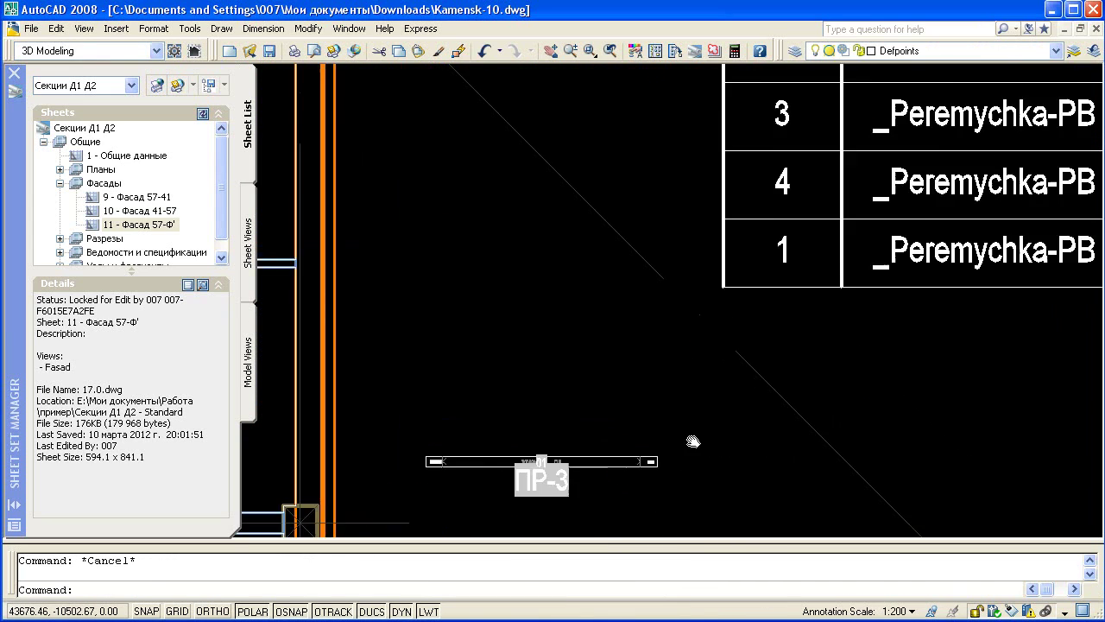
pyautogui.moveTo(969, 298); pyautogui.dragTo(771, 373, button='middle')
# Step: Refresh the extraction table with Update Data Links and bring the whole table into view
pyautogui.click(771, 373)
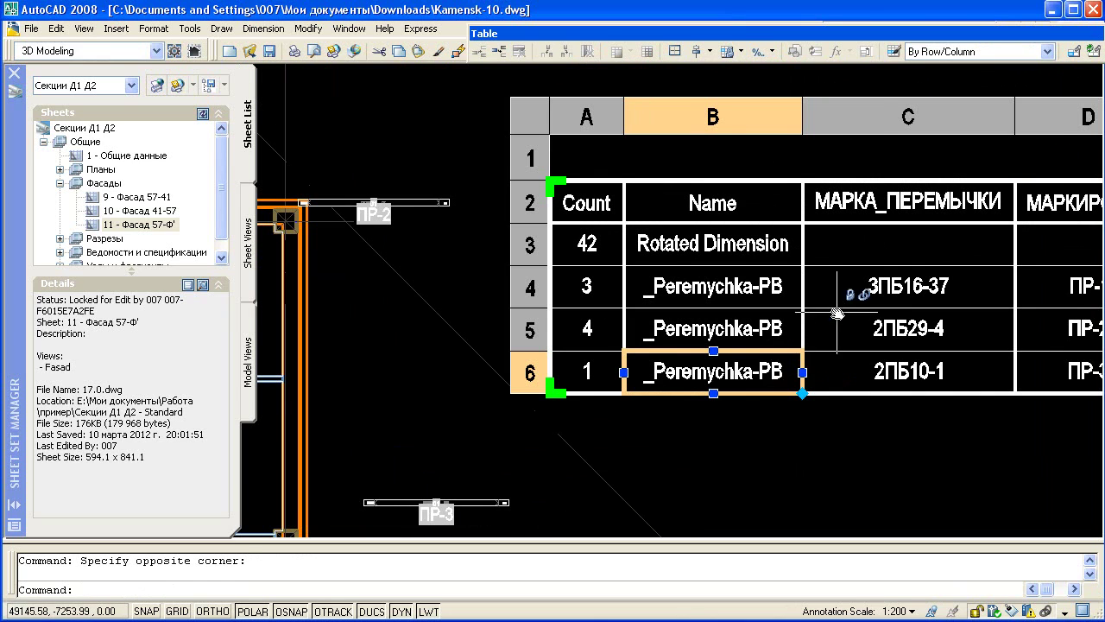
pyautogui.moveTo(851, 303); pyautogui.dragTo(742, 311, button='middle')
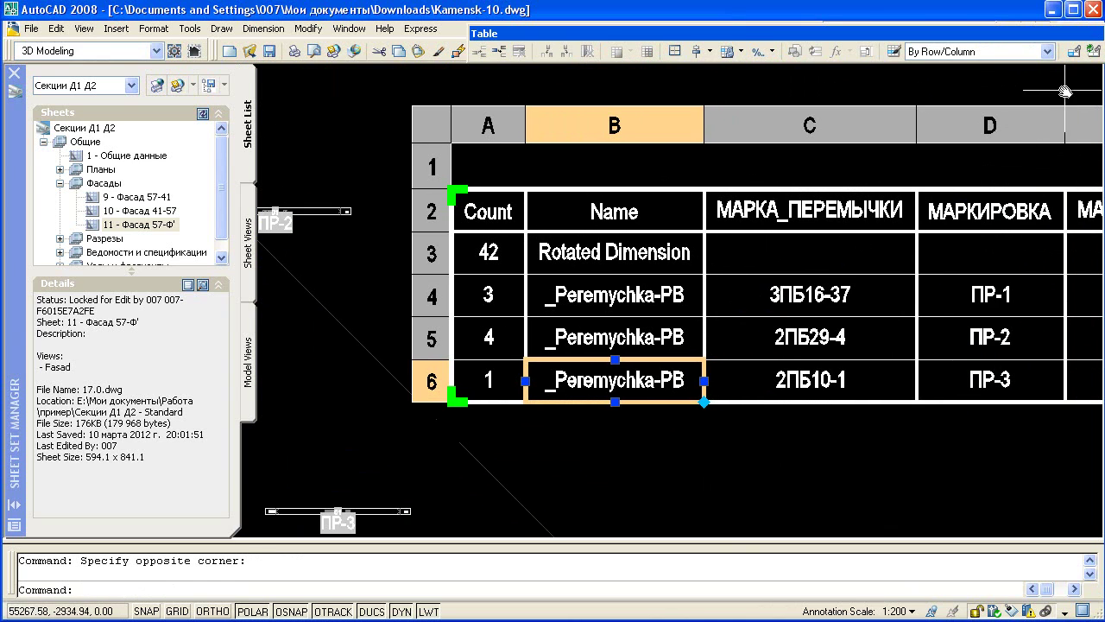
pyautogui.click(1094, 52)
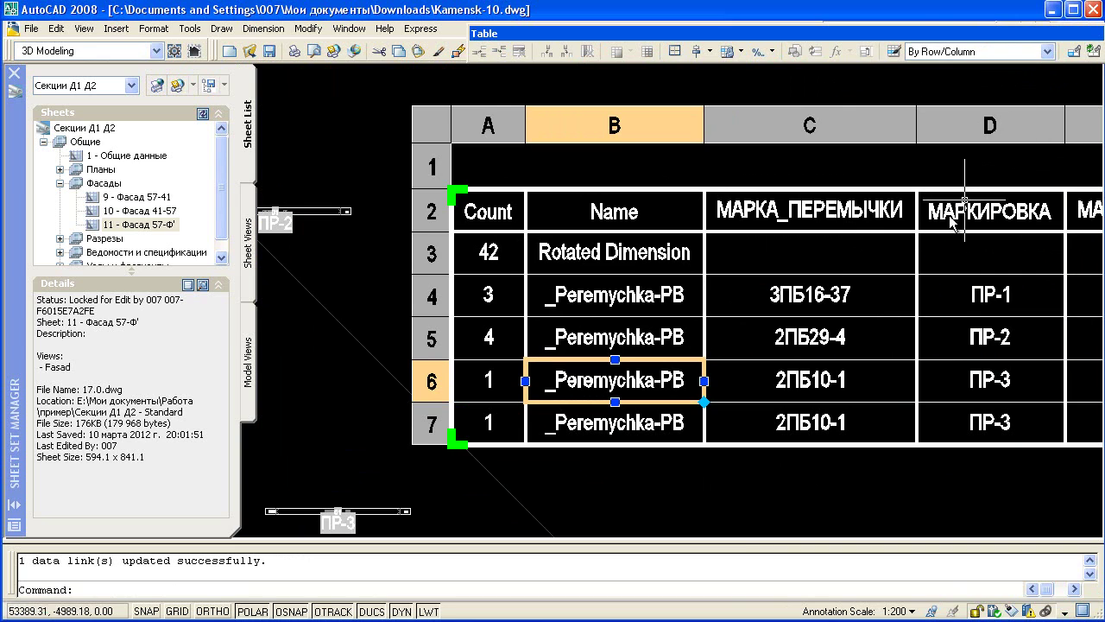
pyautogui.moveTo(852, 400); pyautogui.dragTo(729, 402, button='middle')
pyautogui.press('Escape')
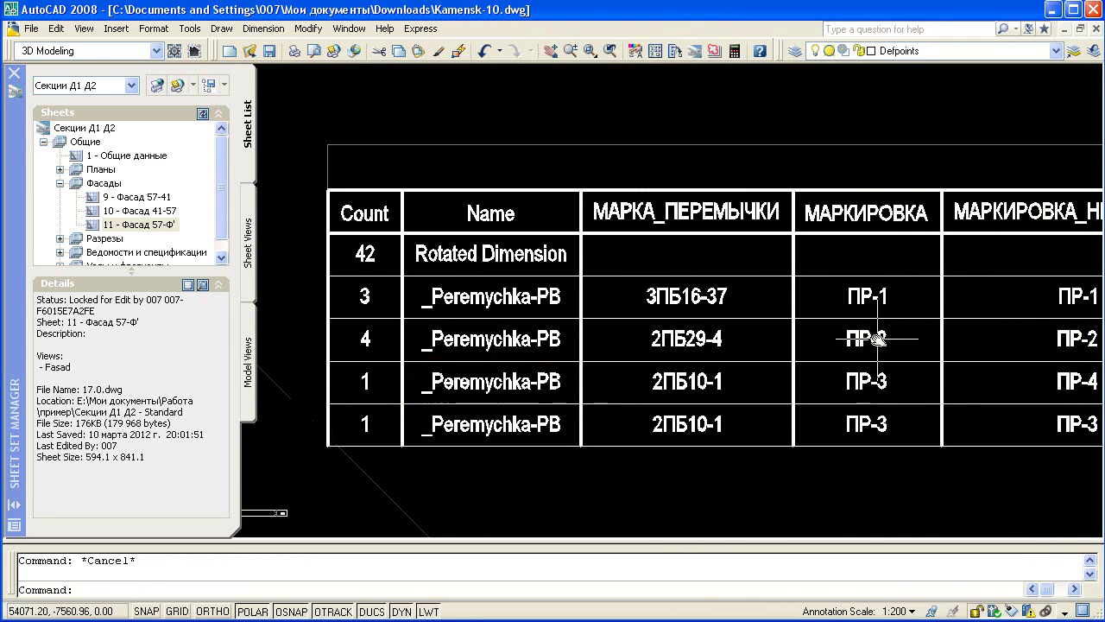
pyautogui.scroll(-2, 890, 380)
pyautogui.moveTo(895, 395); pyautogui.dragTo(772, 366, button='middle')
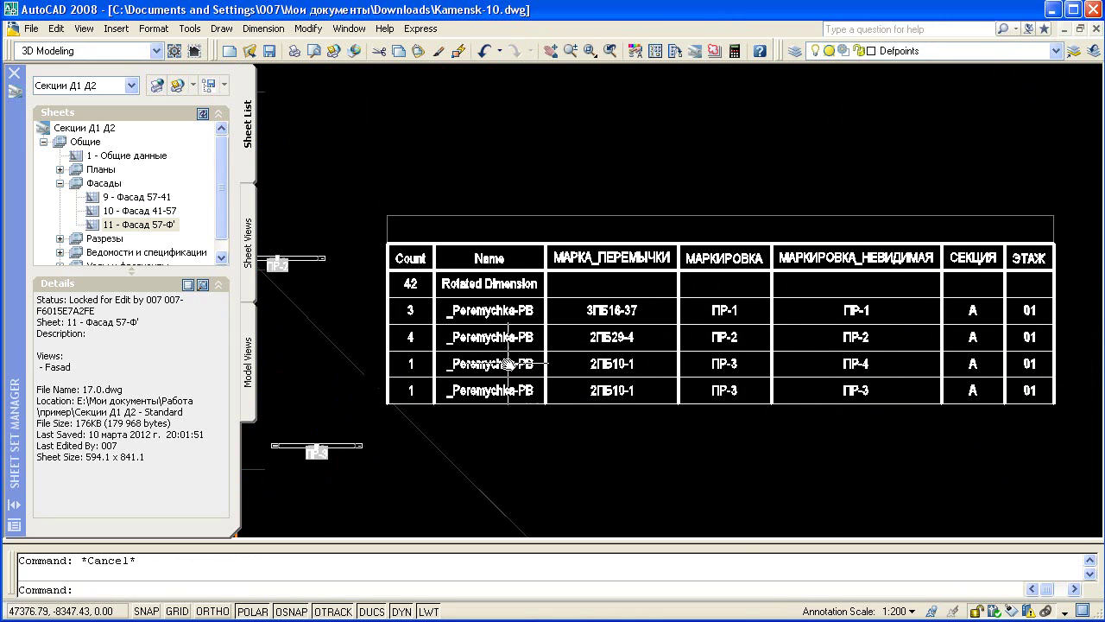
# Step: Copy the ПР-3 lintel block to a new spot just below the original
pyautogui.click(341, 438)
pyautogui.click(266, 498)
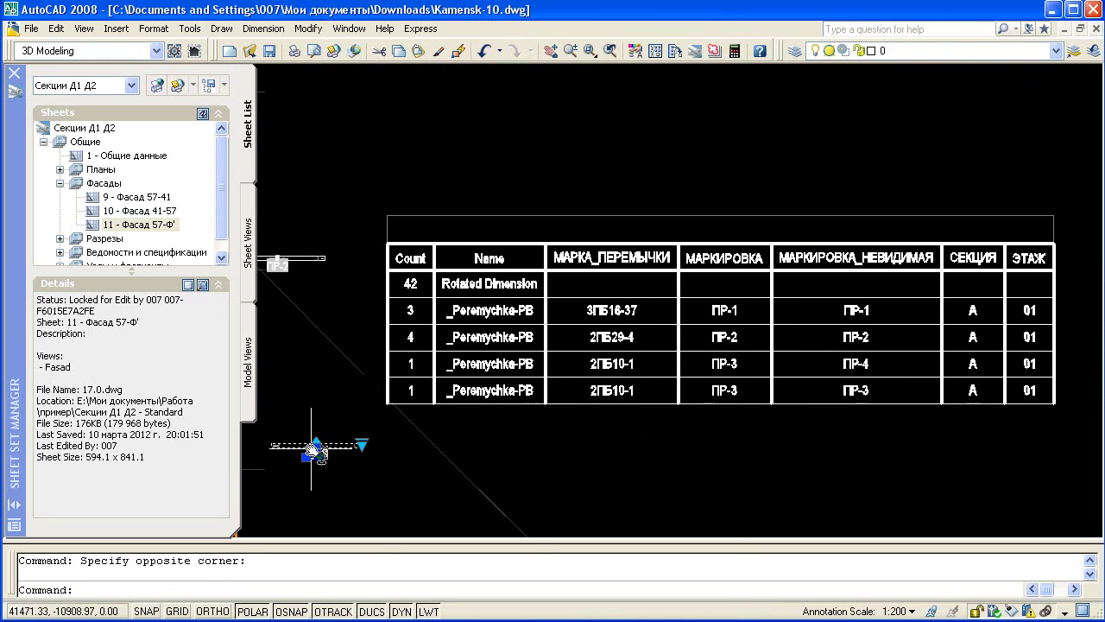
pyautogui.rightClick(312, 450)
pyautogui.click(362, 617)
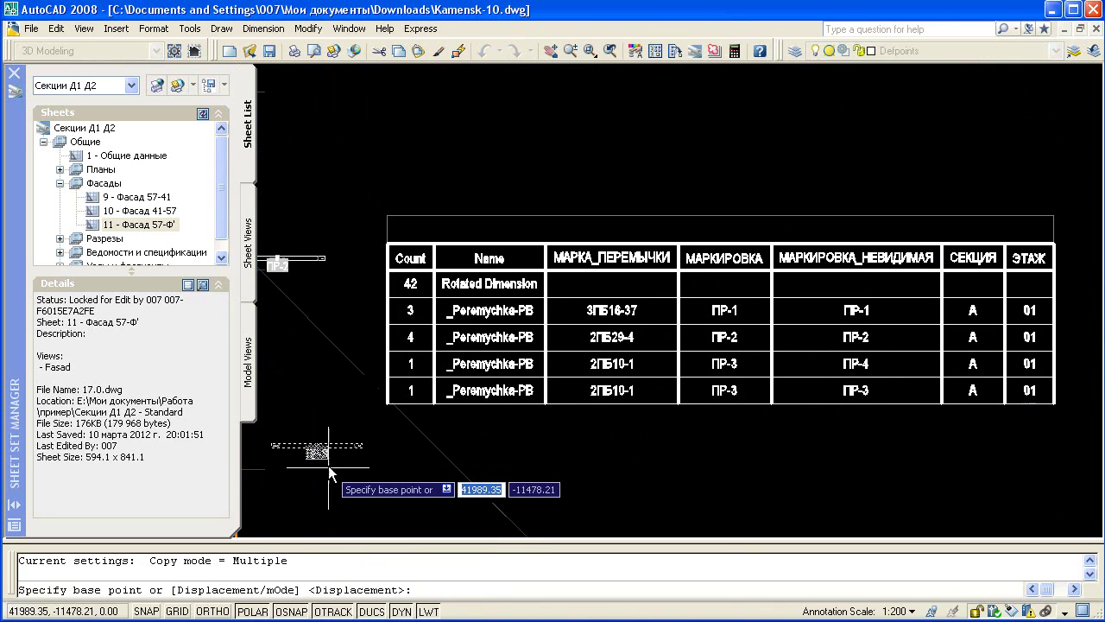
pyautogui.click(362, 446)
pyautogui.click(346, 473)
pyautogui.press('Escape')
# Step: Update the table's data link again so its counts reflect the new copies
pyautogui.click(781, 391)
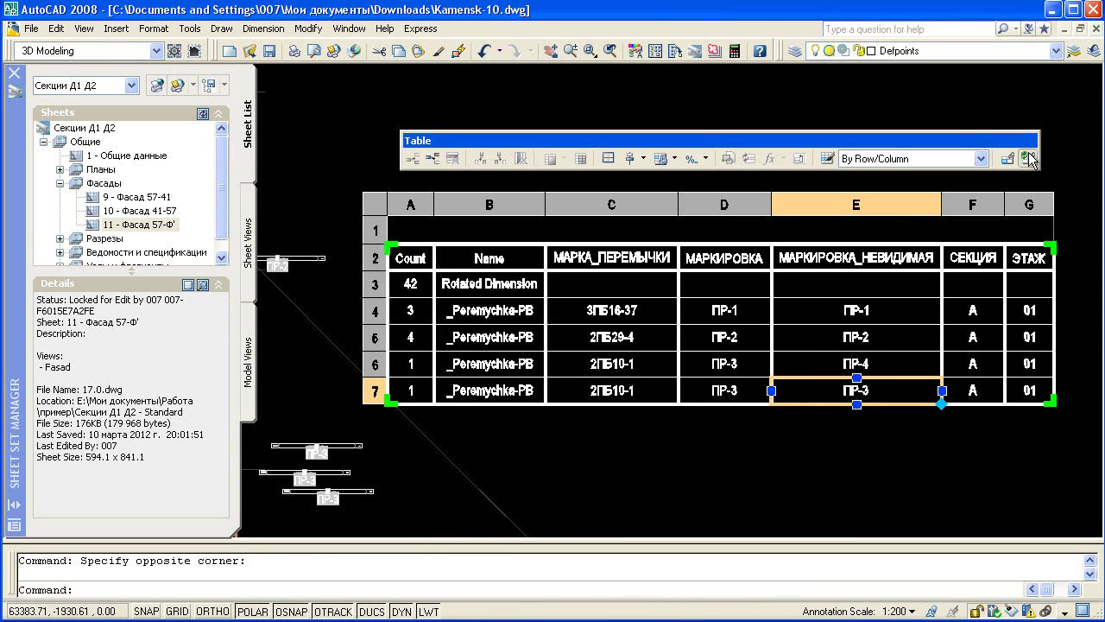
pyautogui.click(1028, 158)
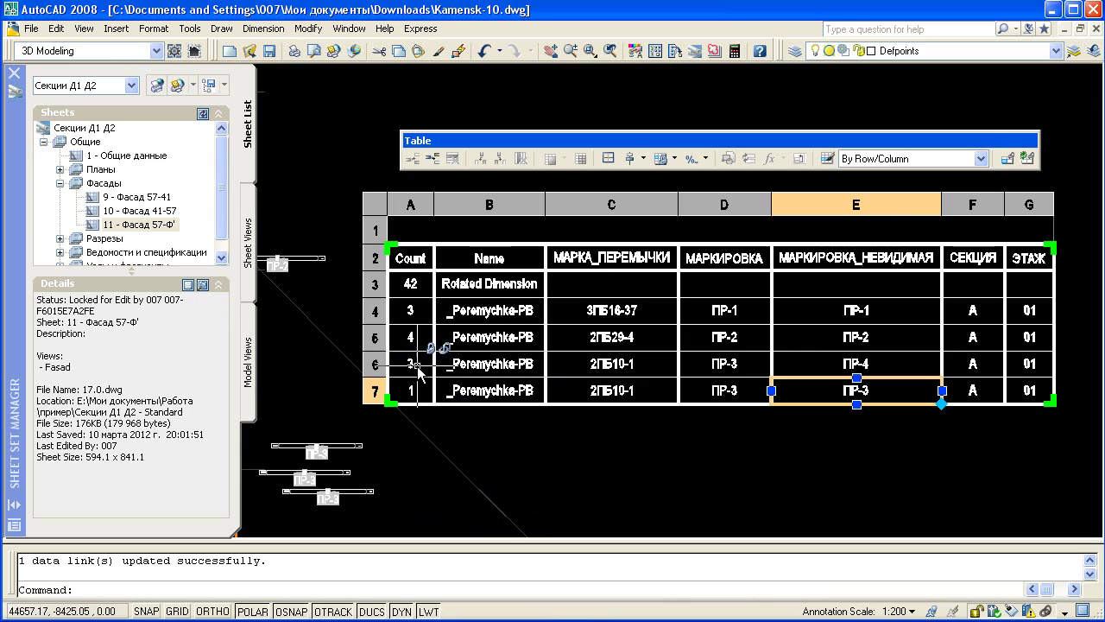
pyautogui.press('Escape')
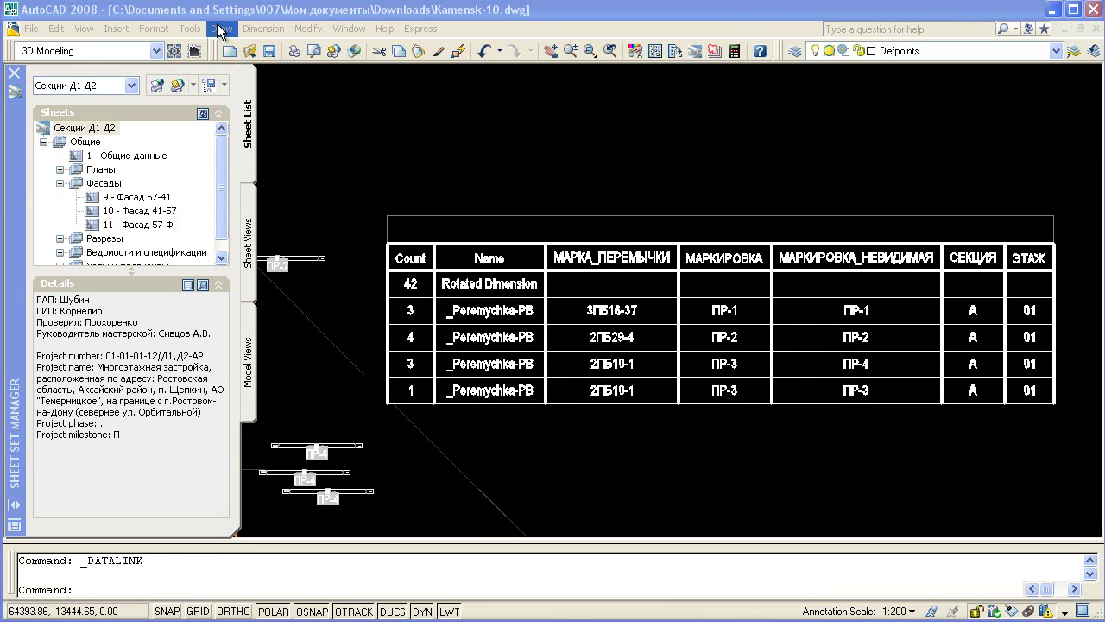
# Step: Create a new Excel data link named 'книга 1' in the Data Link Manager
pyautogui.click(220, 31)
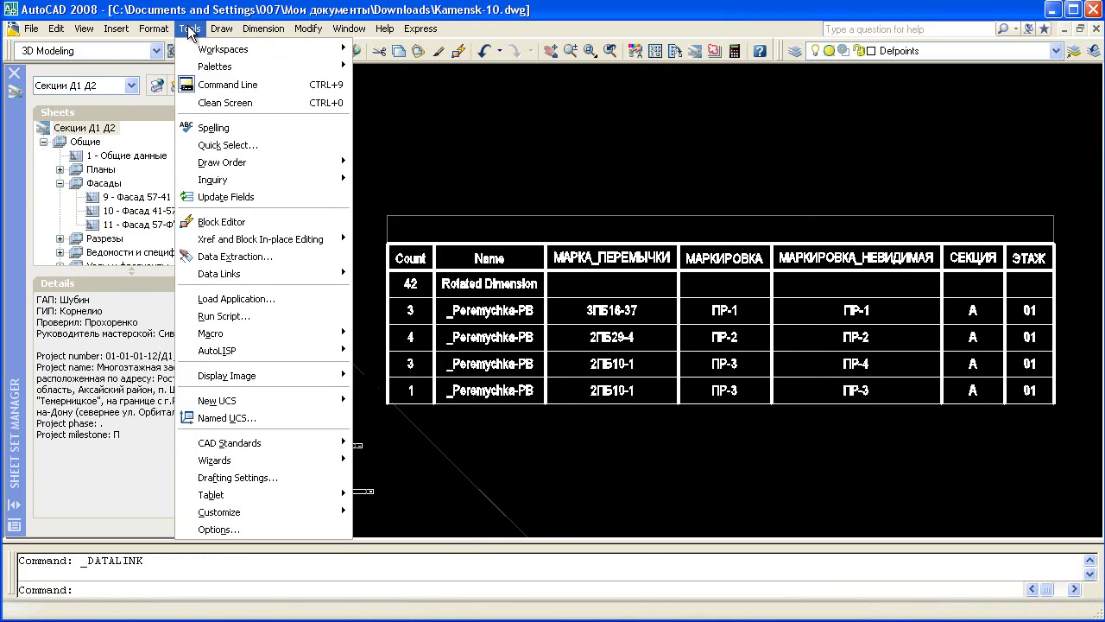
pyautogui.moveTo(259, 273)
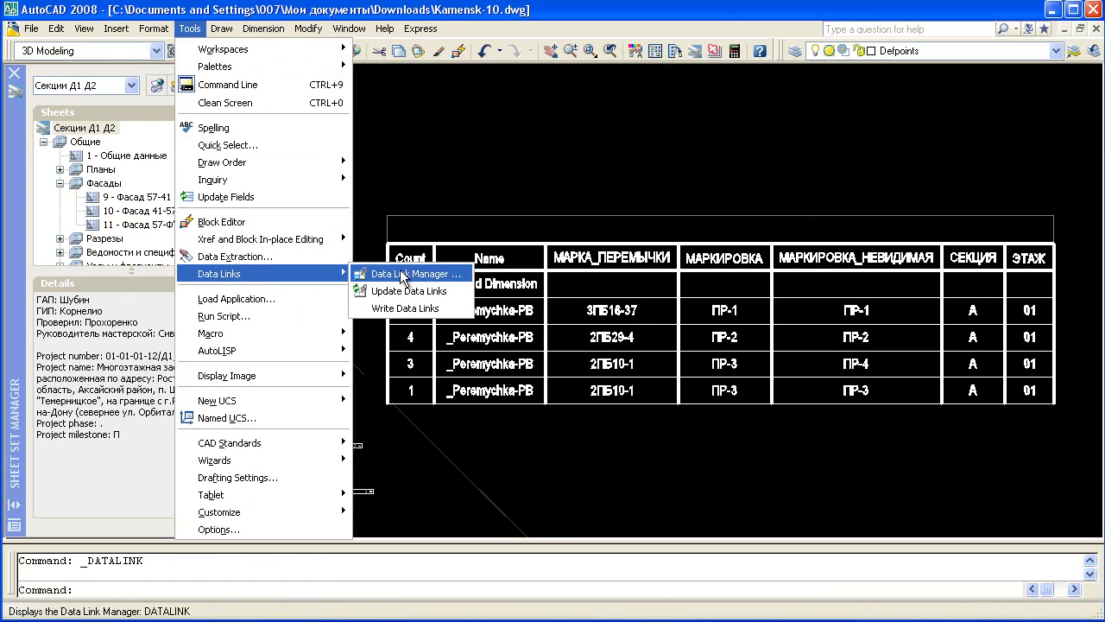
pyautogui.click(421, 274)
pyautogui.click(505, 206)
pyautogui.write('книга 1')
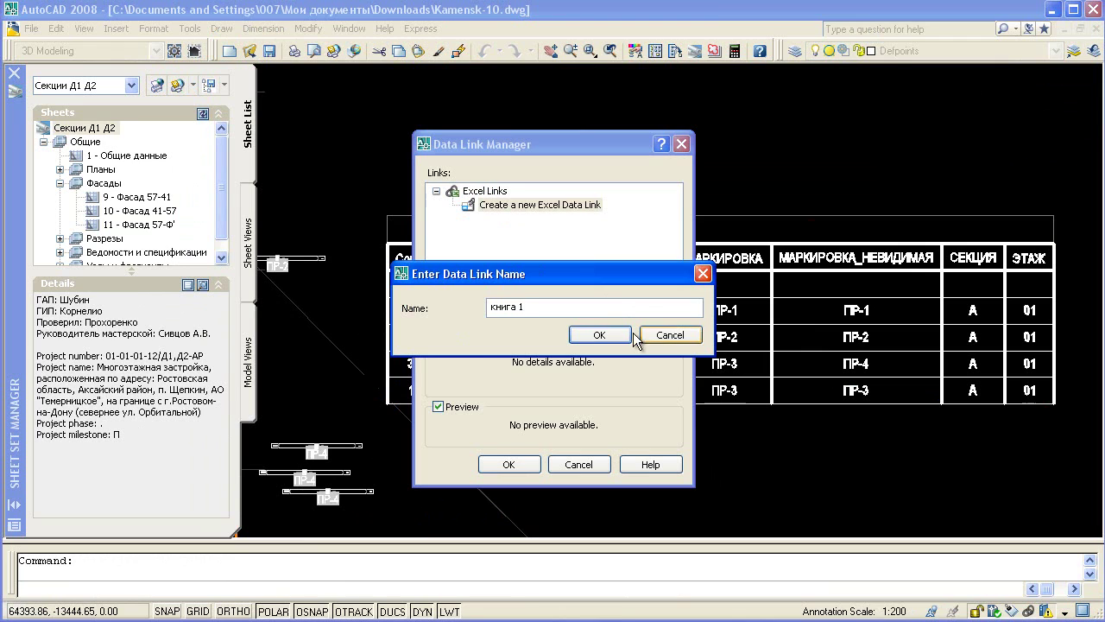
pyautogui.click(616, 334)
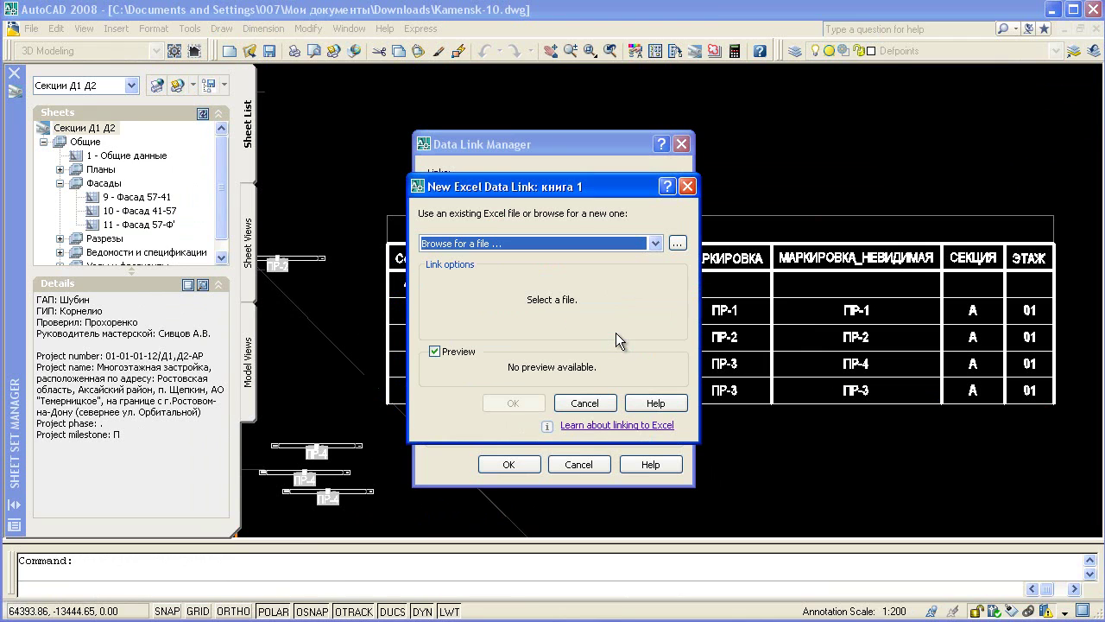
# Step: Choose the Книга1 workbook from the Desktop as the link's Excel file
pyautogui.click(676, 244)
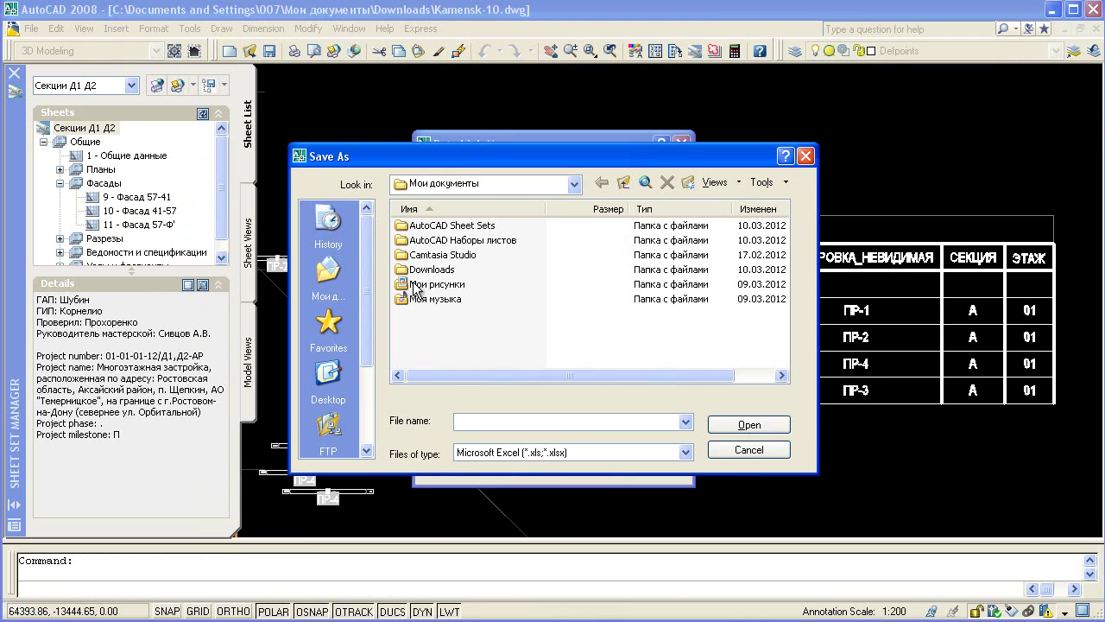
pyautogui.click(328, 376)
pyautogui.doubleClick(416, 313)
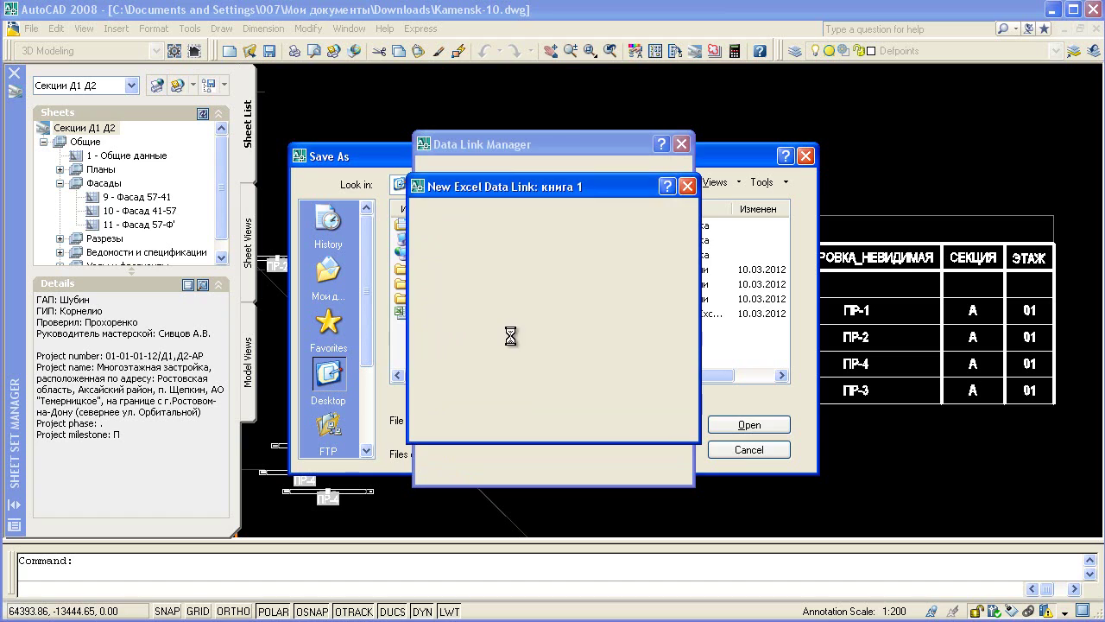
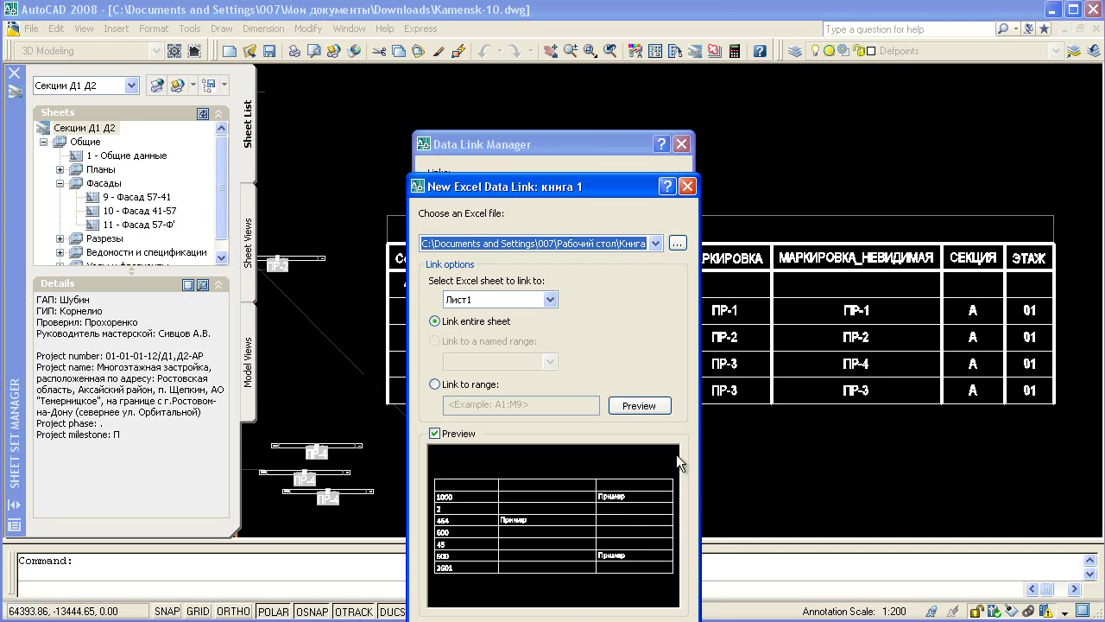
# Step: Confirm the книга 1 data link and close the Data Link and Sheet Set managers
pyautogui.press('Return')
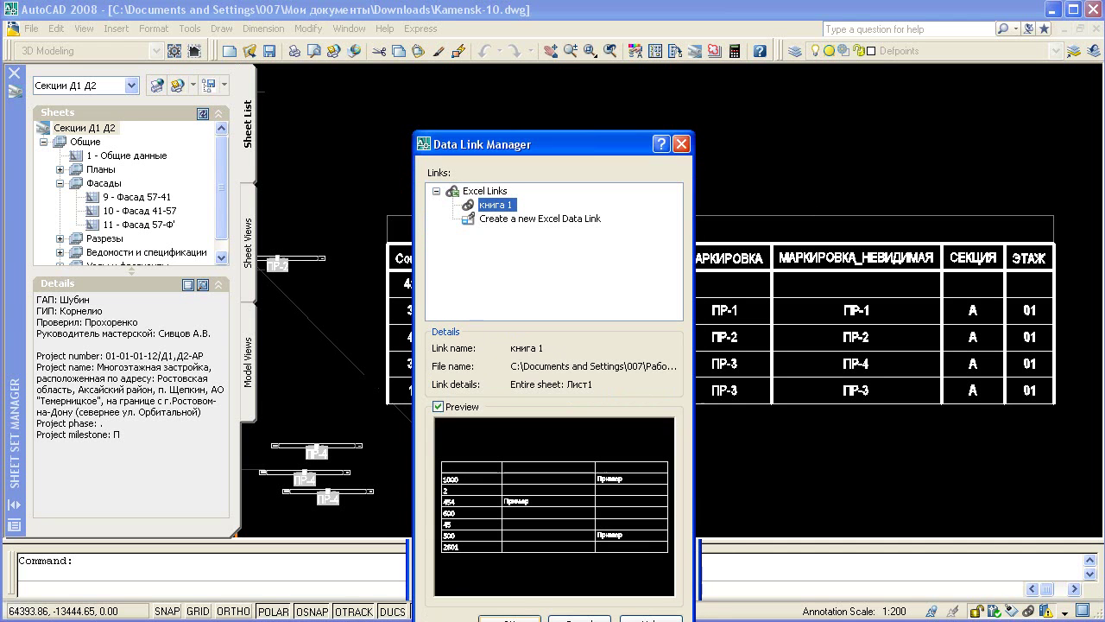
pyautogui.click(509, 618)
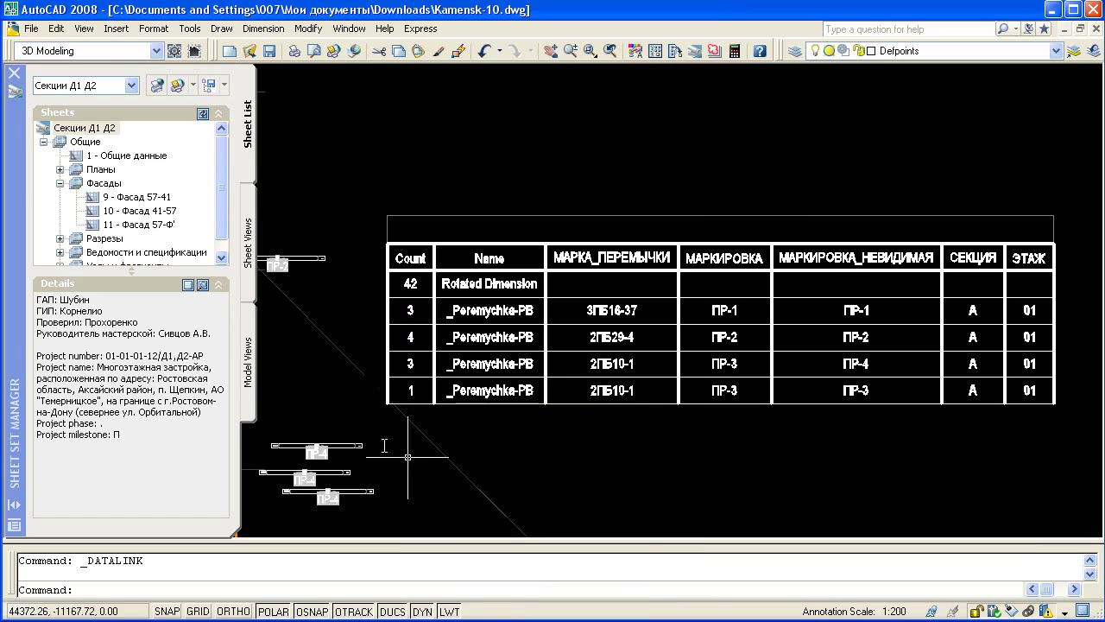
pyautogui.click(14, 74)
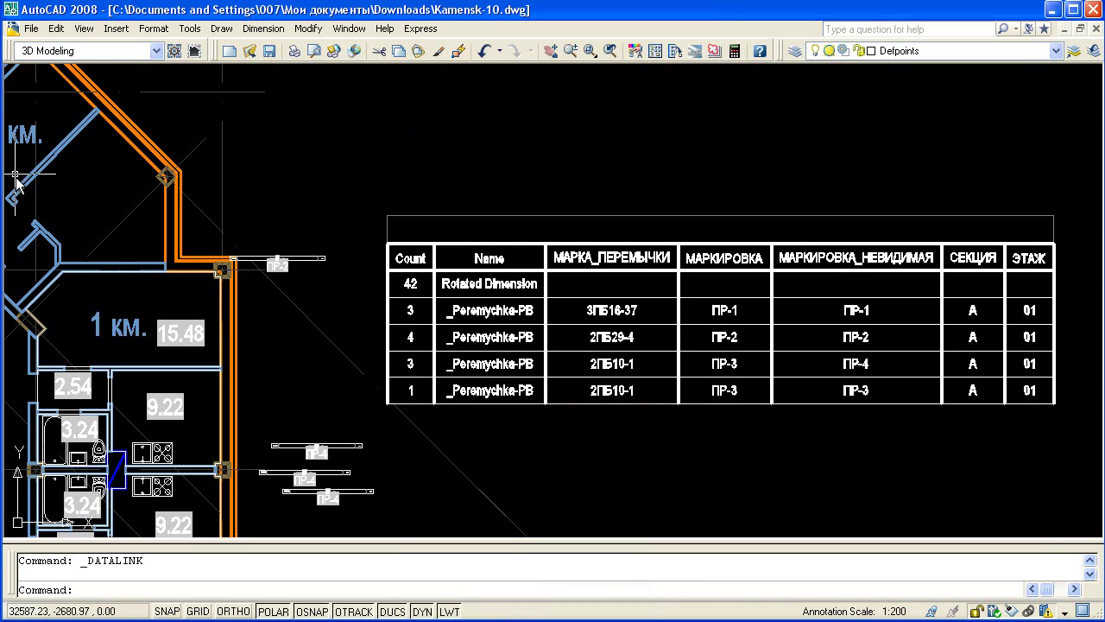
# Step: Start a new table sourced from the книга 1 data link
pyautogui.click(222, 30)
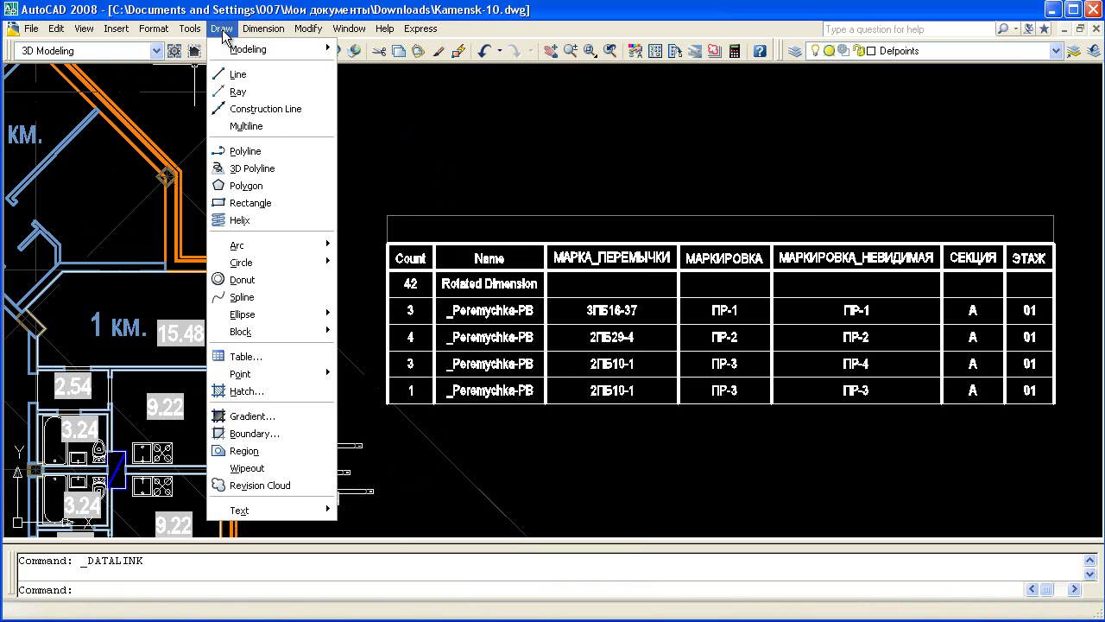
pyautogui.click(274, 360)
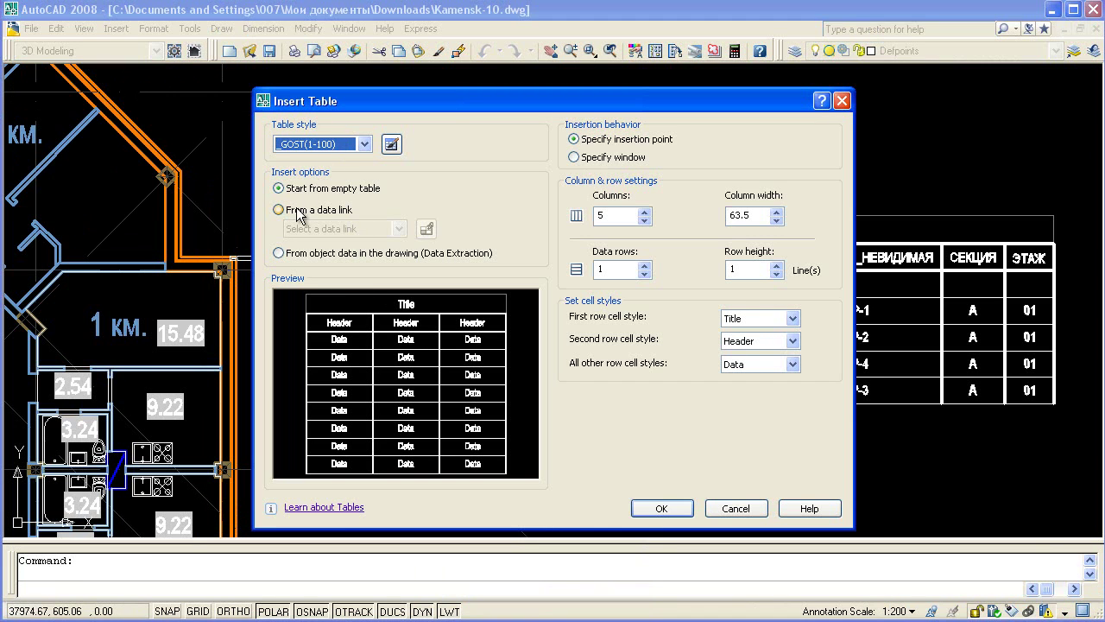
pyautogui.click(298, 211)
pyautogui.click(312, 229)
pyautogui.click(315, 240)
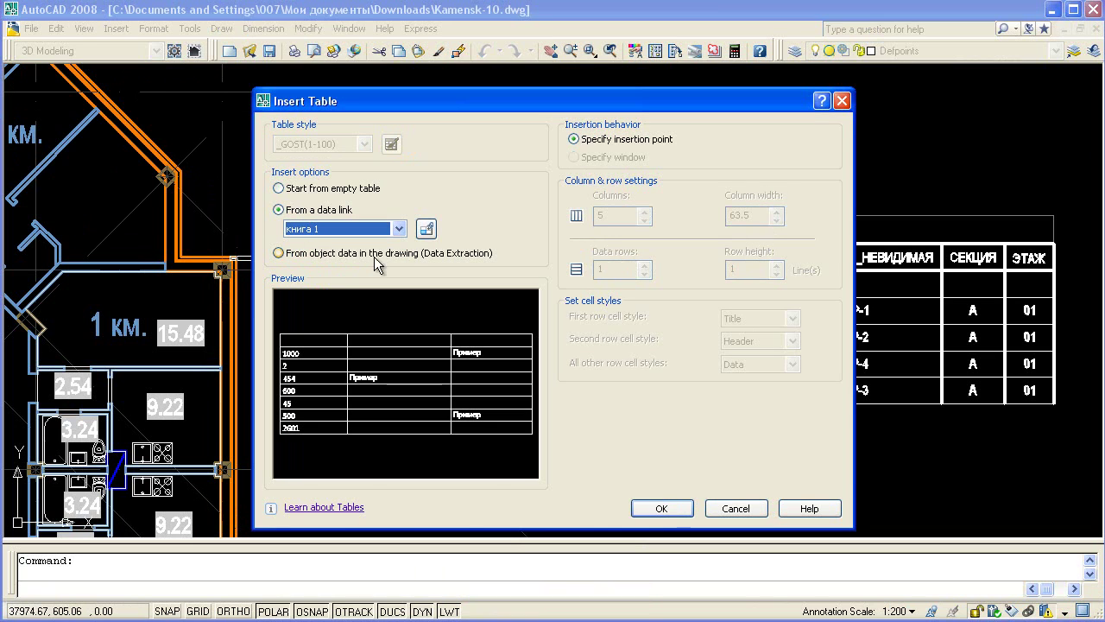
pyautogui.click(658, 507)
# Step: Place the linked table below the schedule and stretch it wider
pyautogui.moveTo(733, 451); pyautogui.dragTo(548, 313, button='middle')
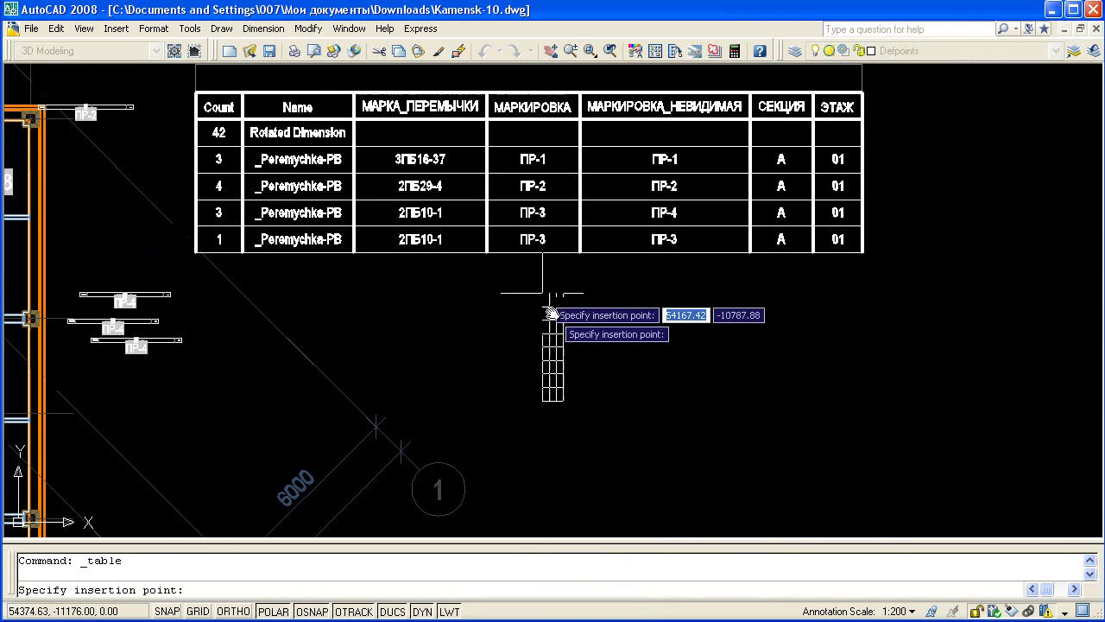
pyautogui.scroll(2, 616, 375)
pyautogui.moveTo(585, 353); pyautogui.dragTo(592, 340)
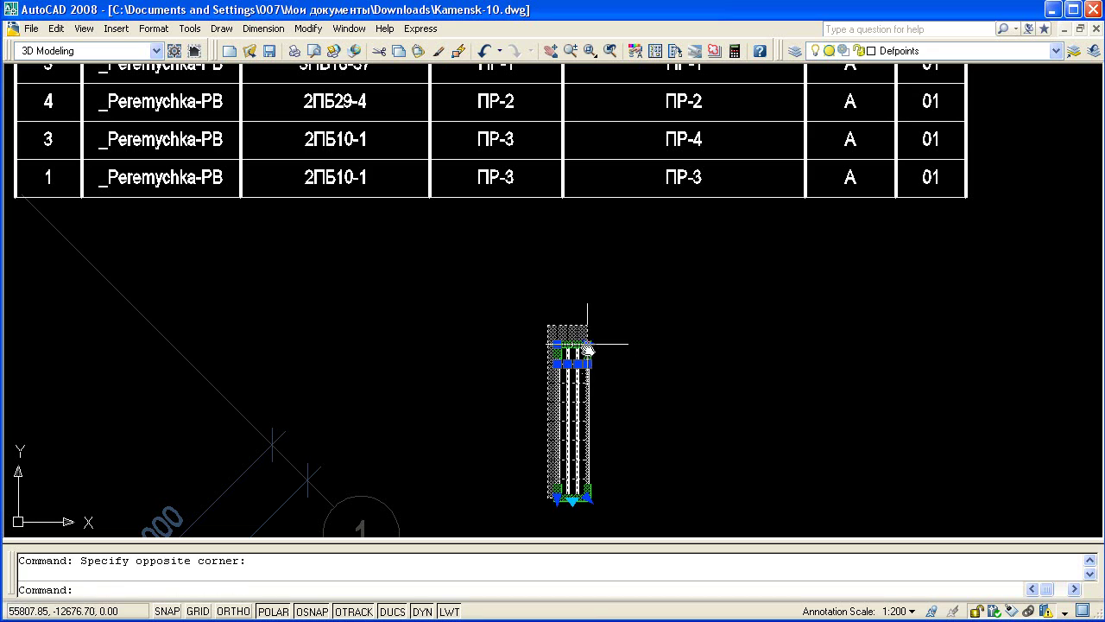
pyautogui.click(588, 343)
pyautogui.click(818, 342)
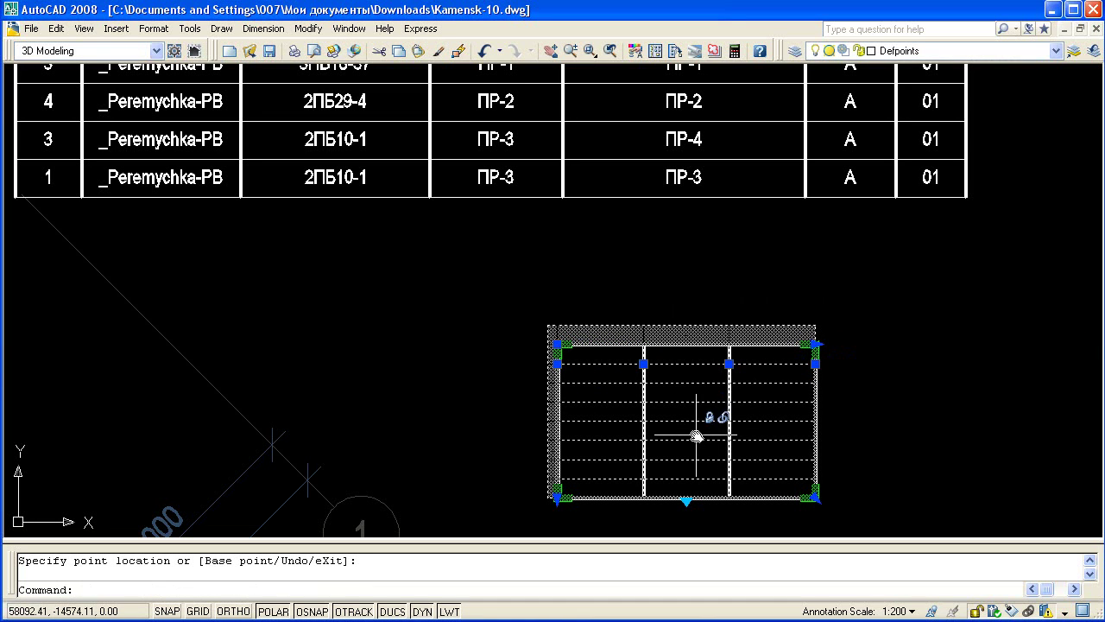
# Step: Set all table cells to text height 300 in Properties and review the table
pyautogui.click(727, 484)
pyautogui.click(591, 356)
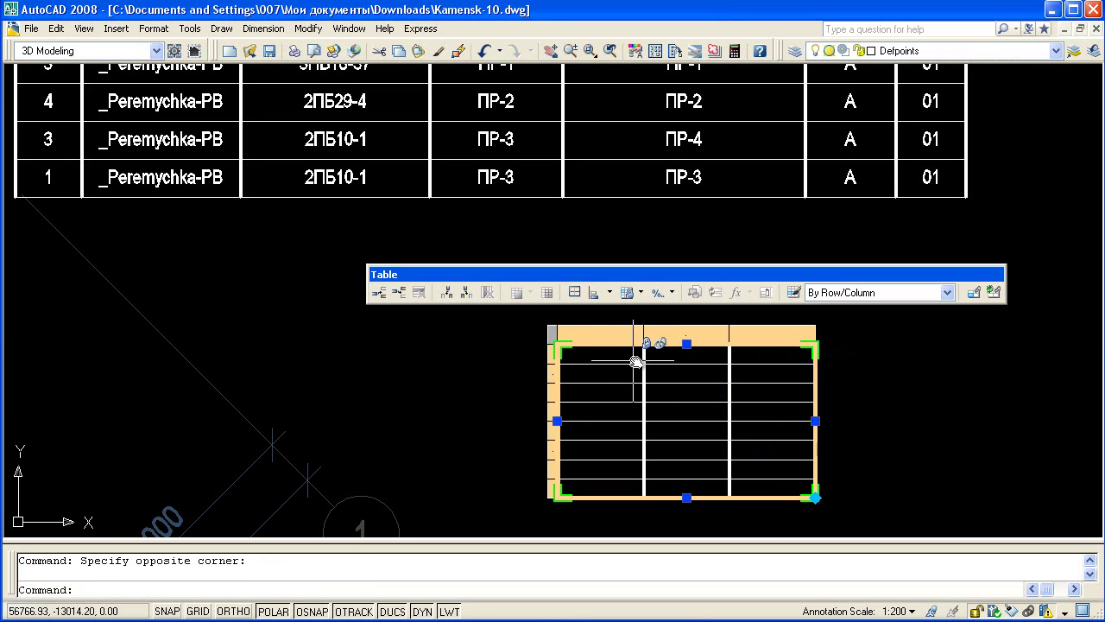
pyautogui.hotkey('ctrl', '1')
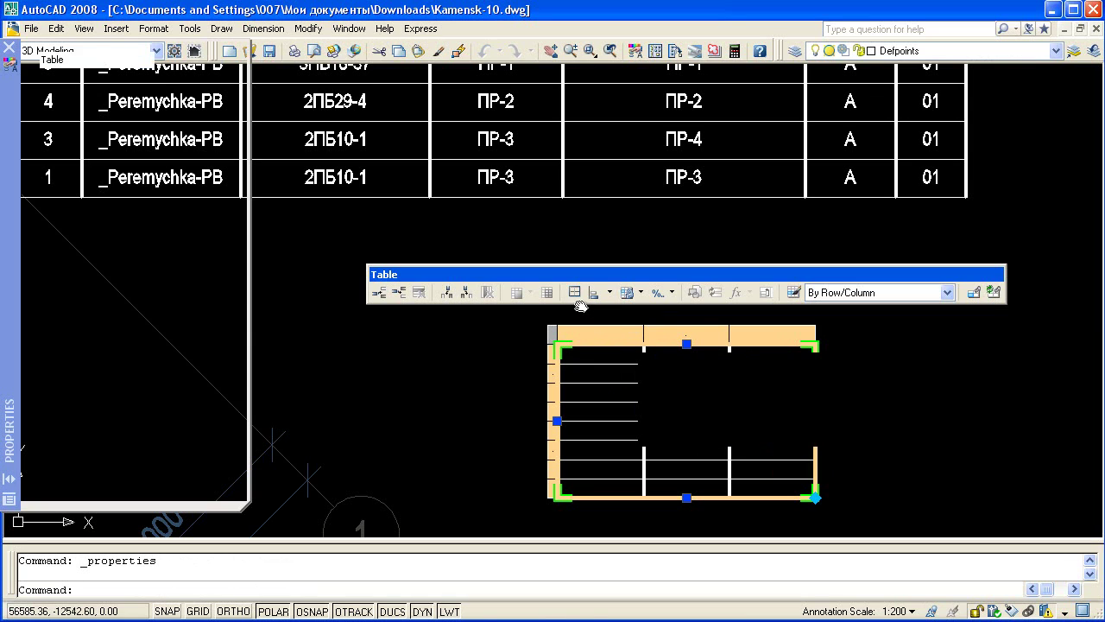
pyautogui.click(184, 379)
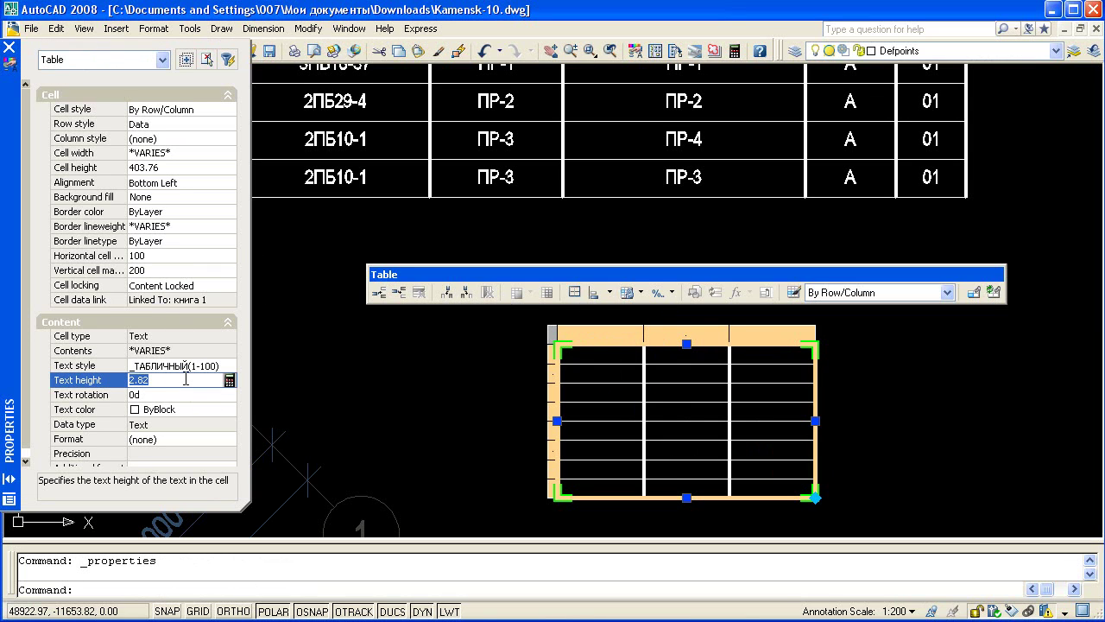
pyautogui.write('300')
pyautogui.press('Return')
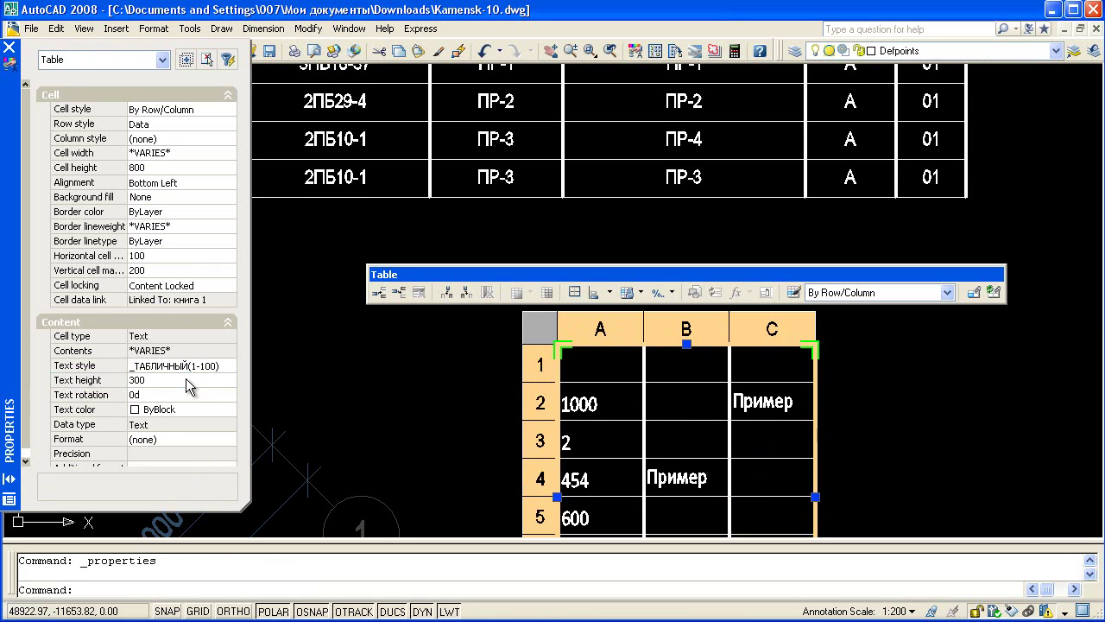
pyautogui.moveTo(828, 367); pyautogui.dragTo(753, 287, button='middle')
pyautogui.press('Escape')
pyautogui.moveTo(774, 363); pyautogui.dragTo(716, 337)
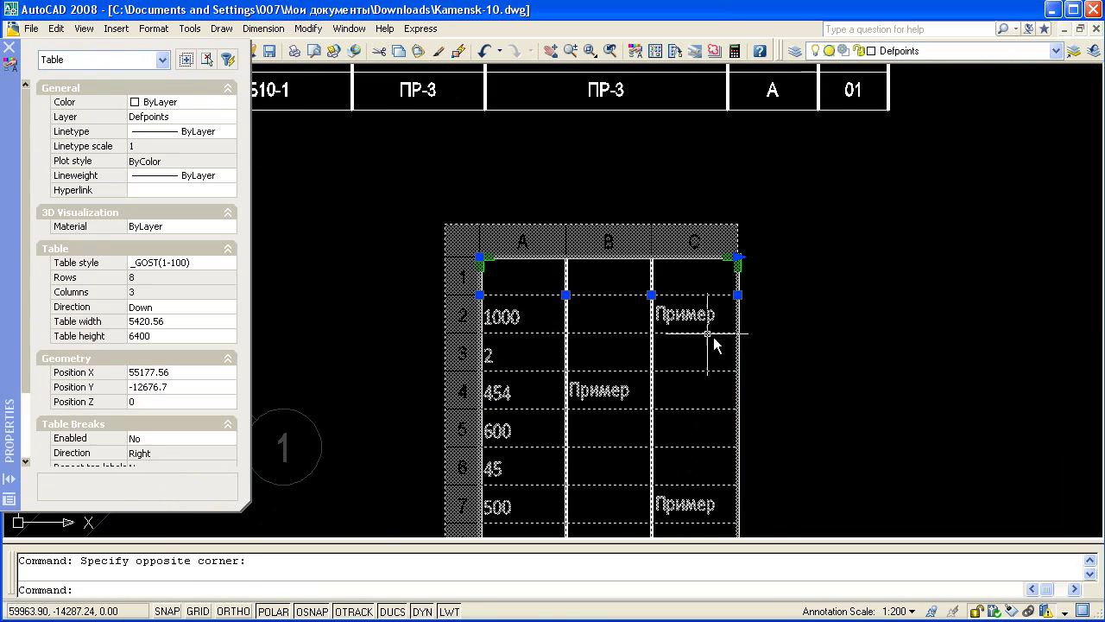
pyautogui.moveTo(715, 337); pyautogui.dragTo(711, 247, button='middle')
pyautogui.press('Escape')
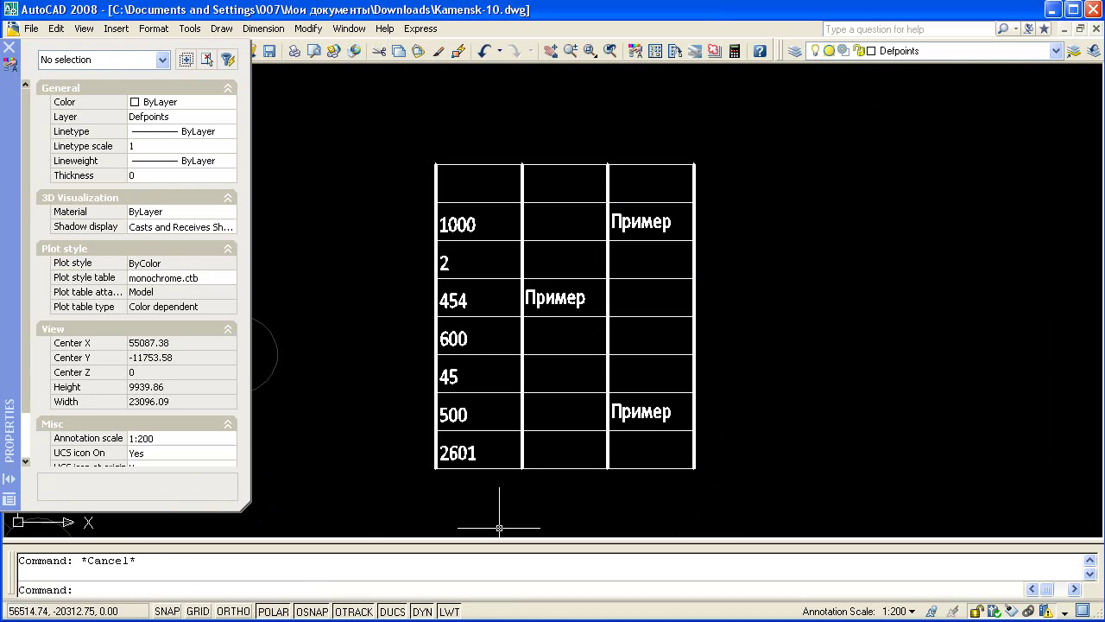
# Step: In Excel enter 645 in A5 and 245 in A3, then select a linked-table cell
pyautogui.hotkey('alt', 'Tab')
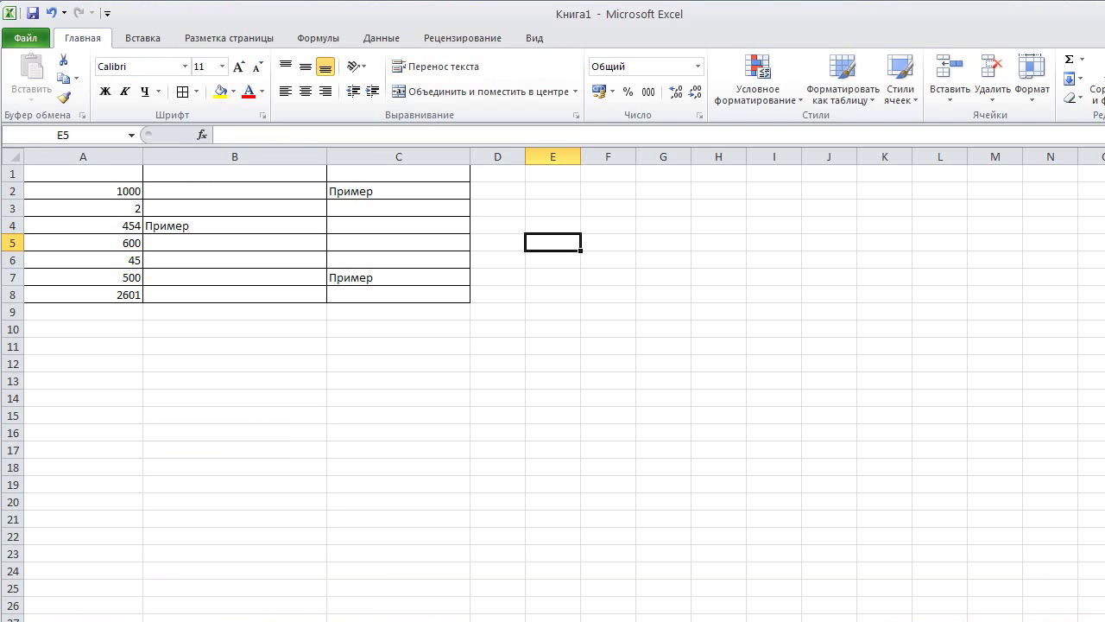
pyautogui.click(134, 243)
pyautogui.doubleClick(136, 244)
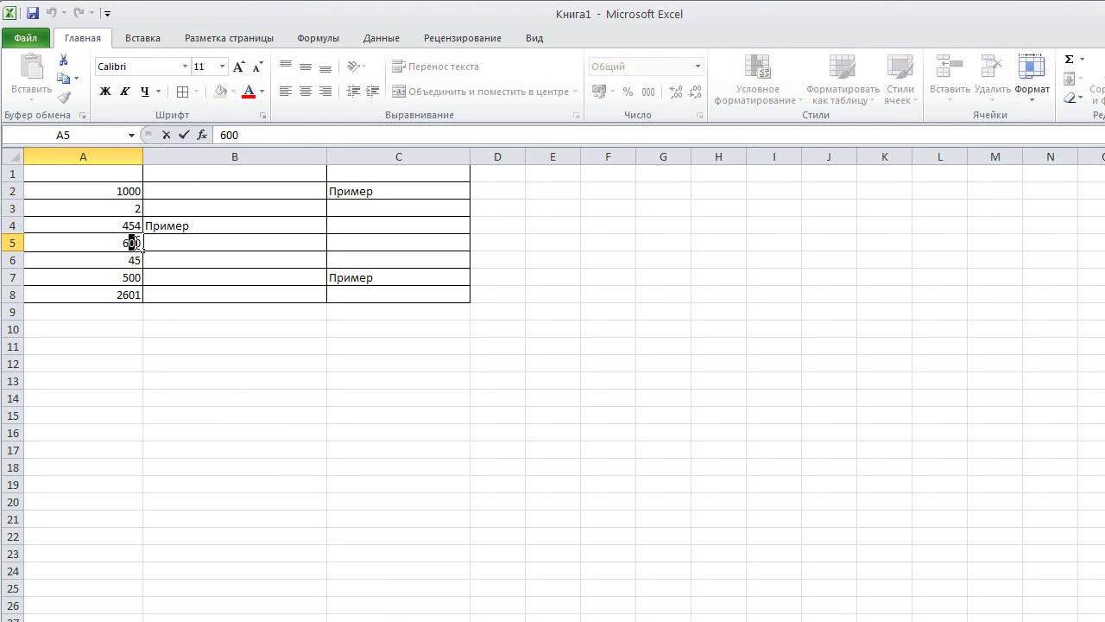
pyautogui.write('645')
pyautogui.click(137, 209)
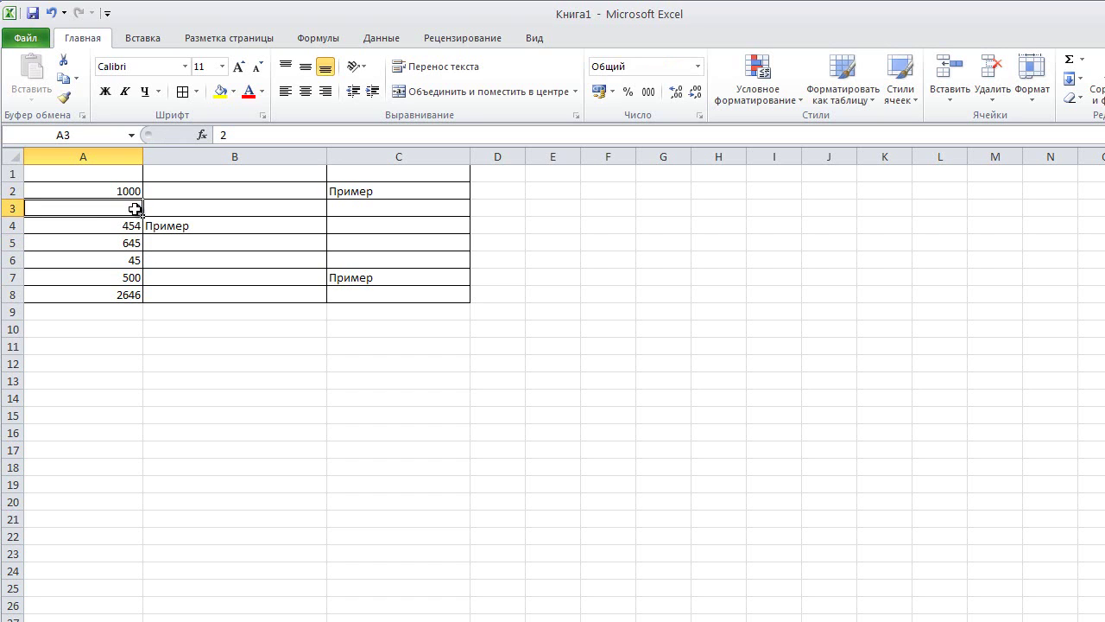
pyautogui.doubleClick(138, 209)
pyautogui.write('45')
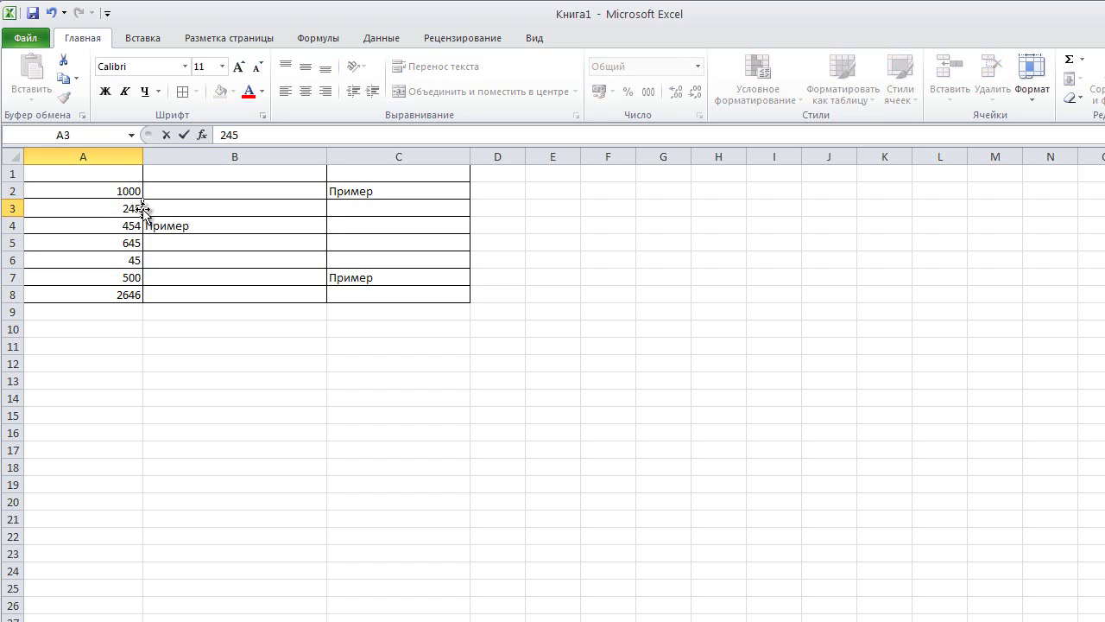
pyautogui.click(123, 236)
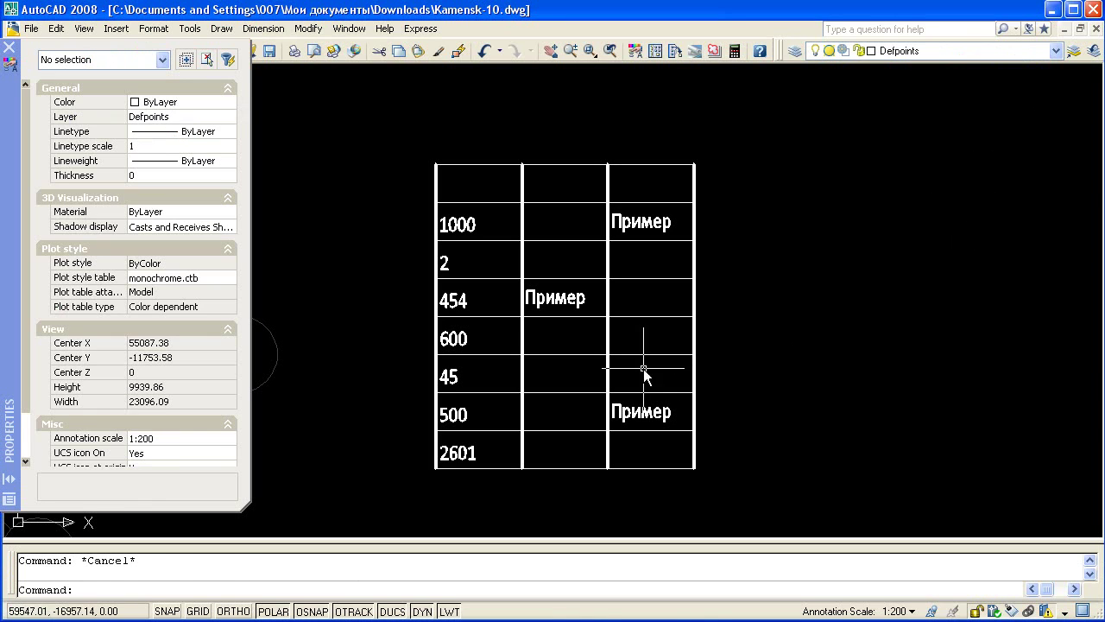
pyautogui.click(644, 375)
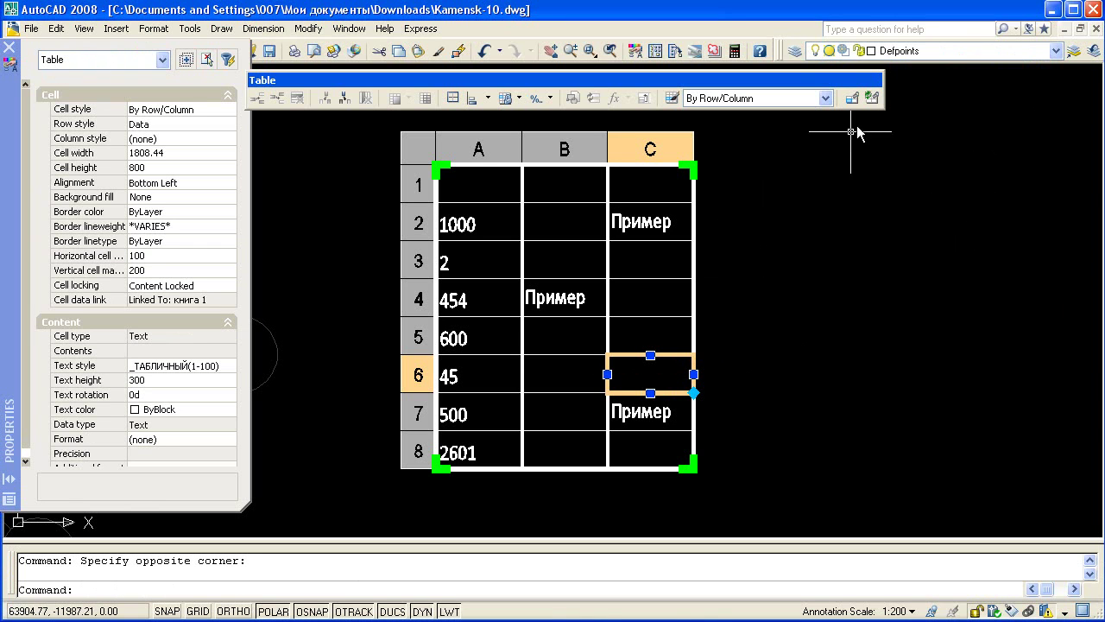
# Step: Update the table's data link from Excel and set cell A4 to Unlocked
pyautogui.click(870, 98)
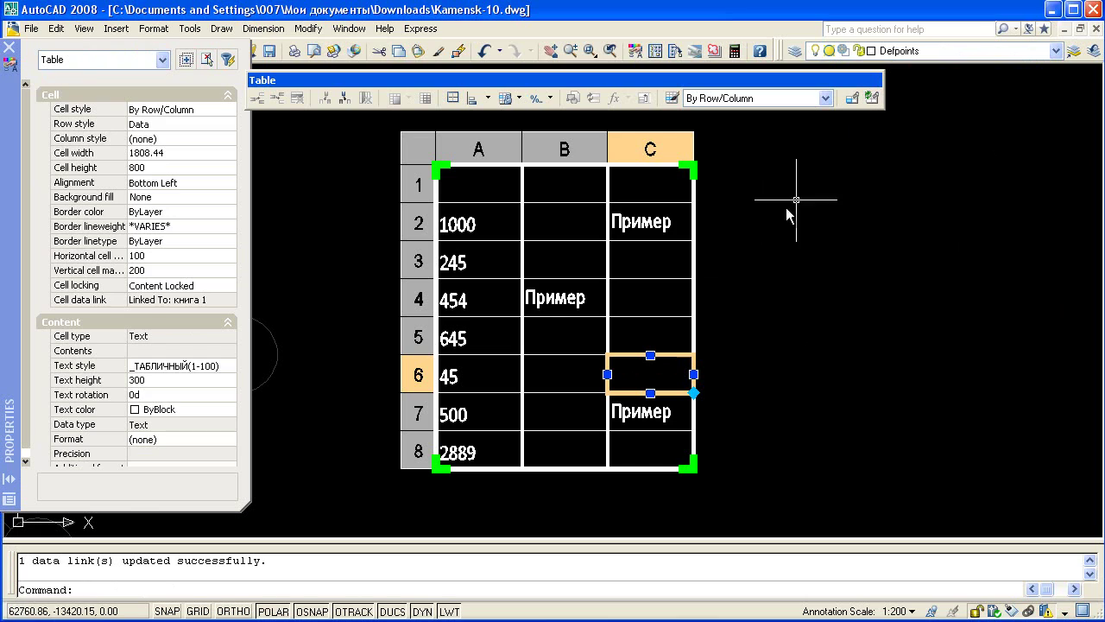
pyautogui.click(497, 300)
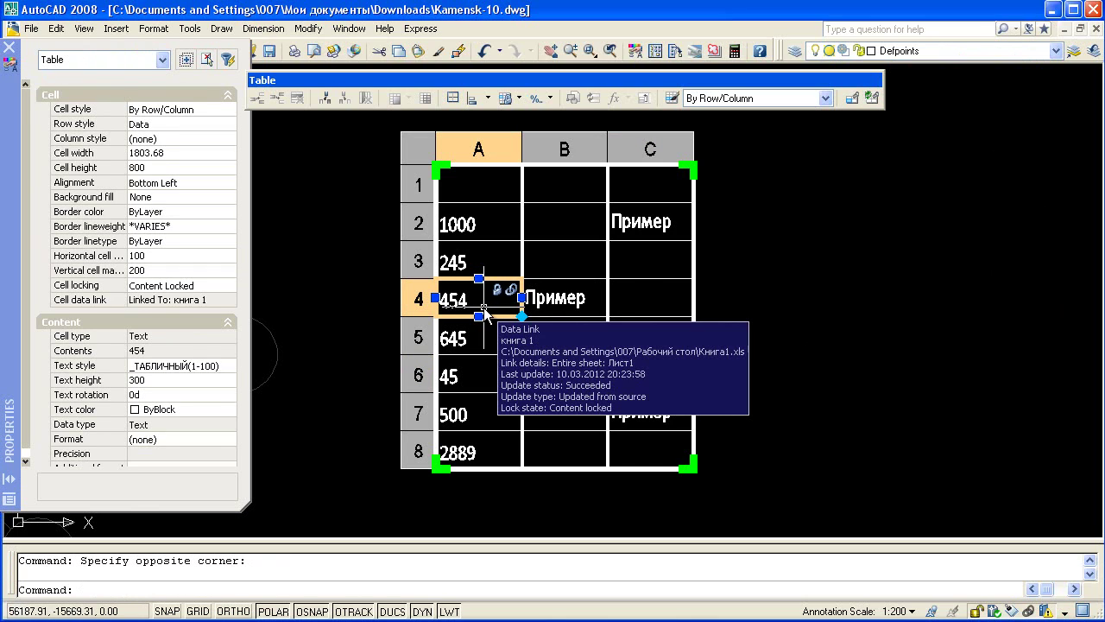
pyautogui.click(521, 100)
pyautogui.click(525, 119)
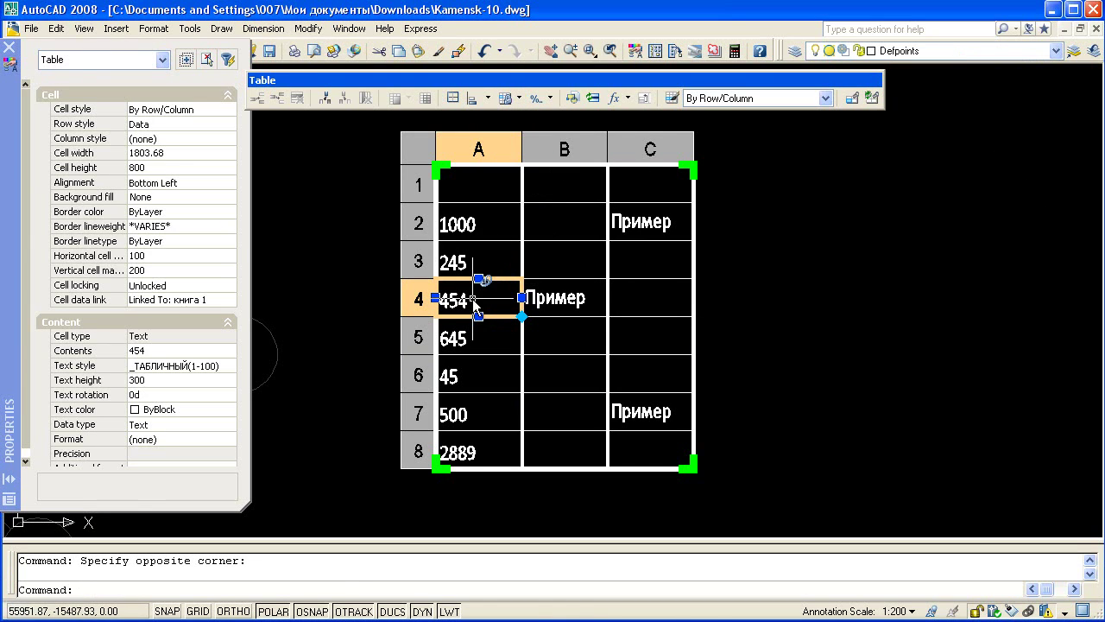
pyautogui.click(520, 100)
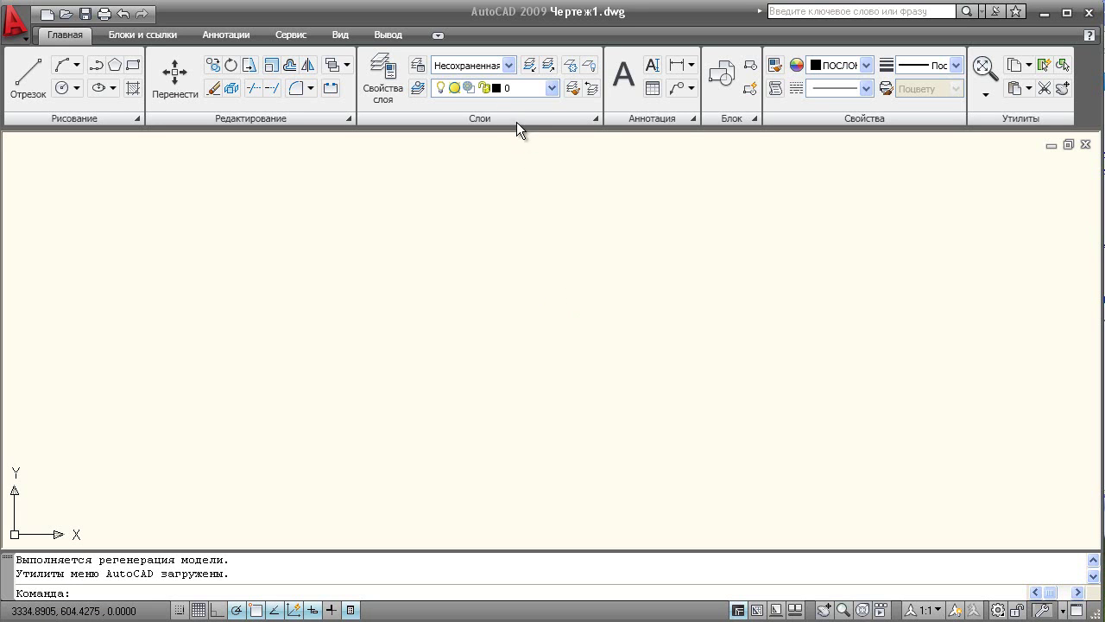
# Step: Browse the Blocks, Annotate, Tools, View and Output ribbon tabs, returning to Home
pyautogui.click(144, 36)
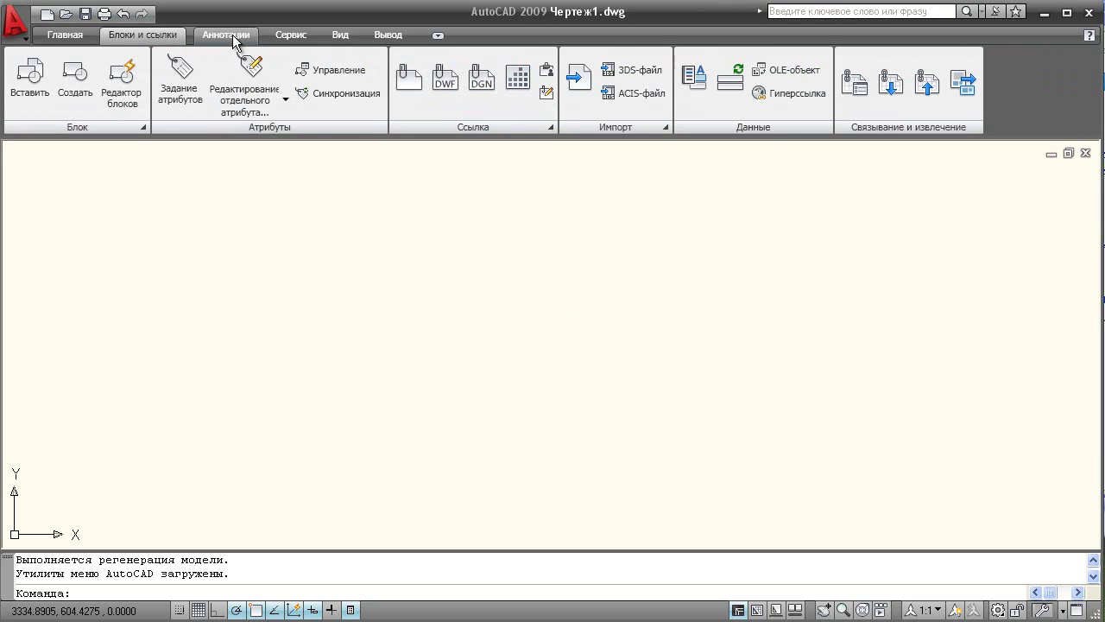
pyautogui.click(226, 34)
pyautogui.click(295, 35)
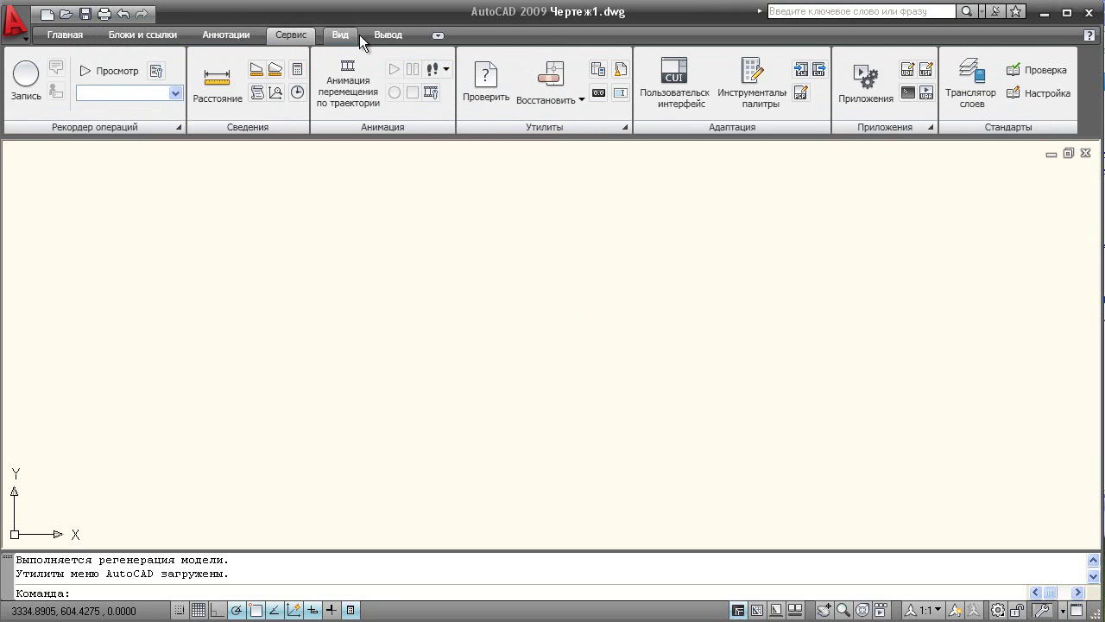
pyautogui.click(352, 36)
pyautogui.click(395, 34)
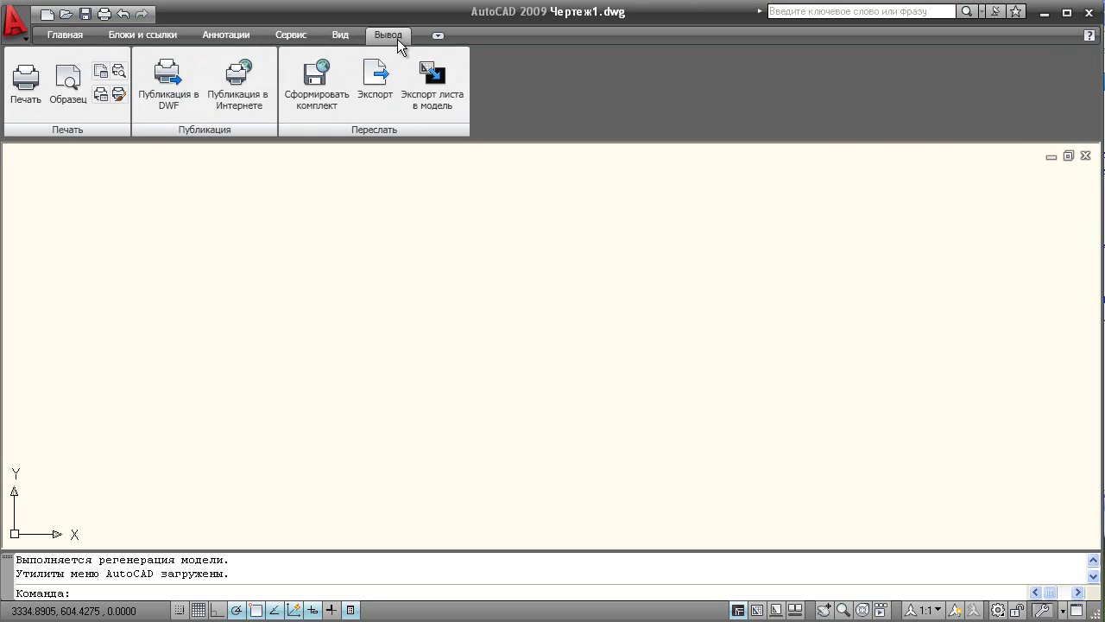
pyautogui.click(69, 39)
# Step: Open and close the application menu, then start the Rectangle command
pyautogui.click(16, 20)
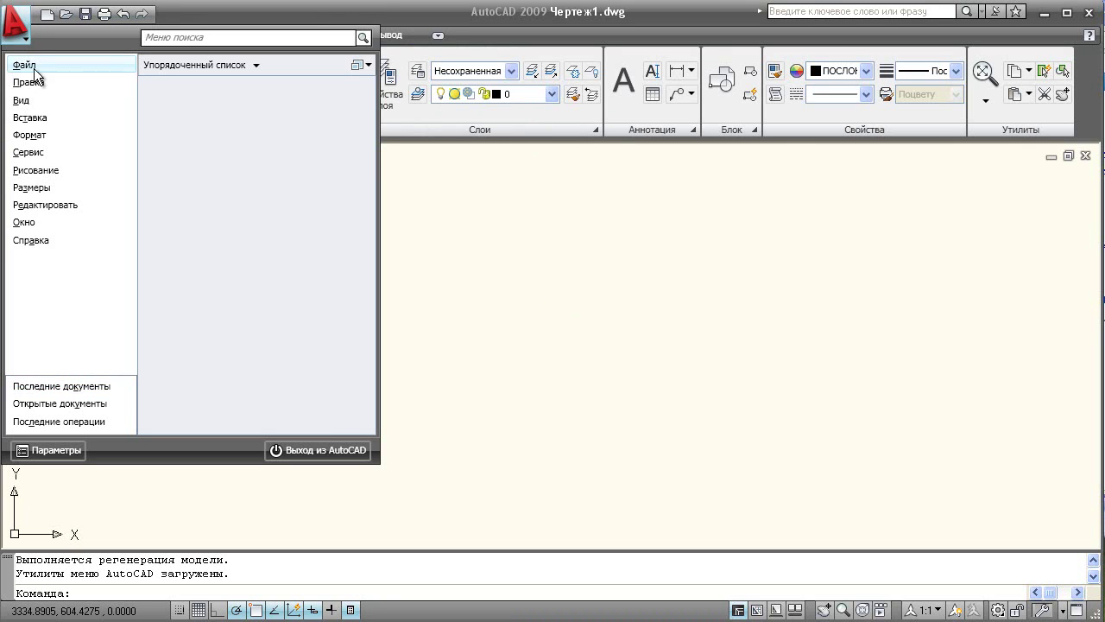
pyautogui.click(495, 12)
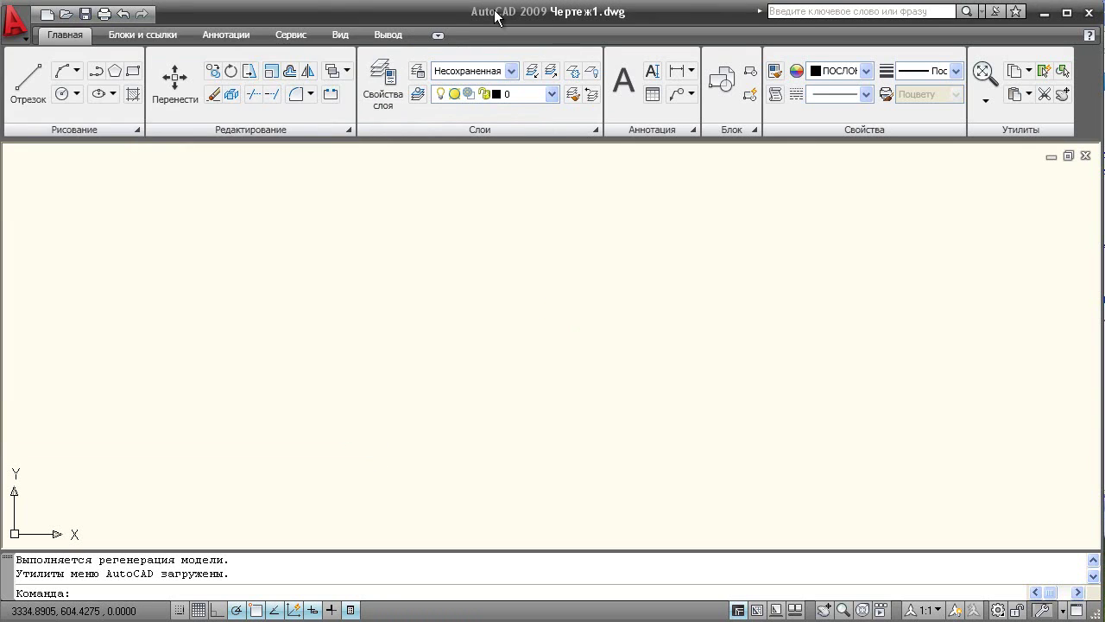
pyautogui.click(132, 71)
# Step: Draw a rectangle, select it, and toggle its Properties palette open and closed
pyautogui.click(328, 270)
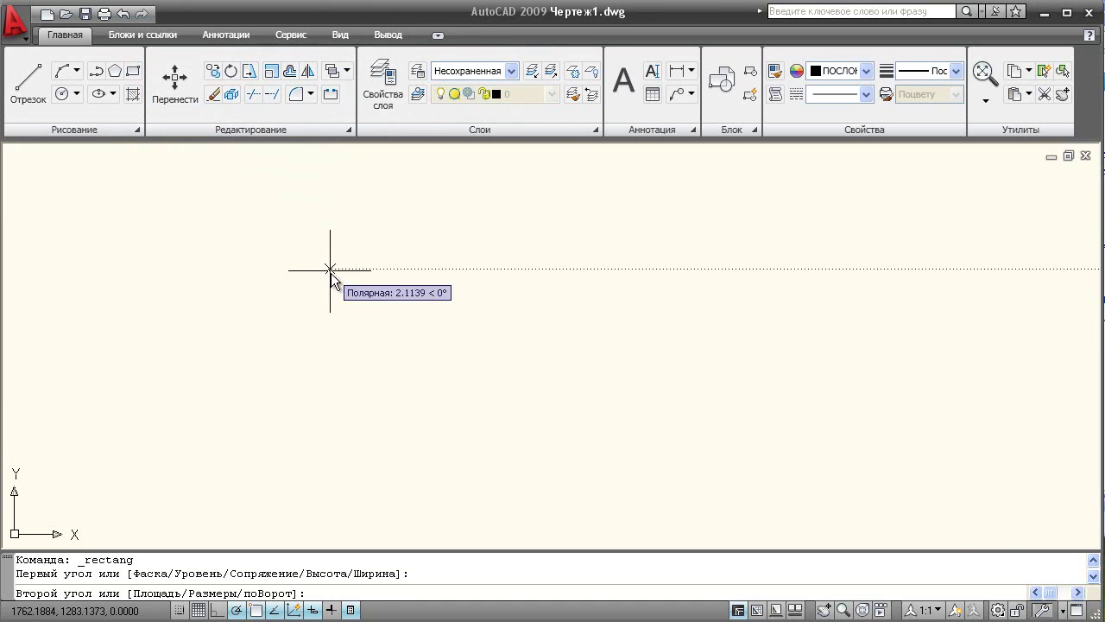
pyautogui.click(517, 411)
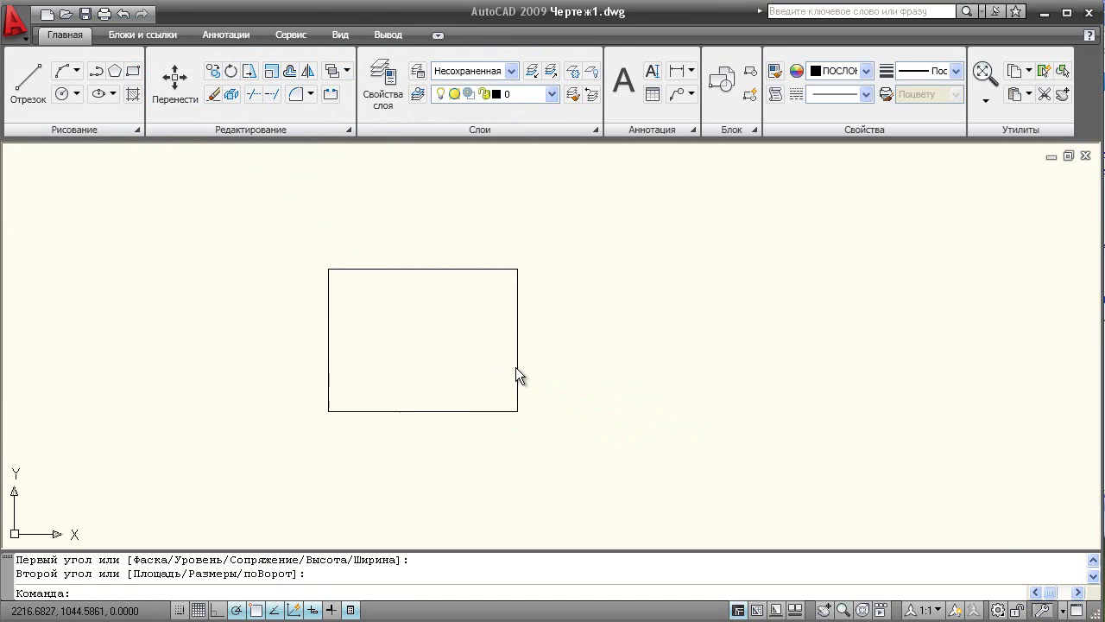
pyautogui.click(516, 373)
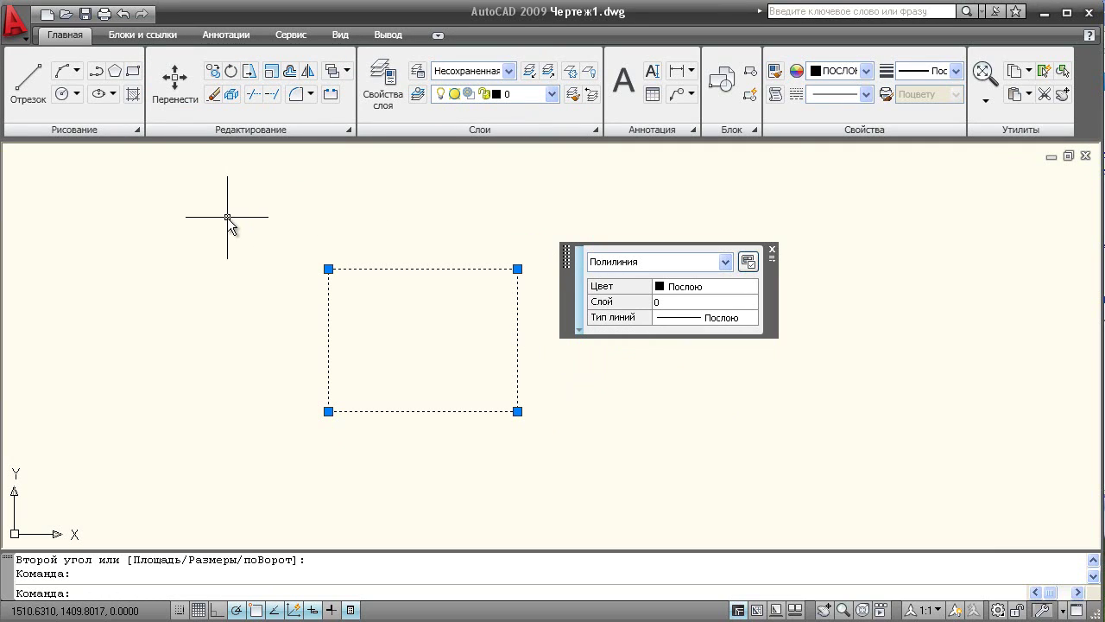
pyautogui.hotkey('ctrl', '1')
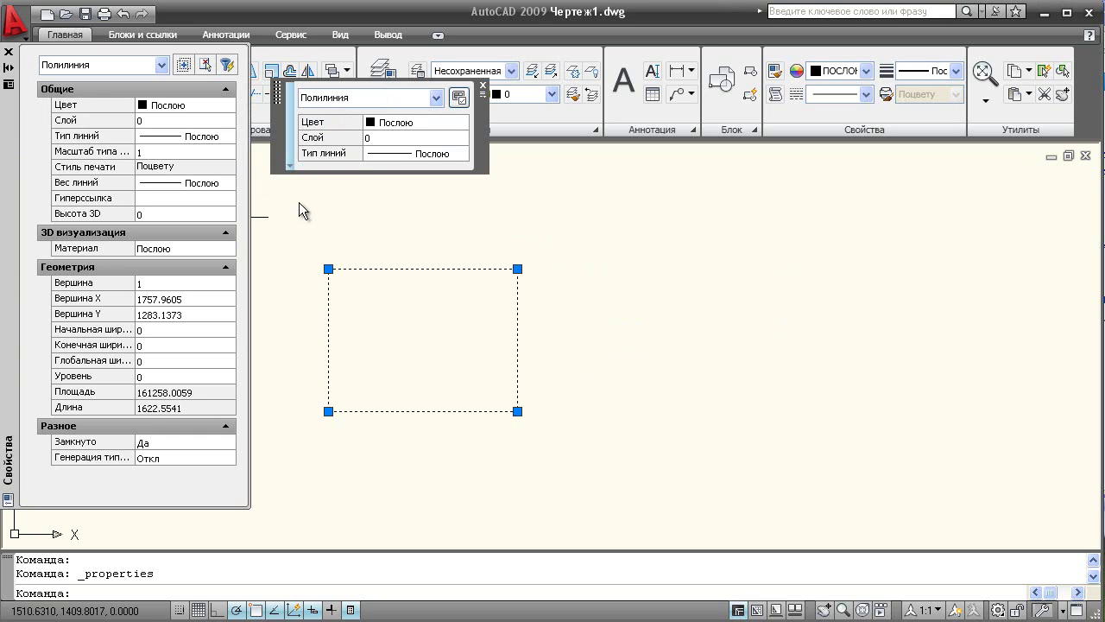
pyautogui.hotkey('ctrl', '1')
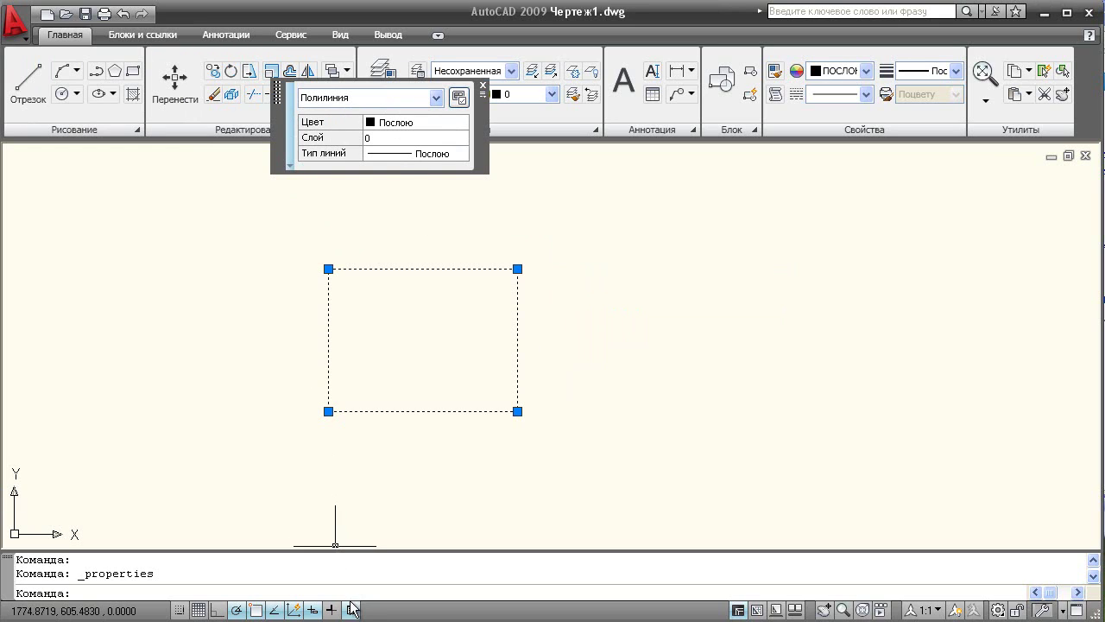
# Step: Review Quick Properties customization for polylines, lines and multiline text, then cancel
pyautogui.click(482, 93)
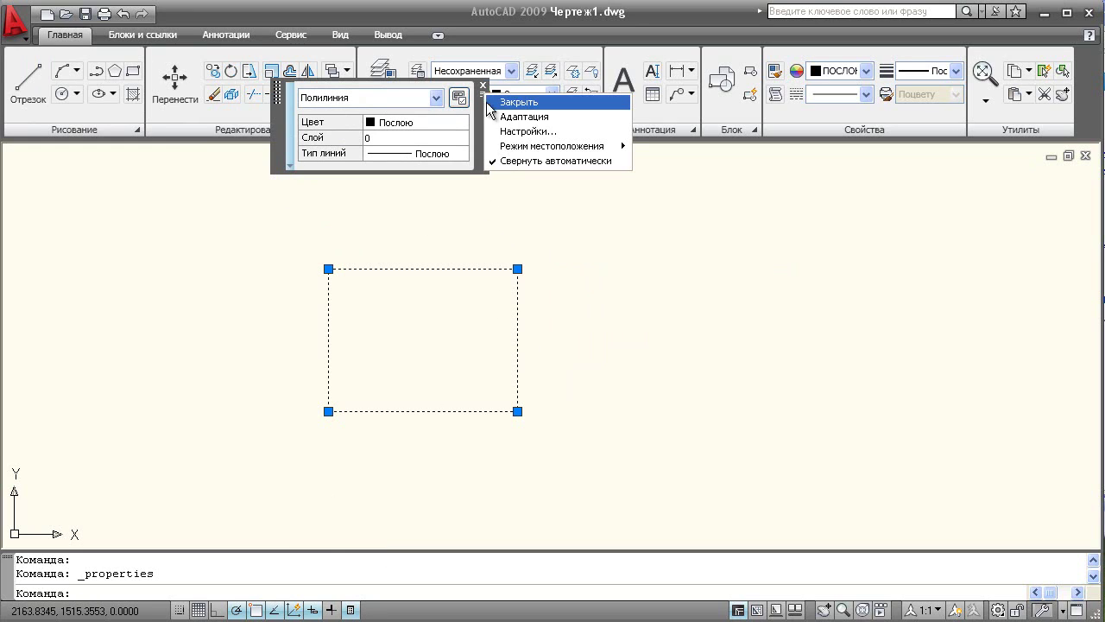
pyautogui.click(533, 120)
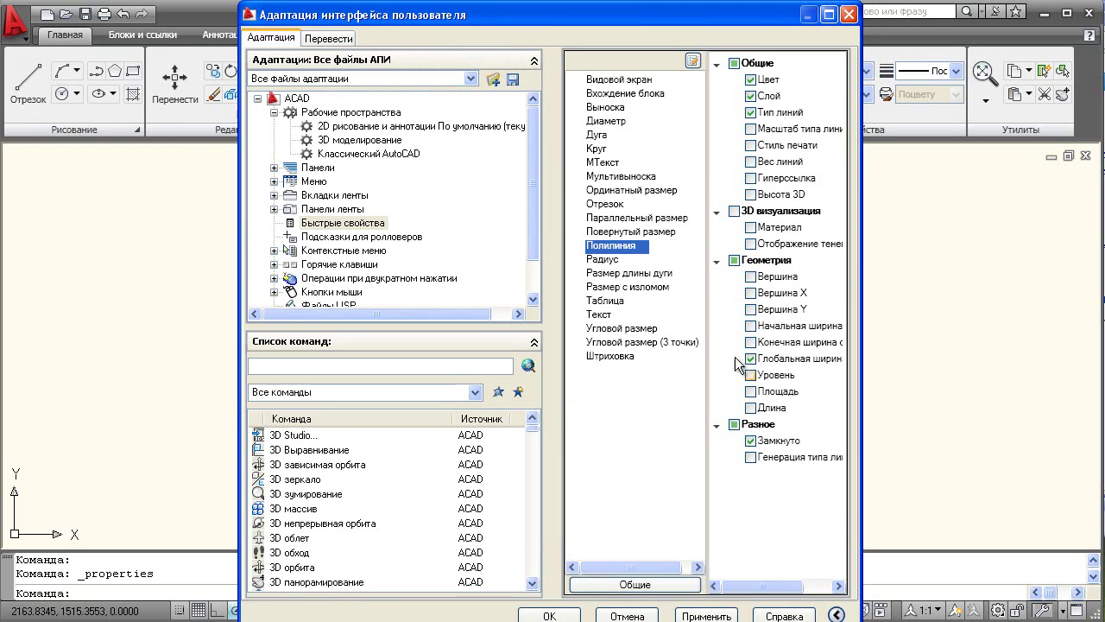
pyautogui.click(610, 207)
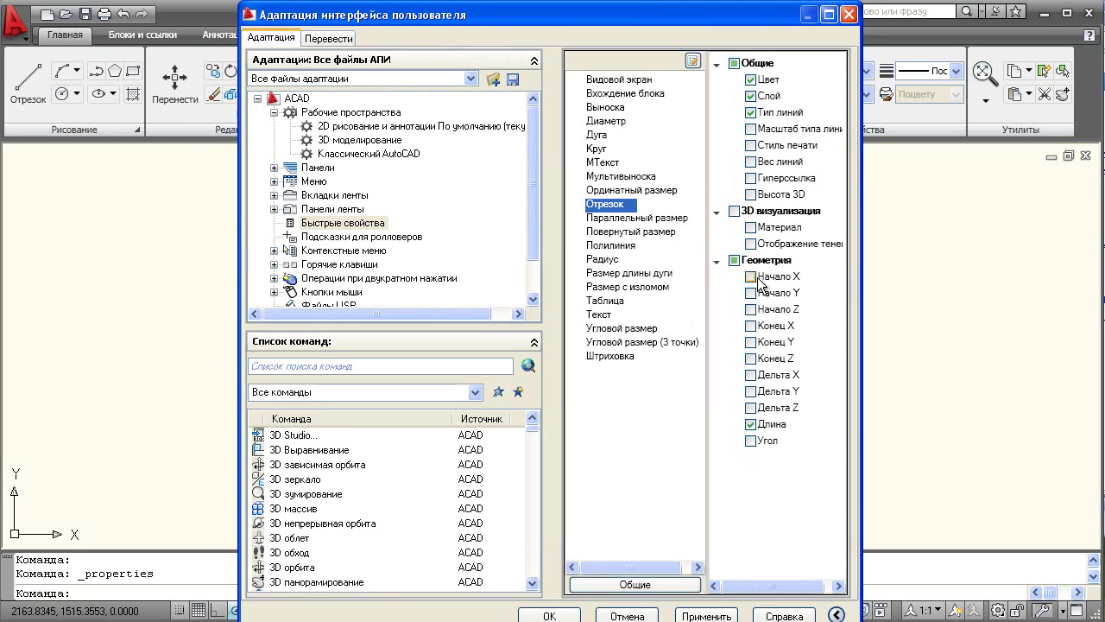
pyautogui.click(604, 162)
pyautogui.click(652, 616)
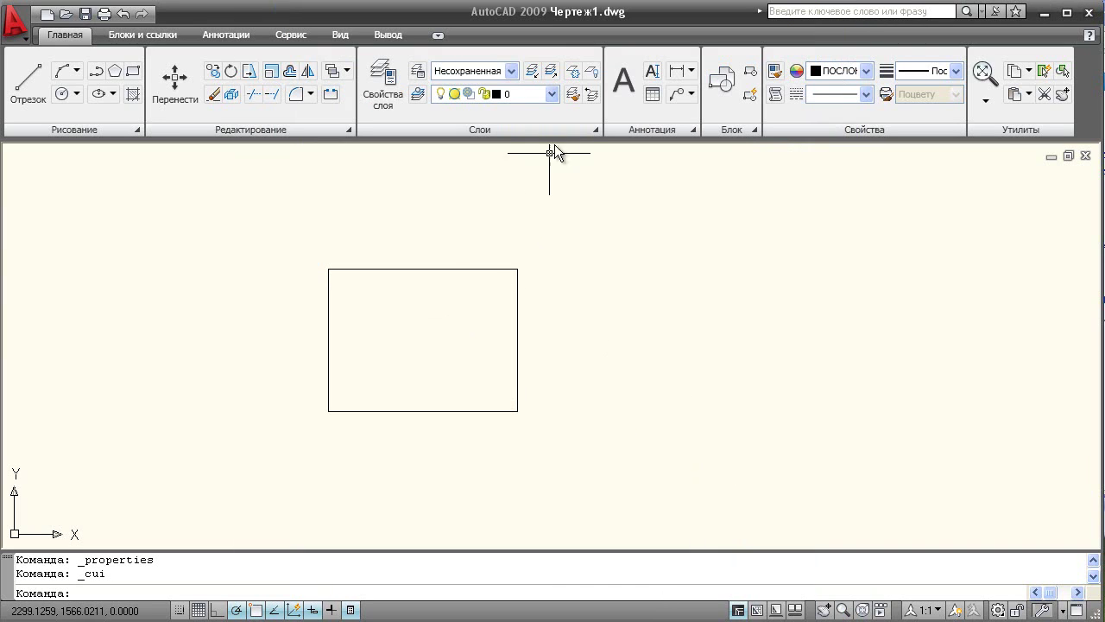
# Step: Cycle the ribbon's minimize states, then pin and unpin the expanded Modify and Layers panels
pyautogui.click(441, 36)
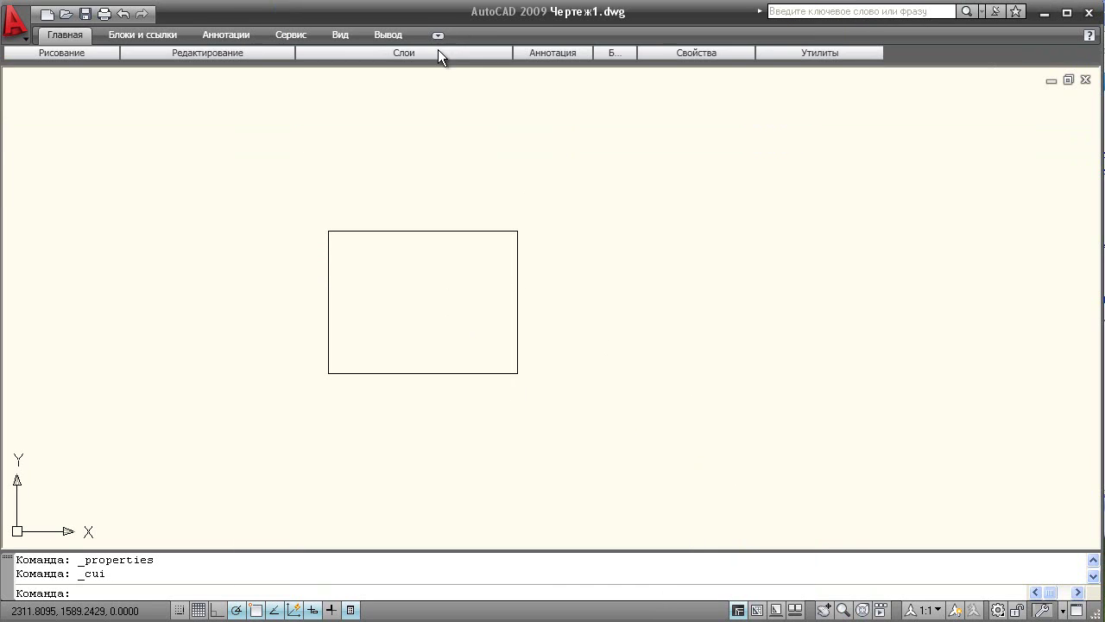
pyautogui.click(437, 37)
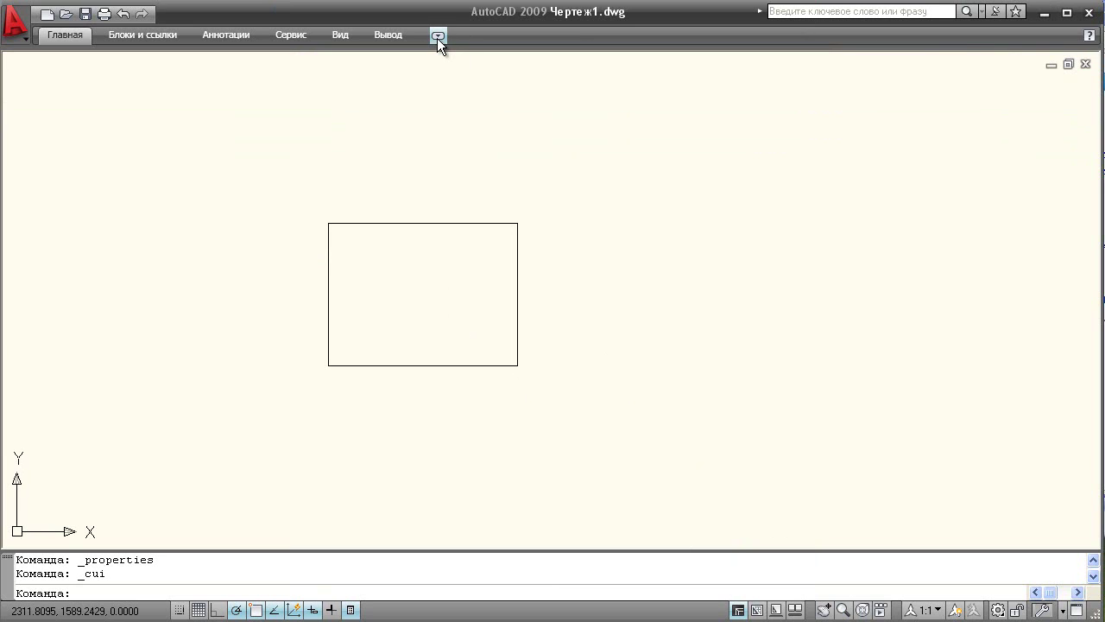
pyautogui.click(438, 37)
pyautogui.click(348, 117)
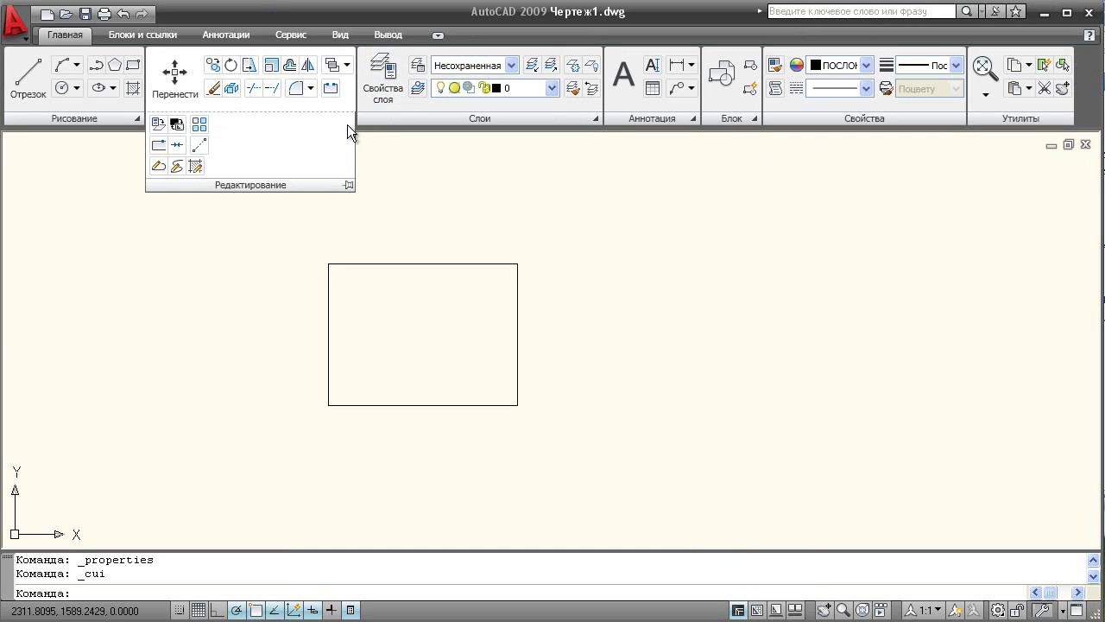
pyautogui.click(348, 185)
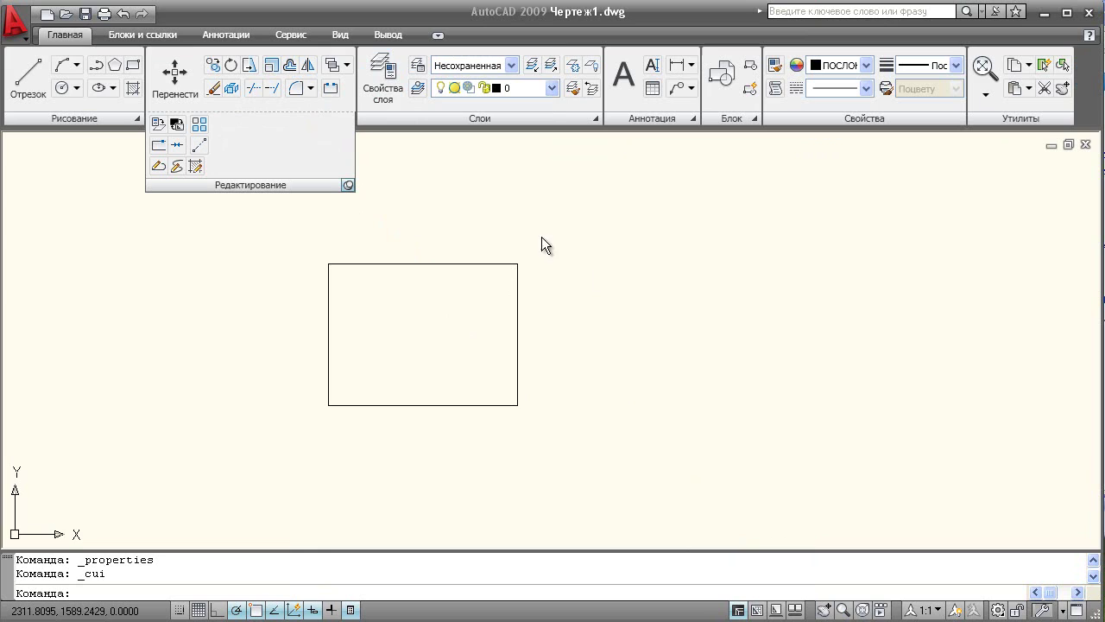
pyautogui.click(595, 118)
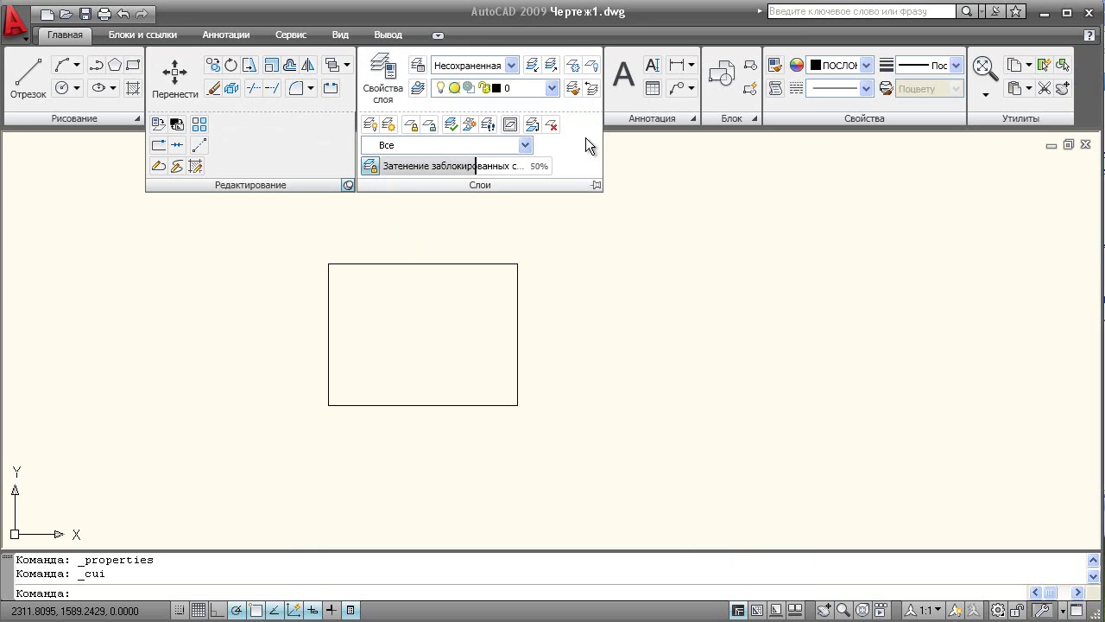
pyautogui.click(594, 184)
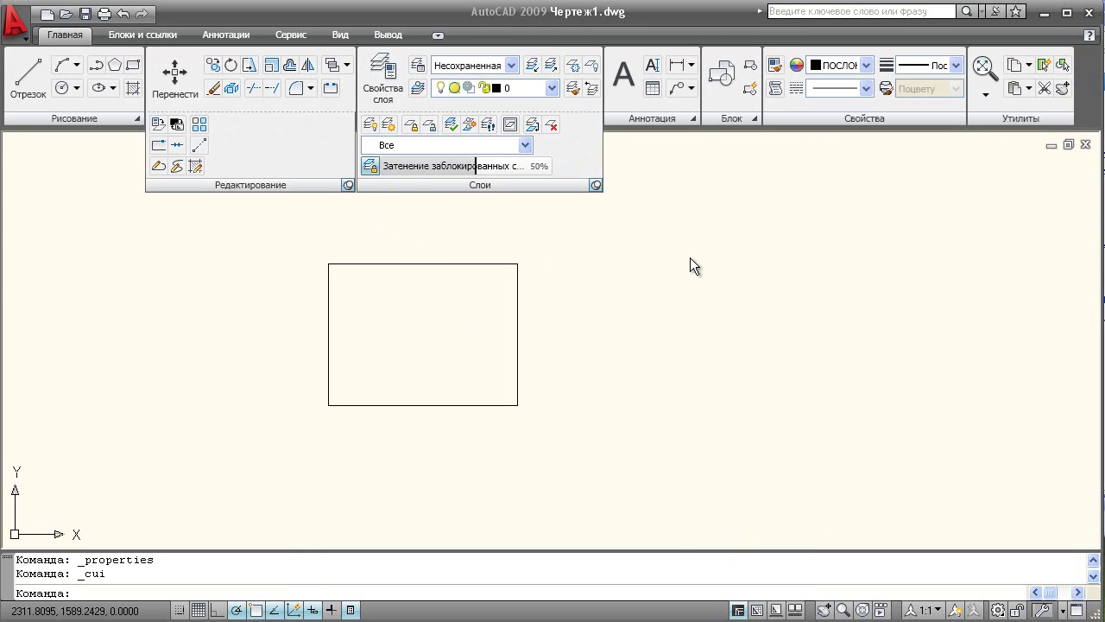
pyautogui.click(595, 186)
pyautogui.click(347, 185)
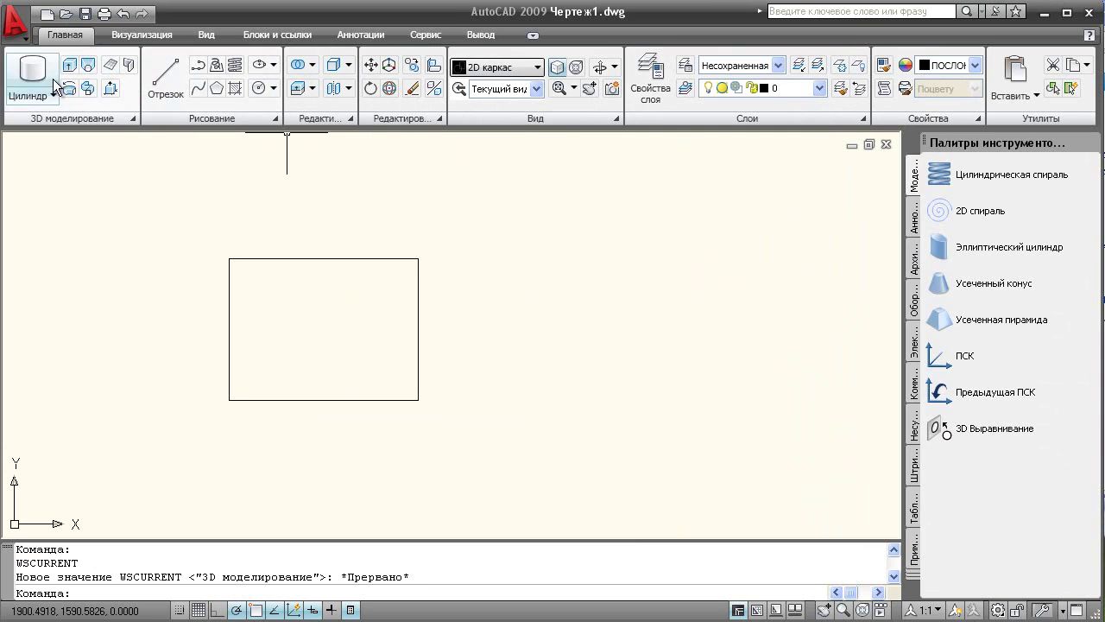
# Step: In 3D Modeling, browse Visualize, View, Blocks, Annotate, Tools and Output tabs, returning Home
pyautogui.click(136, 43)
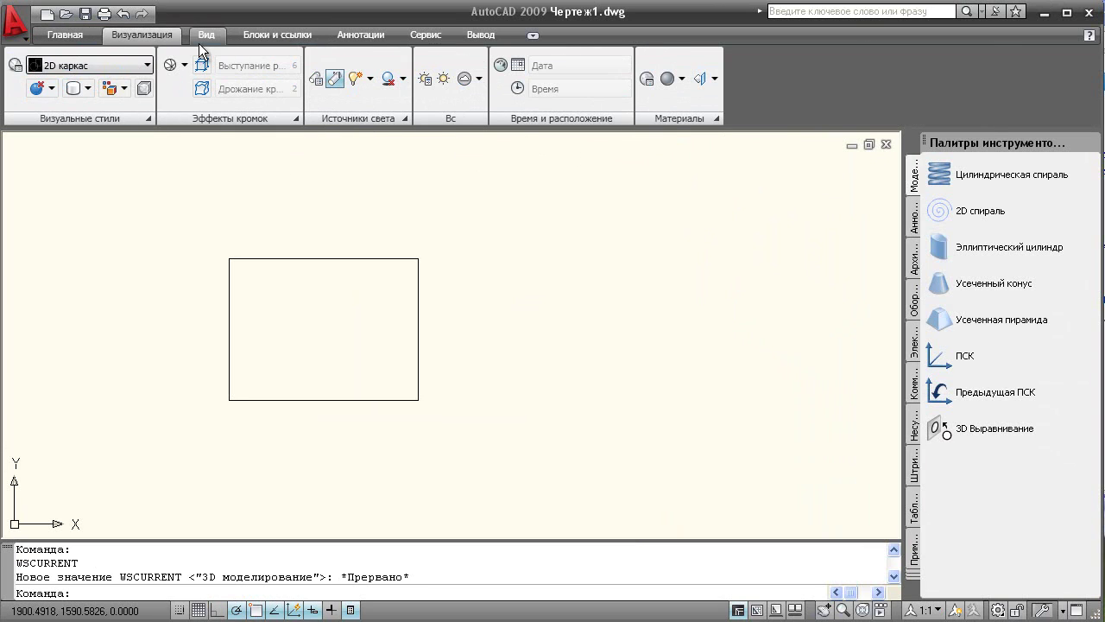
pyautogui.click(200, 41)
pyautogui.click(277, 38)
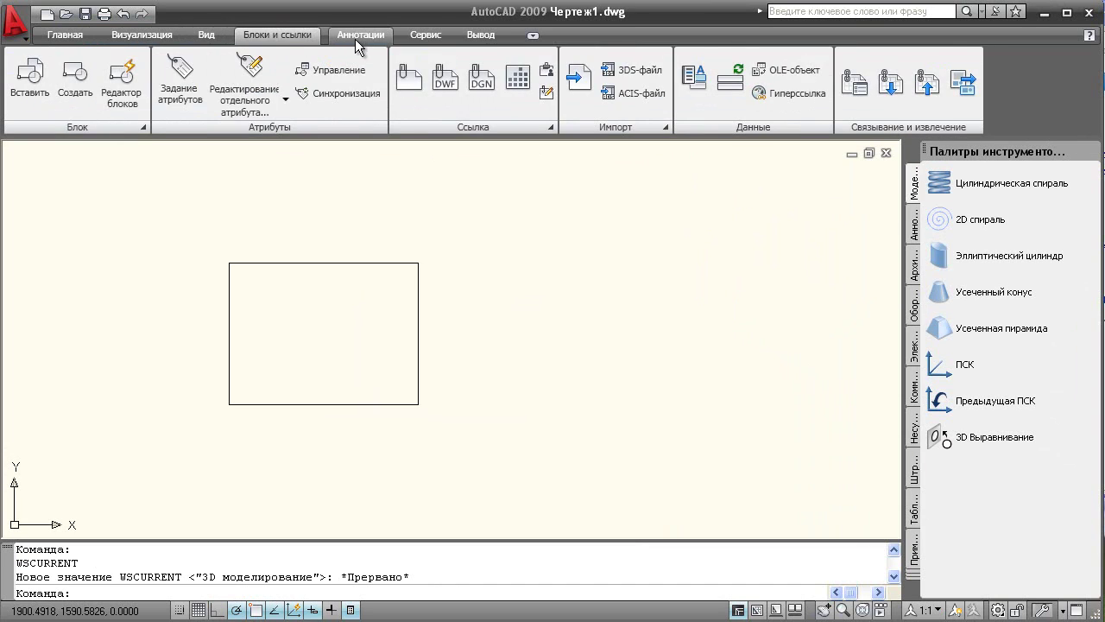
pyautogui.click(355, 39)
pyautogui.click(407, 39)
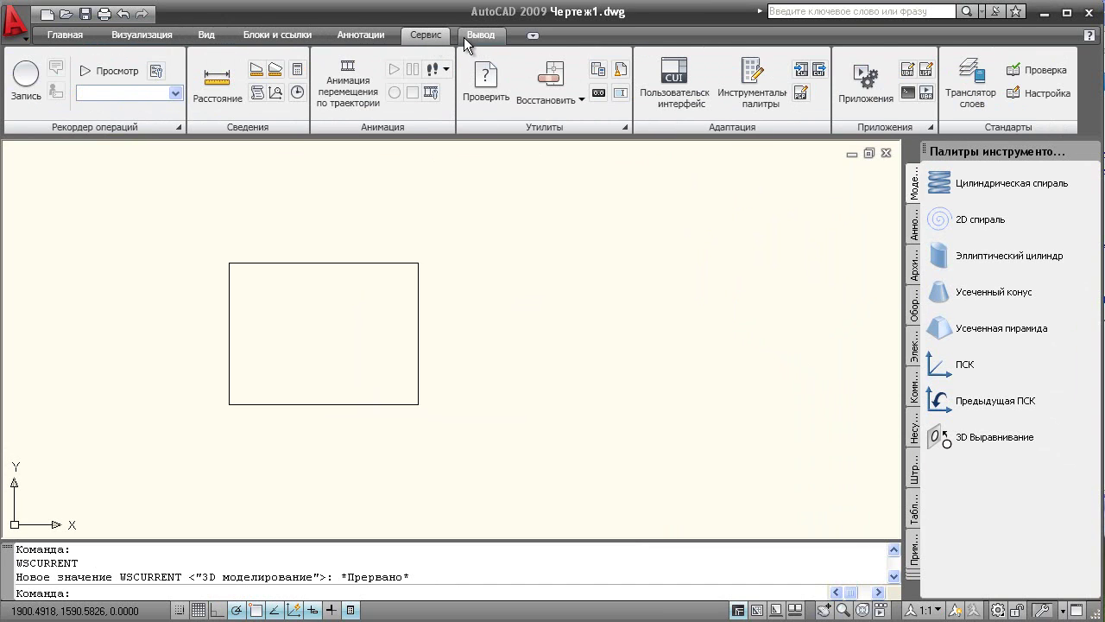
pyautogui.click(466, 37)
pyautogui.click(66, 34)
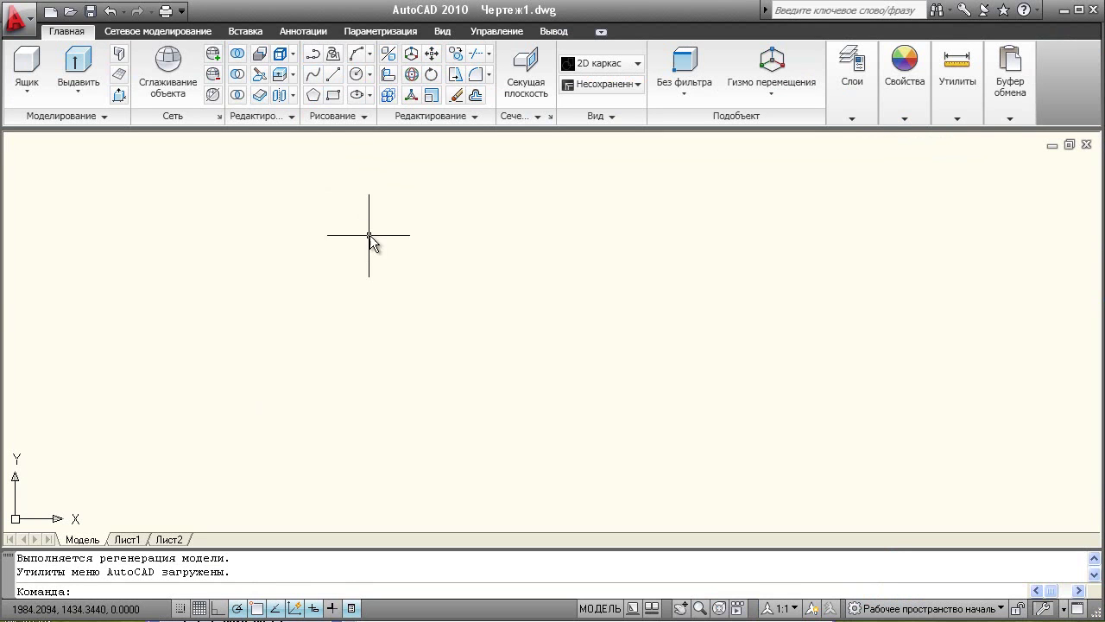
# Step: Draw a four-corner polyline, close it back to its start, and show the Parametric tools
pyautogui.click(313, 53)
pyautogui.click(388, 261)
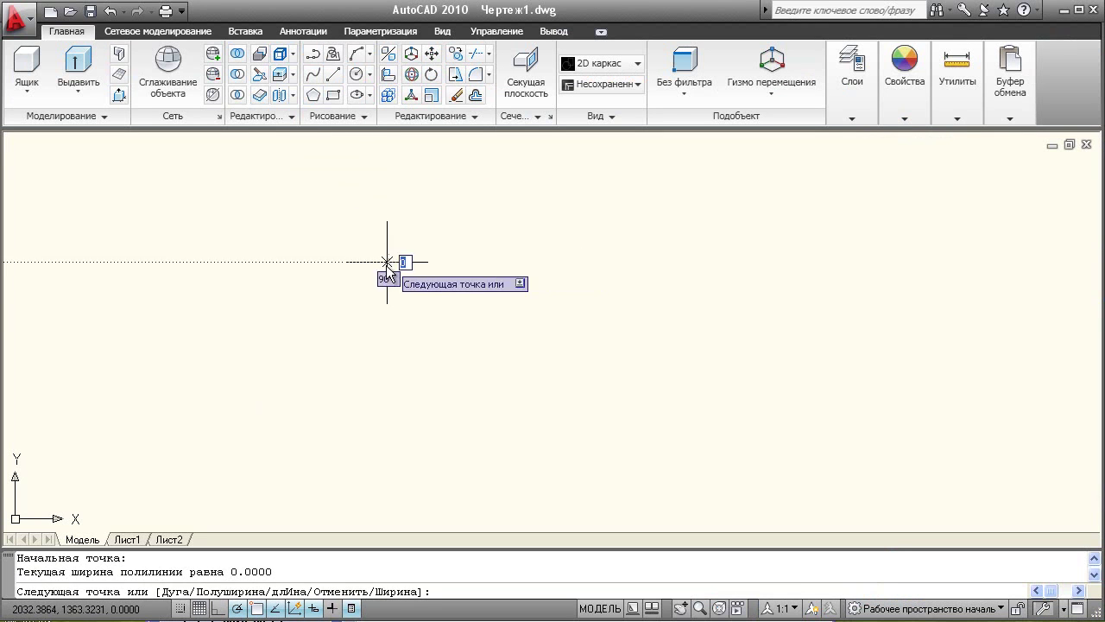
pyautogui.click(320, 413)
pyautogui.click(542, 460)
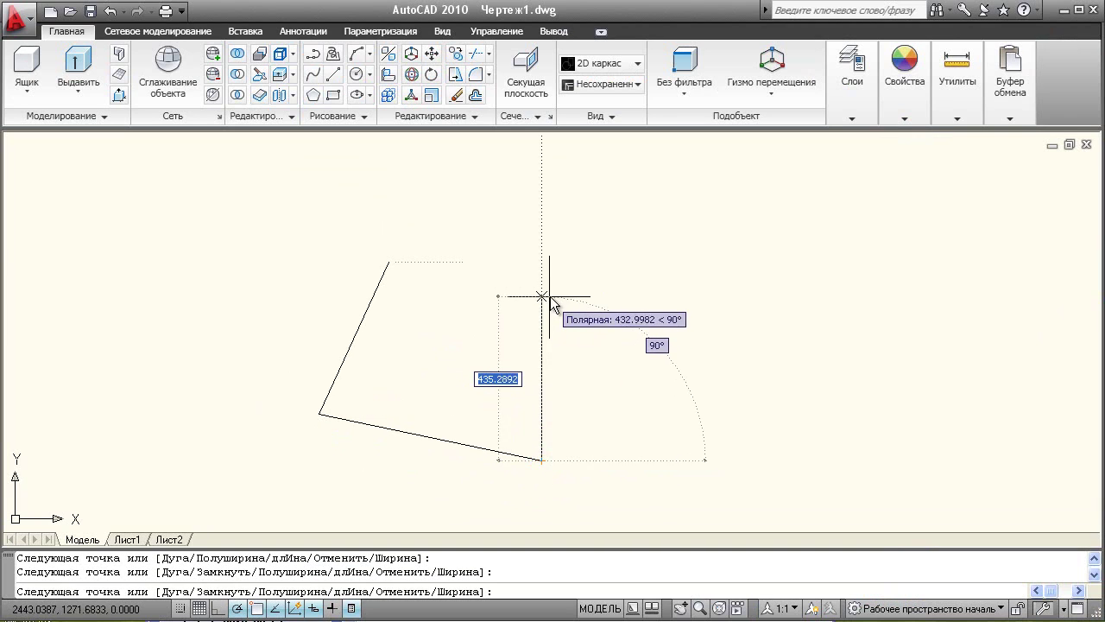
pyautogui.click(541, 286)
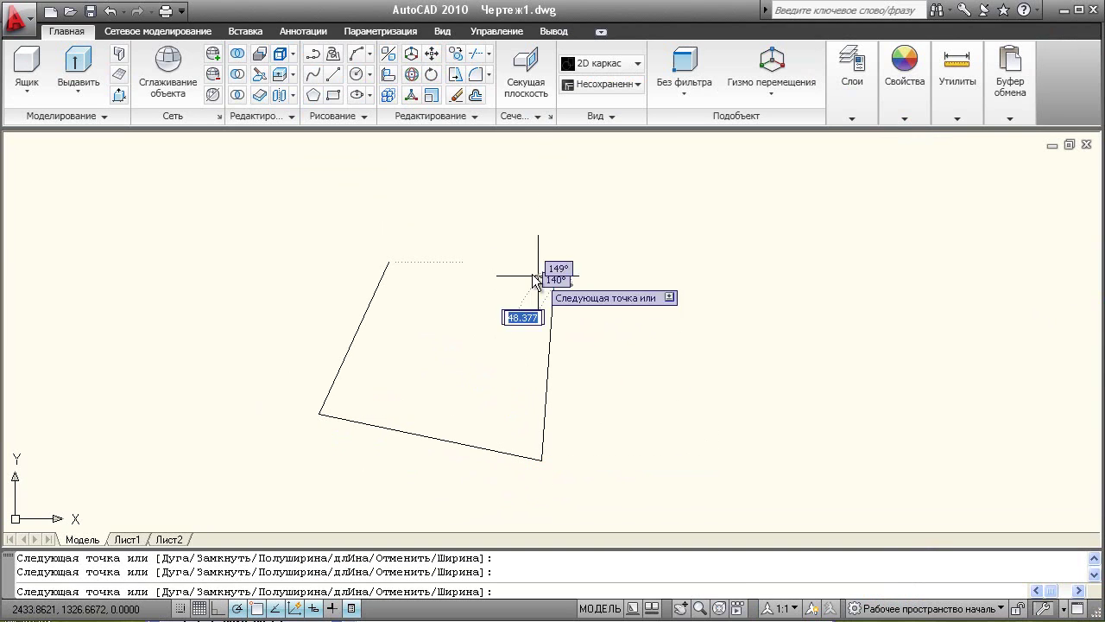
pyautogui.rightClick(404, 247)
pyautogui.click(449, 335)
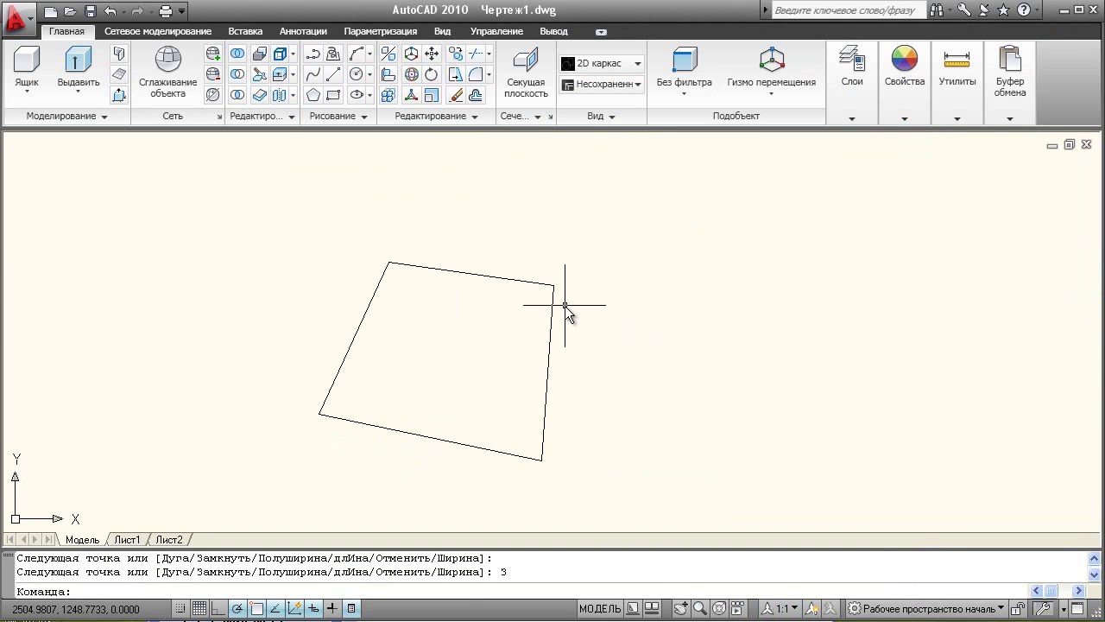
pyautogui.click(394, 36)
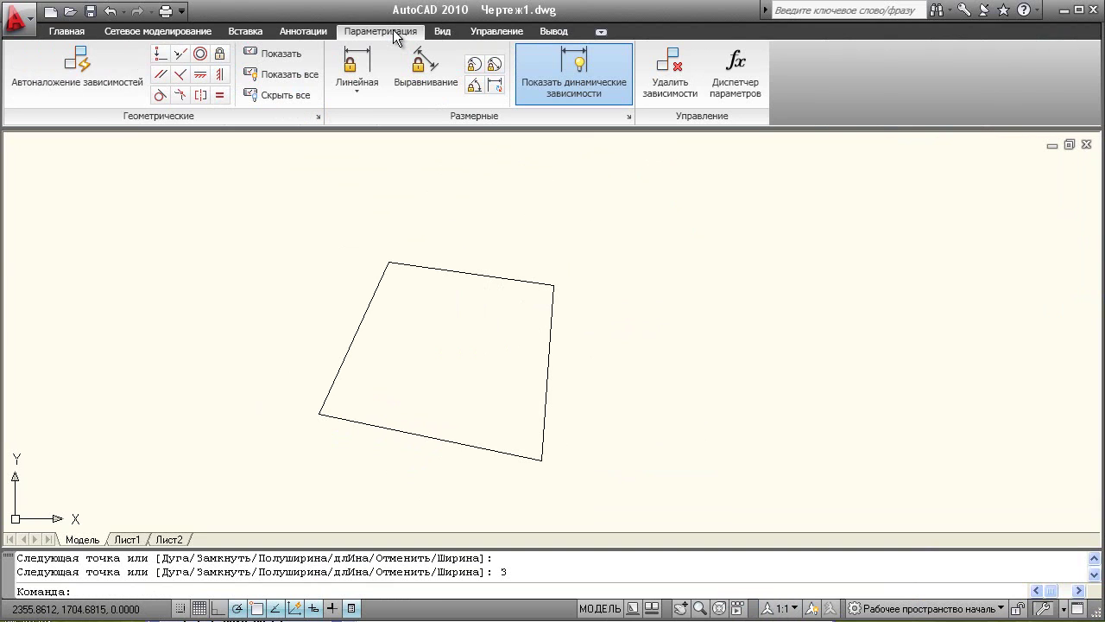
# Step: Constrain the top edge parallel and the right edge perpendicular to the bottom edge
pyautogui.click(161, 75)
pyautogui.click(387, 427)
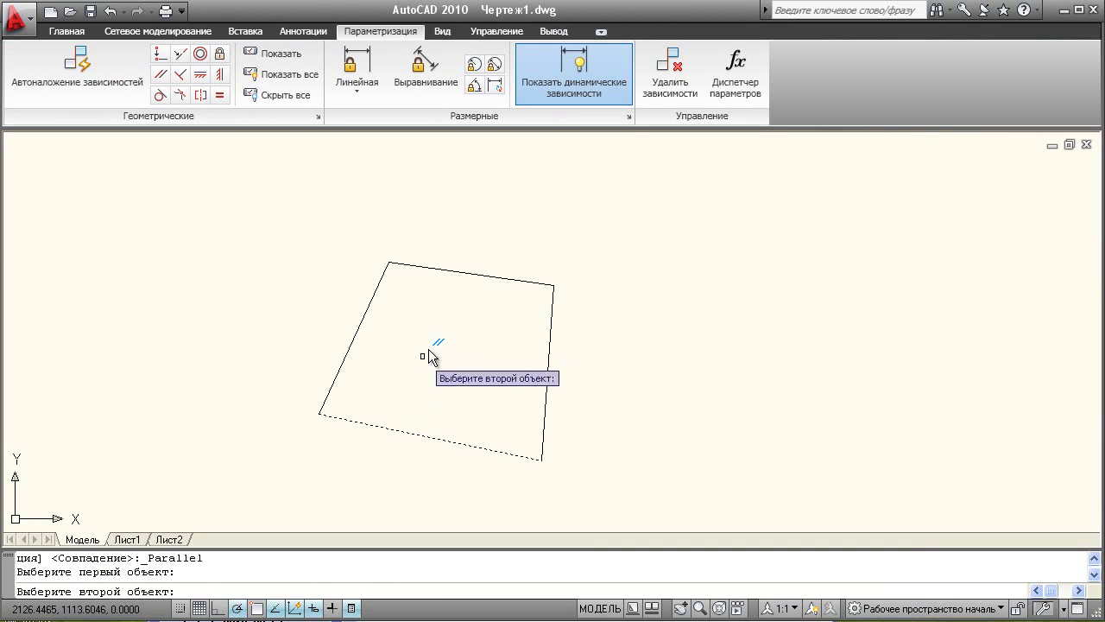
pyautogui.click(450, 273)
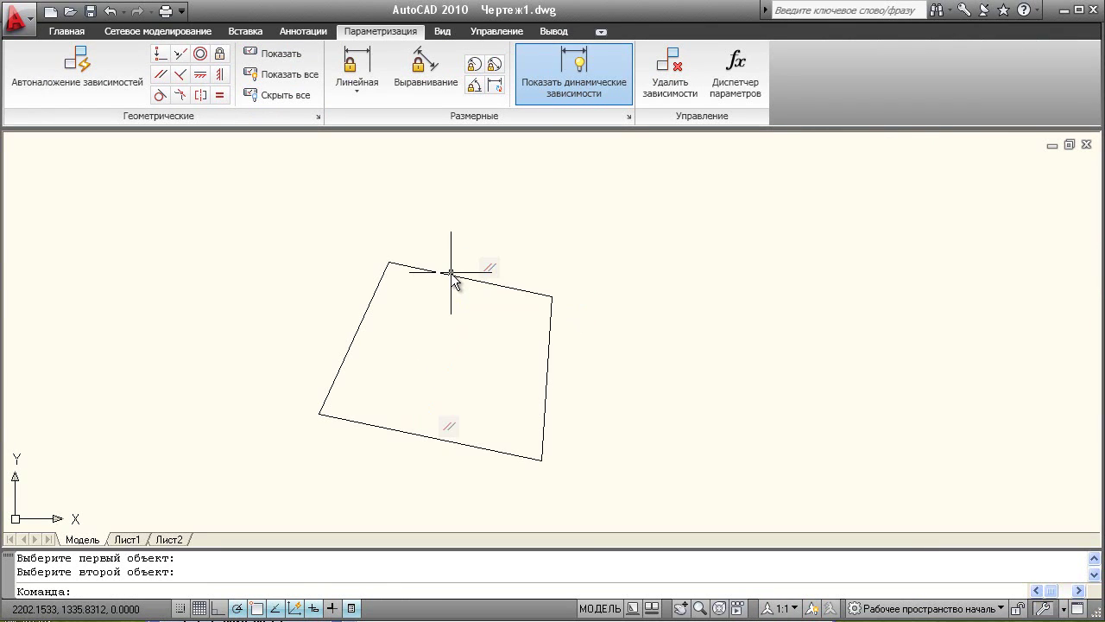
pyautogui.click(181, 75)
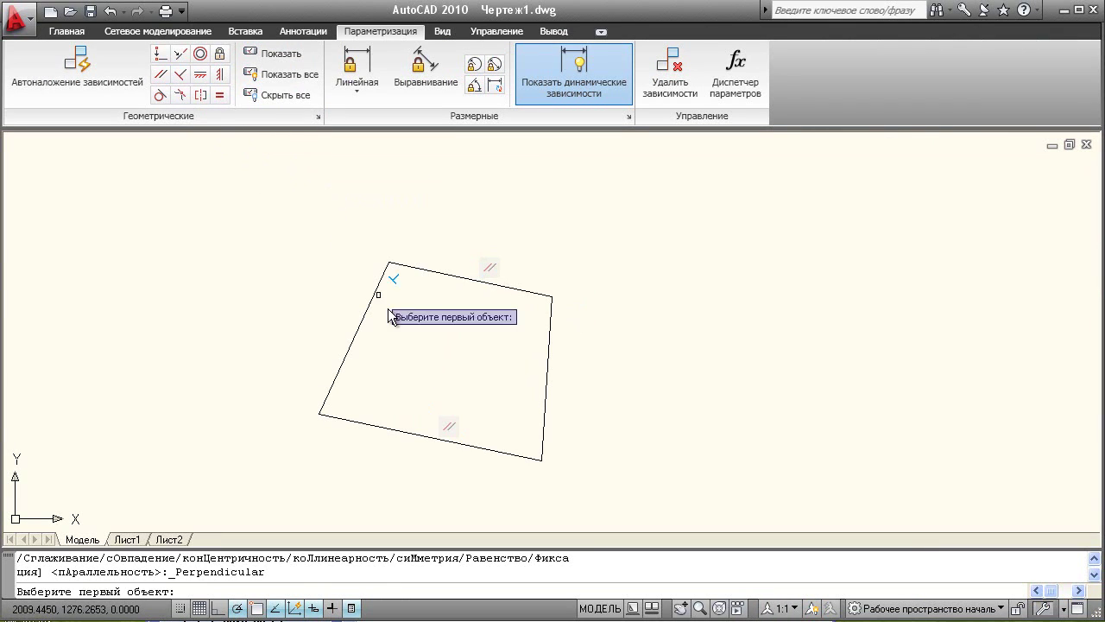
pyautogui.click(488, 446)
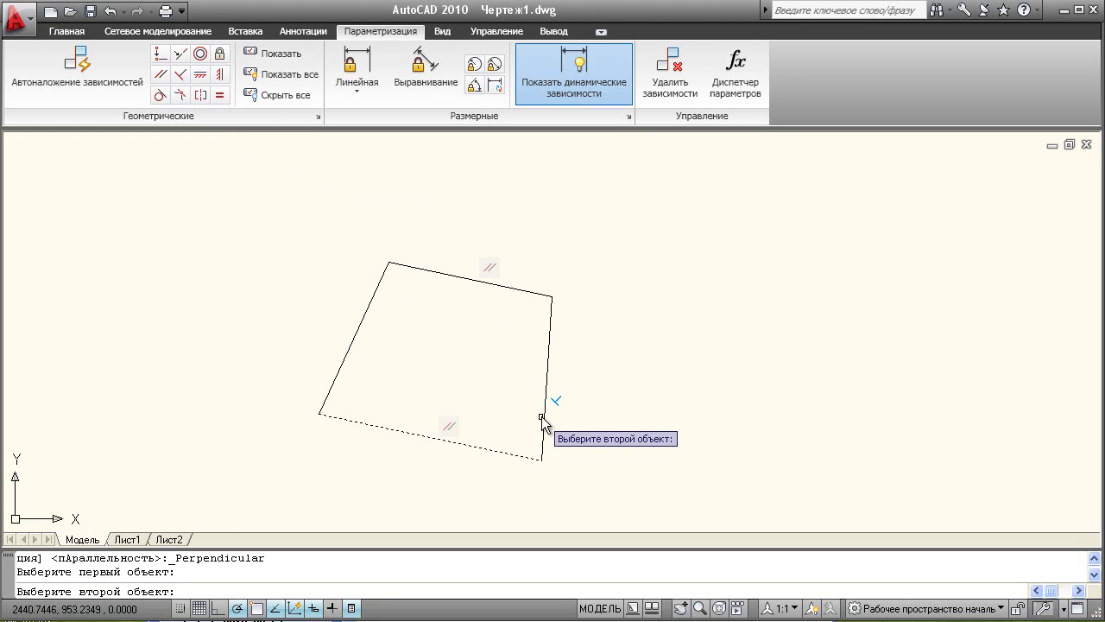
pyautogui.click(545, 416)
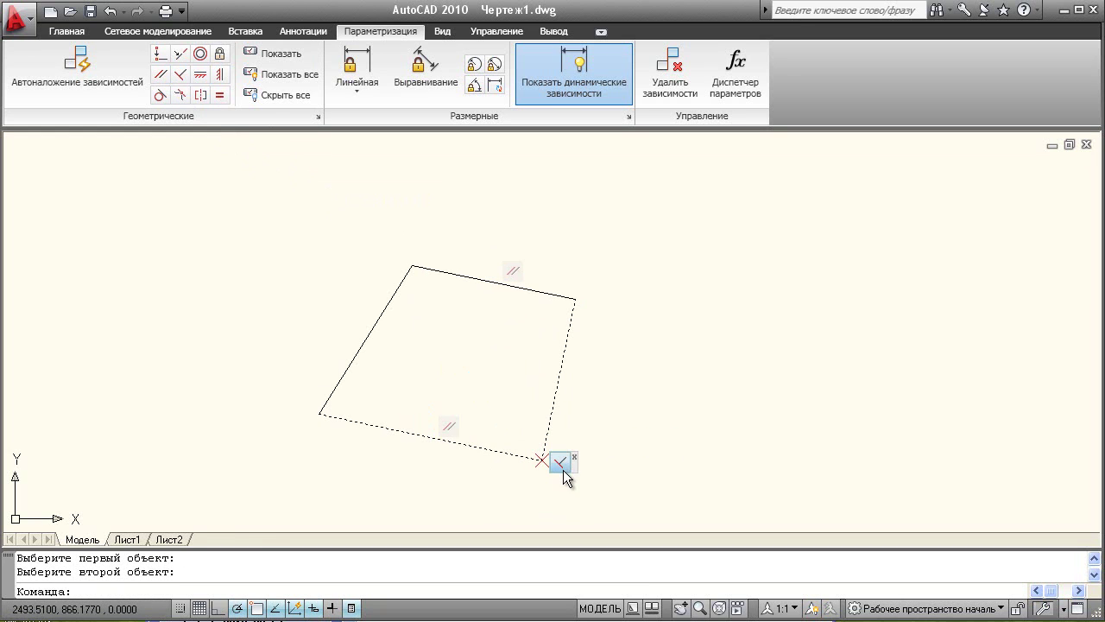
# Step: Drag the polyline's corner grips to reshape the constrained quadrilateral
pyautogui.click(554, 402)
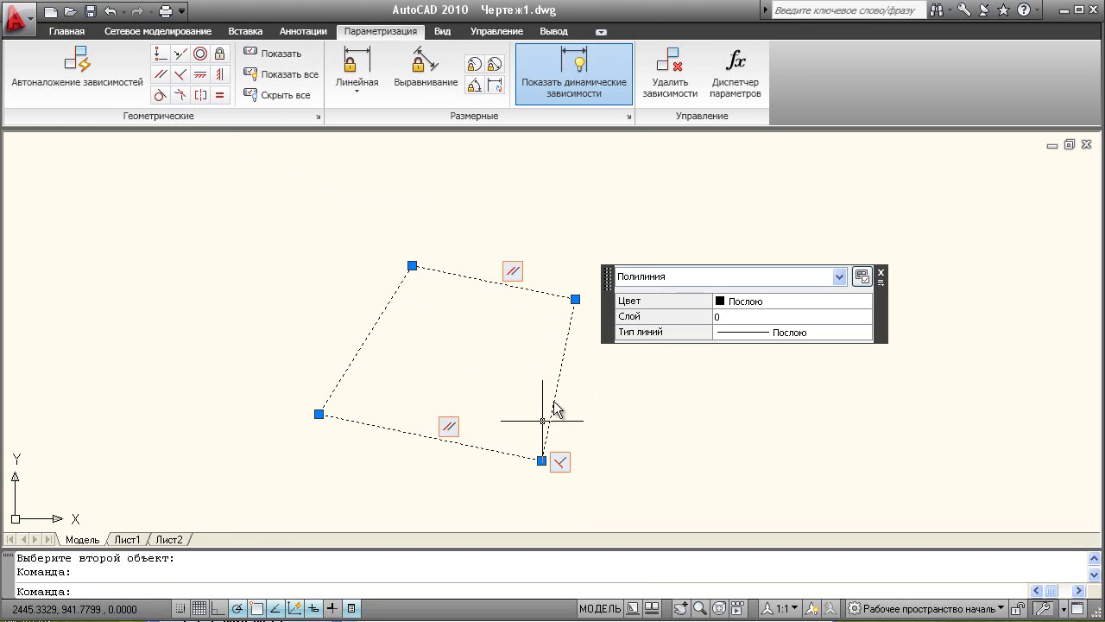
pyautogui.click(575, 299)
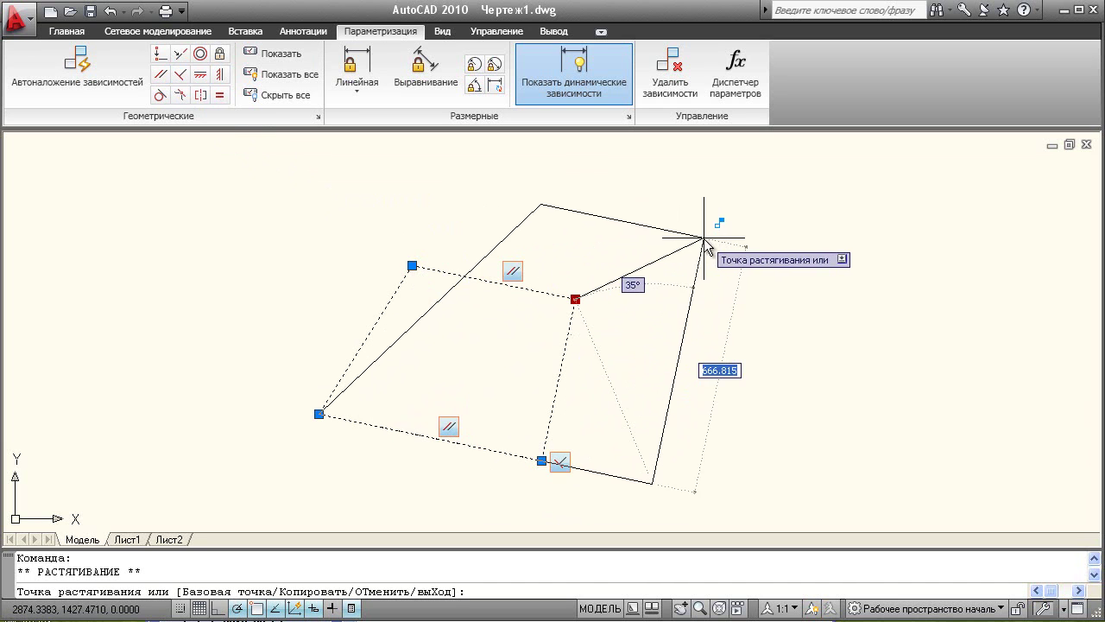
pyautogui.click(661, 394)
pyautogui.click(661, 394)
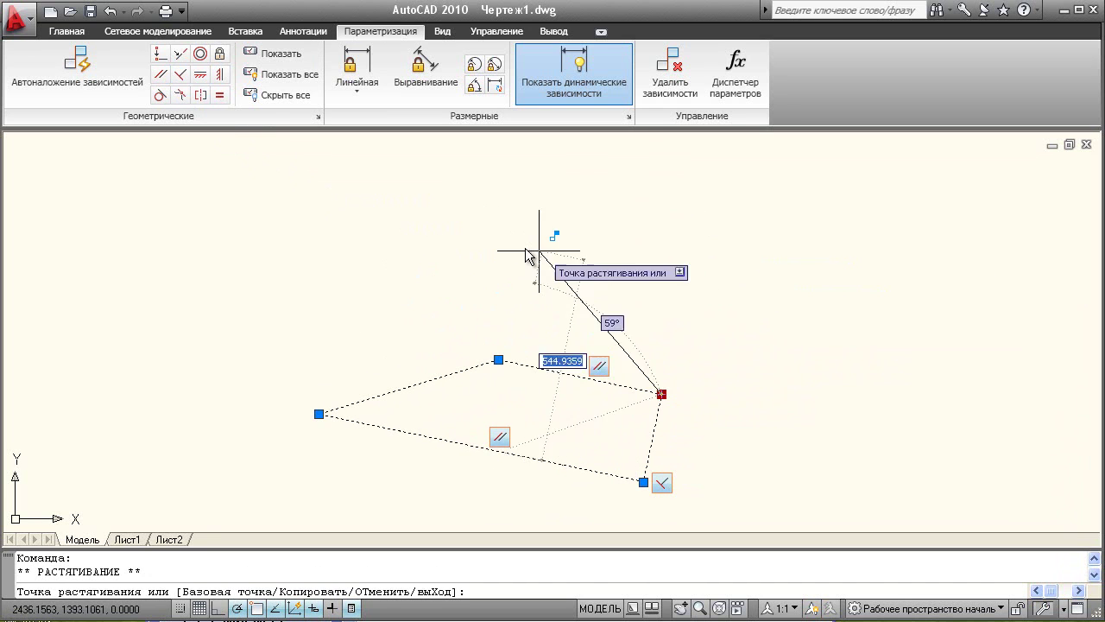
pyautogui.click(404, 269)
pyautogui.click(405, 268)
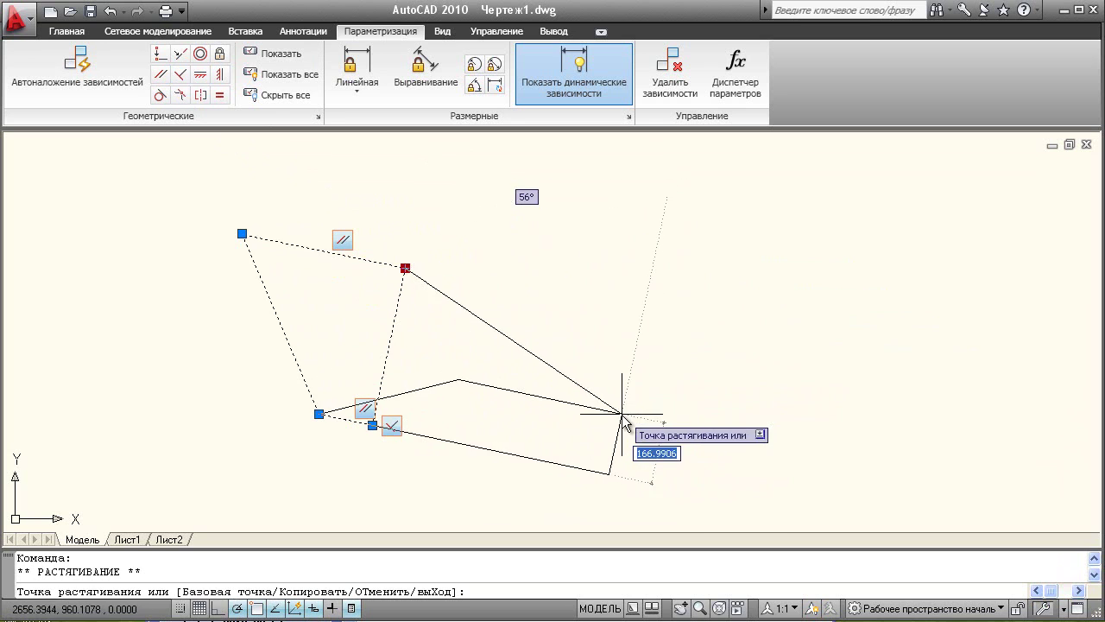
pyautogui.click(622, 414)
pyautogui.click(458, 380)
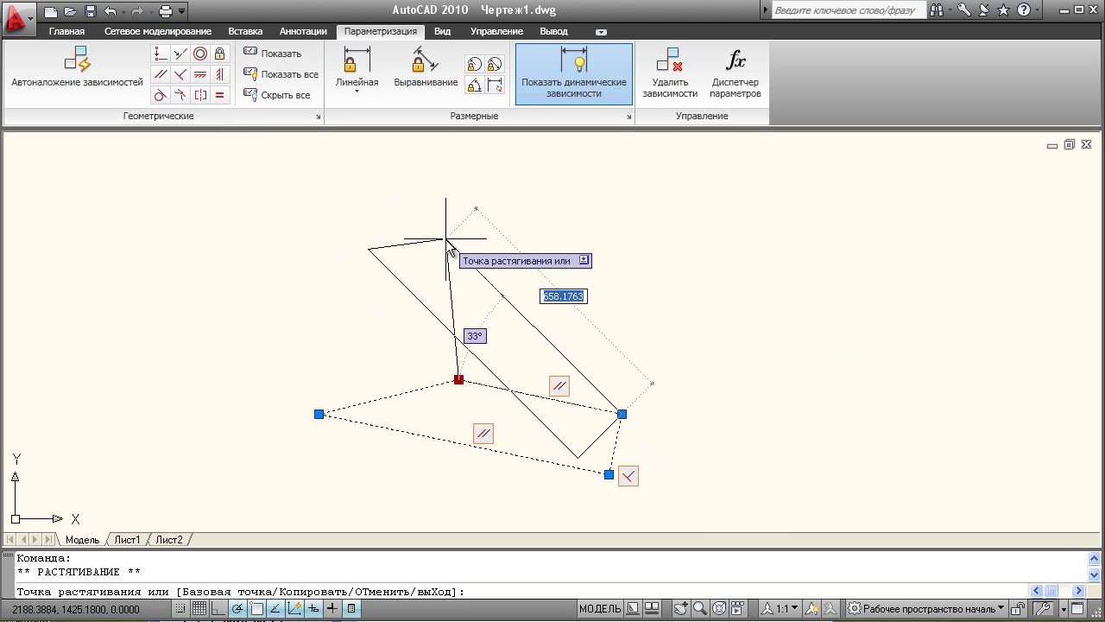
pyautogui.click(443, 291)
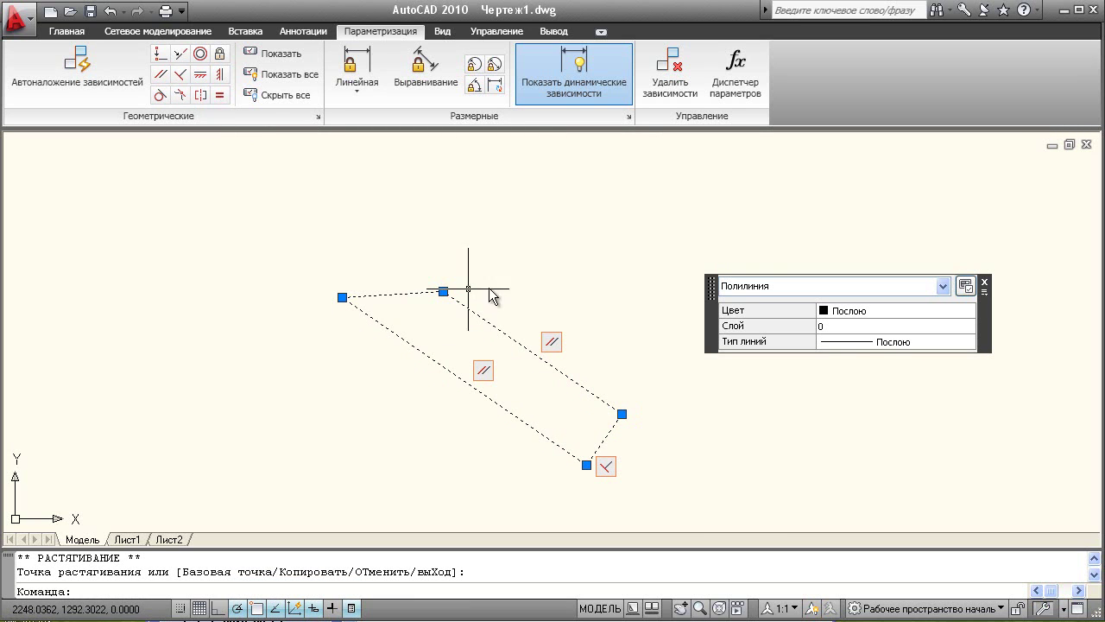
# Step: Add another Perpendicular constraint, then stretch the top and left vertices to resize the rectangle
pyautogui.click(182, 76)
pyautogui.click(369, 297)
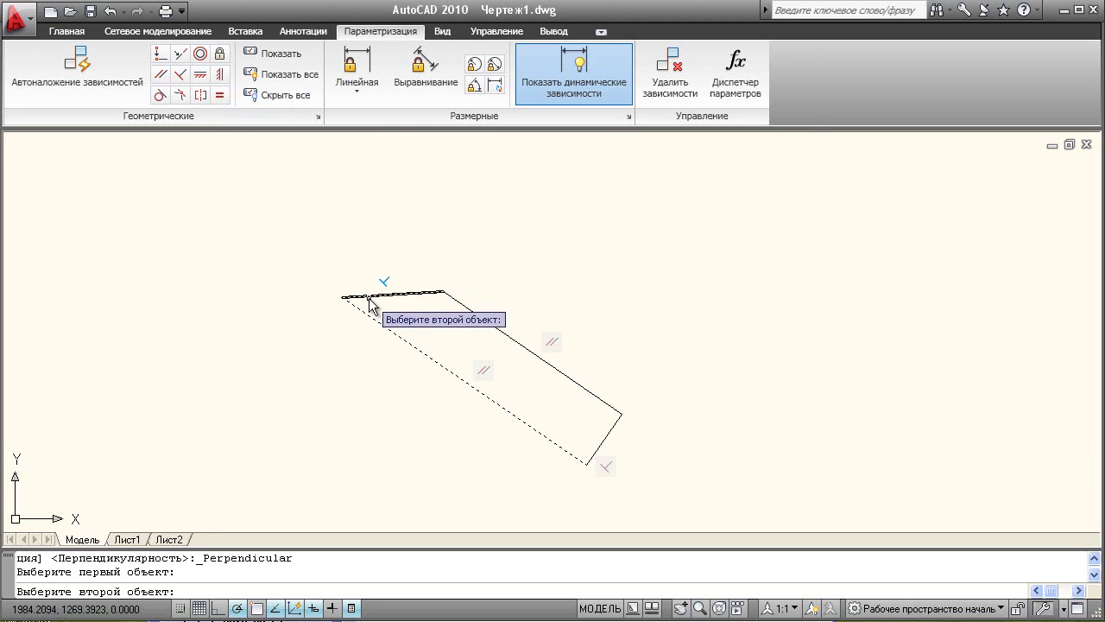
pyautogui.click(369, 298)
pyautogui.click(402, 213)
pyautogui.click(399, 214)
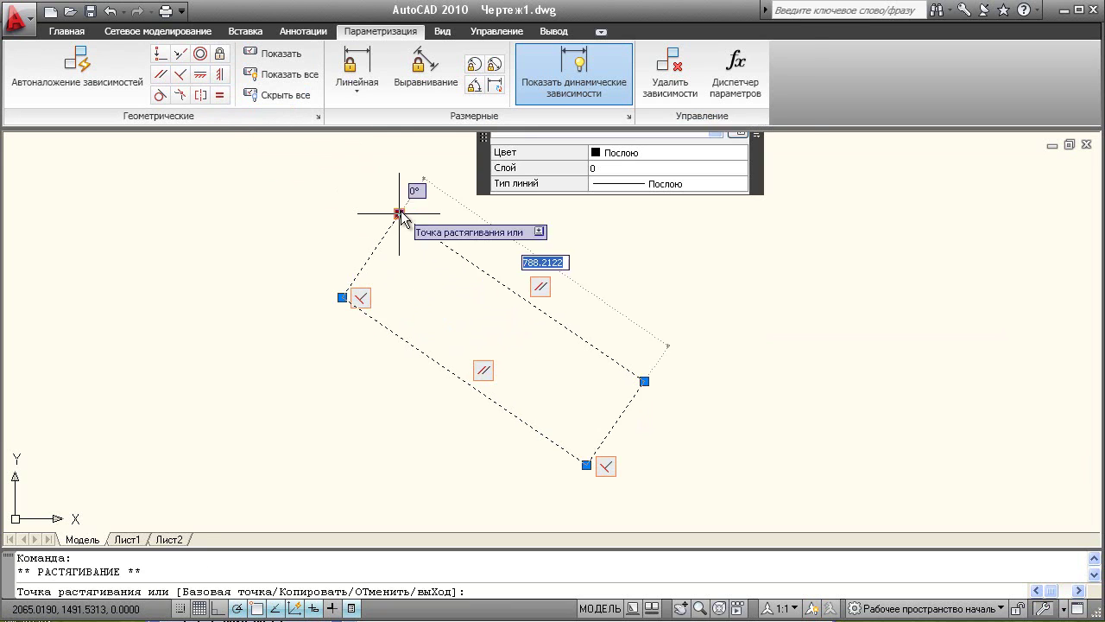
pyautogui.click(575, 214)
pyautogui.click(575, 214)
pyautogui.click(399, 288)
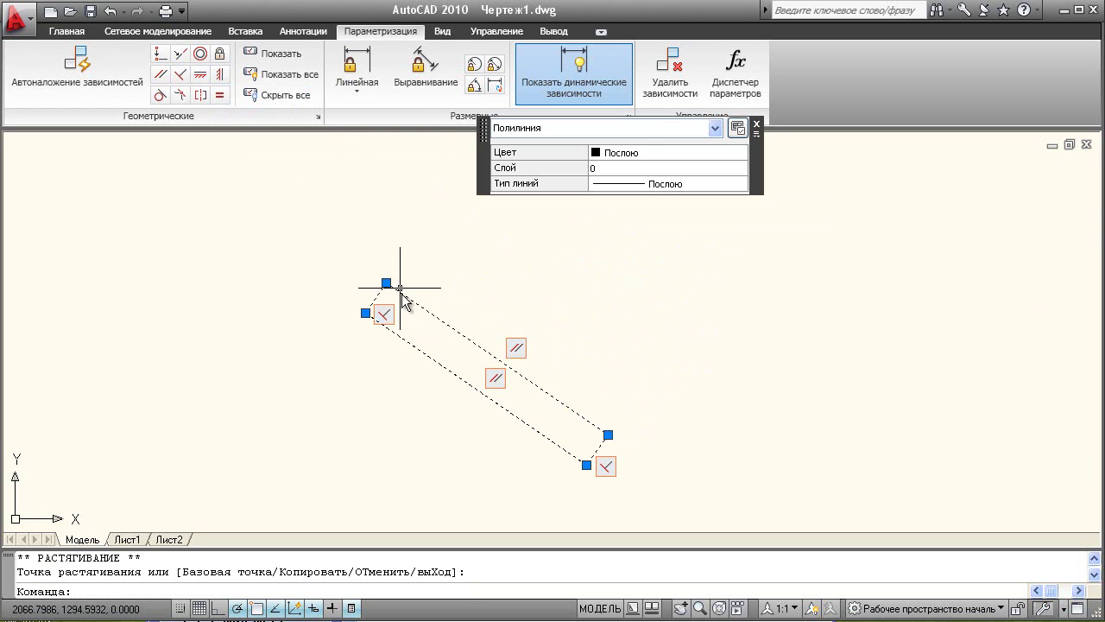
pyautogui.click(366, 313)
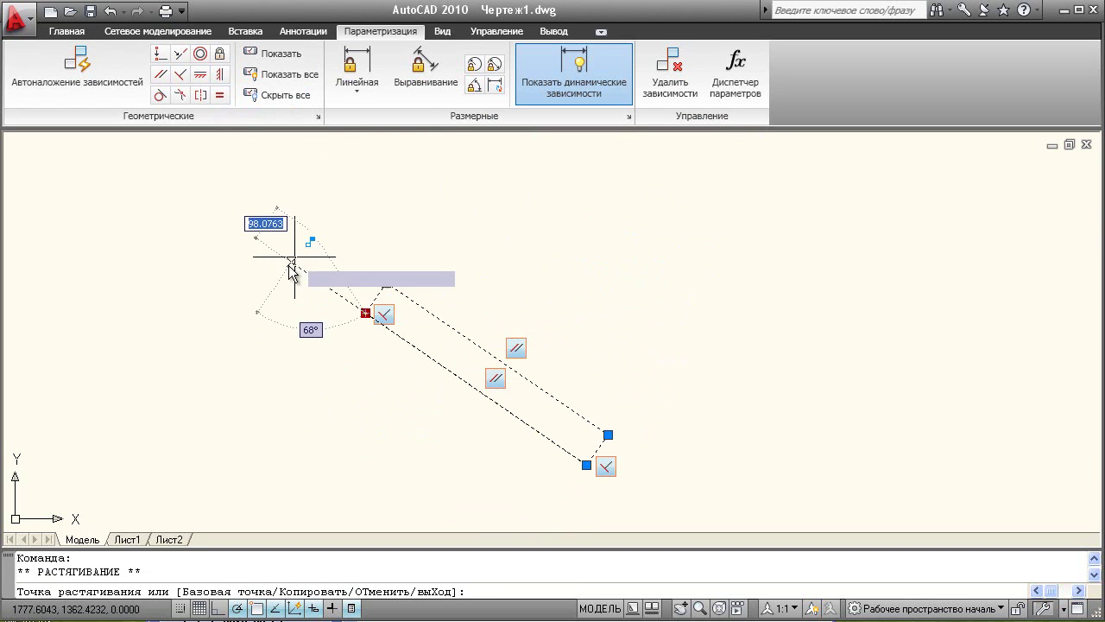
pyautogui.click(225, 313)
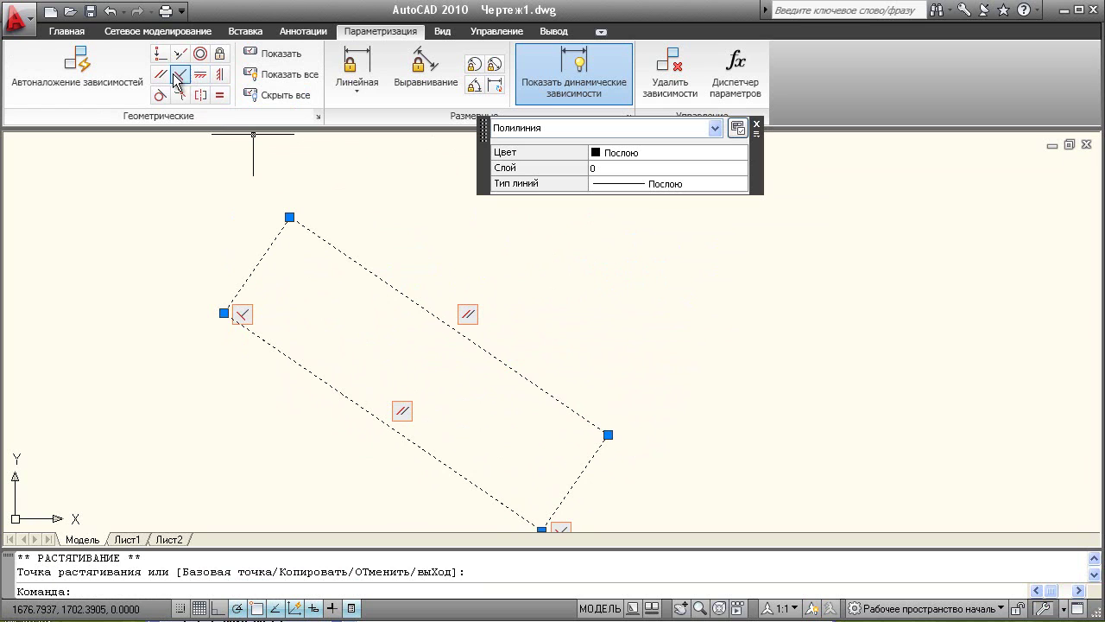
pyautogui.click(203, 78)
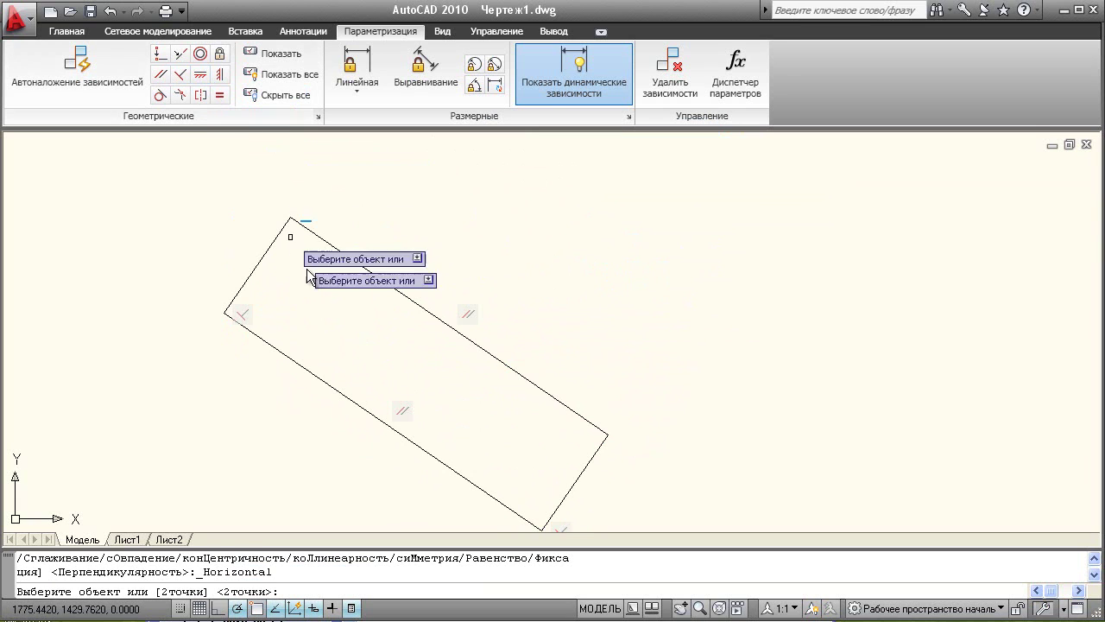
# Step: Constrain the lower-left edge horizontal and enlarge the rectangle by its top-right corner
pyautogui.click(325, 376)
pyautogui.click(365, 313)
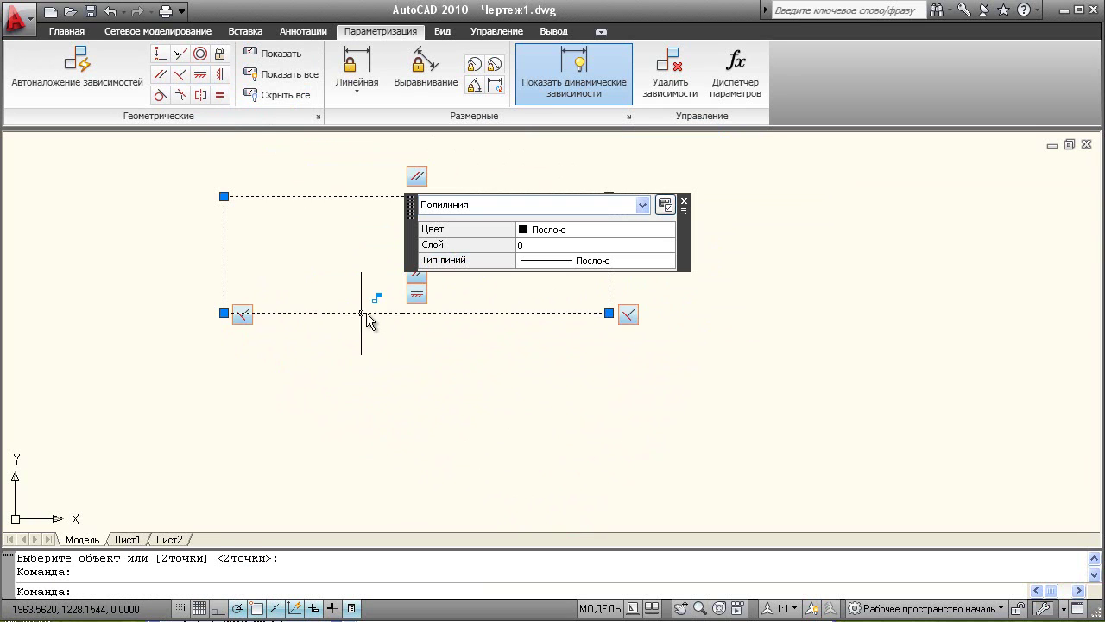
pyautogui.moveTo(456, 298); pyautogui.dragTo(451, 359, button='middle')
pyautogui.scroll(-2, 549, 374)
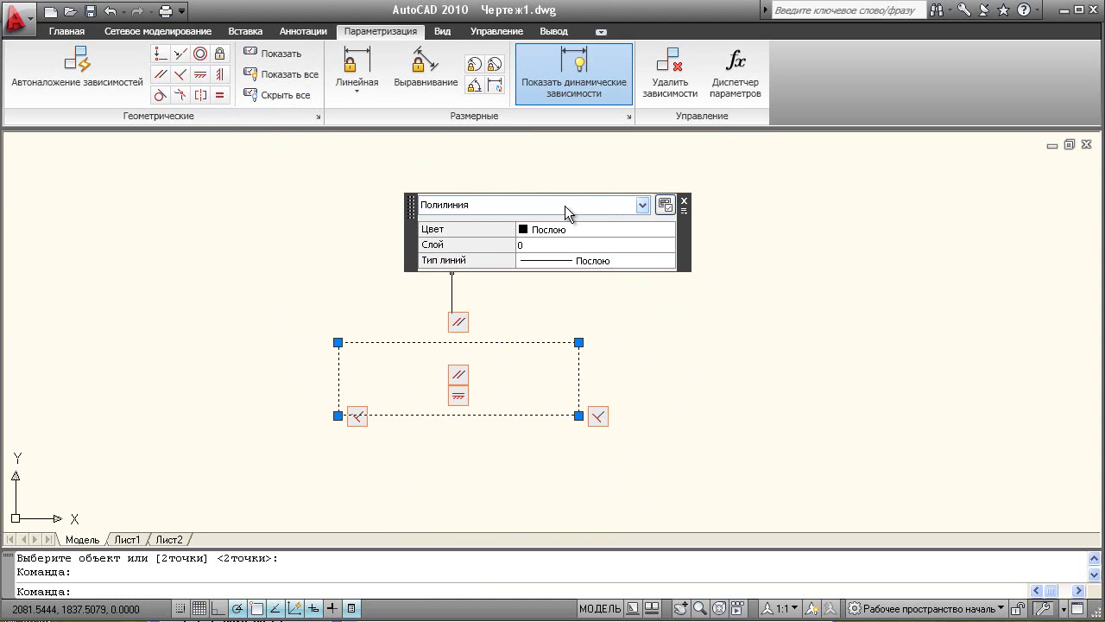
pyautogui.click(684, 201)
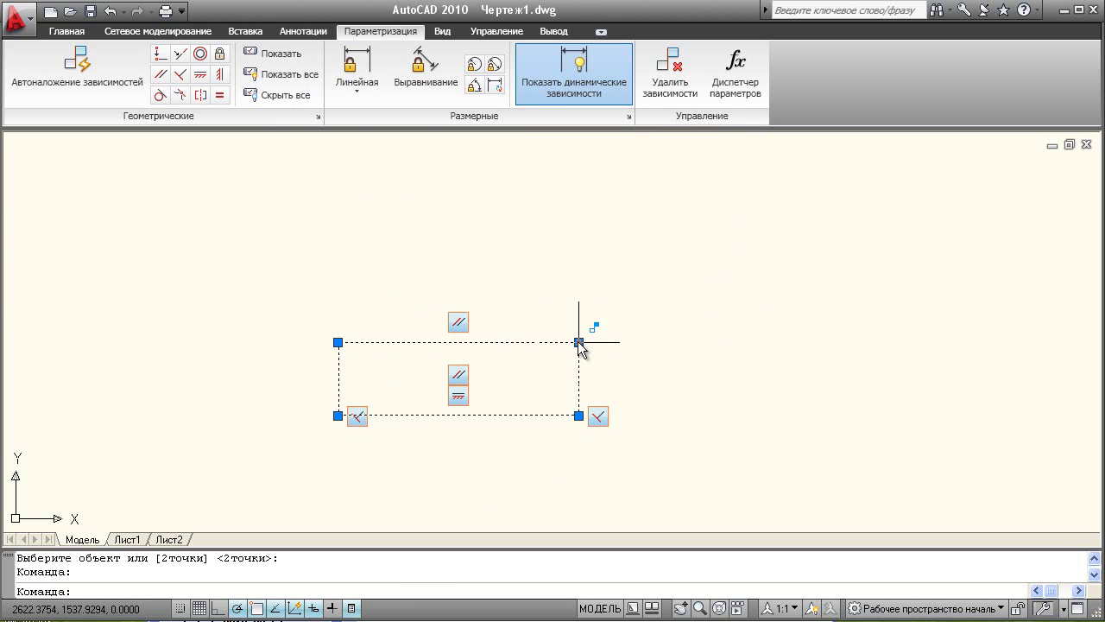
pyautogui.click(577, 342)
pyautogui.click(677, 245)
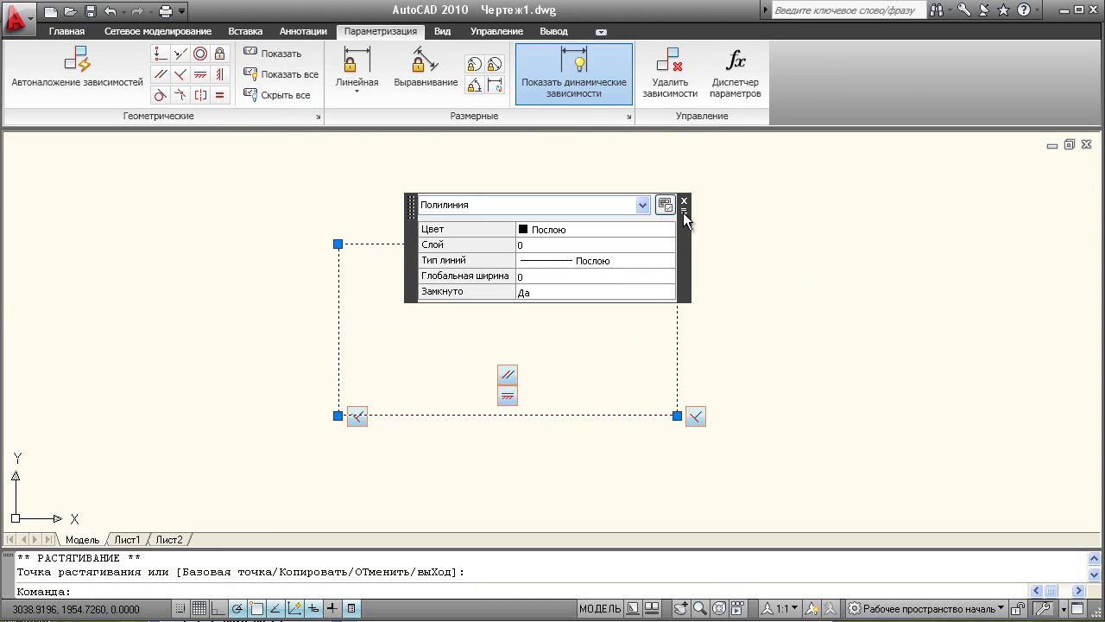
# Step: Set the Quick Properties panel to floating and move it off the drawing
pyautogui.click(684, 212)
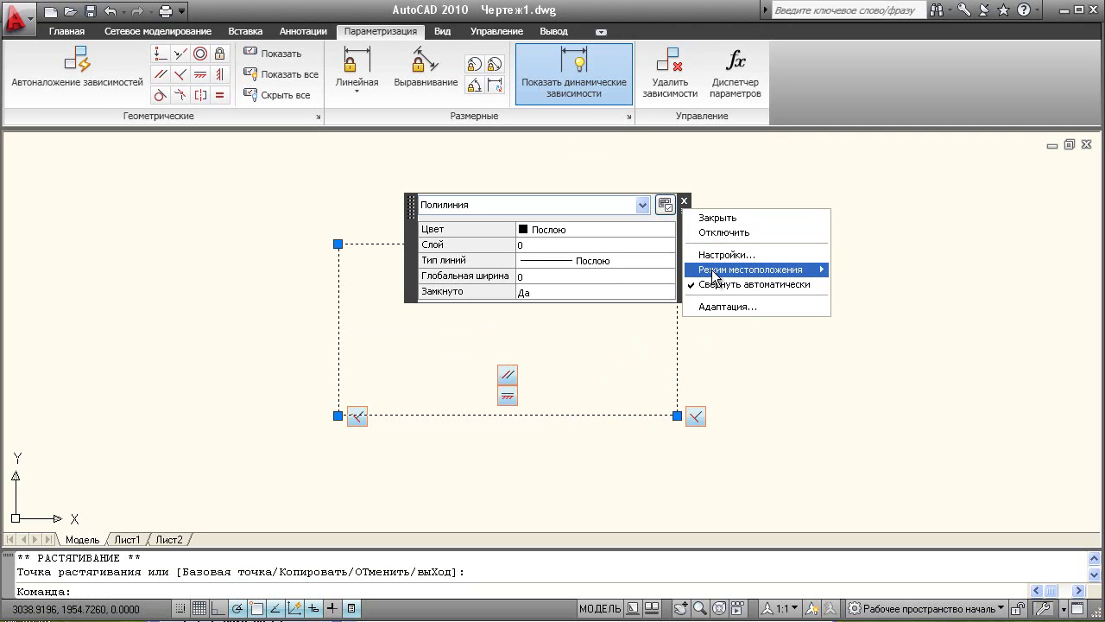
pyautogui.click(891, 284)
pyautogui.moveTo(411, 207)
pyautogui.mouseDown()
pyautogui.moveTo(339, 183)
pyautogui.moveTo(14, 147)
pyautogui.mouseUp()
# Step: Stretch the top-right corner repeatedly into a wide, taller upright rectangle
pyautogui.click(677, 244)
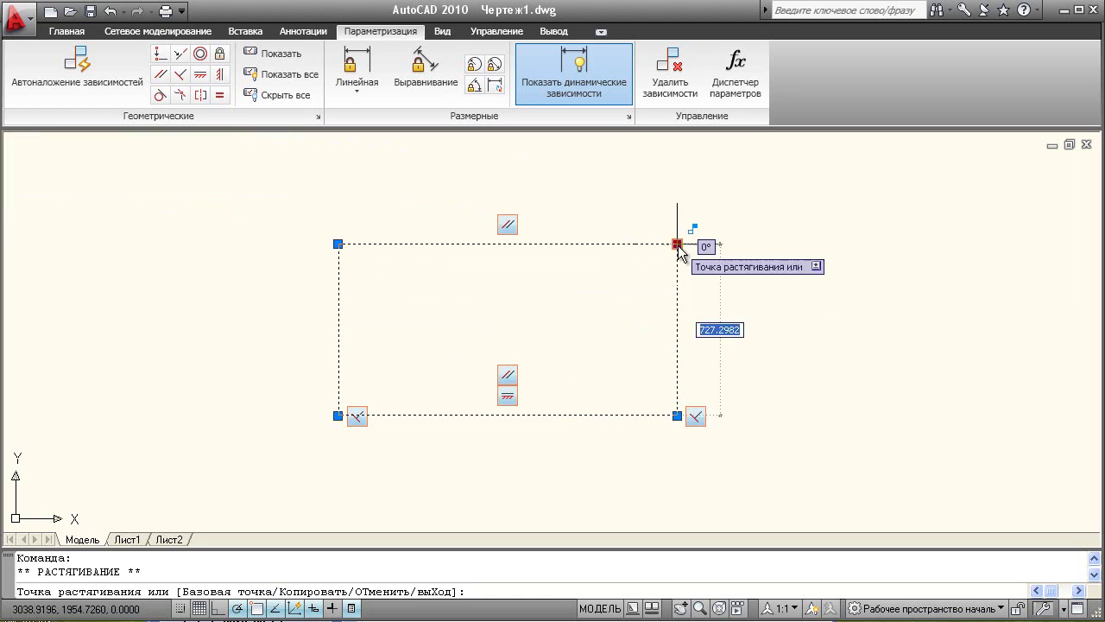
pyautogui.click(513, 307)
pyautogui.click(513, 306)
pyautogui.click(738, 320)
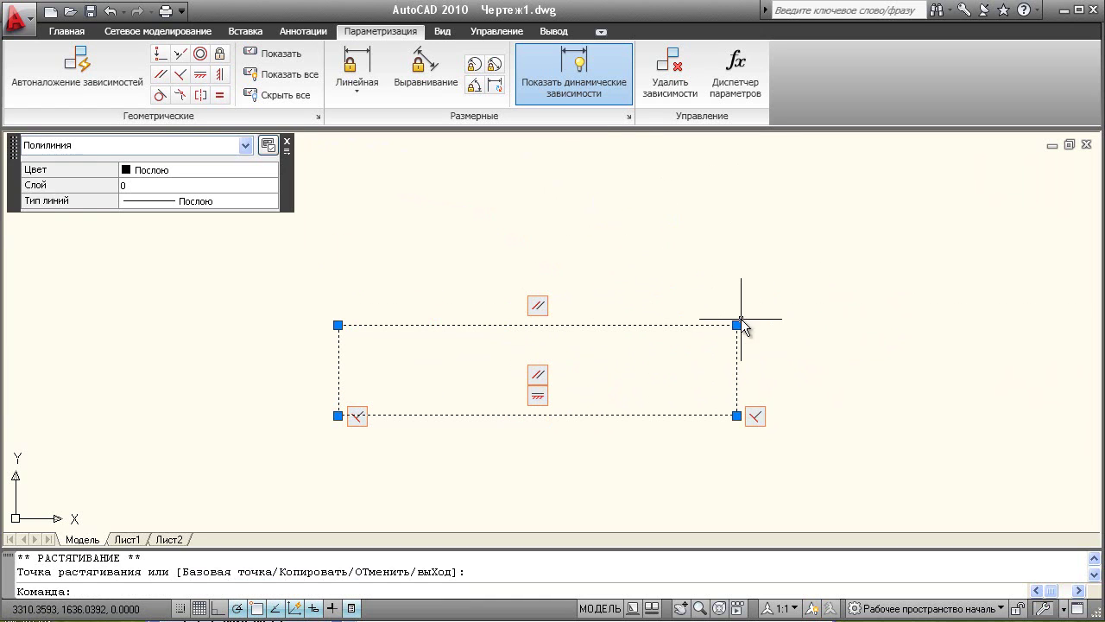
pyautogui.click(736, 320)
pyautogui.click(736, 239)
pyautogui.click(376, 81)
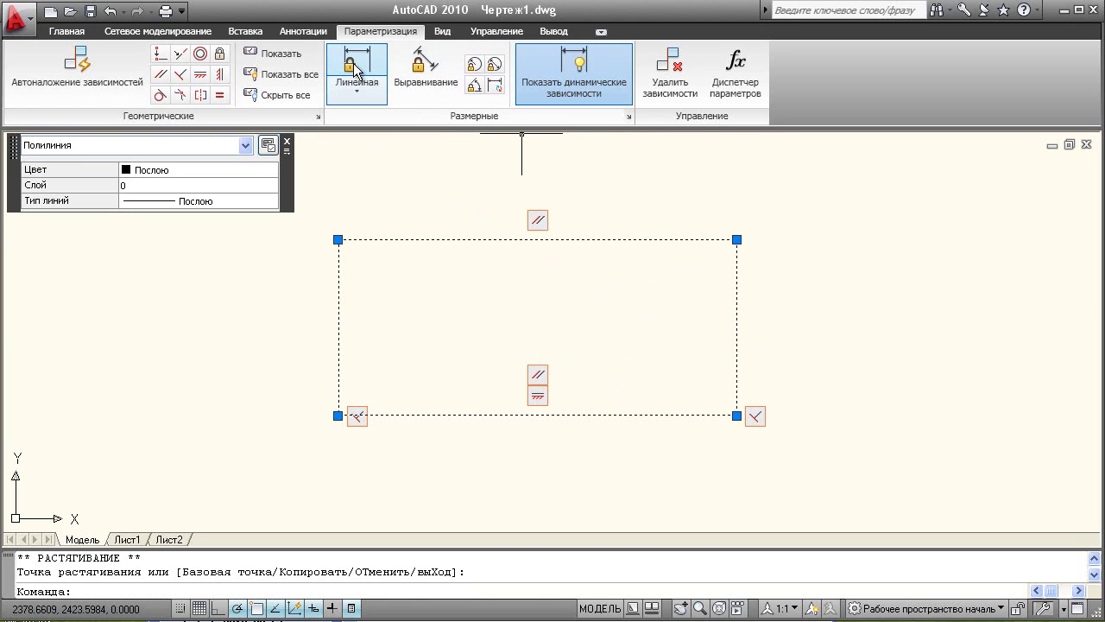
# Step: Add linear dimensional constraints d1 for the rectangle's width and d2 for its height
pyautogui.click(339, 325)
pyautogui.click(739, 295)
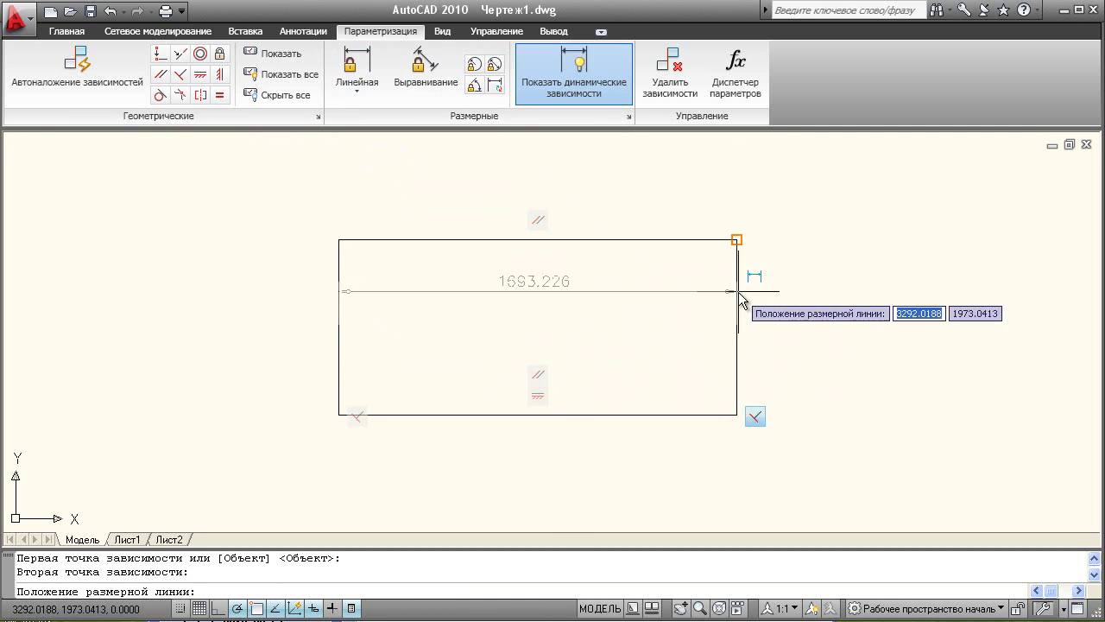
pyautogui.click(655, 466)
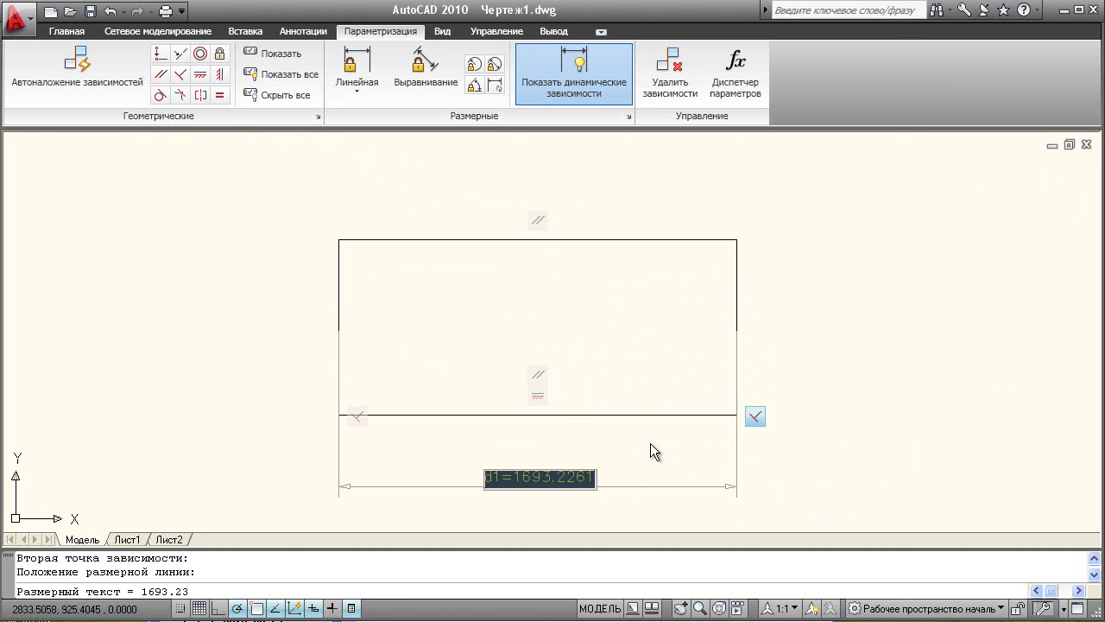
pyautogui.press('Return')
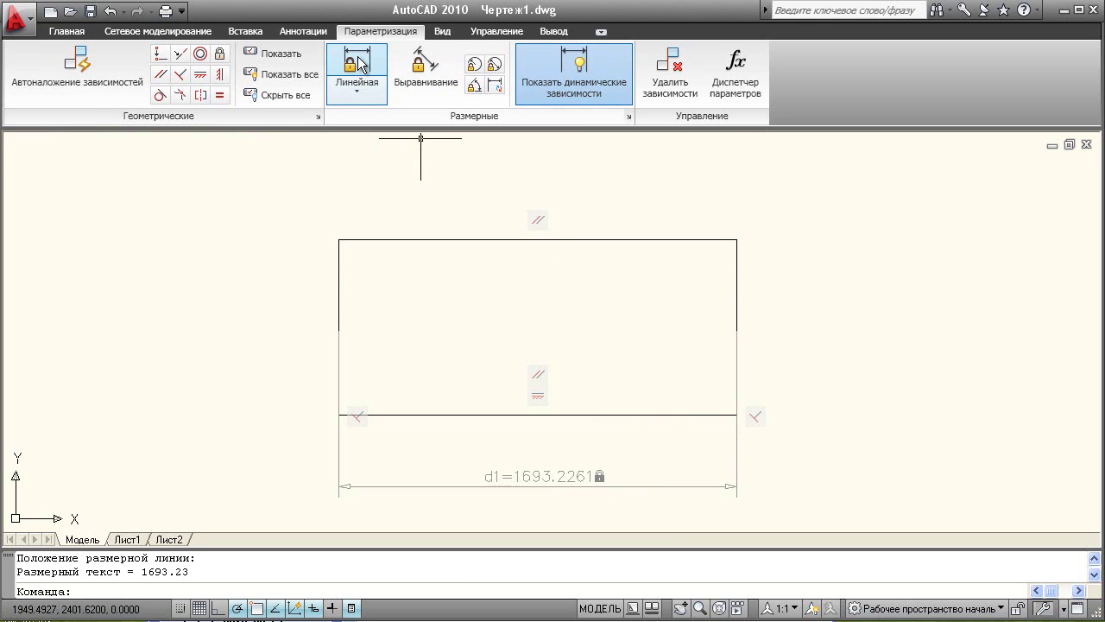
pyautogui.click(357, 64)
pyautogui.click(604, 414)
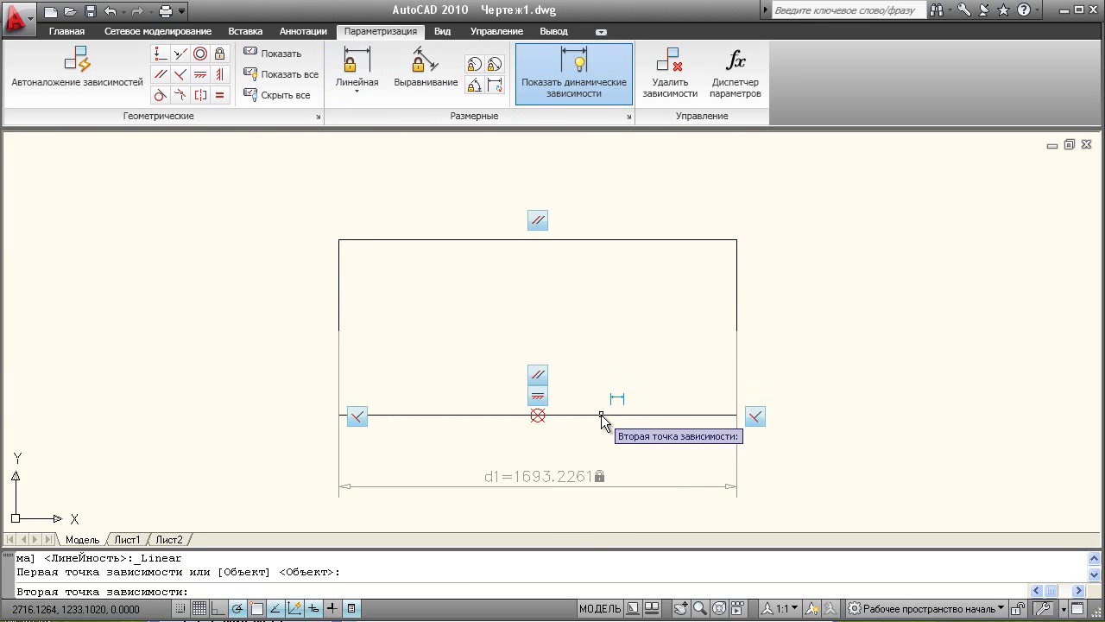
pyautogui.click(593, 241)
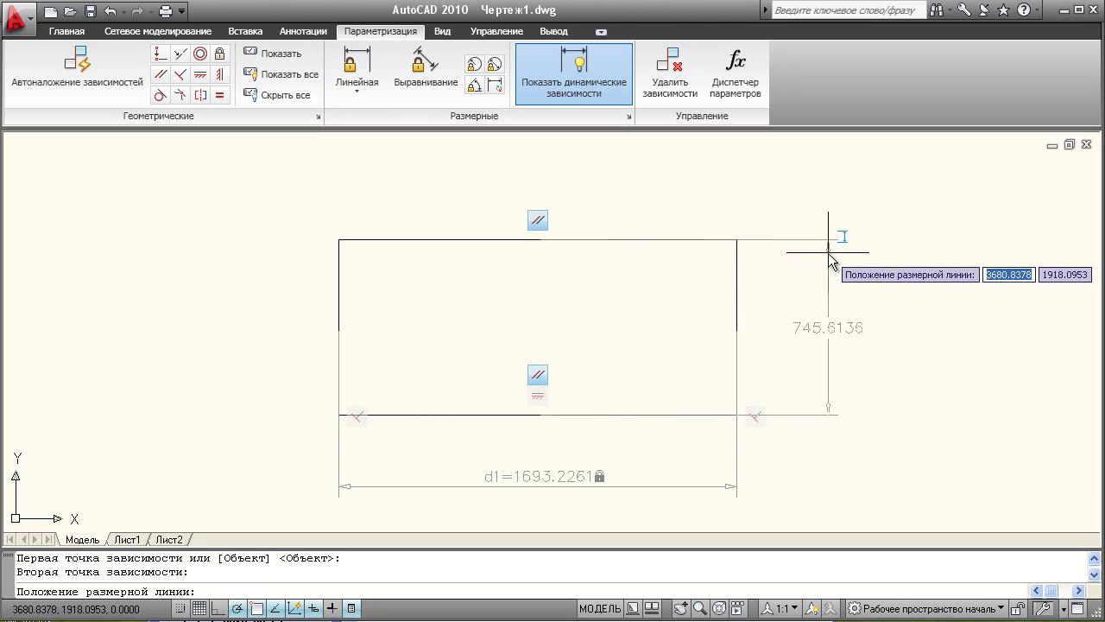
pyautogui.click(829, 270)
pyautogui.press('Return')
# Step: Select d2 and drag the bottom edge up and down to test the height constraint
pyautogui.click(794, 241)
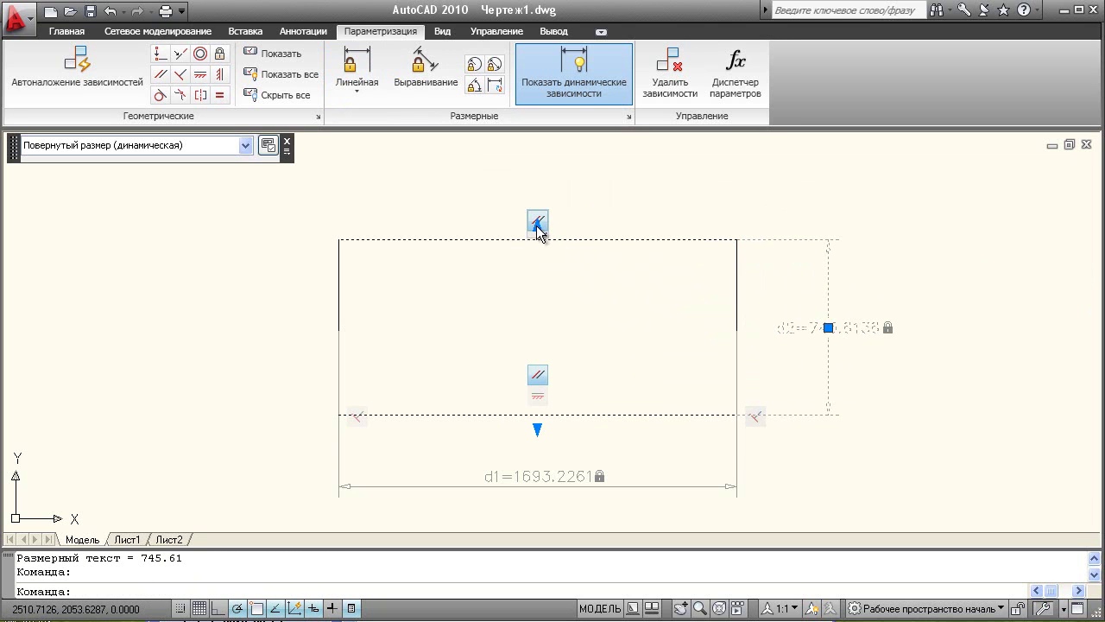
pyautogui.click(537, 426)
pyautogui.click(543, 440)
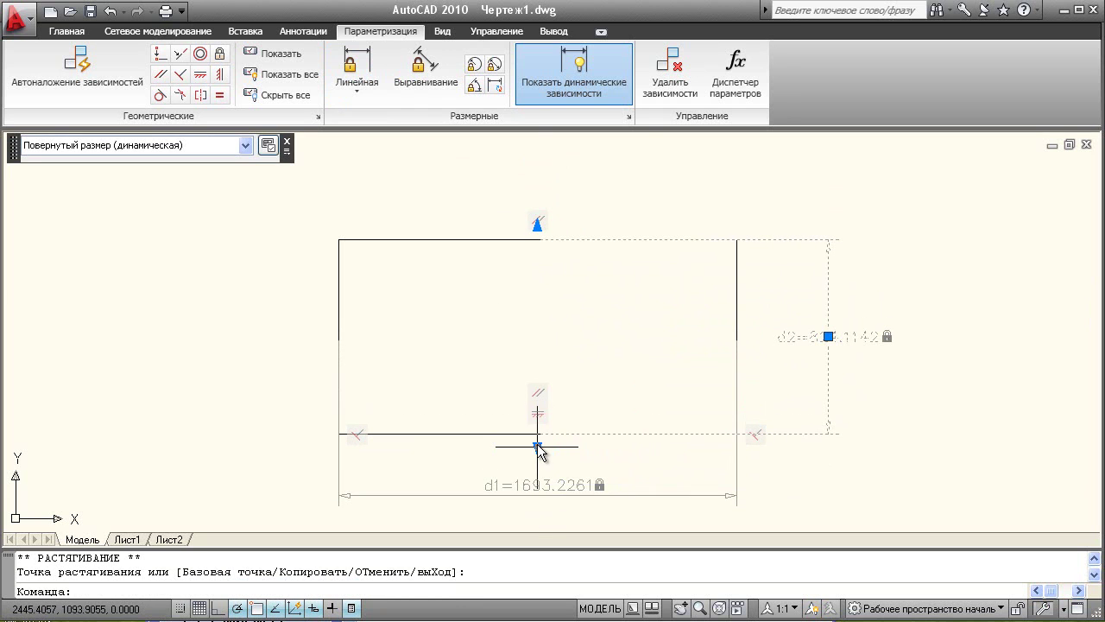
pyautogui.click(537, 445)
pyautogui.click(537, 308)
pyautogui.click(537, 319)
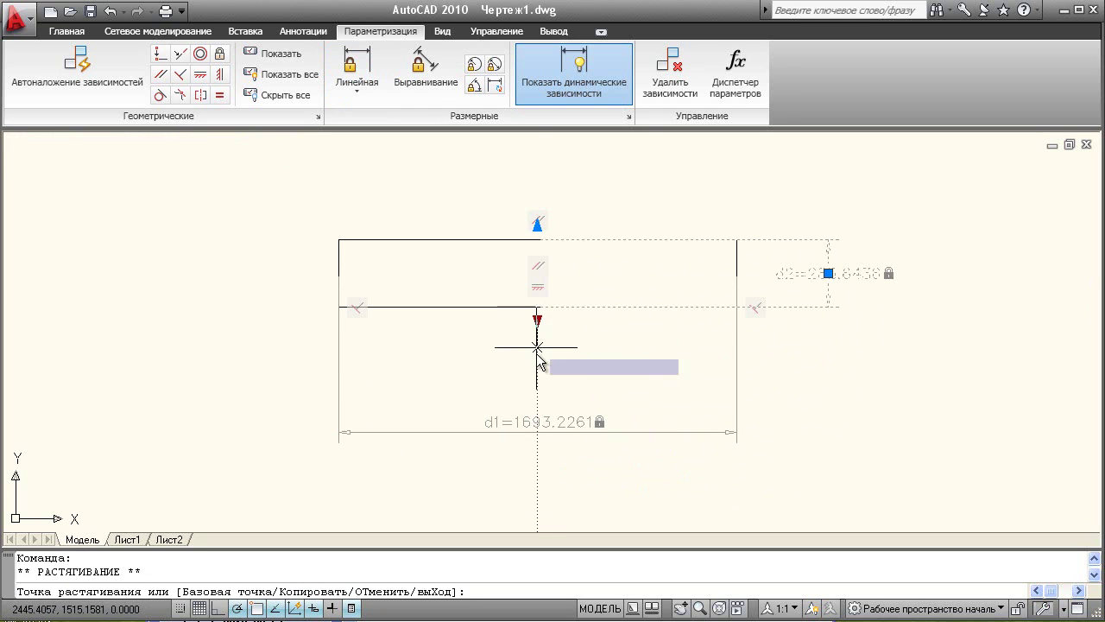
pyautogui.click(537, 365)
pyautogui.press('Escape')
# Step: Select d1 and drag the right edge to test changing the rectangle's width
pyautogui.click(665, 462)
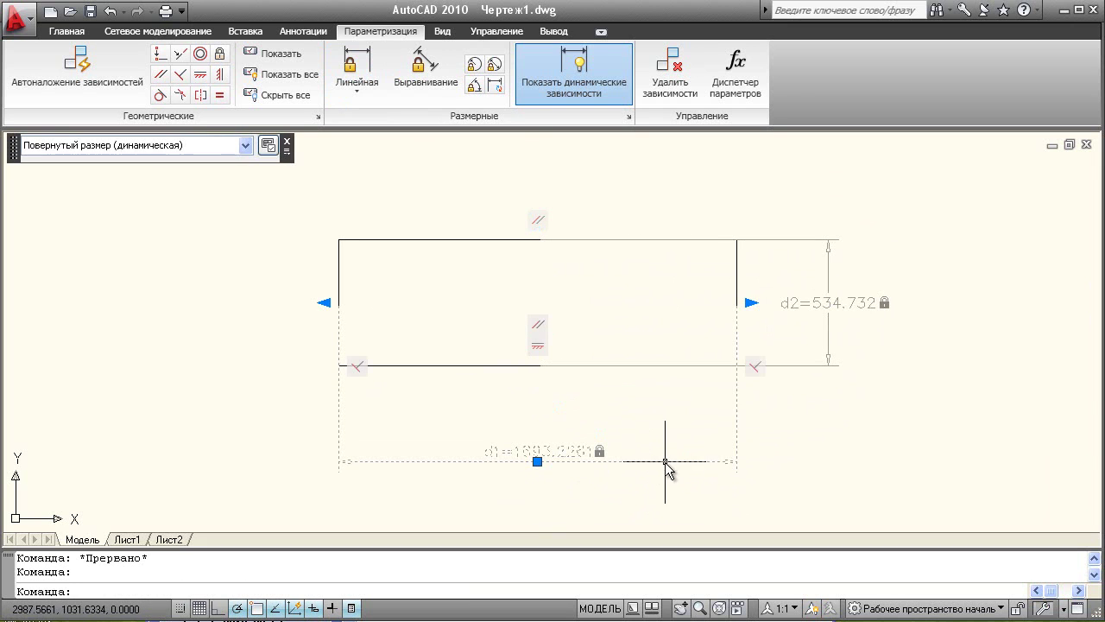
pyautogui.click(749, 303)
pyautogui.click(640, 300)
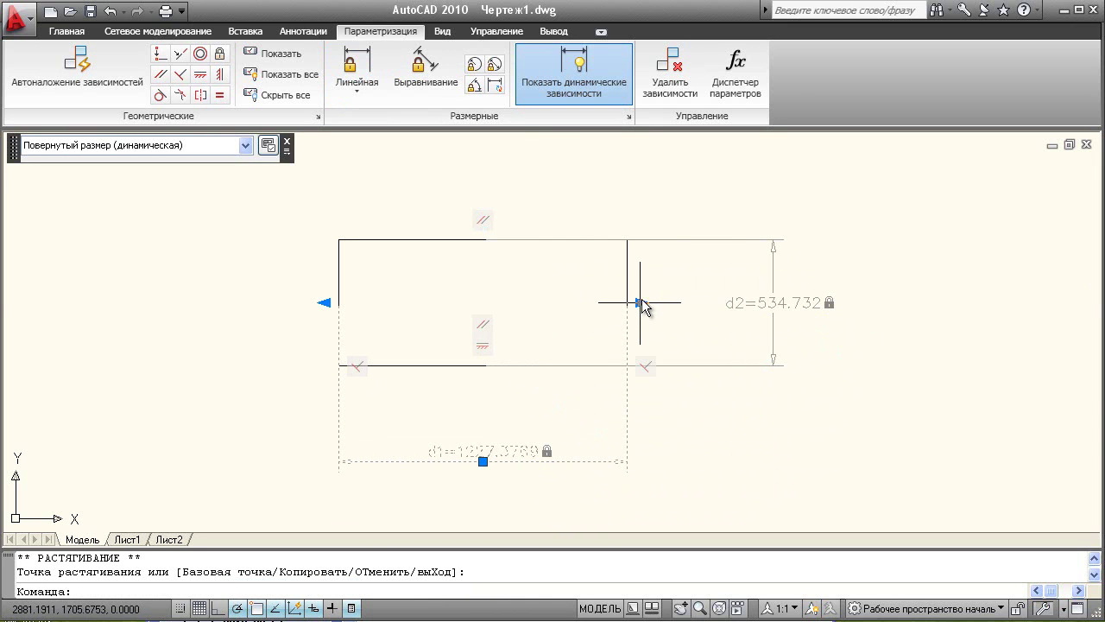
pyautogui.click(640, 300)
pyautogui.click(654, 302)
pyautogui.press('Escape')
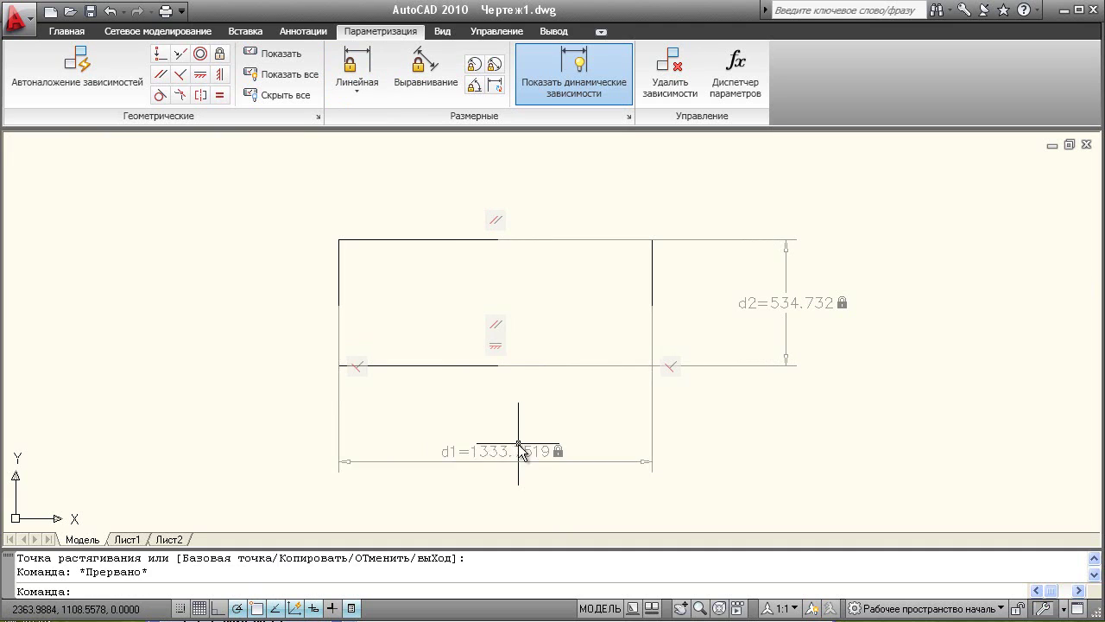
# Step: Set d1 to 1500 and d2 to 500, and list them in the Parameters Manager
pyautogui.doubleClick(521, 455)
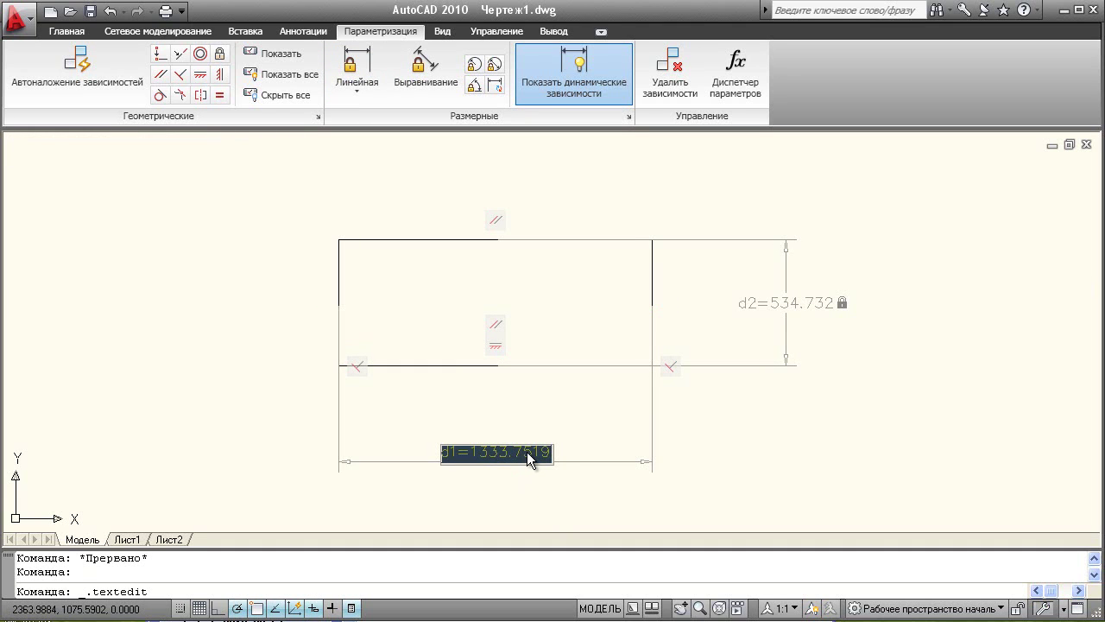
pyautogui.write('1500')
pyautogui.press('Return')
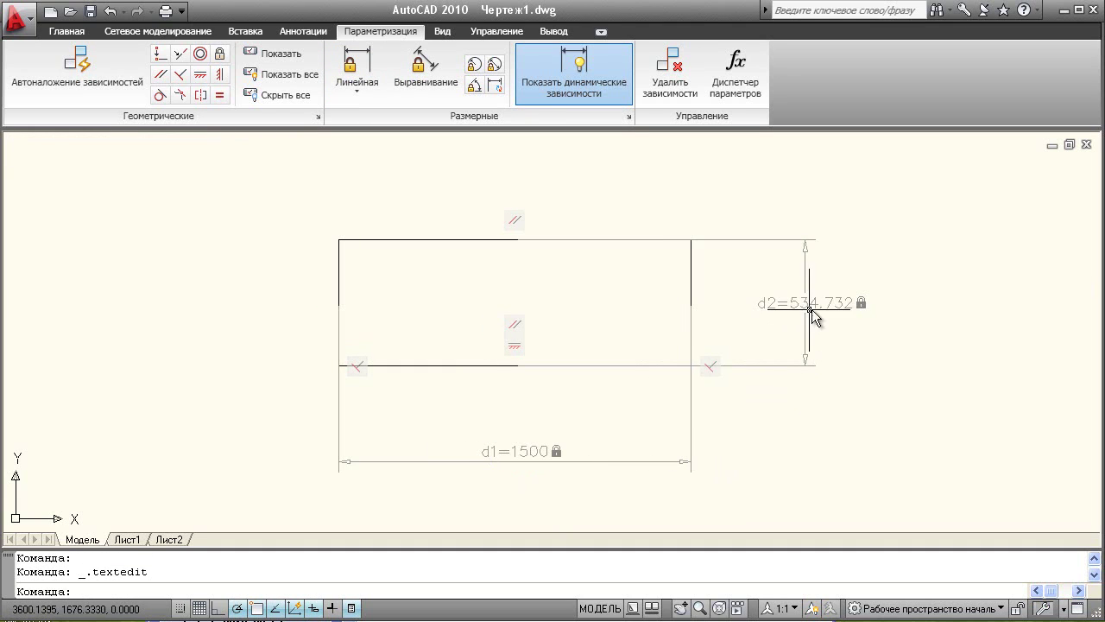
pyautogui.doubleClick(805, 304)
pyautogui.write('500')
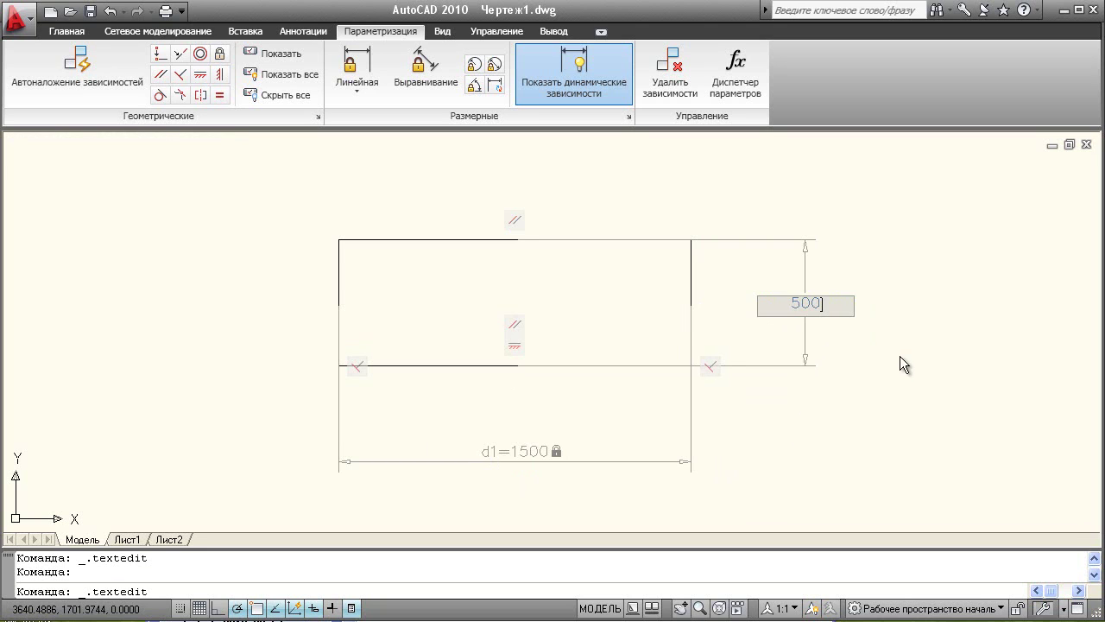
pyautogui.press('Return')
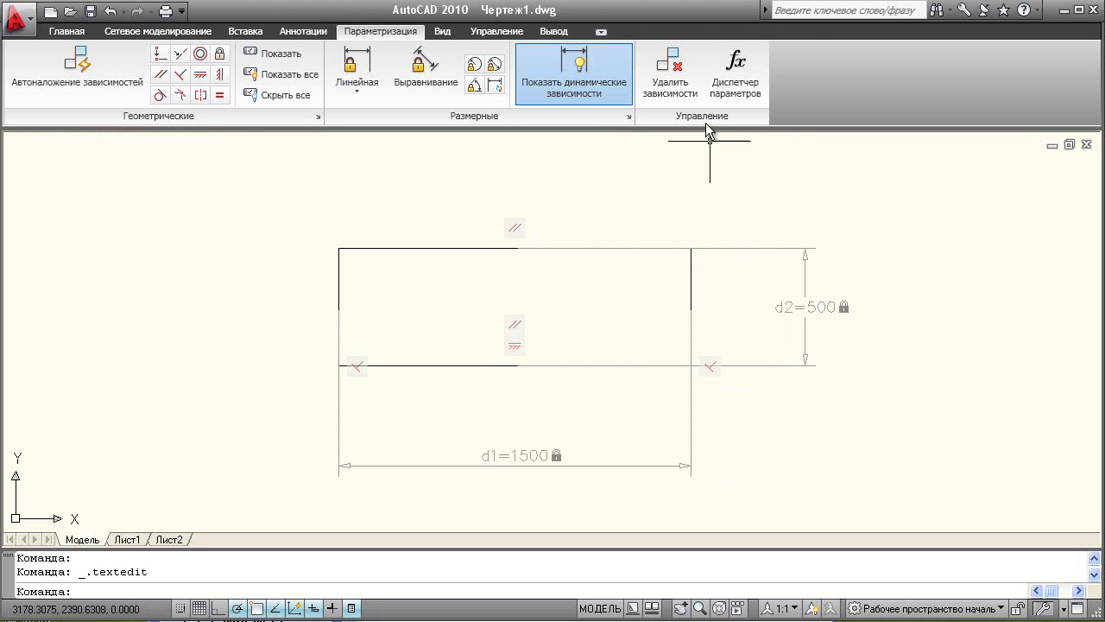
pyautogui.click(735, 71)
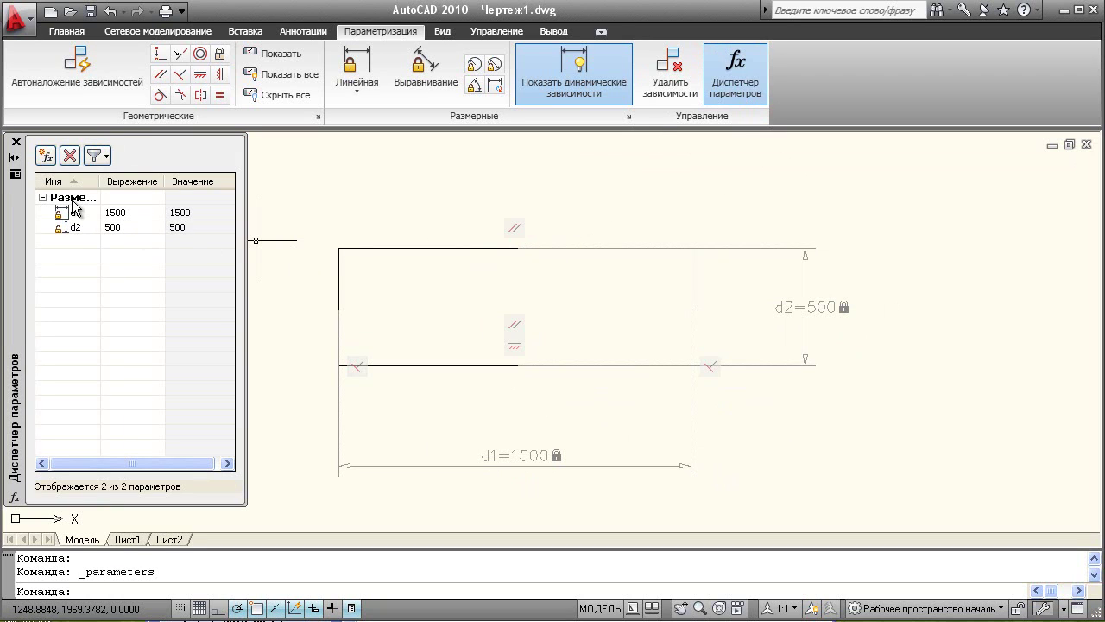
# Step: In the Parameters Manager, enter d1/2 as d2's expression, making the height 750
pyautogui.doubleClick(85, 228)
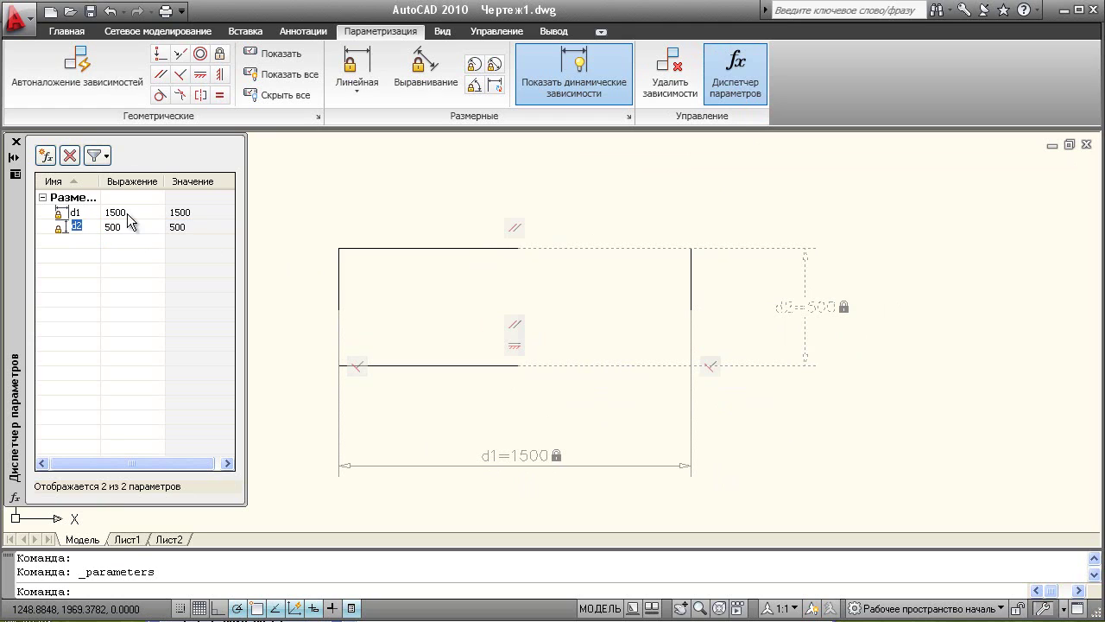
pyautogui.doubleClick(94, 212)
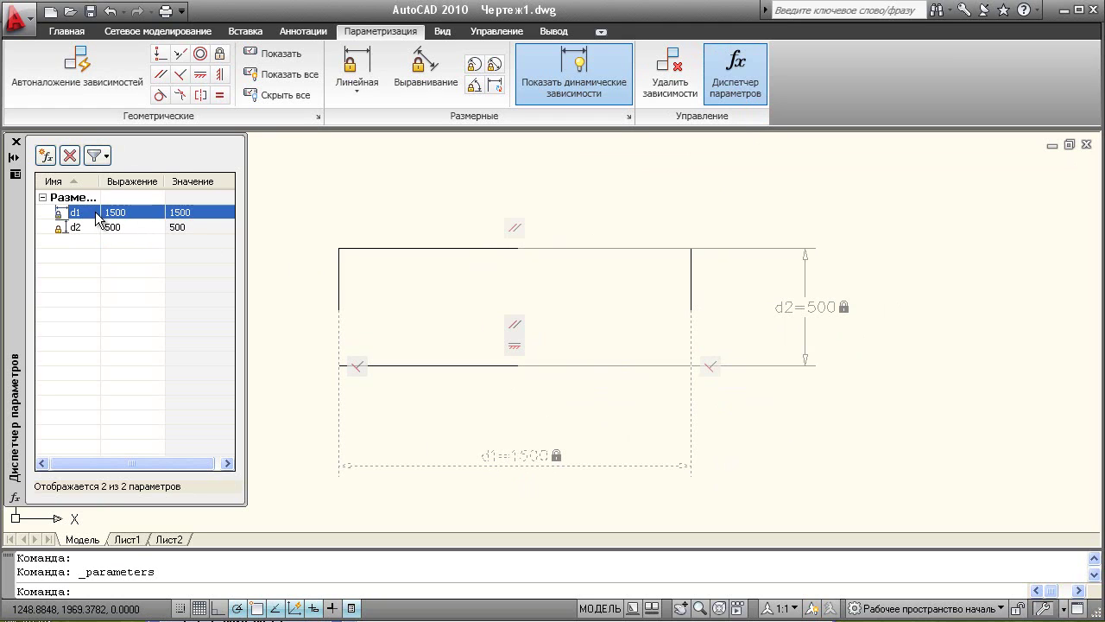
pyautogui.click(144, 229)
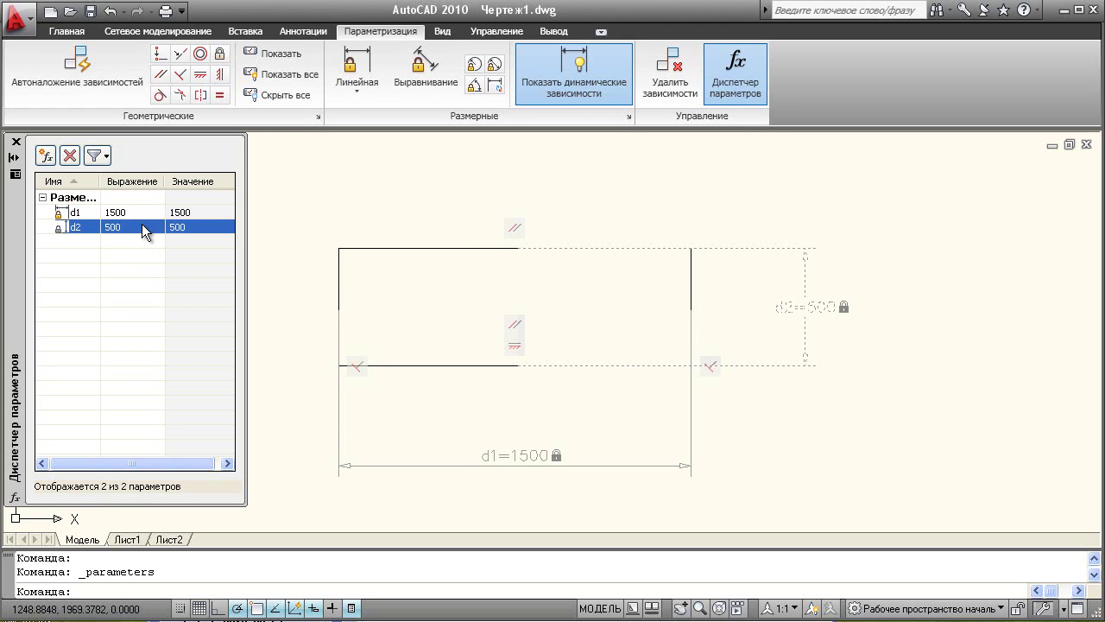
pyautogui.click(139, 225)
pyautogui.write('d1/2')
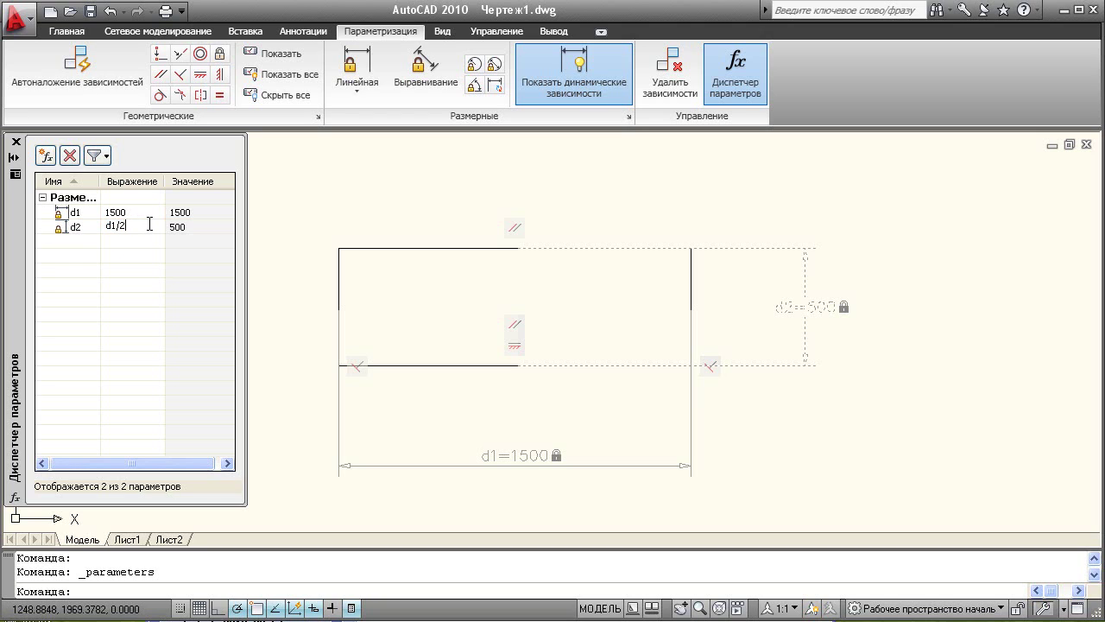
pyautogui.press('Return')
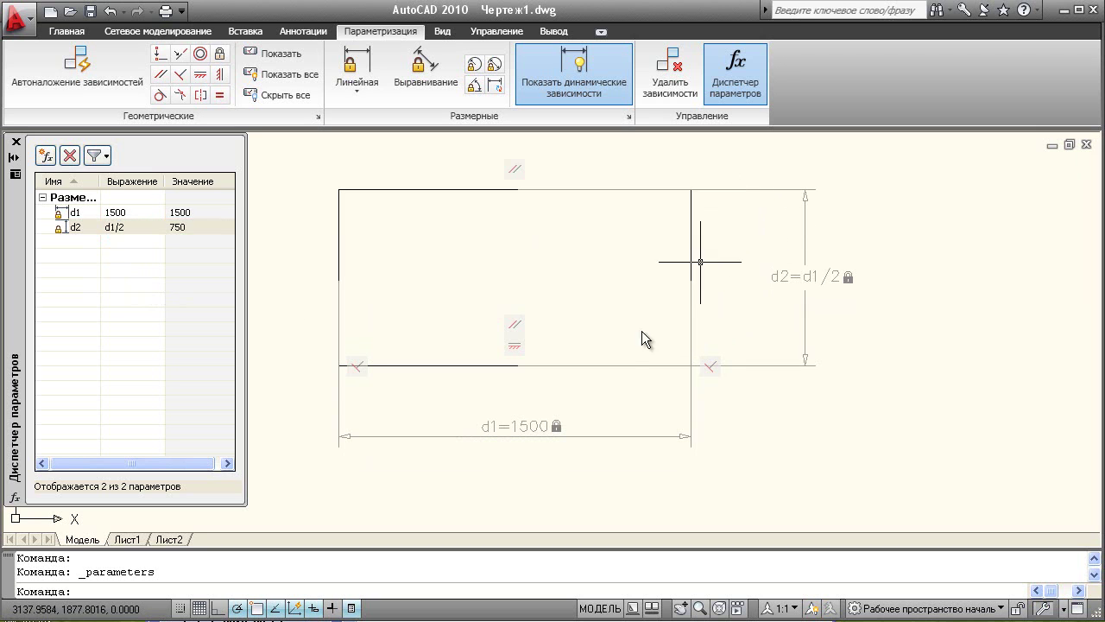
# Step: Drag d1's grips to resize the width (about 747, 1363, then 1221), height following at half
pyautogui.click(625, 438)
pyautogui.click(703, 277)
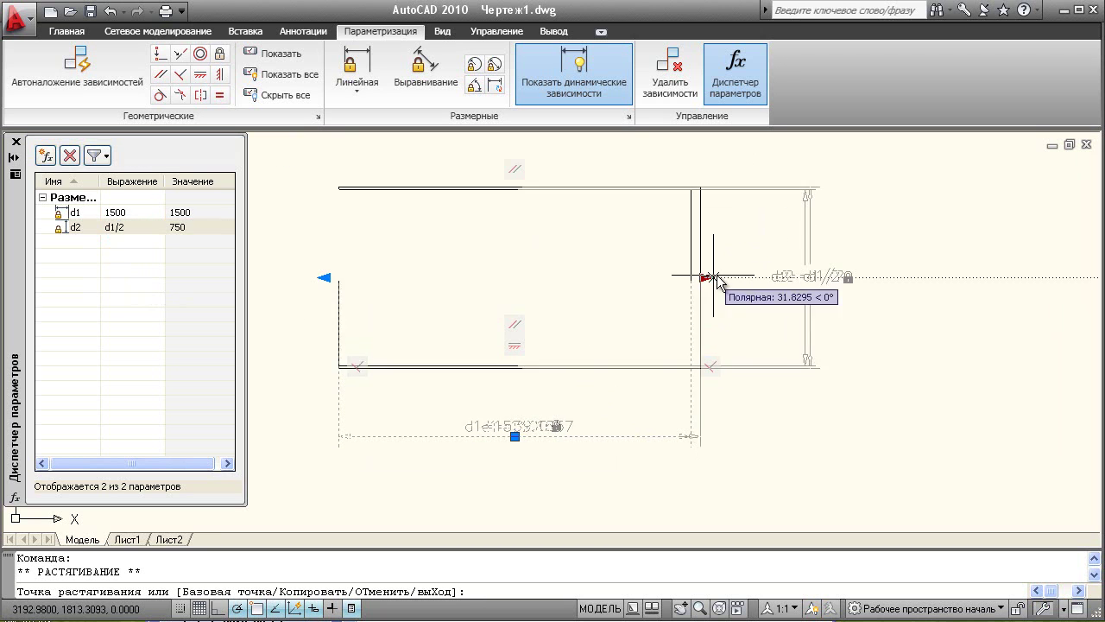
pyautogui.click(526, 278)
pyautogui.click(527, 277)
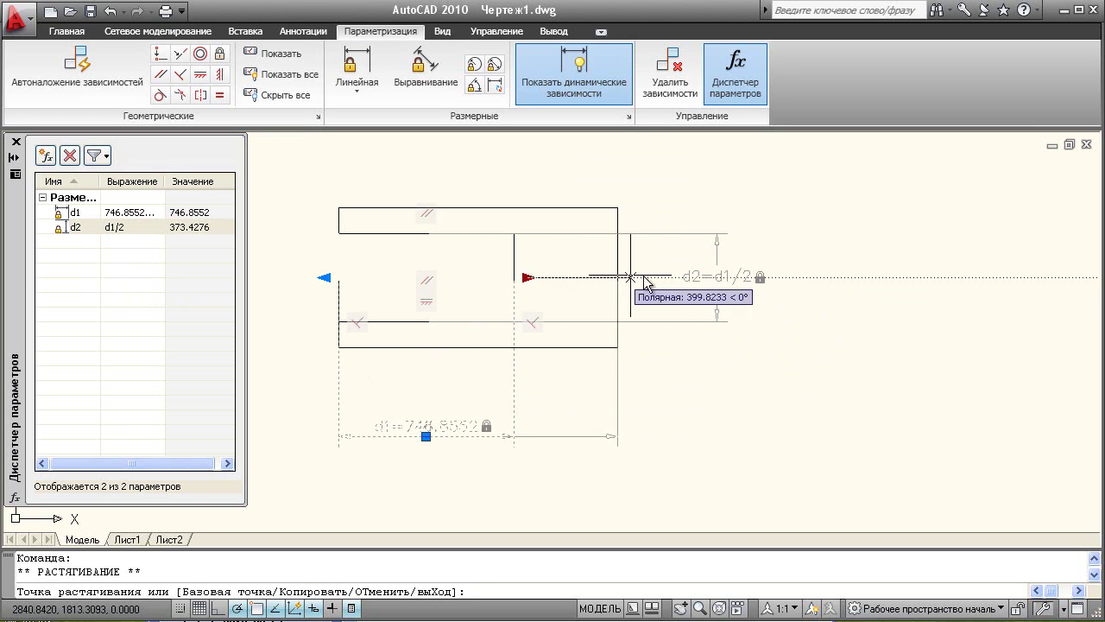
pyautogui.click(659, 277)
pyautogui.click(324, 277)
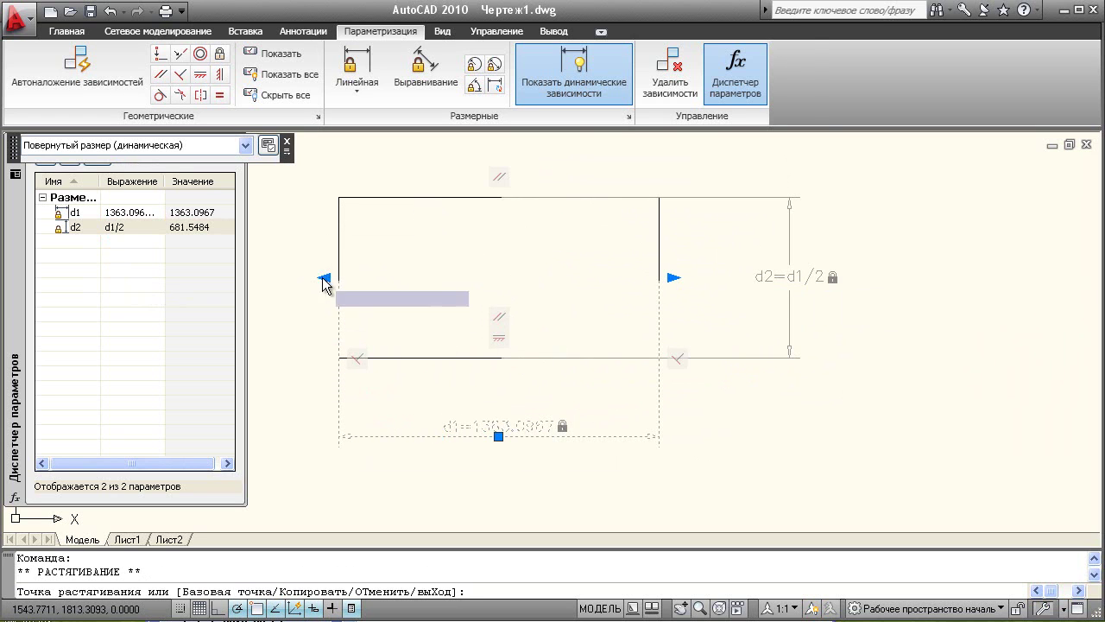
pyautogui.click(438, 277)
pyautogui.click(439, 278)
pyautogui.click(372, 278)
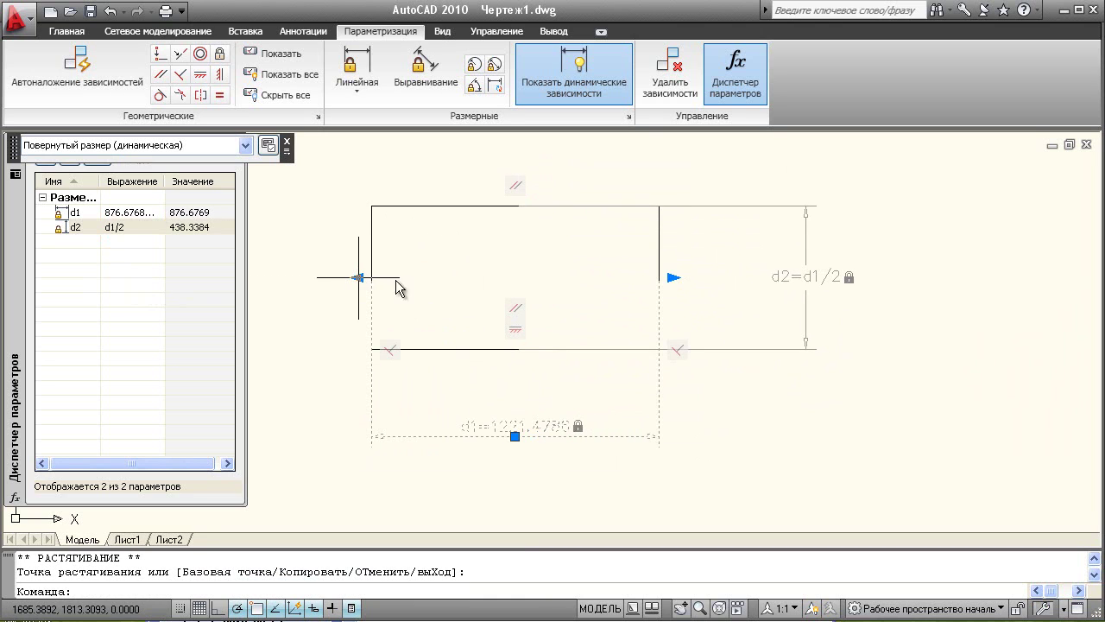
pyautogui.press('Escape')
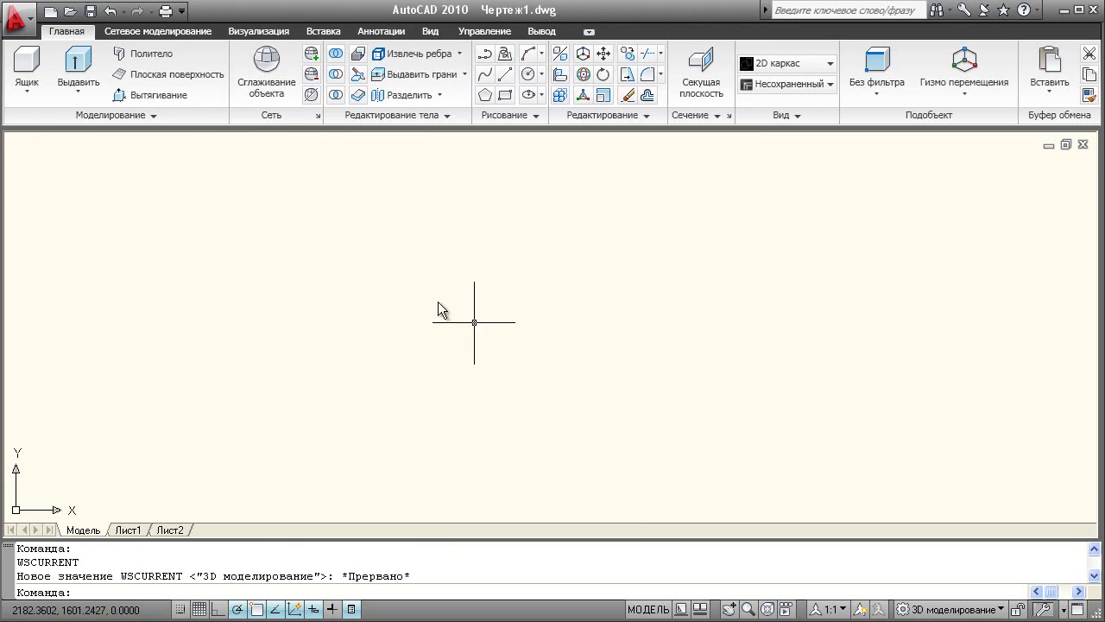
# Step: In a 3D view, draw a mesh box from two base corners and a height
pyautogui.click(141, 32)
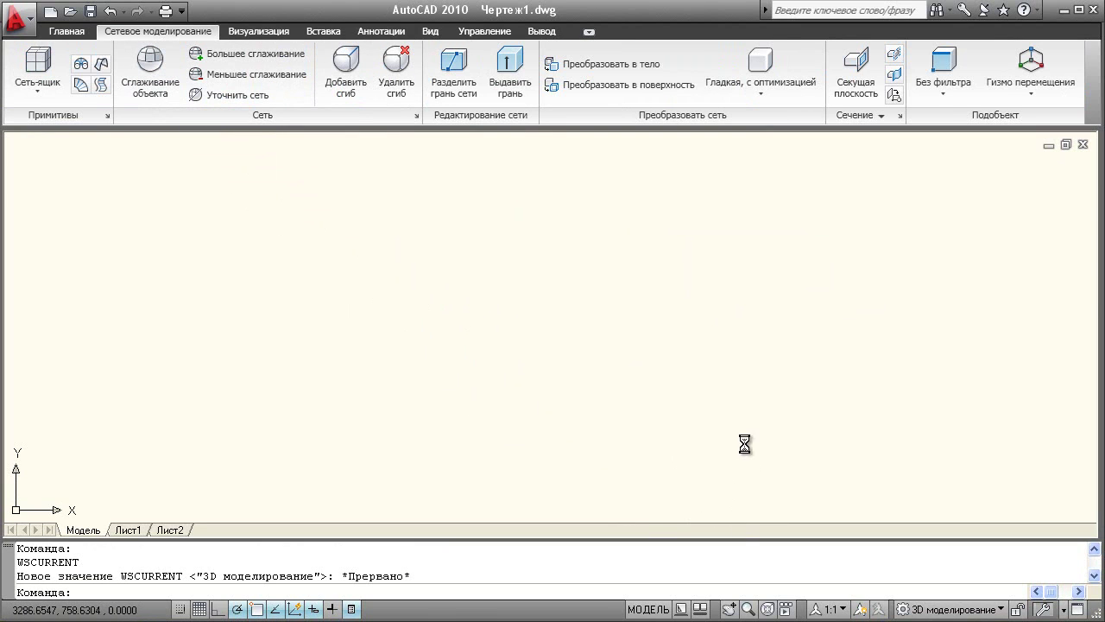
pyautogui.keyDown('shift'); pyautogui.moveTo(744, 444); pyautogui.dragTo(745, 386, button='middle'); pyautogui.keyUp('shift')
pyautogui.keyDown('shift'); pyautogui.moveTo(796, 351); pyautogui.dragTo(797, 351, button='middle'); pyautogui.keyUp('shift')
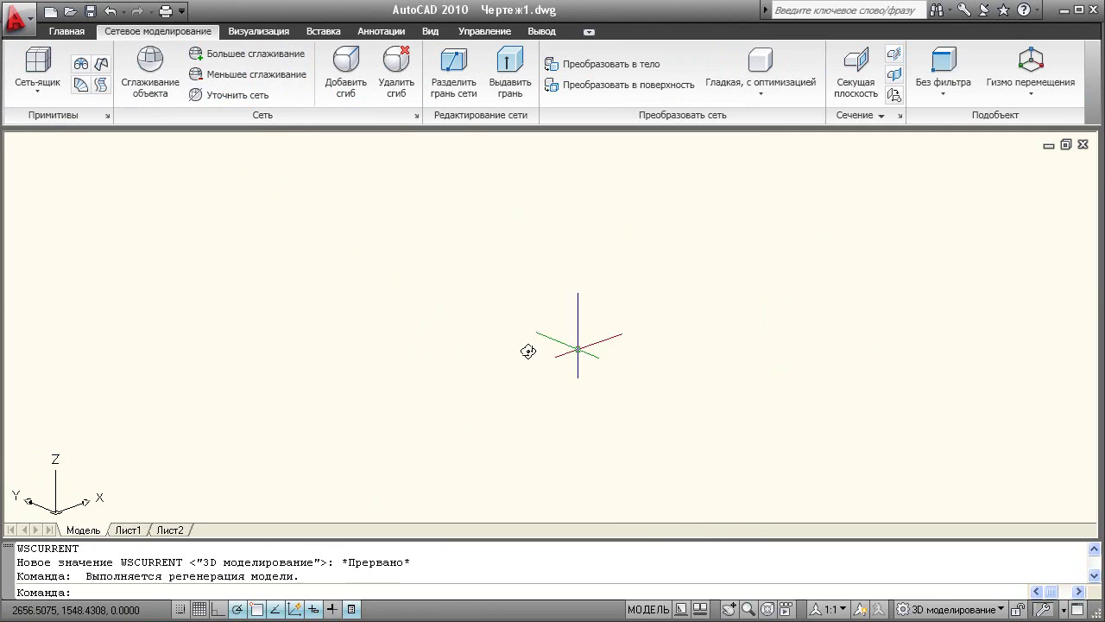
pyautogui.click(43, 65)
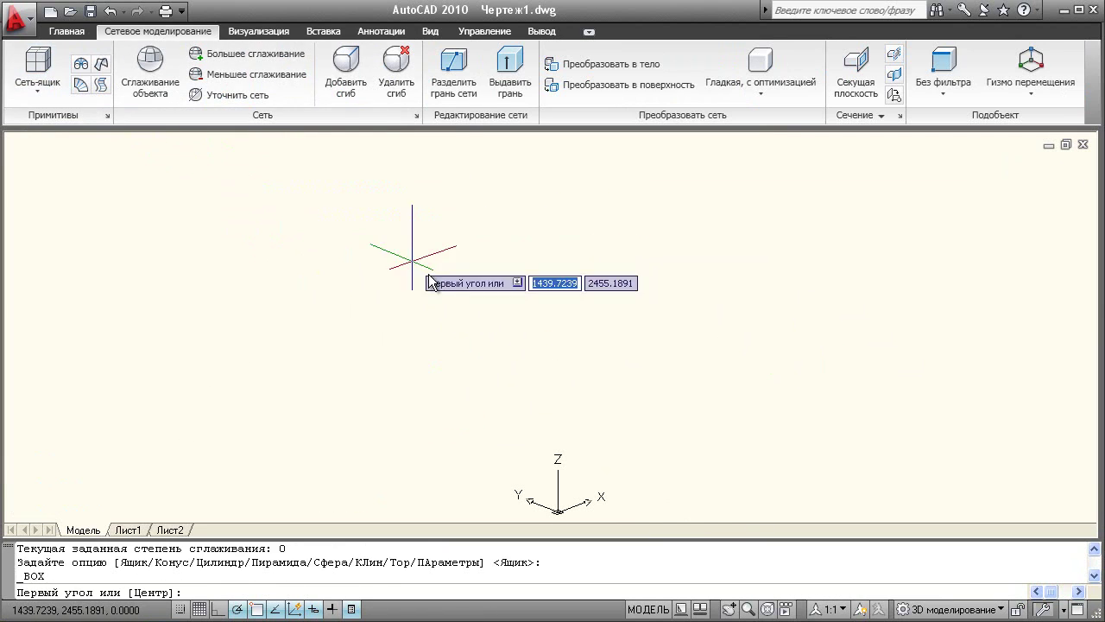
pyautogui.click(459, 363)
pyautogui.click(879, 381)
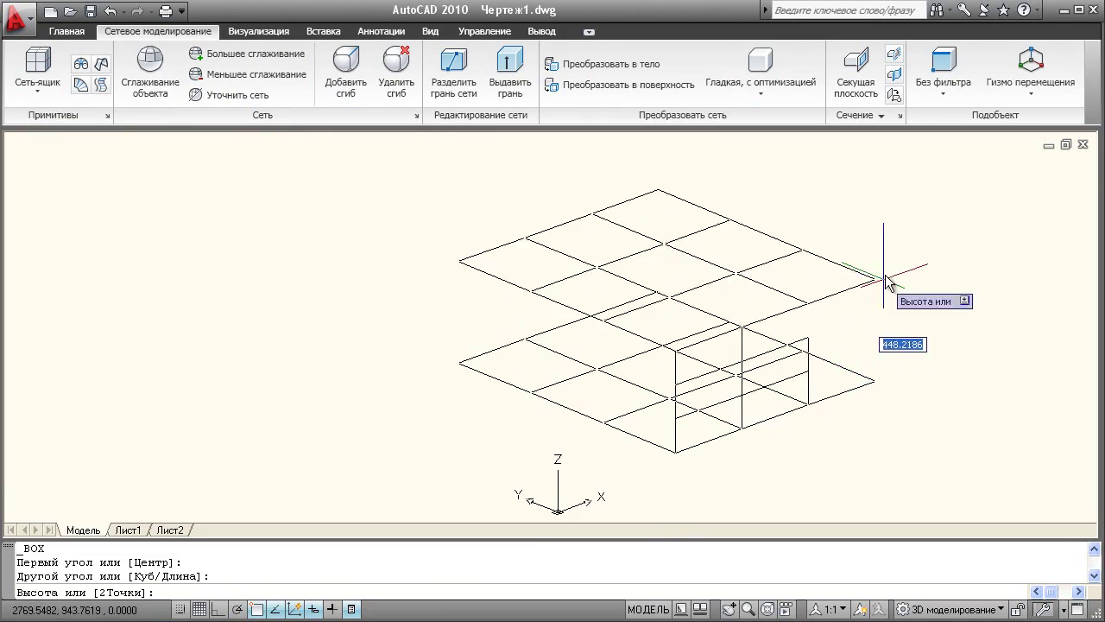
pyautogui.click(904, 215)
pyautogui.moveTo(706, 229)
pyautogui.keyDown('shift'); pyautogui.mouseDown(button='middle')
pyautogui.moveTo(714, 299)
pyautogui.moveTo(735, 291)
pyautogui.moveTo(631, 251)
pyautogui.moveTo(693, 247)
pyautogui.moveTo(652, 192)
pyautogui.moveTo(665, 204)
pyautogui.mouseUp(button='middle'); pyautogui.keyUp('shift')
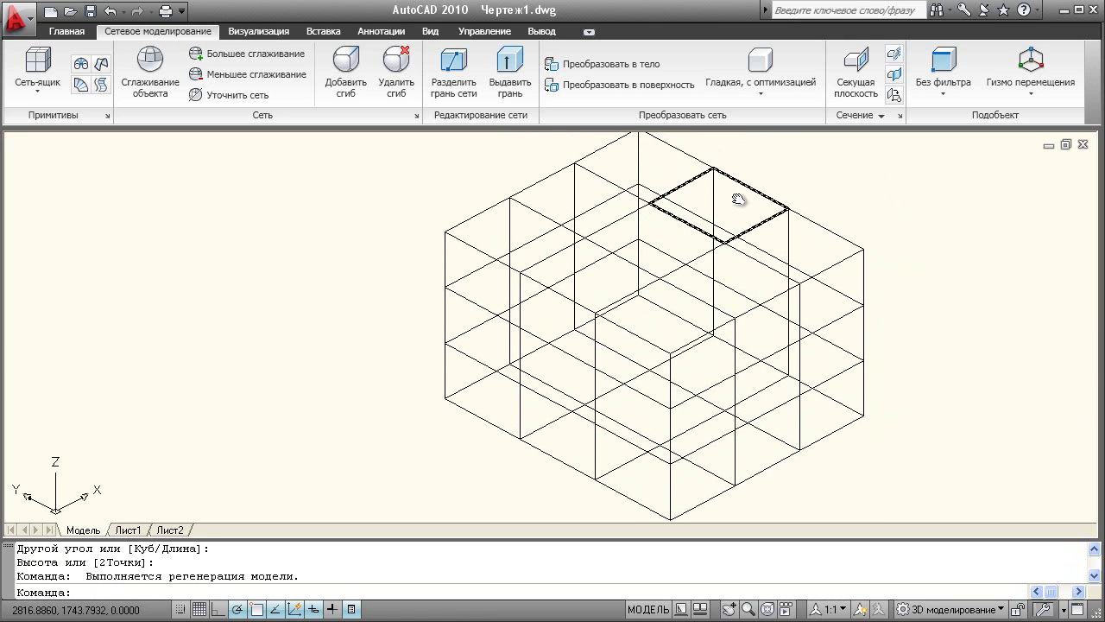
# Step: Pull a top face of the mesh box upward into a peak and shift a roof vertex
pyautogui.keyDown('ctrl'); pyautogui.click(733, 195); pyautogui.keyUp('ctrl')
pyautogui.click(718, 204)
pyautogui.click(717, 164)
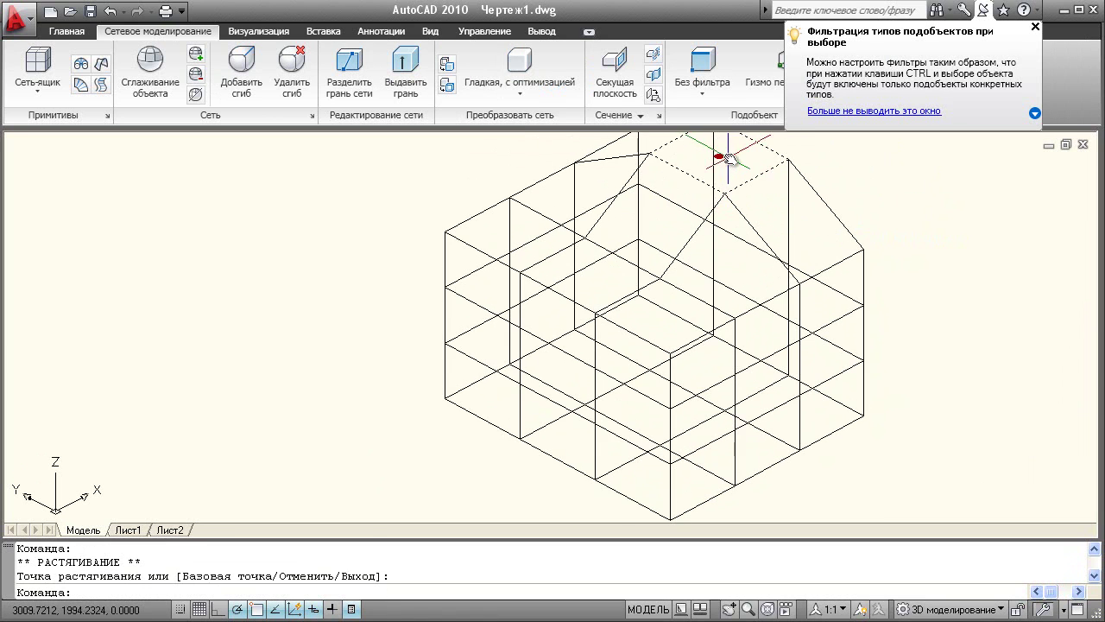
pyautogui.press('Escape')
pyautogui.press('Escape')
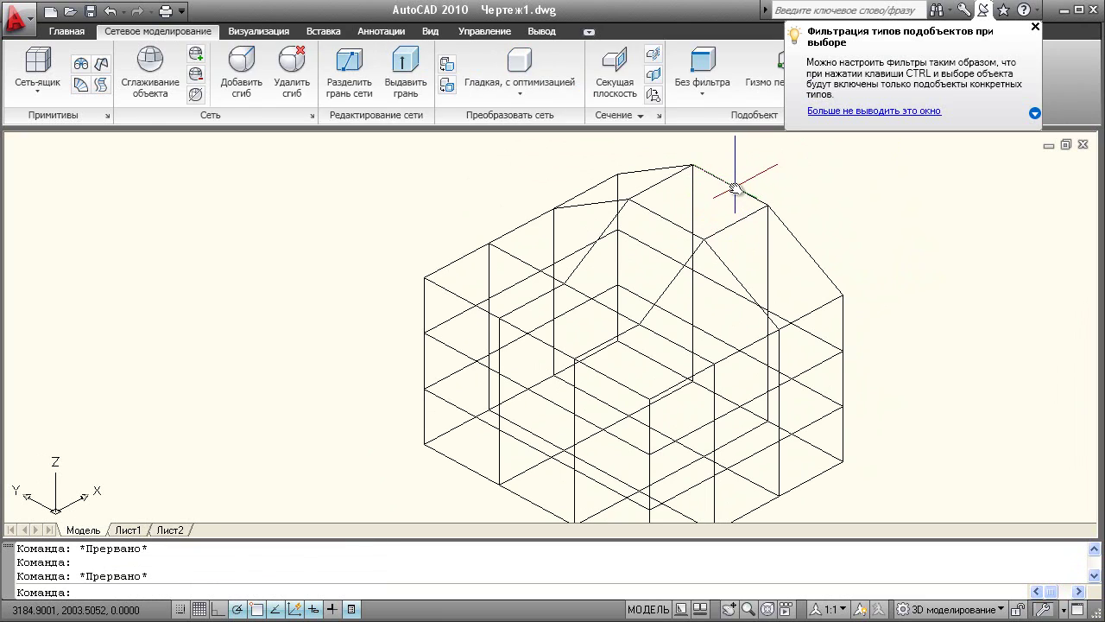
pyautogui.click(733, 186)
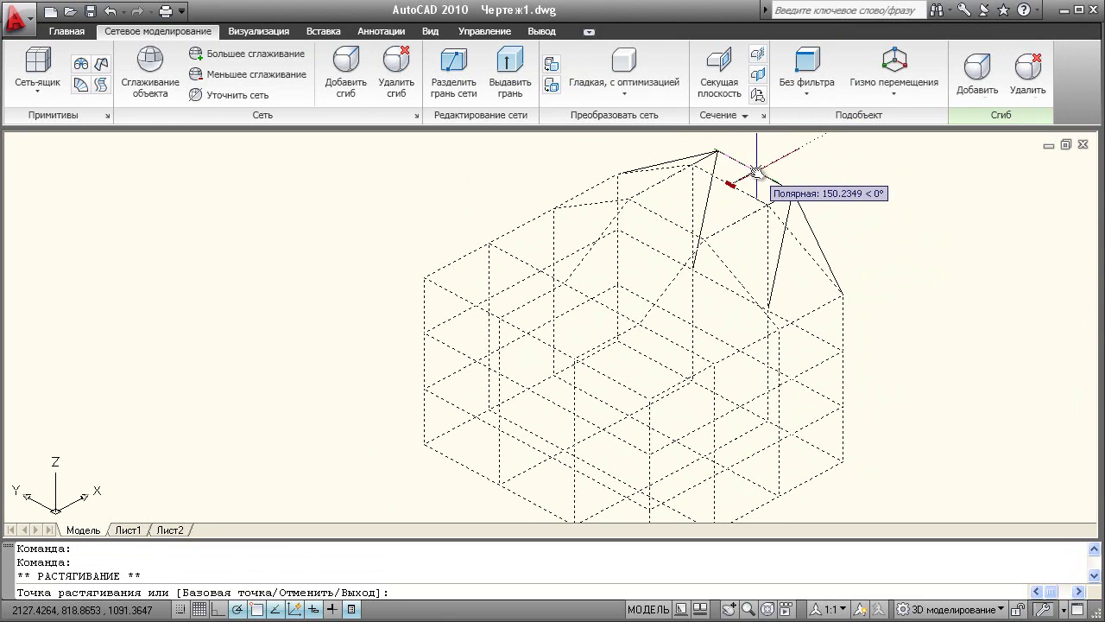
pyautogui.click(752, 172)
pyautogui.press('Escape')
# Step: From another side, adjust roof edges and vertices, lowering the top vertex to flatten the ridge
pyautogui.moveTo(786, 216)
pyautogui.keyDown('shift'); pyautogui.mouseDown(button='middle')
pyautogui.moveTo(791, 262)
pyautogui.moveTo(671, 265)
pyautogui.mouseUp(button='middle'); pyautogui.keyUp('shift')
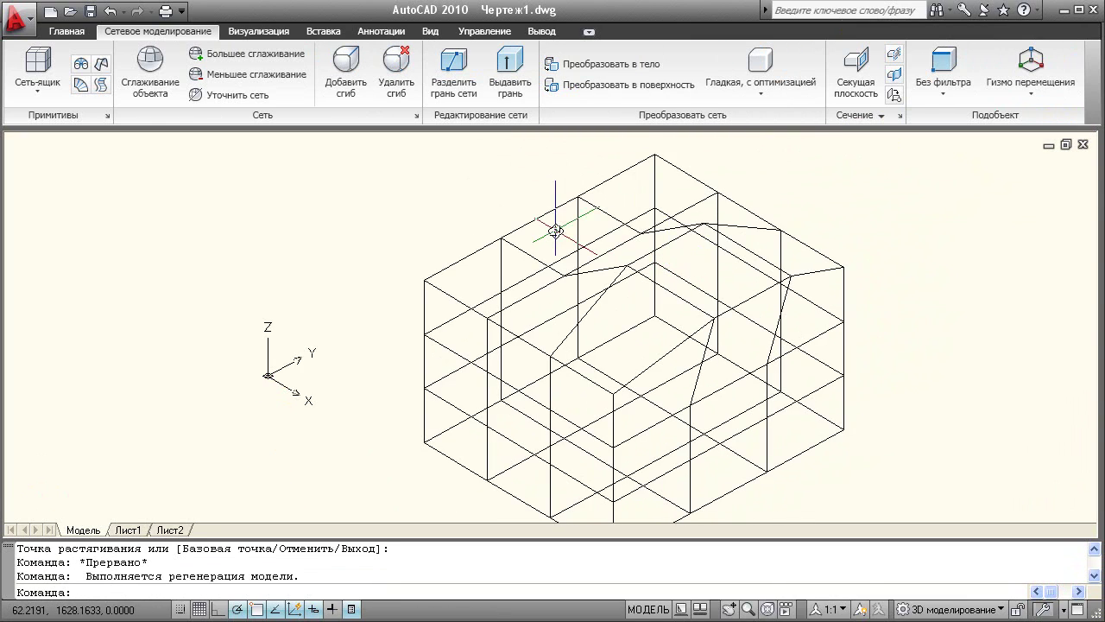
pyautogui.click(537, 218)
pyautogui.click(538, 217)
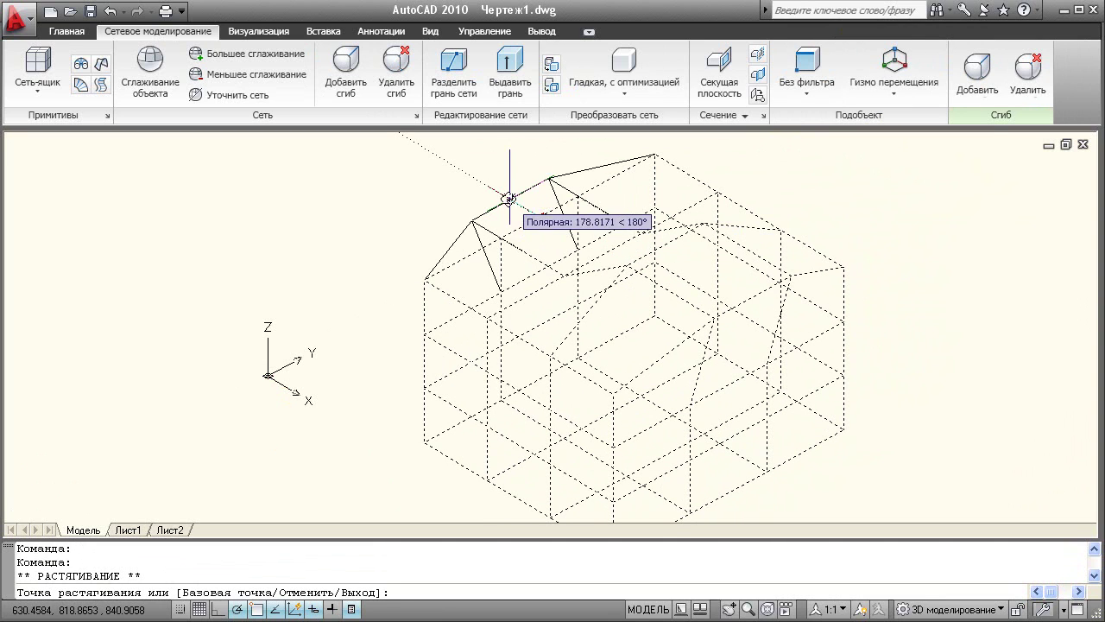
pyautogui.press('Escape')
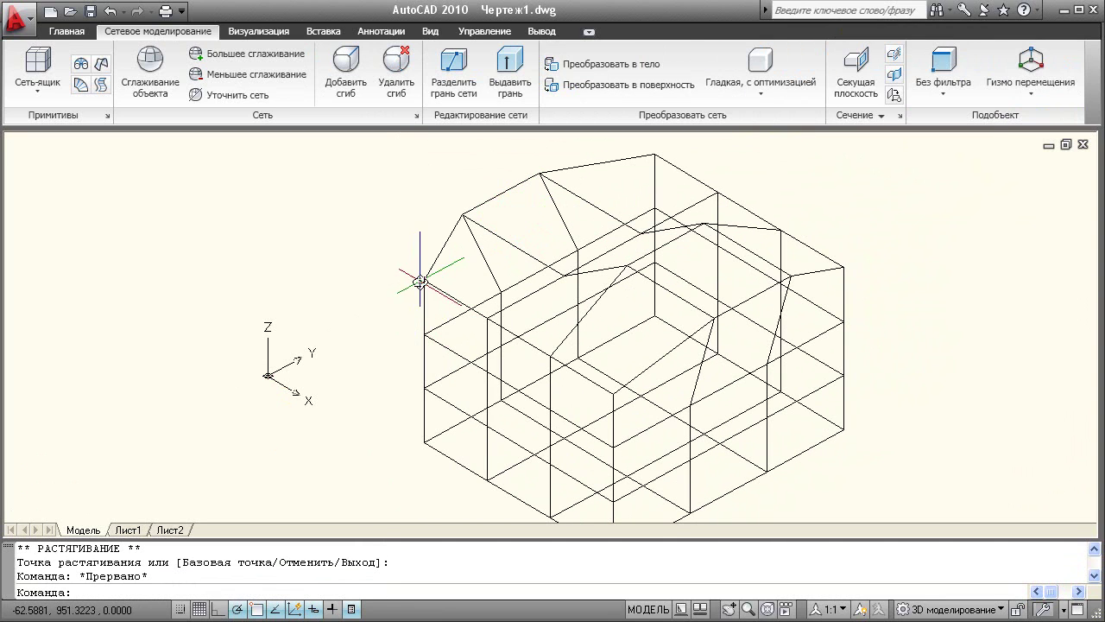
pyautogui.click(424, 283)
pyautogui.click(424, 280)
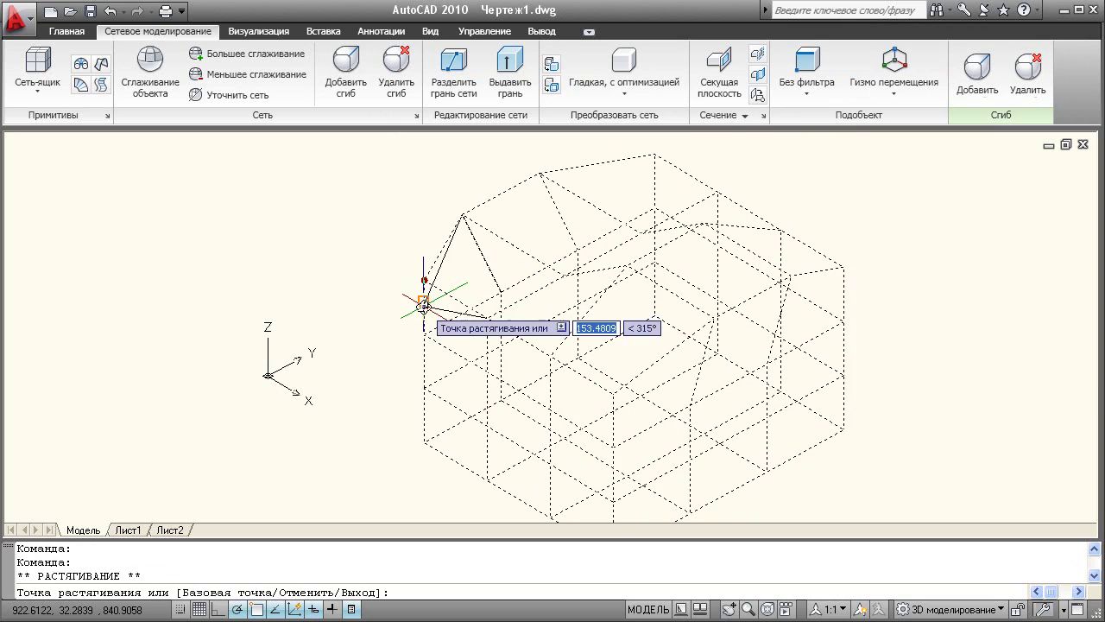
pyautogui.press('Escape')
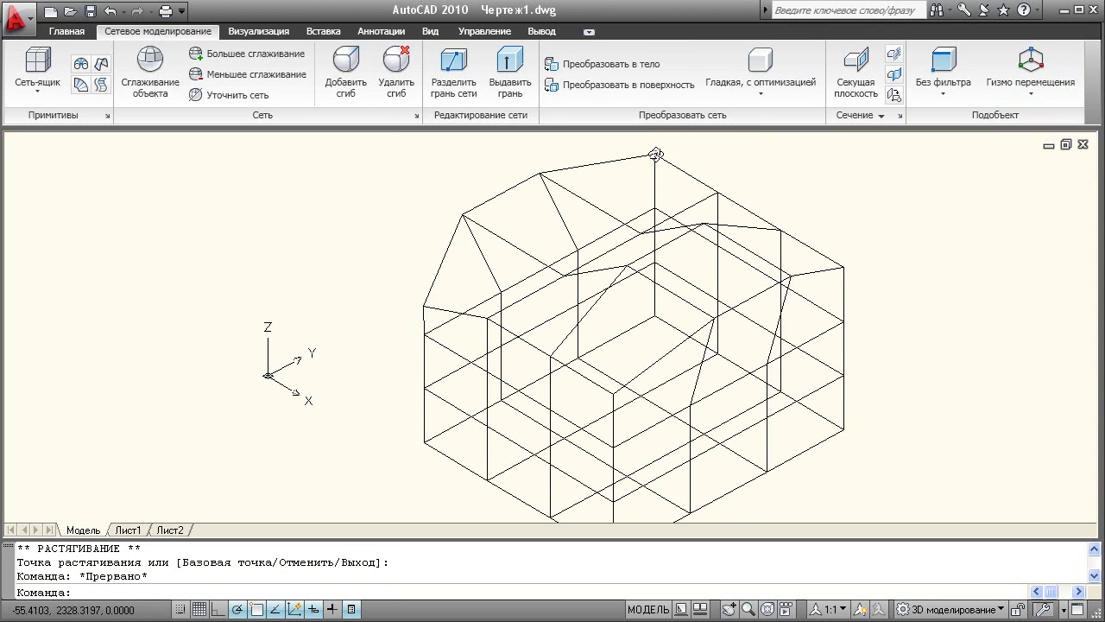
pyautogui.click(655, 153)
pyautogui.click(655, 154)
pyautogui.click(654, 186)
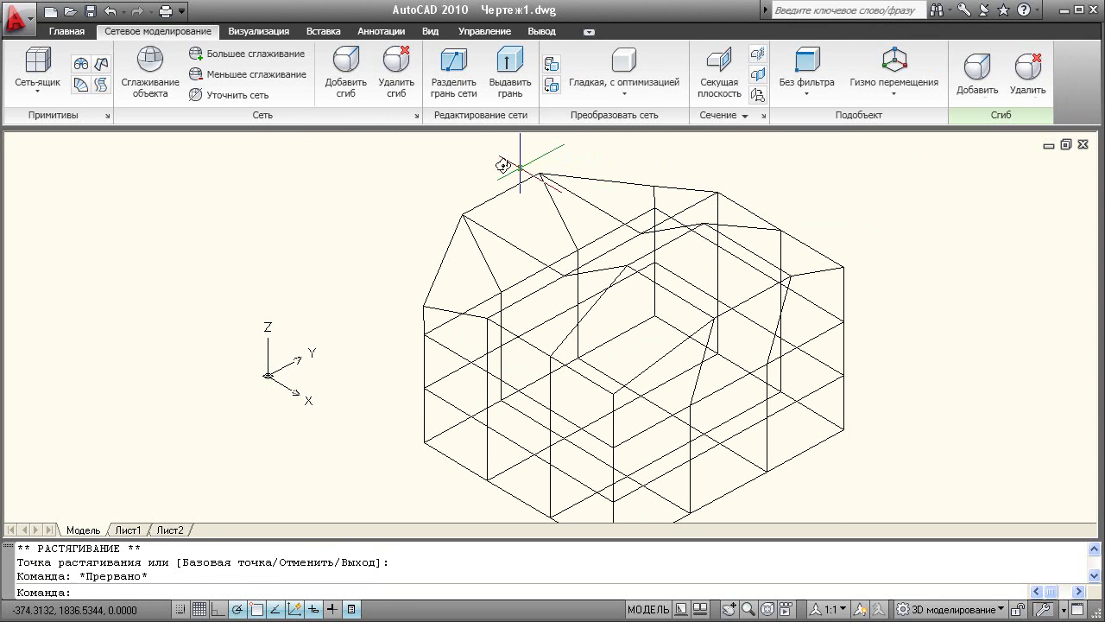
pyautogui.click(62, 31)
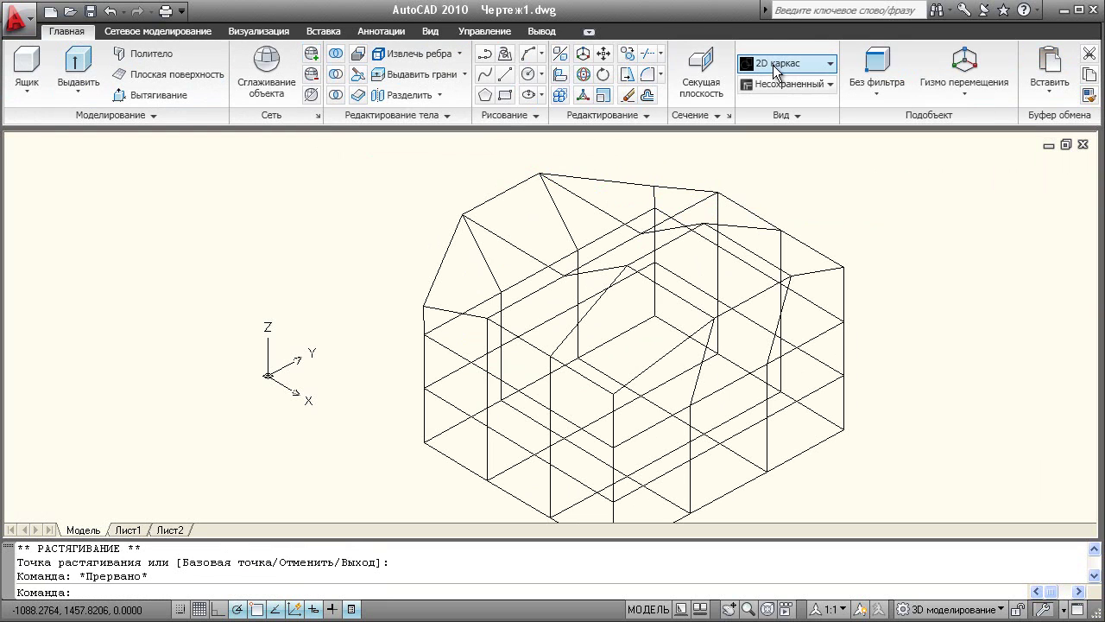
# Step: Orbit the Conceptual-shaded mesh and stretch a roof edge and lower face, leaving a notch
pyautogui.moveTo(691, 291)
pyautogui.keyDown('shift'); pyautogui.mouseDown(button='middle')
pyautogui.moveTo(799, 226)
pyautogui.moveTo(683, 225)
pyautogui.mouseUp(button='middle'); pyautogui.keyUp('shift')
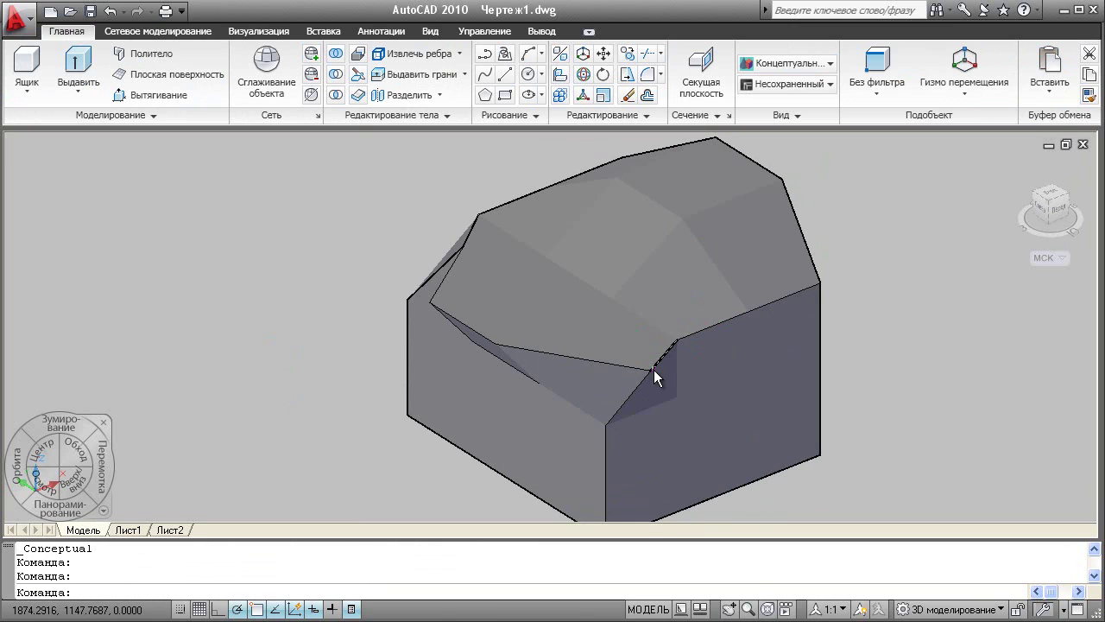
pyautogui.keyDown('ctrl'); pyautogui.click(651, 370); pyautogui.keyUp('ctrl')
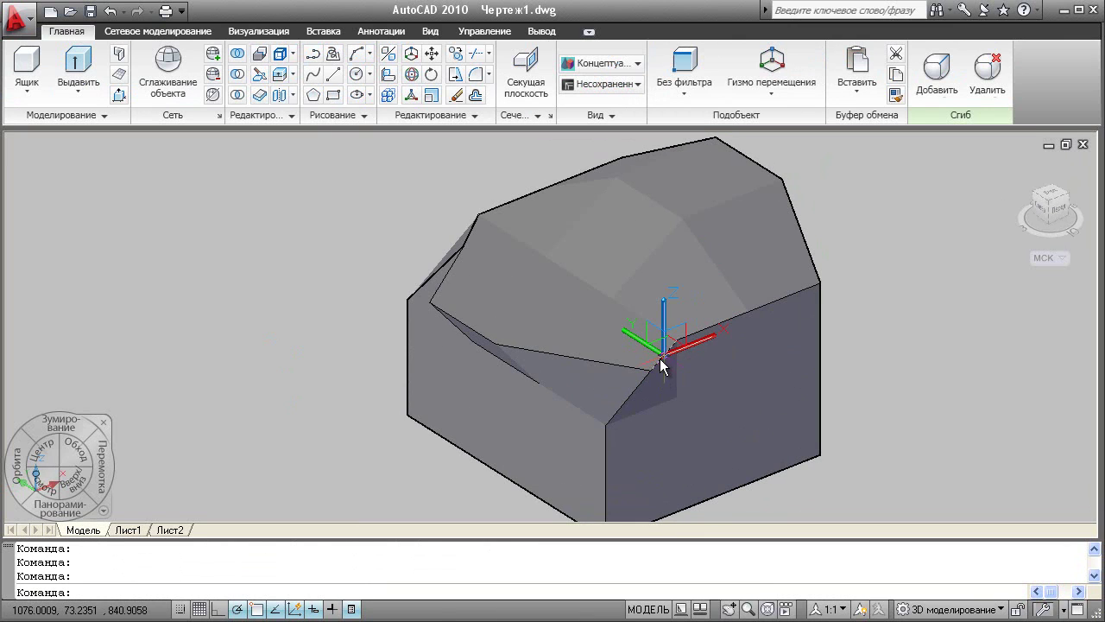
pyautogui.click(634, 343)
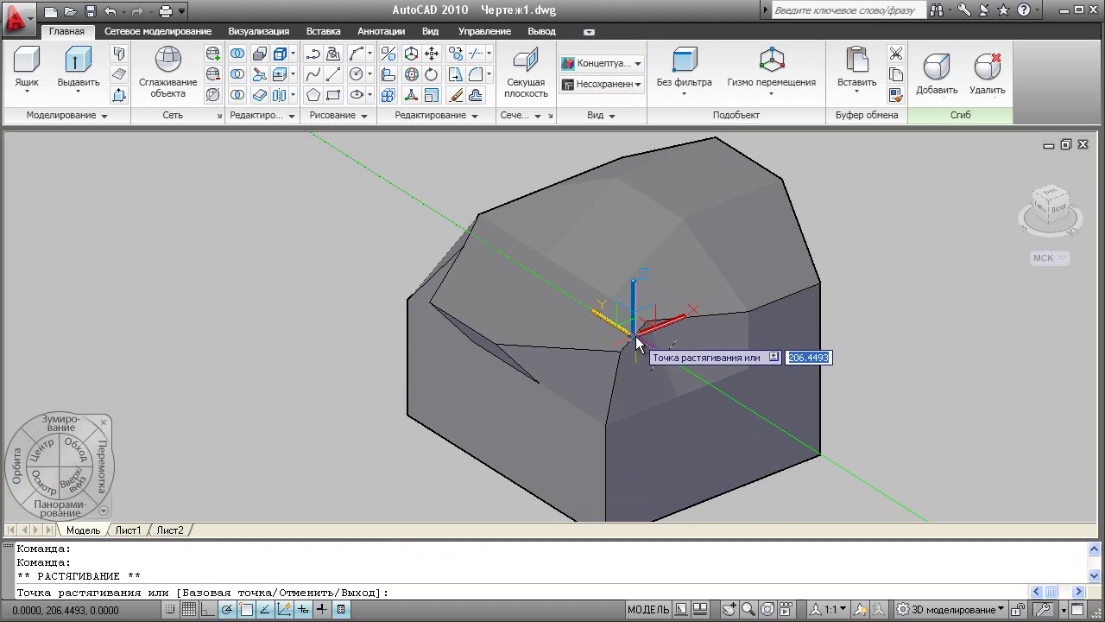
pyautogui.press('Escape')
pyautogui.press('Escape')
pyautogui.moveTo(740, 319)
pyautogui.keyDown('shift'); pyautogui.mouseDown(button='middle')
pyautogui.moveTo(711, 309)
pyautogui.moveTo(247, 305)
pyautogui.moveTo(290, 295)
pyautogui.moveTo(296, 227)
pyautogui.moveTo(362, 337)
pyautogui.moveTo(793, 303)
pyautogui.moveTo(700, 385)
pyautogui.mouseUp(button='middle'); pyautogui.keyUp('shift')
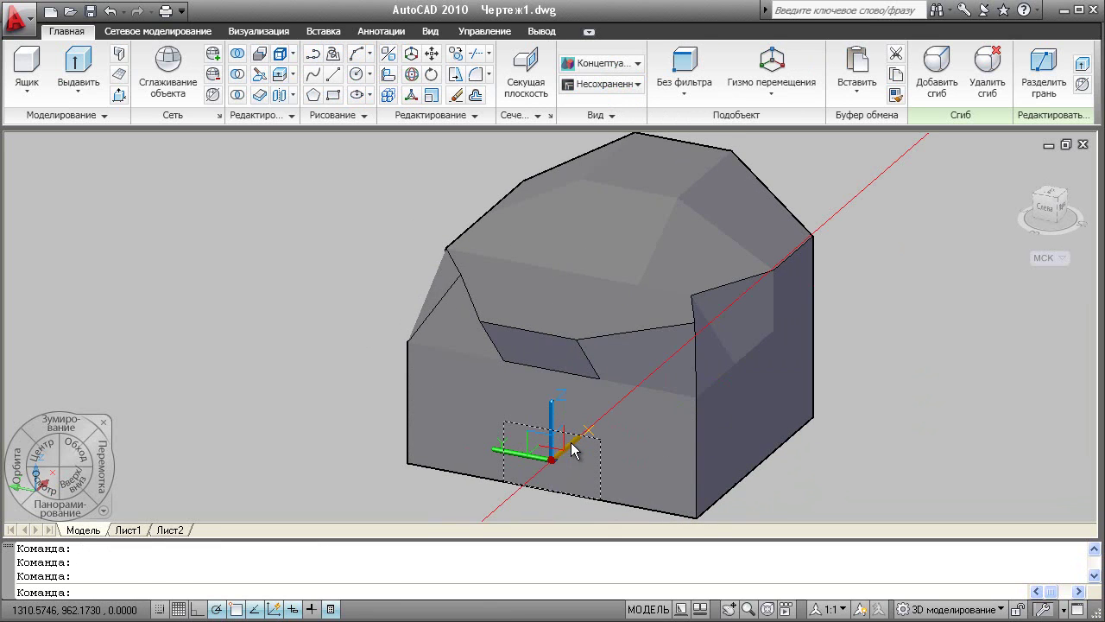
pyautogui.click(574, 449)
pyautogui.press('Escape')
pyautogui.press('Escape')
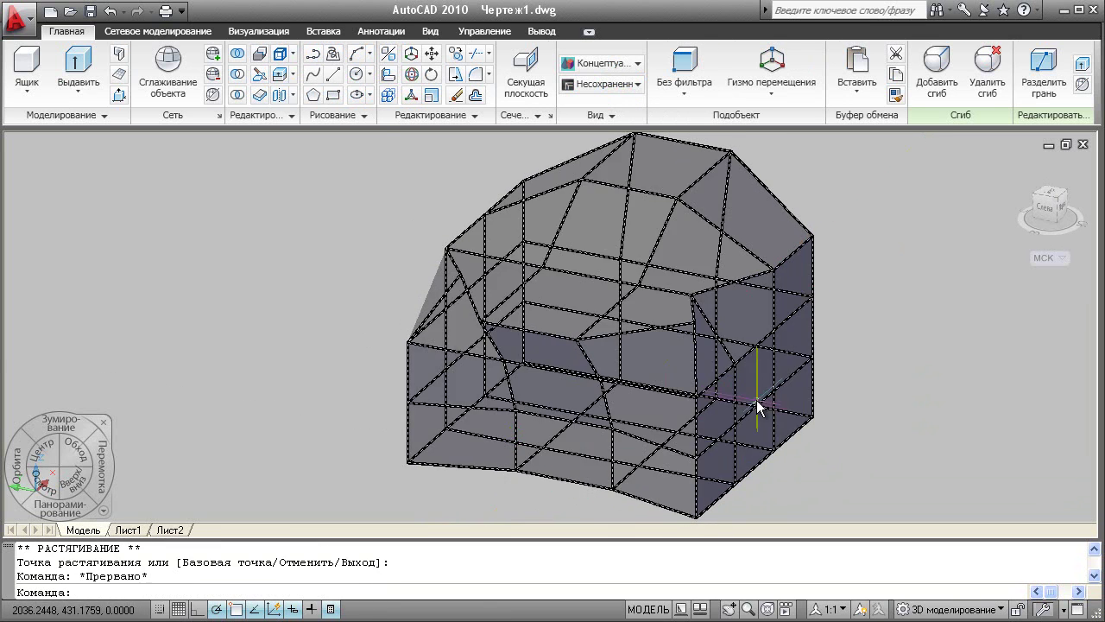
# Step: Try selecting the mesh for smoothing, dismissing two invalid-selection warnings
pyautogui.click(518, 201)
pyautogui.press('Return')
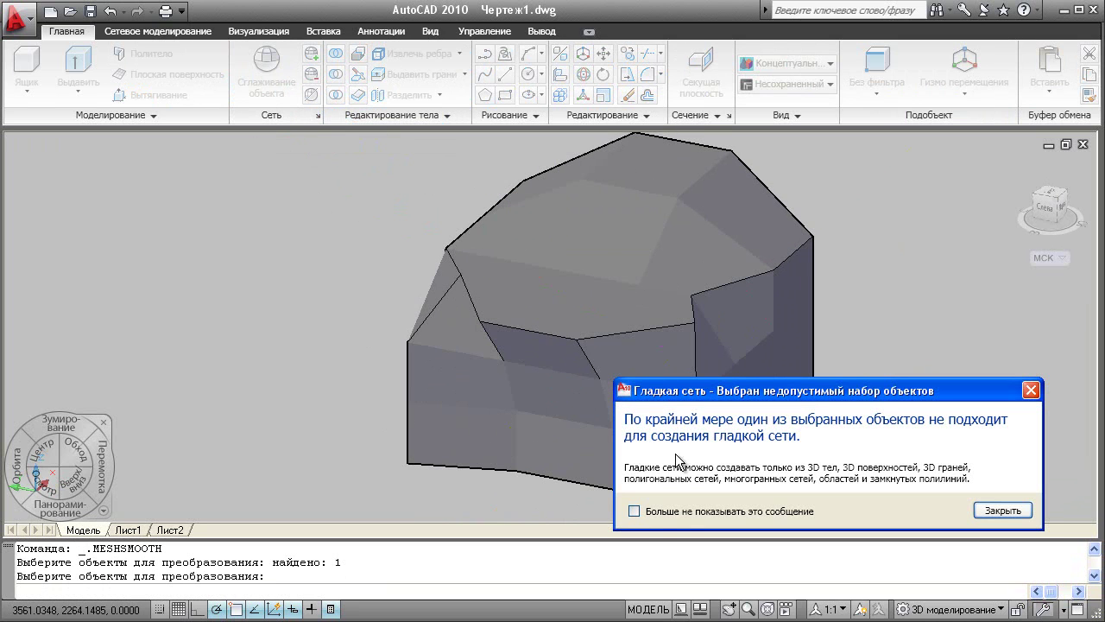
pyautogui.click(1002, 510)
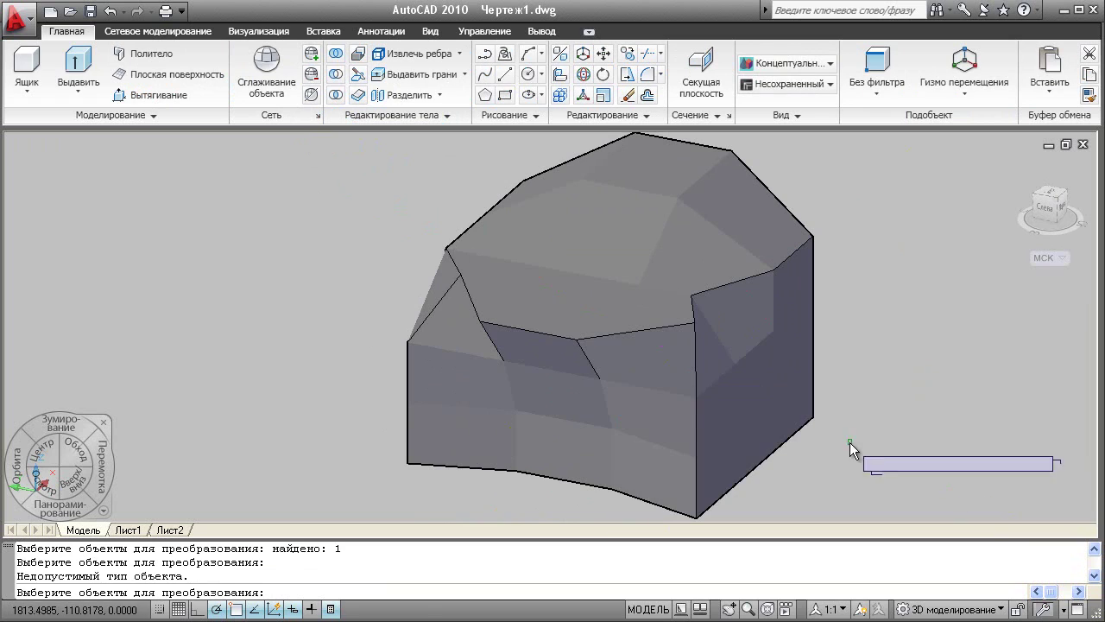
pyautogui.click(739, 335)
pyautogui.press('Return')
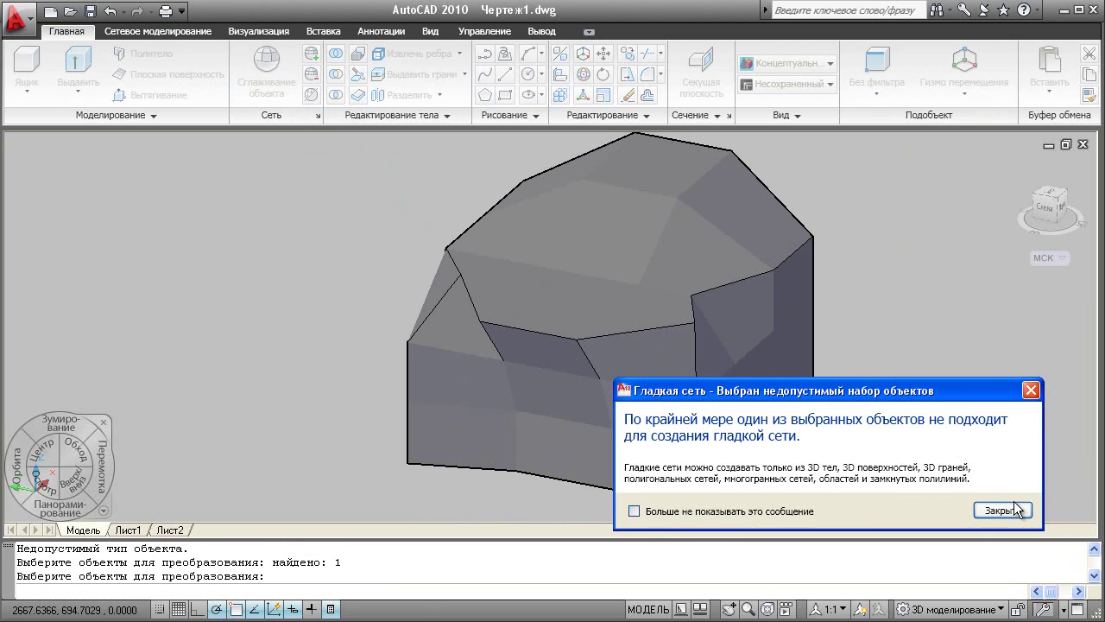
pyautogui.click(1002, 509)
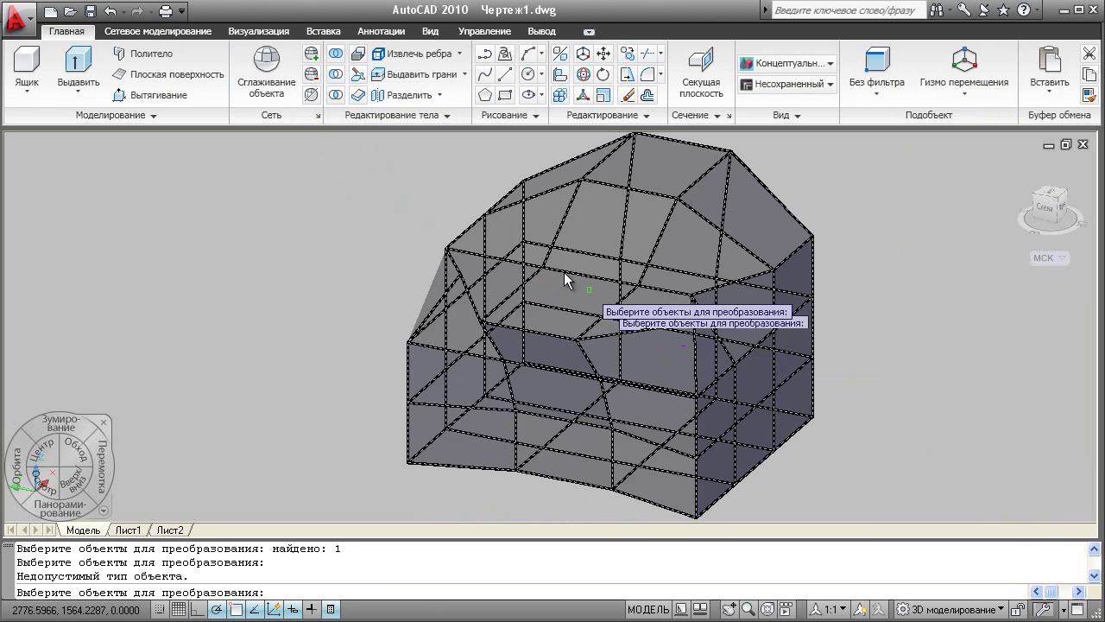
# Step: Raise the mesh one smoothing level with Smooth More, closing another invalid-selection warning
pyautogui.click(312, 54)
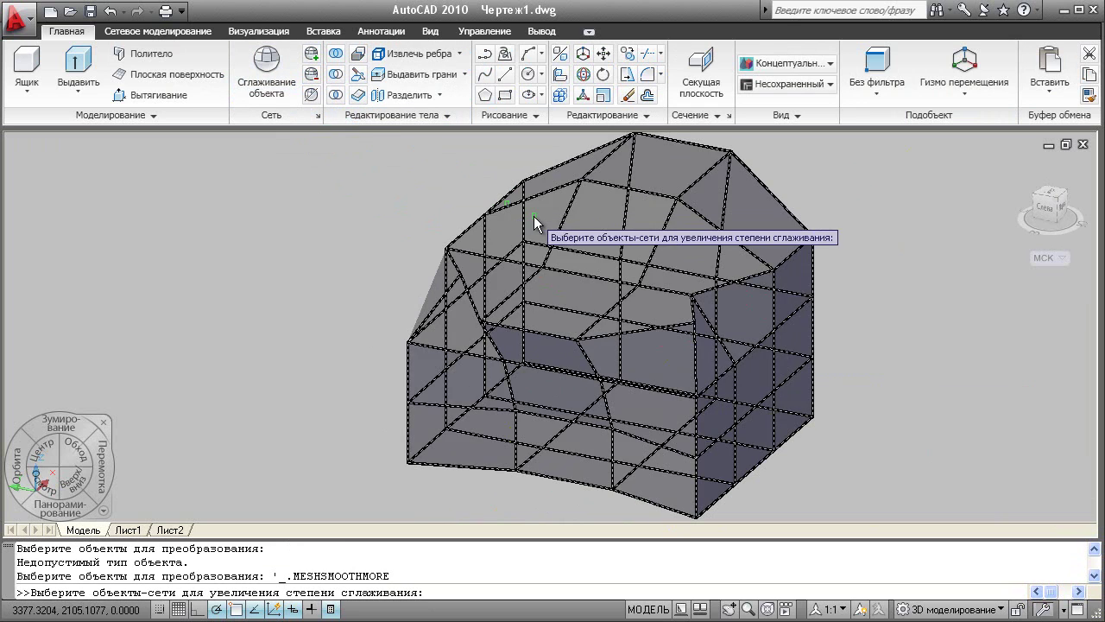
pyautogui.click(518, 217)
pyautogui.press('Return')
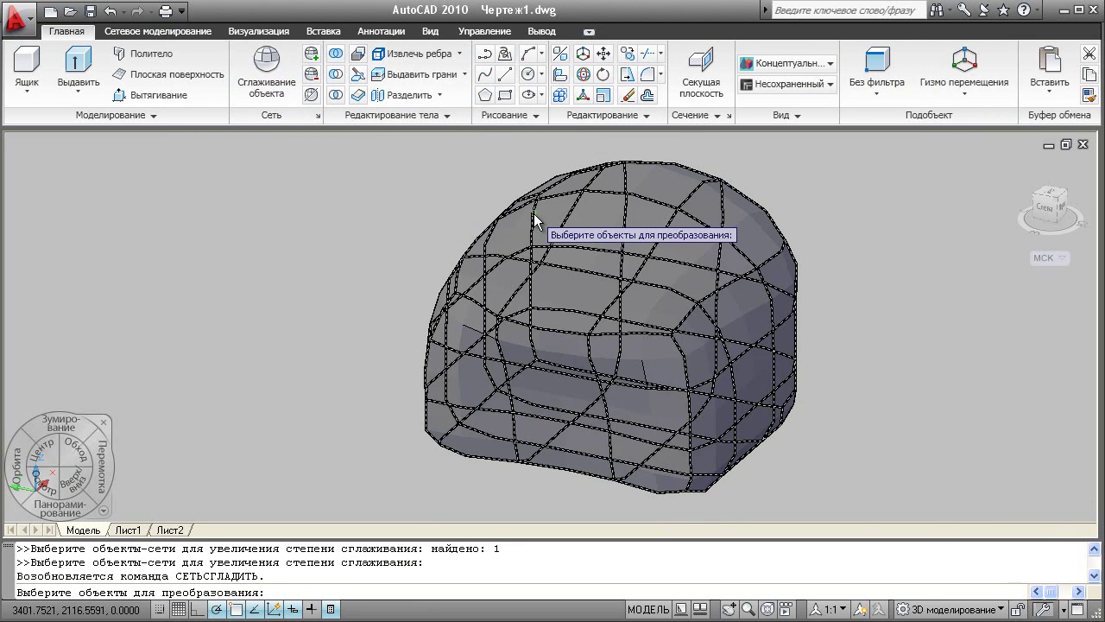
pyautogui.click(530, 211)
pyautogui.press('Return')
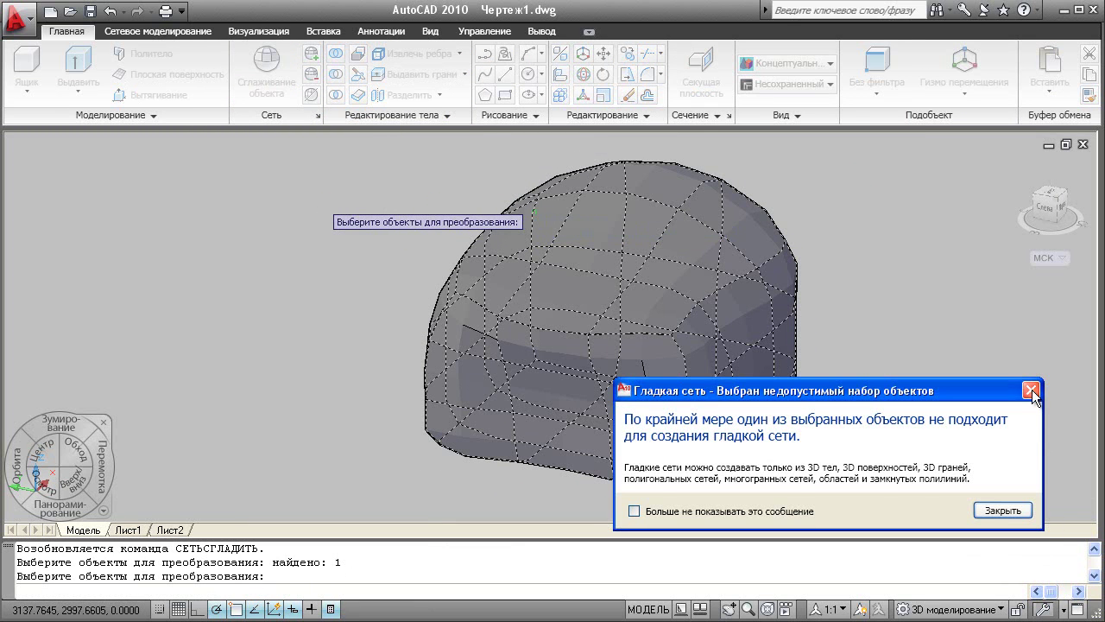
pyautogui.click(1031, 390)
# Step: Run Smooth More several more times until the mesh becomes soft and rounded
pyautogui.click(312, 53)
pyautogui.click(548, 247)
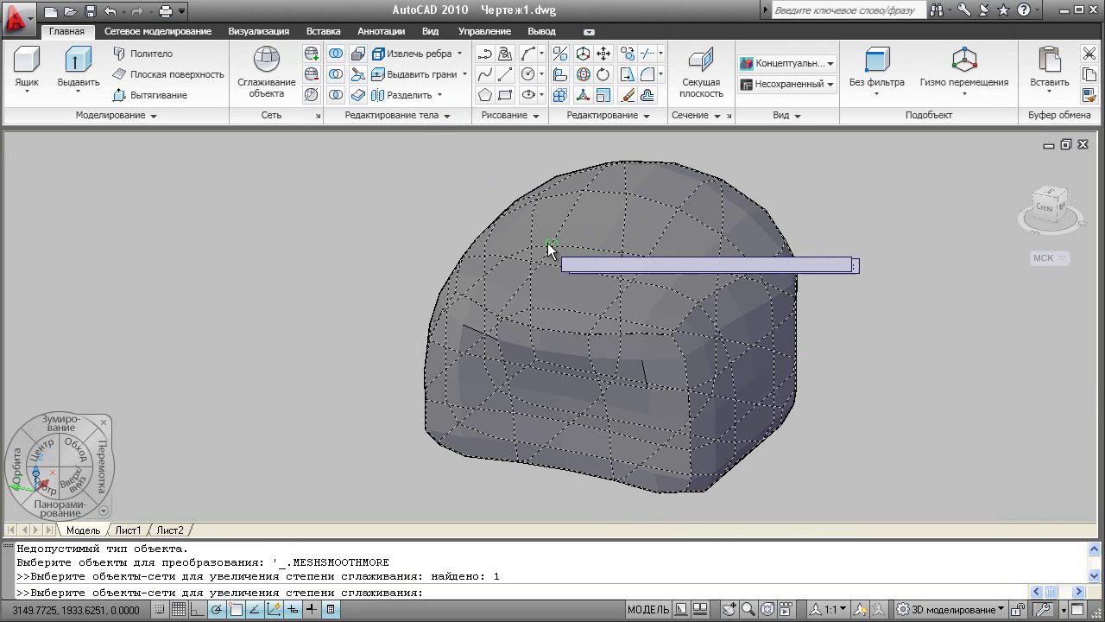
pyautogui.press('Return')
pyautogui.click(311, 53)
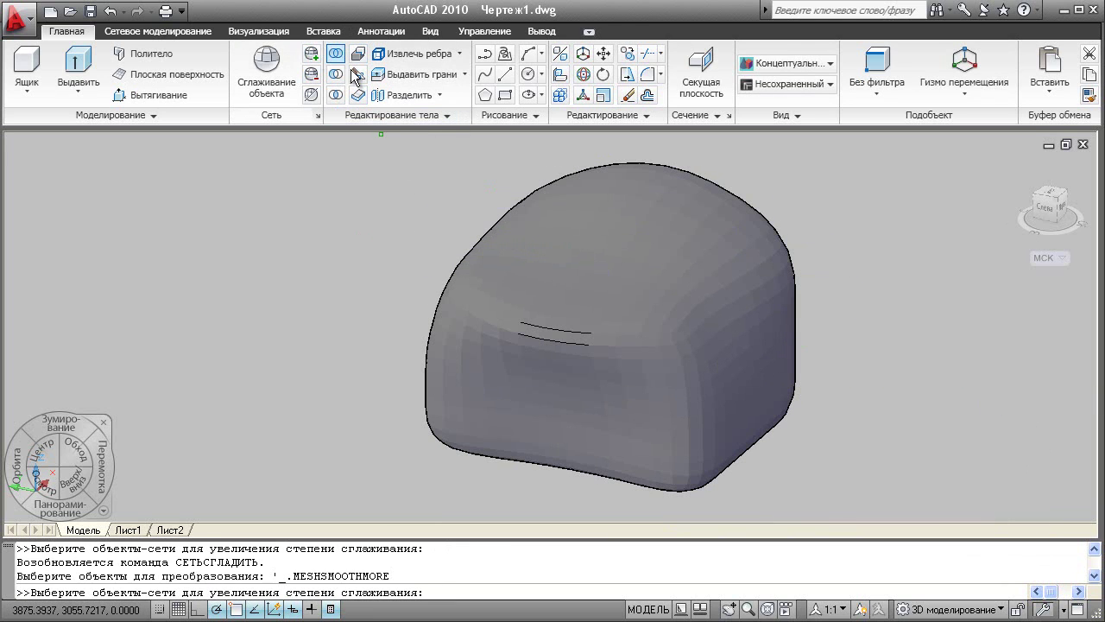
pyautogui.click(596, 251)
pyautogui.press('Return')
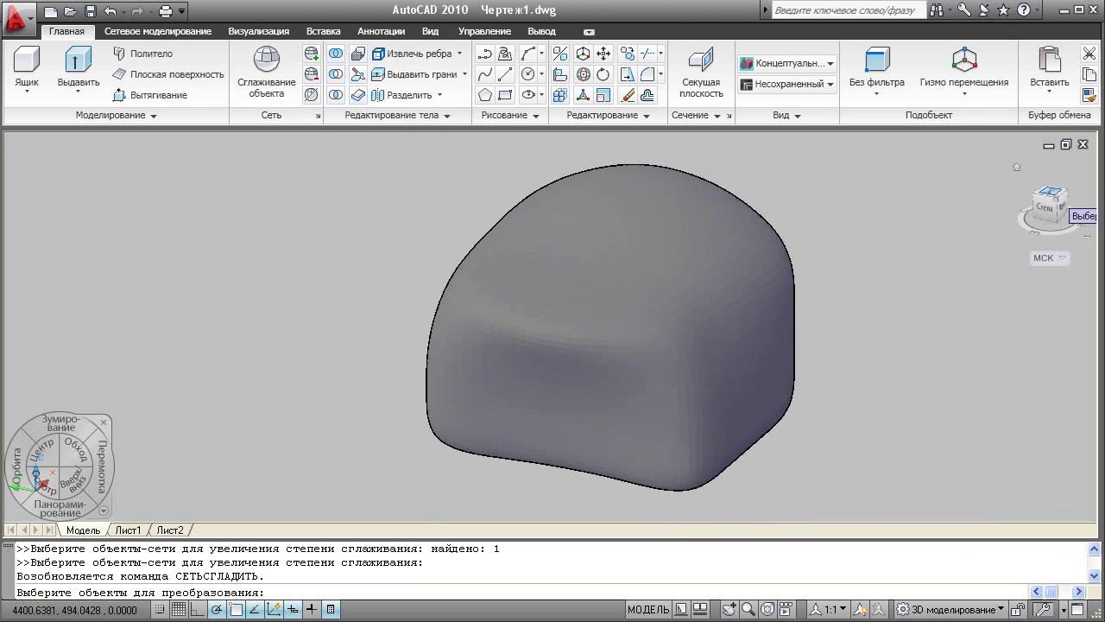
pyautogui.click(537, 226)
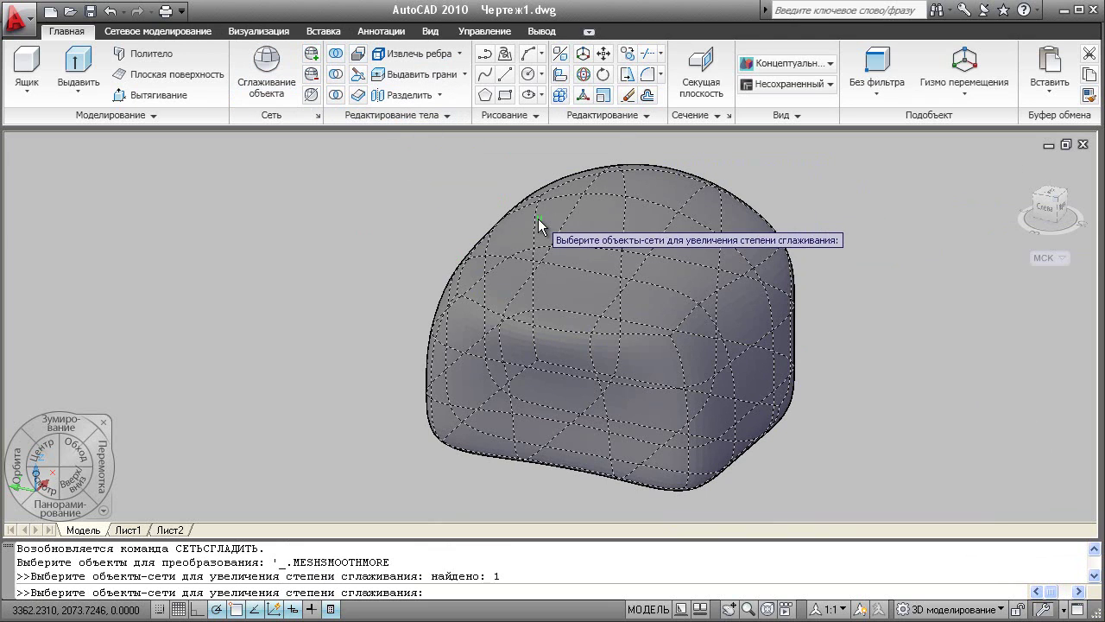
pyautogui.press('Return')
# Step: Orbit around the smoothed mesh to inspect its rounded form from both sides
pyautogui.keyDown('shift'); pyautogui.moveTo(789, 346); pyautogui.dragTo(716, 312, button='middle'); pyautogui.keyUp('shift')
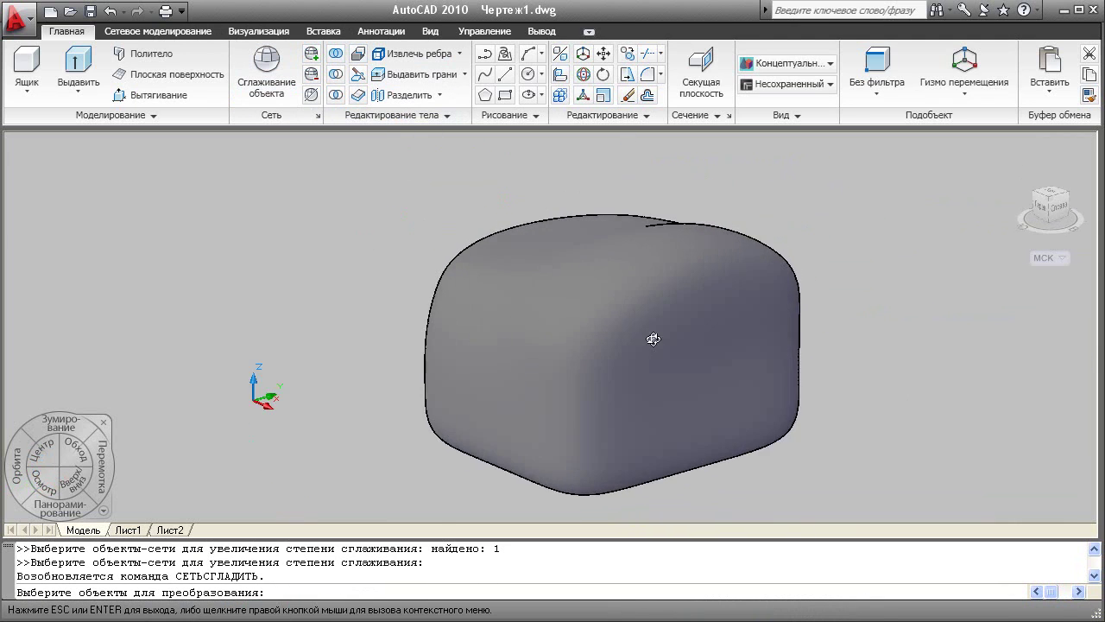
pyautogui.press('Escape')
pyautogui.keyDown('shift'); pyautogui.moveTo(557, 352); pyautogui.dragTo(804, 366, button='middle'); pyautogui.keyUp('shift')
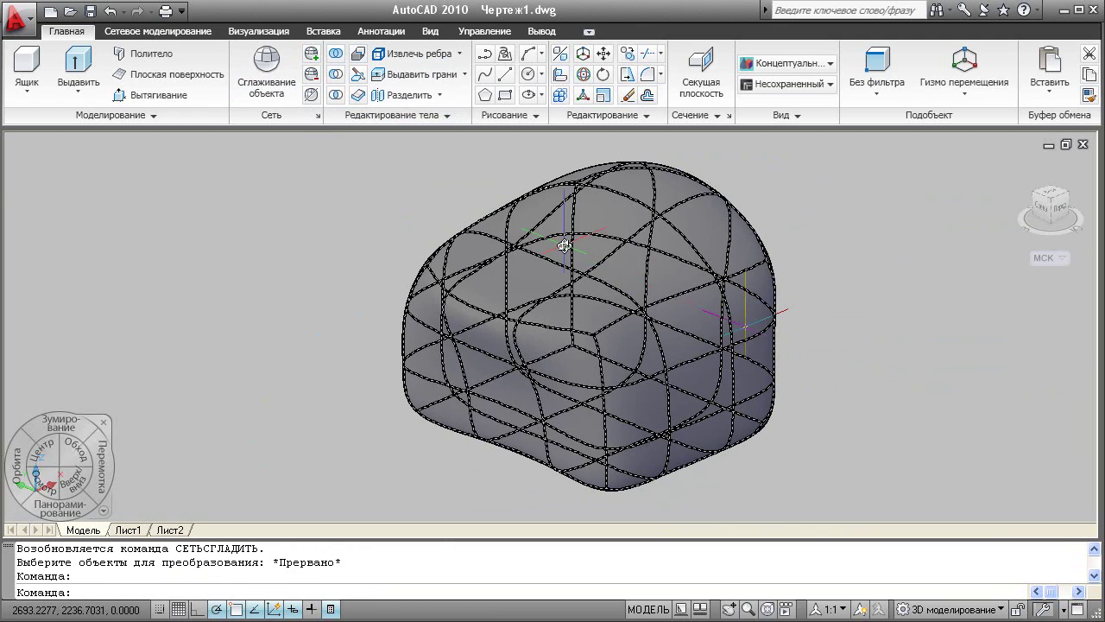
pyautogui.click(565, 242)
pyautogui.press('Escape')
# Step: Stretch a front face of the smoothed mesh sideways to begin forming the chair
pyautogui.keyDown('ctrl'); pyautogui.click(590, 218); pyautogui.keyUp('ctrl')
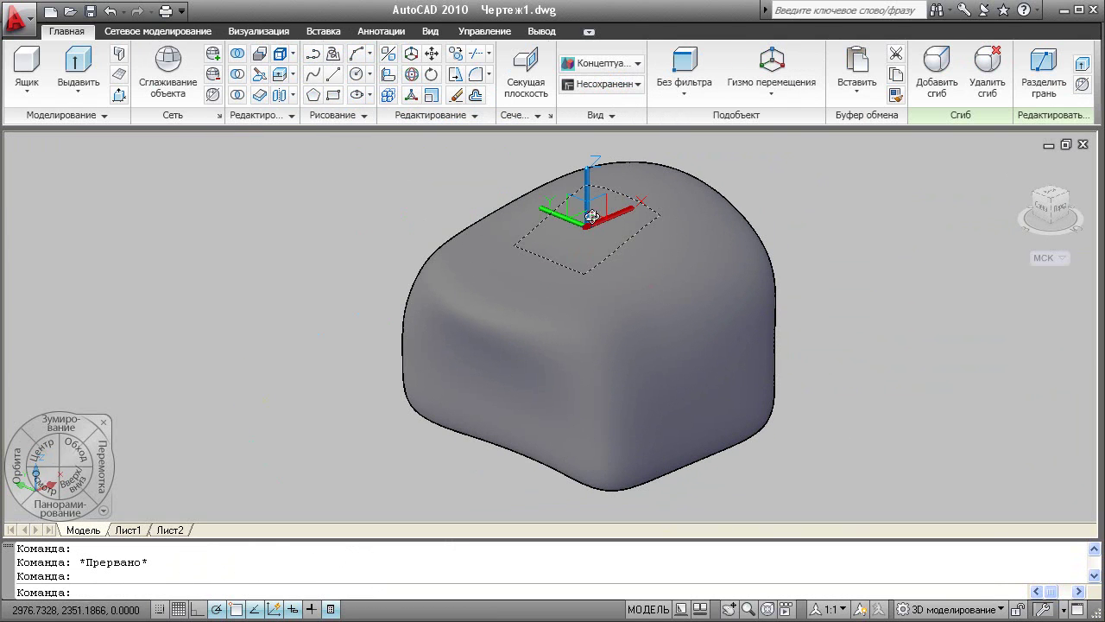
pyautogui.click(588, 192)
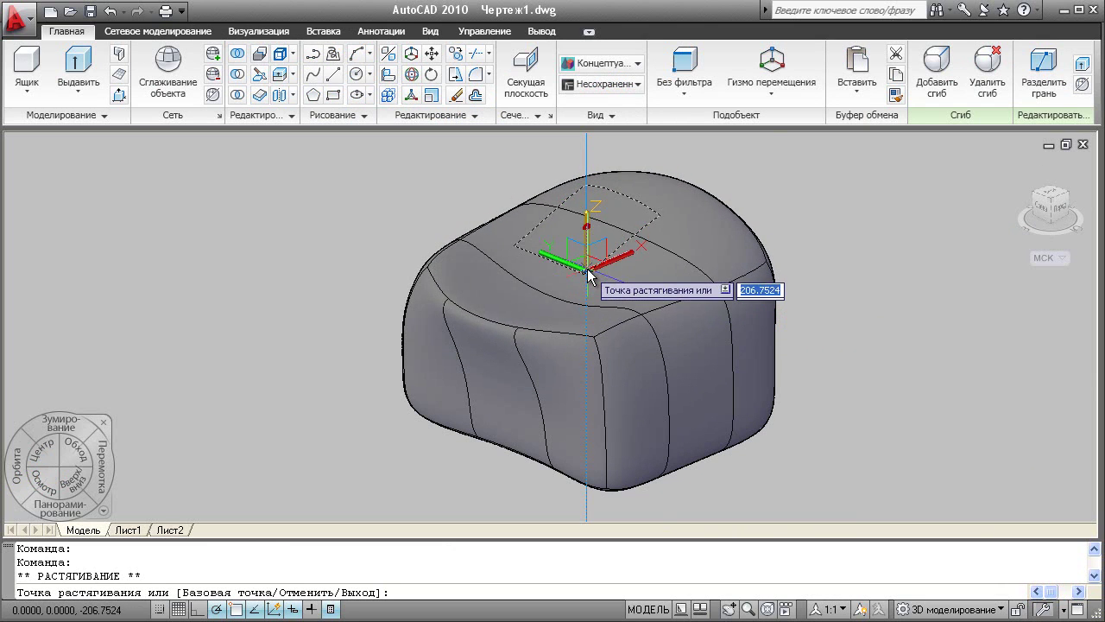
pyautogui.press('Escape')
pyautogui.press('Escape')
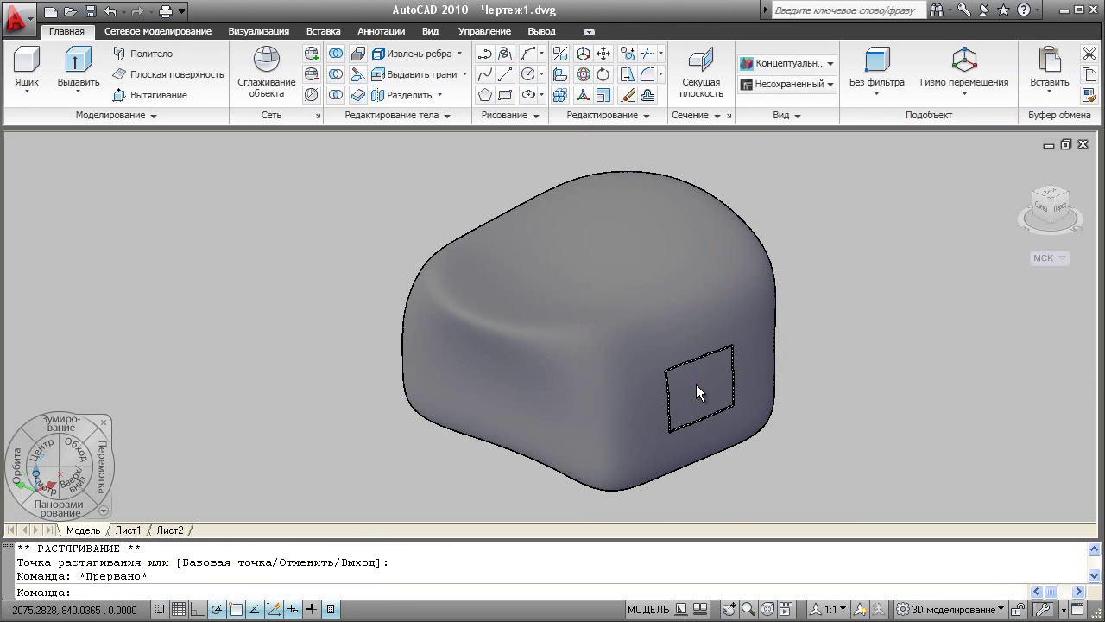
pyautogui.keyDown('ctrl'); pyautogui.click(696, 384); pyautogui.keyUp('ctrl')
pyautogui.click(673, 382)
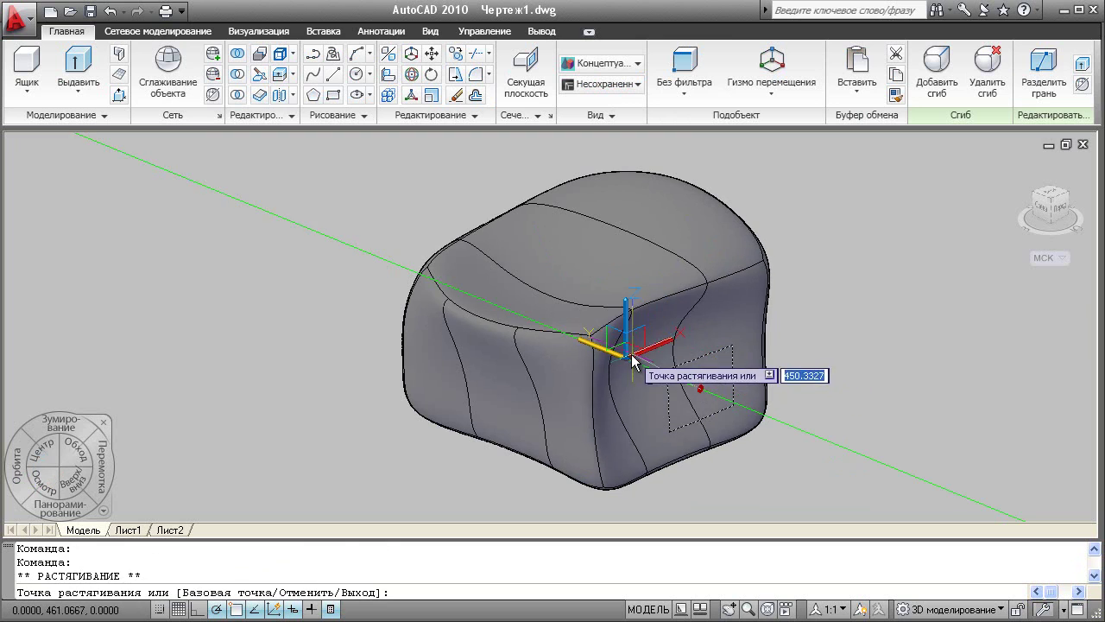
pyautogui.click(613, 354)
pyautogui.moveTo(421, 330)
pyautogui.keyDown('shift'); pyautogui.mouseDown(button='middle')
pyautogui.moveTo(546, 320)
pyautogui.moveTo(446, 363)
pyautogui.mouseUp(button='middle'); pyautogui.keyUp('shift')
pyautogui.press('Escape')
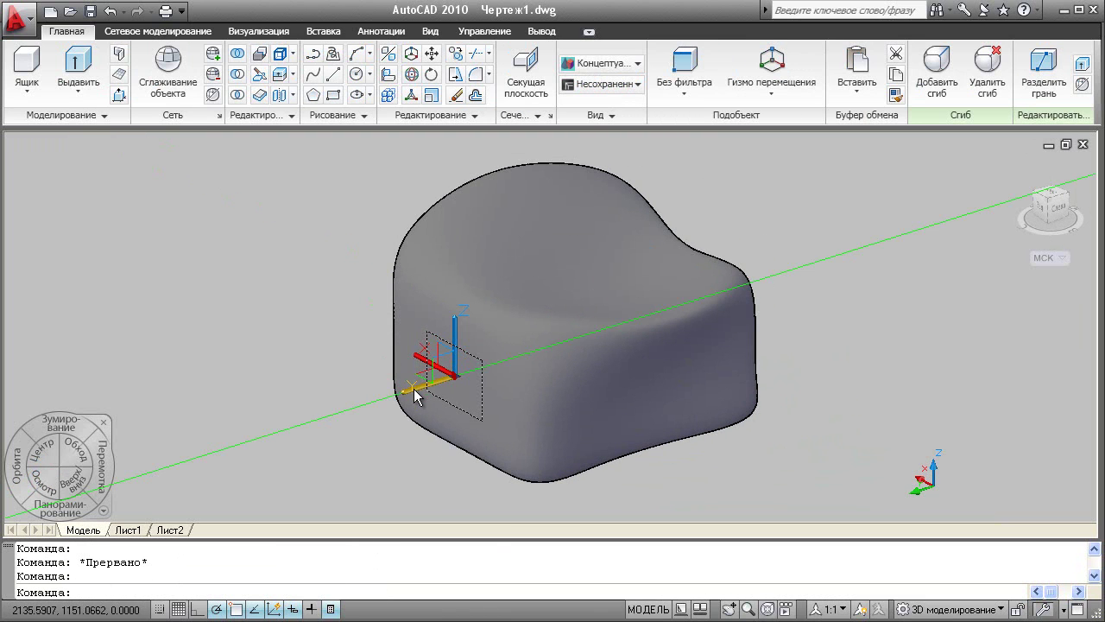
# Step: Stretch another face along its Y axis and orbit to check the reshaped chair
pyautogui.click(418, 382)
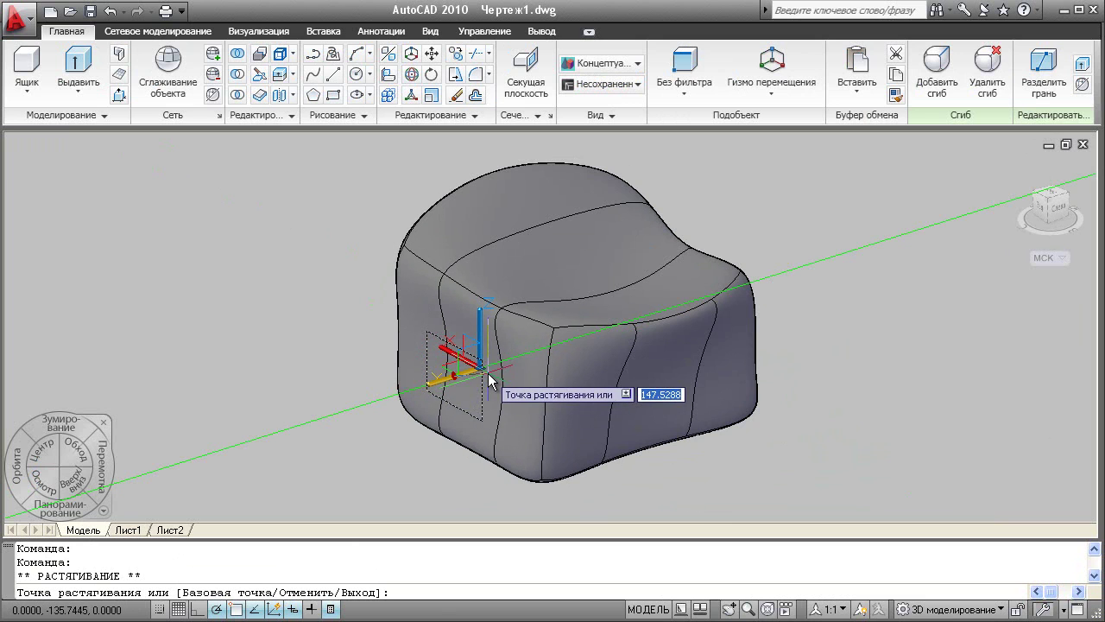
pyautogui.click(485, 380)
pyautogui.press('Escape')
pyautogui.moveTo(637, 384)
pyautogui.keyDown('shift'); pyautogui.mouseDown(button='middle')
pyautogui.moveTo(456, 377)
pyautogui.moveTo(328, 311)
pyautogui.moveTo(419, 314)
pyautogui.moveTo(627, 395)
pyautogui.moveTo(821, 372)
pyautogui.moveTo(679, 372)
pyautogui.moveTo(665, 417)
pyautogui.moveTo(553, 448)
pyautogui.moveTo(434, 353)
pyautogui.moveTo(624, 353)
pyautogui.moveTo(616, 382)
pyautogui.moveTo(719, 393)
pyautogui.mouseUp(button='middle'); pyautogui.keyUp('shift')
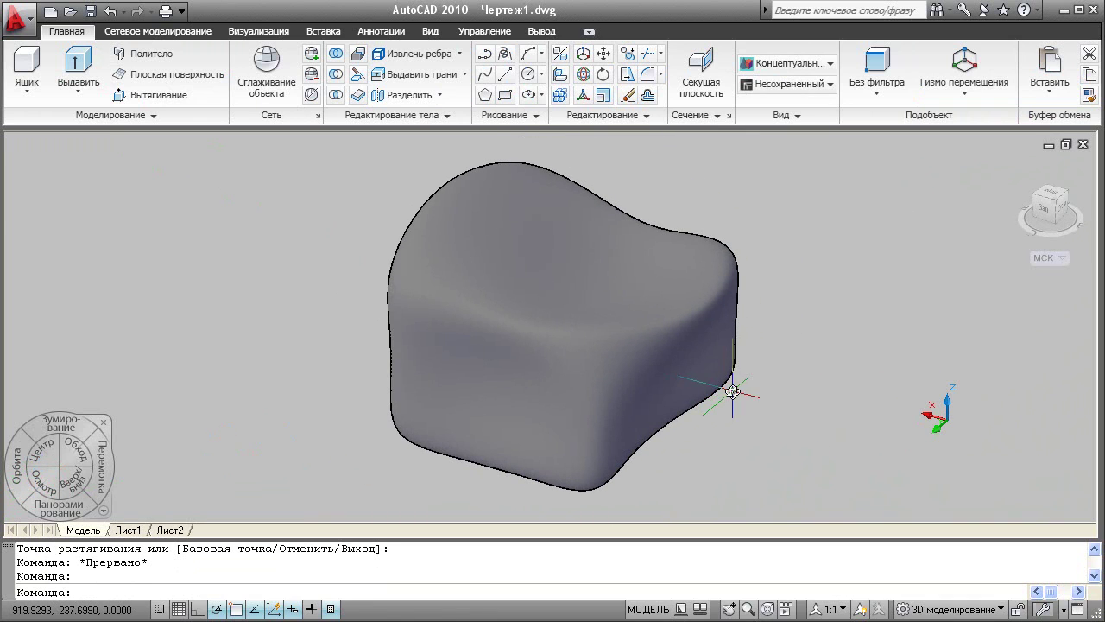
pyautogui.moveTo(880, 380)
pyautogui.keyDown('shift'); pyautogui.mouseDown(button='middle')
pyautogui.moveTo(703, 400)
pyautogui.moveTo(682, 382)
pyautogui.mouseUp(button='middle'); pyautogui.keyUp('shift')
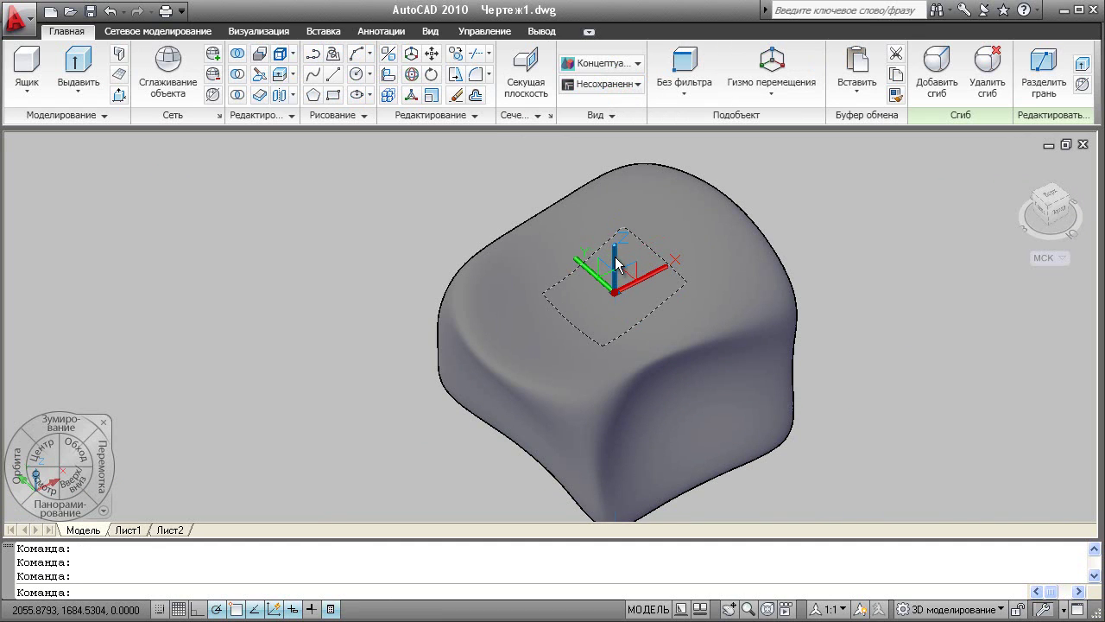
pyautogui.click(615, 263)
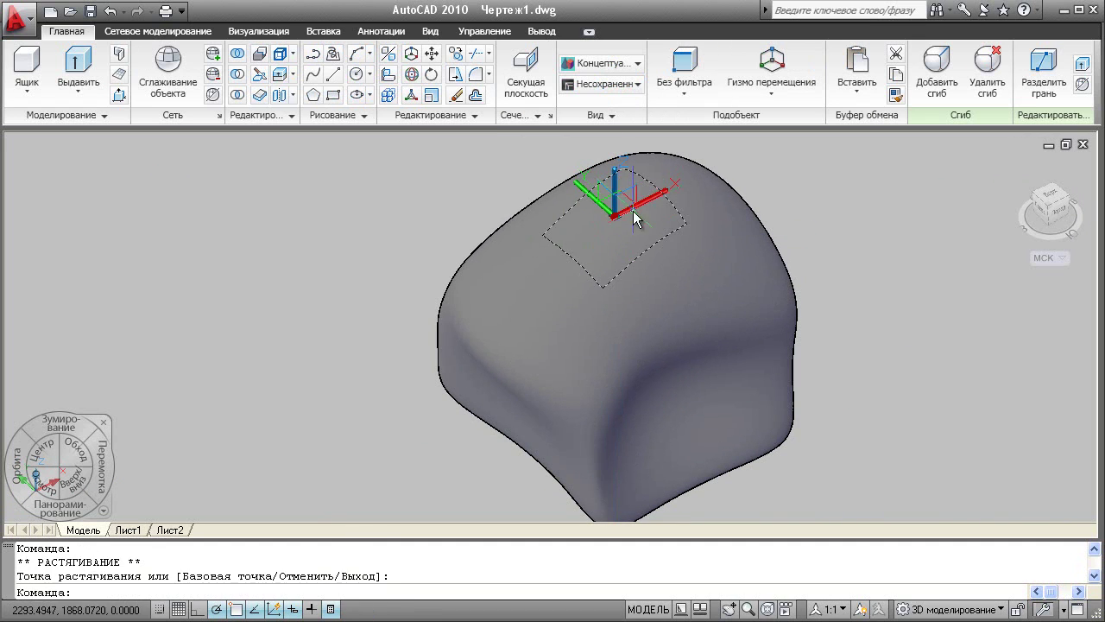
pyautogui.press('Escape')
pyautogui.moveTo(637, 217)
pyautogui.keyDown('shift'); pyautogui.mouseDown(button='middle')
pyautogui.moveTo(649, 386)
pyautogui.moveTo(673, 327)
pyautogui.moveTo(654, 340)
pyautogui.mouseUp(button='middle'); pyautogui.keyUp('shift')
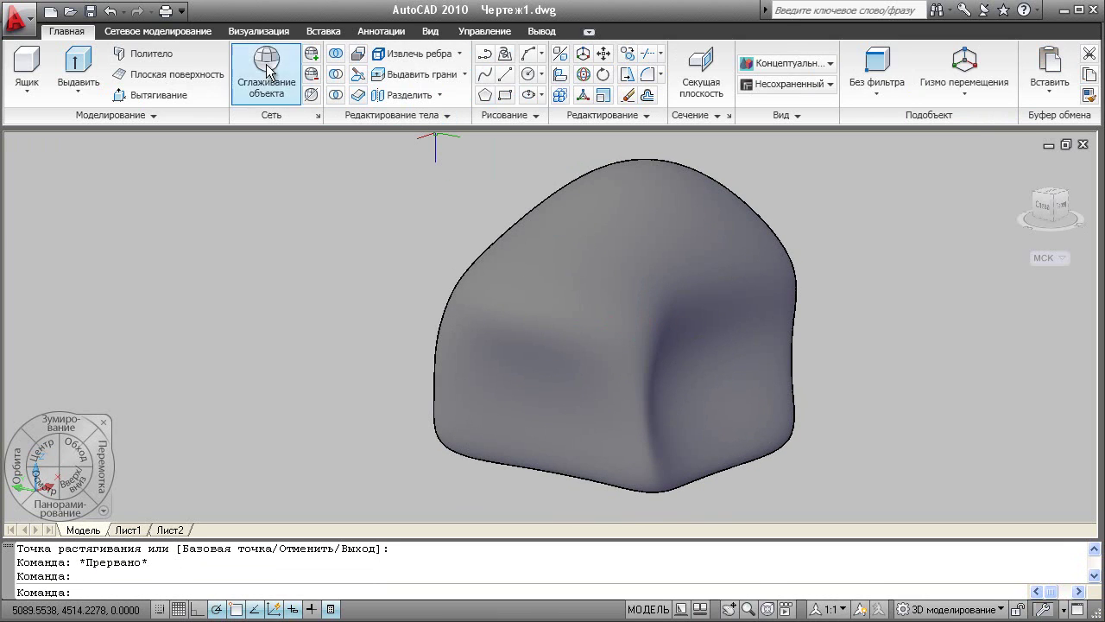
# Step: Convert the smoothed mesh chair into a solid with Convert to Solid and check the result
pyautogui.click(171, 31)
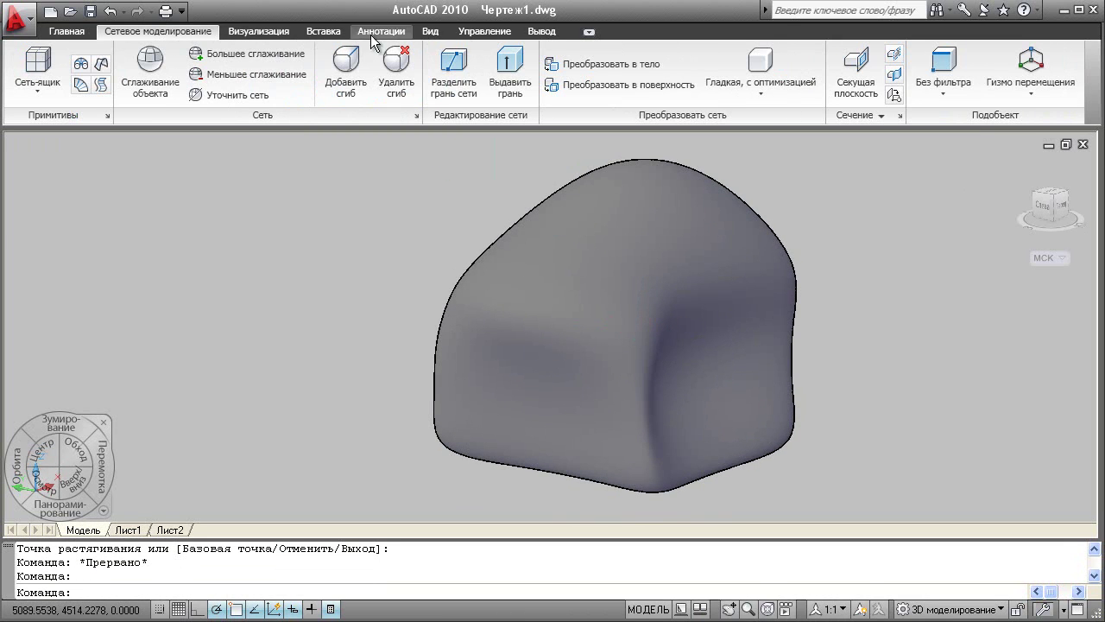
pyautogui.click(586, 66)
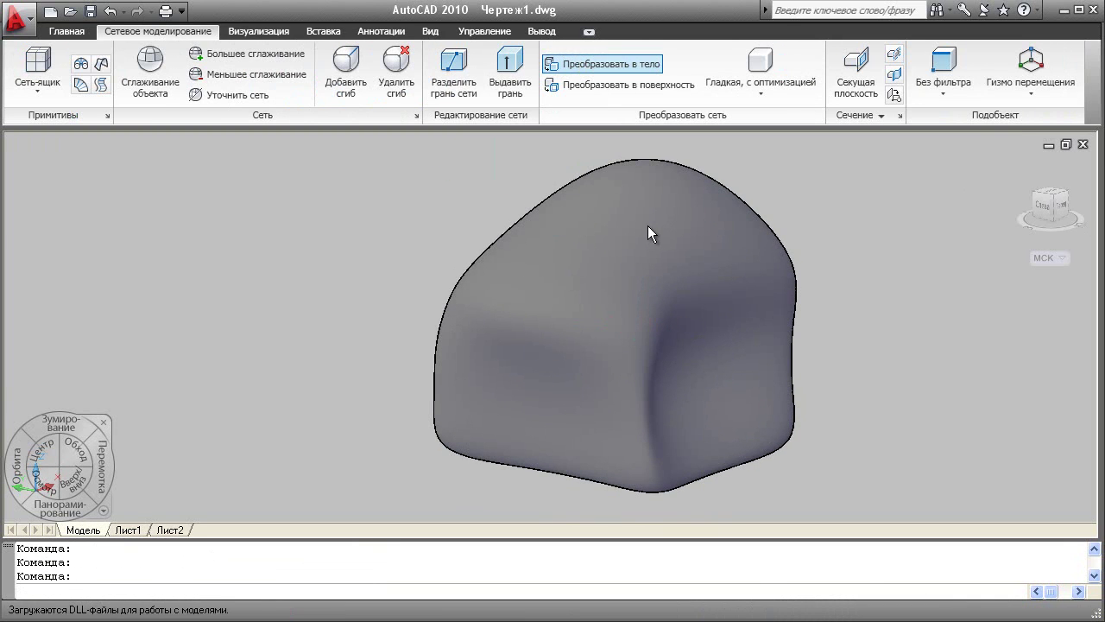
pyautogui.click(643, 247)
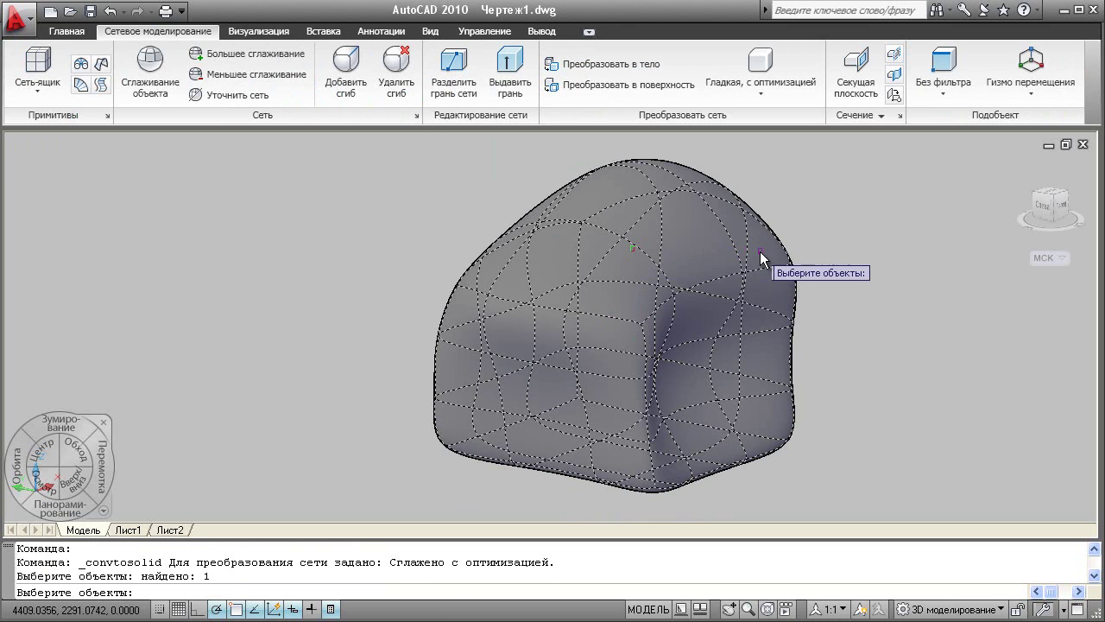
pyautogui.press('Return')
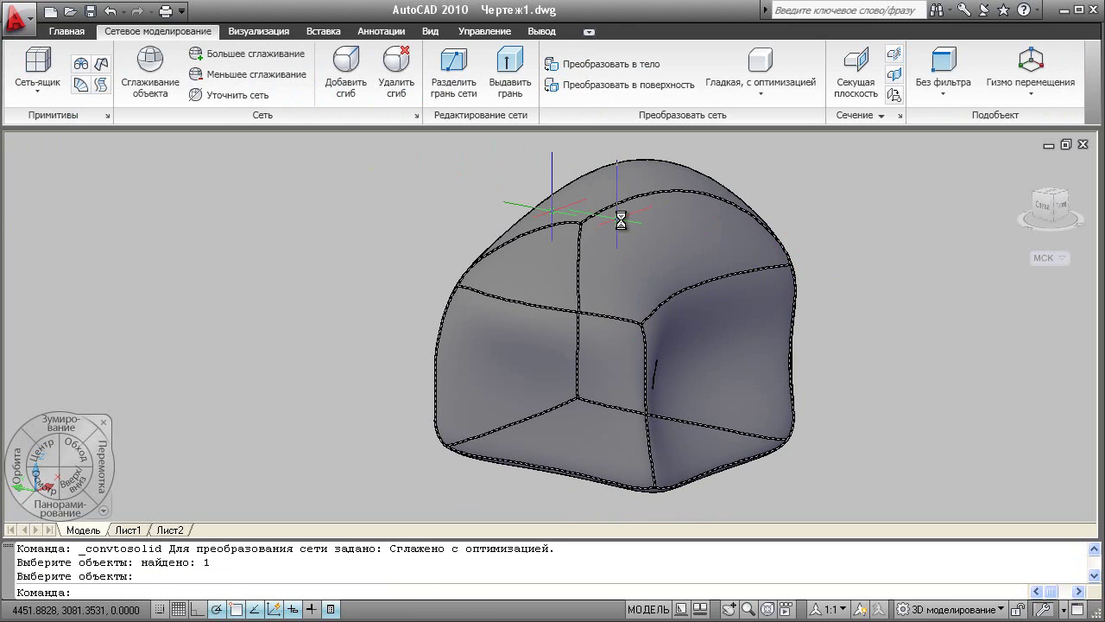
pyautogui.click(621, 220)
pyautogui.press('Escape')
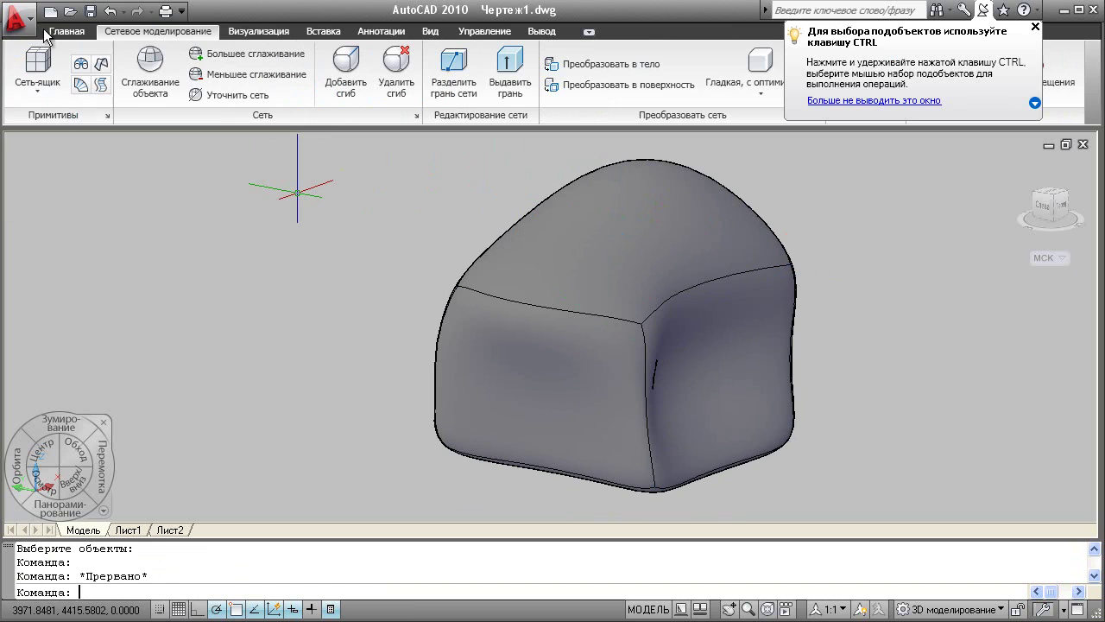
pyautogui.click(60, 38)
# Step: Draw a small box and drop it into the chair's top back
pyautogui.click(28, 62)
pyautogui.click(385, 478)
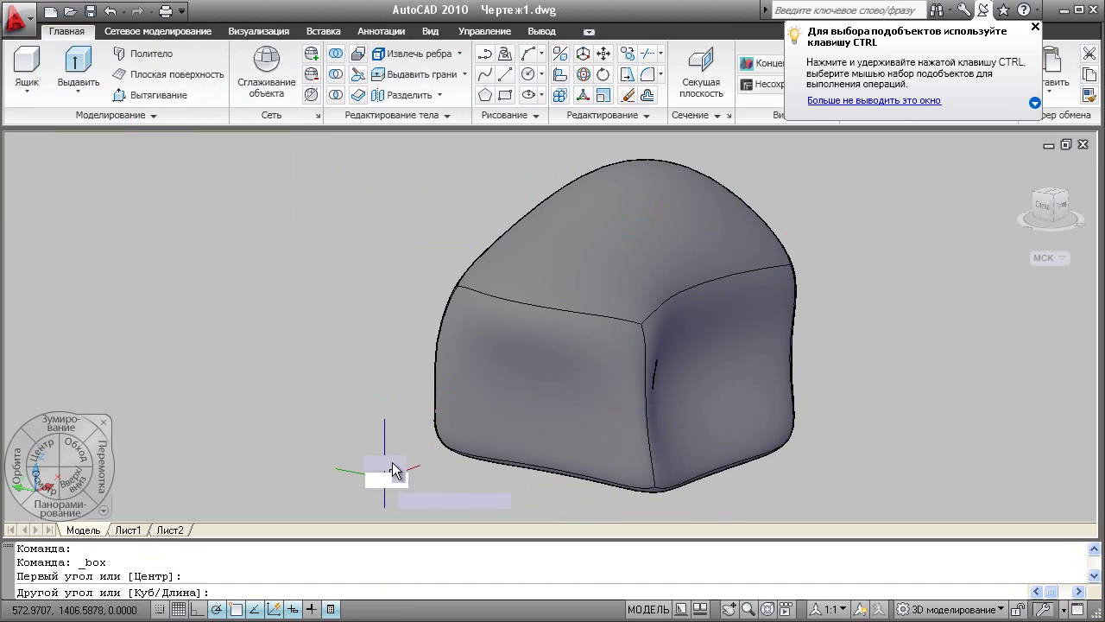
pyautogui.click(423, 346)
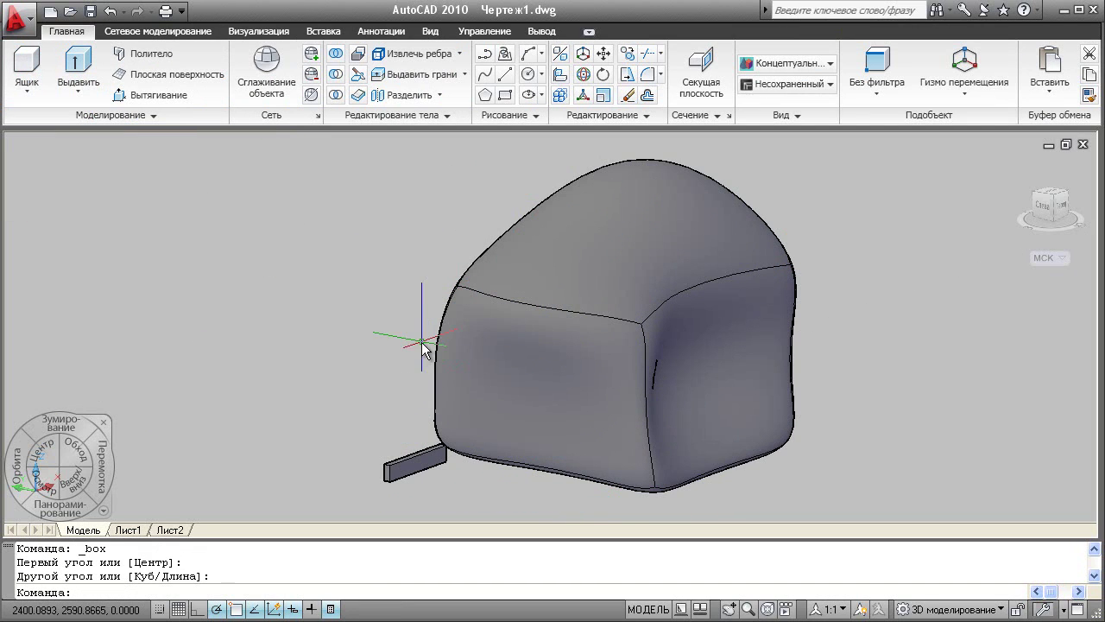
pyautogui.click(411, 444)
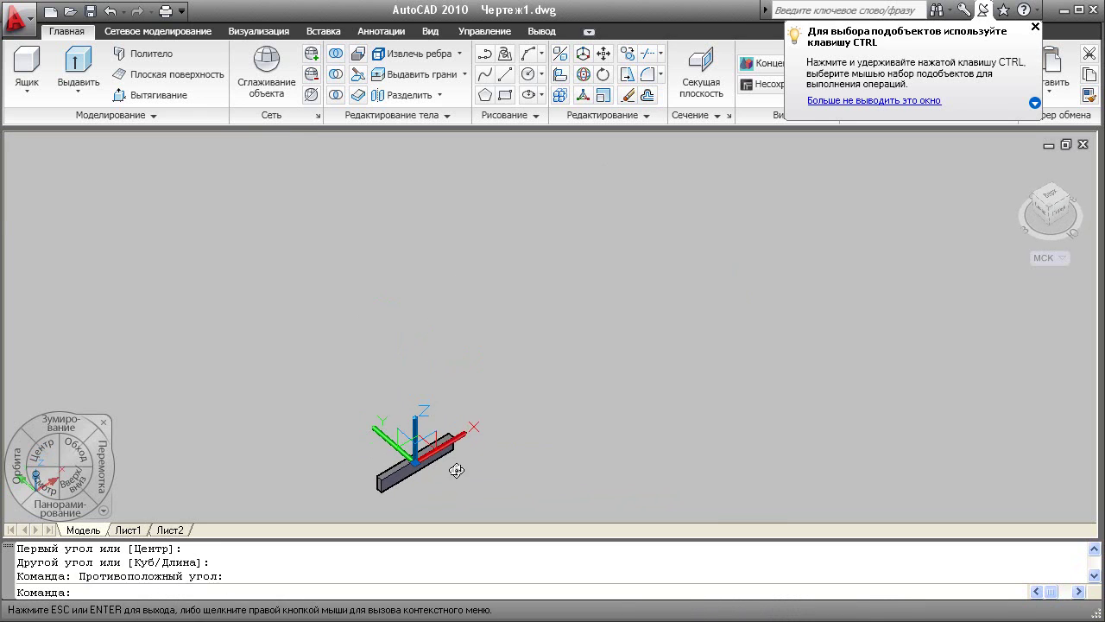
pyautogui.scroll(5, 439, 434)
pyautogui.scroll(-5, 451, 423)
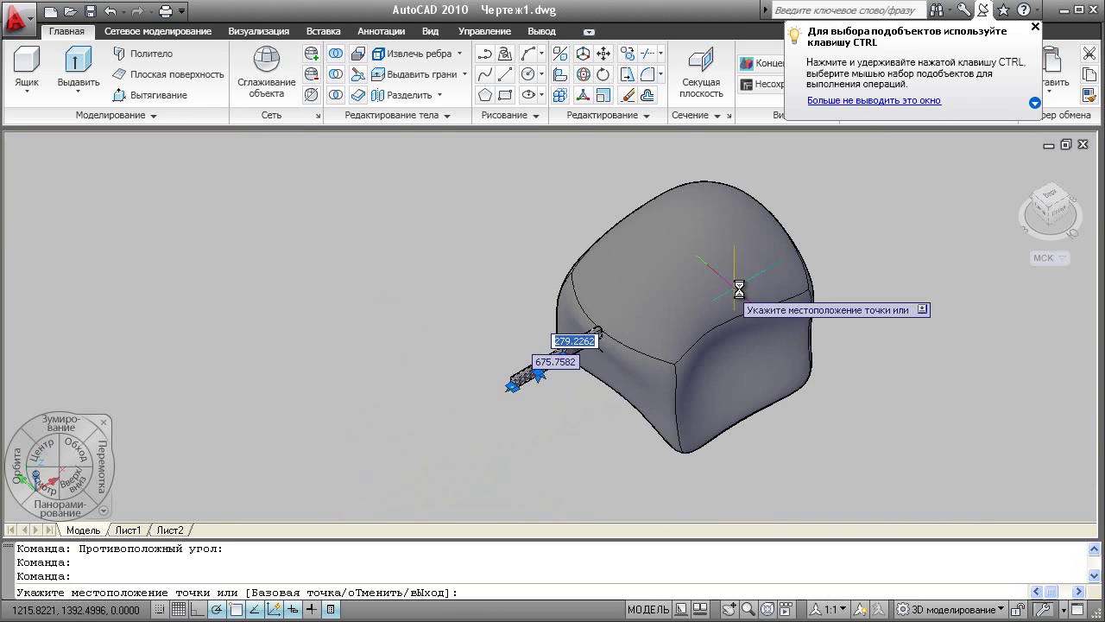
pyautogui.click(880, 420)
# Step: Move the box to a new spot against the large body
pyautogui.click(599, 365)
pyautogui.scroll(3, 598, 311)
pyautogui.scroll(3, 599, 311)
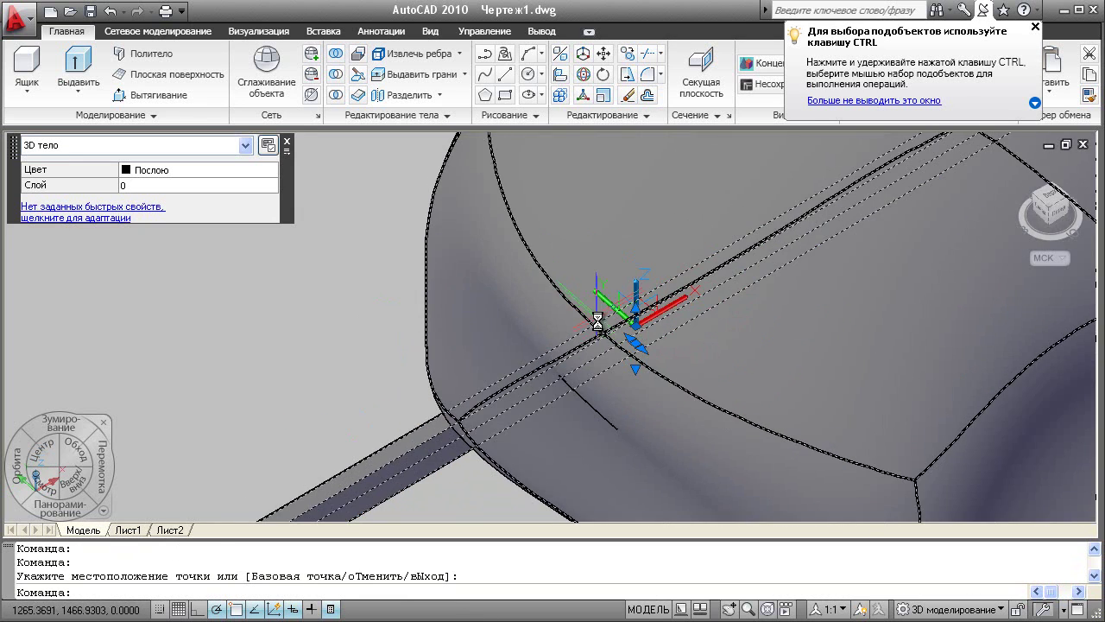
pyautogui.click(630, 326)
pyautogui.scroll(3, 629, 332)
pyautogui.click(363, 214)
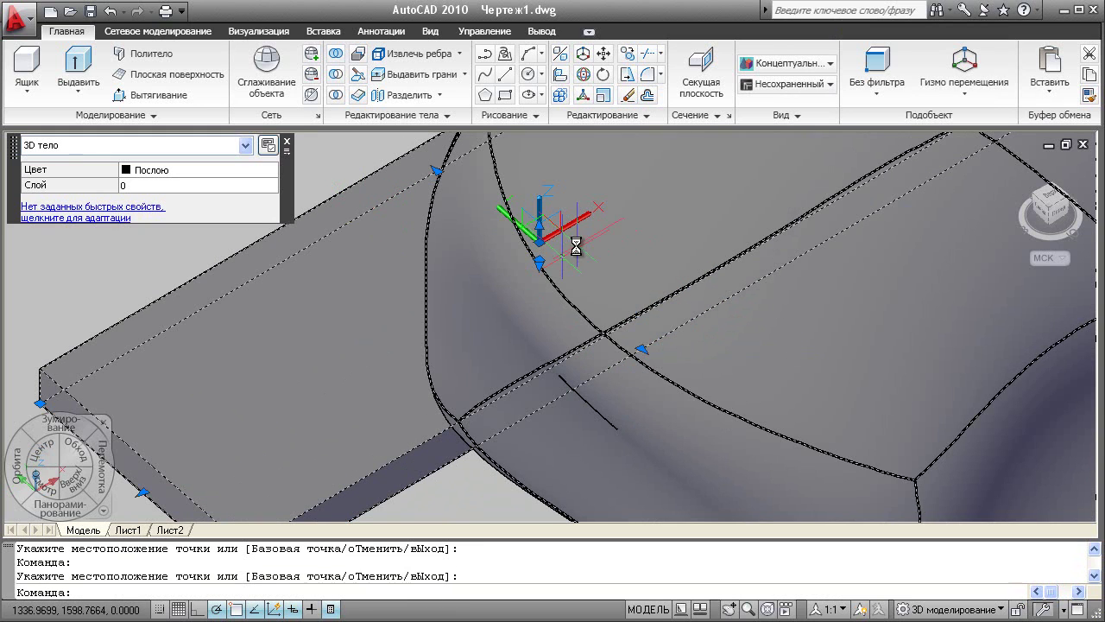
pyautogui.click(538, 228)
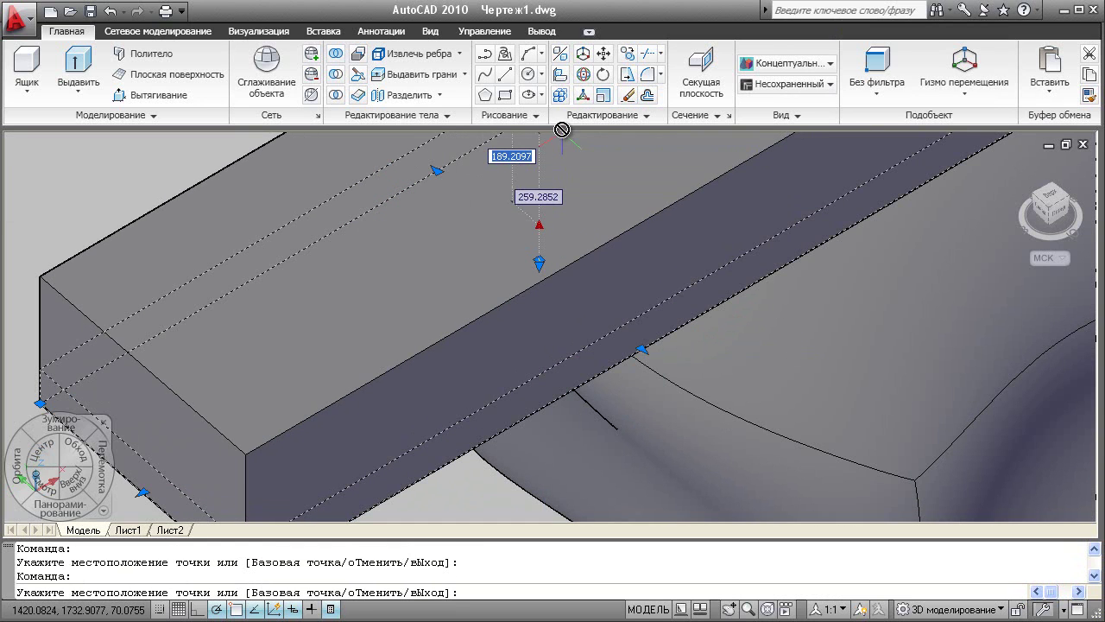
pyautogui.press('Escape')
# Step: Check the box's position from a side view, leaving it in place
pyautogui.keyDown('shift'); pyautogui.moveTo(576, 155); pyautogui.dragTo(663, 263, button='middle'); pyautogui.keyUp('shift')
pyautogui.scroll(3, 664, 263)
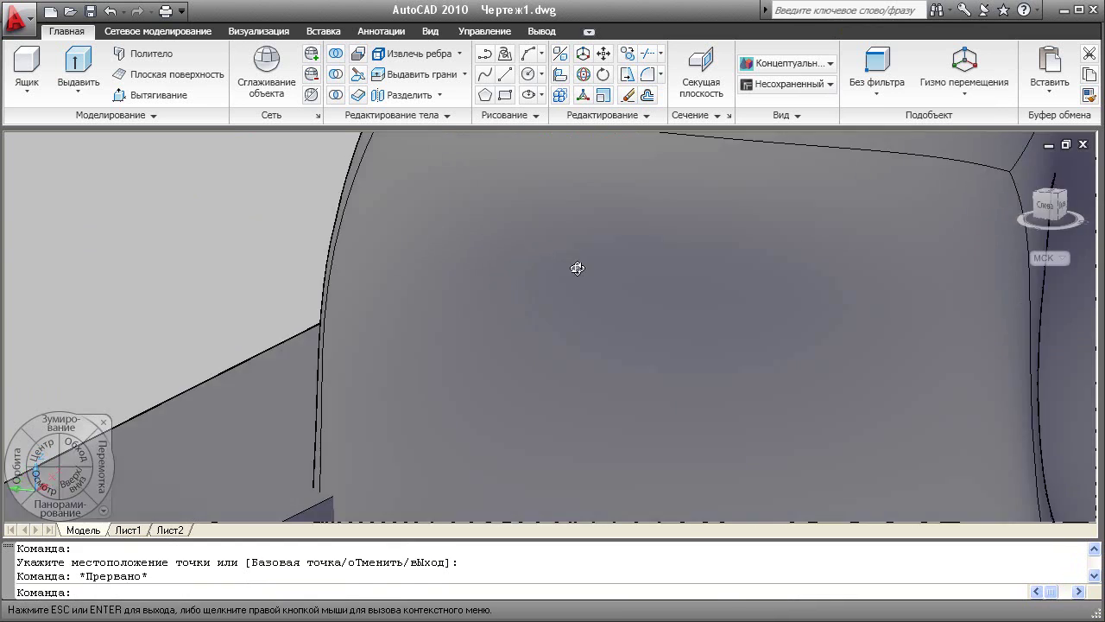
pyautogui.keyDown('shift'); pyautogui.moveTo(577, 265); pyautogui.dragTo(478, 357, button='middle'); pyautogui.keyUp('shift')
pyautogui.scroll(-2, 477, 356)
pyautogui.press('Escape')
pyautogui.click(393, 363)
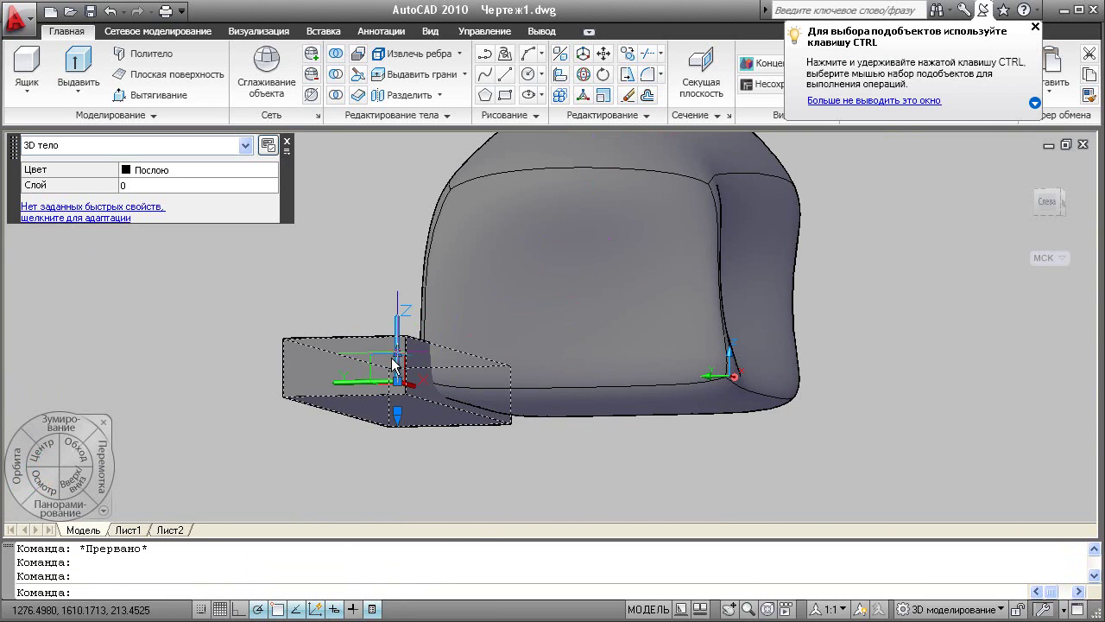
pyautogui.click(348, 382)
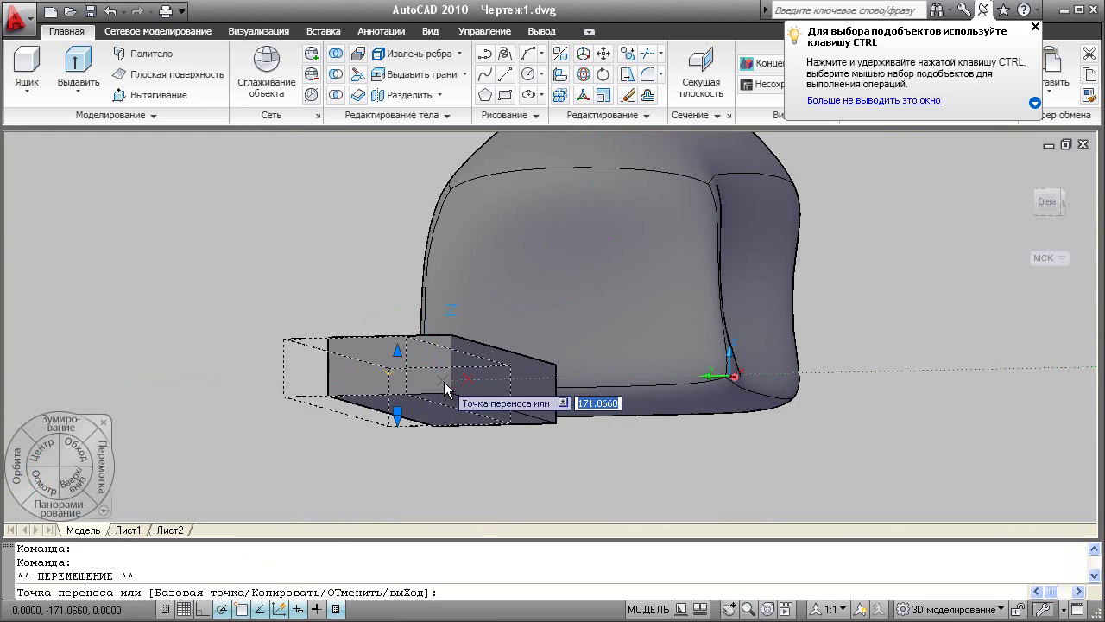
pyautogui.press('Escape')
pyautogui.keyDown('shift'); pyautogui.moveTo(597, 333); pyautogui.dragTo(528, 375, button='middle'); pyautogui.keyUp('shift')
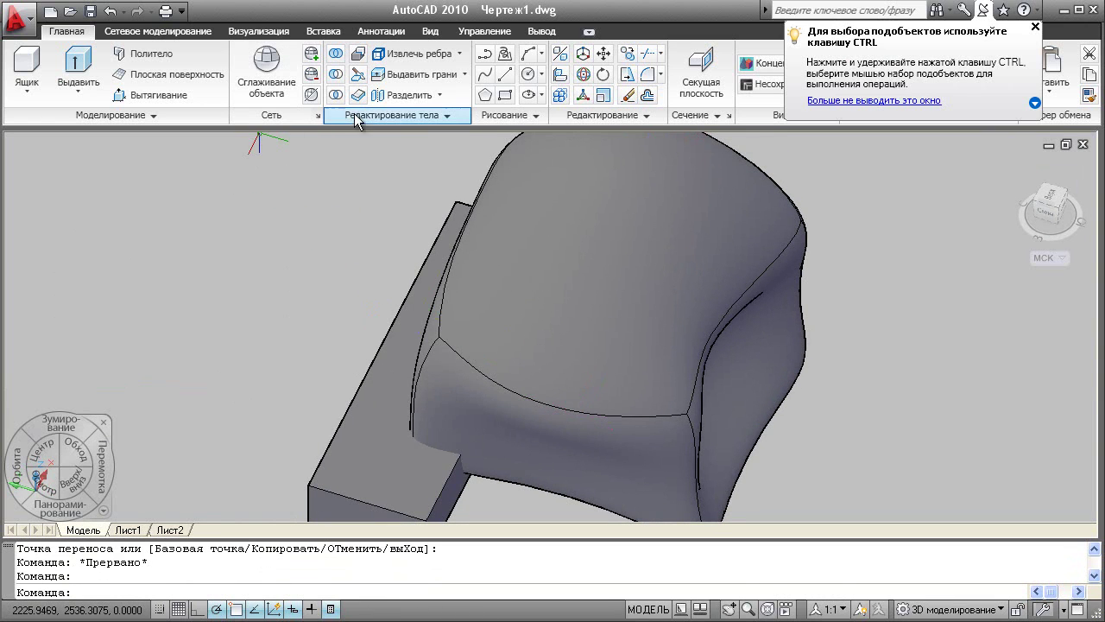
# Step: Subtract the small box from the large body to cut a notch
pyautogui.click(336, 74)
pyautogui.click(537, 220)
pyautogui.press('Return')
pyautogui.click(369, 394)
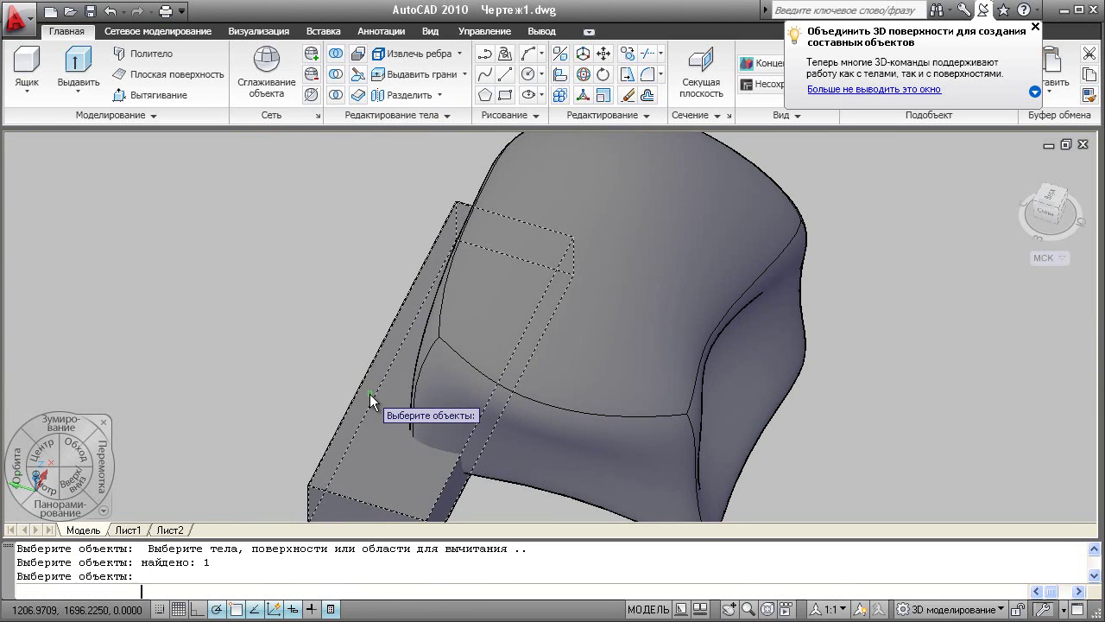
pyautogui.press('Return')
pyautogui.moveTo(503, 404)
pyautogui.keyDown('shift'); pyautogui.mouseDown(button='middle')
pyautogui.moveTo(543, 288)
pyautogui.moveTo(616, 187)
pyautogui.moveTo(530, 279)
pyautogui.moveTo(391, 312)
pyautogui.moveTo(239, 309)
pyautogui.moveTo(469, 311)
pyautogui.moveTo(386, 314)
pyautogui.mouseUp(button='middle'); pyautogui.keyUp('shift')
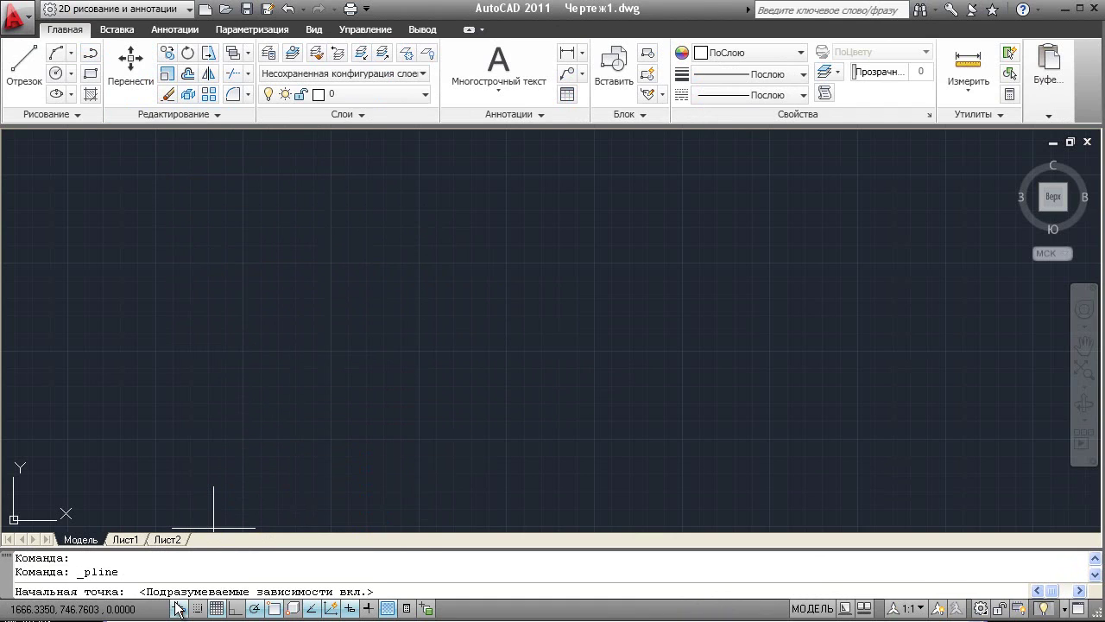
# Step: Draw a six-vertex polyline with a peak at upper left, closing back at the start
pyautogui.click(280, 405)
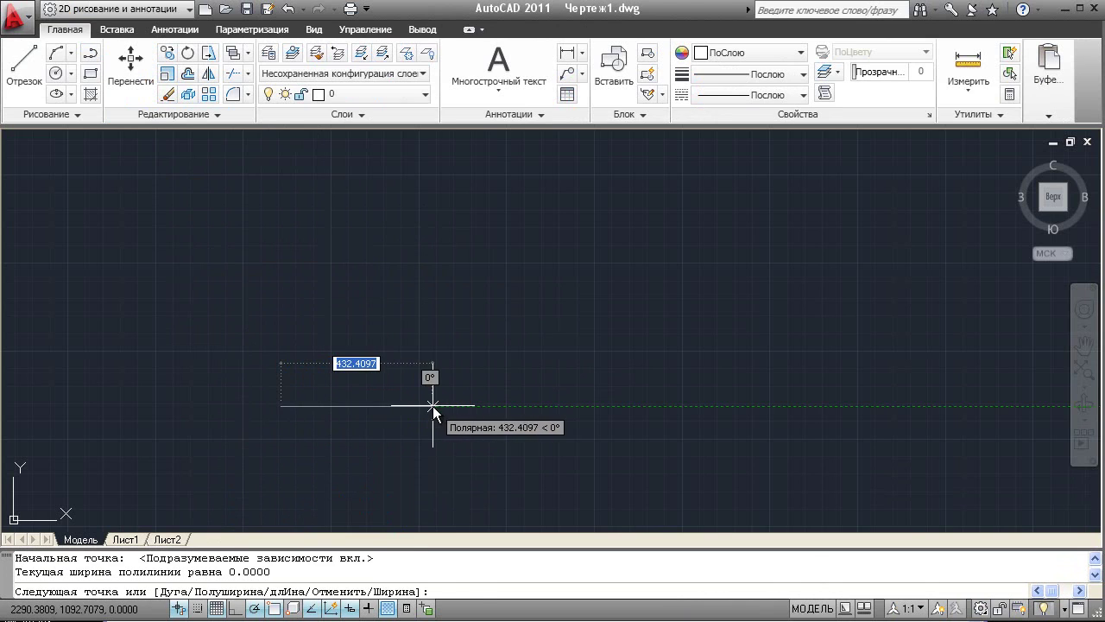
pyautogui.click(431, 293)
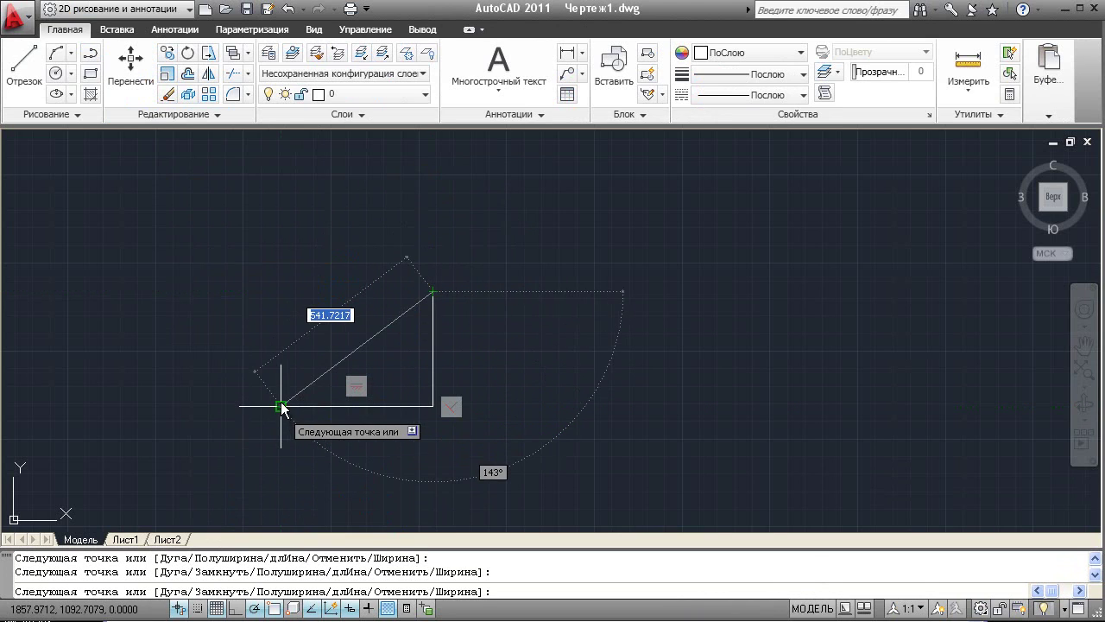
pyautogui.click(281, 292)
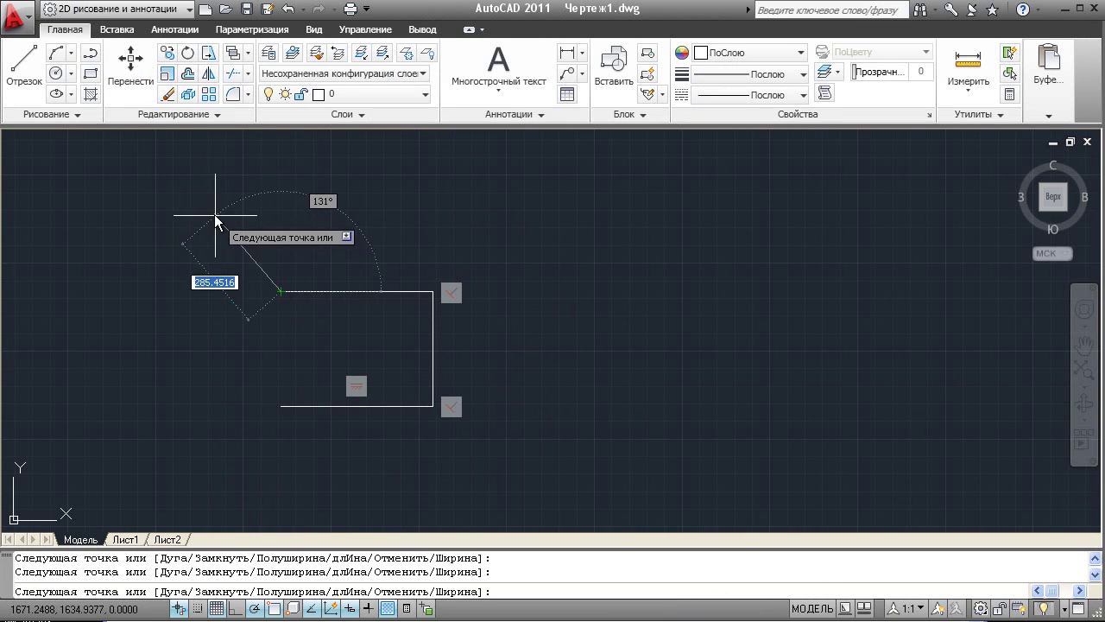
pyautogui.click(194, 198)
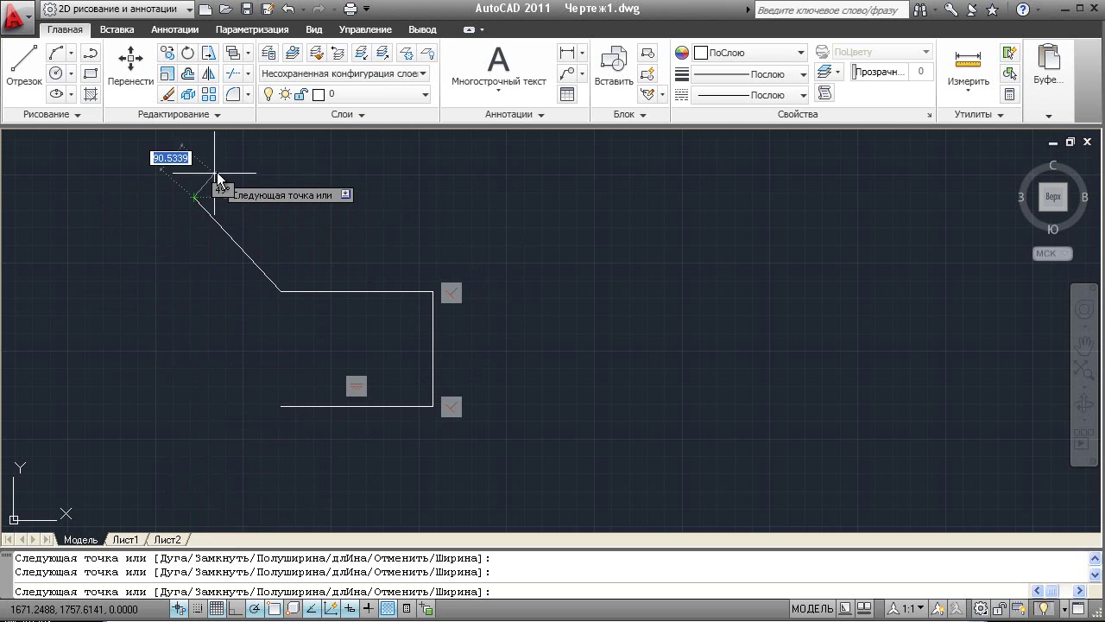
pyautogui.click(106, 284)
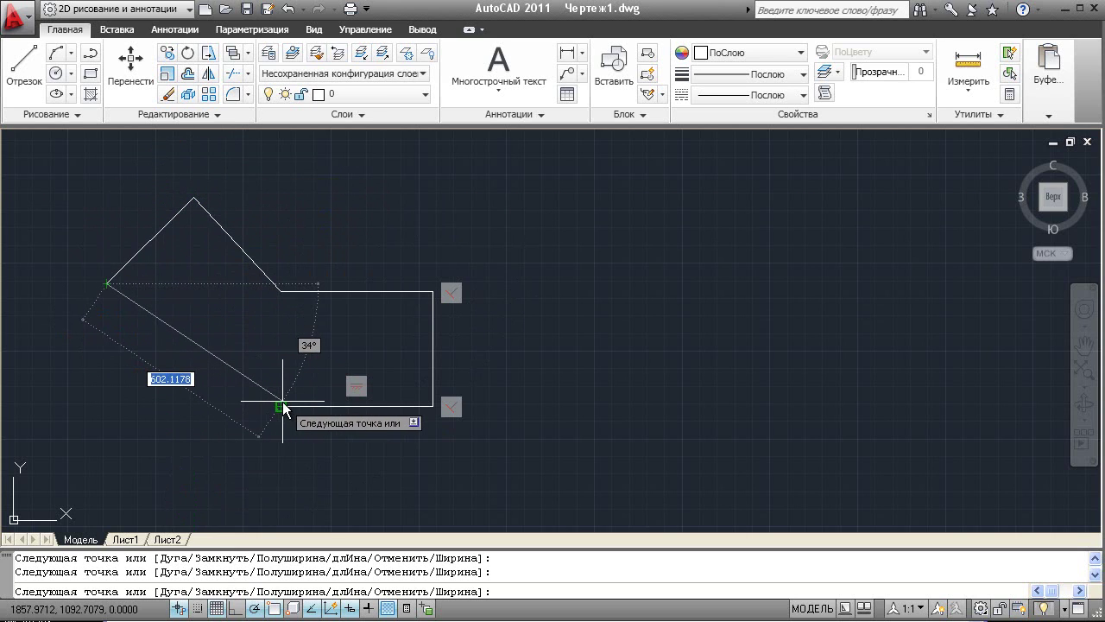
pyautogui.click(282, 405)
pyautogui.rightClick(323, 364)
pyautogui.click(369, 371)
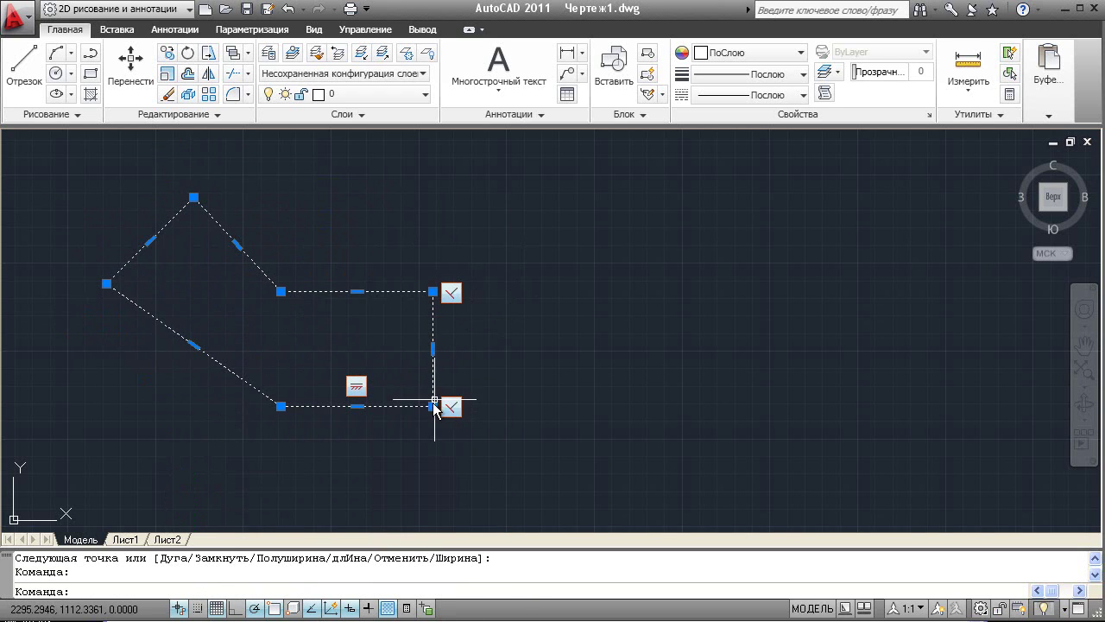
# Step: Stretch the polyline's bottom-right and top-right corners outward with grips
pyautogui.click(434, 405)
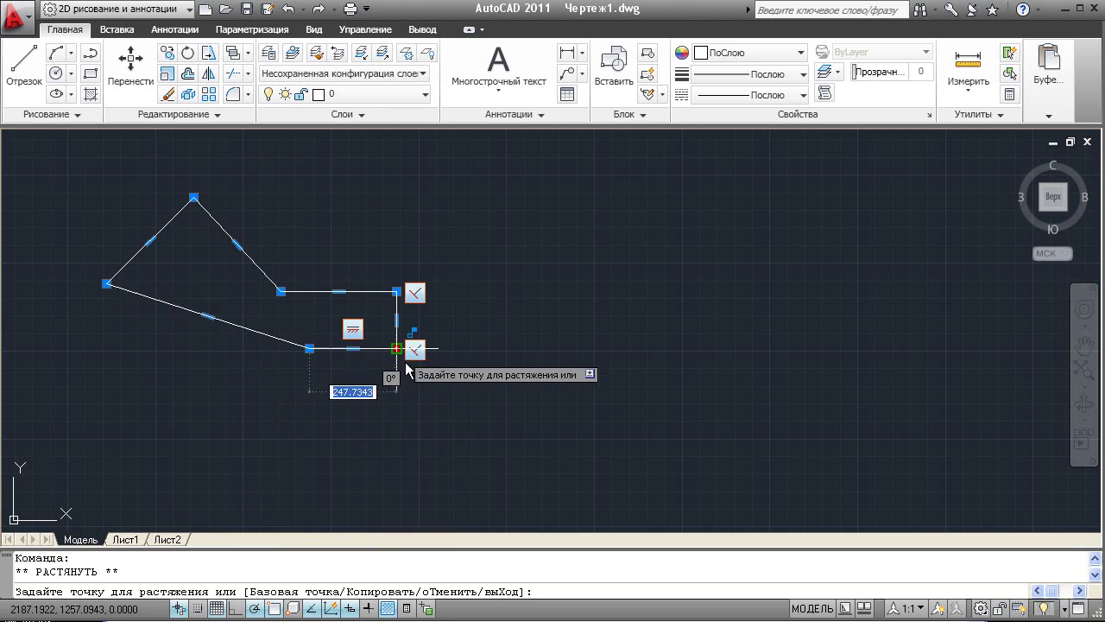
pyautogui.click(486, 443)
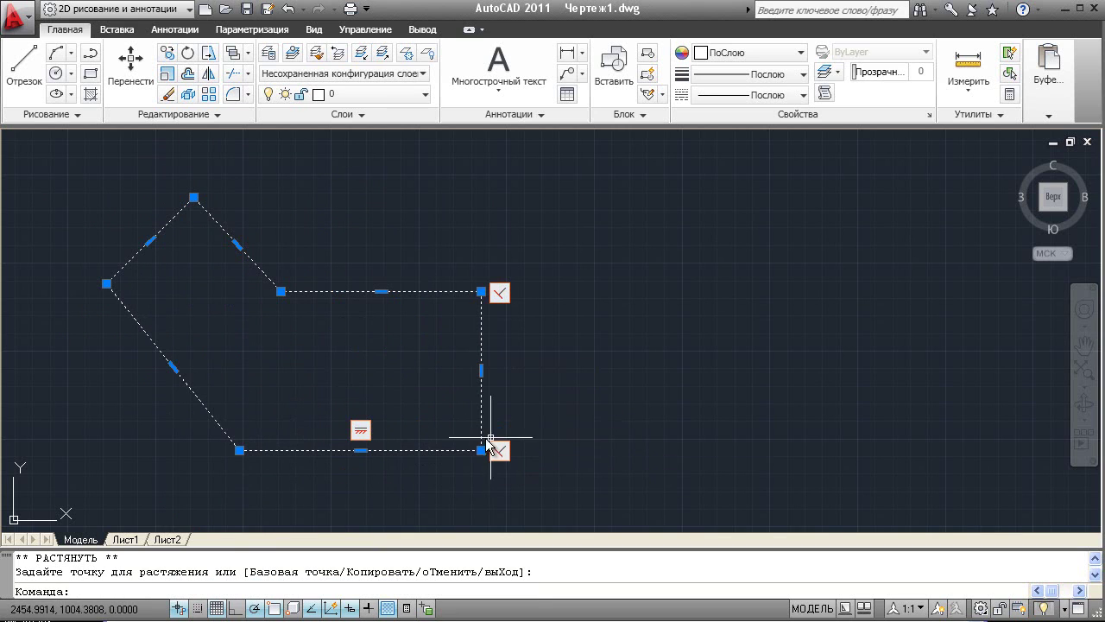
pyautogui.click(481, 291)
pyautogui.click(404, 354)
pyautogui.click(404, 355)
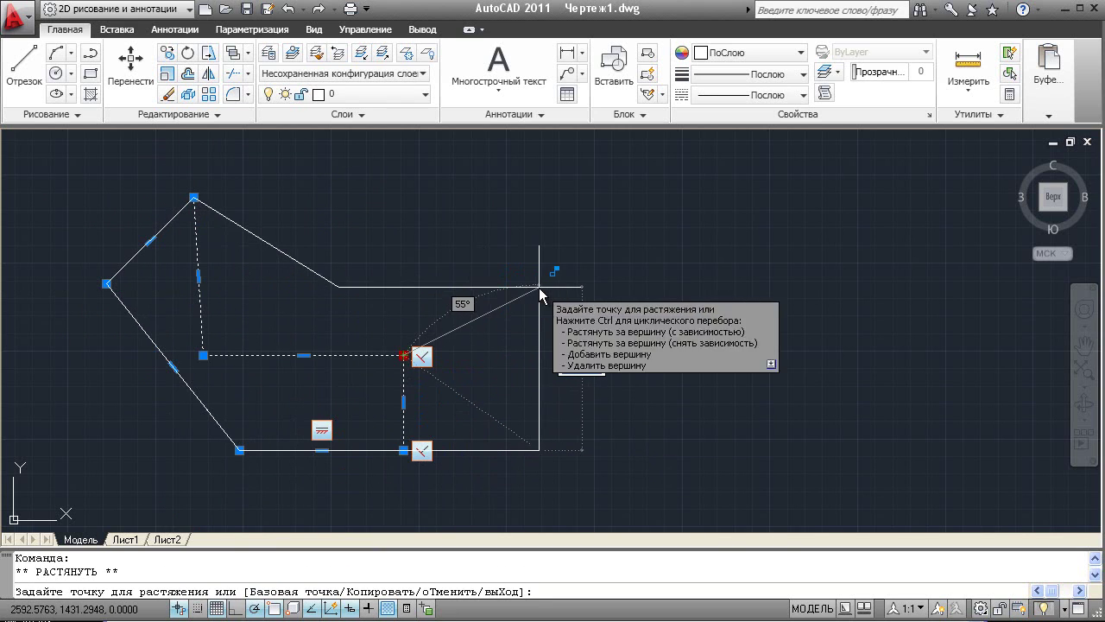
pyautogui.click(539, 287)
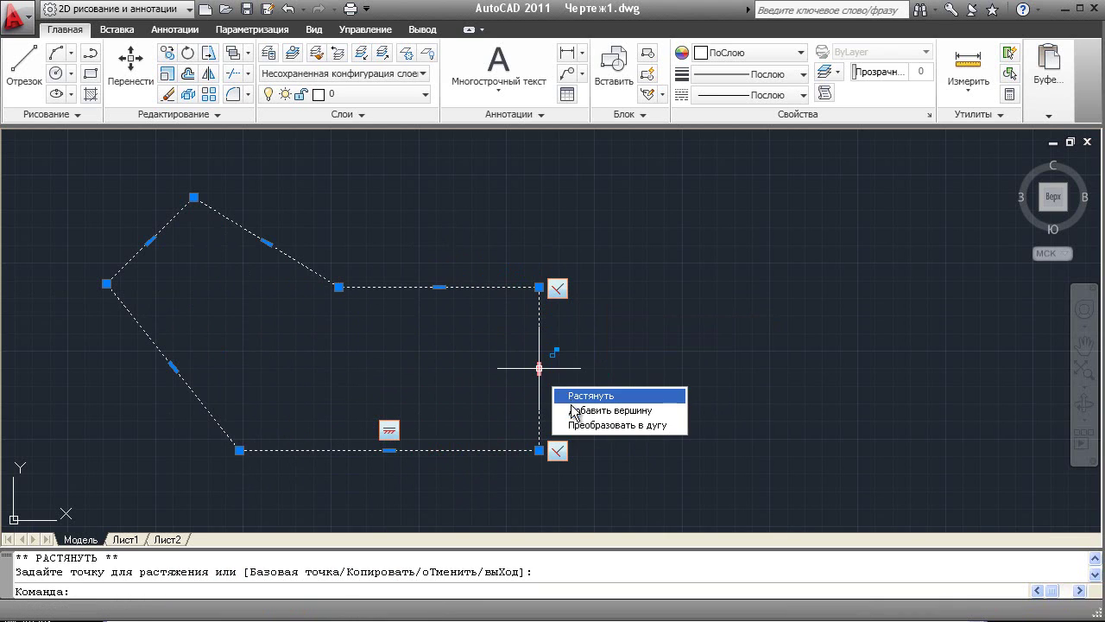
# Step: Add a vertex, turn the lower-right edge into an arc, remove a vertex, then select the polyline
pyautogui.click(593, 405)
pyautogui.click(638, 358)
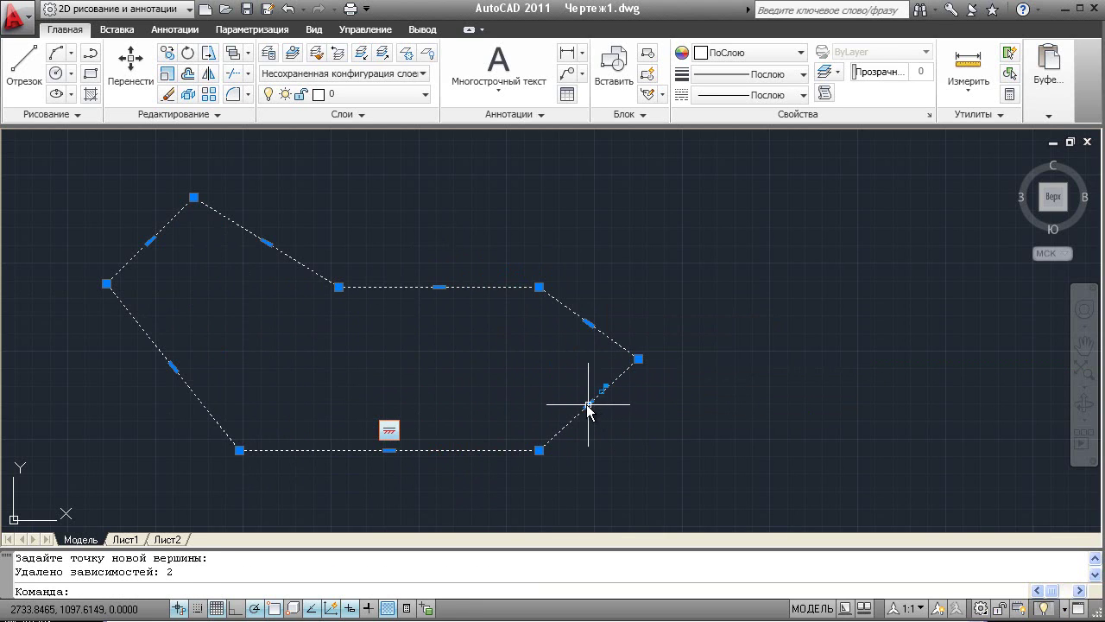
pyautogui.click(639, 460)
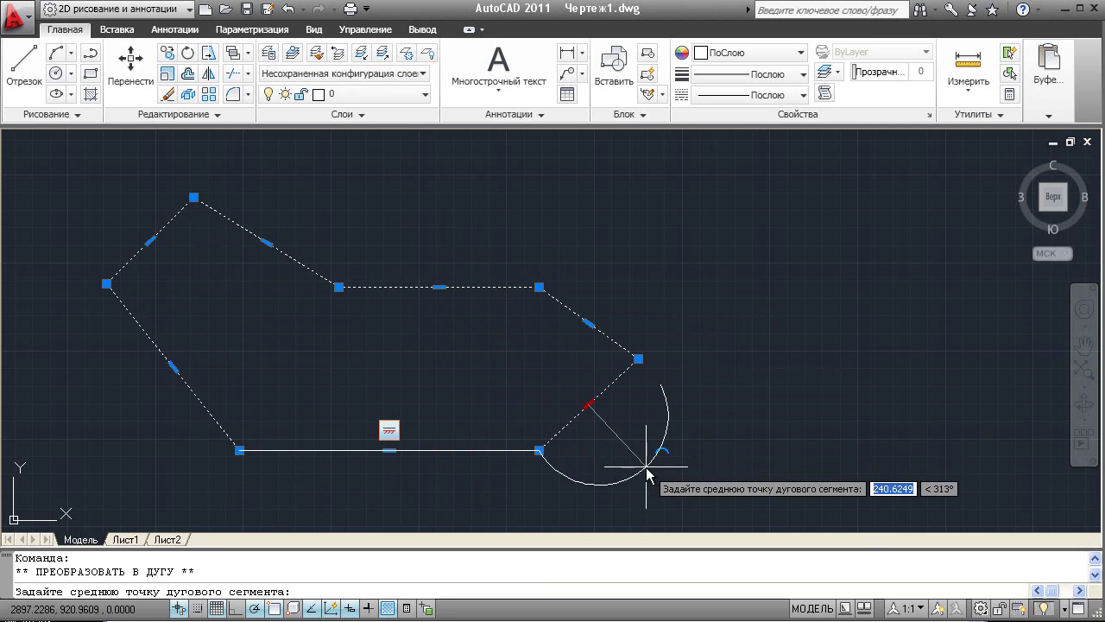
pyautogui.click(659, 455)
pyautogui.moveTo(588, 322)
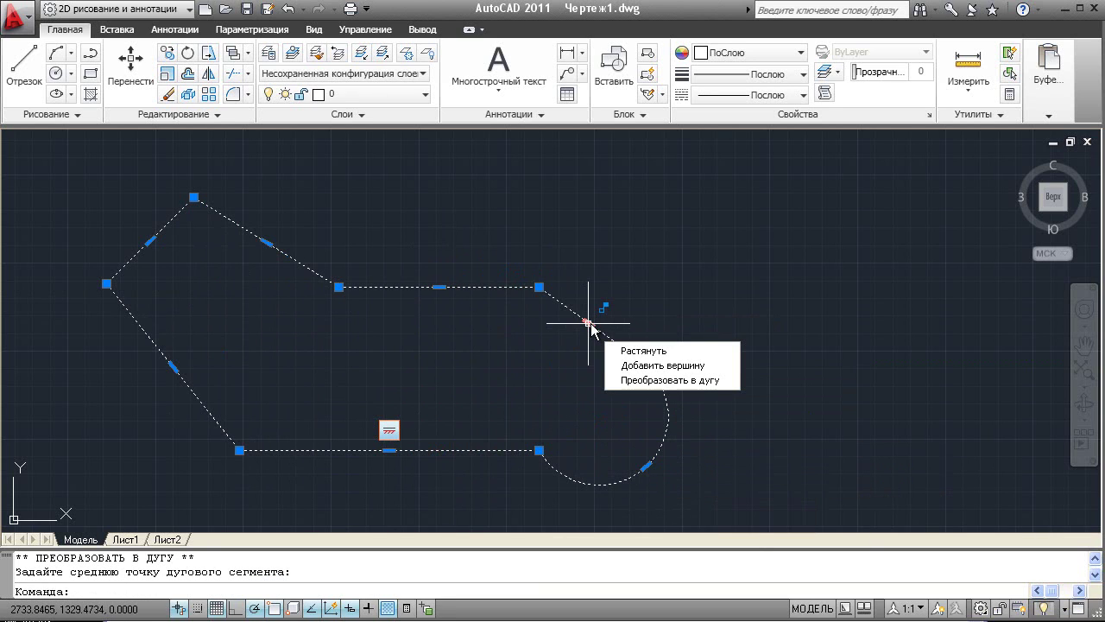
pyautogui.click(658, 367)
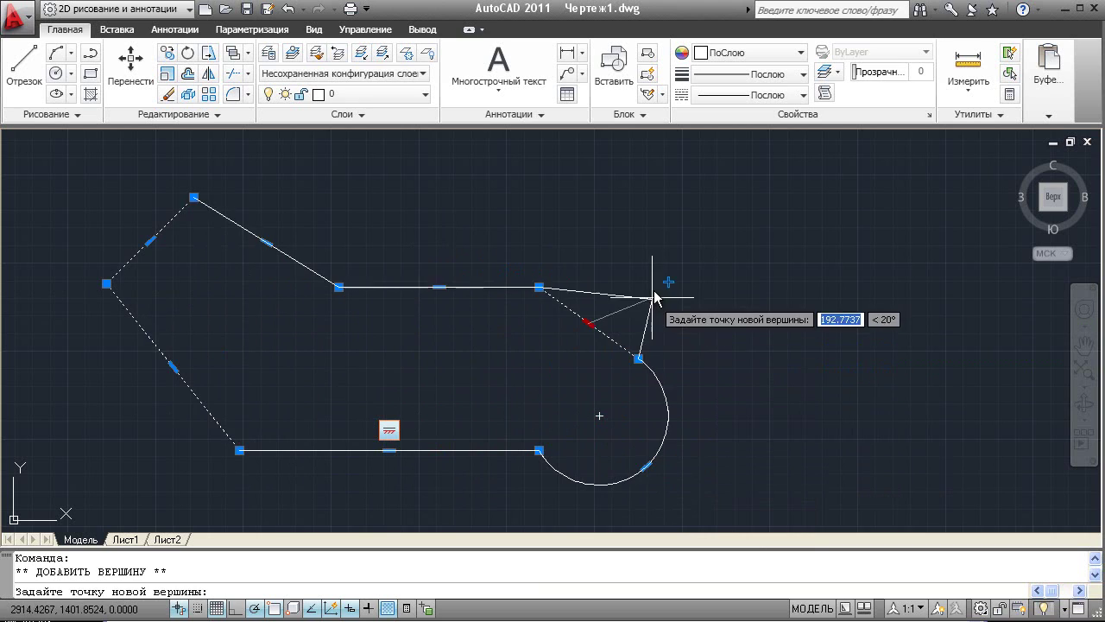
pyautogui.click(539, 287)
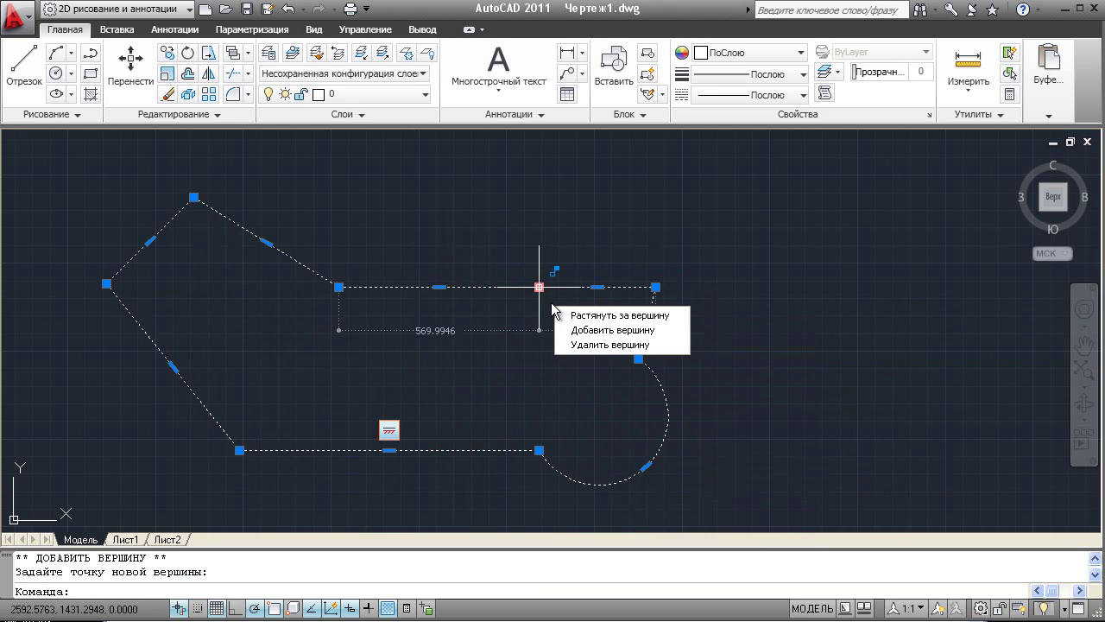
pyautogui.click(596, 343)
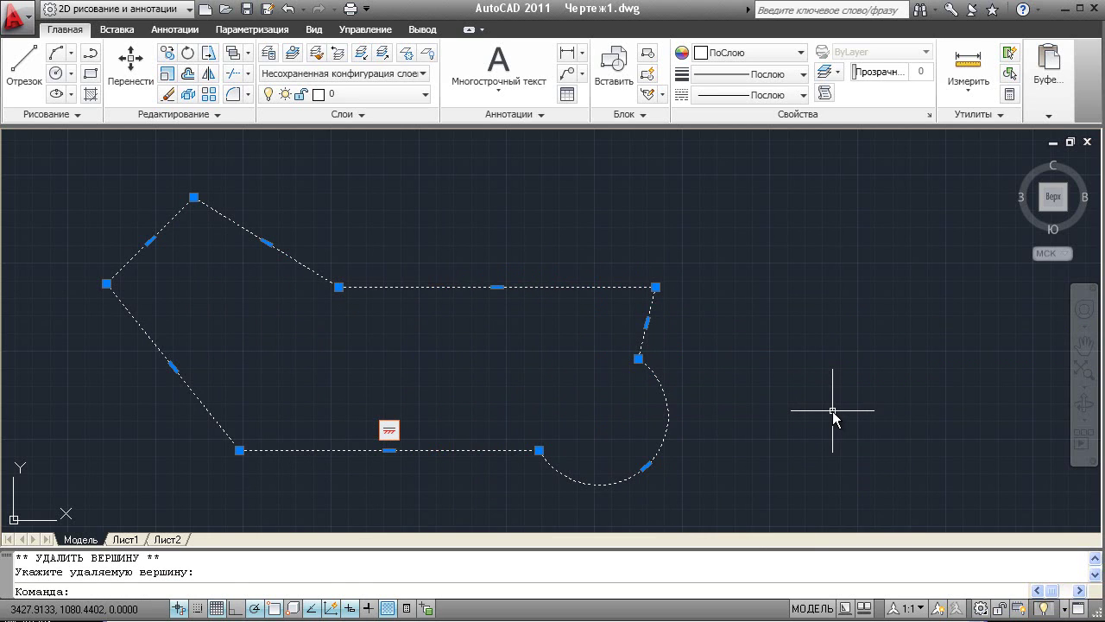
pyautogui.click(765, 388)
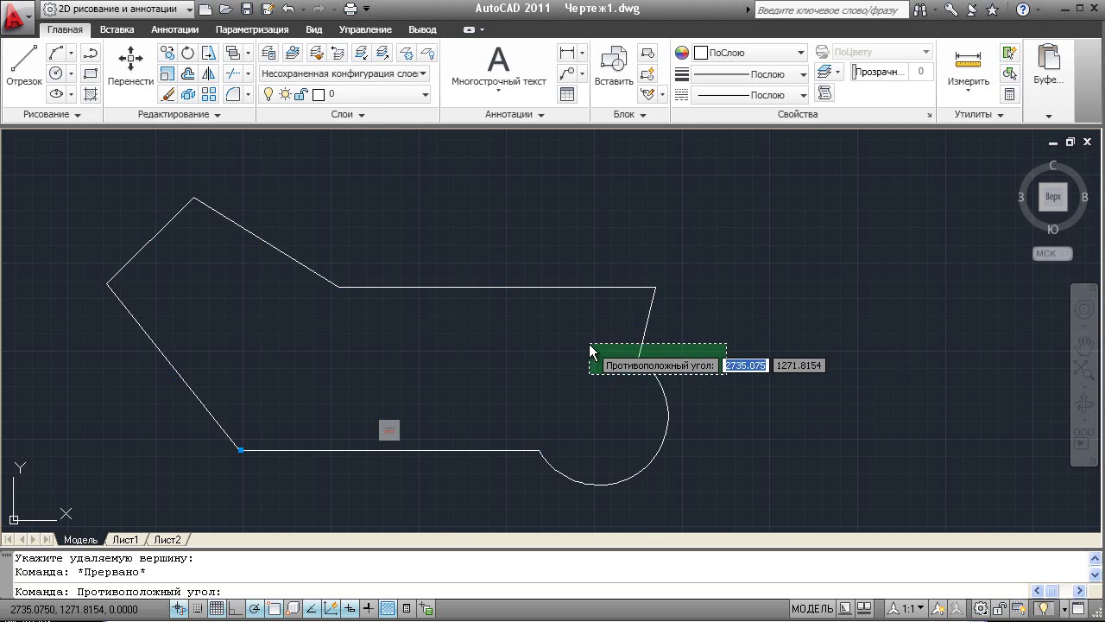
pyautogui.click(577, 333)
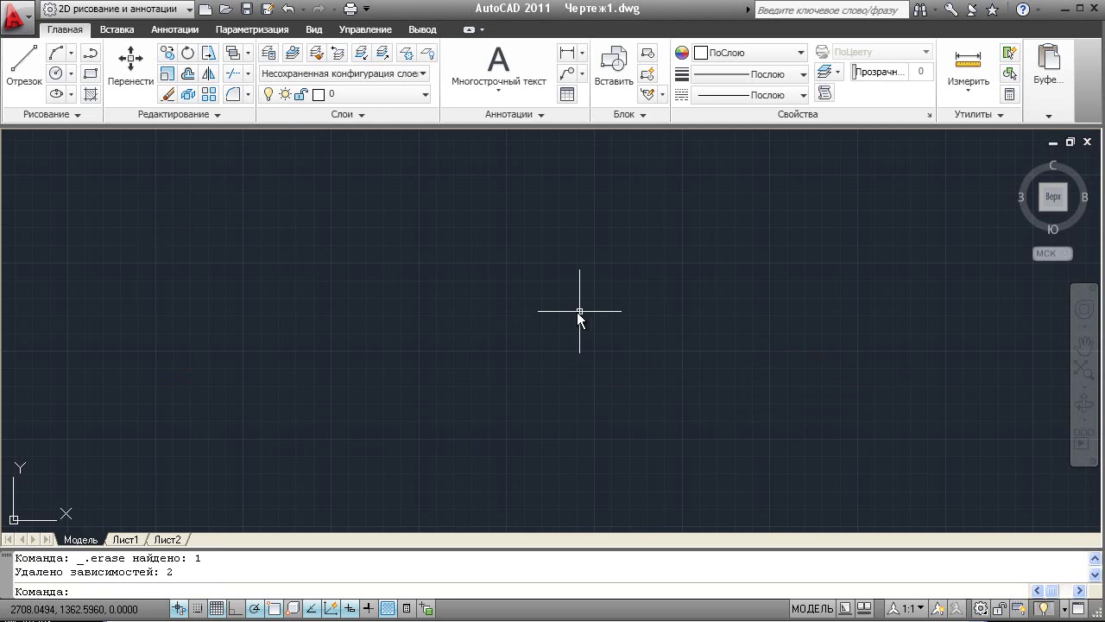
# Step: Tilt the view to an isometric angle and draw a four-point fit spline
pyautogui.keyDown('shift'); pyautogui.moveTo(462, 404); pyautogui.dragTo(486, 391, button='middle'); pyautogui.keyUp('shift')
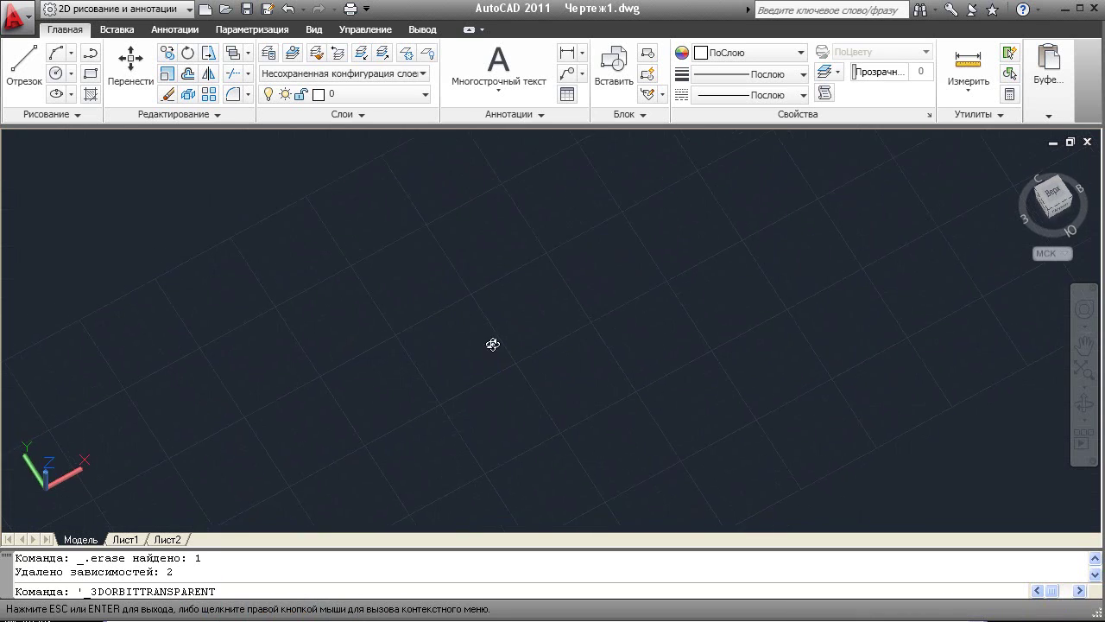
pyautogui.keyDown('shift'); pyautogui.moveTo(519, 291); pyautogui.dragTo(512, 286, button='middle'); pyautogui.keyUp('shift')
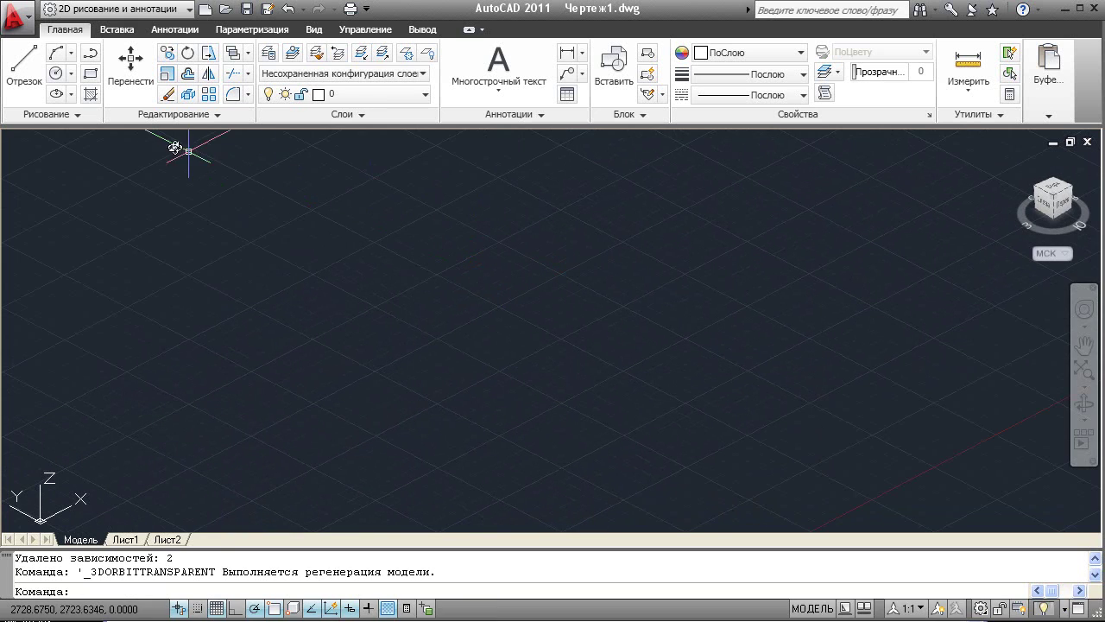
pyautogui.click(70, 115)
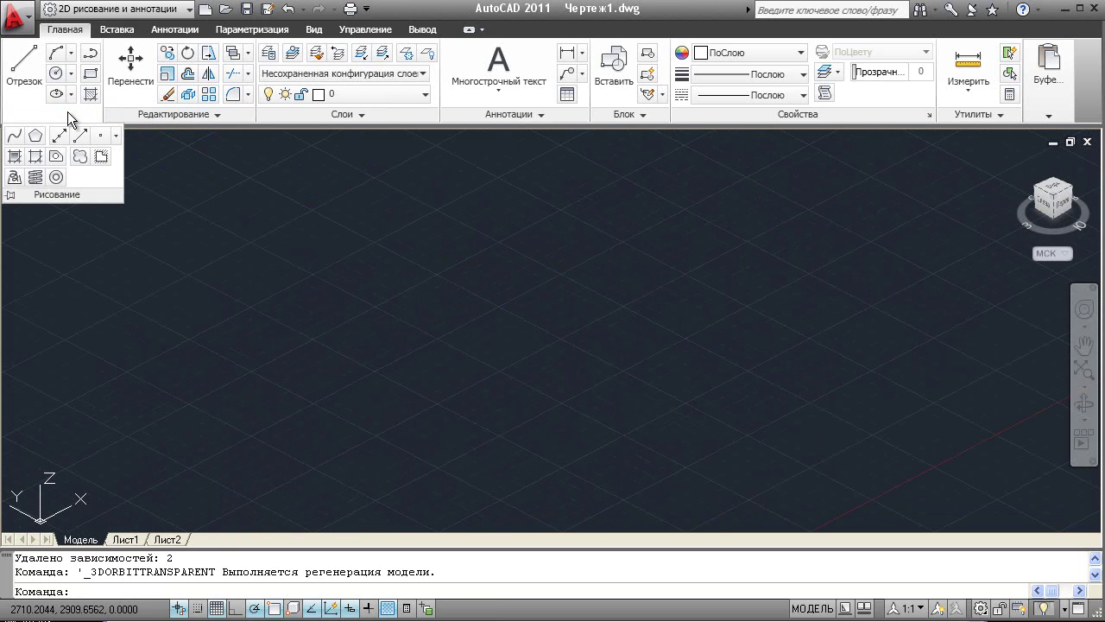
pyautogui.click(240, 276)
pyautogui.click(508, 224)
pyautogui.click(525, 353)
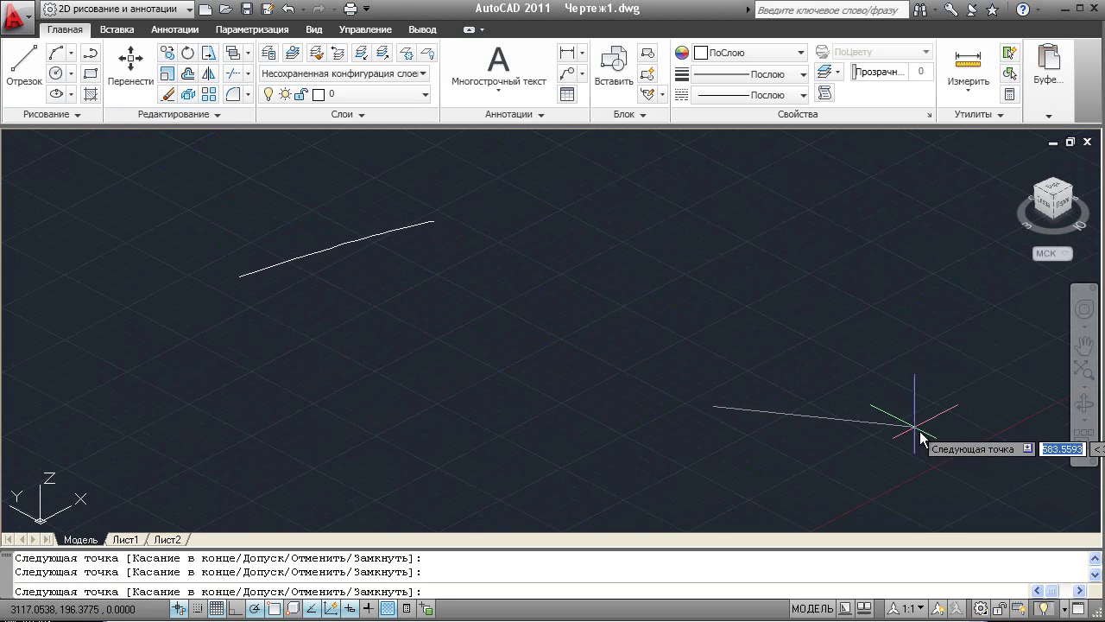
pyautogui.moveTo(913, 442)
pyautogui.mouseDown(button='middle')
pyautogui.moveTo(838, 346)
pyautogui.moveTo(745, 423)
pyautogui.mouseUp(button='middle')
pyautogui.click(746, 423)
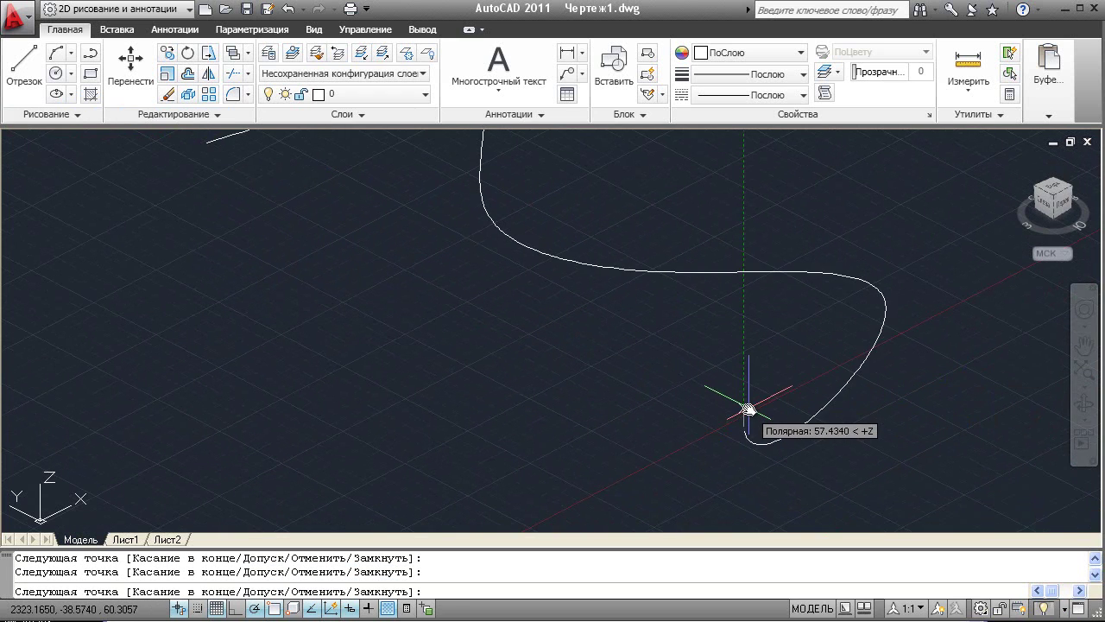
pyautogui.press('Return')
# Step: Select the finished spline and bring up its shortcut menu
pyautogui.scroll(-3, 730, 347)
pyautogui.click(690, 363)
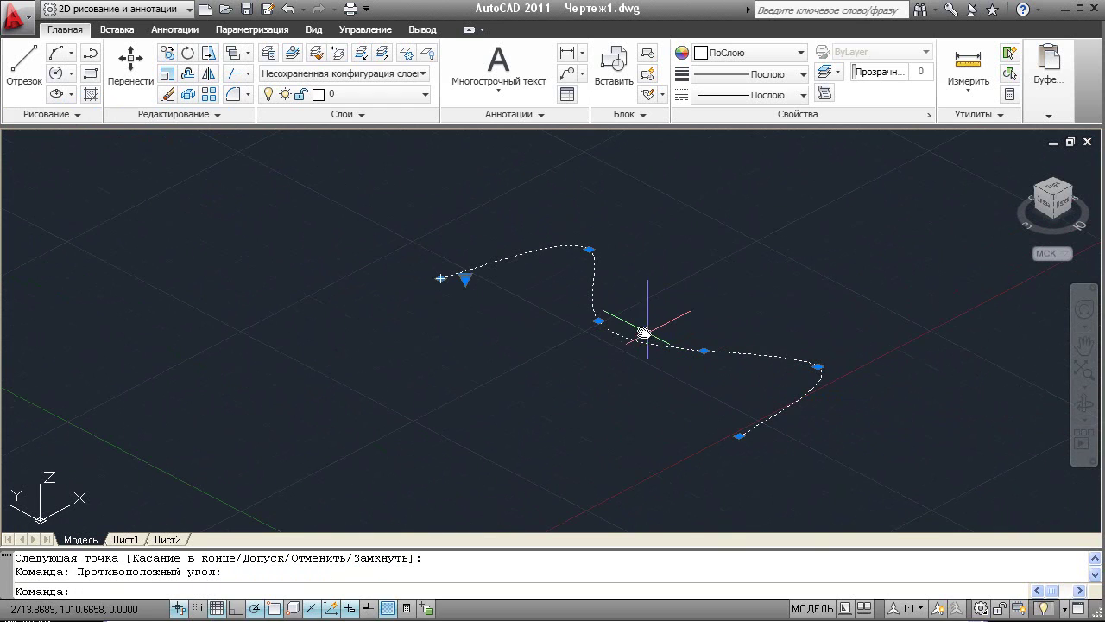
pyautogui.rightClick(638, 331)
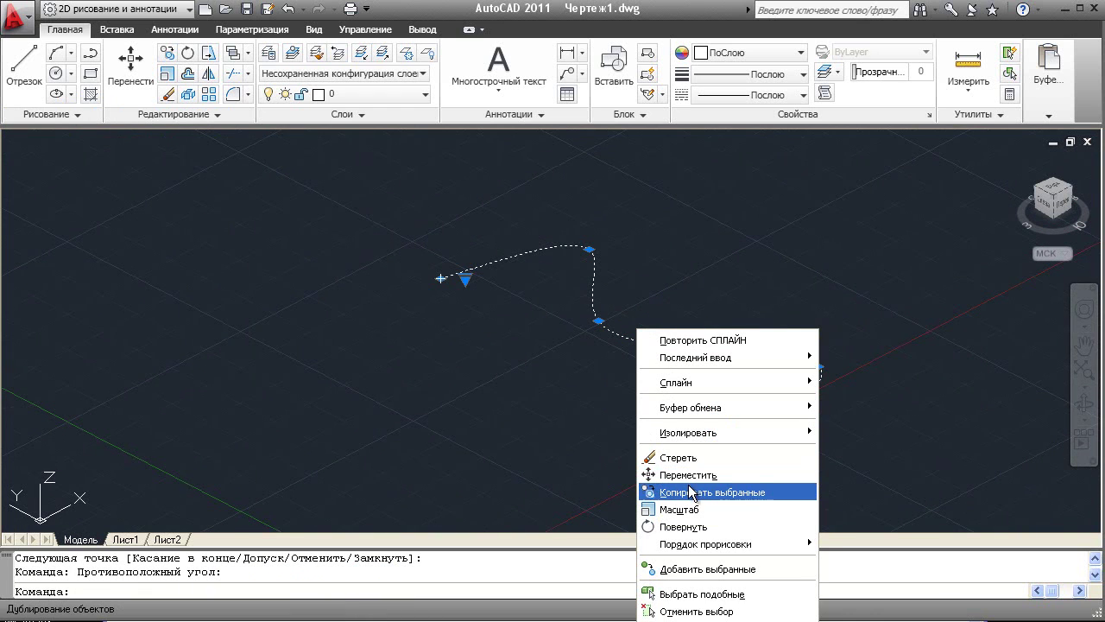
# Step: Show the spline's control vertices and drag one to reshape it
pyautogui.click(467, 278)
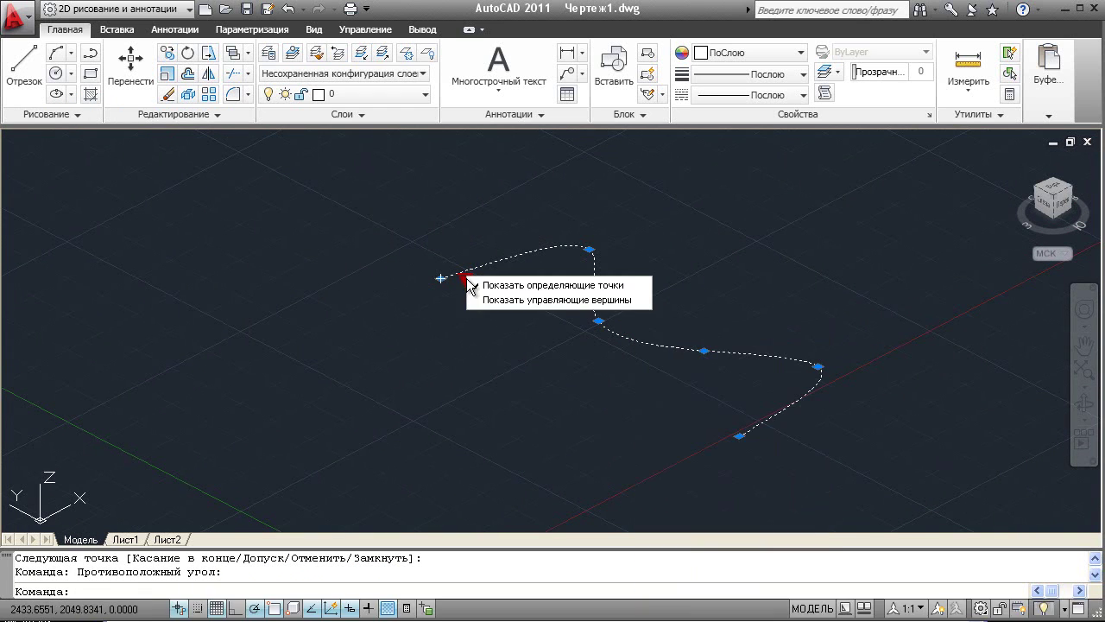
pyautogui.click(479, 303)
pyautogui.click(570, 335)
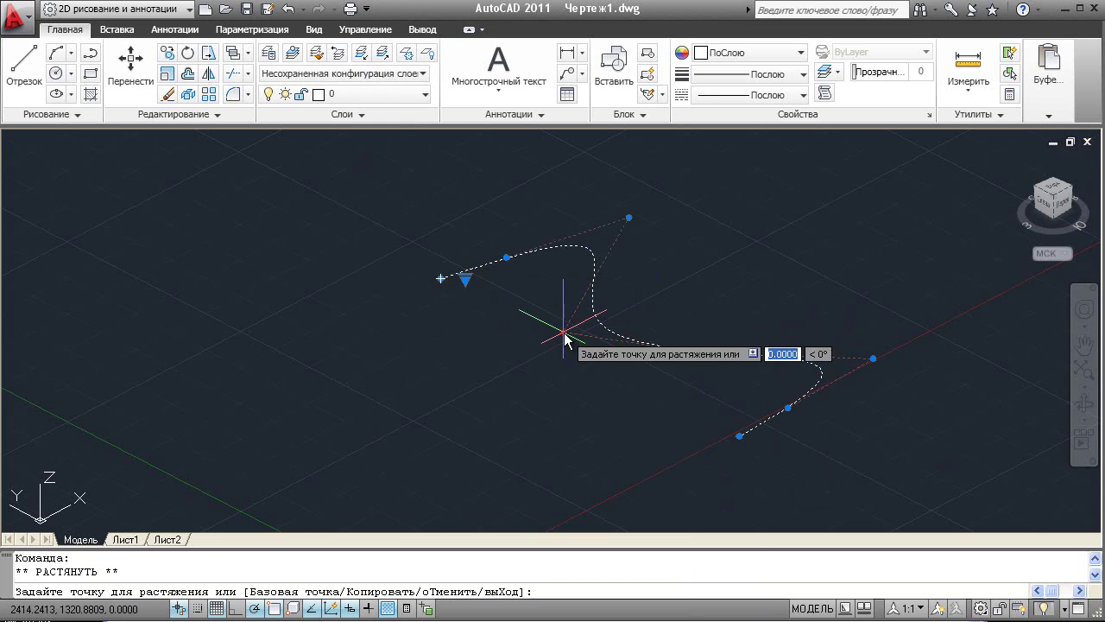
# Step: Copy the spline straight up along Z above the original
pyautogui.rightClick(640, 326)
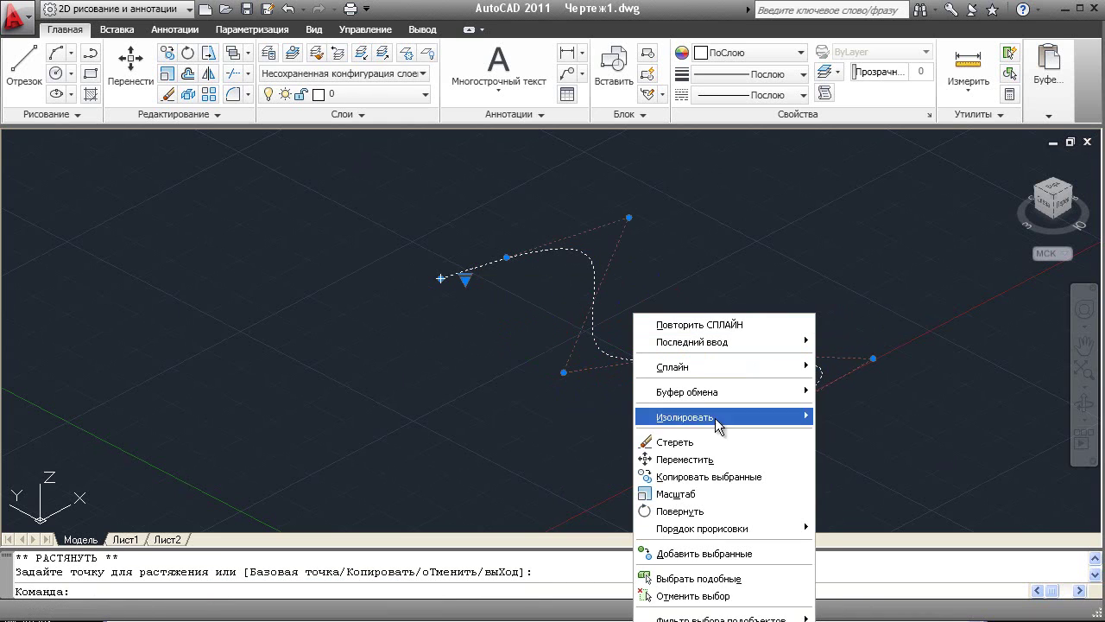
pyautogui.click(719, 469)
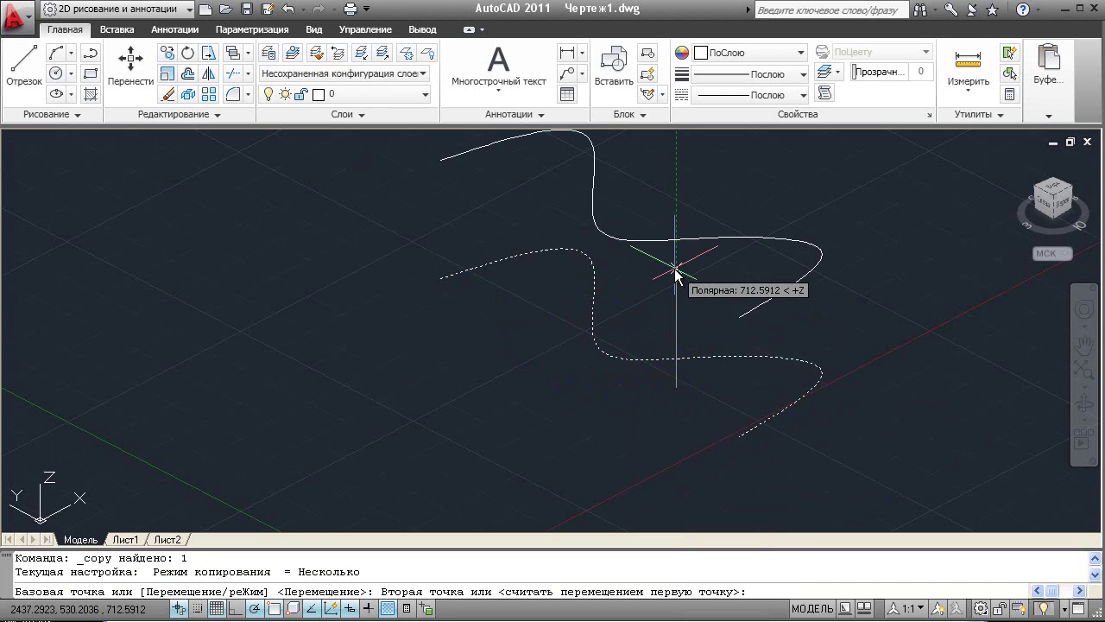
pyautogui.click(676, 267)
pyautogui.press('Escape')
pyautogui.press('Escape')
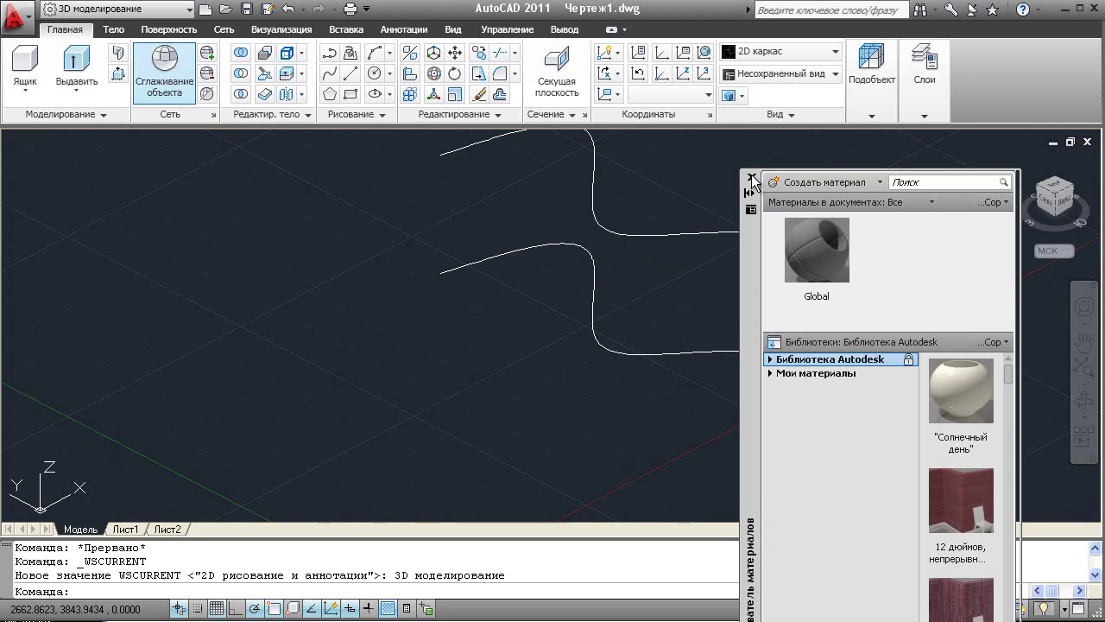
# Step: Close the Materials Browser, reframe the two stacked splines, and bring up the surface tools
pyautogui.click(740, 233)
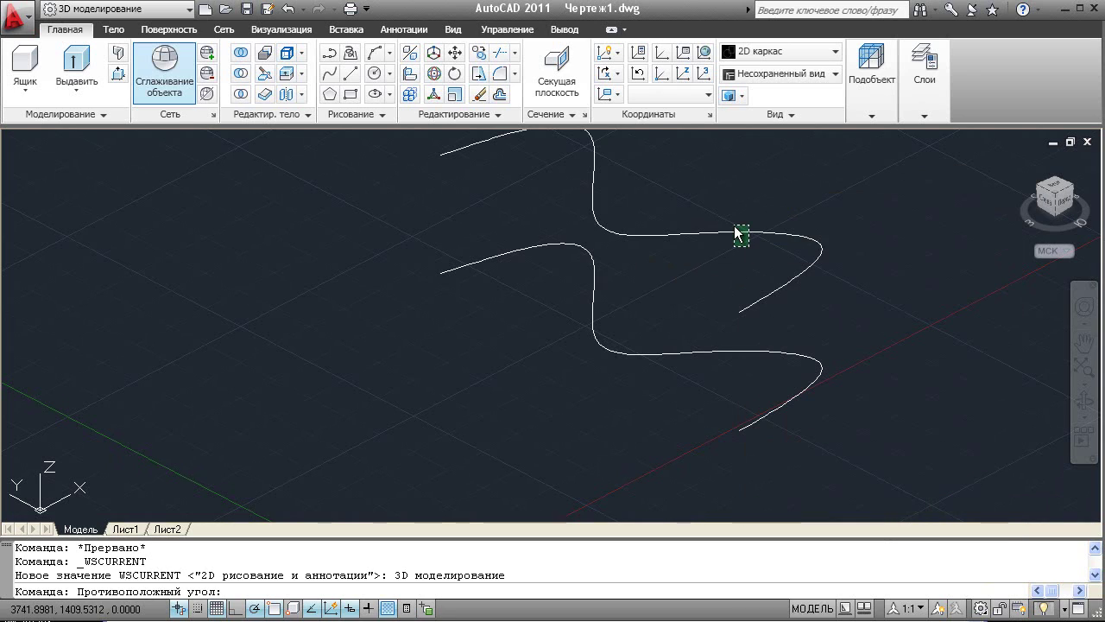
pyautogui.click(697, 192)
pyautogui.moveTo(697, 192); pyautogui.dragTo(653, 242, button='middle')
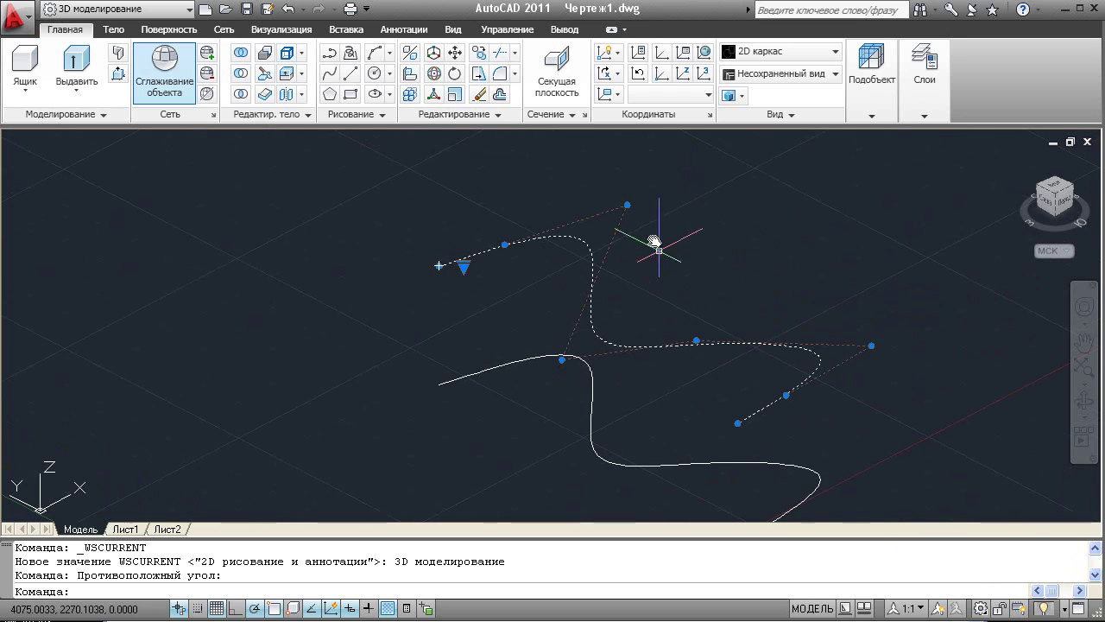
pyautogui.click(628, 208)
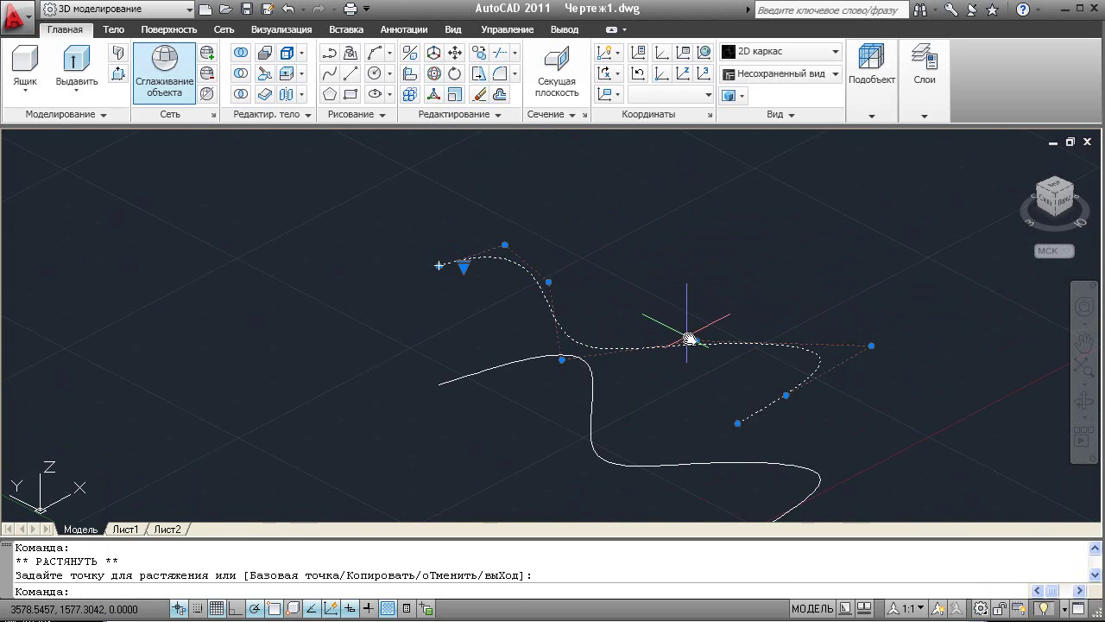
pyautogui.press('Escape')
pyautogui.moveTo(804, 331)
pyautogui.mouseDown(button='middle')
pyautogui.moveTo(778, 279)
pyautogui.moveTo(636, 311)
pyautogui.moveTo(449, 289)
pyautogui.moveTo(434, 257)
pyautogui.moveTo(308, 276)
pyautogui.mouseUp(button='middle')
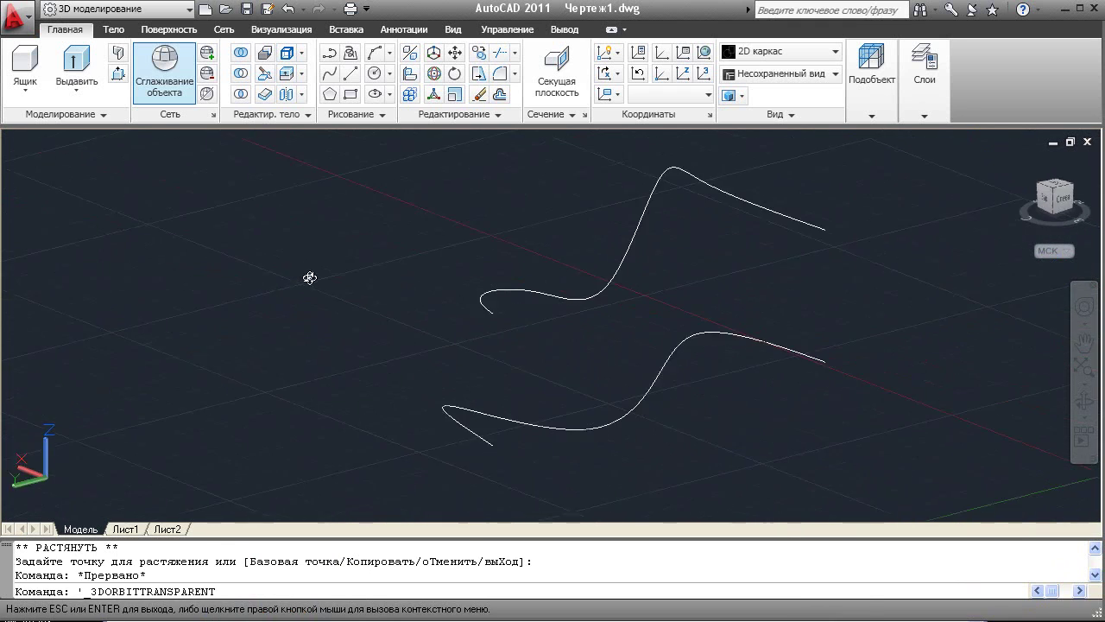
pyautogui.click(171, 36)
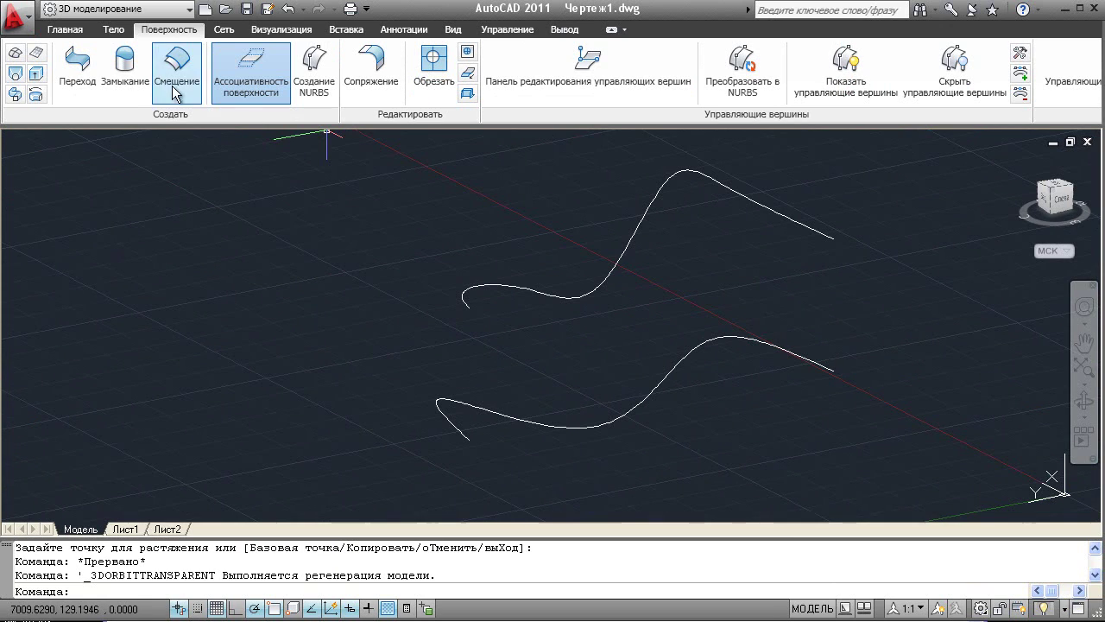
# Step: Loft a surface through the two stacked splines with Cross Sections Only
pyautogui.click(17, 78)
pyautogui.click(671, 390)
pyautogui.click(580, 300)
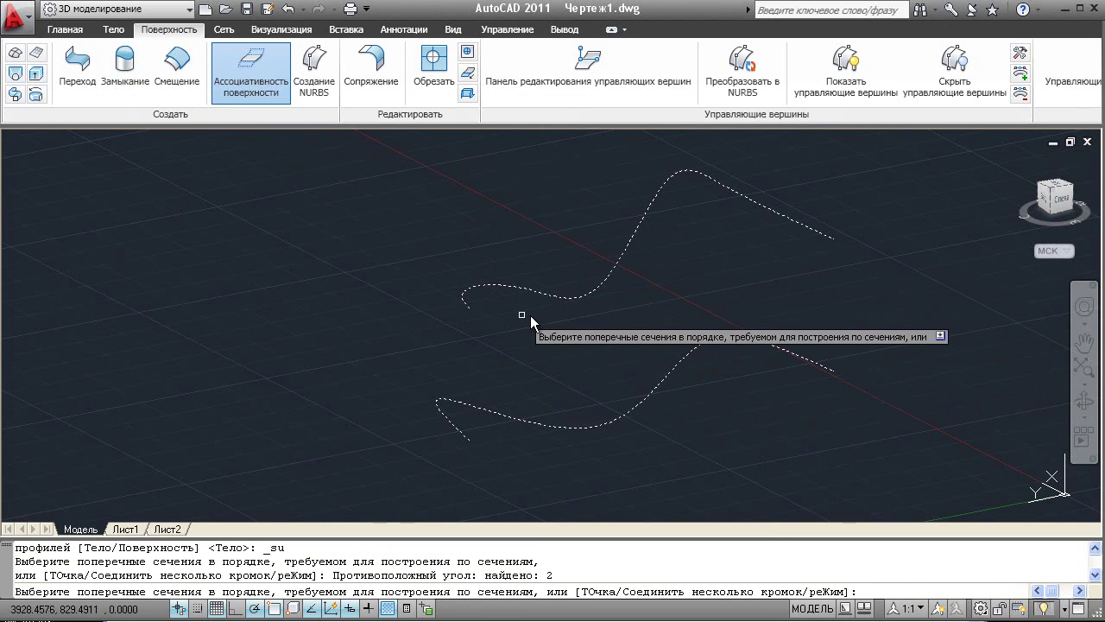
pyautogui.moveTo(530, 321)
pyautogui.keyDown('shift'); pyautogui.mouseDown(button='middle')
pyautogui.moveTo(730, 310)
pyautogui.moveTo(713, 308)
pyautogui.mouseUp(button='middle'); pyautogui.keyUp('shift')
pyautogui.rightClick(674, 306)
pyautogui.click(702, 325)
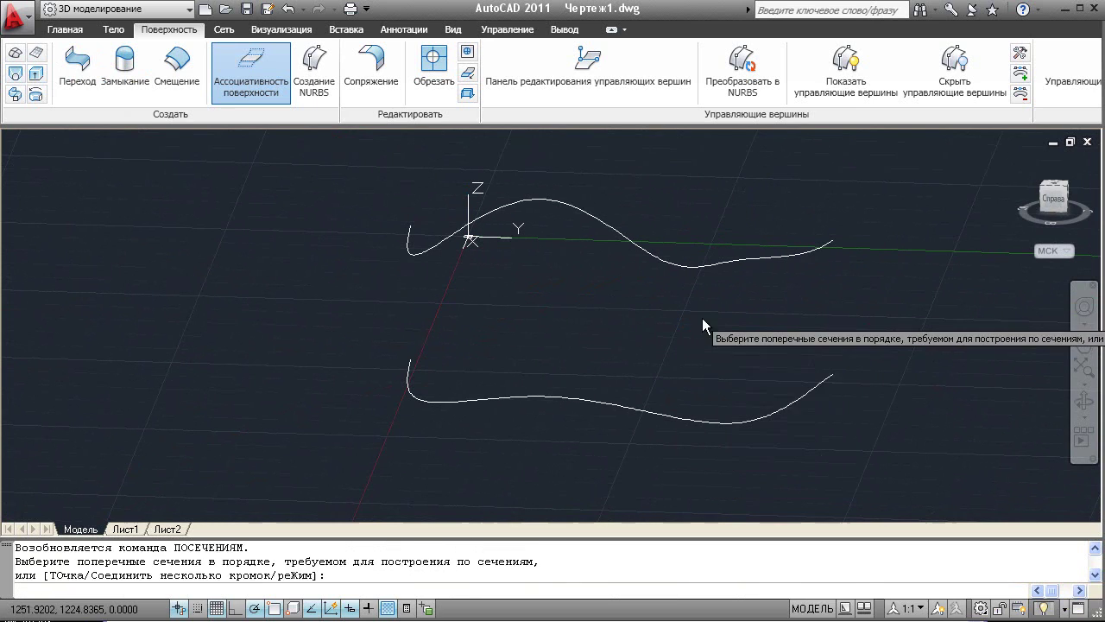
pyautogui.press('Return')
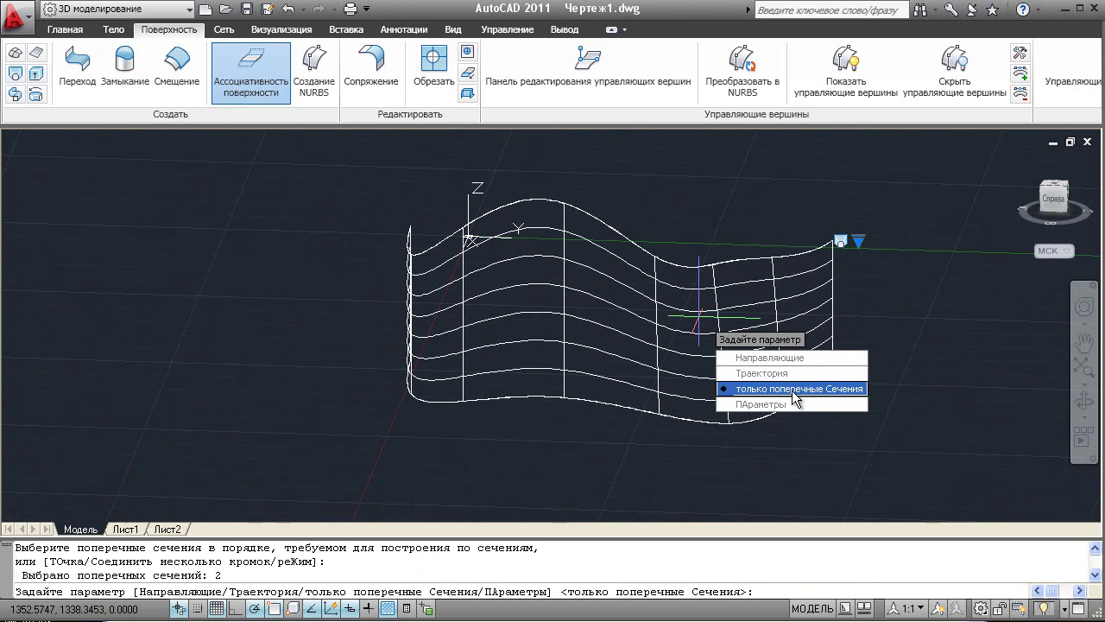
pyautogui.click(793, 389)
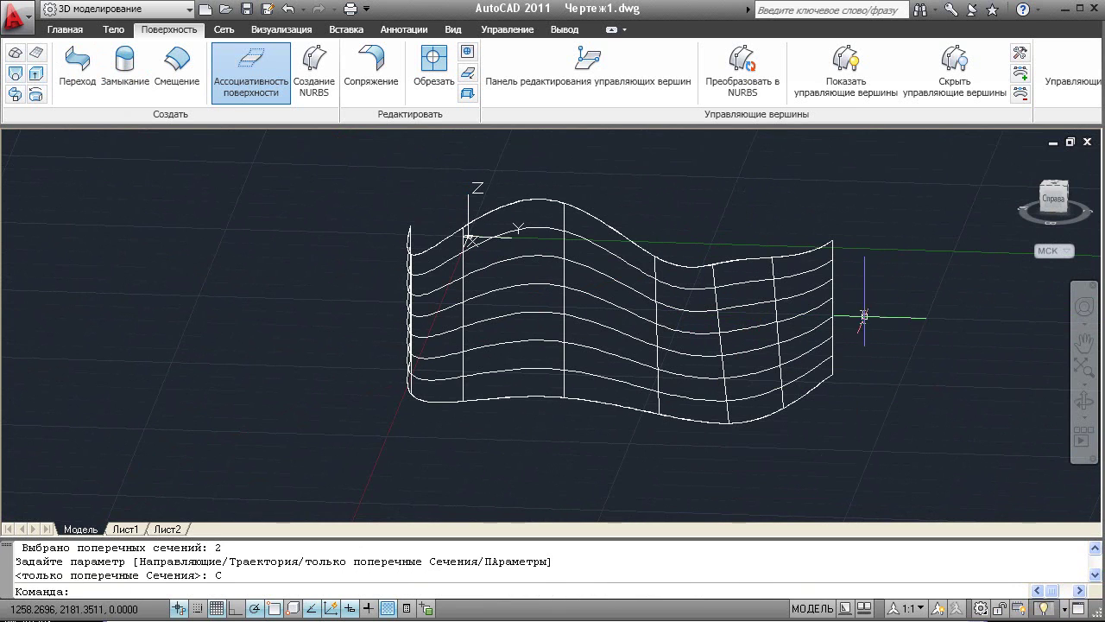
pyautogui.keyDown('shift'); pyautogui.moveTo(864, 316); pyautogui.dragTo(578, 321, button='middle'); pyautogui.keyUp('shift')
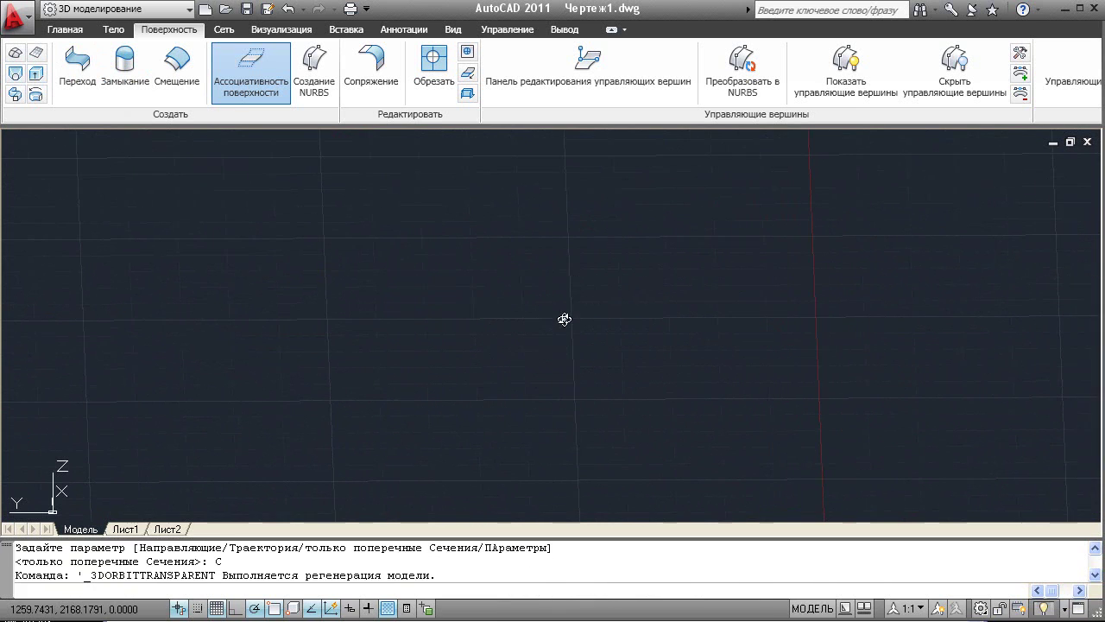
pyautogui.click(855, 414)
pyautogui.click(892, 457)
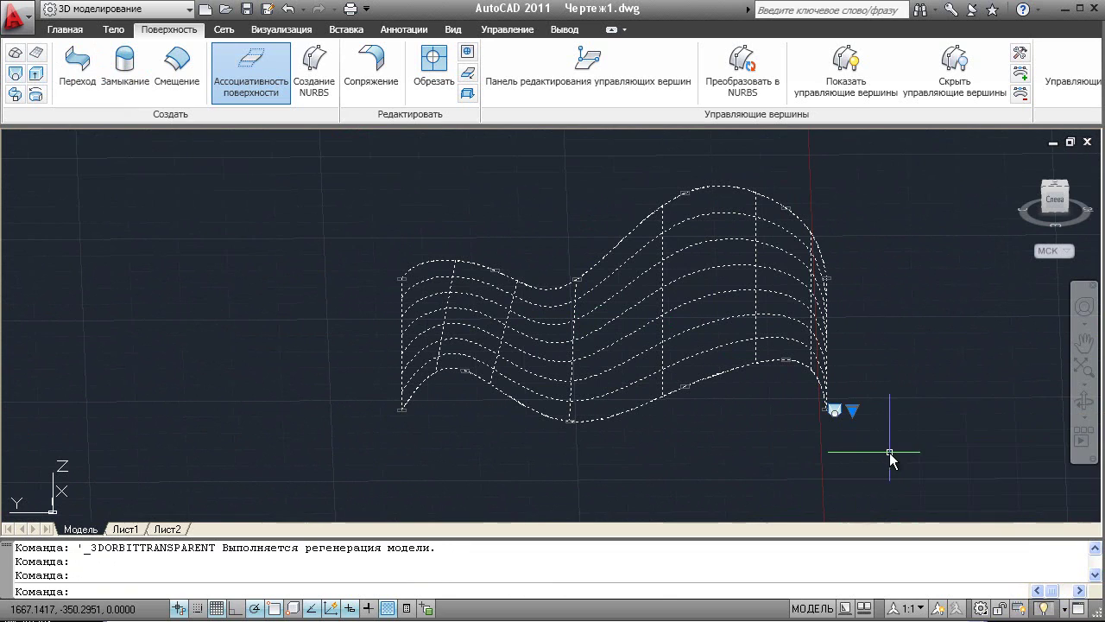
pyautogui.click(853, 413)
pyautogui.click(903, 506)
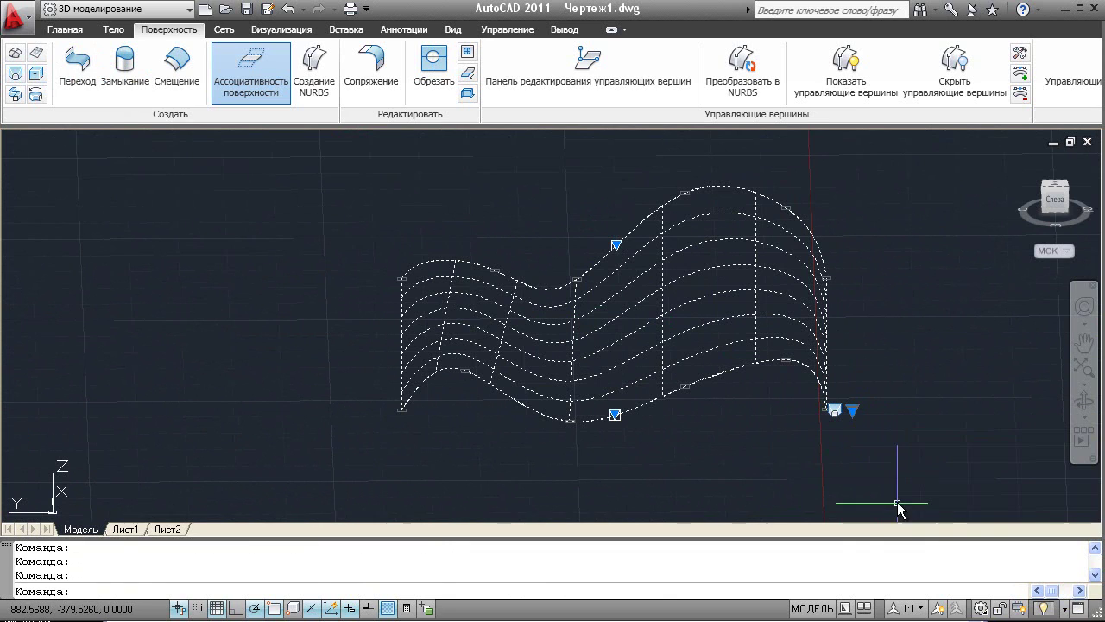
pyautogui.click(614, 415)
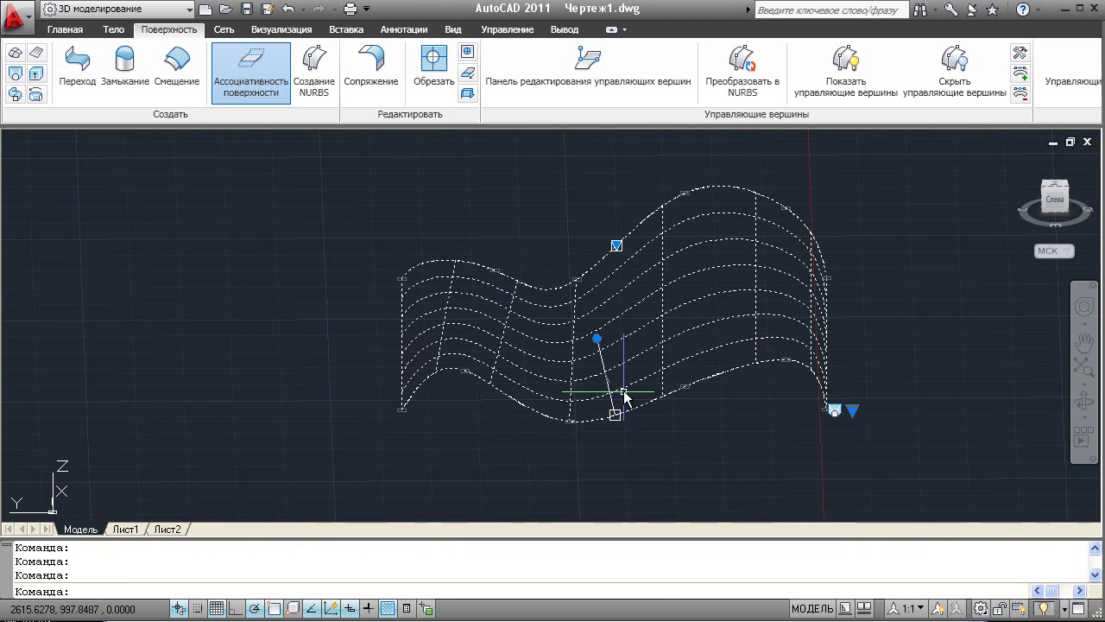
pyautogui.keyDown('shift'); pyautogui.moveTo(600, 361); pyautogui.dragTo(730, 351, button='middle'); pyautogui.keyUp('shift')
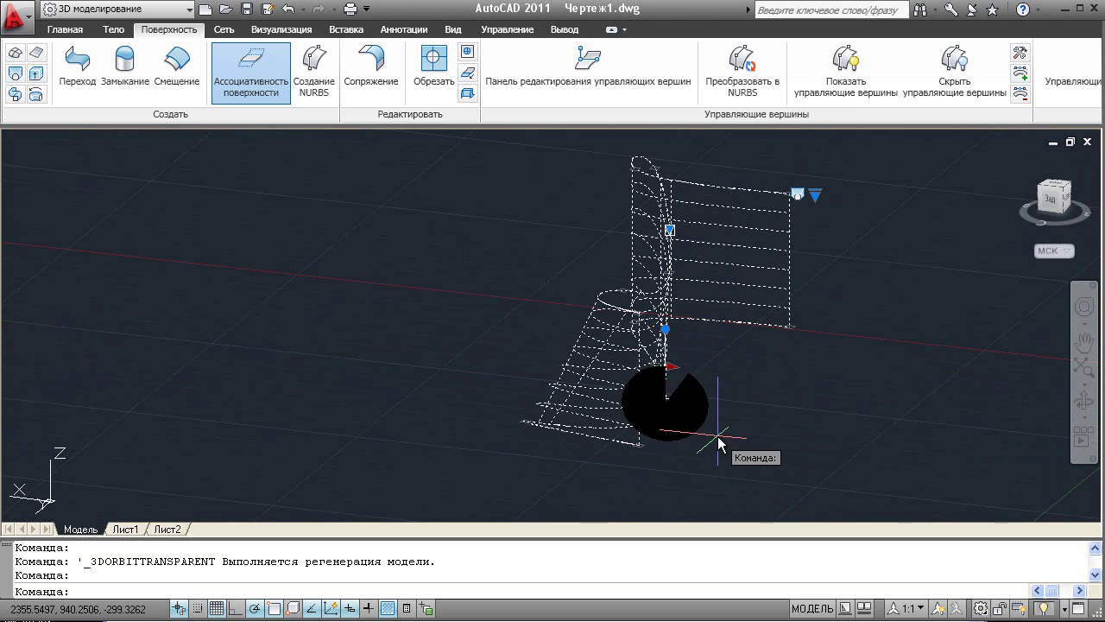
pyautogui.press('Escape')
# Step: Shade the lofted surface with the Conceptual visual style
pyautogui.keyDown('shift'); pyautogui.moveTo(753, 391); pyautogui.dragTo(711, 350, button='middle'); pyautogui.keyUp('shift')
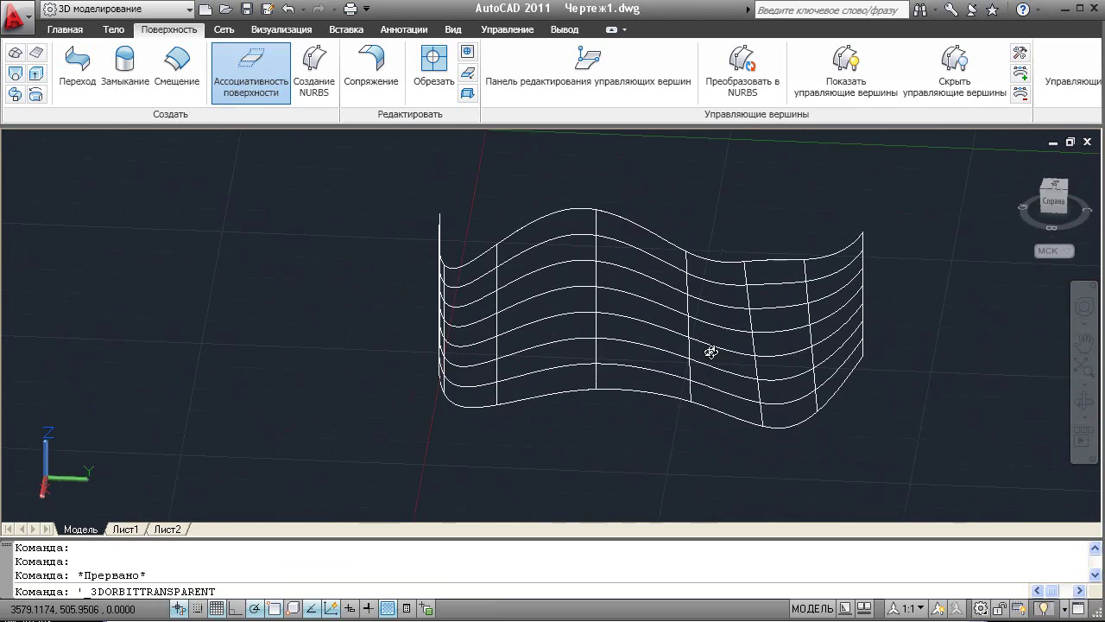
pyautogui.keyDown('shift'); pyautogui.moveTo(659, 304); pyautogui.dragTo(605, 282, button='middle'); pyautogui.keyUp('shift')
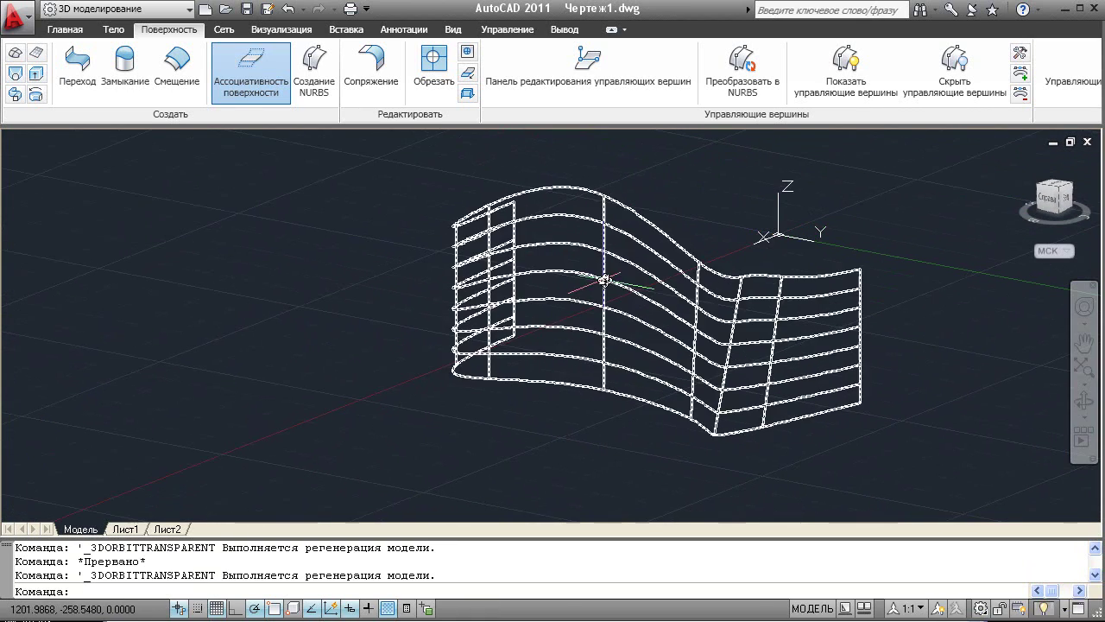
pyautogui.click(65, 30)
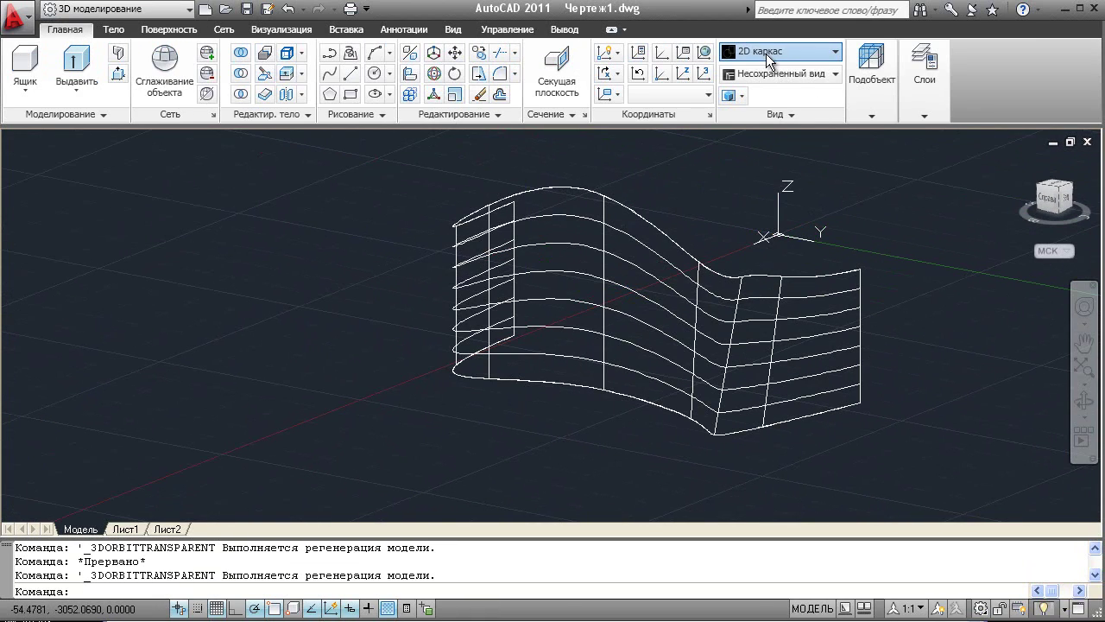
pyautogui.click(822, 80)
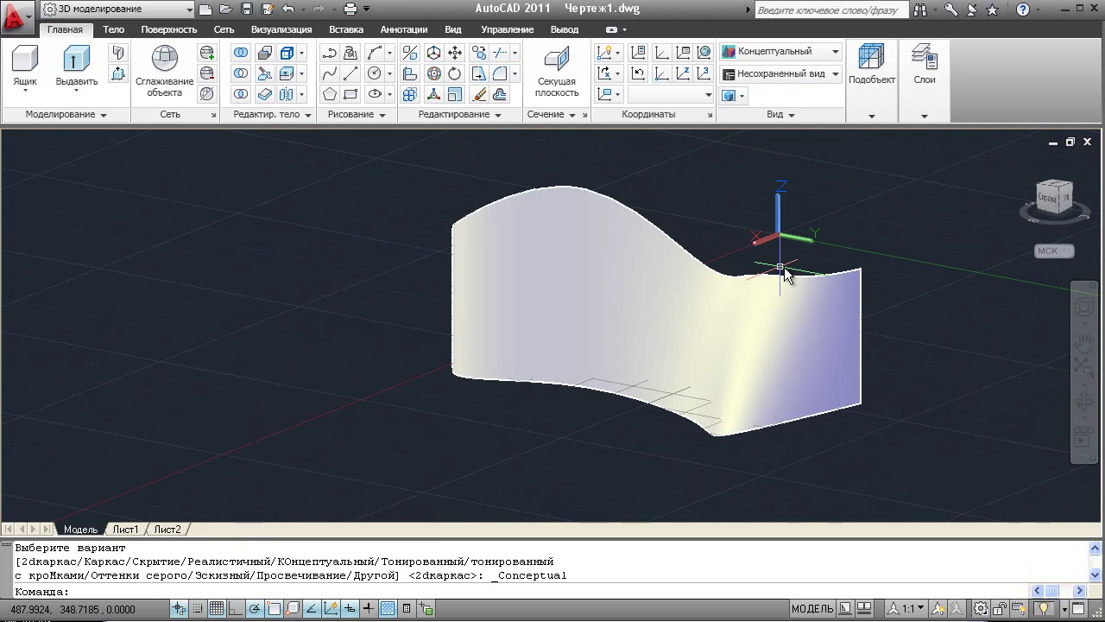
pyautogui.keyDown('shift'); pyautogui.moveTo(771, 271); pyautogui.dragTo(713, 282, button='middle'); pyautogui.keyUp('shift')
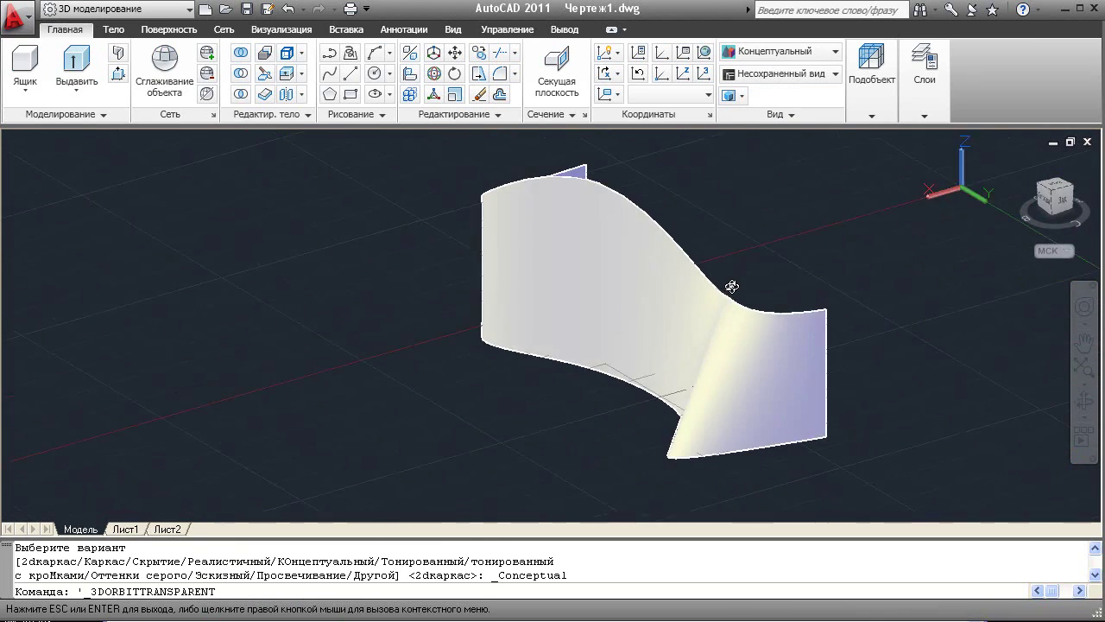
pyautogui.scroll(-2, 712, 283)
# Step: Convert the lofted surface into a NURBS surface
pyautogui.click(169, 29)
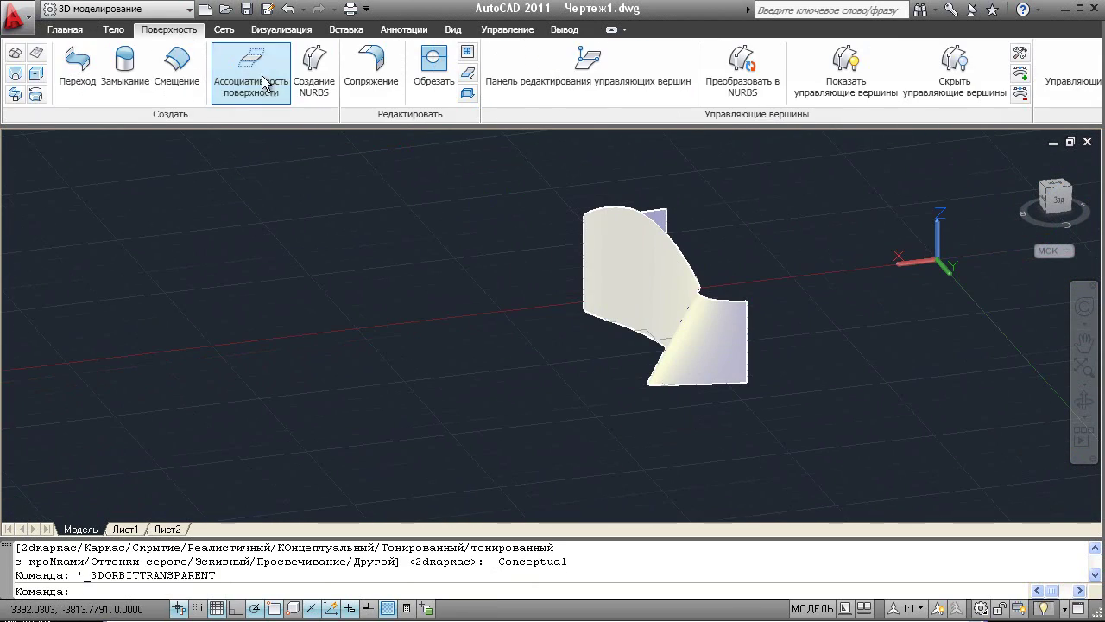
pyautogui.keyDown('shift'); pyautogui.moveTo(616, 271); pyautogui.dragTo(662, 291, button='middle'); pyautogui.keyUp('shift')
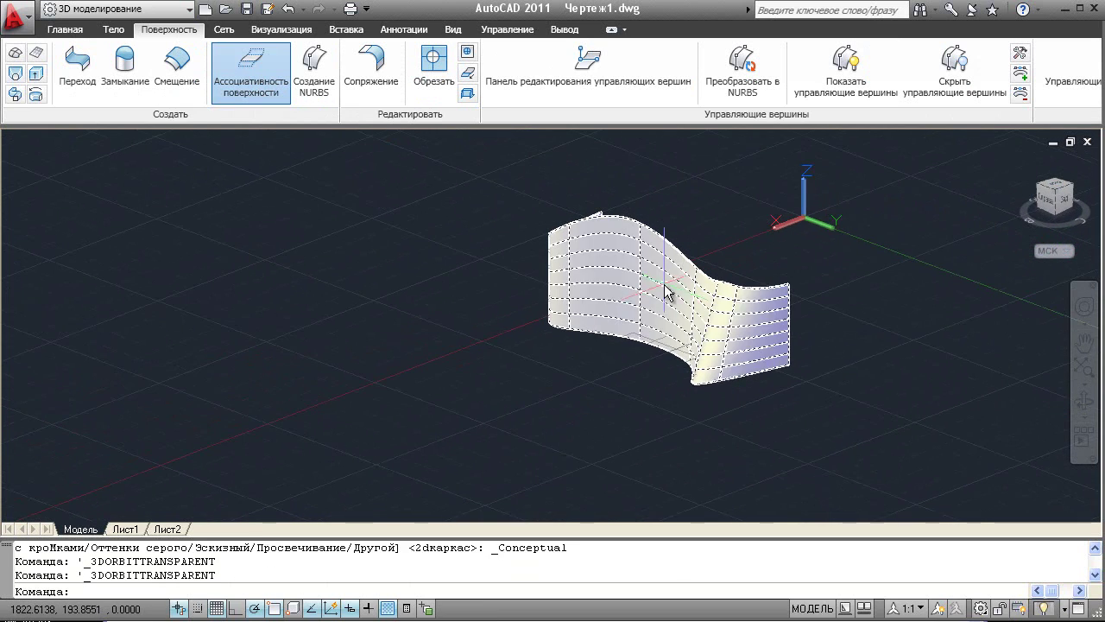
pyautogui.click(657, 282)
pyautogui.click(743, 69)
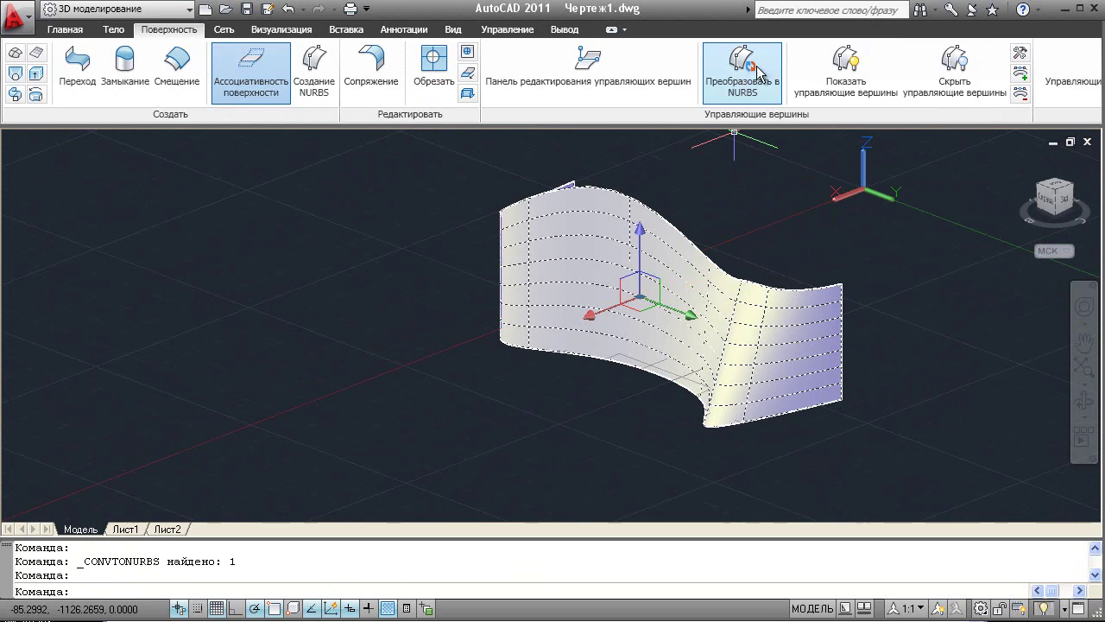
# Step: Show the surface's control vertices and drag one to deform it
pyautogui.click(845, 72)
pyautogui.keyDown('shift'); pyautogui.moveTo(698, 256); pyautogui.dragTo(630, 327, button='middle'); pyautogui.keyUp('shift')
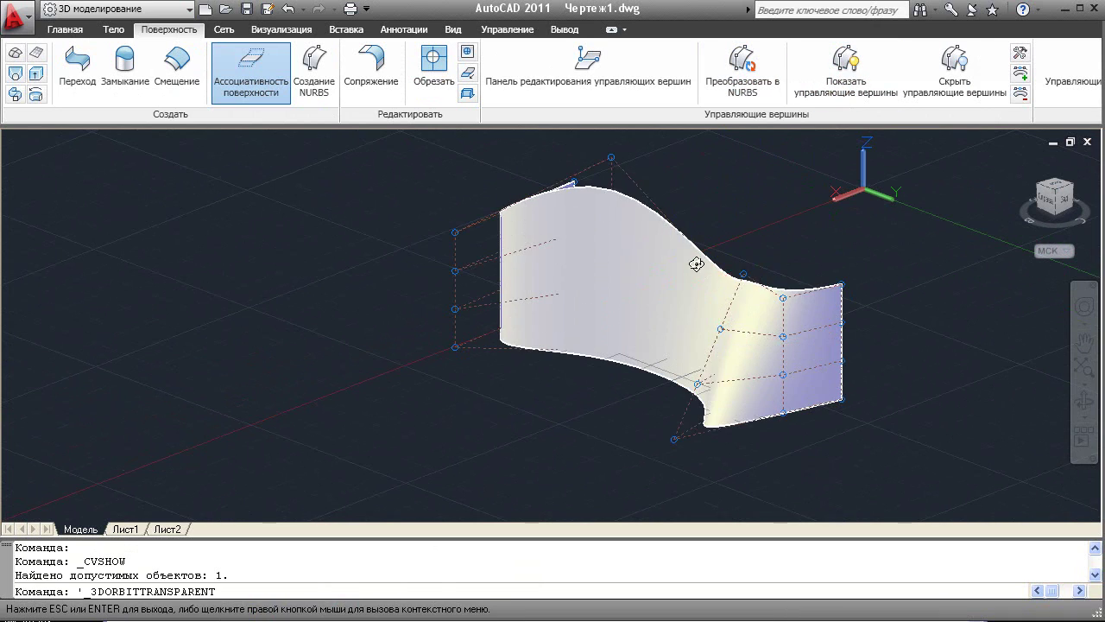
pyautogui.scroll(3, 630, 326)
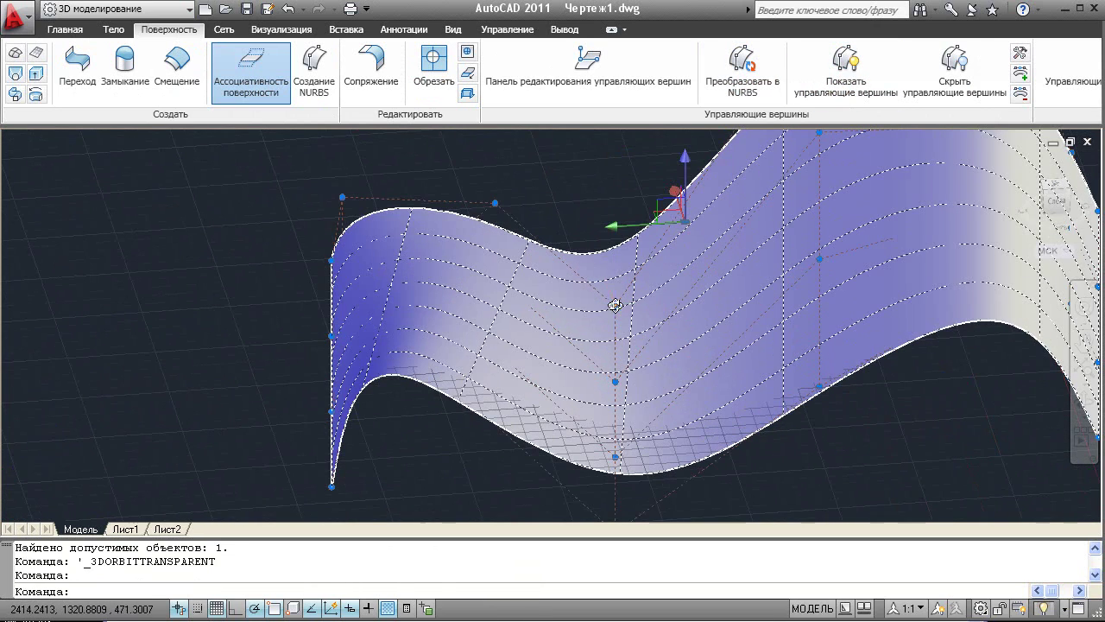
pyautogui.click(617, 311)
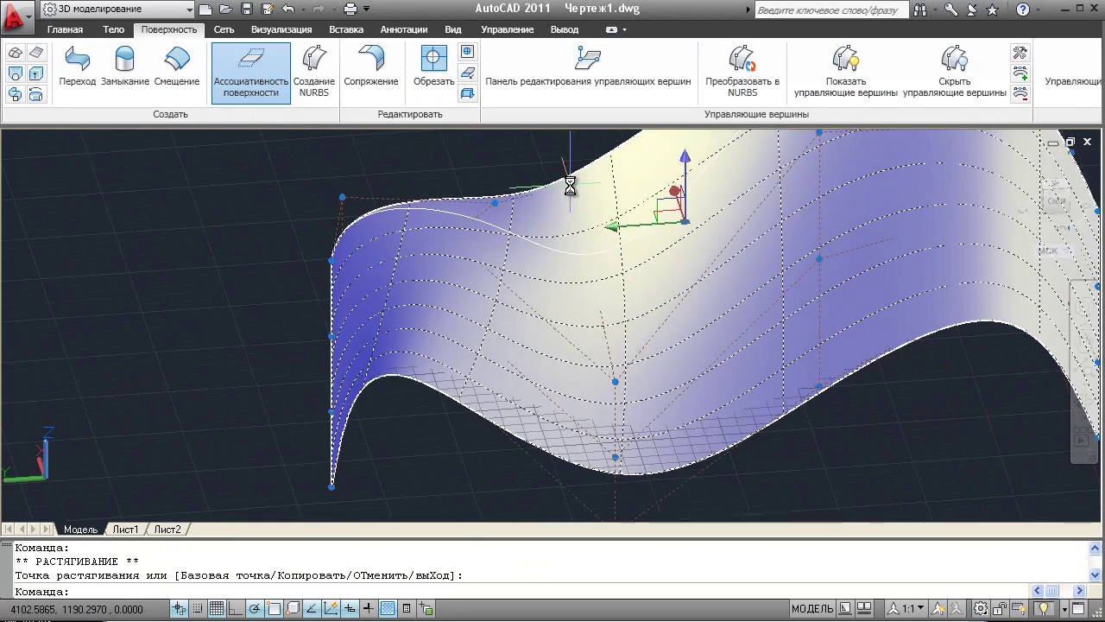
pyautogui.keyDown('shift'); pyautogui.moveTo(596, 245); pyautogui.dragTo(689, 228, button='middle'); pyautogui.keyUp('shift')
pyautogui.scroll(2, 700, 225)
pyautogui.scroll(2, 673, 276)
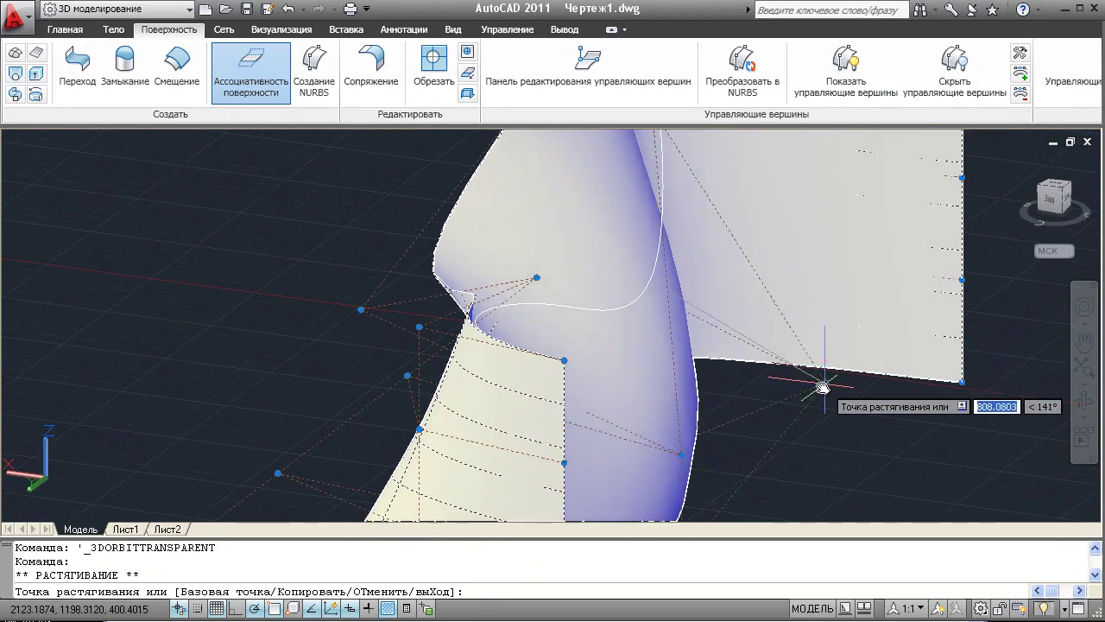
pyautogui.click(816, 384)
# Step: Pull two more control vertices to reshape the surface, then hide the control vertices
pyautogui.moveTo(782, 346)
pyautogui.keyDown('shift'); pyautogui.mouseDown(button='middle')
pyautogui.moveTo(542, 345)
pyautogui.moveTo(538, 358)
pyautogui.mouseUp(button='middle'); pyautogui.keyUp('shift')
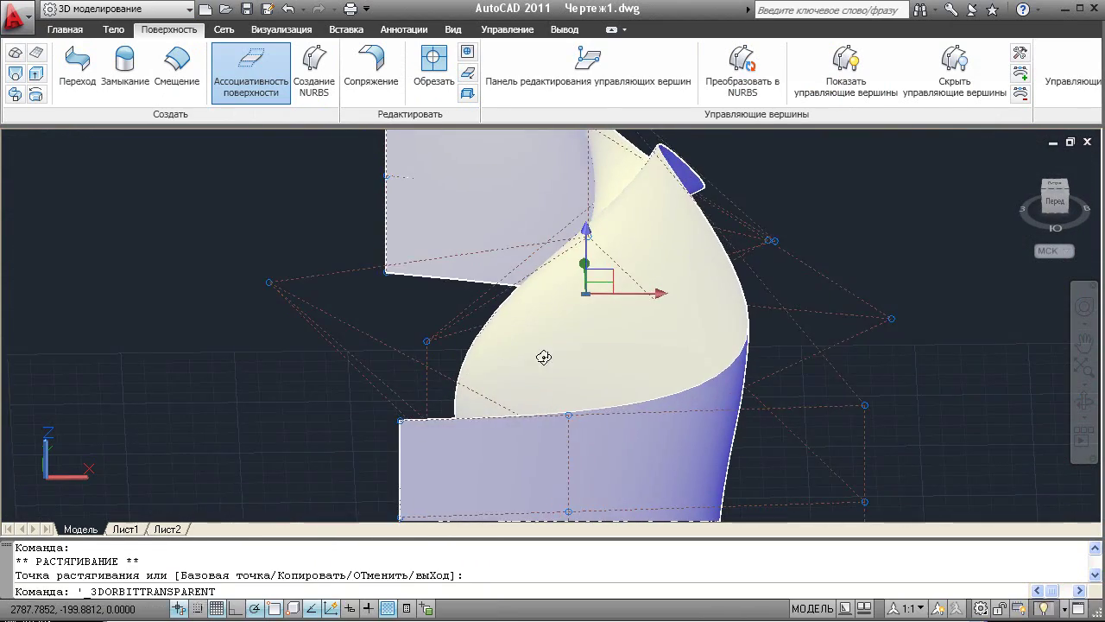
pyautogui.scroll(-2, 632, 327)
pyautogui.click(738, 478)
pyautogui.moveTo(716, 444); pyautogui.dragTo(660, 291, button='middle')
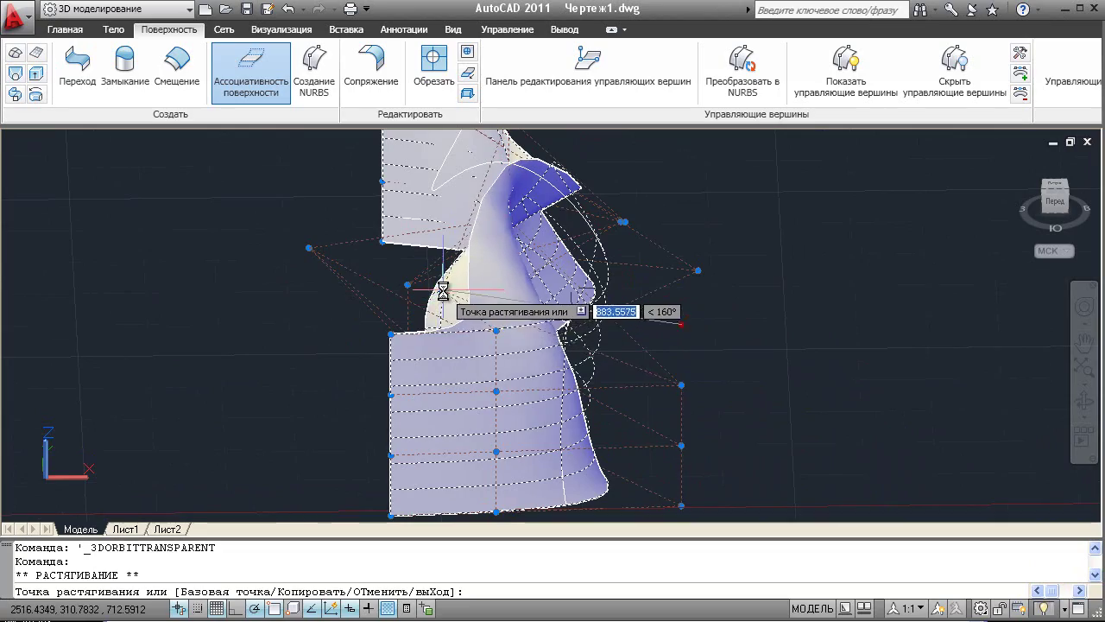
pyautogui.moveTo(442, 287)
pyautogui.keyDown('shift'); pyautogui.mouseDown(button='middle')
pyautogui.moveTo(422, 257)
pyautogui.moveTo(771, 248)
pyautogui.mouseUp(button='middle'); pyautogui.keyUp('shift')
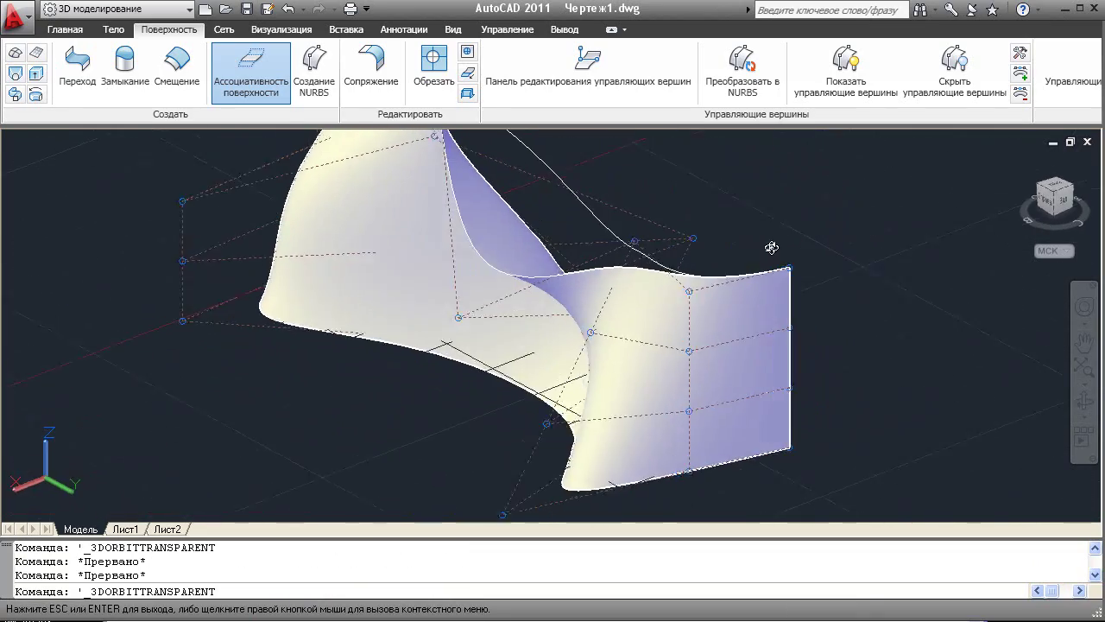
pyautogui.click(949, 69)
pyautogui.moveTo(752, 271)
pyautogui.keyDown('shift'); pyautogui.mouseDown(button='middle')
pyautogui.moveTo(578, 240)
pyautogui.moveTo(553, 264)
pyautogui.moveTo(576, 272)
pyautogui.moveTo(576, 259)
pyautogui.mouseUp(button='middle'); pyautogui.keyUp('shift')
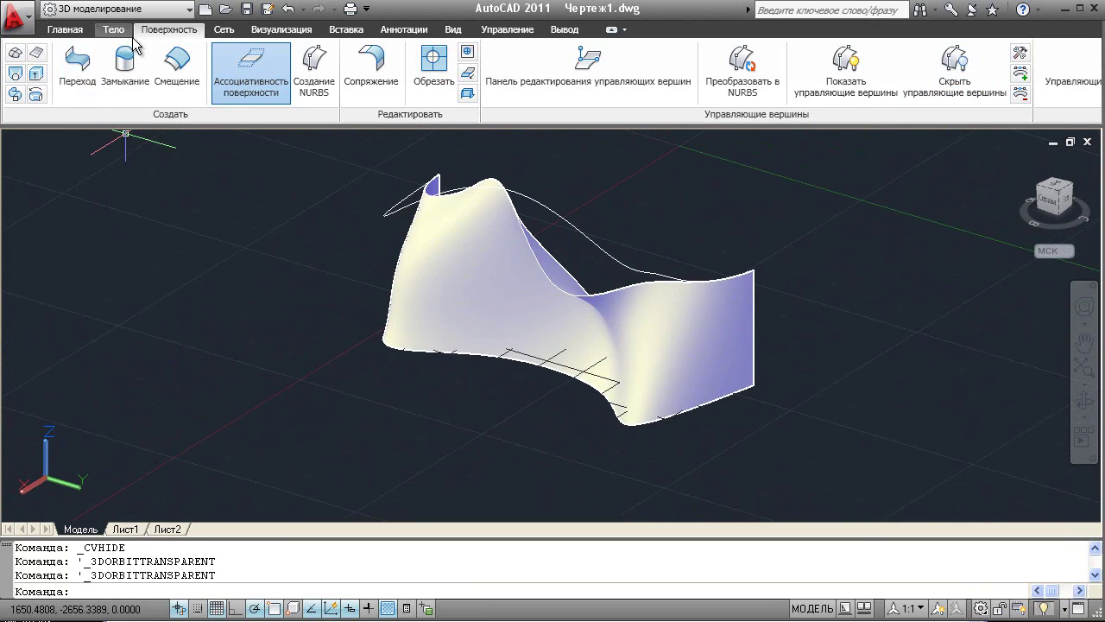
# Step: Offset the NURBS surface by a picked distance, which fails
pyautogui.click(177, 62)
pyautogui.click(547, 283)
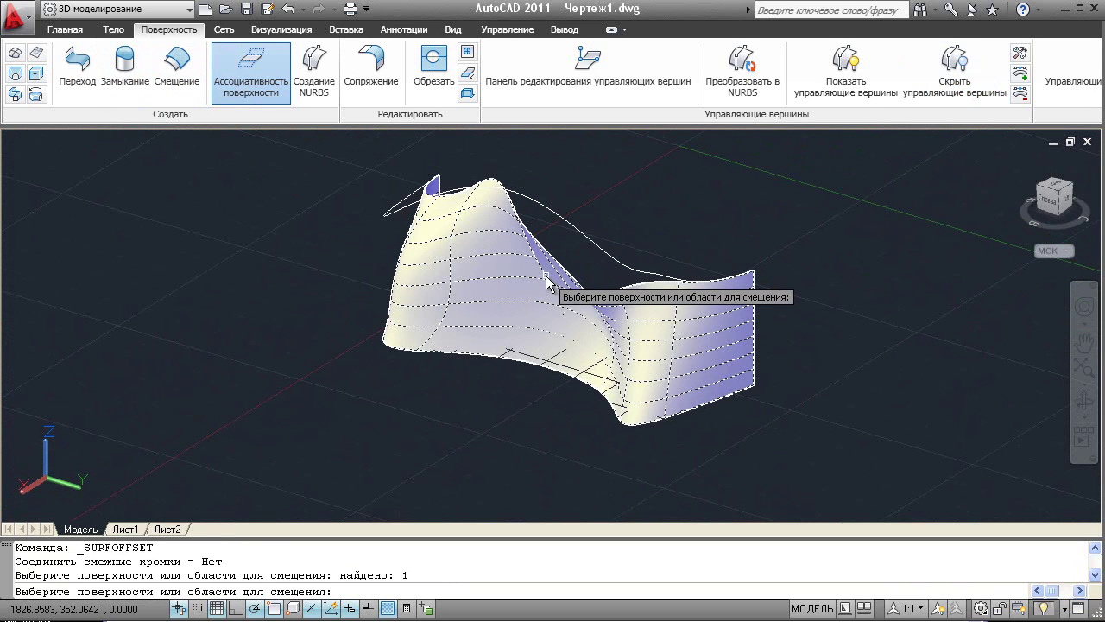
pyautogui.press('Return')
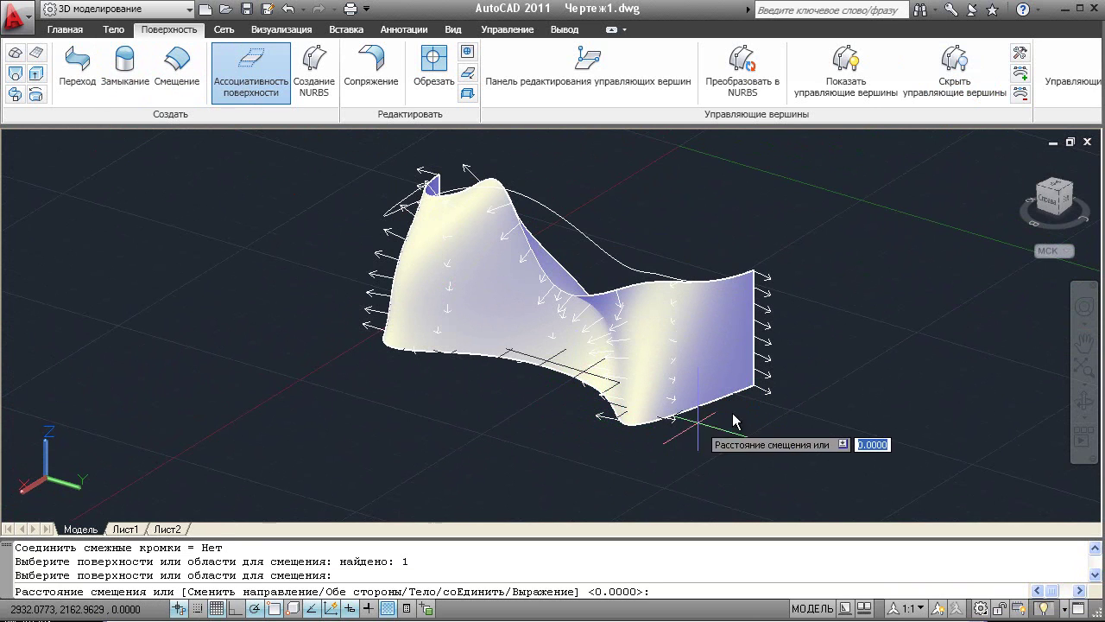
pyautogui.click(753, 390)
pyautogui.click(785, 412)
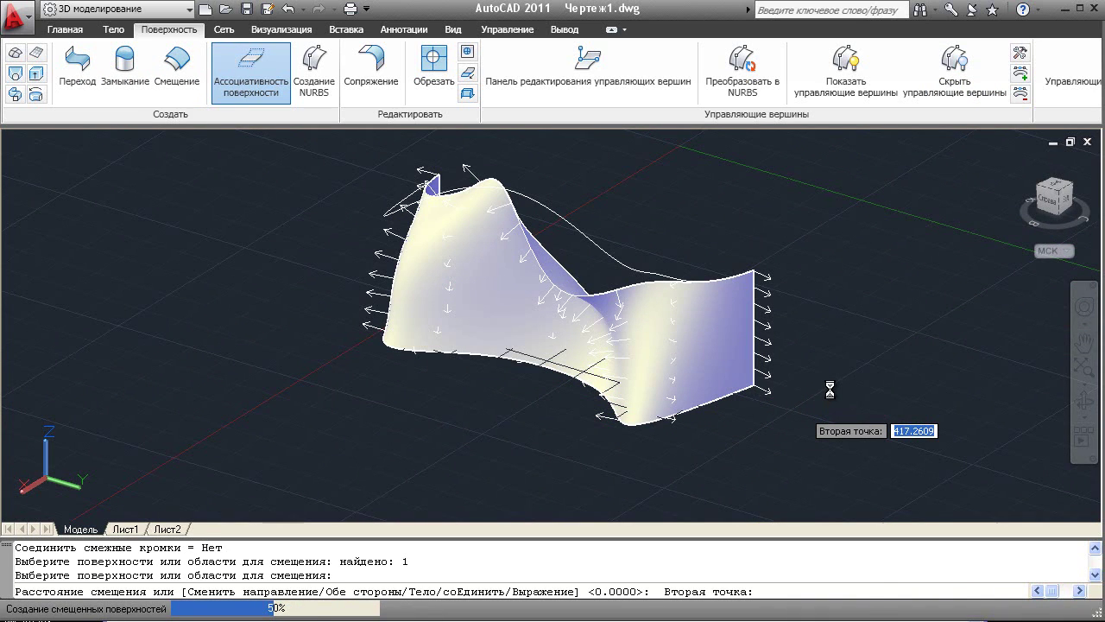
pyautogui.keyDown('shift'); pyautogui.moveTo(827, 383); pyautogui.dragTo(693, 383, button='middle'); pyautogui.keyUp('shift')
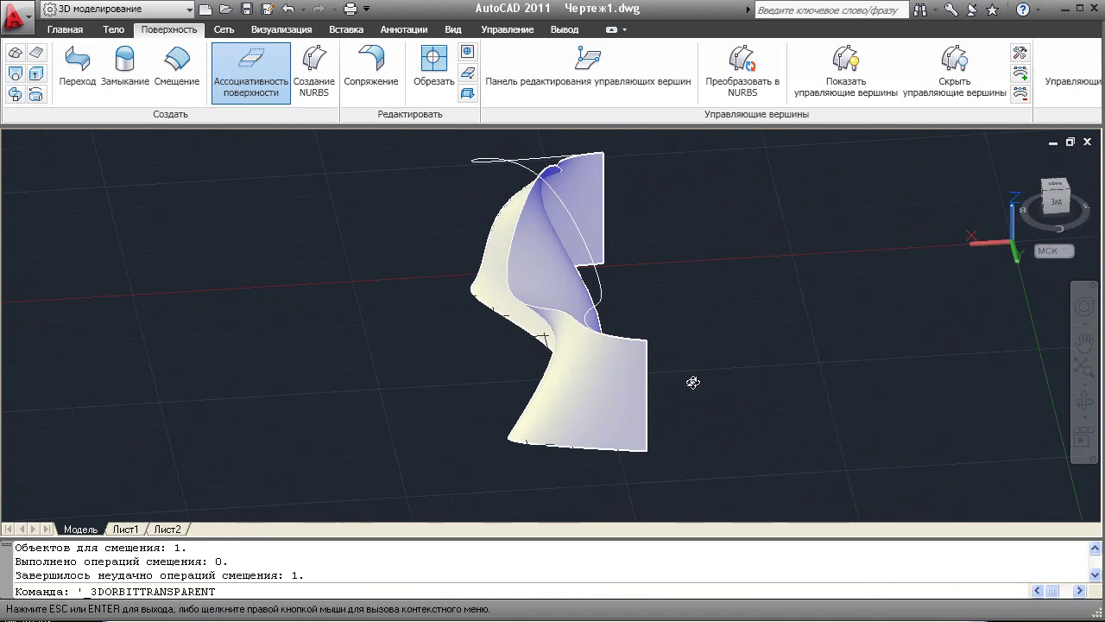
# Step: Retry offsetting the surface, then cancel the command
pyautogui.click(177, 65)
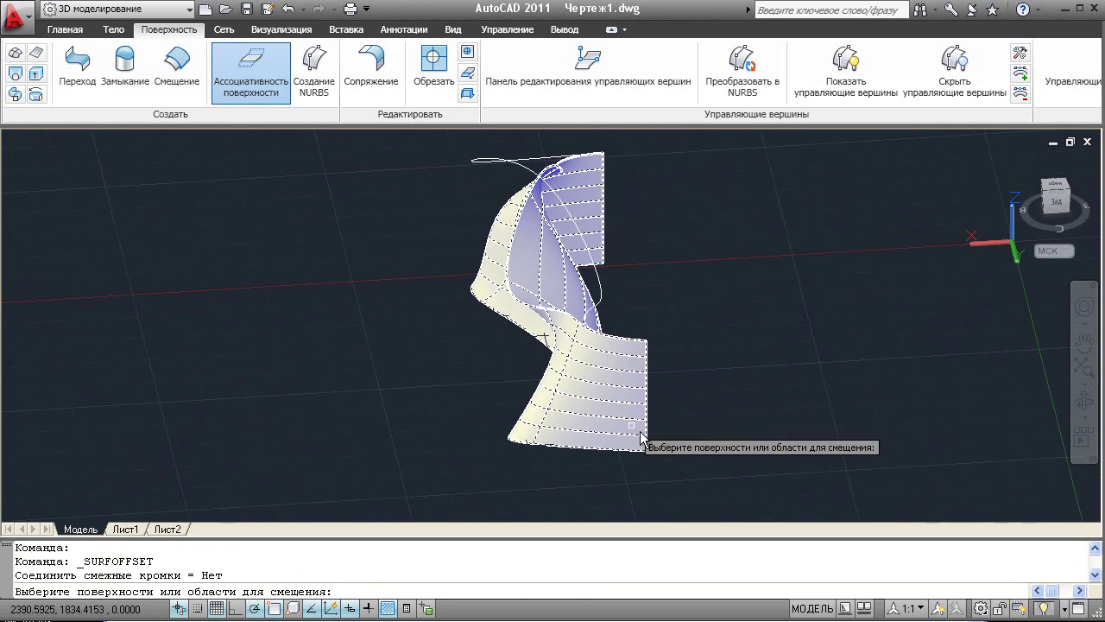
pyautogui.click(643, 444)
pyautogui.press('Return')
pyautogui.rightClick(666, 445)
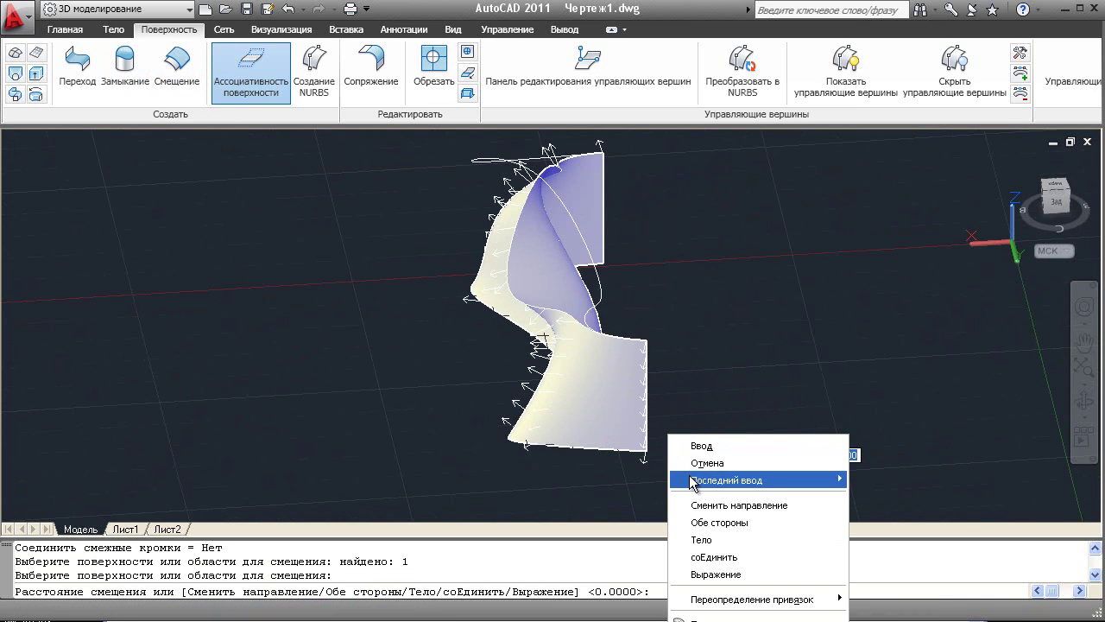
pyautogui.press('Escape')
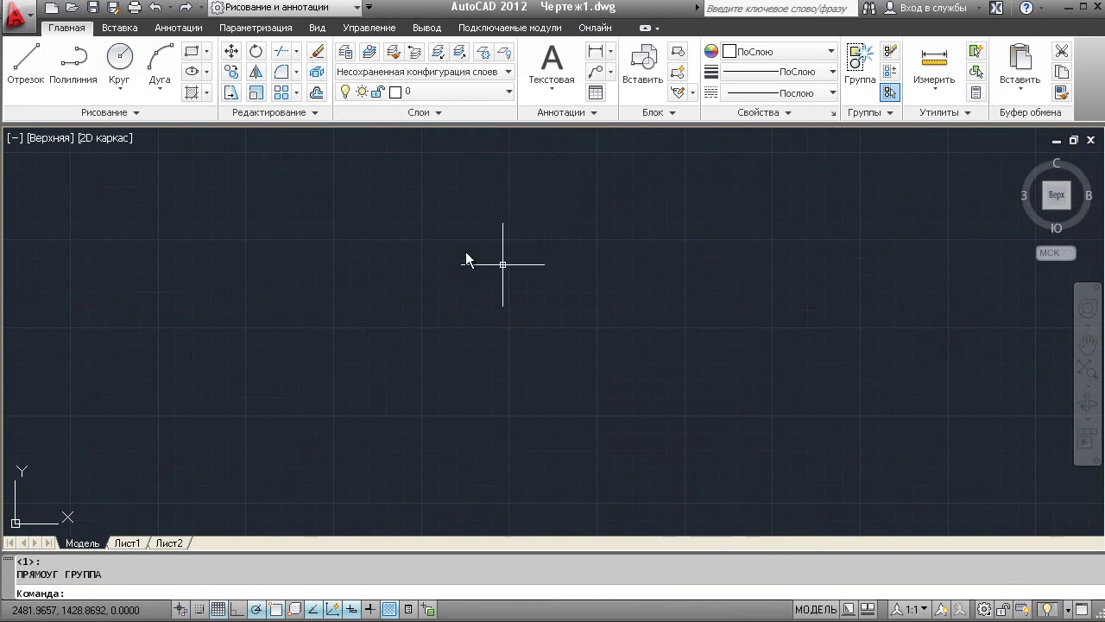
# Step: Draw a rectangle and turn it into an associative rectangular array with set counts and spacing
pyautogui.click(191, 52)
pyautogui.click(328, 342)
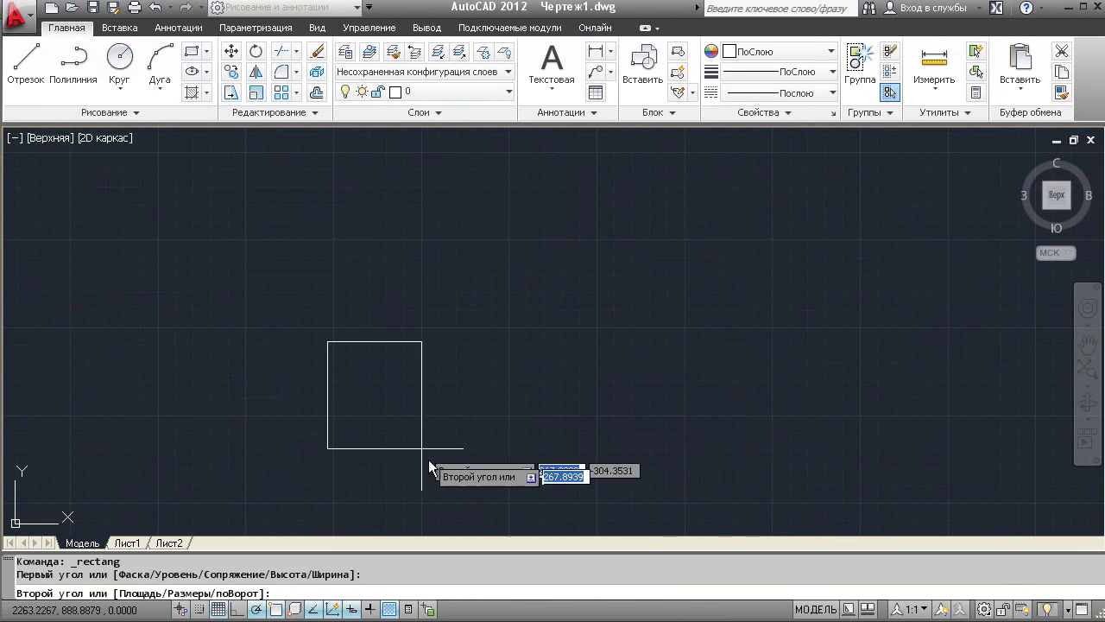
pyautogui.click(283, 93)
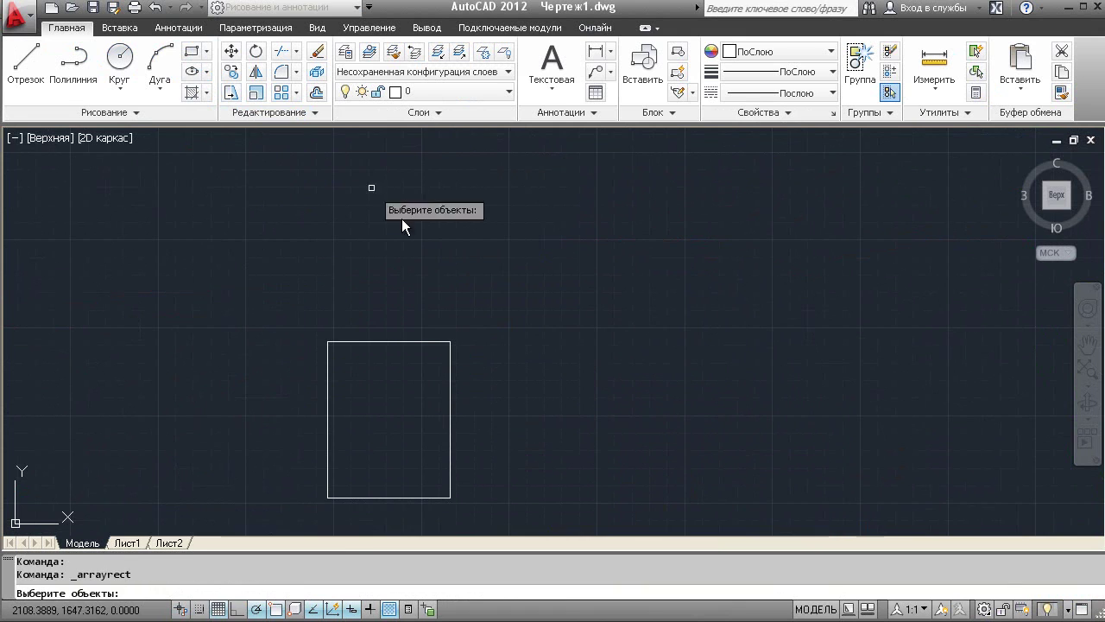
pyautogui.click(370, 185)
pyautogui.click(389, 389)
pyautogui.press('Return')
pyautogui.scroll(-6, 580, 286)
pyautogui.moveTo(603, 282); pyautogui.dragTo(535, 391, button='middle')
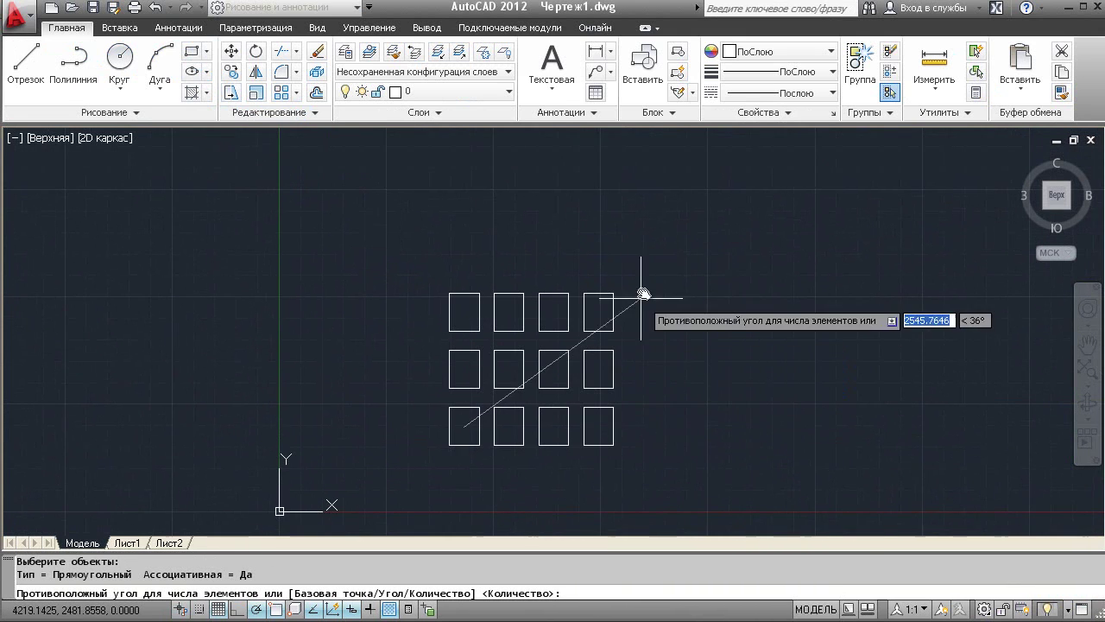
pyautogui.click(645, 223)
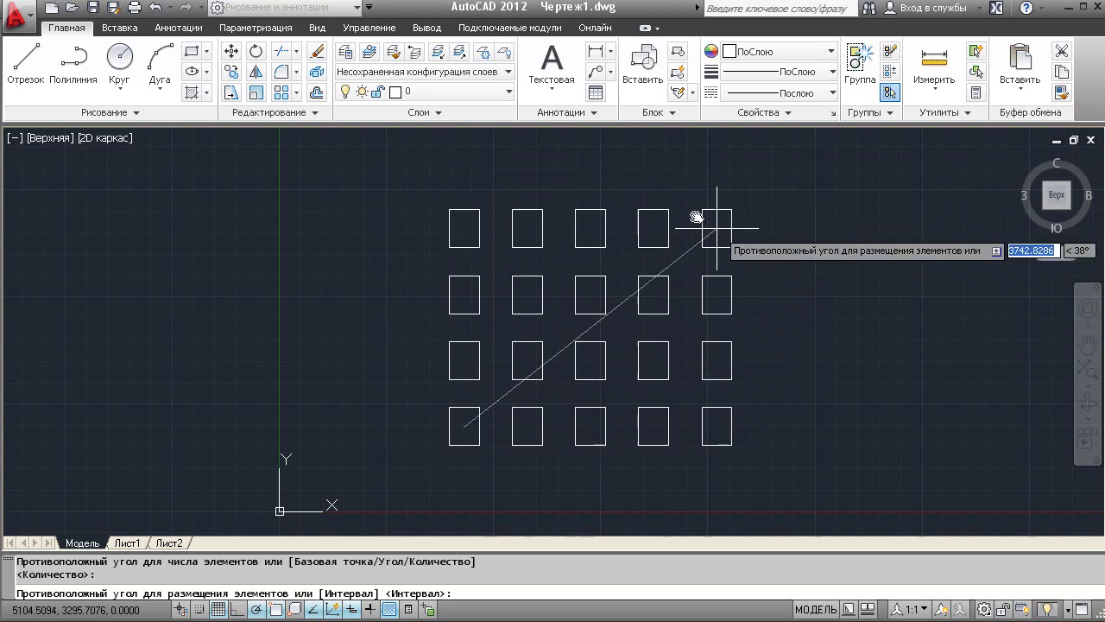
pyautogui.click(668, 203)
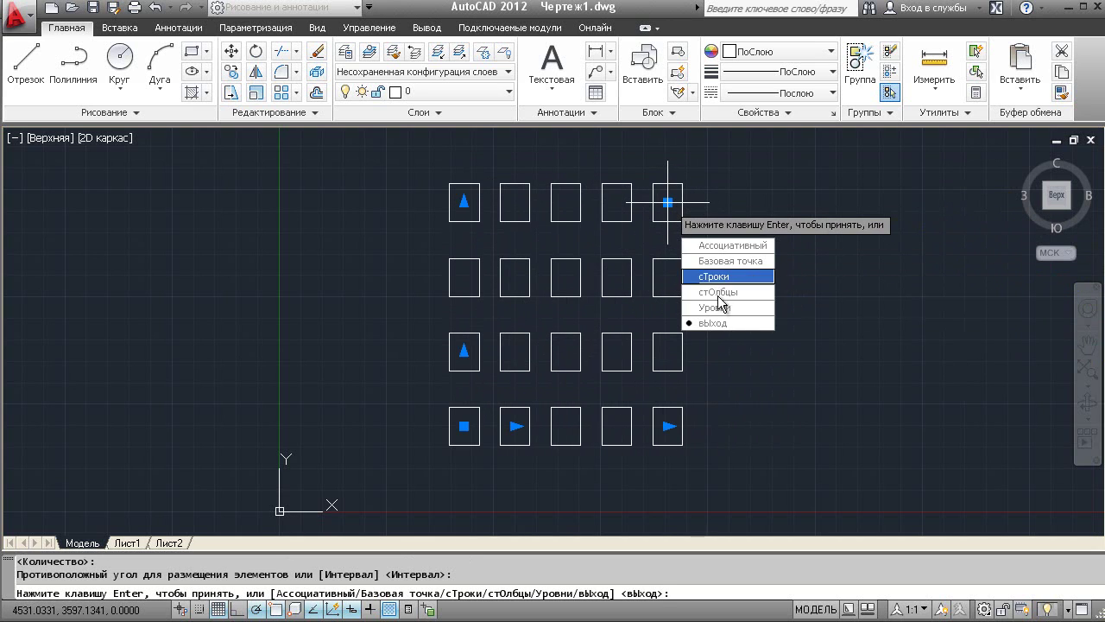
pyautogui.click(716, 323)
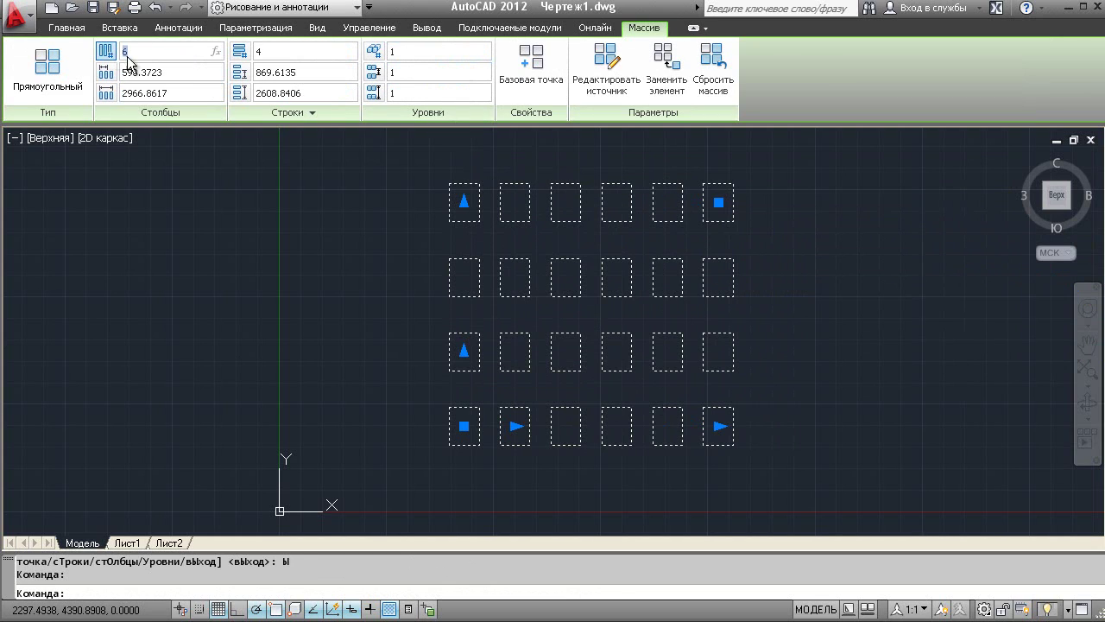
# Step: Resize the array to 7 columns by 3 rows and start editing its source
pyautogui.click(719, 203)
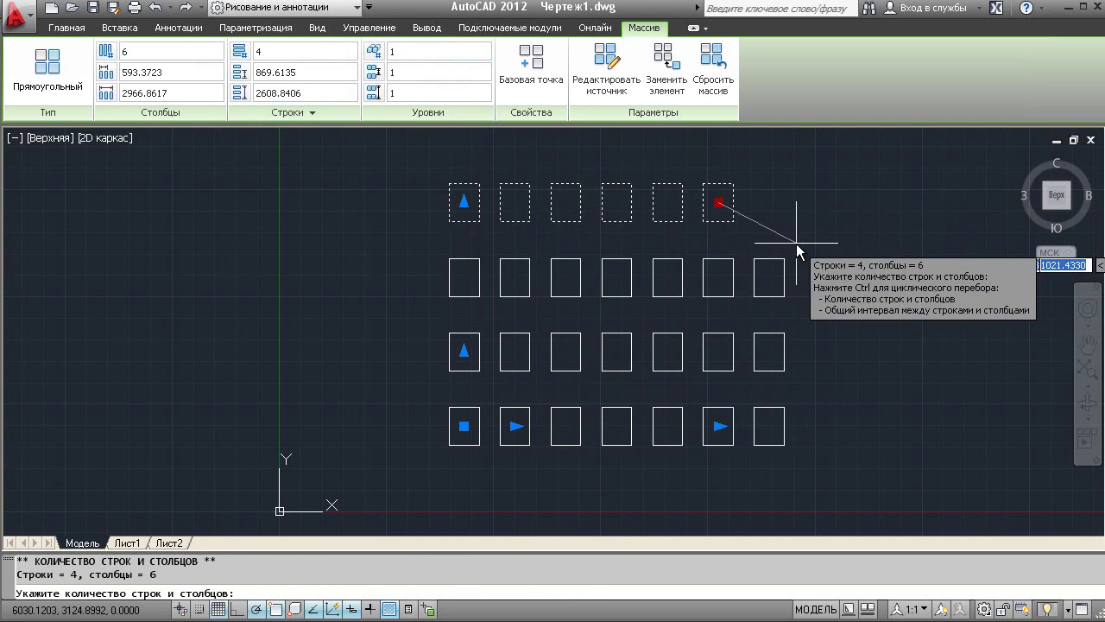
pyautogui.click(803, 327)
pyautogui.press('Escape')
pyautogui.click(682, 353)
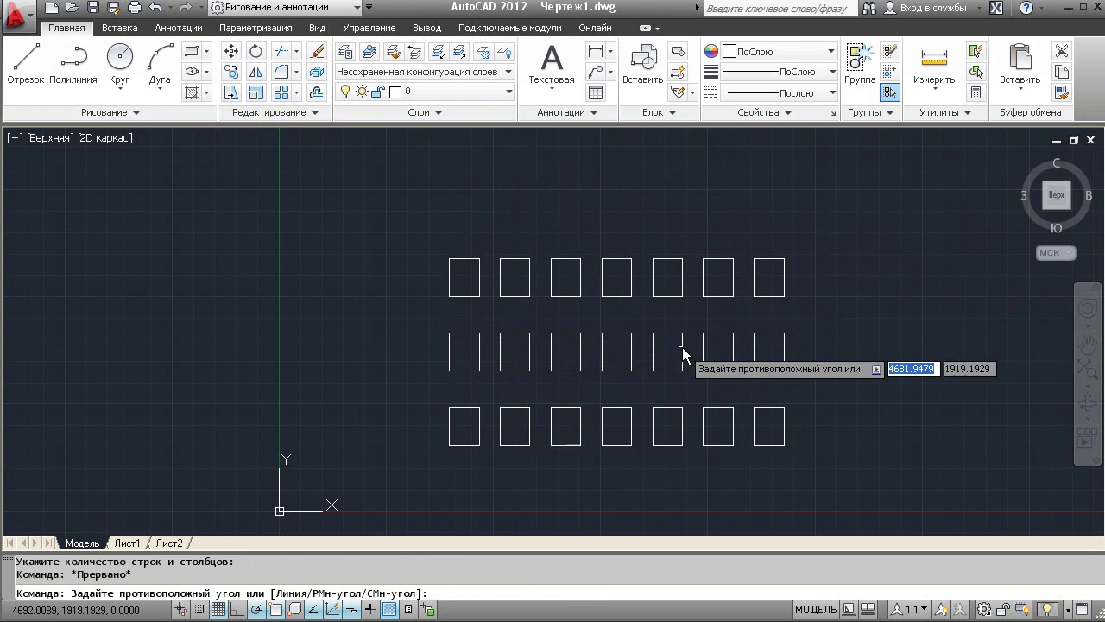
pyautogui.click(682, 354)
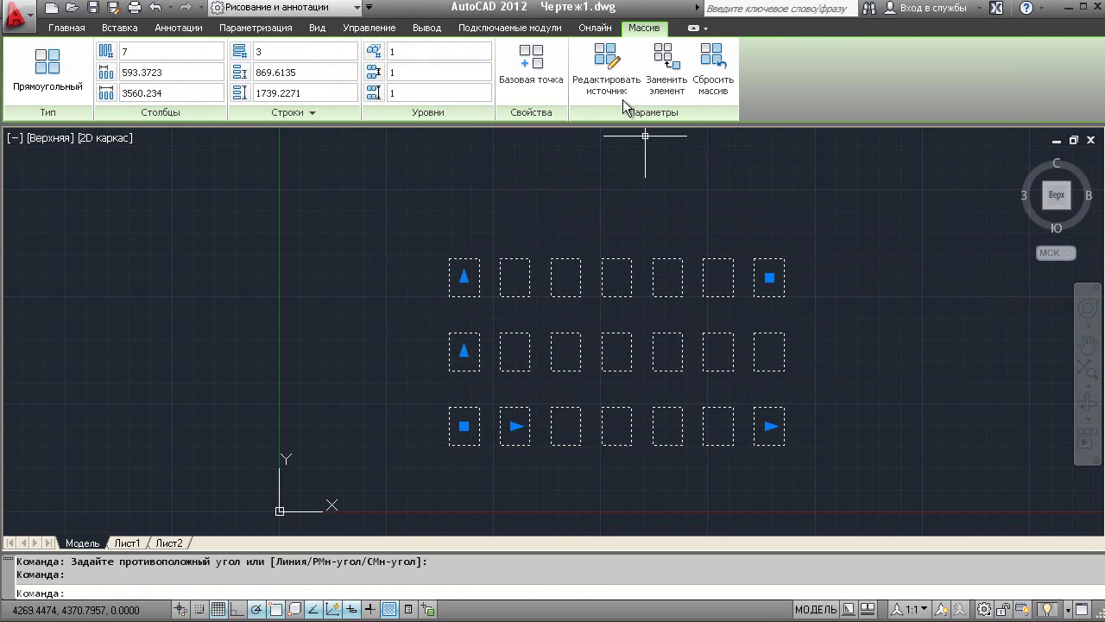
pyautogui.click(624, 93)
# Step: Add a vertex to the source rectangle's top edge, pull a corner inward, and save the array edit
pyautogui.click(682, 359)
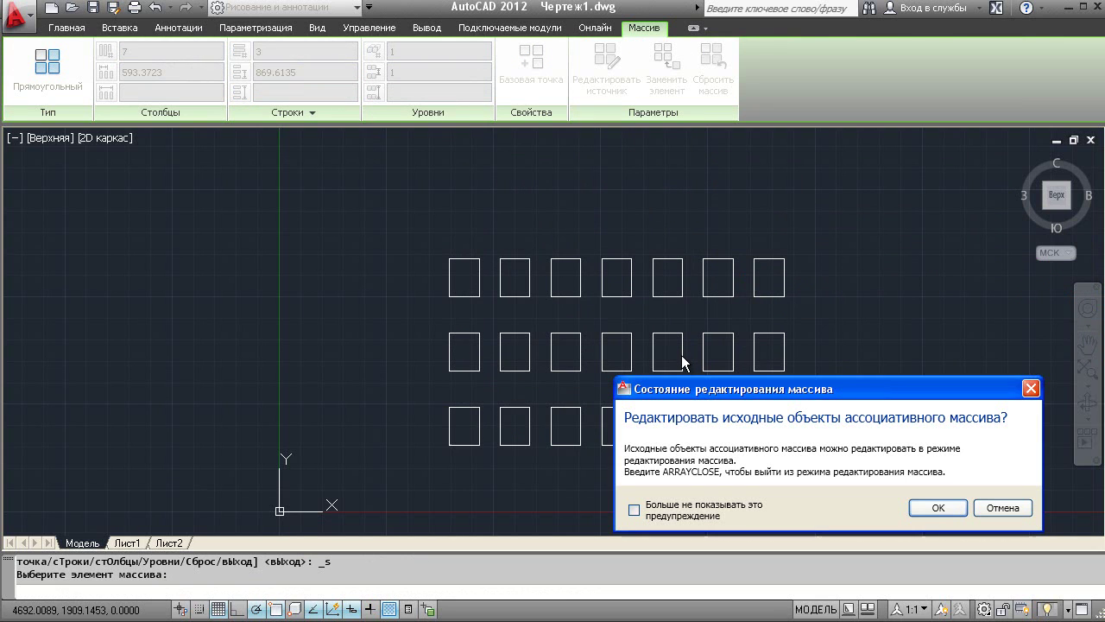
pyautogui.click(922, 510)
pyautogui.scroll(6, 684, 343)
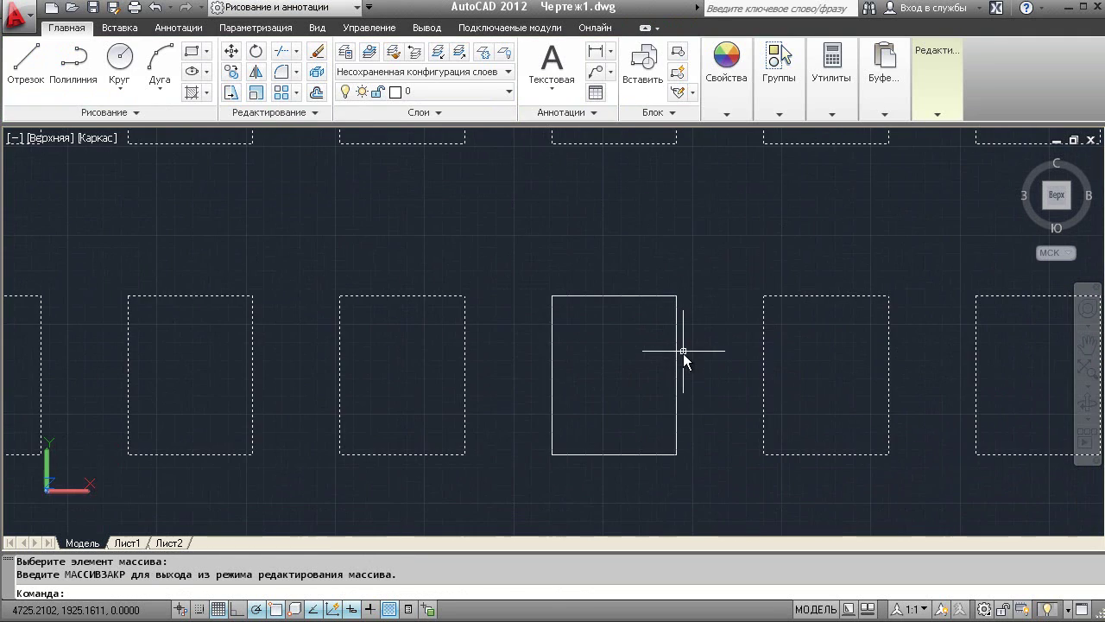
pyautogui.click(675, 367)
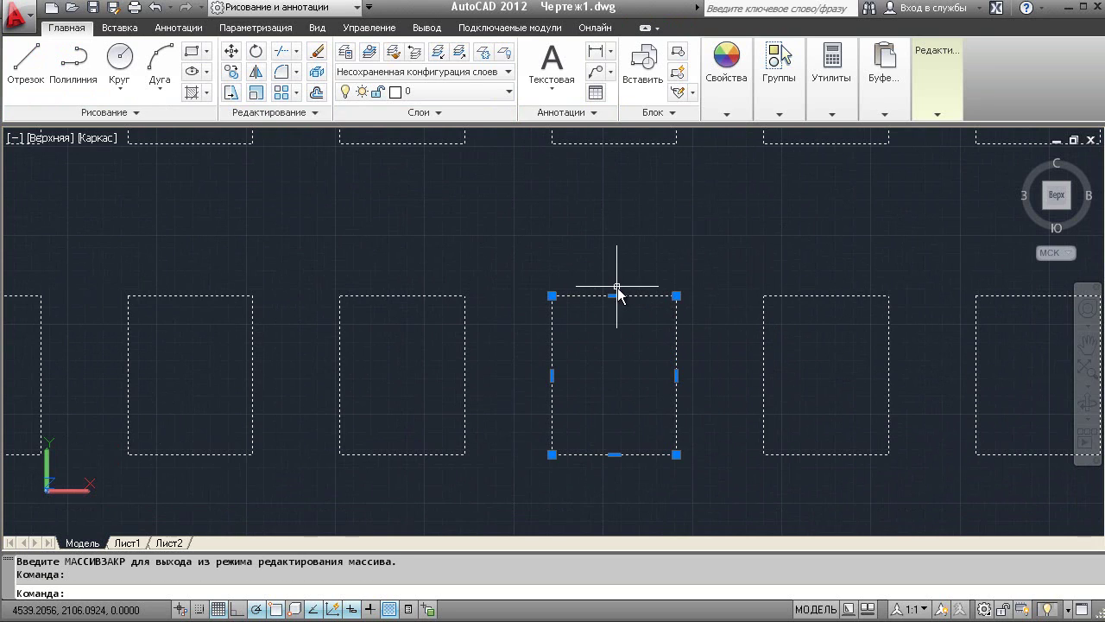
pyautogui.moveTo(614, 295)
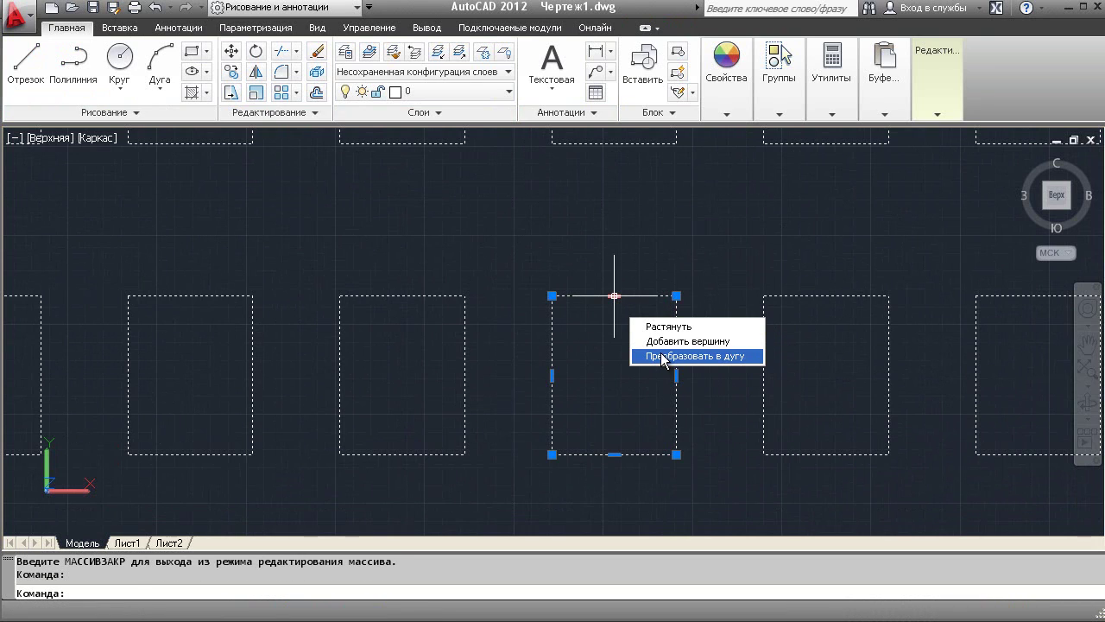
pyautogui.click(665, 342)
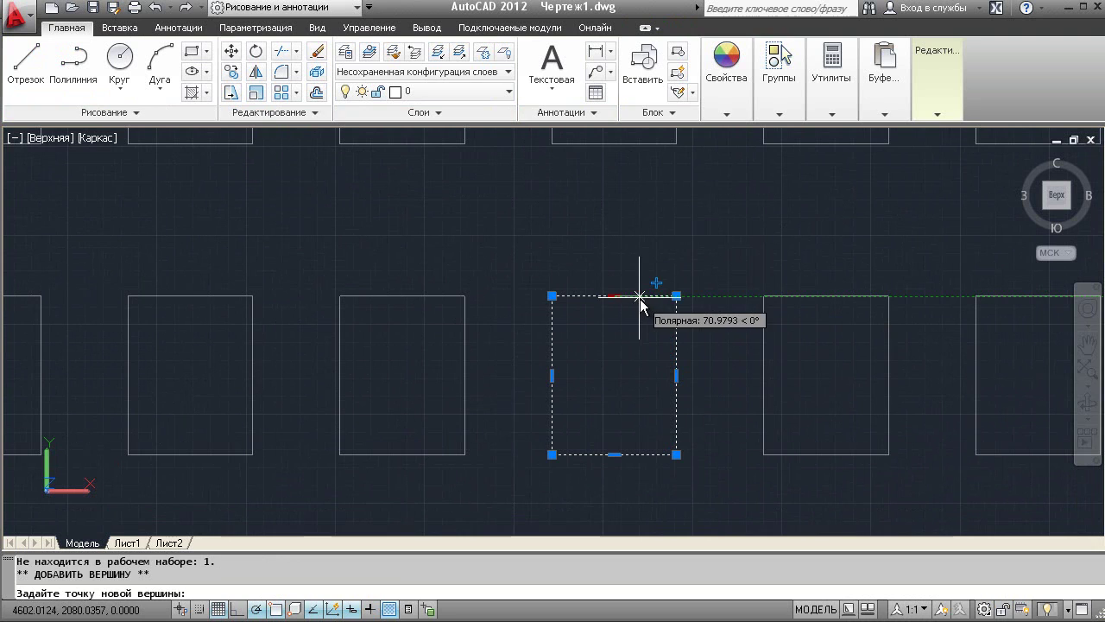
pyautogui.click(640, 296)
pyautogui.click(676, 295)
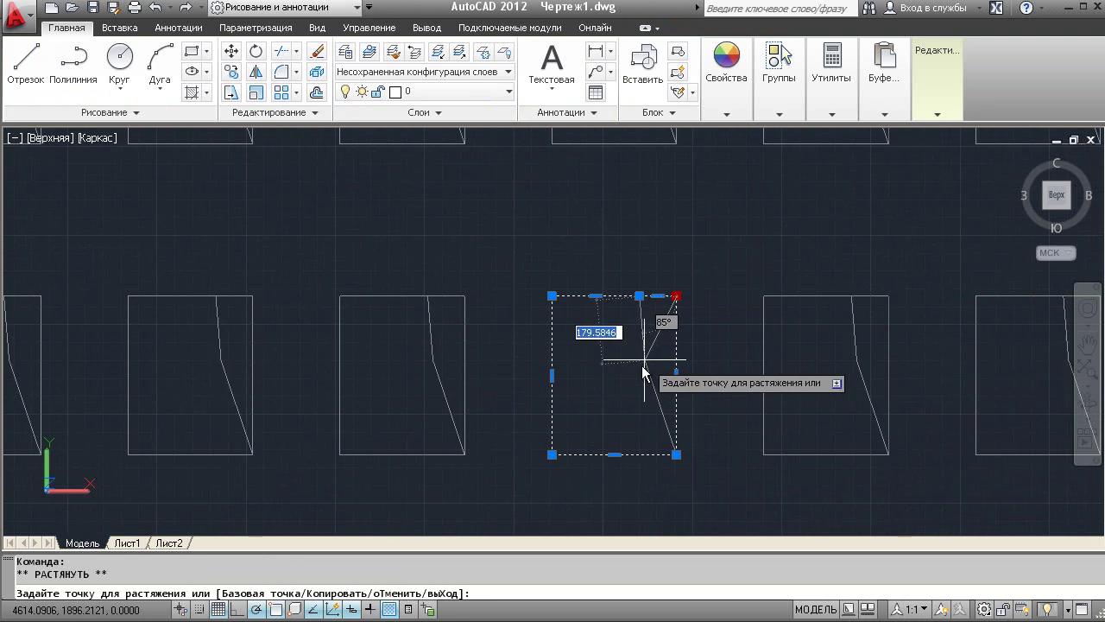
pyautogui.press('Escape')
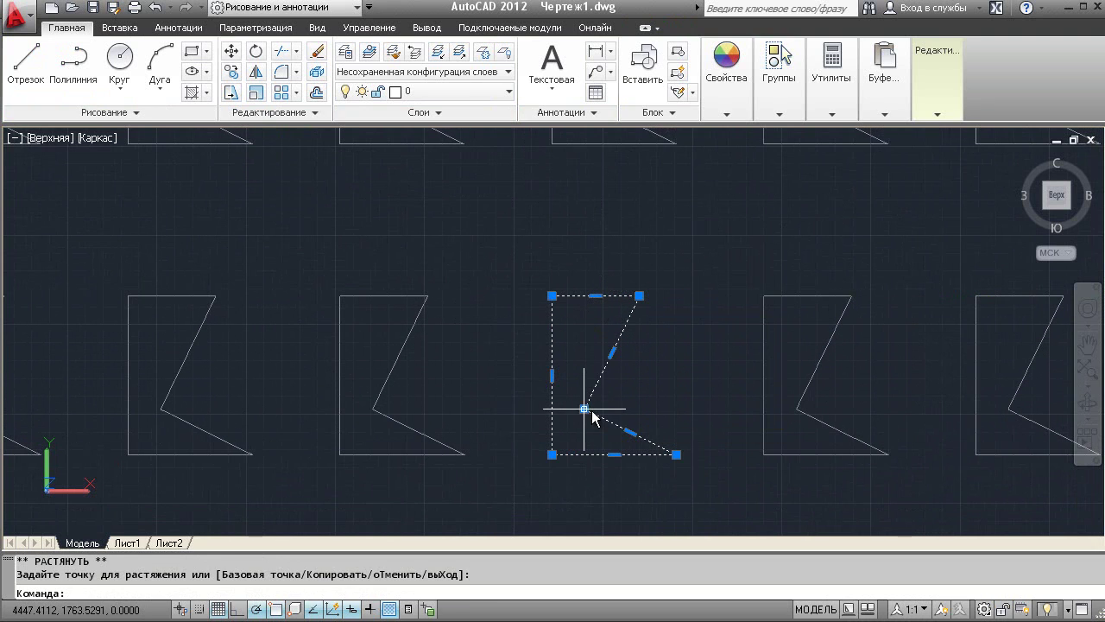
pyautogui.press('Escape')
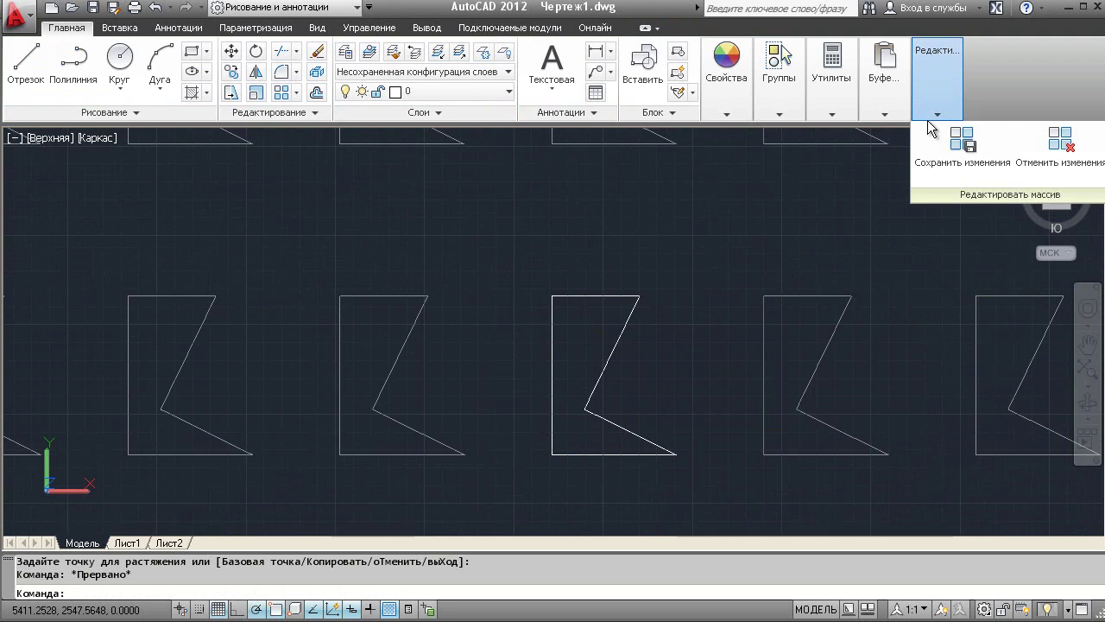
pyautogui.click(959, 143)
# Step: Move the array's centre item down and to the right
pyautogui.scroll(-3, 917, 197)
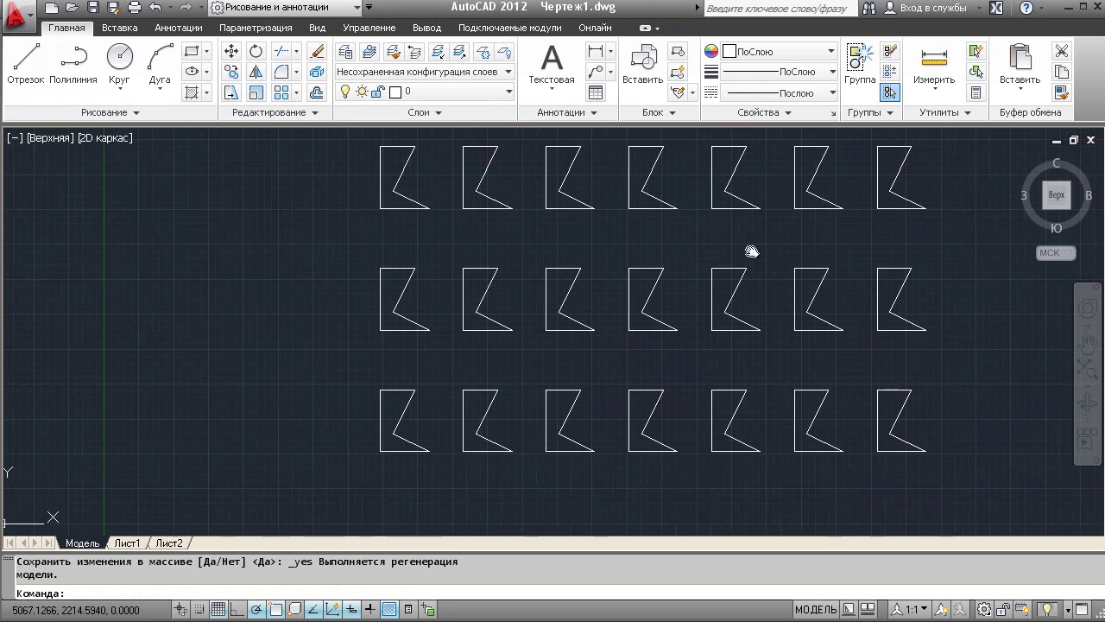
pyautogui.scroll(-2, 747, 250)
pyautogui.keyDown('ctrl'); pyautogui.click(572, 296); pyautogui.keyUp('ctrl')
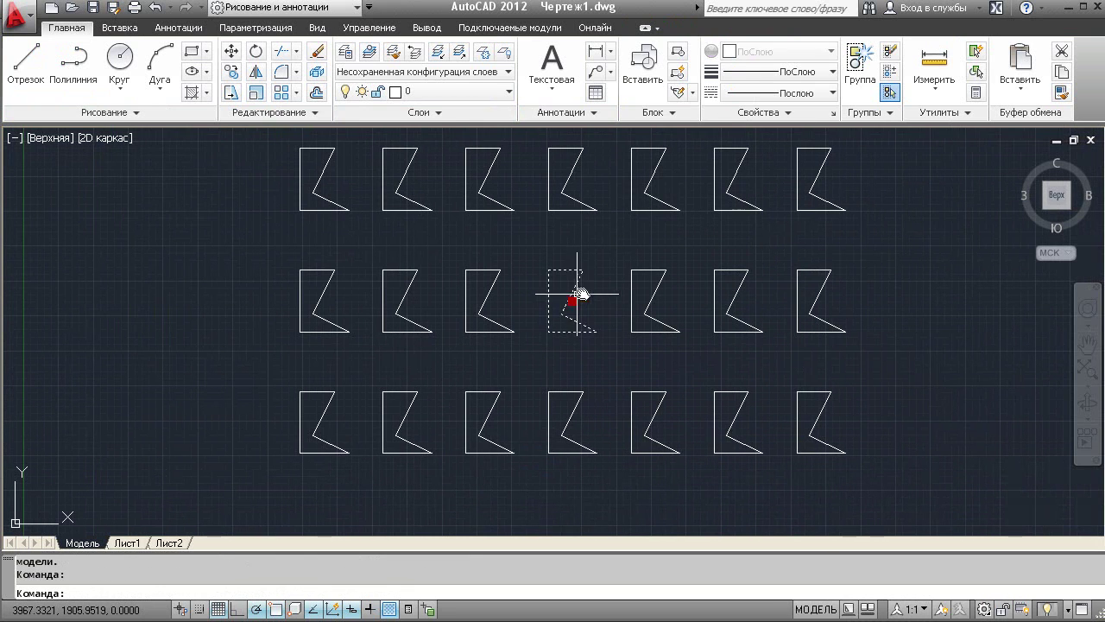
pyautogui.click(572, 304)
pyautogui.click(596, 330)
pyautogui.press('Escape')
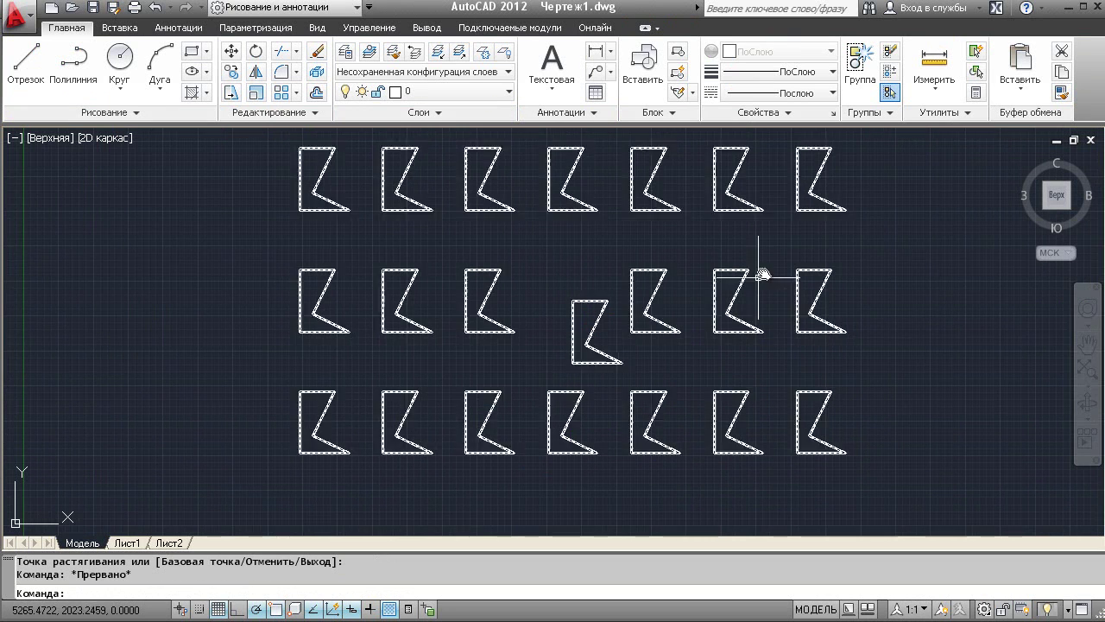
# Step: Drag the array's corner grip to 9 columns, then to 5 columns by 4 rows
pyautogui.scroll(-2, 716, 282)
pyautogui.click(722, 249)
pyautogui.click(728, 257)
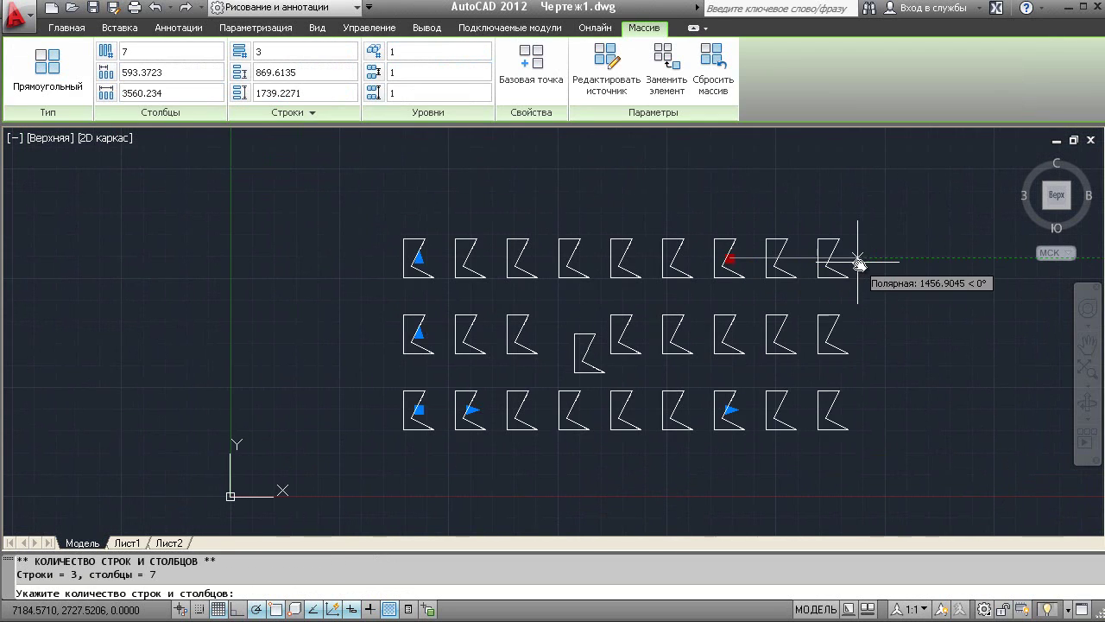
pyautogui.click(851, 265)
pyautogui.click(833, 261)
pyautogui.click(656, 176)
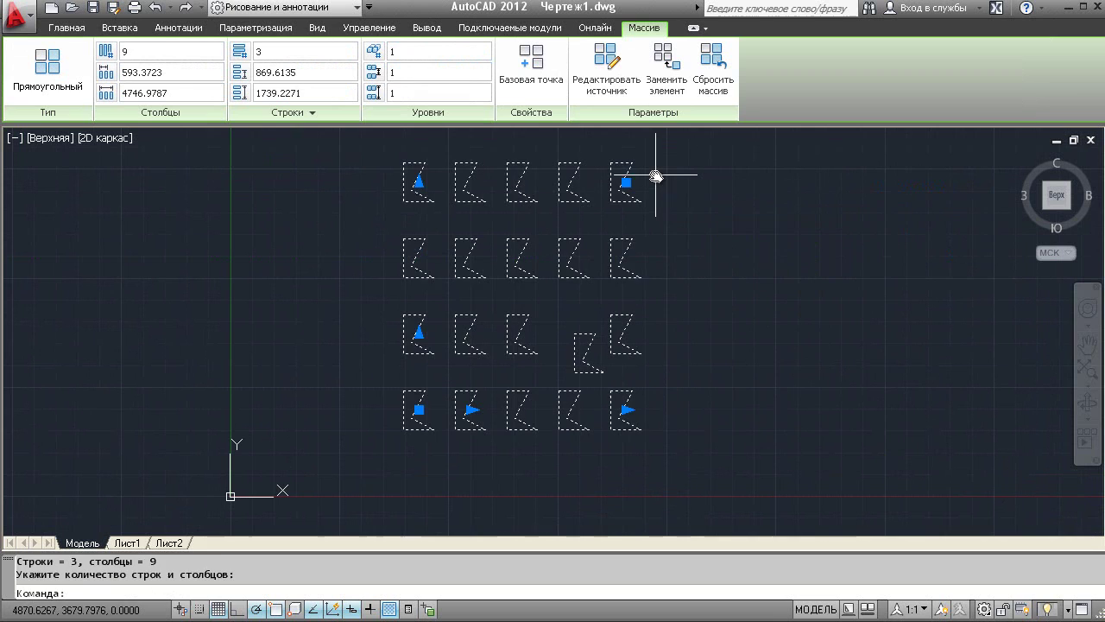
pyautogui.press('Escape')
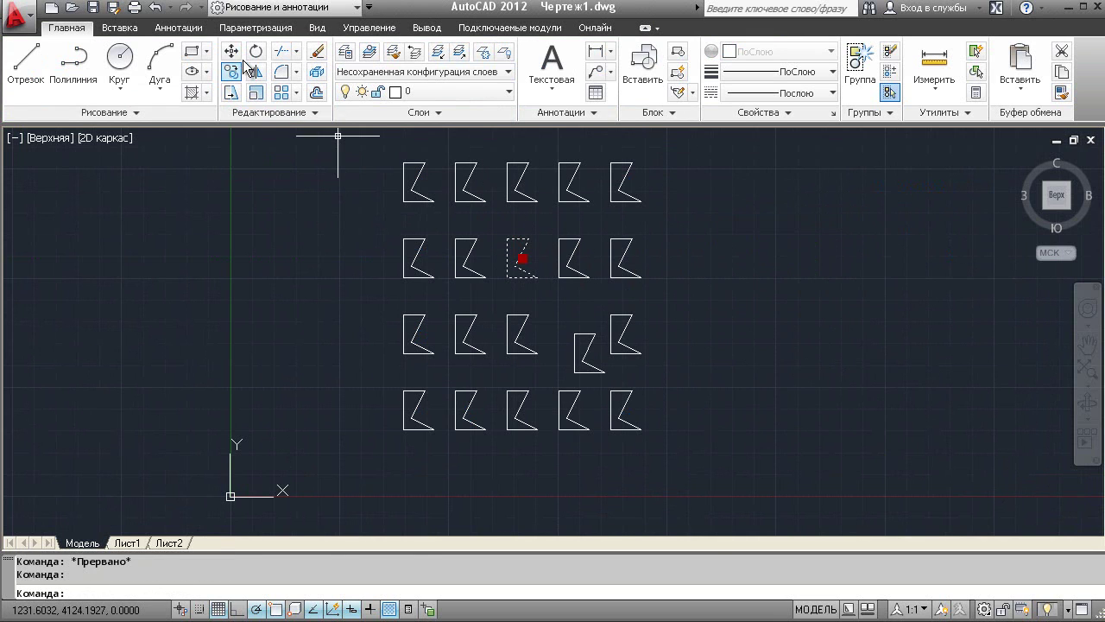
# Step: Rotate the third shape in row two about its corner
pyautogui.click(256, 51)
pyautogui.click(508, 241)
pyautogui.click(746, 318)
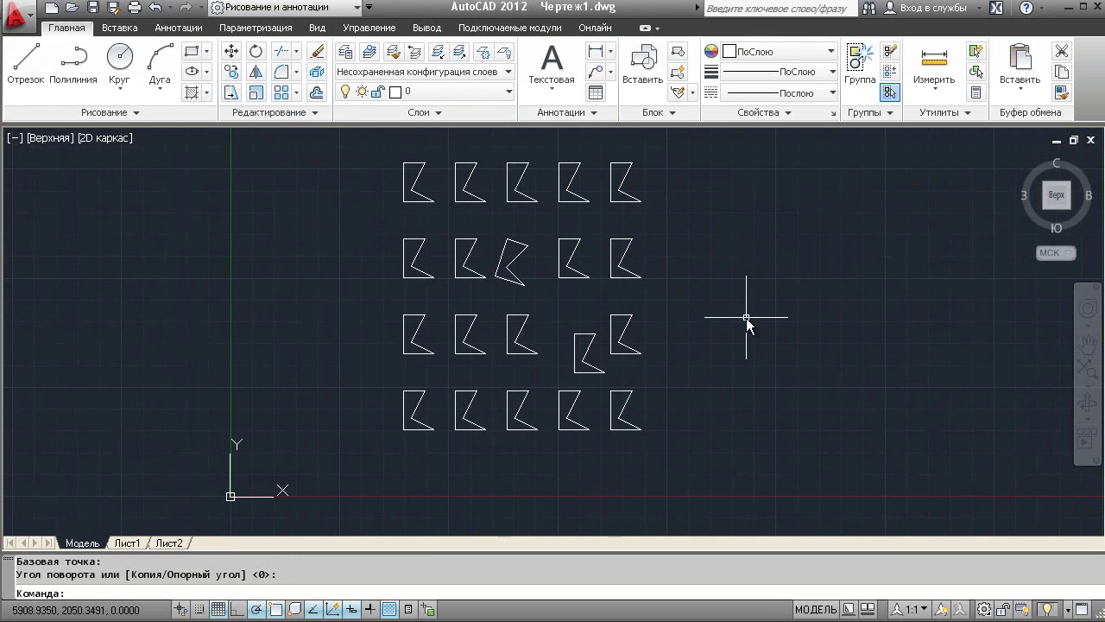
# Step: Reshape the array into a single row of six columns
pyautogui.click(623, 200)
pyautogui.click(628, 179)
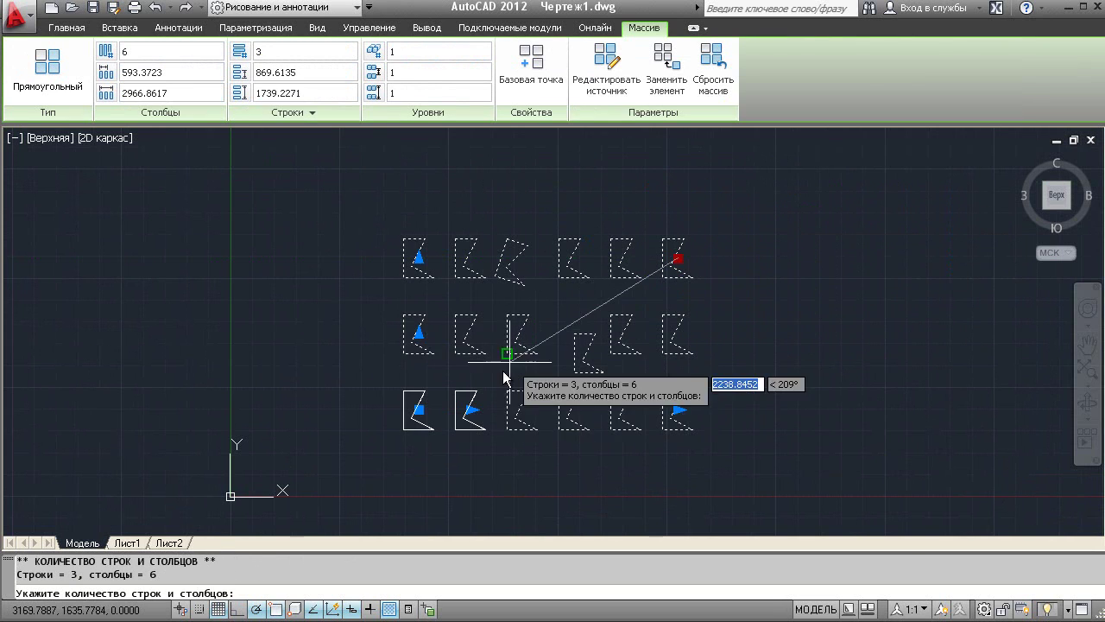
pyautogui.click(470, 410)
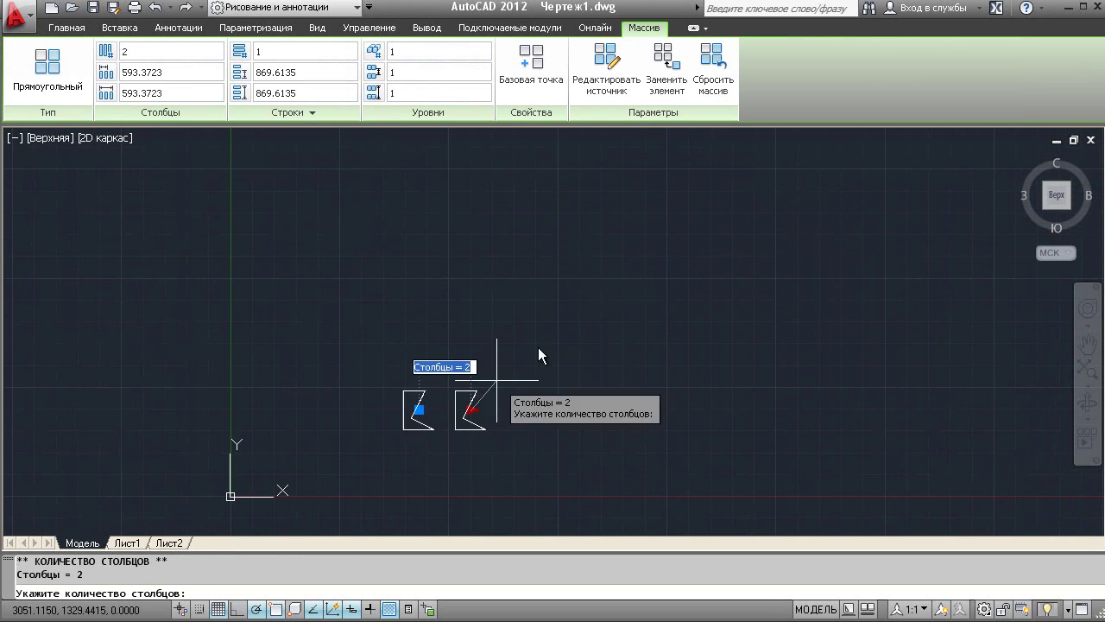
pyautogui.click(686, 271)
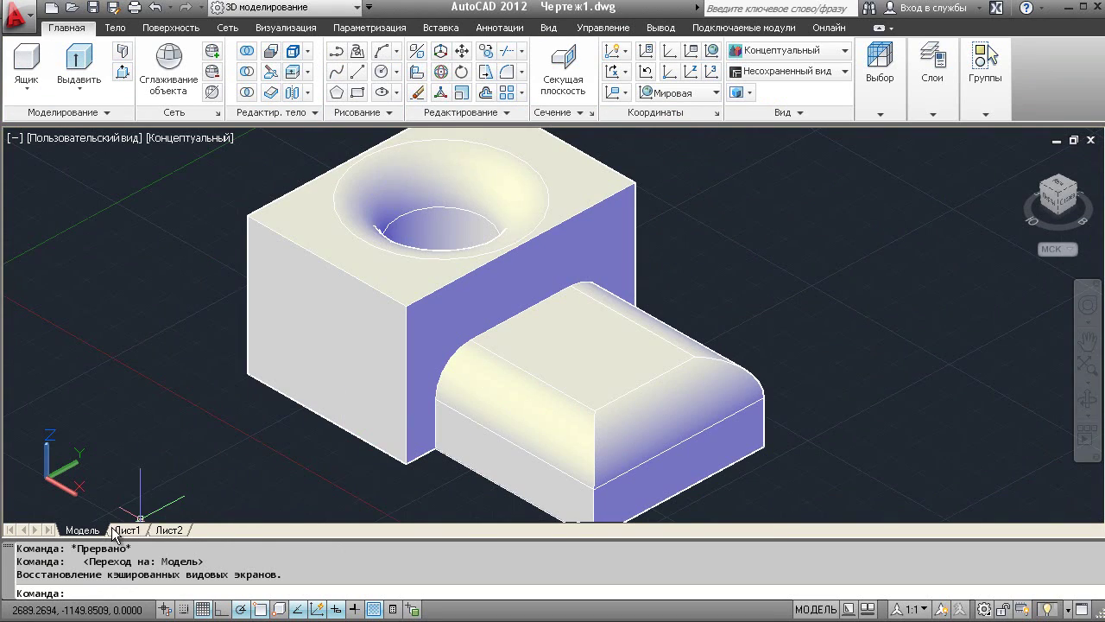
# Step: On the Лист1 layout, place a wireframe front base view of the solid
pyautogui.click(126, 530)
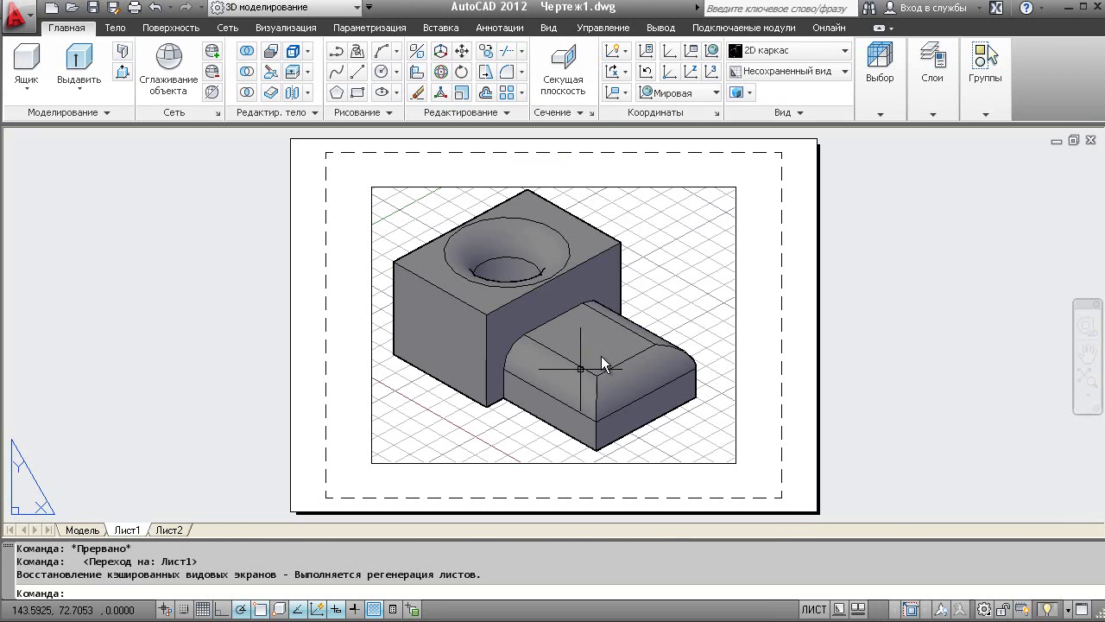
pyautogui.click(484, 27)
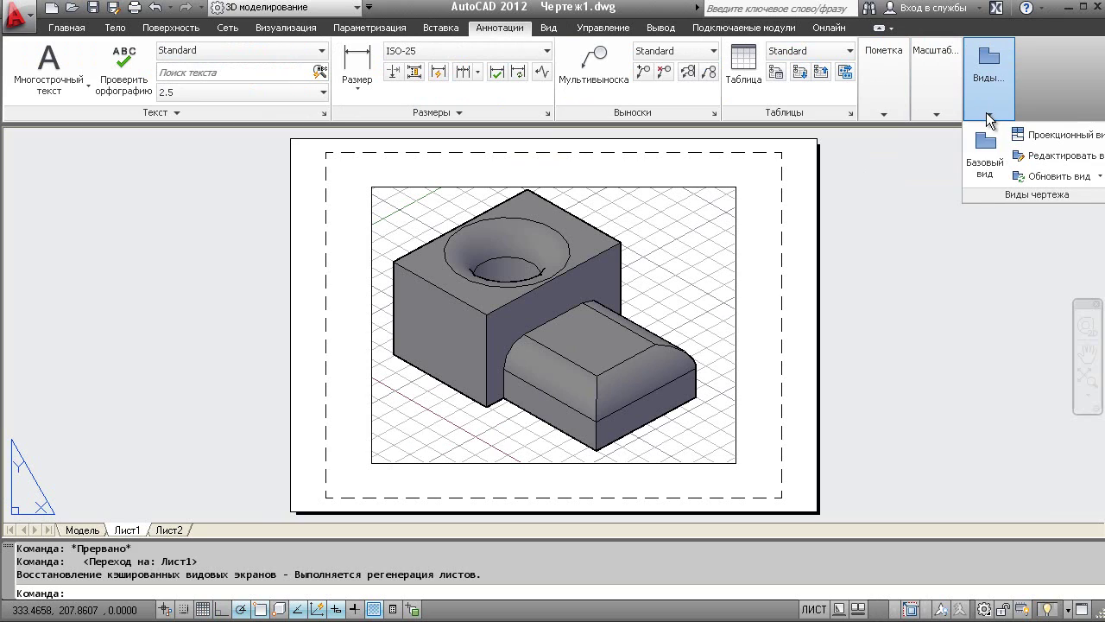
pyautogui.click(983, 149)
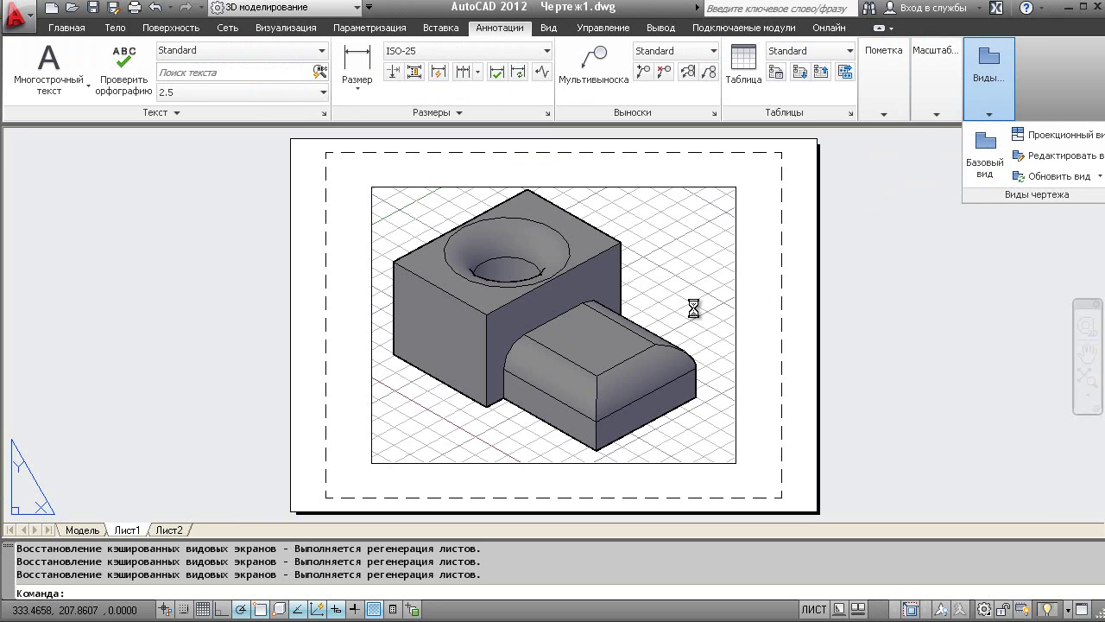
pyautogui.moveTo(883, 259); pyautogui.dragTo(767, 261, button='middle')
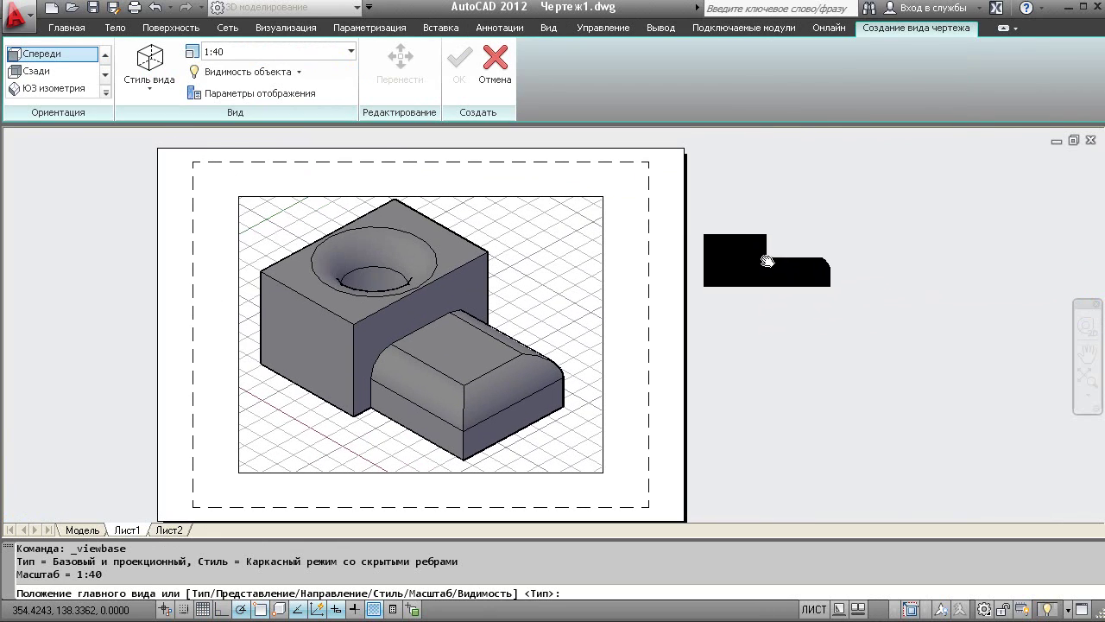
pyautogui.click(831, 286)
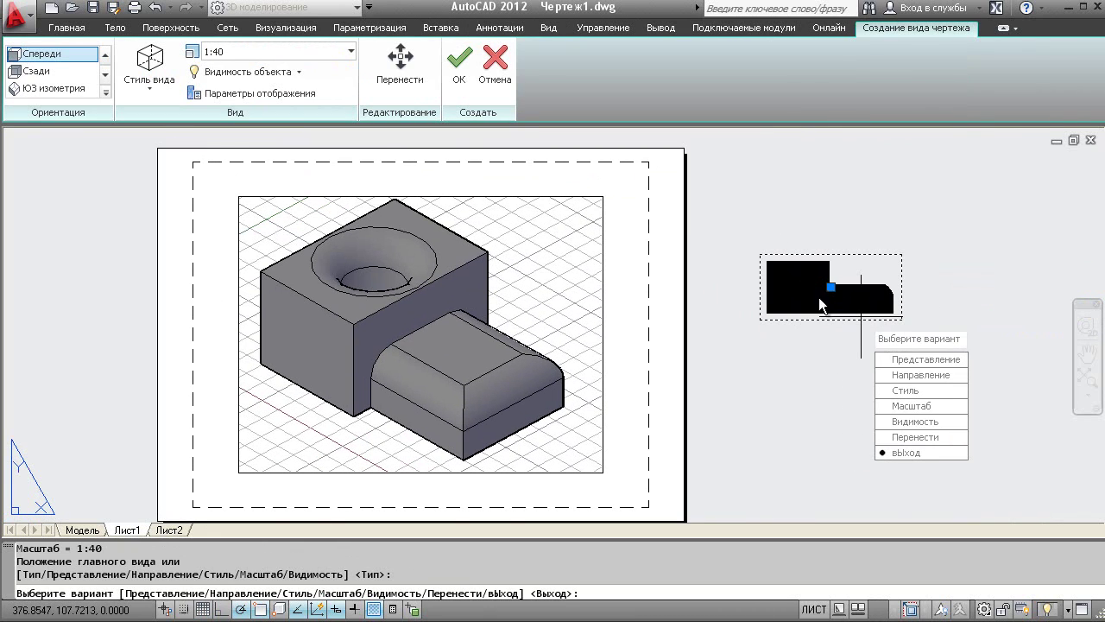
pyautogui.click(150, 67)
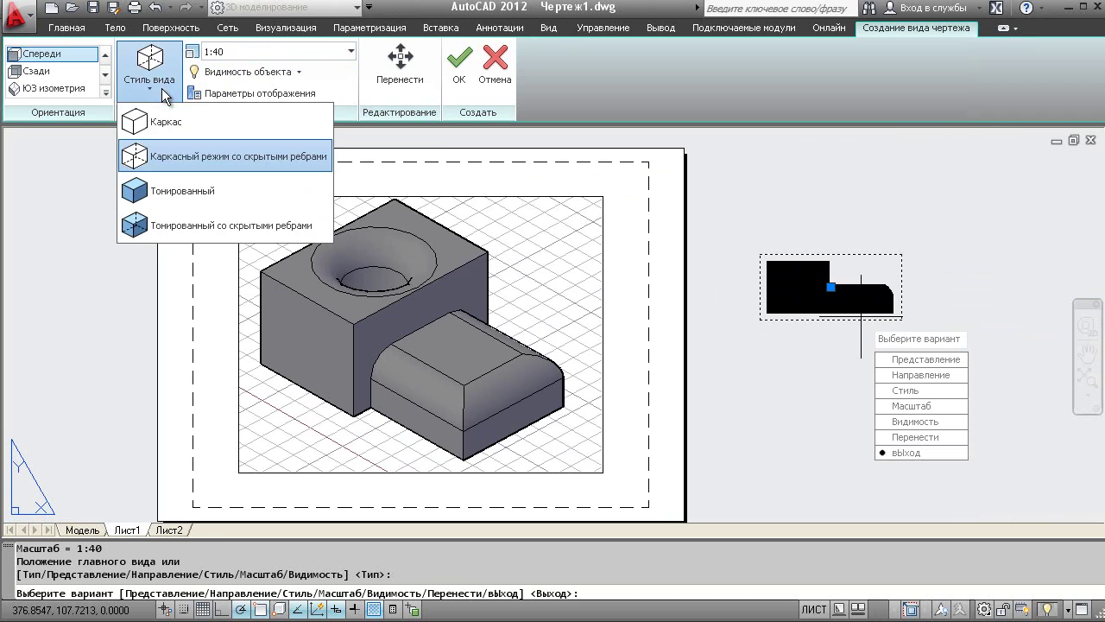
pyautogui.click(164, 117)
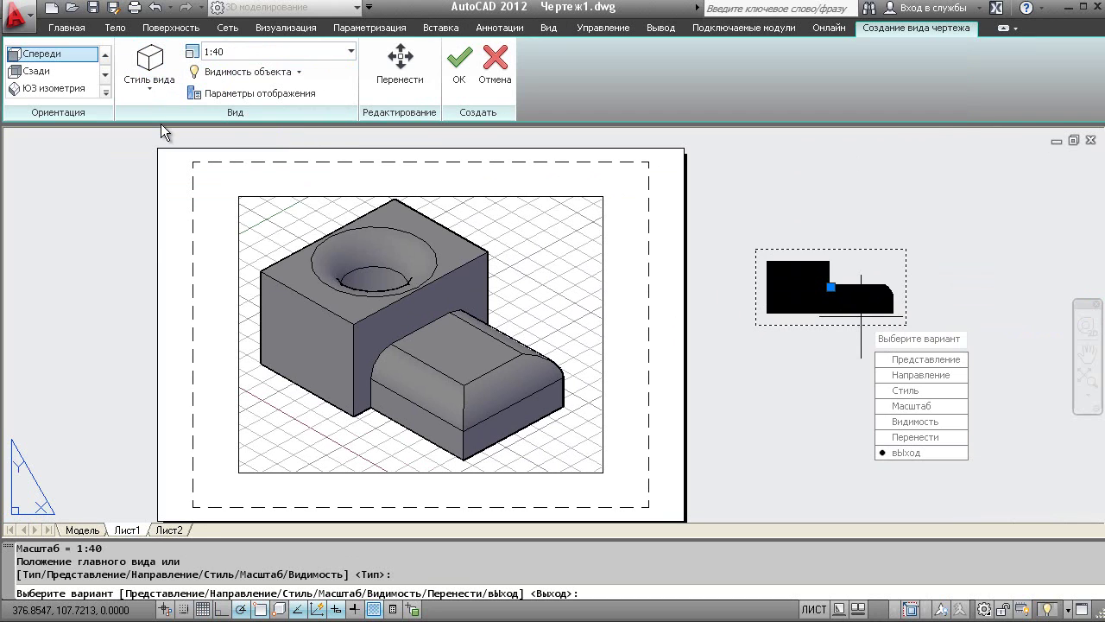
pyautogui.click(455, 68)
# Step: Place five projected views: side, below, above, and two isometrics at the right
pyautogui.click(1005, 292)
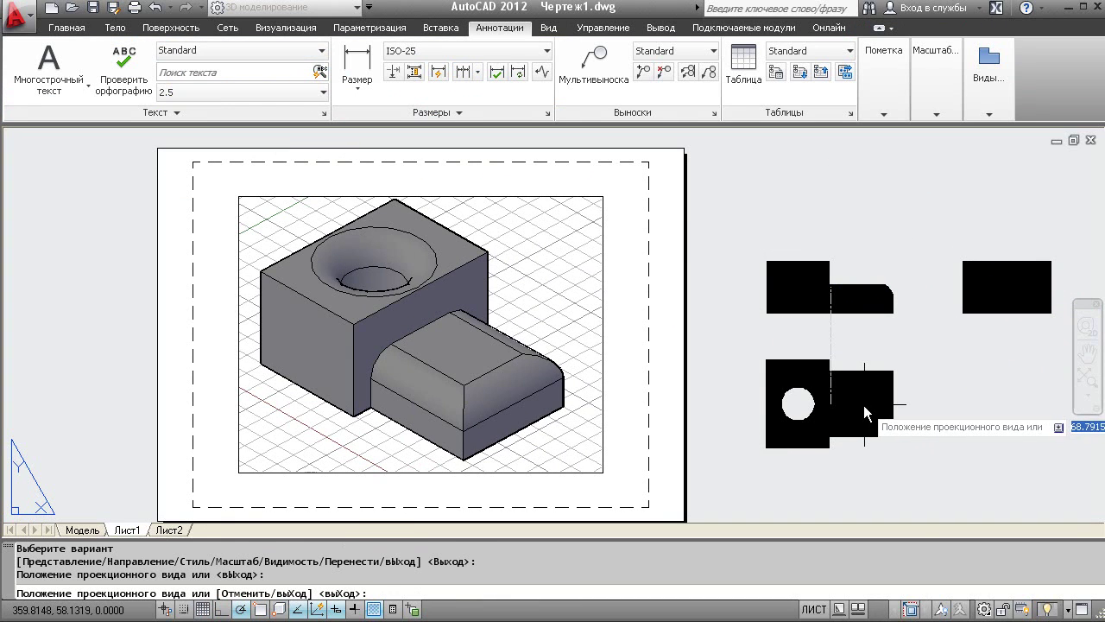
pyautogui.click(865, 406)
pyautogui.click(857, 202)
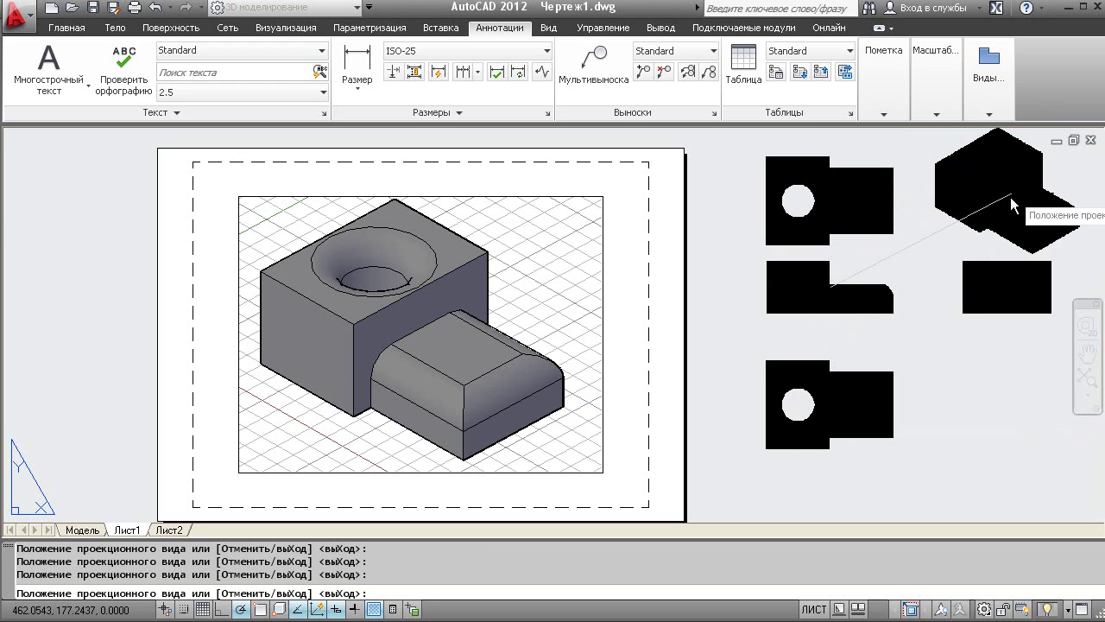
pyautogui.click(1010, 197)
pyautogui.click(1012, 412)
pyautogui.press('Return')
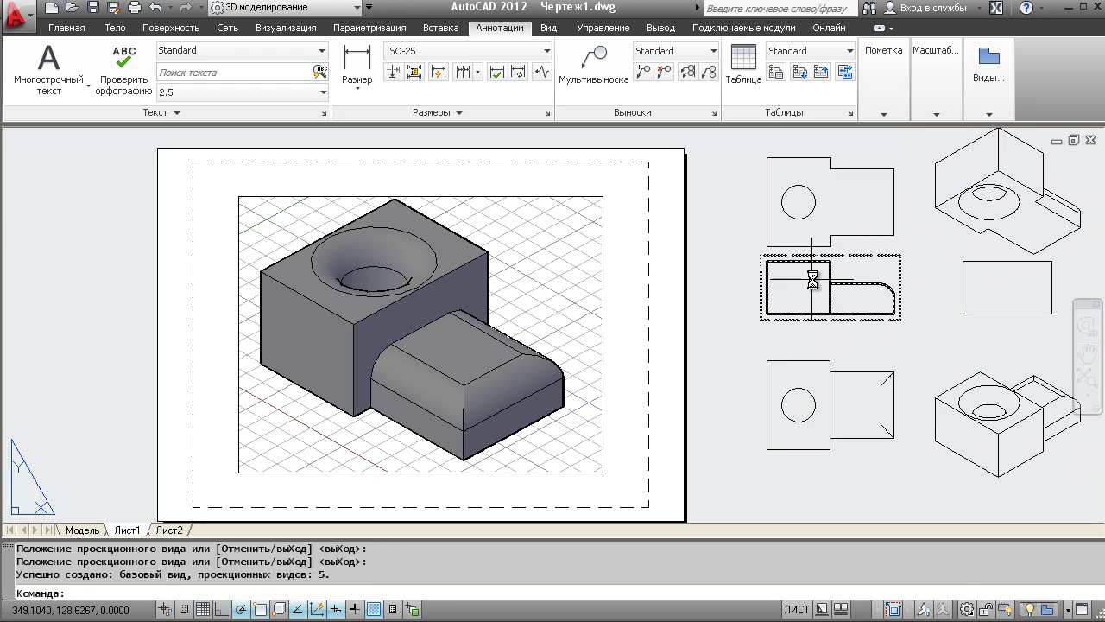
pyautogui.moveTo(849, 275); pyautogui.dragTo(761, 282, button='middle')
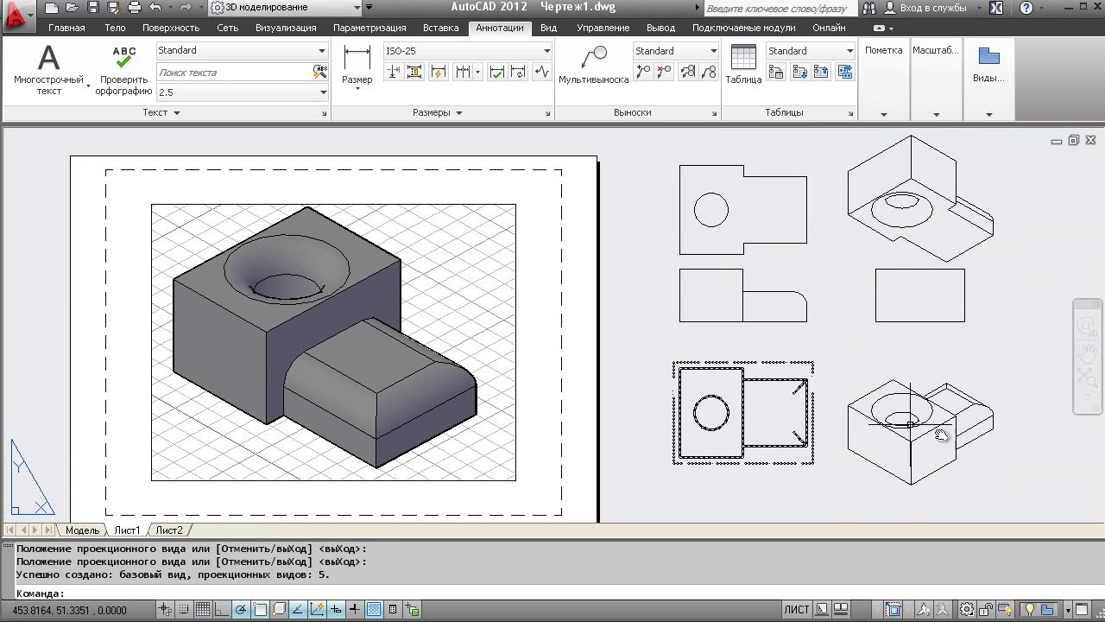
pyautogui.scroll(2, 911, 423)
pyautogui.scroll(1, 924, 399)
pyautogui.scroll(-2, 924, 400)
pyautogui.moveTo(821, 406); pyautogui.dragTo(824, 433, button='middle')
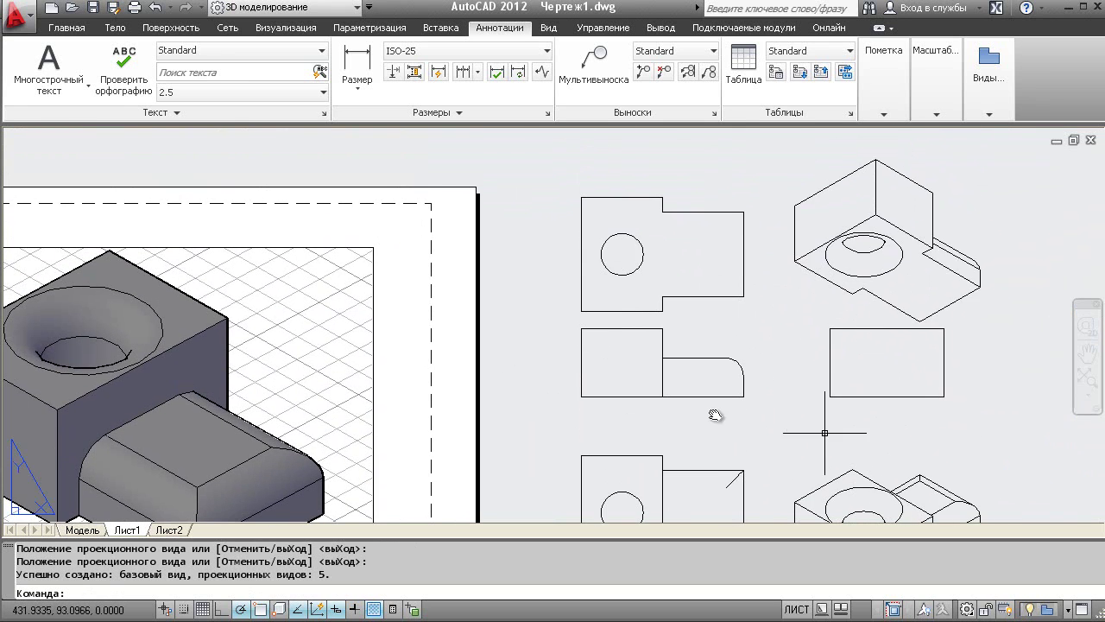
pyautogui.scroll(-3, 824, 432)
# Step: Inside the viewport, draw a box solid against the existing 3D solid
pyautogui.doubleClick(501, 320)
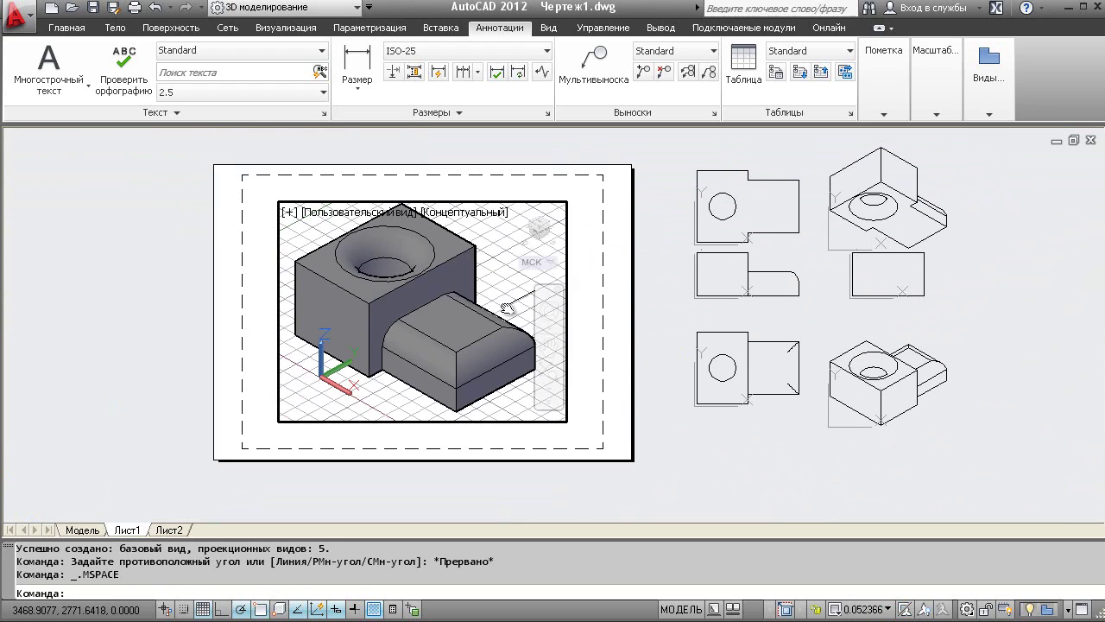
pyautogui.click(330, 318)
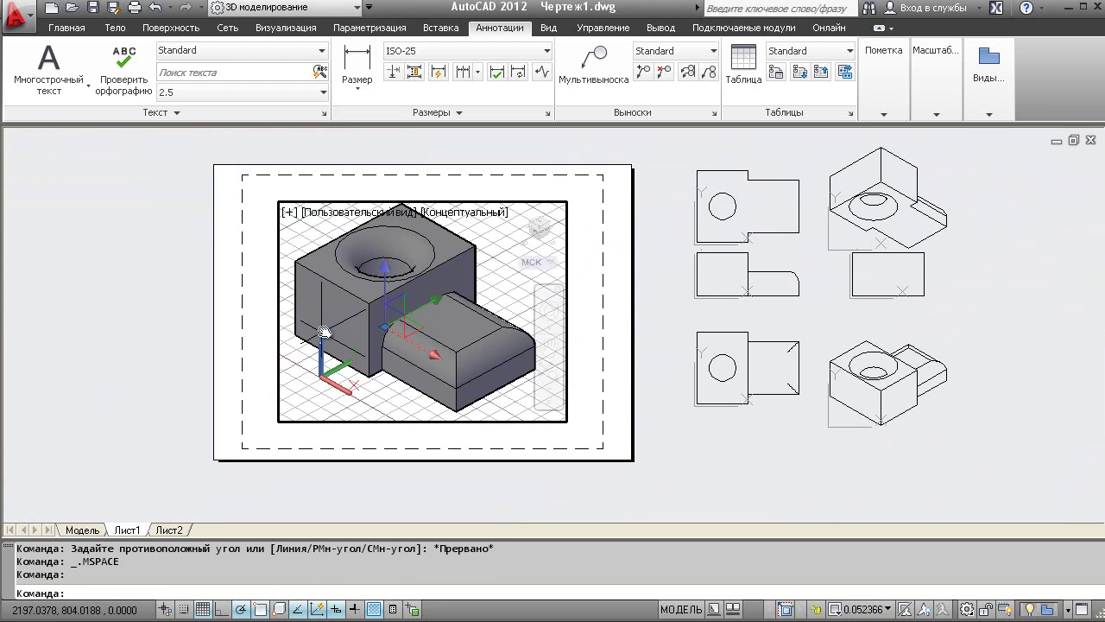
pyautogui.click(424, 310)
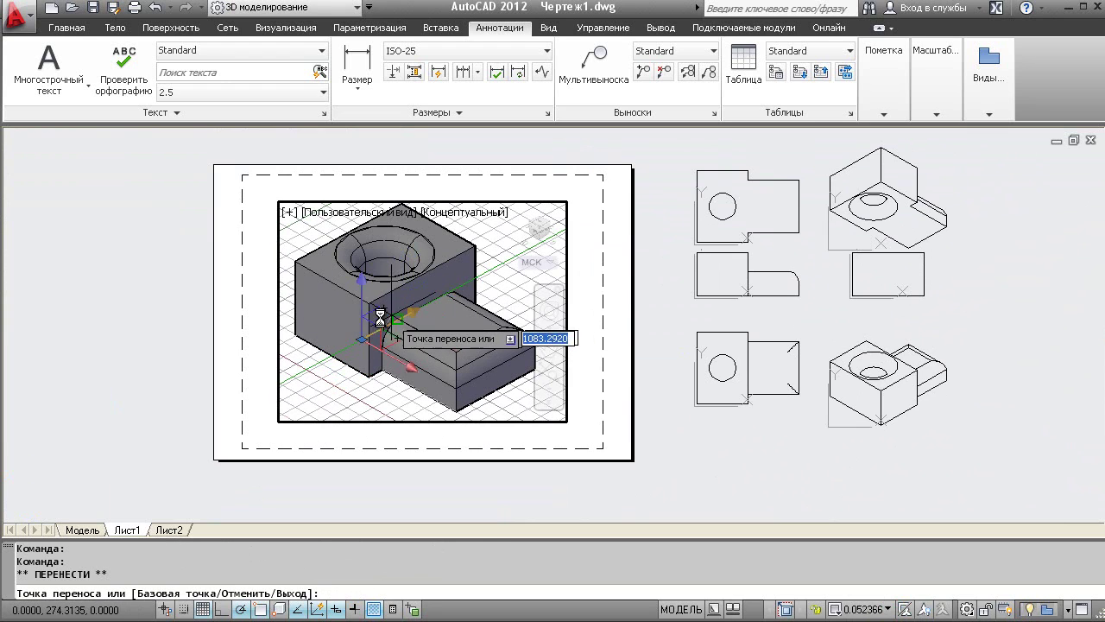
pyautogui.press('Escape')
pyautogui.press('Escape')
pyautogui.scroll(3, 424, 271)
pyautogui.scroll(2, 424, 271)
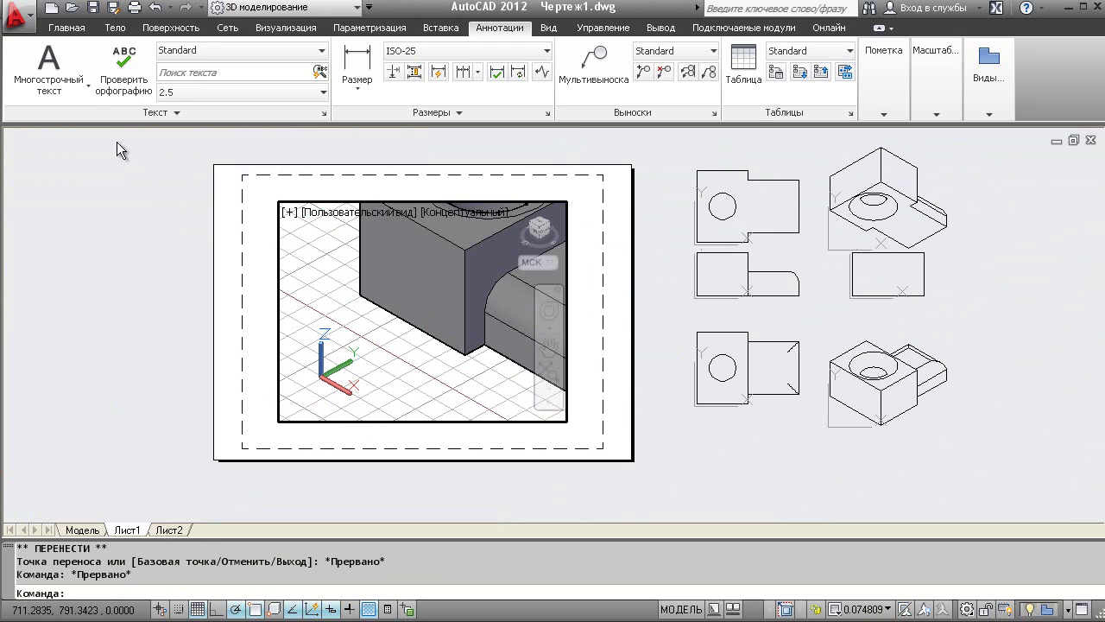
pyautogui.click(67, 28)
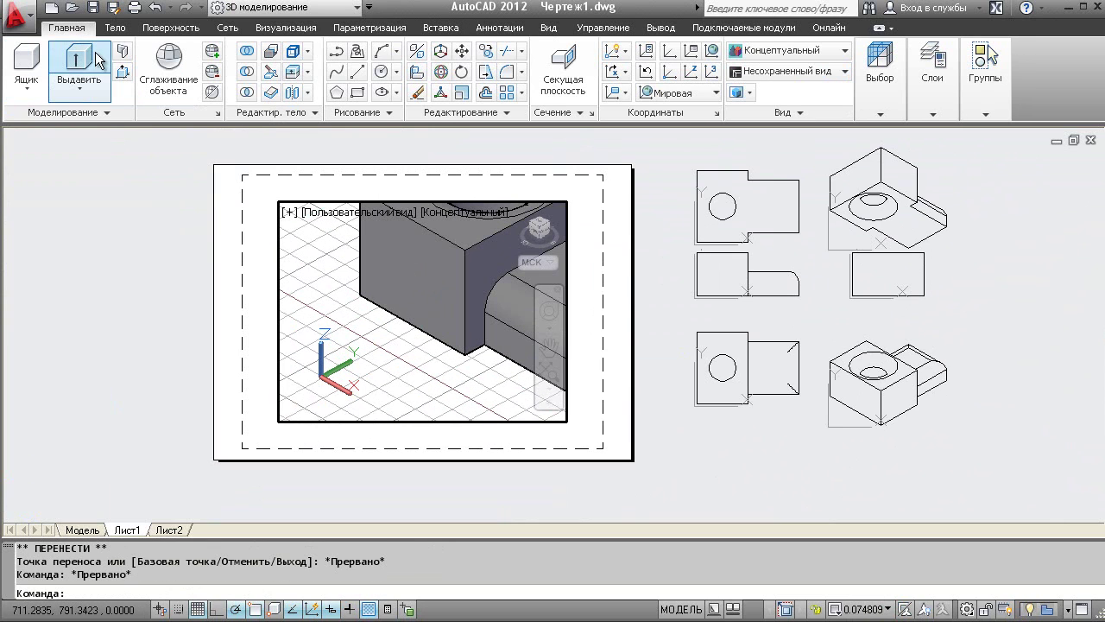
pyautogui.click(26, 60)
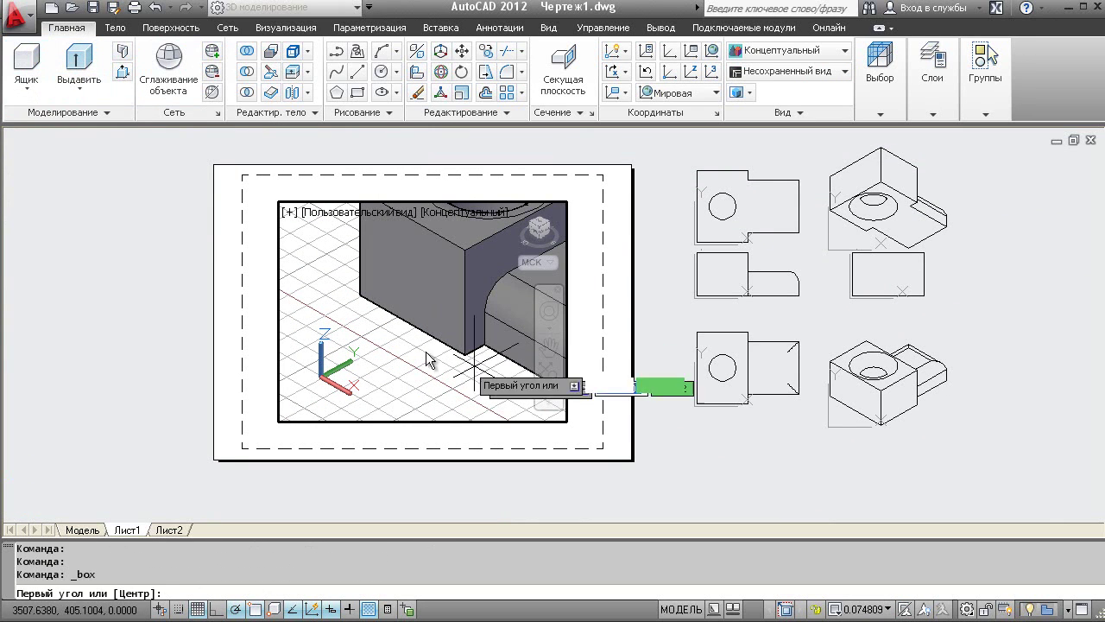
pyautogui.click(412, 324)
pyautogui.click(325, 307)
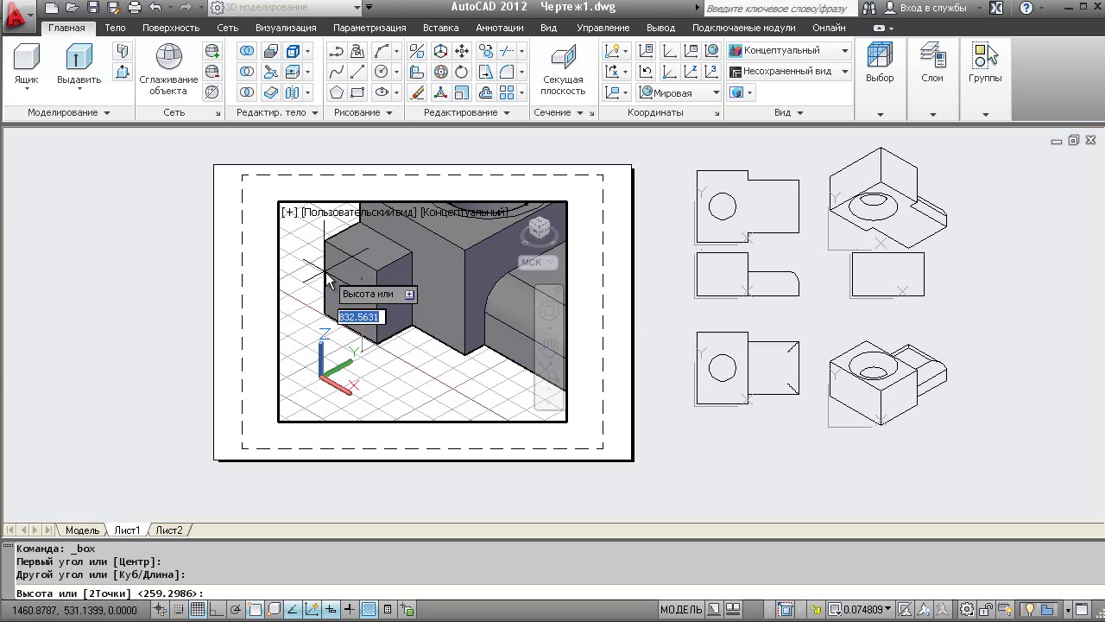
pyautogui.click(326, 277)
# Step: Union the new box with the main solid
pyautogui.click(270, 50)
pyautogui.click(248, 50)
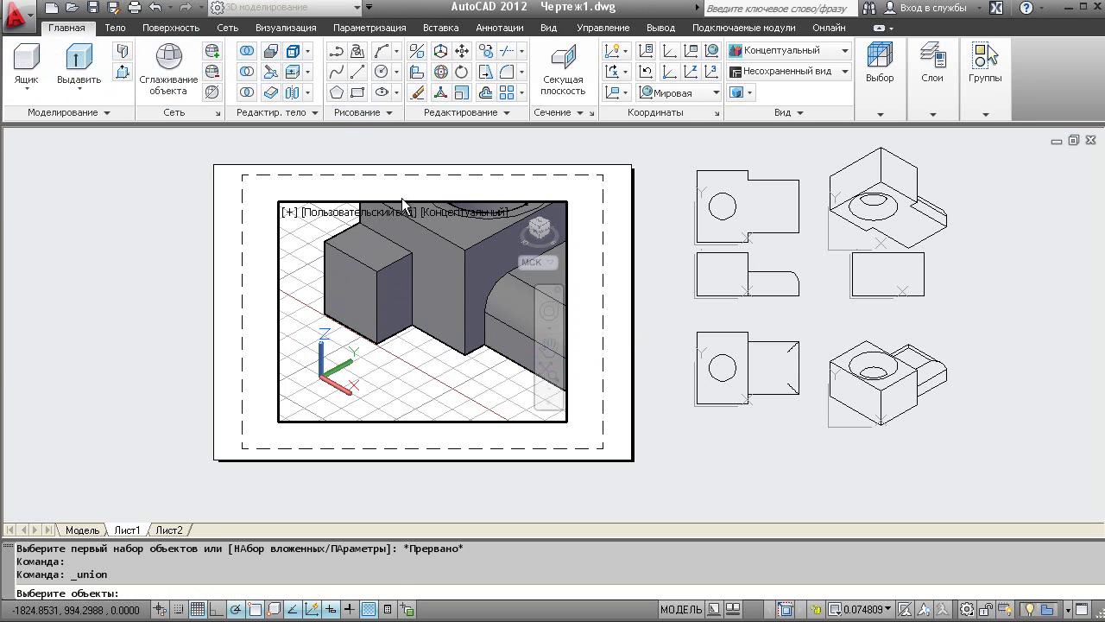
pyautogui.click(440, 232)
pyautogui.click(390, 266)
pyautogui.press('Return')
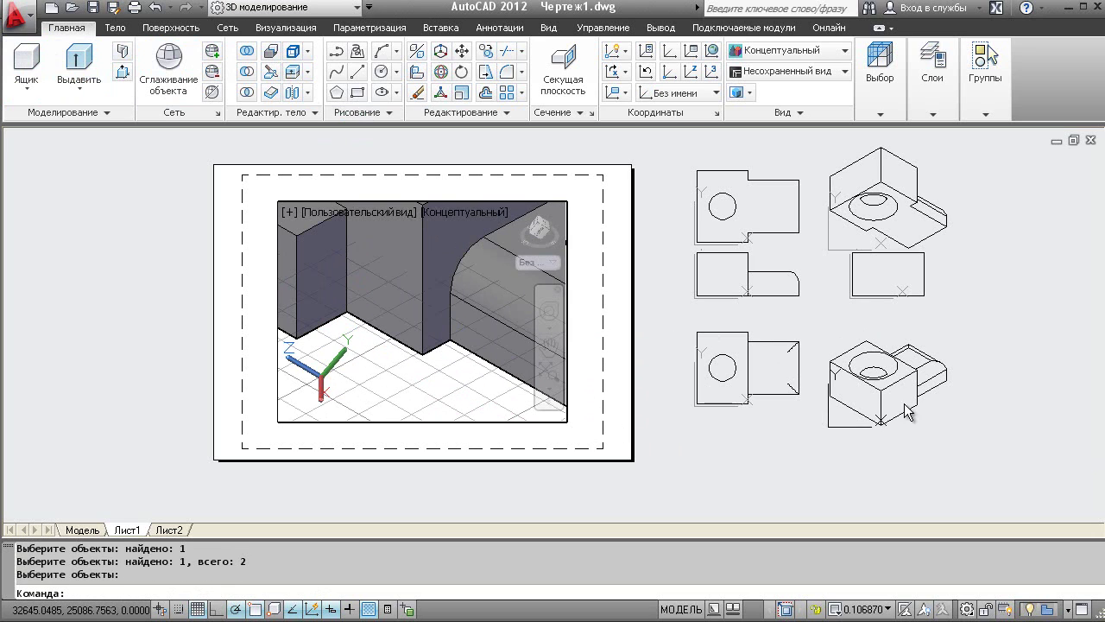
# Step: Return to the sheet and update all drawing views to the changed model
pyautogui.doubleClick(660, 480)
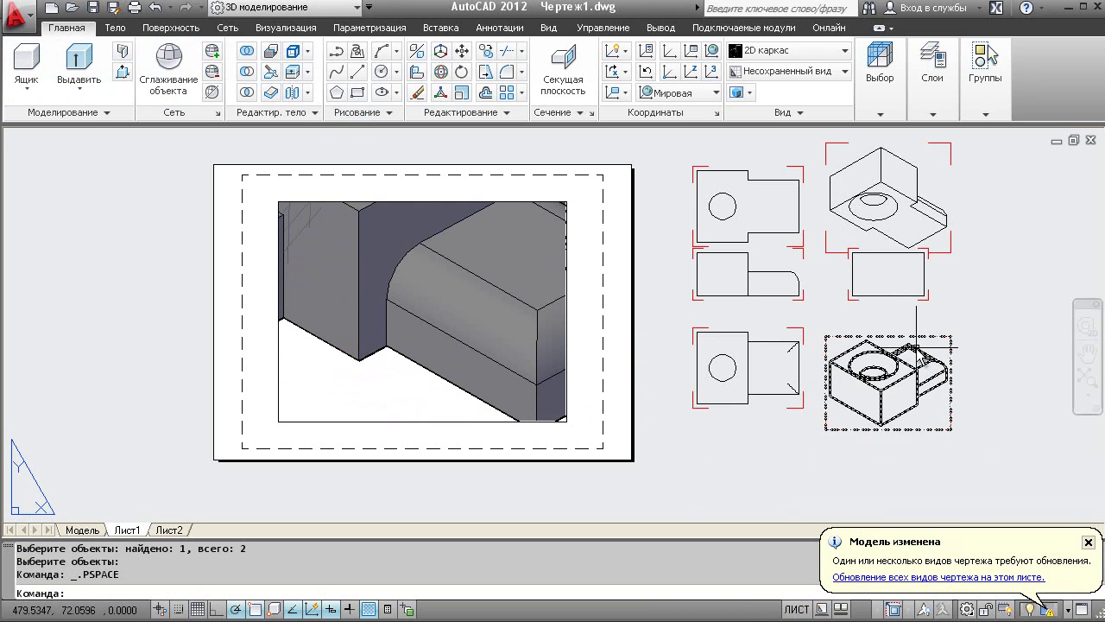
pyautogui.click(912, 577)
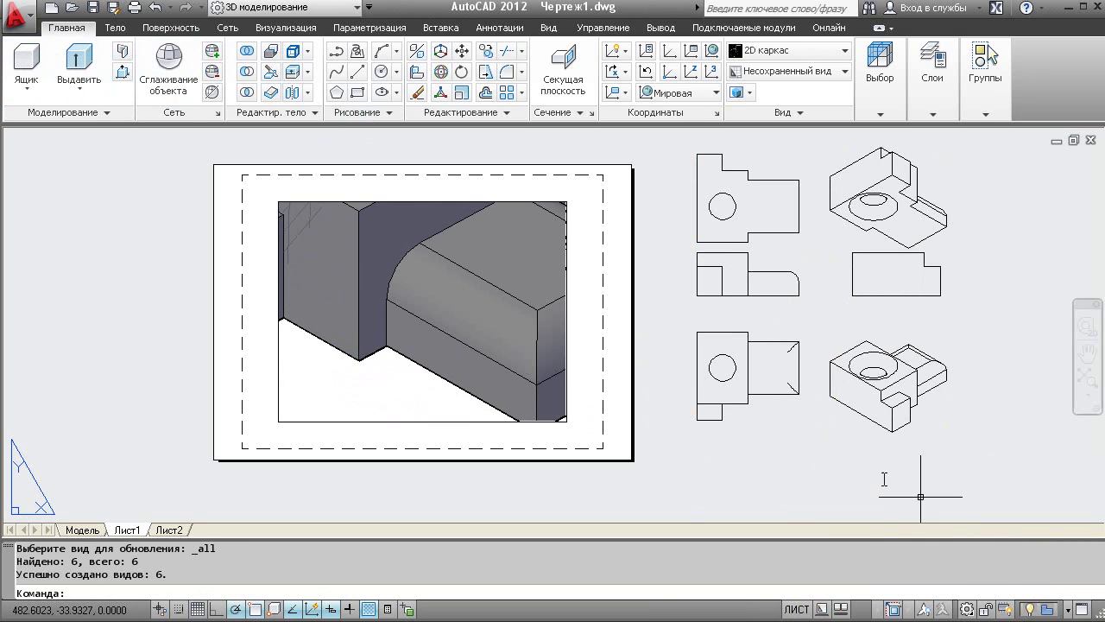
pyautogui.scroll(1, 403, 365)
pyautogui.scroll(-1, 403, 371)
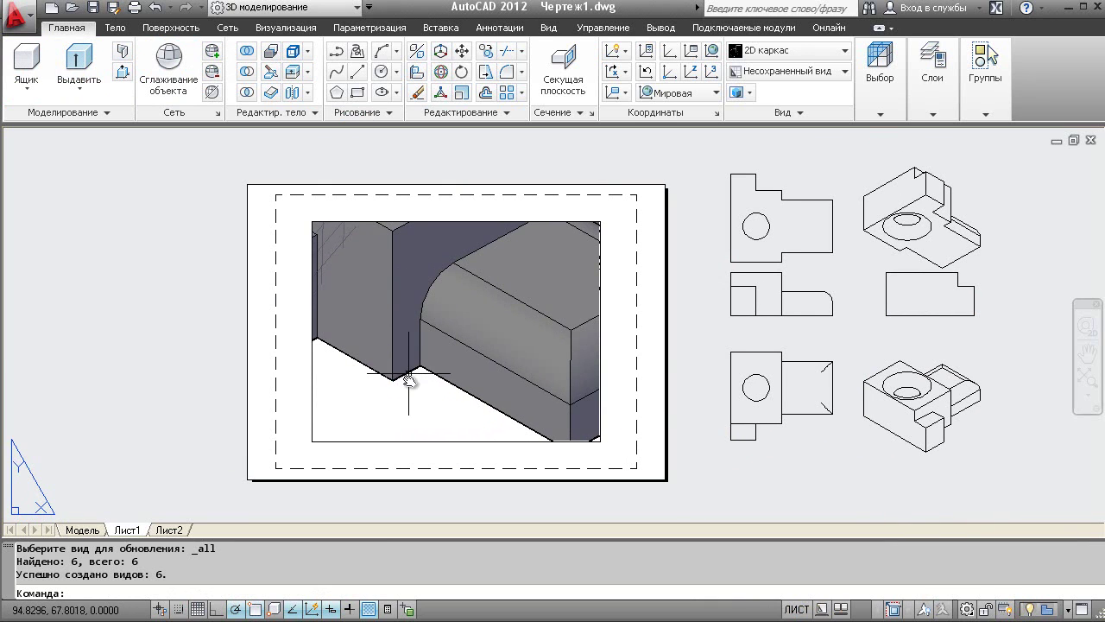
pyautogui.doubleClick(402, 377)
pyautogui.scroll(2, 465, 398)
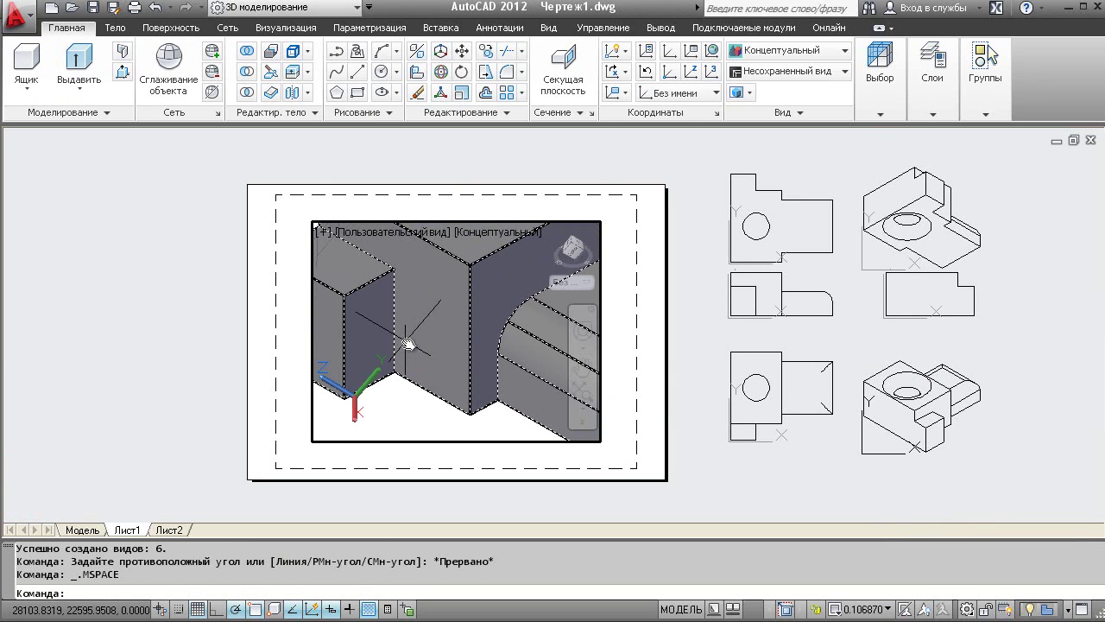
pyautogui.doubleClick(776, 490)
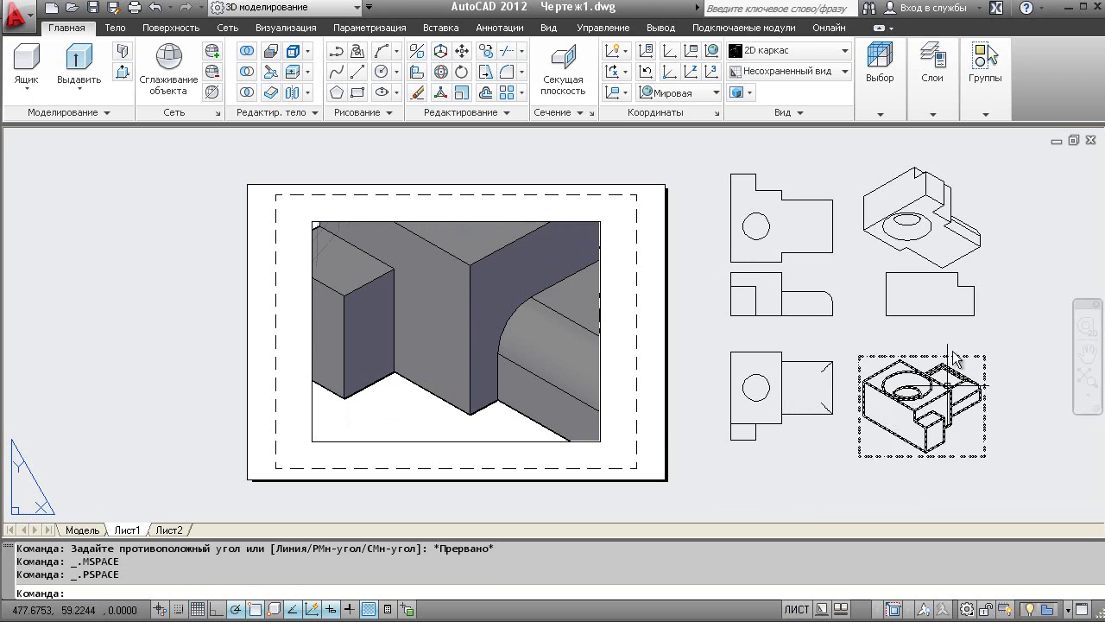